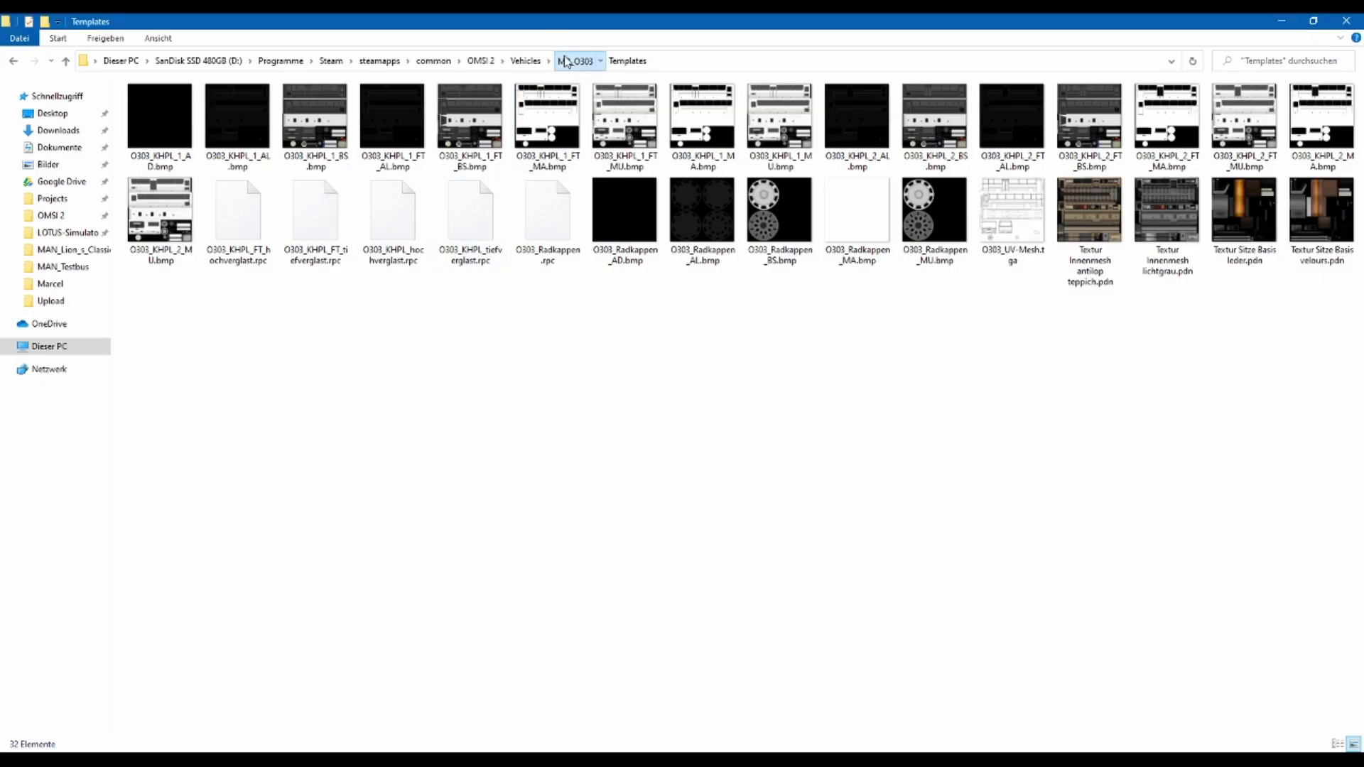
Move the Templates folder from OMSI 2\Vehicles\MB_O303 into the OMSI 2\SDK\RepaintTool folder
click(573, 60)
click(613, 225)
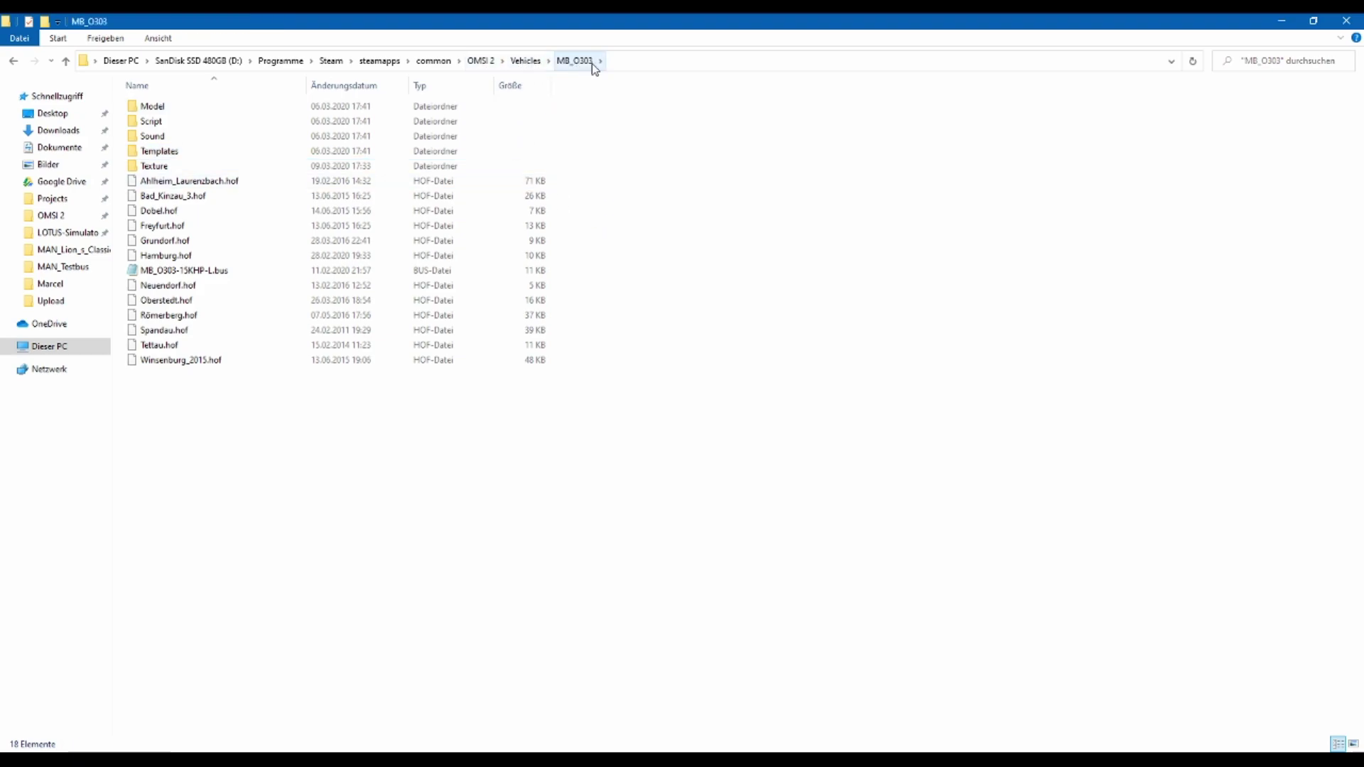
click(242, 157)
double_click(242, 156)
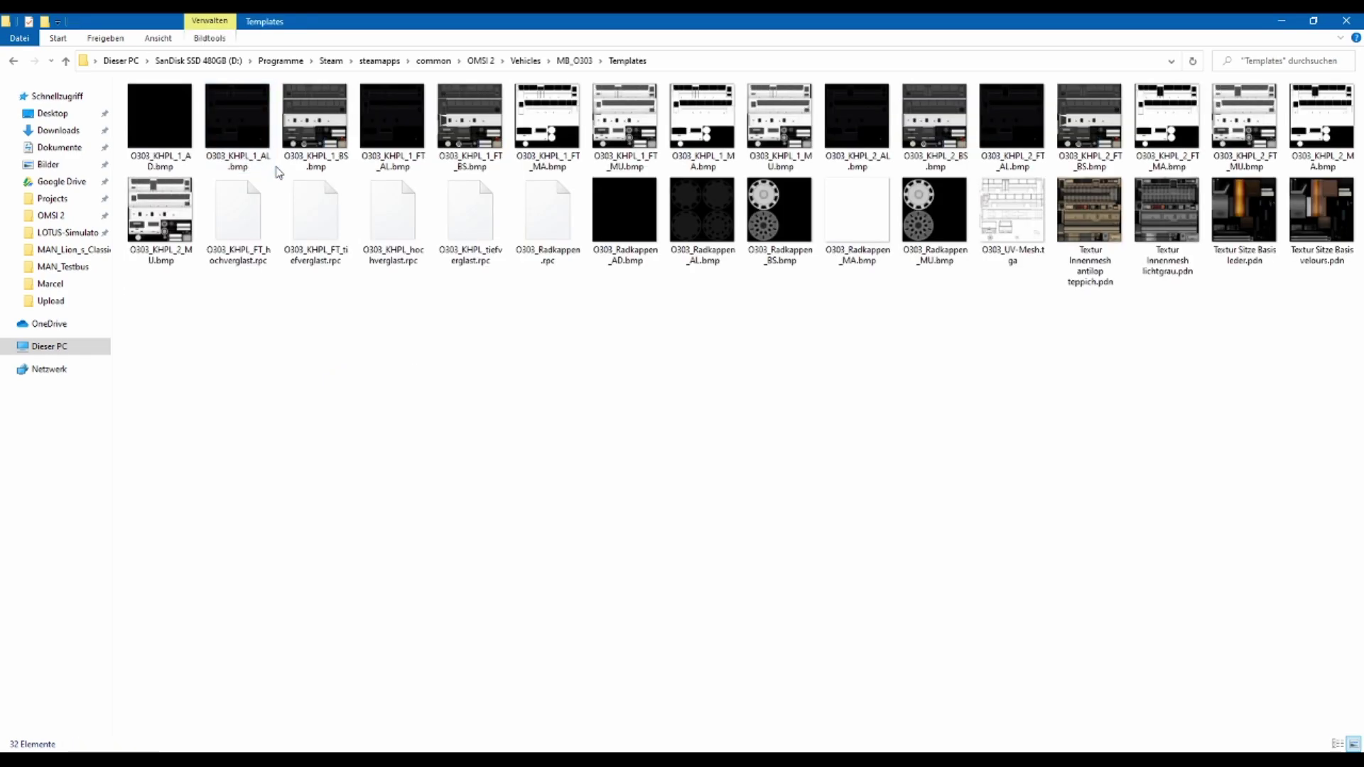
key(alt+Left)
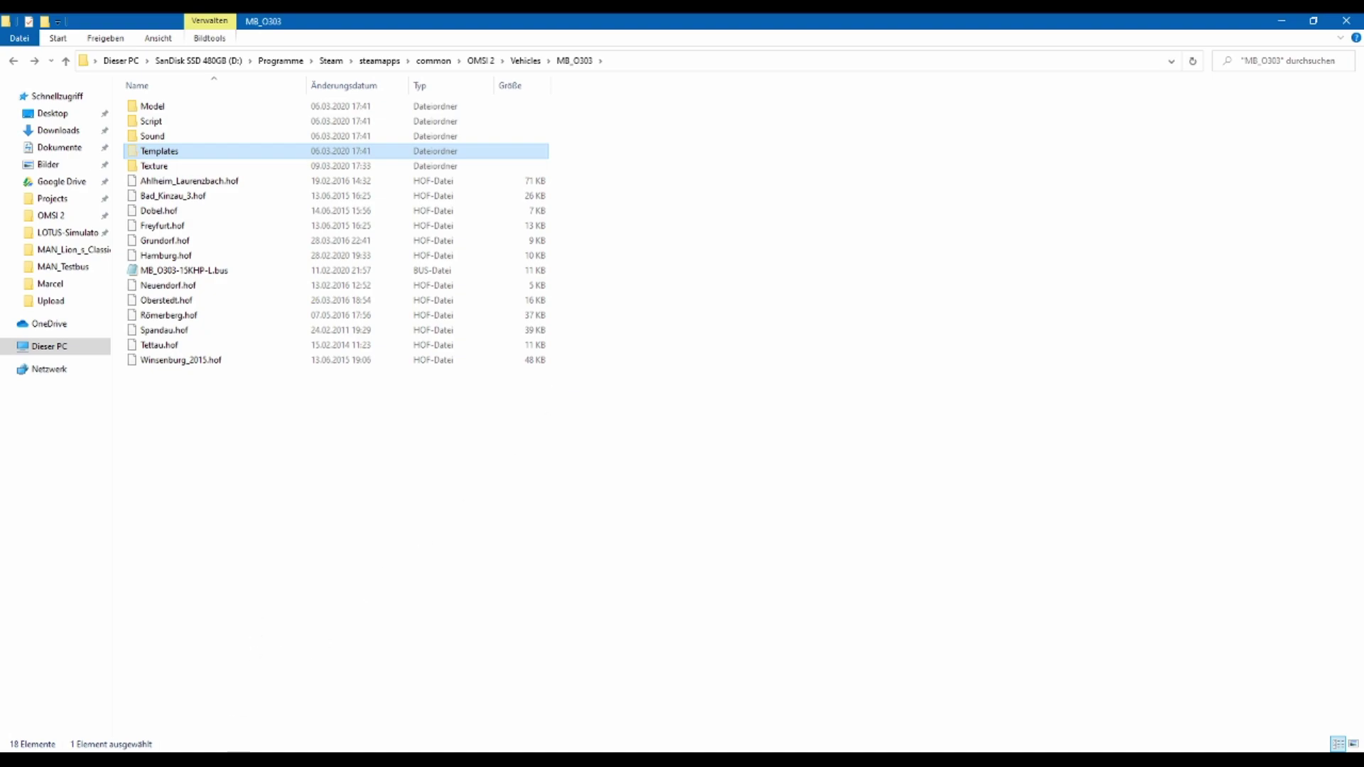
click(236, 752)
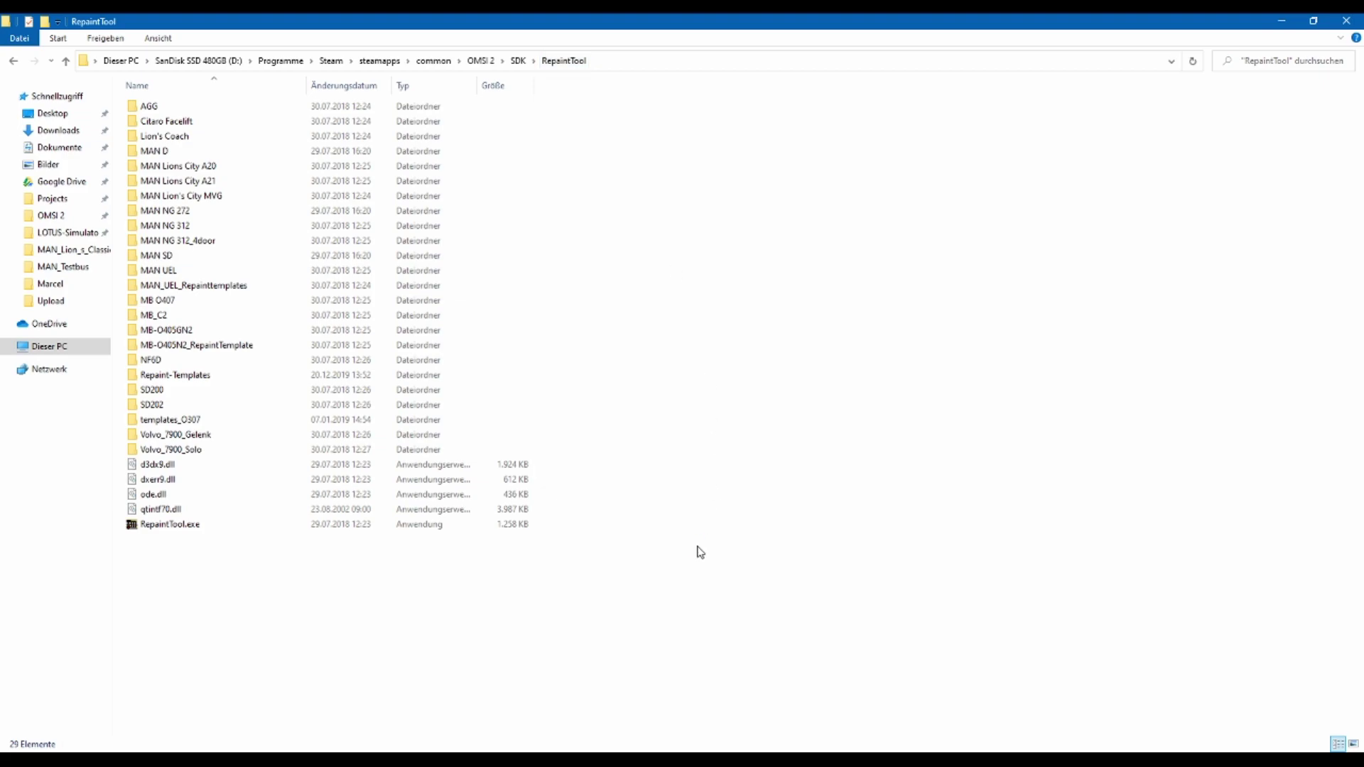
key(ctrl+v)
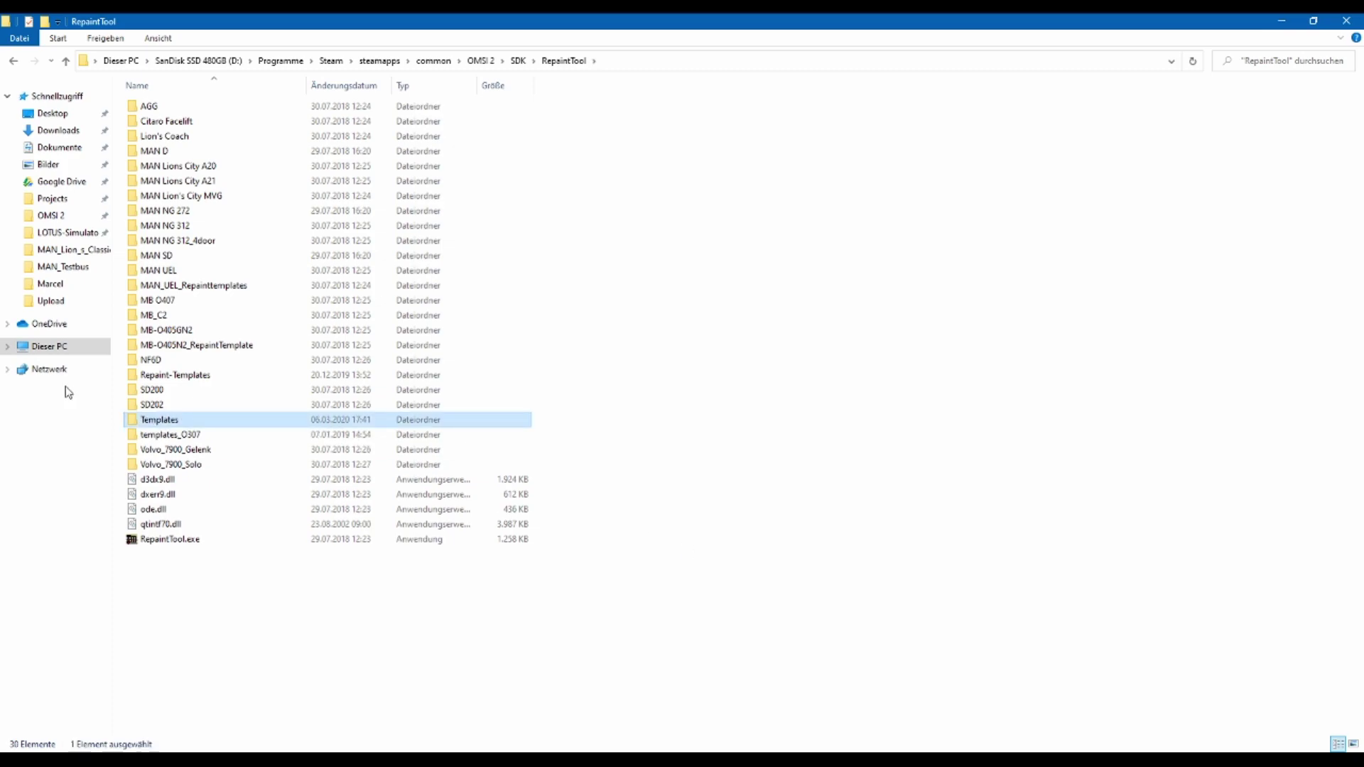
Rename the Templates folder in RepaintTool to MB_O303
key(F2)
text(MB_O303)
key(Return)
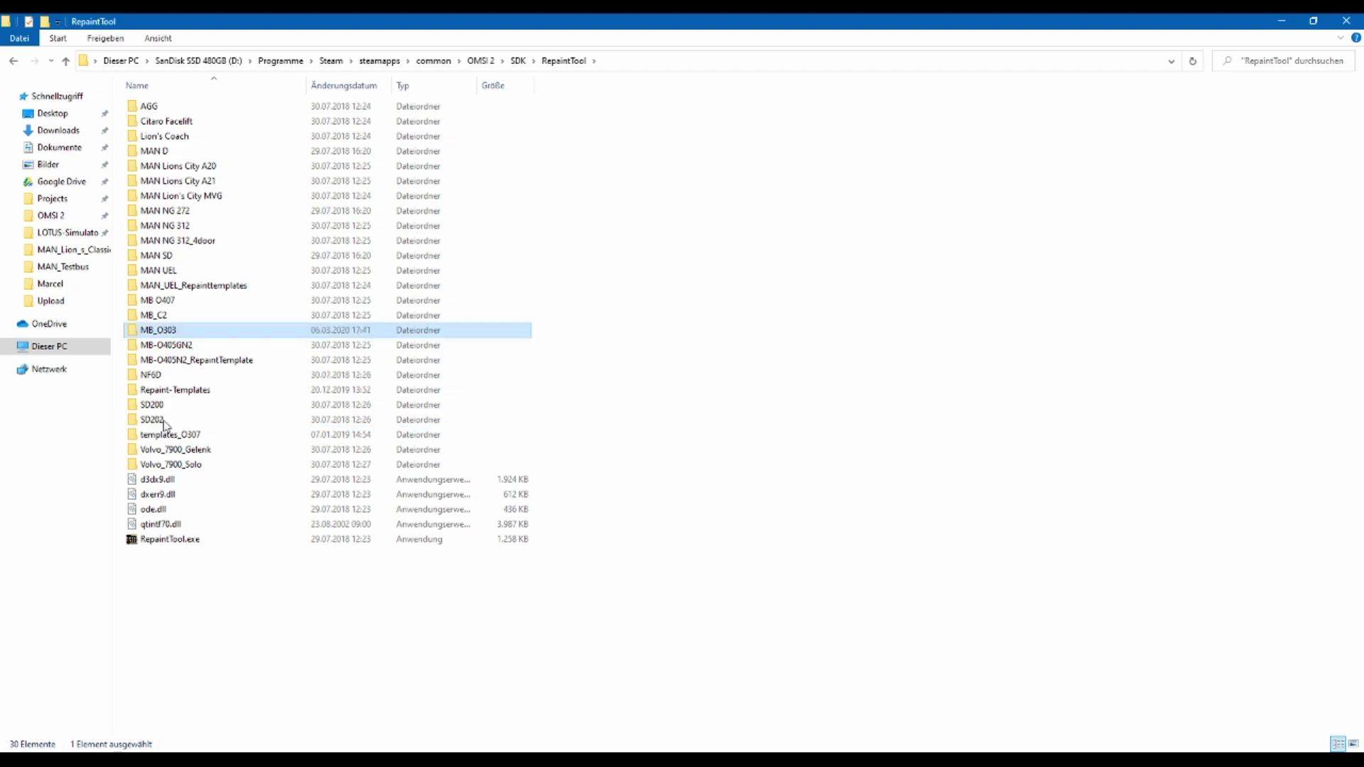
Open the MB_O303 folder, view the bus wireframe in O303_UV-Mesh.tga with paint.net, and close it again
key(Return)
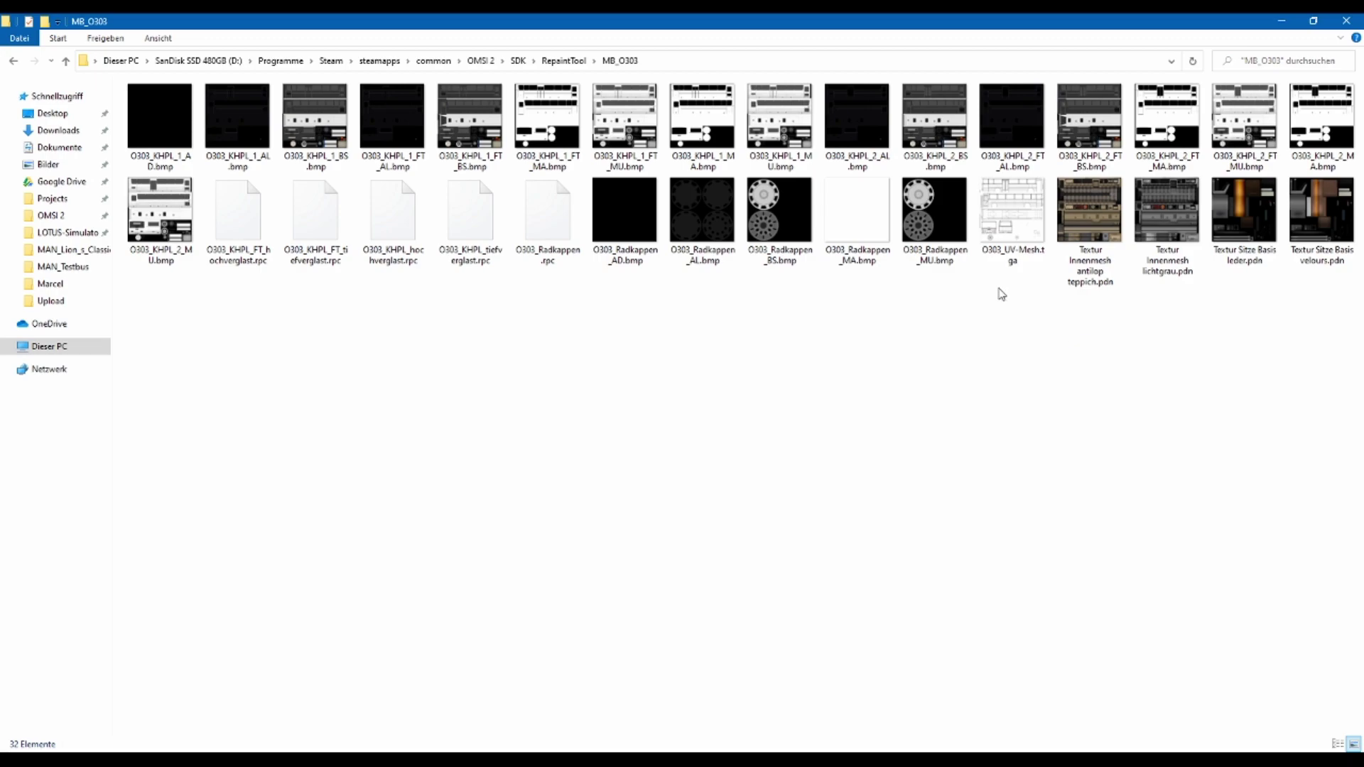
double_click(995, 257)
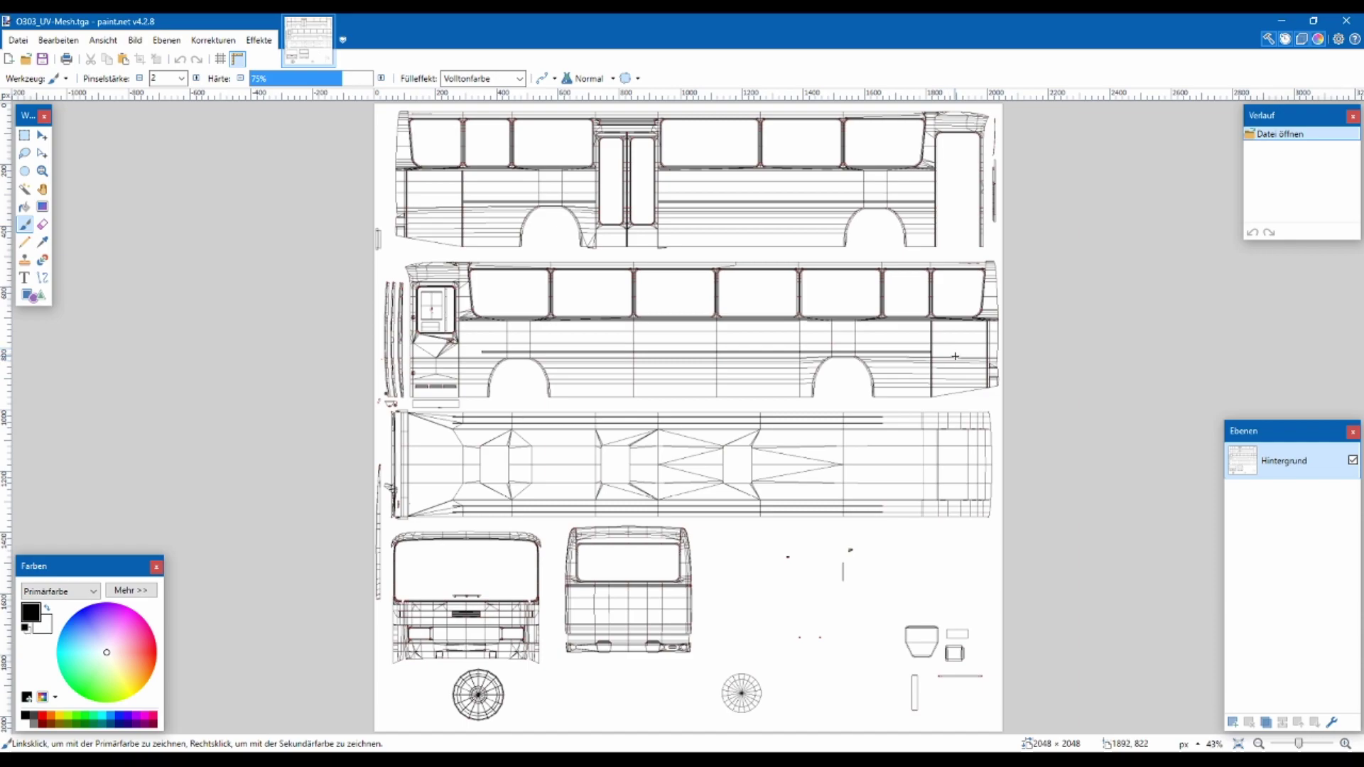
click(1343, 19)
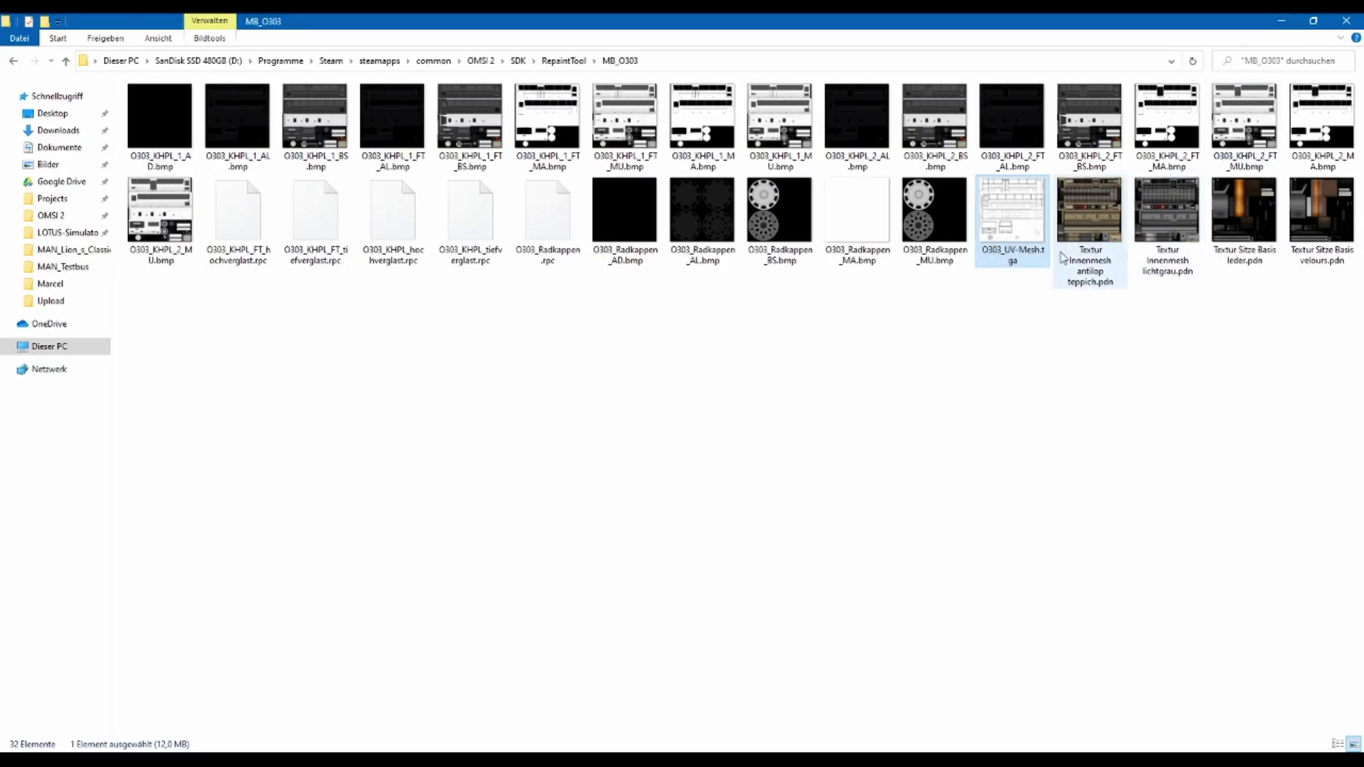
Duplicate O303_UV-Mesh.tga in the same folder and name the copy en_vouge.tga
click(1032, 218)
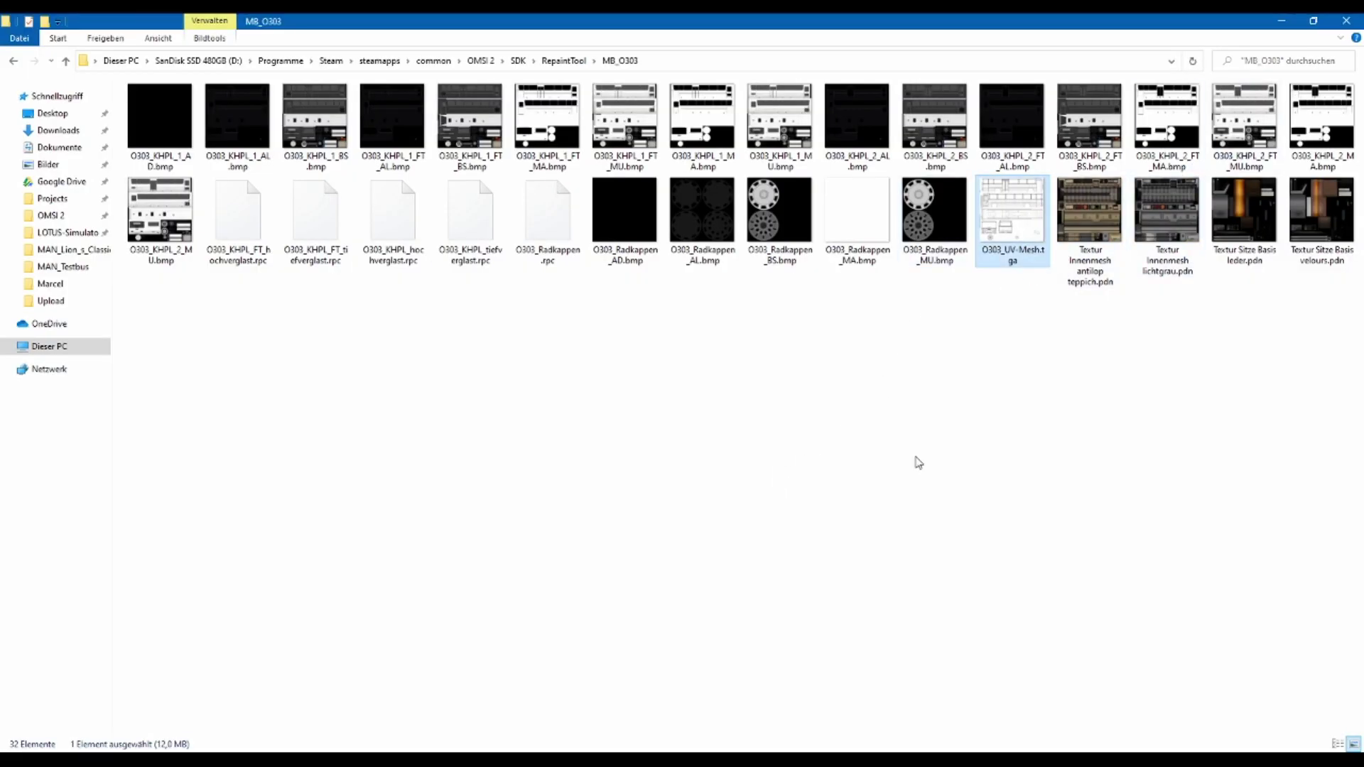
key(ctrl+c)
key(ctrl+v)
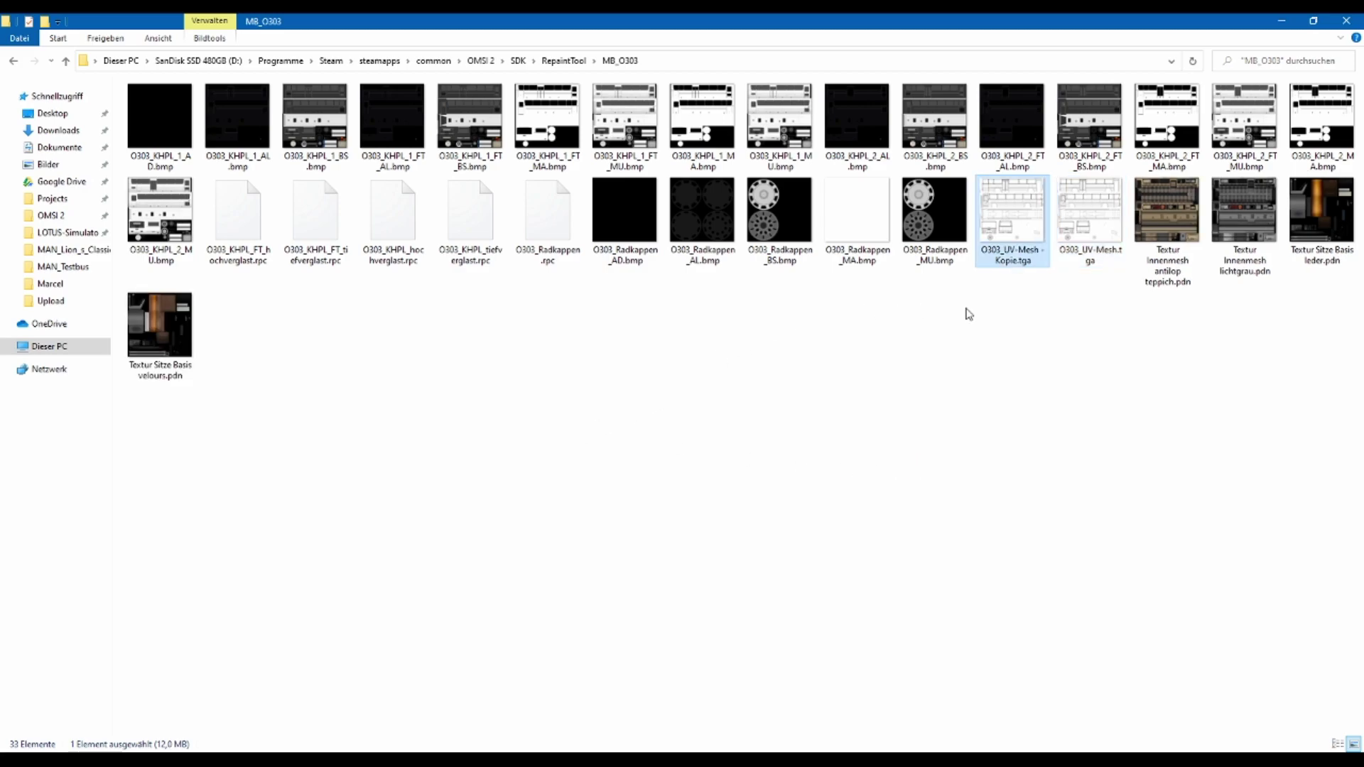
right_click(1002, 254)
text(m)
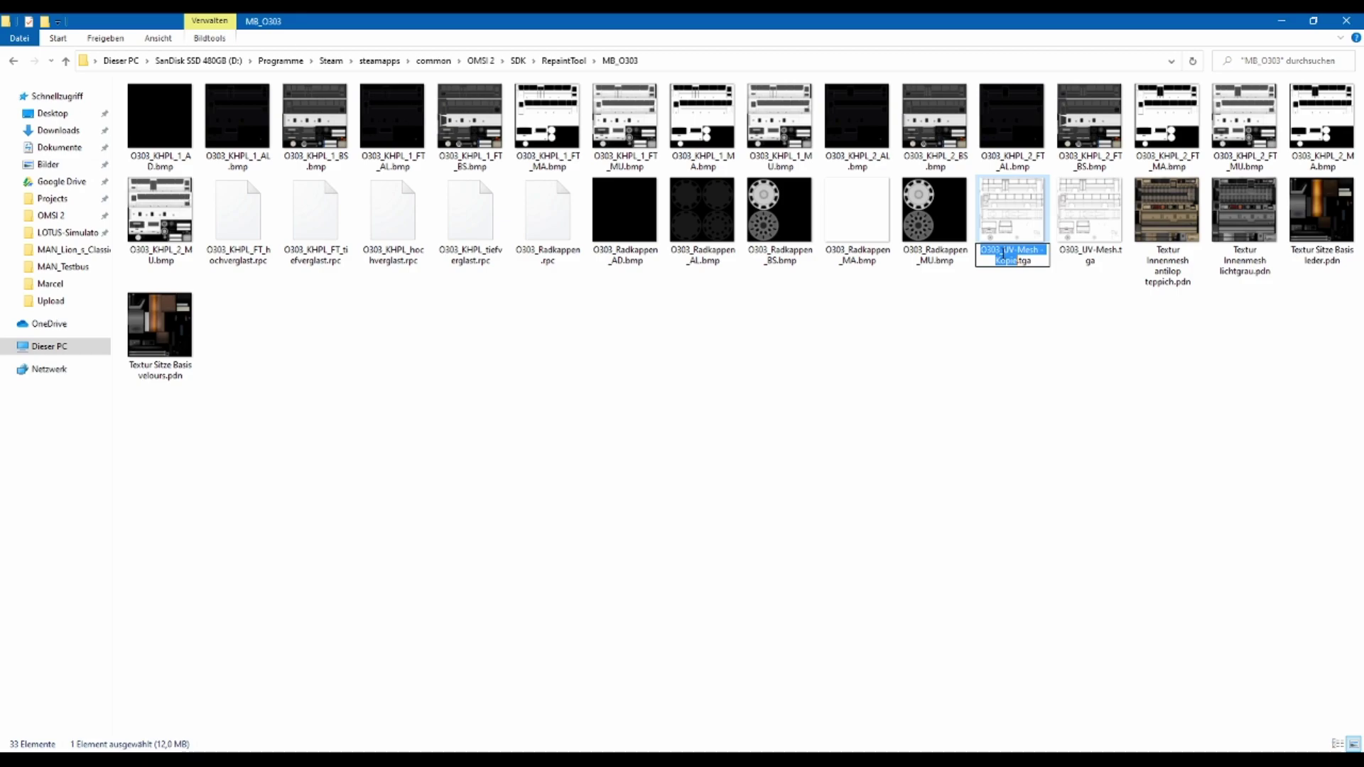
text(en_vo)
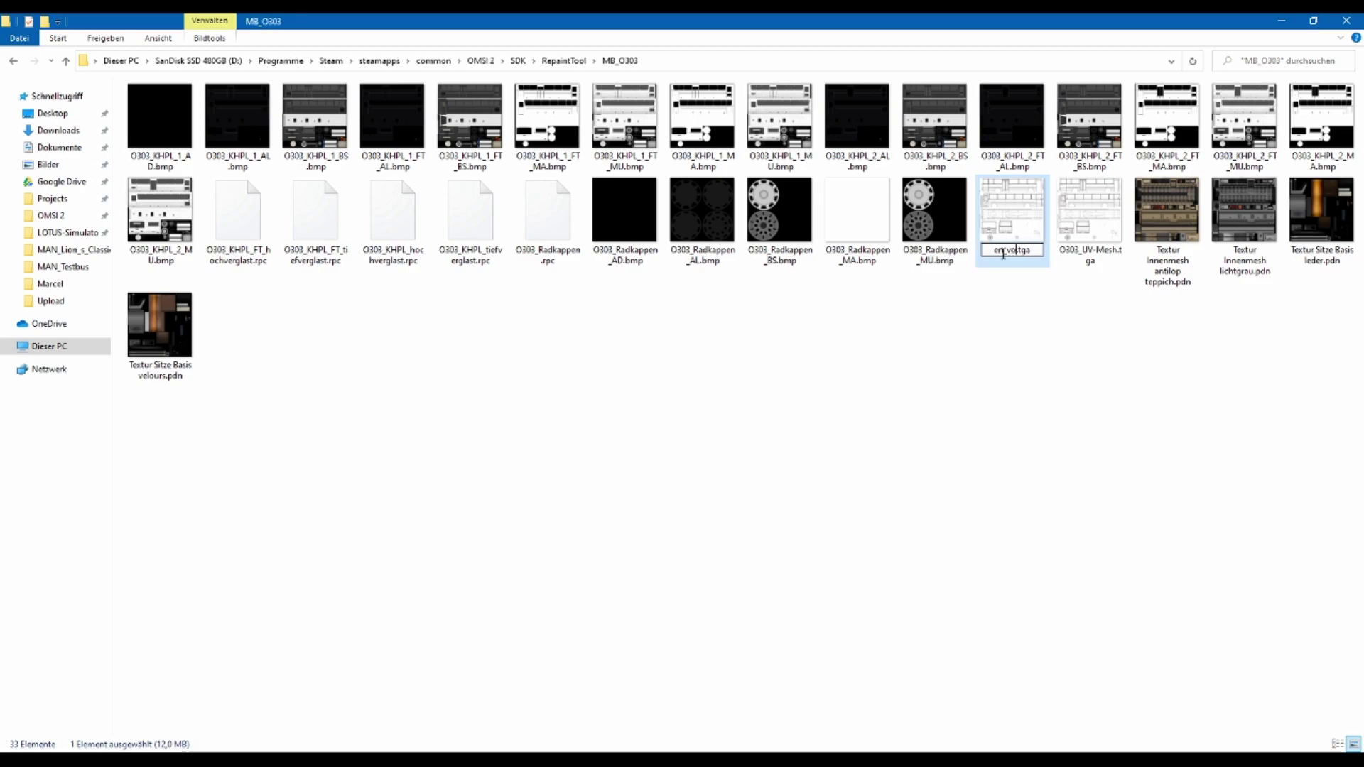
text(uge)
key(Return)
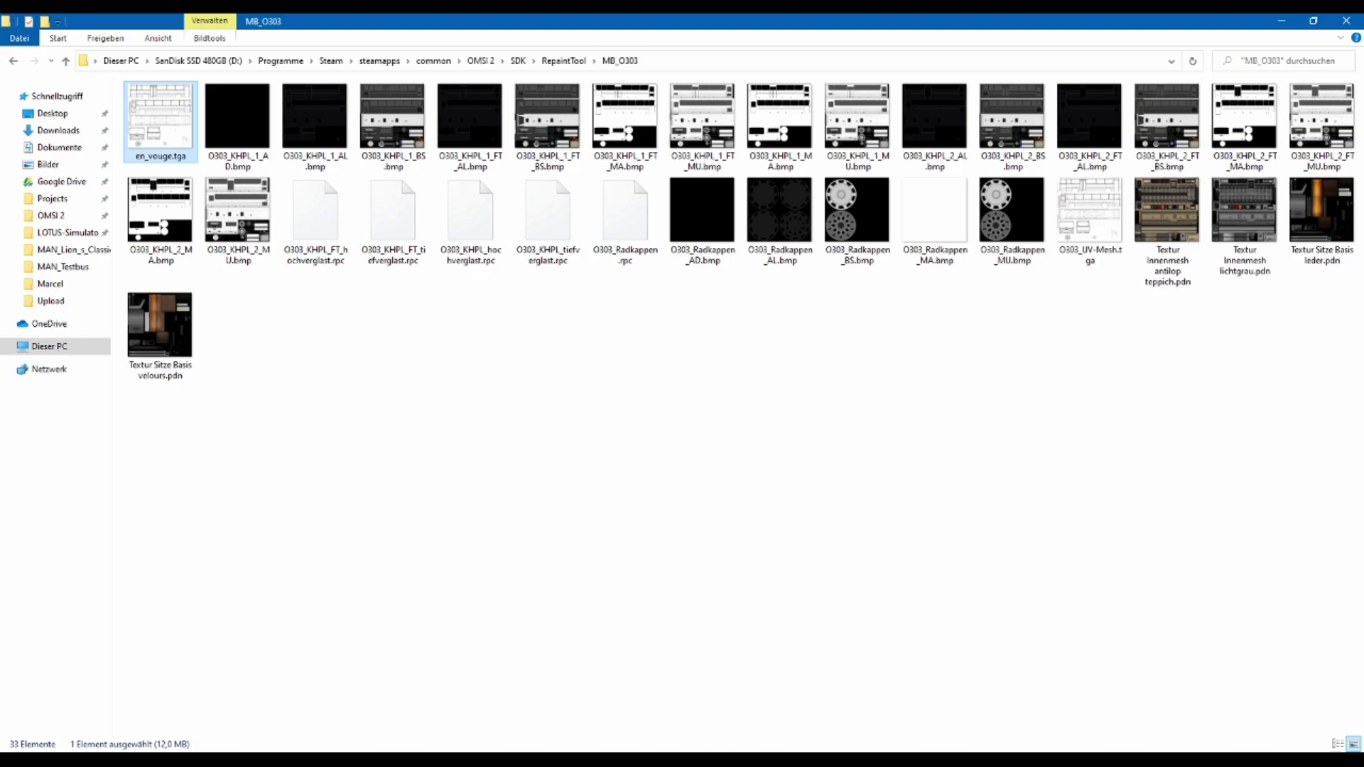
Check the livery's spelling on the bus photo in Chrome and correct the copied mesh file's name to en_vogue.tga
click(549, 739)
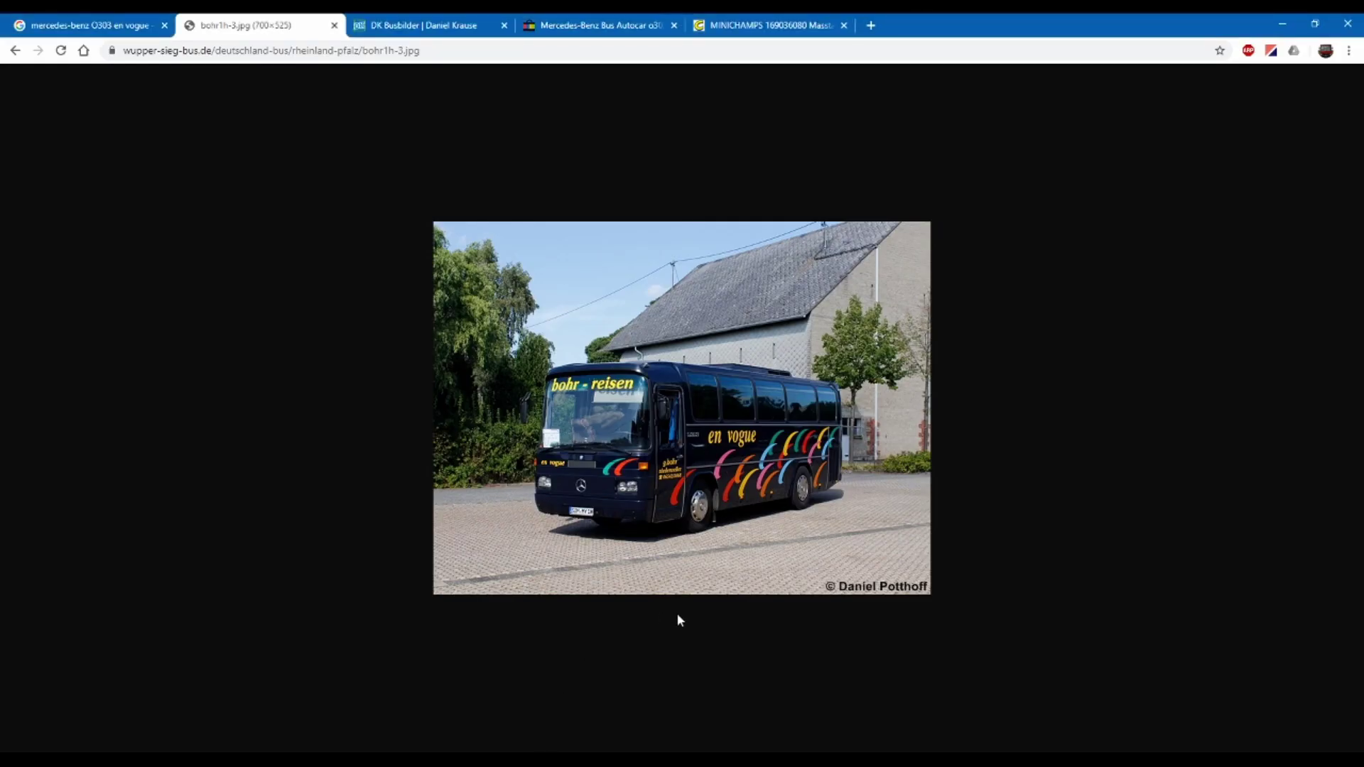
key(alt+Tab)
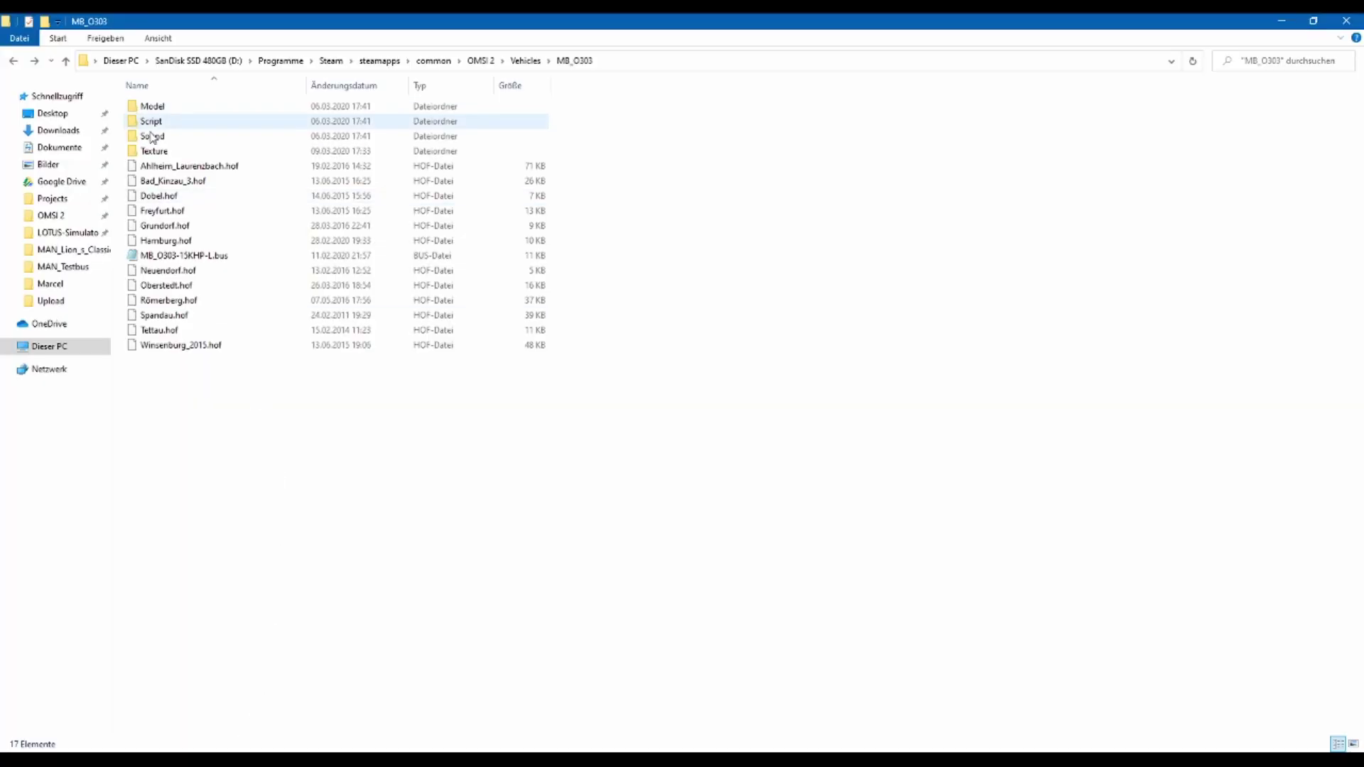
key(alt+Tab)
click(163, 156)
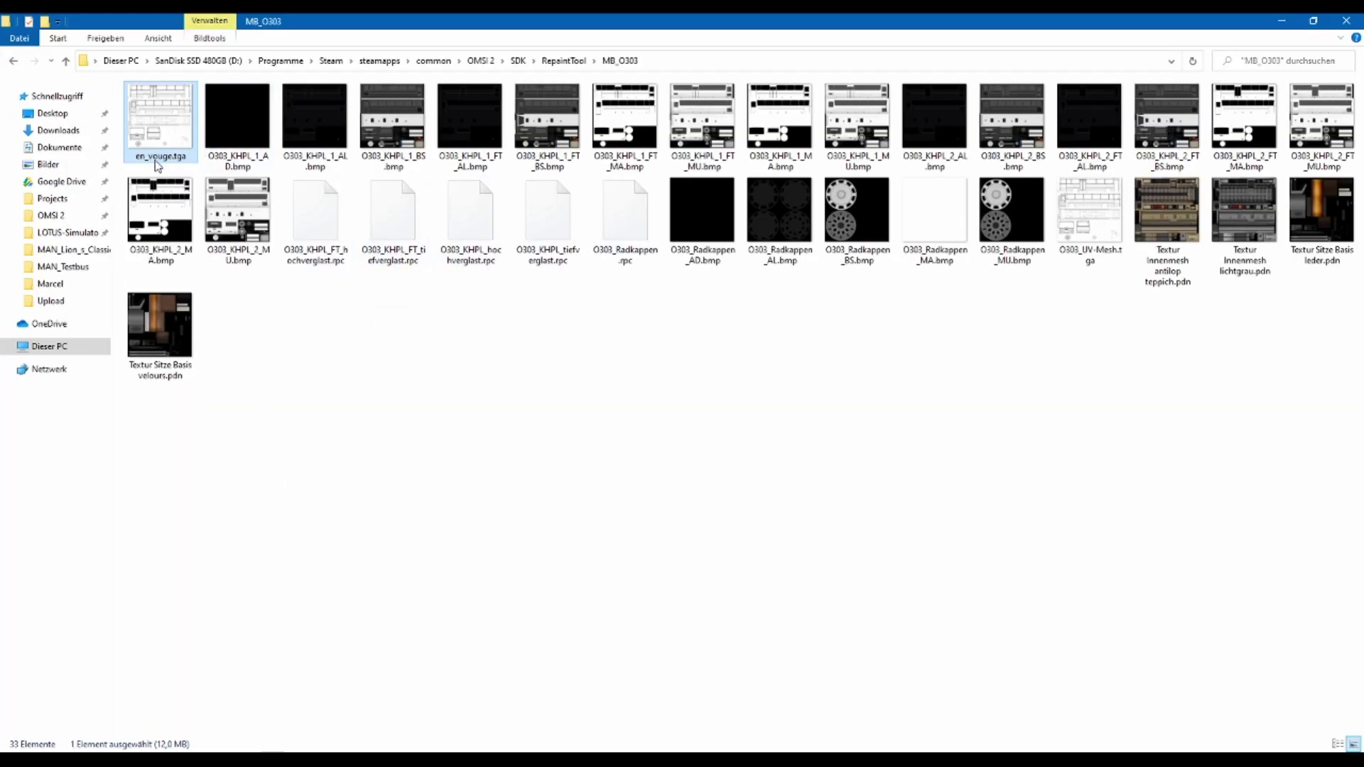
key(BackSpace)
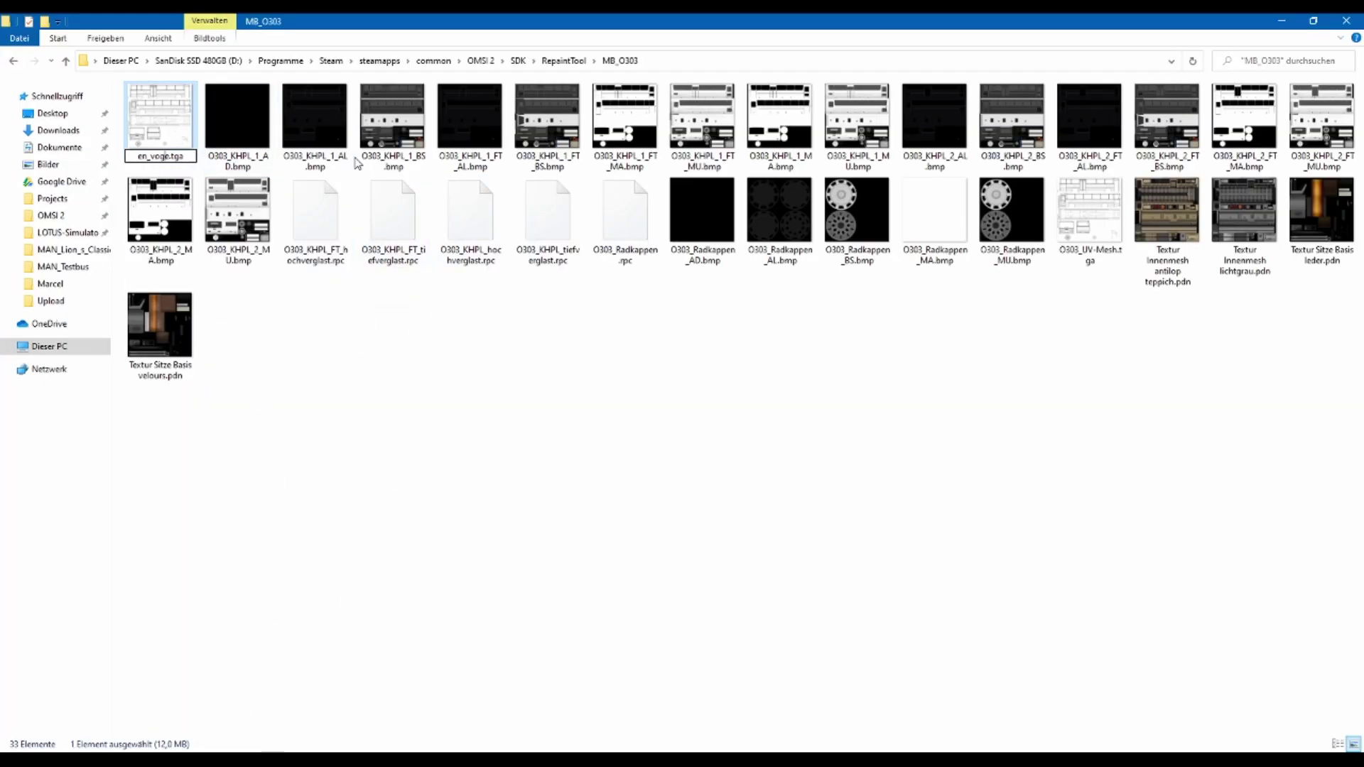
key(Right)
text(u)
key(Return)
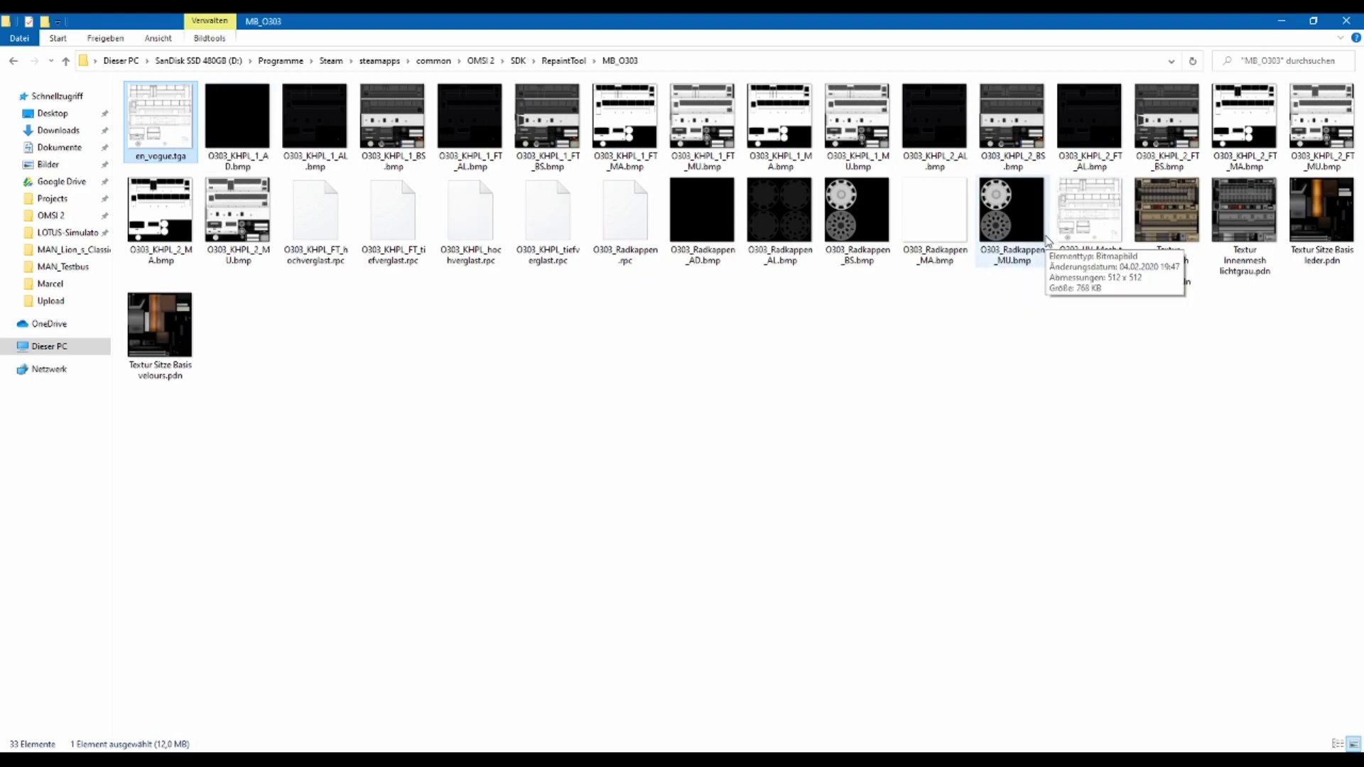
Open the mask files O303_KHPL_2_FT_MA.bmp, O303_KHPL_1_FT_MA.bmp and O303_KHPL_1_MA.bmp in paint.net
mouse_move(1097, 263)
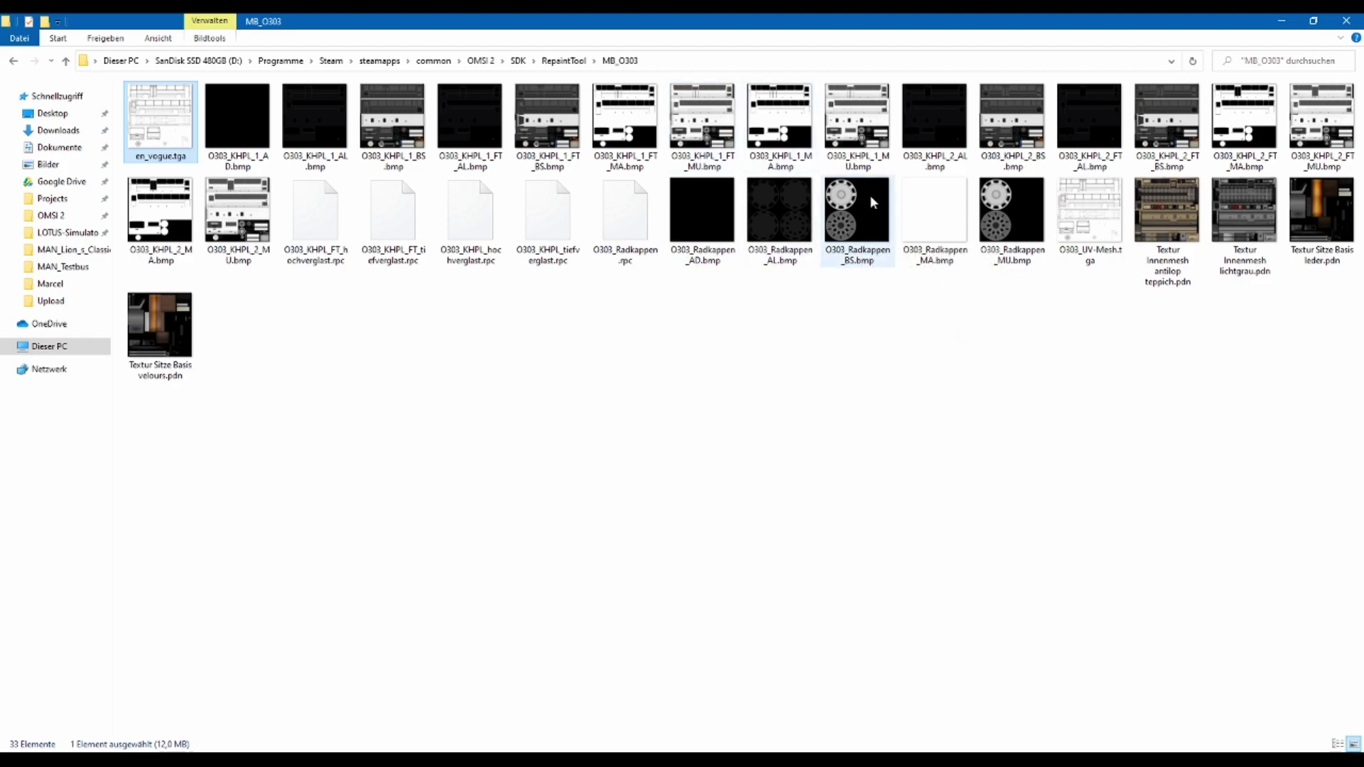
click(1225, 121)
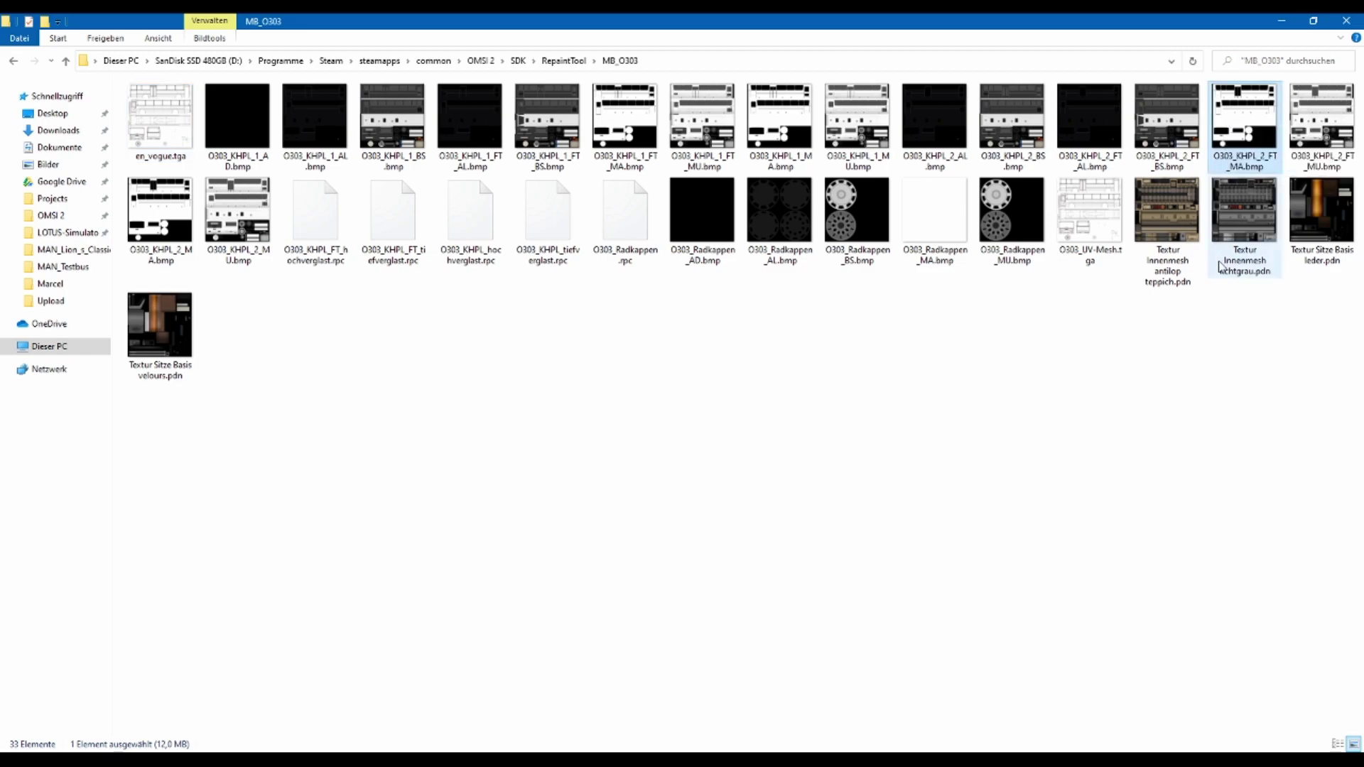
double_click(1238, 114)
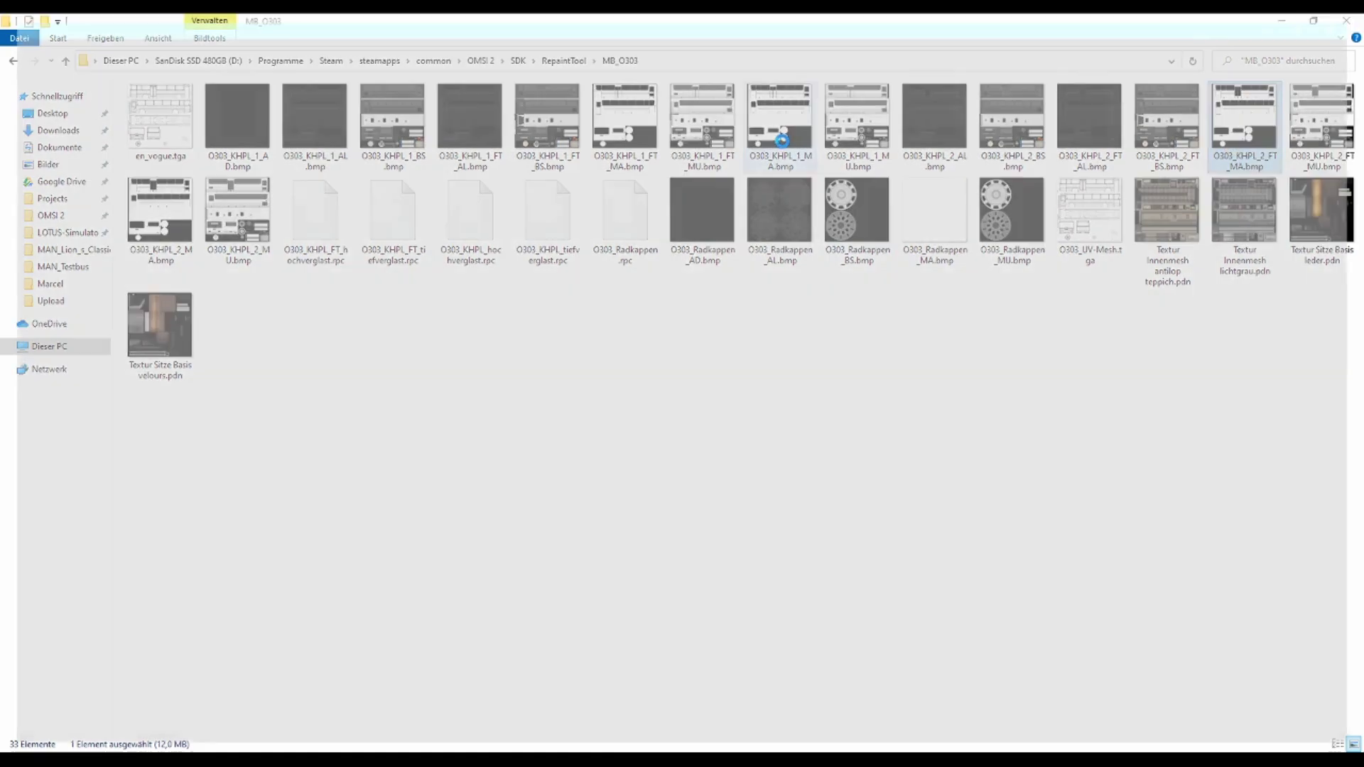
key(alt+Tab)
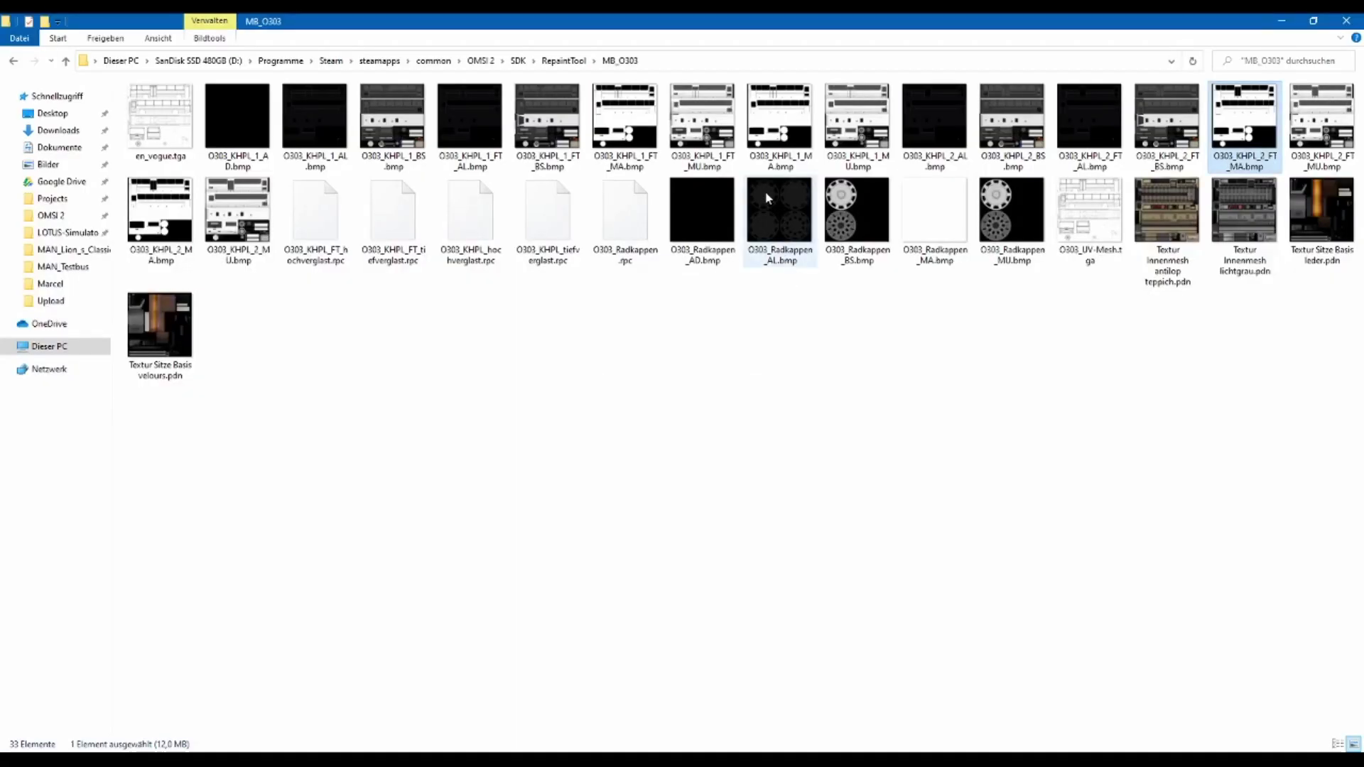
double_click(625, 125)
key(alt+Tab)
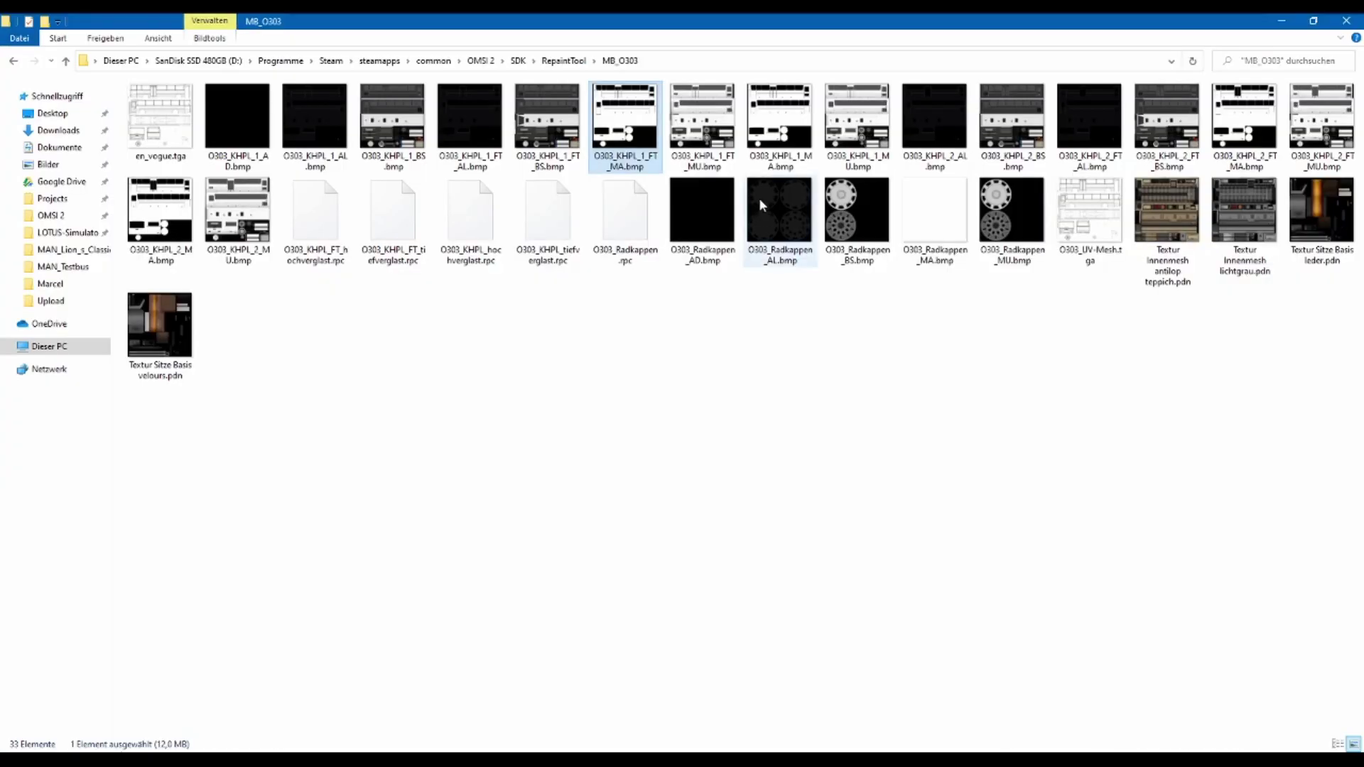
double_click(780, 128)
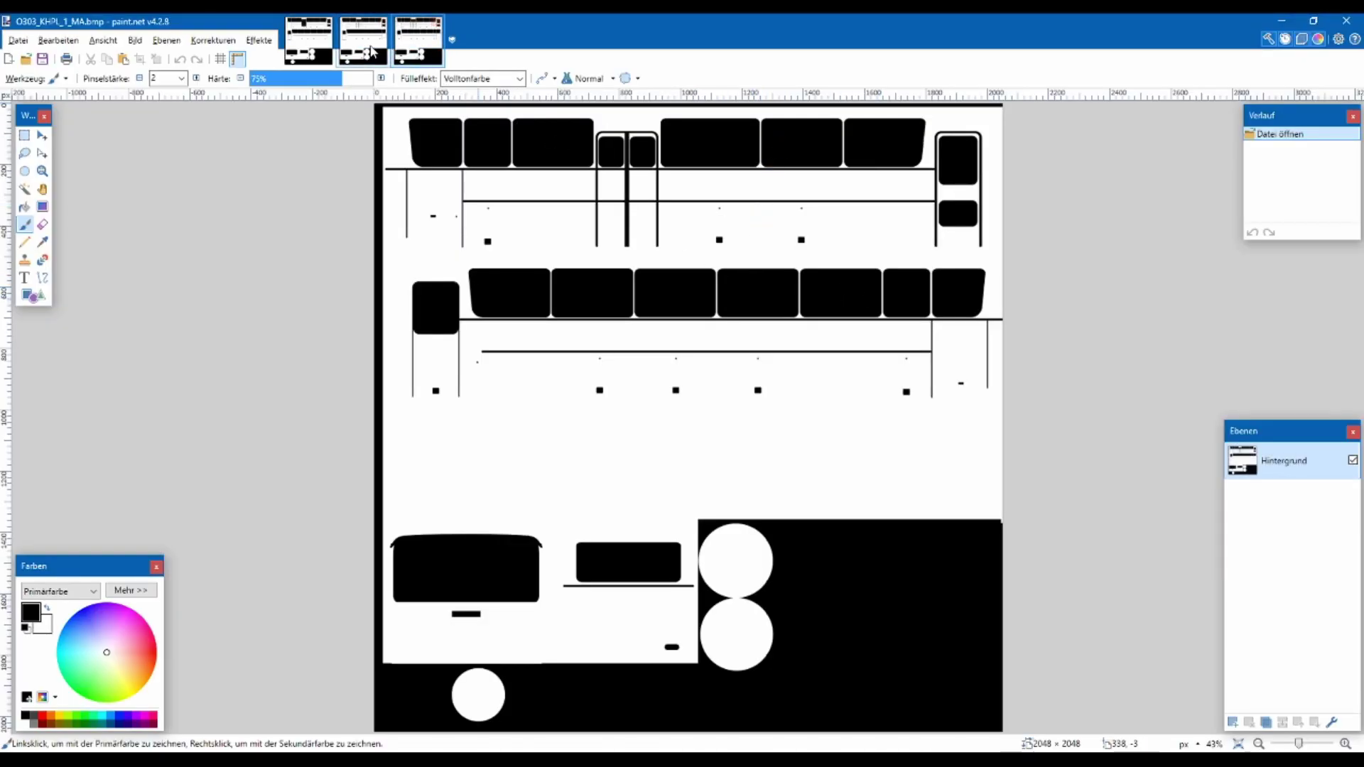
Compare the middle door and driver's door areas in the three open masks, and check the bus photo in Chrome
click(303, 43)
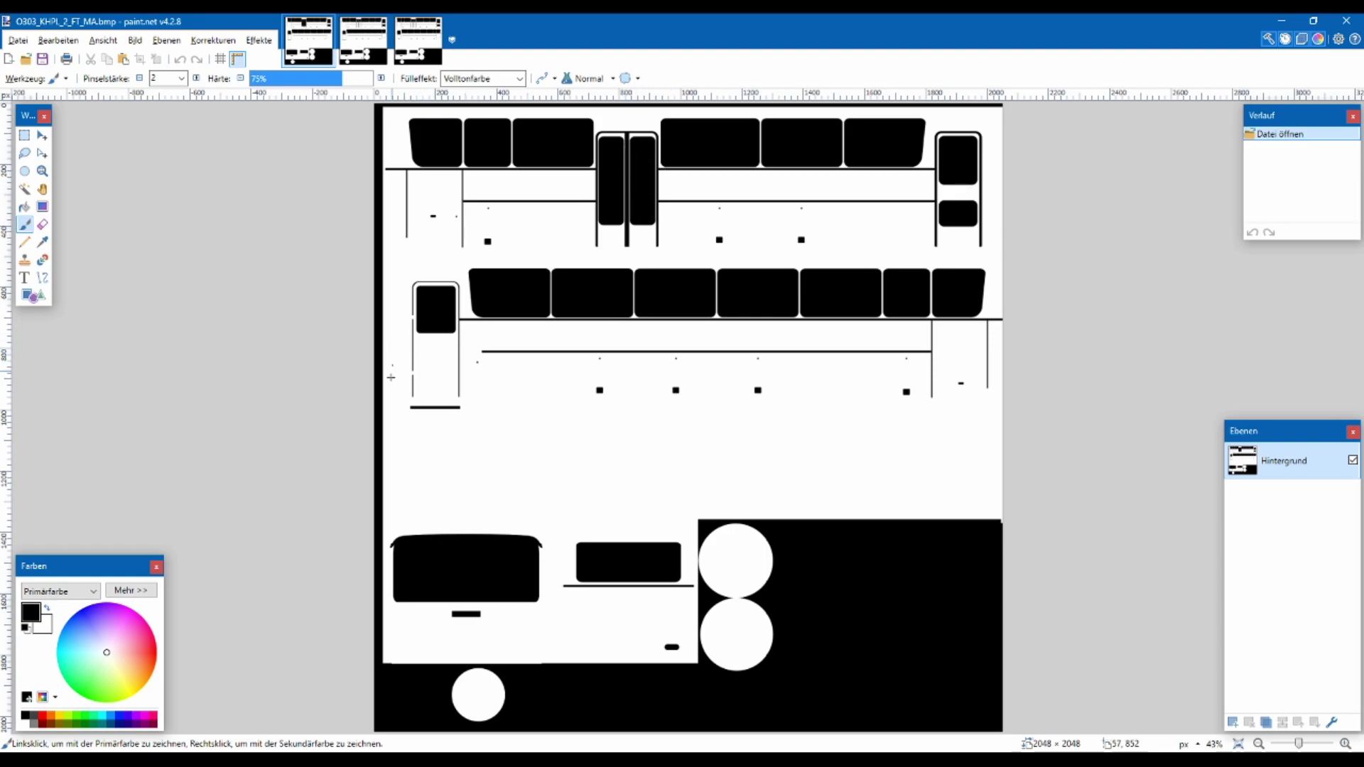
click(359, 59)
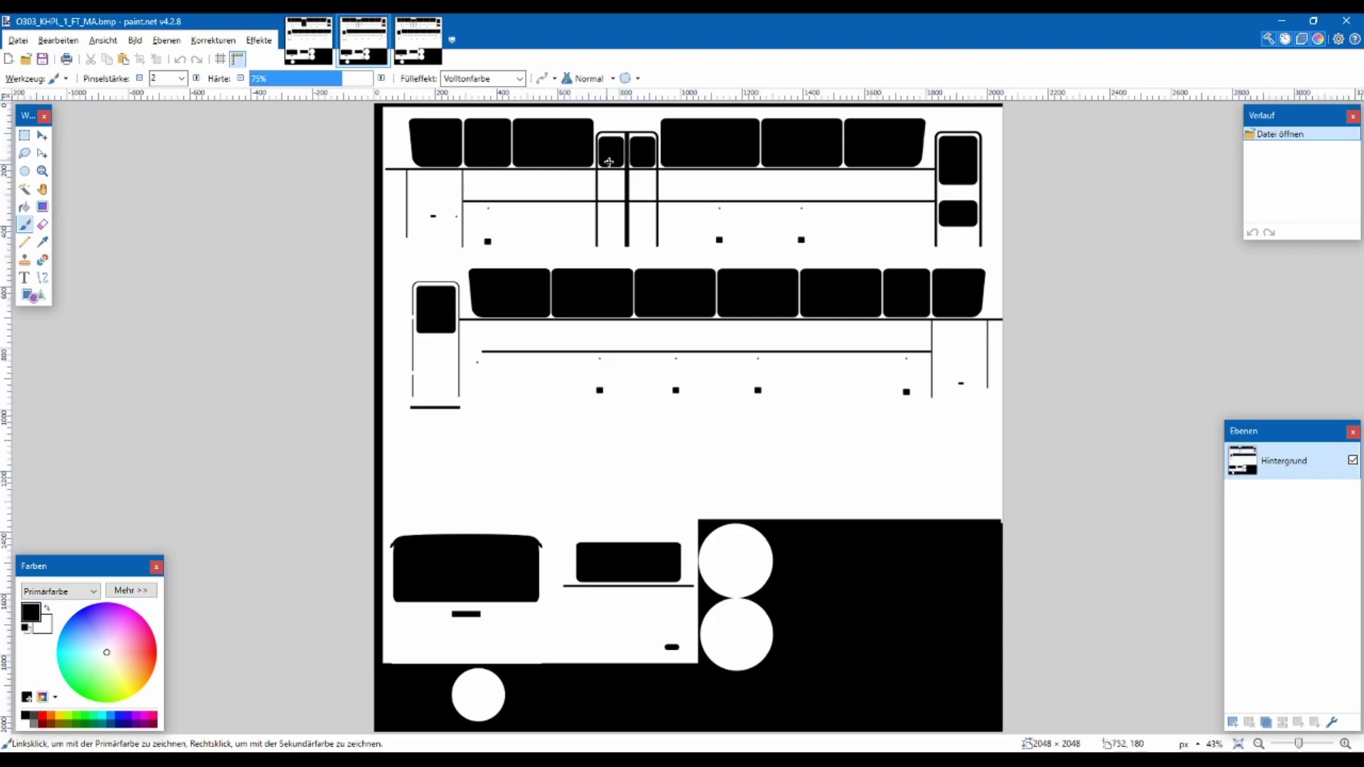
key(ctrl+Tab)
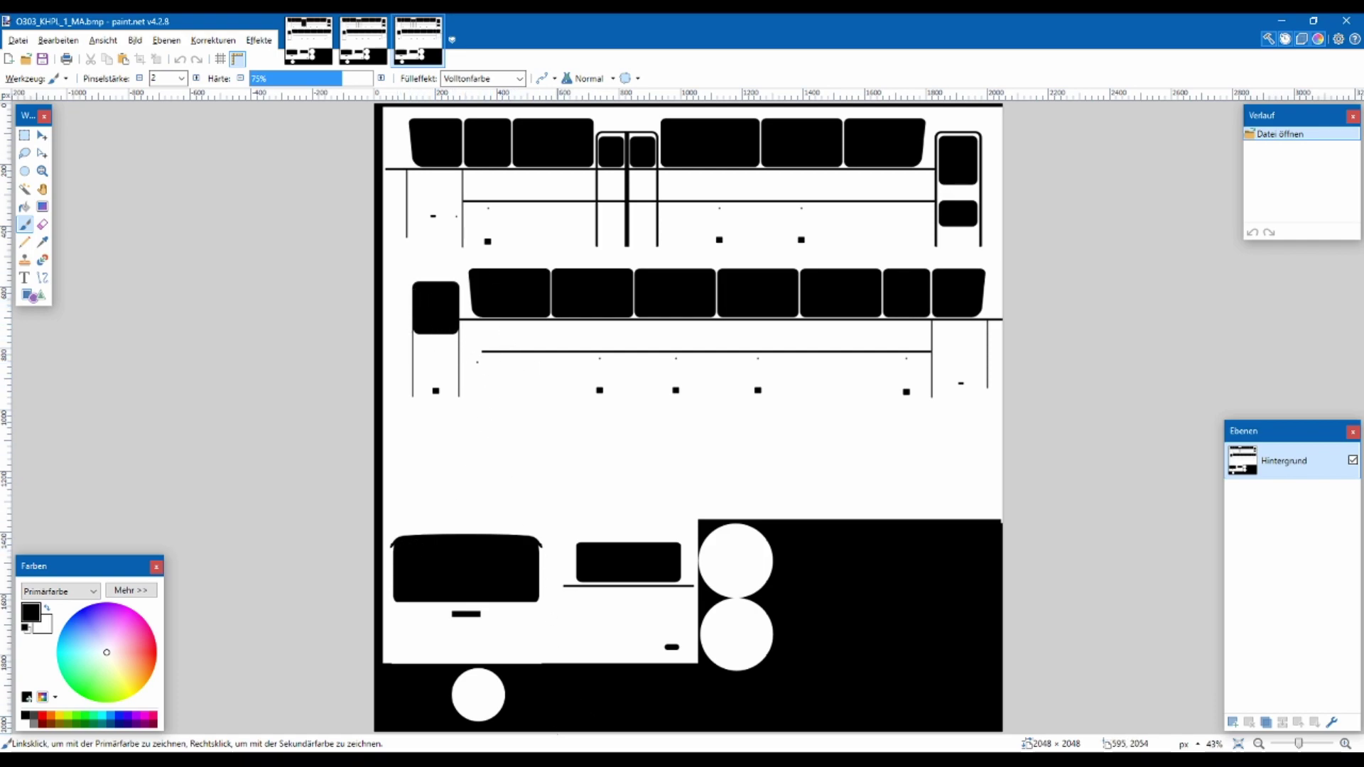
key(alt+Tab)
key(alt+Tab)
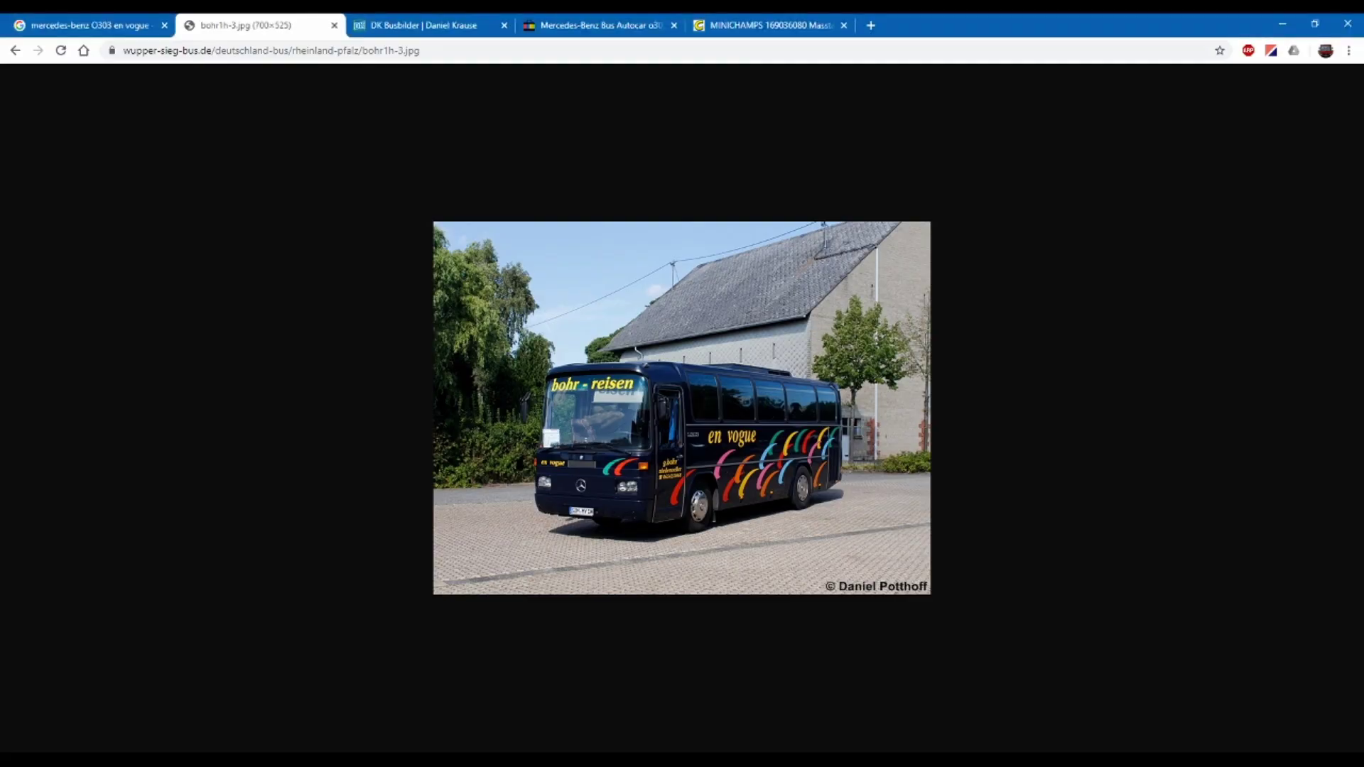
Read the Repainten section of O303_Readme_DE.pdf about the RepaintTool folder, the rpc files, swap textures and cti equipment variables
key(alt+Tab)
drag(638, 260, 868, 261)
click(707, 260)
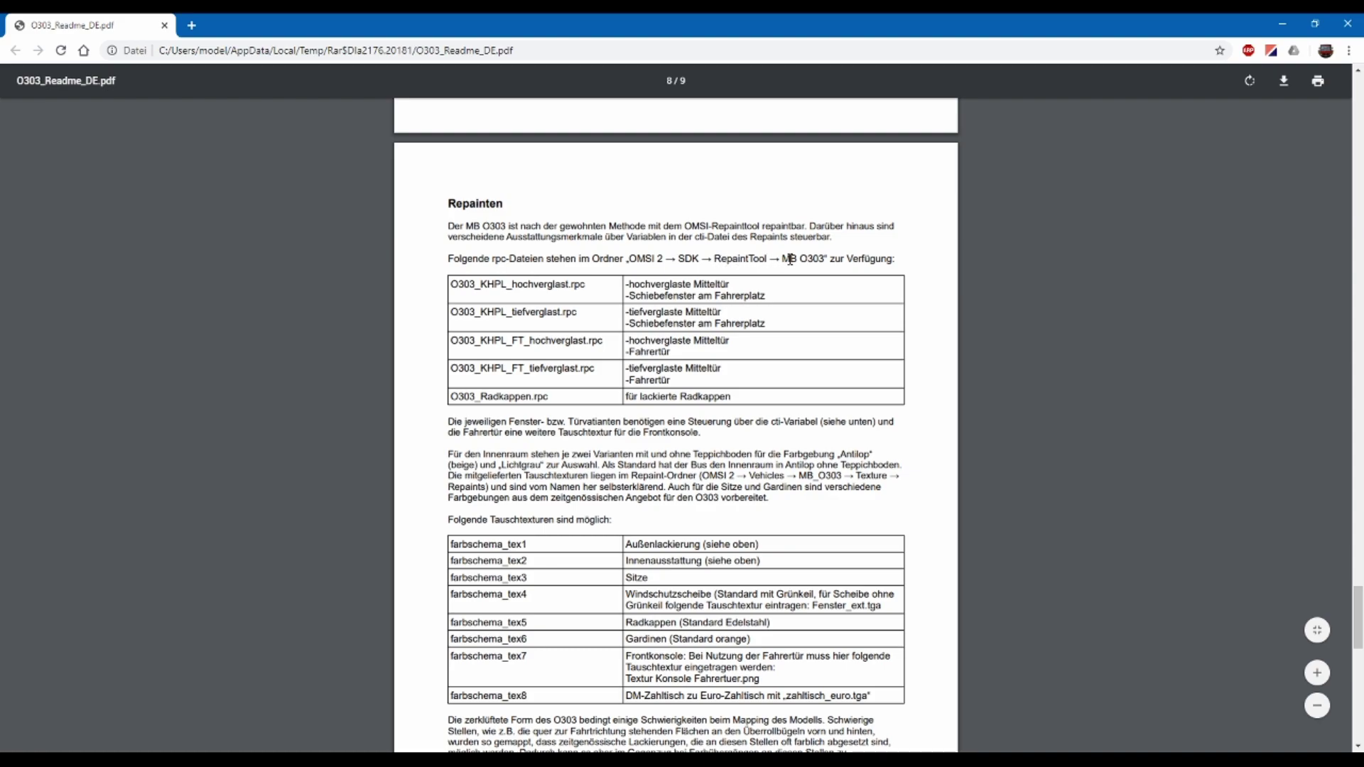
drag(785, 260, 833, 260)
click(855, 258)
scroll(599, 363, down, 8)
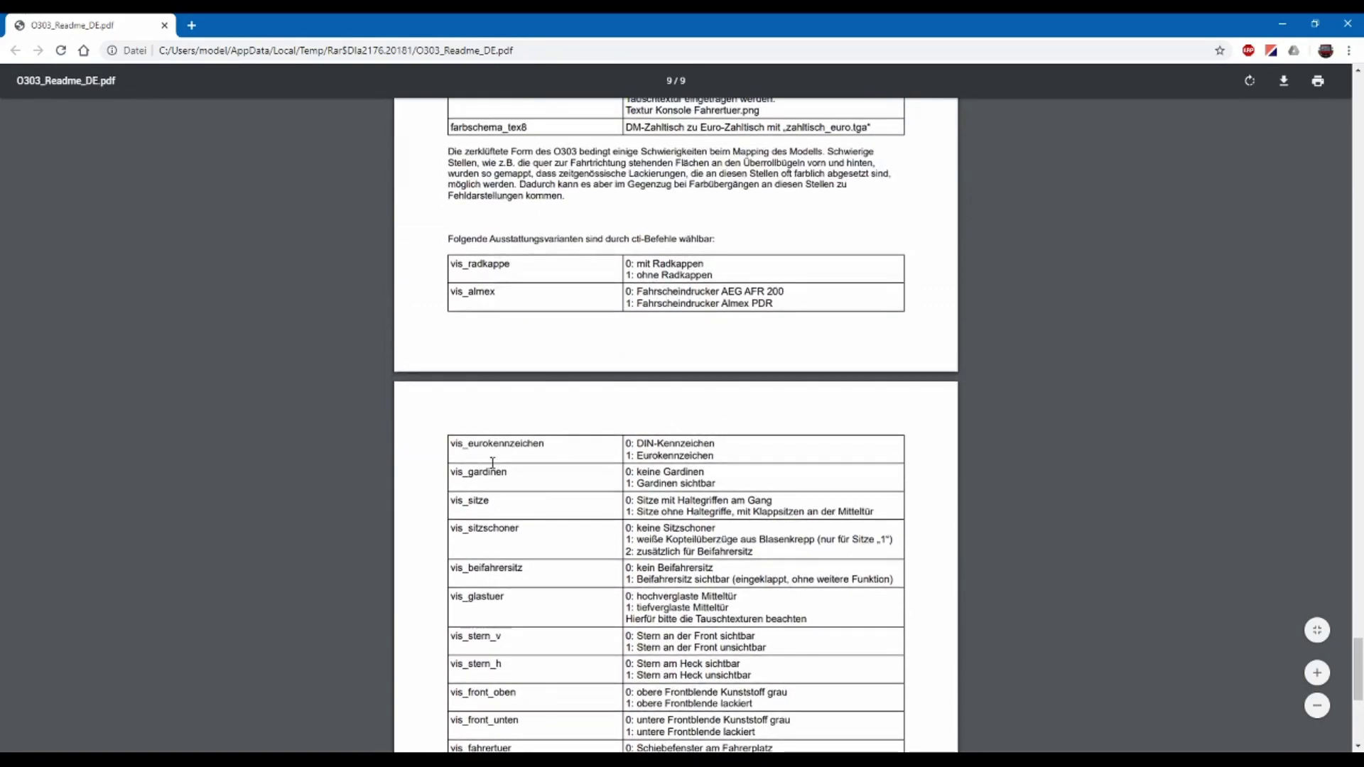
drag(469, 490, 597, 600)
click(597, 600)
scroll(785, 469, up, 2)
scroll(786, 470, up, 3)
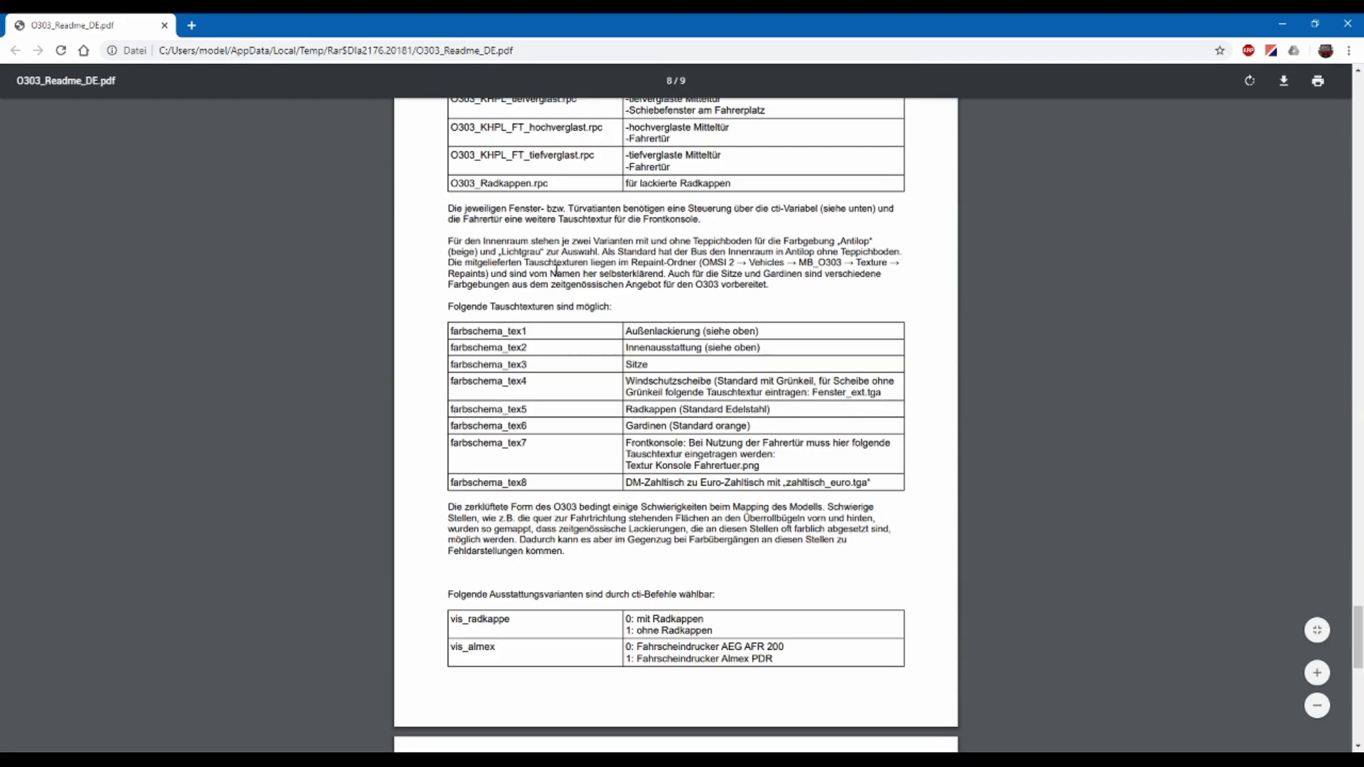
Put the readme away and examine the en vogue livery on the eBay and carmodel.com model bus photos
click(1276, 17)
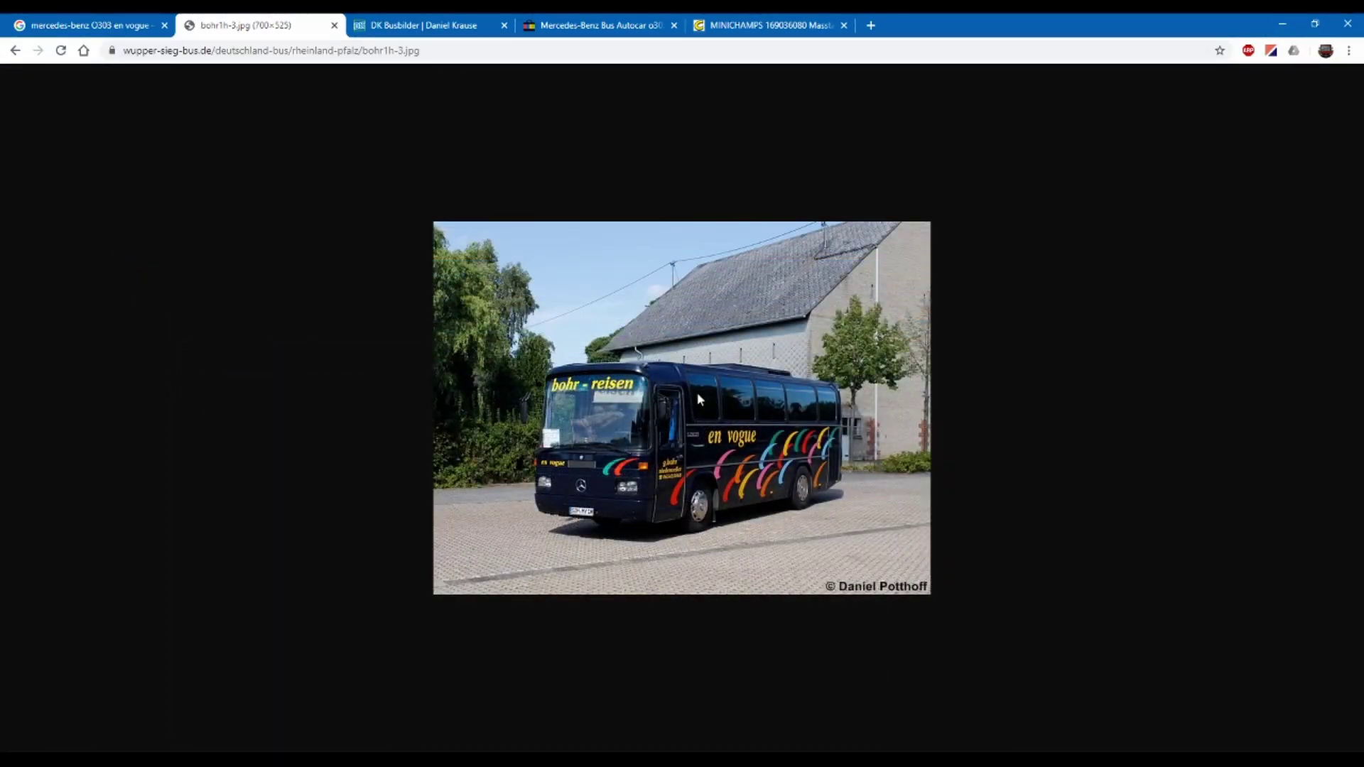
click(533, 22)
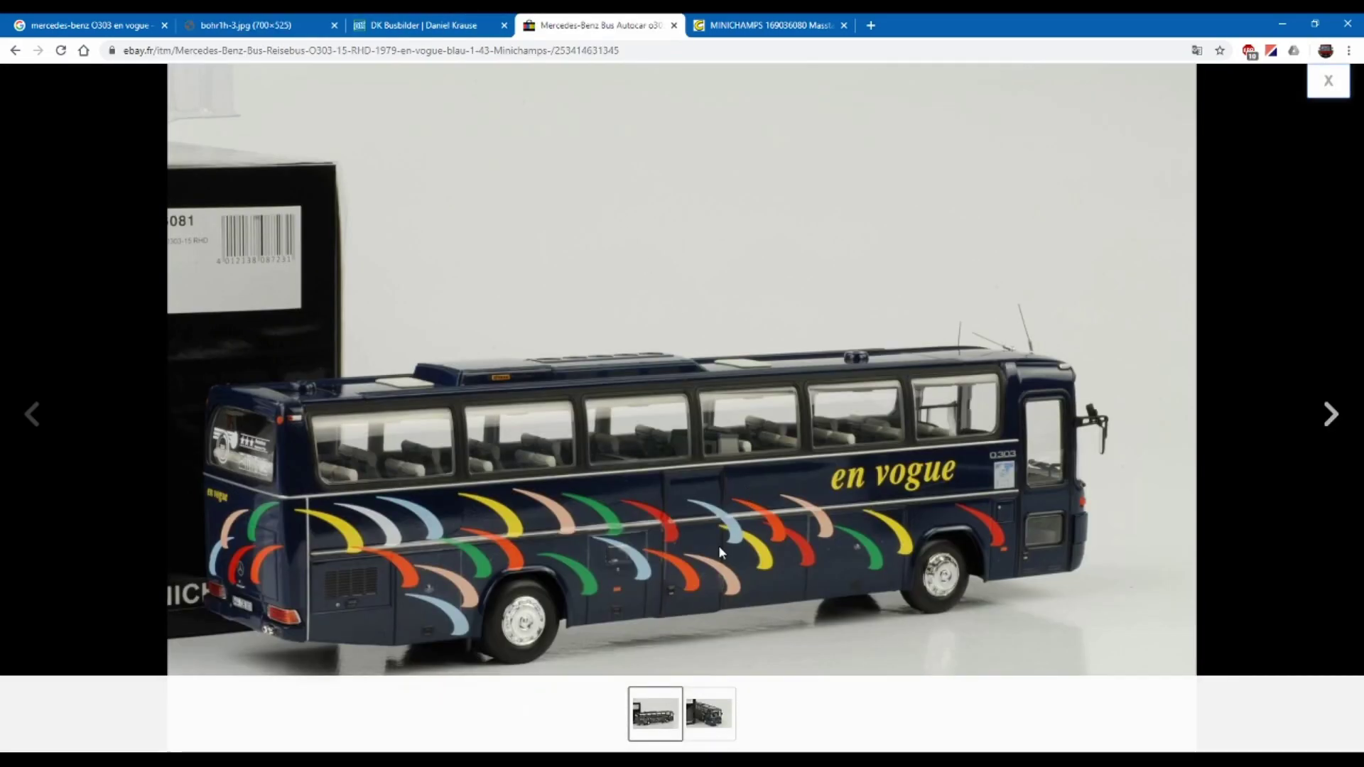
click(762, 24)
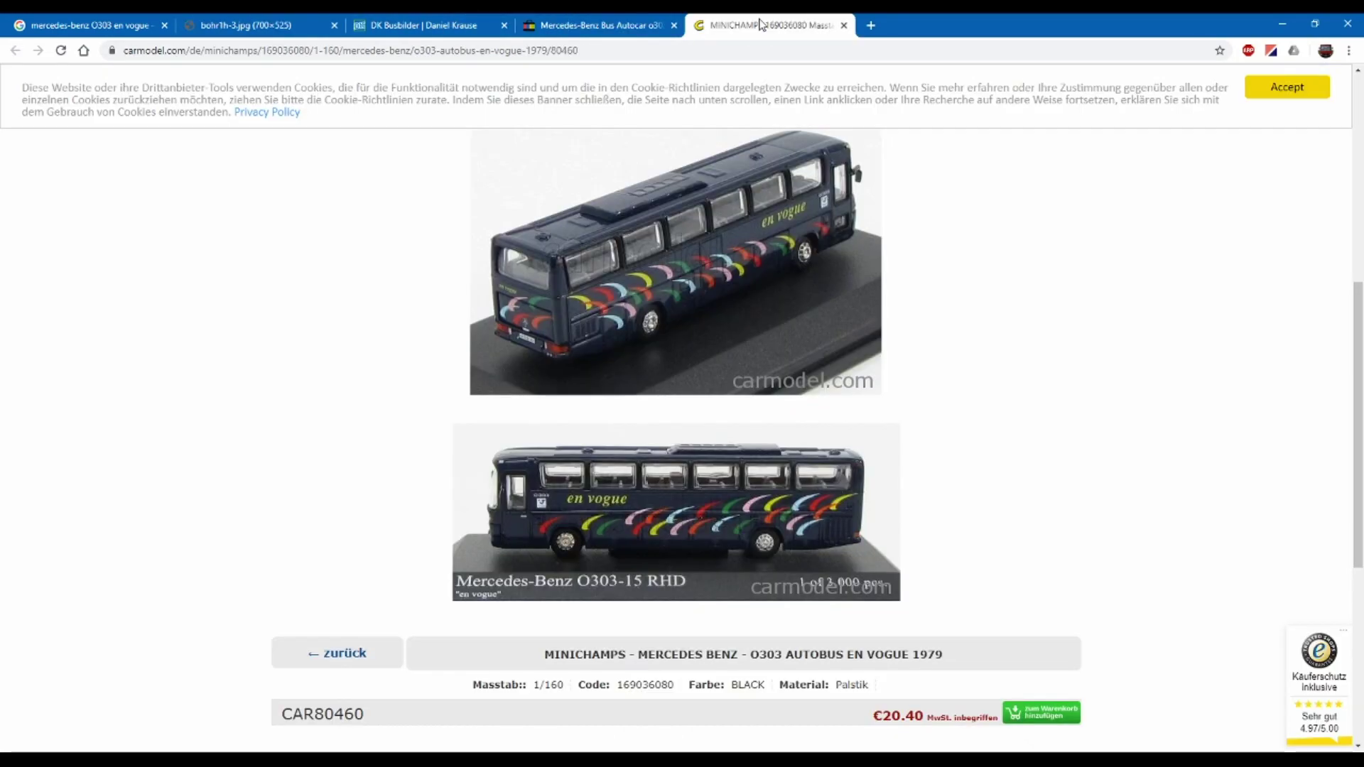
Look through the Google image results for "mercedes-benz O303 en vogue" for further photos of the bus livery
click(588, 24)
click(110, 19)
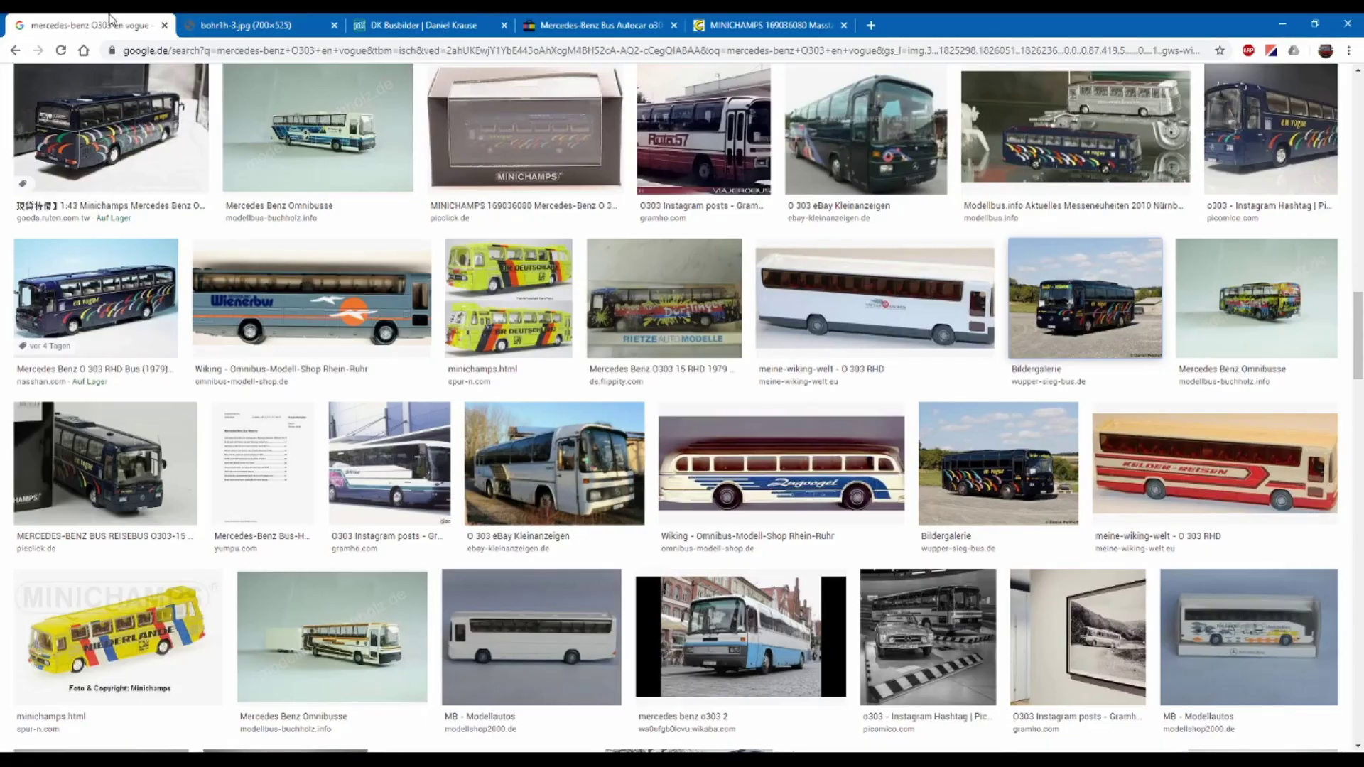
scroll(845, 405, up, 10)
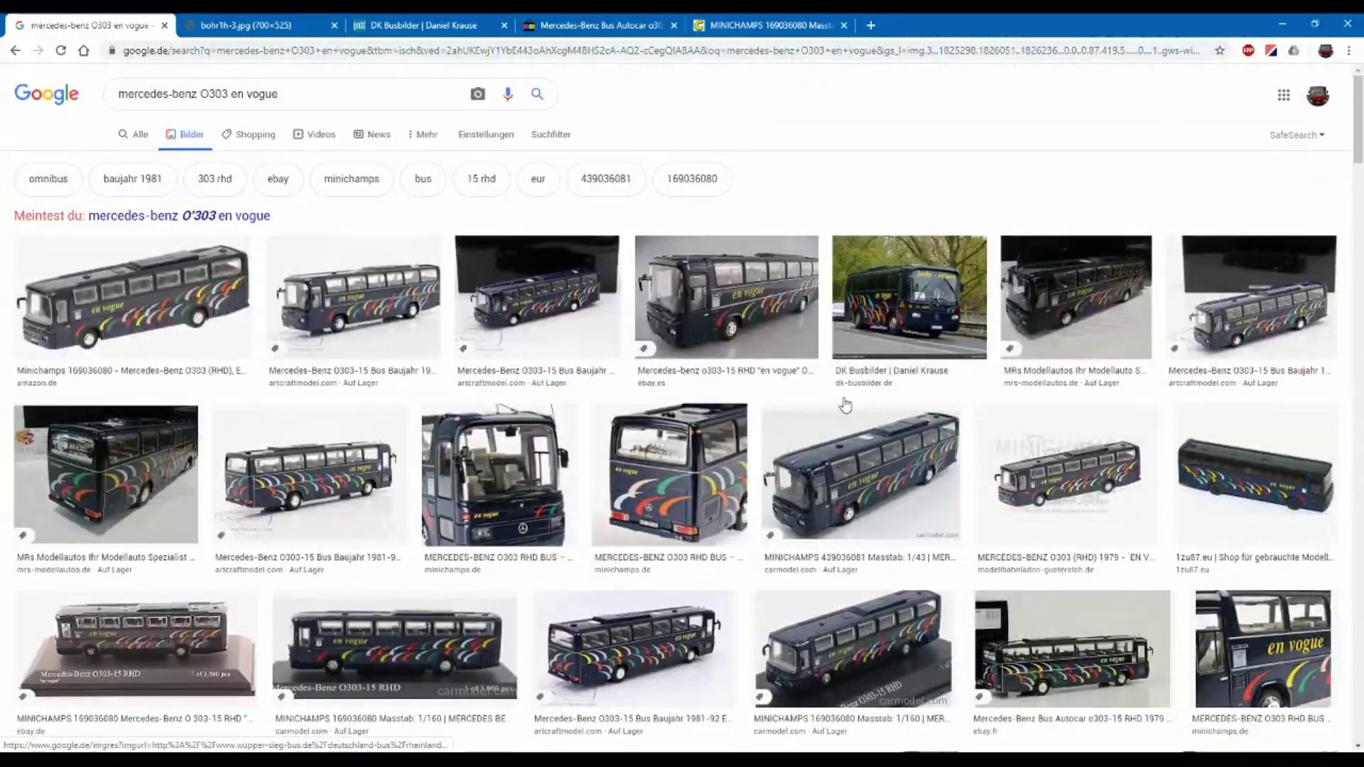
scroll(845, 406, down, 1)
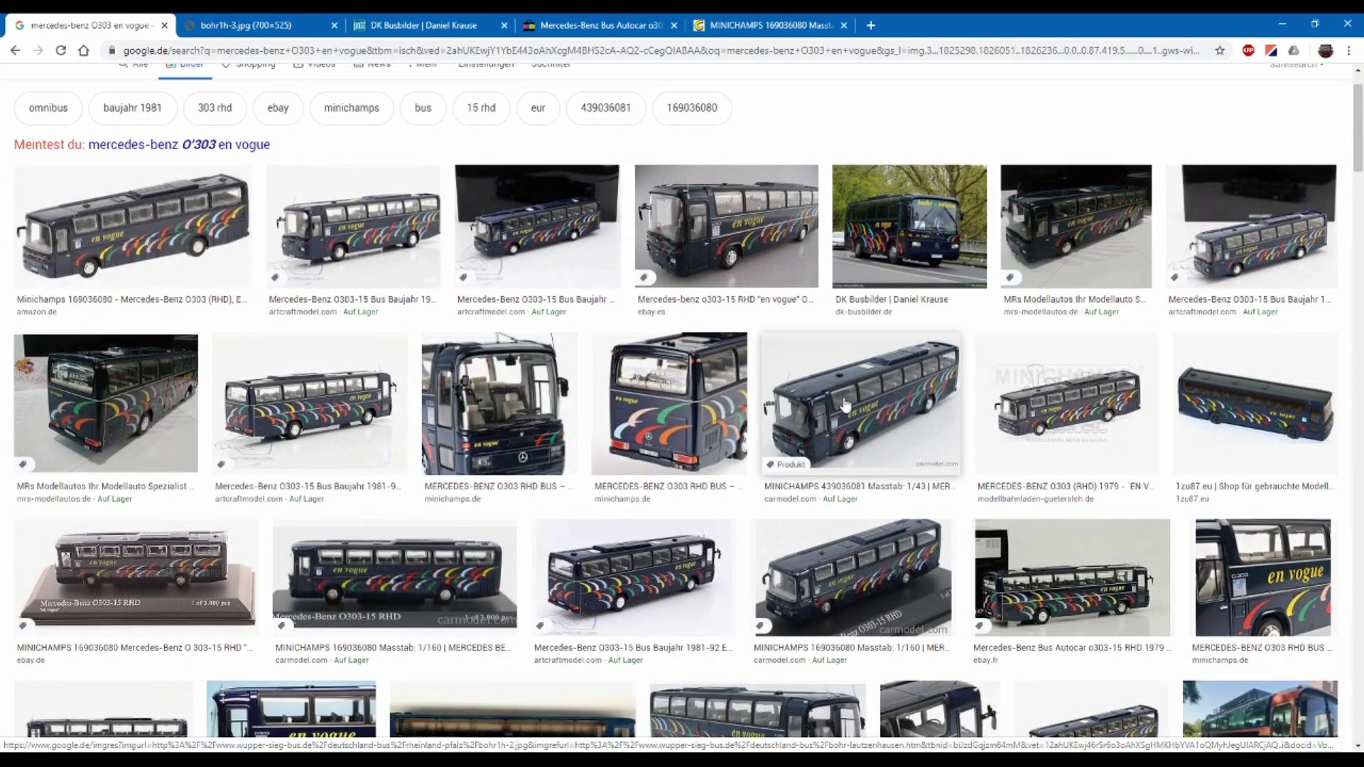
scroll(1081, 316, down, 2)
scroll(1081, 318, down, 1)
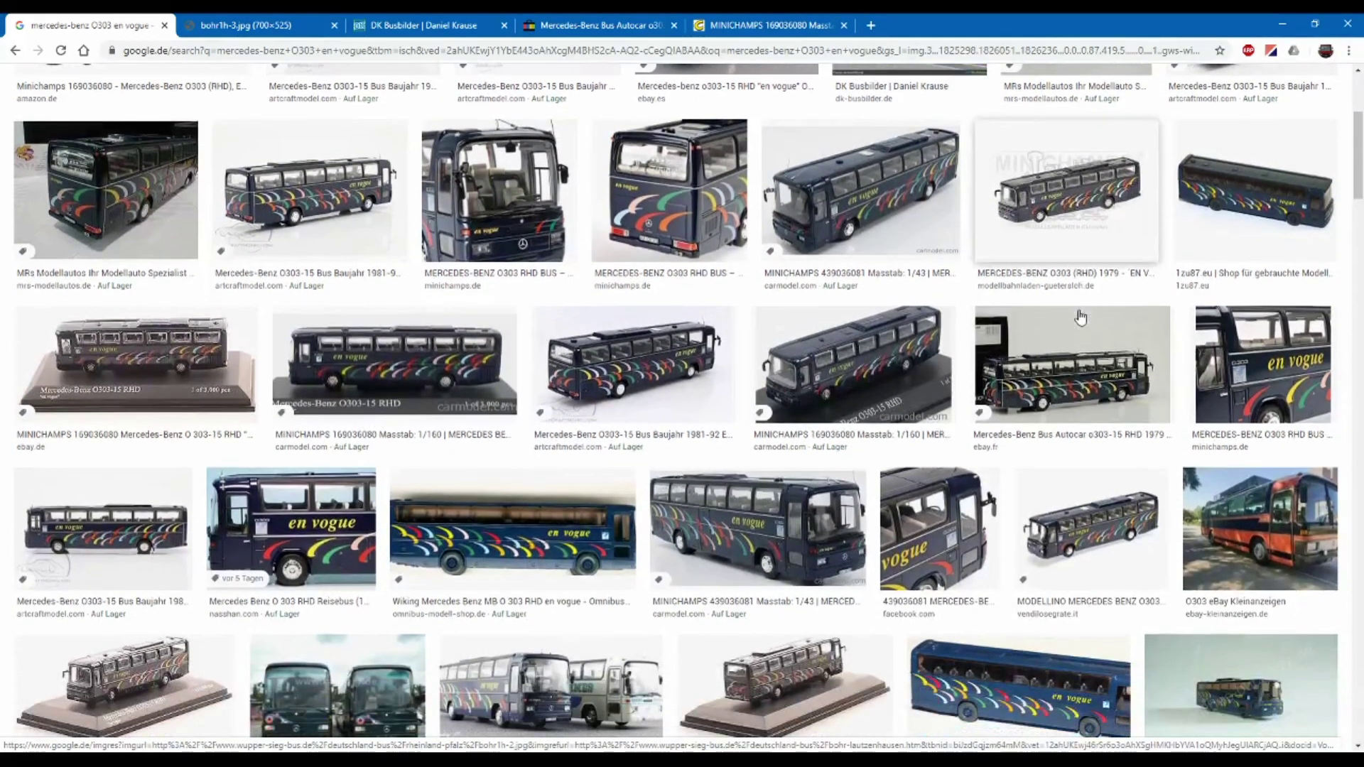
scroll(1081, 318, down, 2)
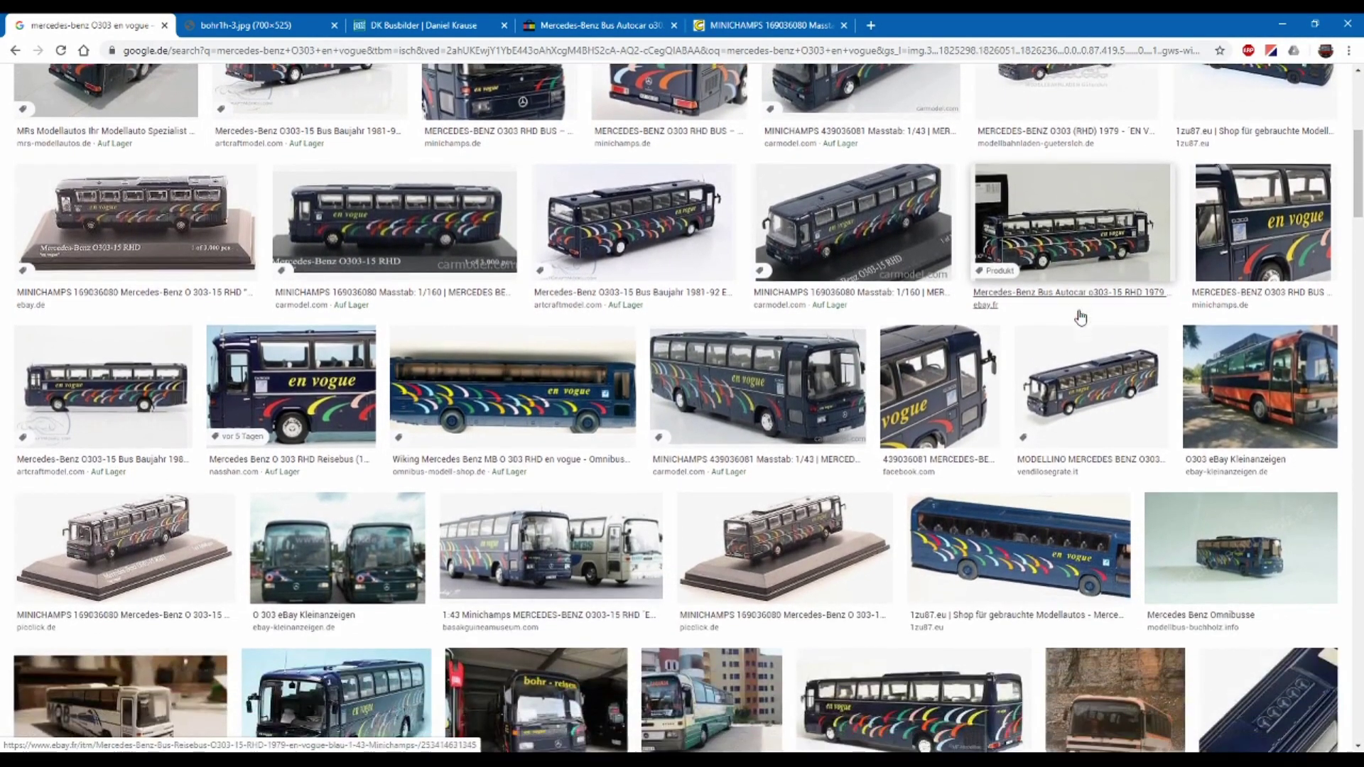
scroll(1081, 317, down, 3)
scroll(1081, 318, up, 6)
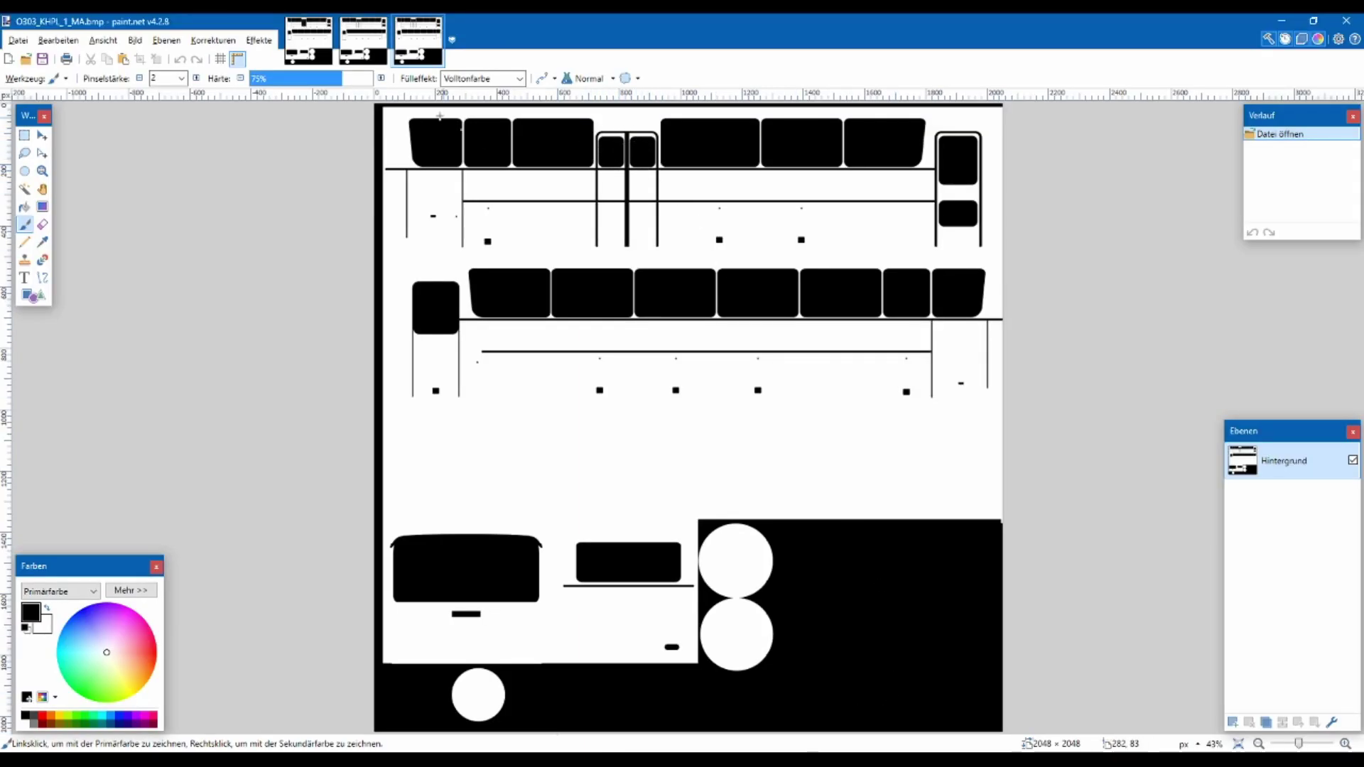
Close the O303_KHPL_1_MA.bmp and O303_KHPL_2_FT_MA.bmp masks in paint.net, keeping only O303_KHPL_1_FT_MA.bmp open
click(363, 41)
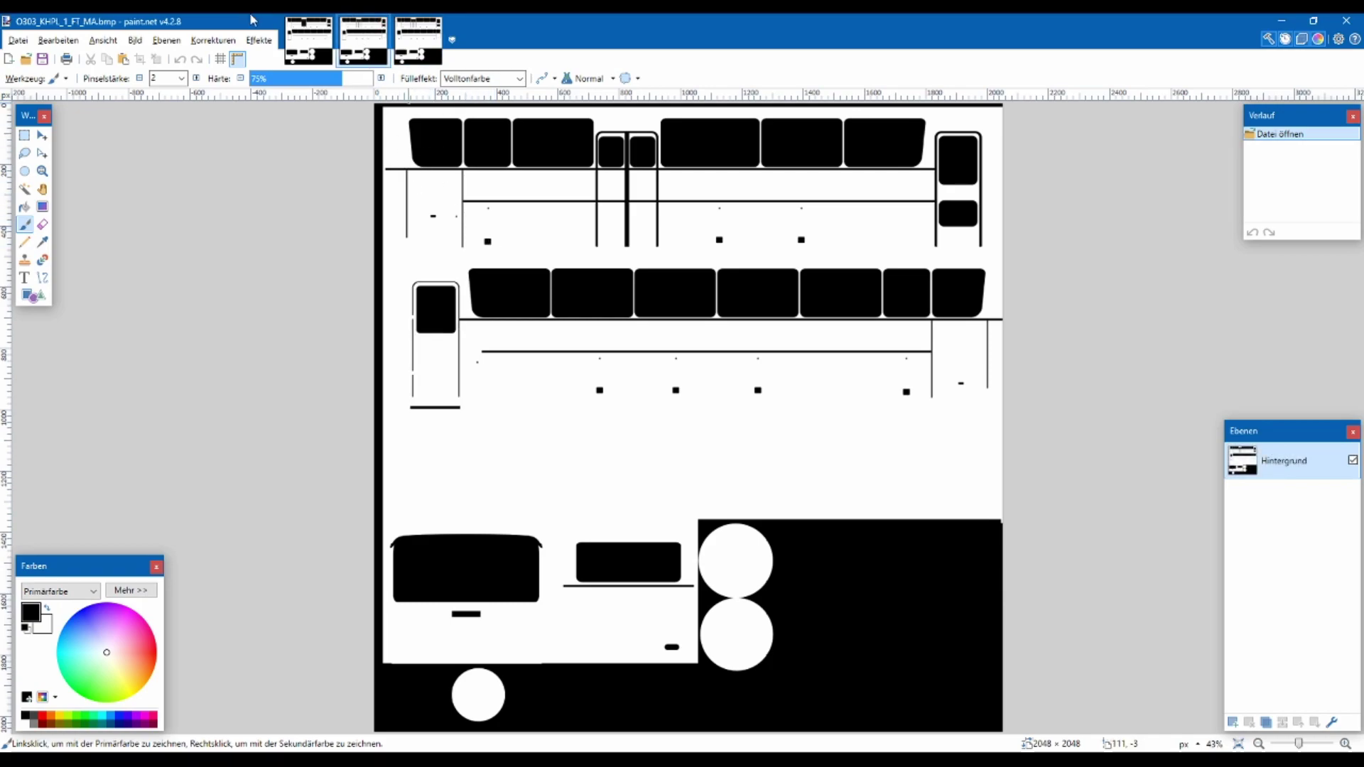
click(418, 41)
click(437, 22)
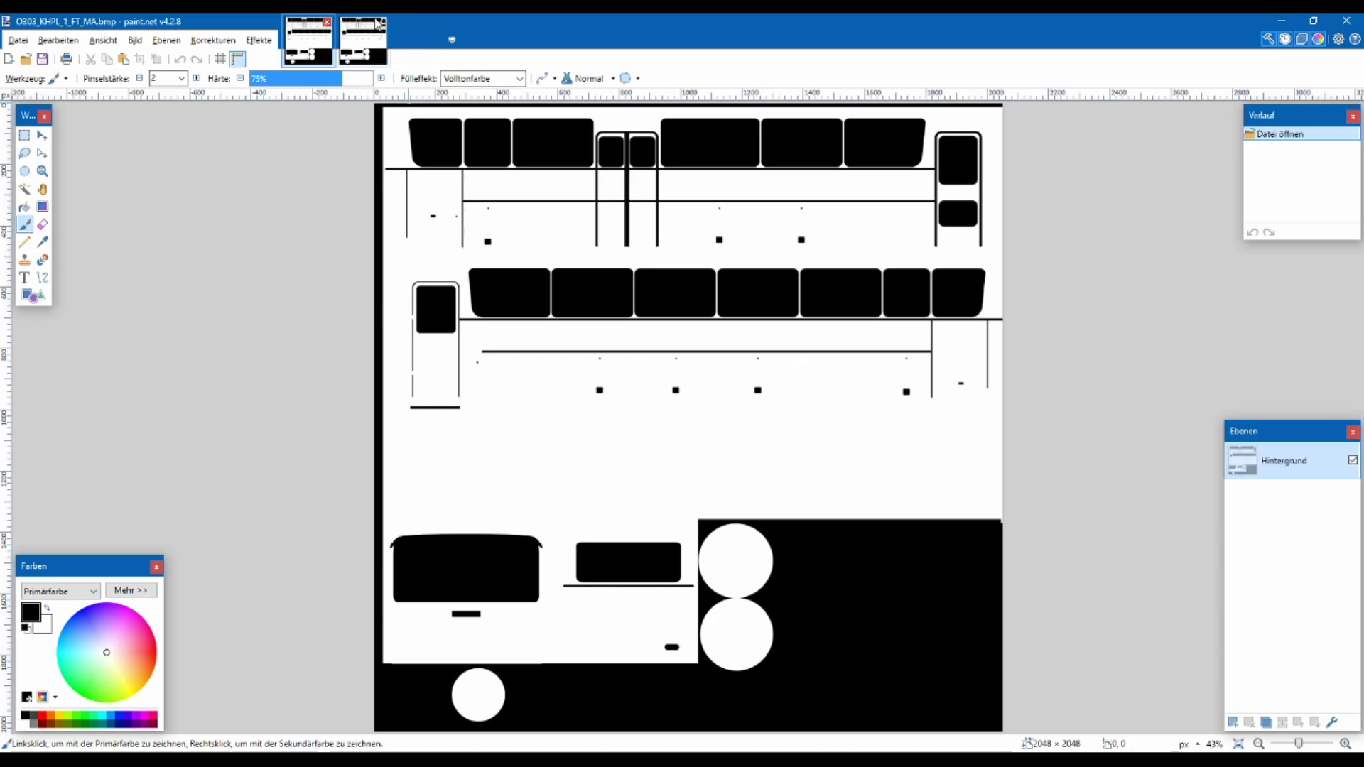
click(385, 22)
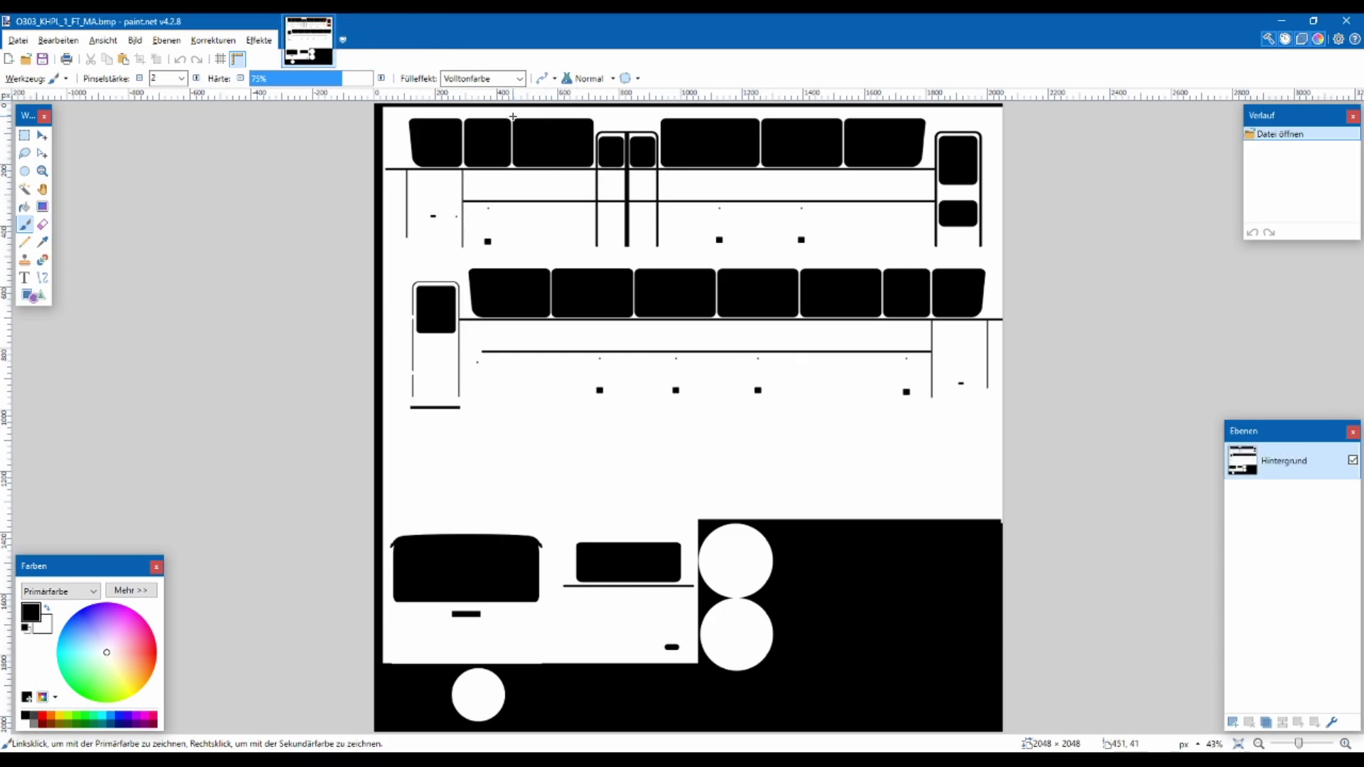
Open the en_vogue.tga template from the MB_O303 folder in paint.net
click(1281, 20)
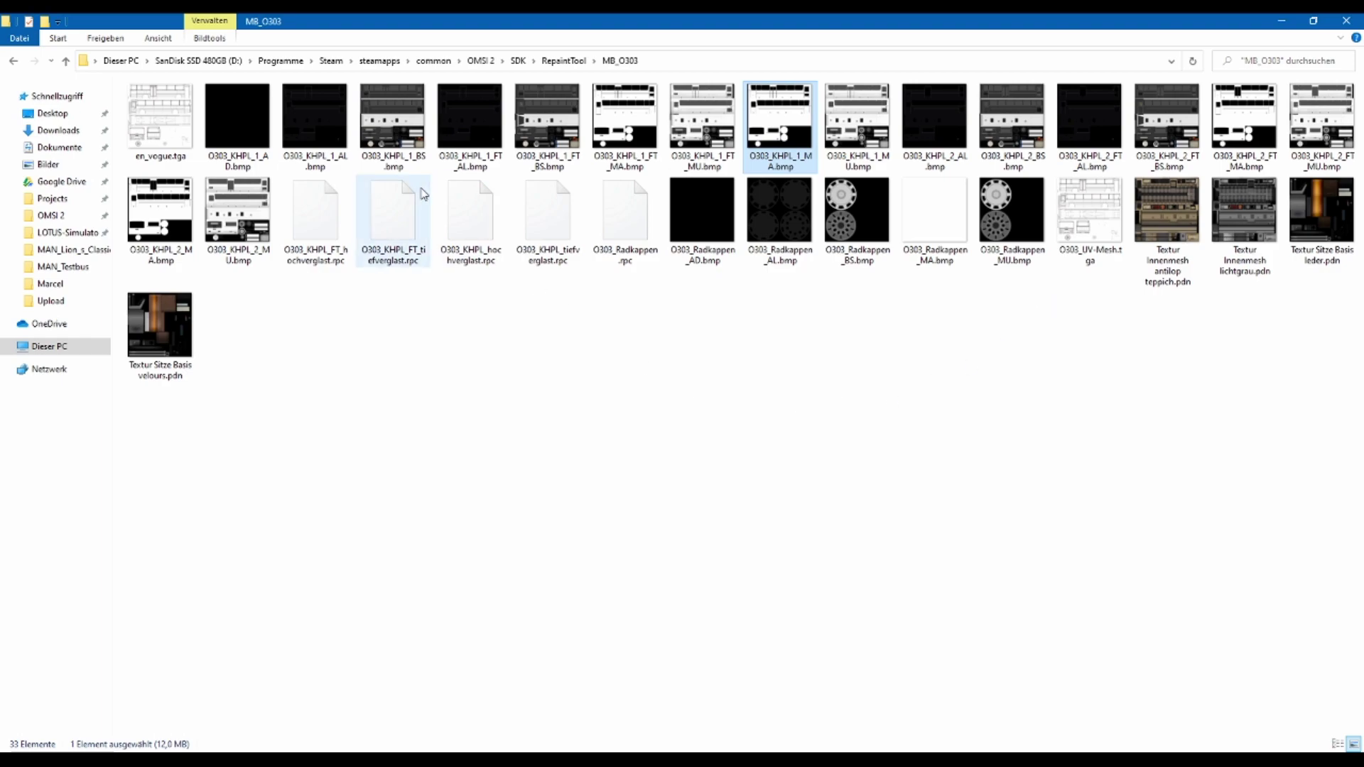
click(193, 154)
double_click(193, 155)
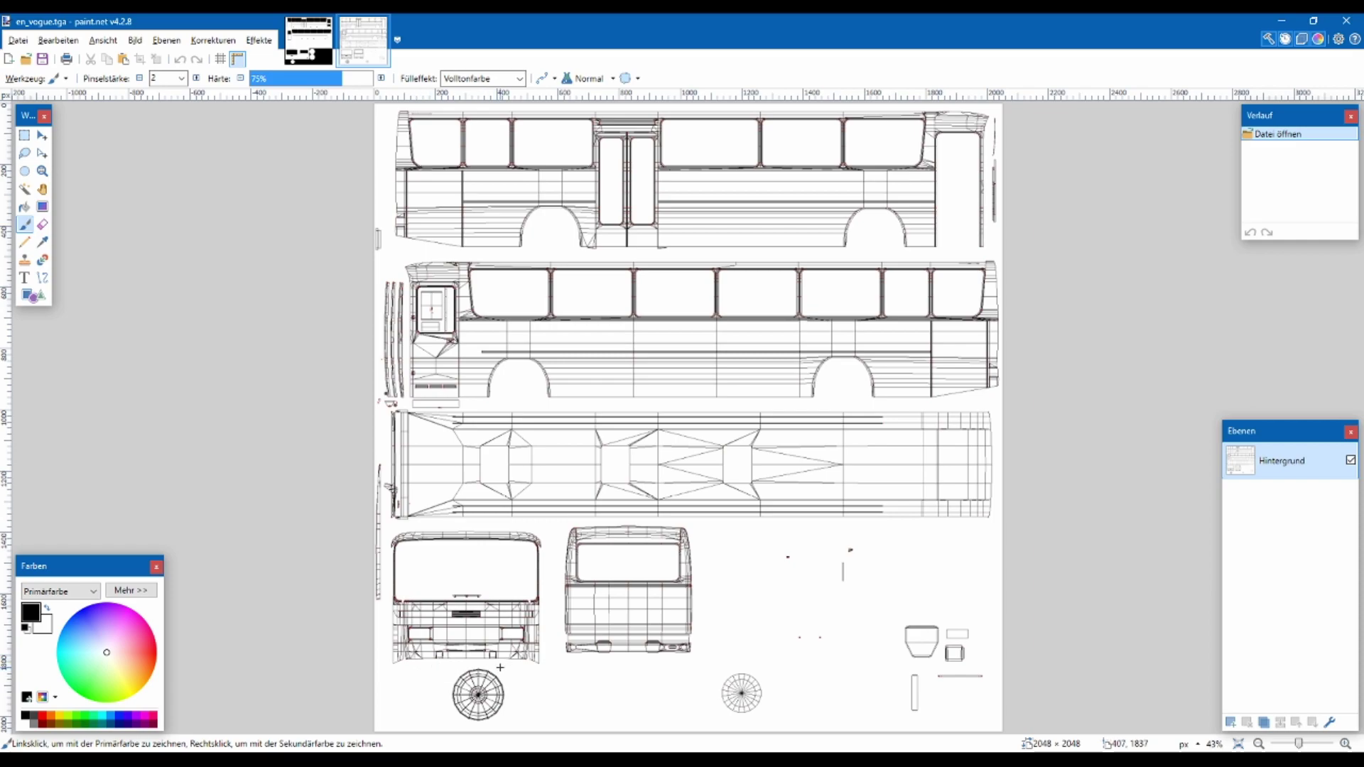
Add a new layer beneath the wireframe background and name it Lack
click(1233, 722)
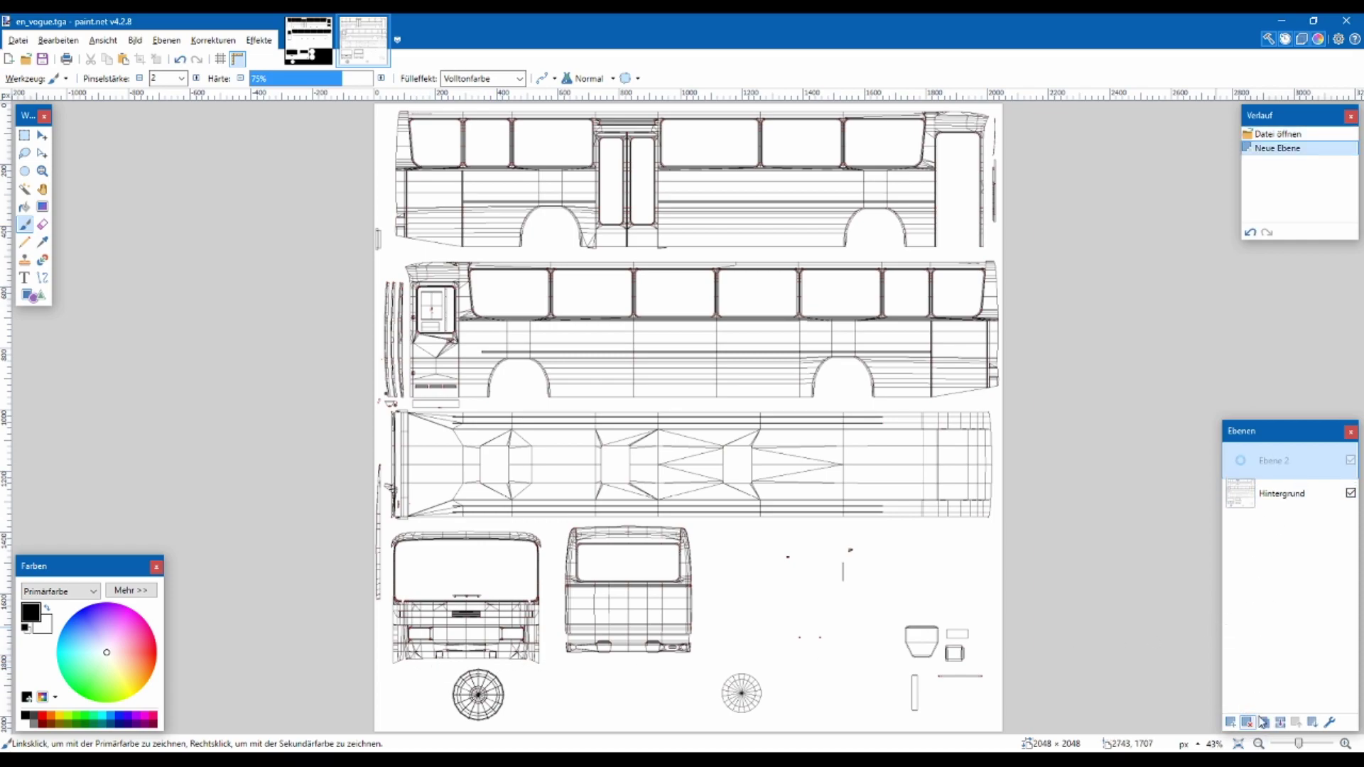
click(1297, 722)
double_click(1275, 497)
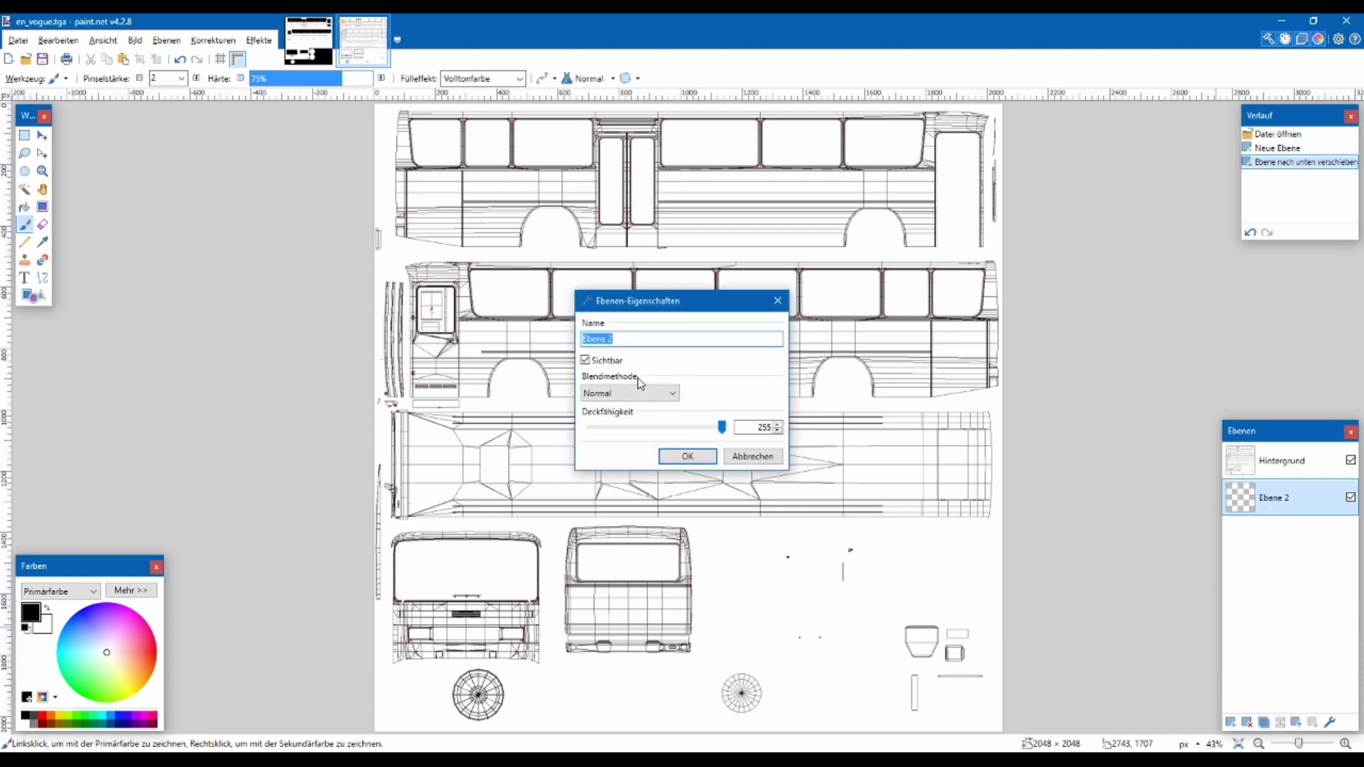
key(Return)
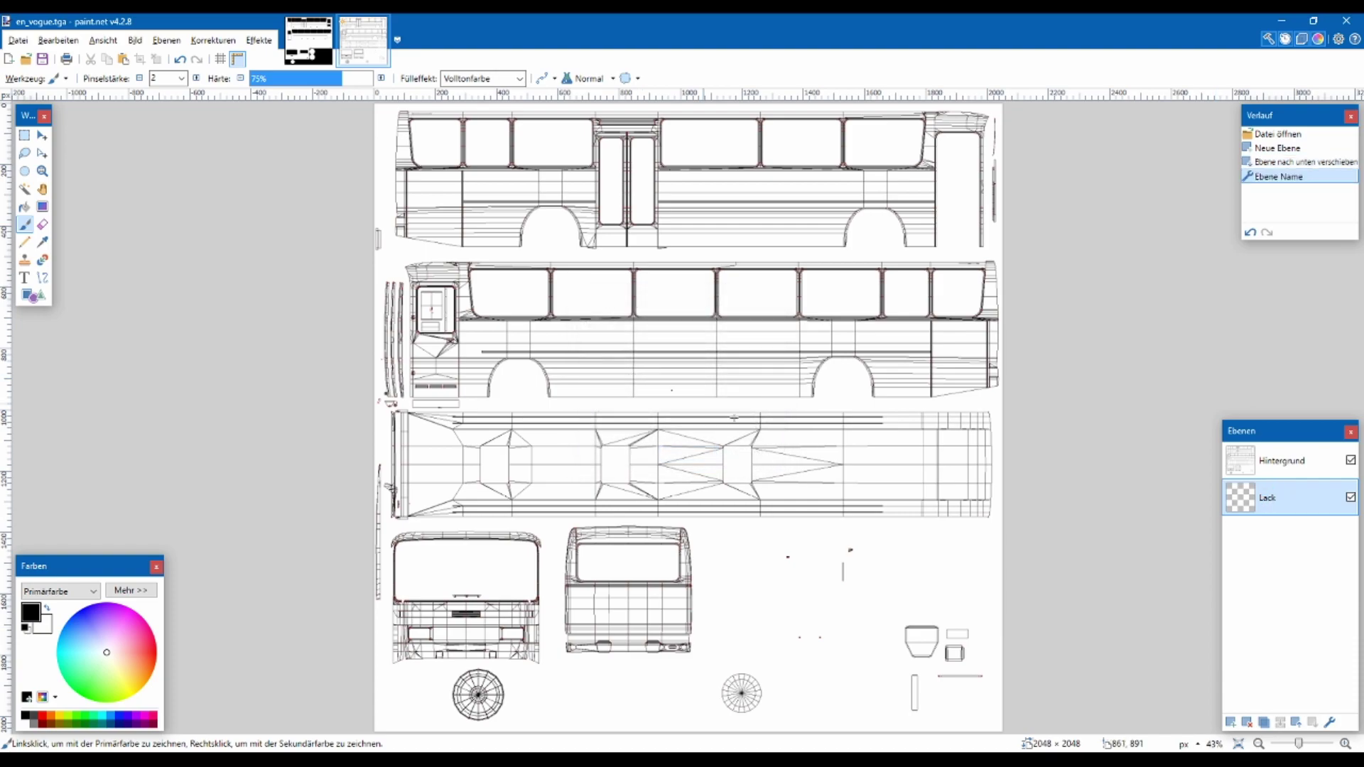
Rename the wireframe background layer to UV and set its blend mode to Multiplizieren
double_click(1279, 460)
text(UV)
key(Return)
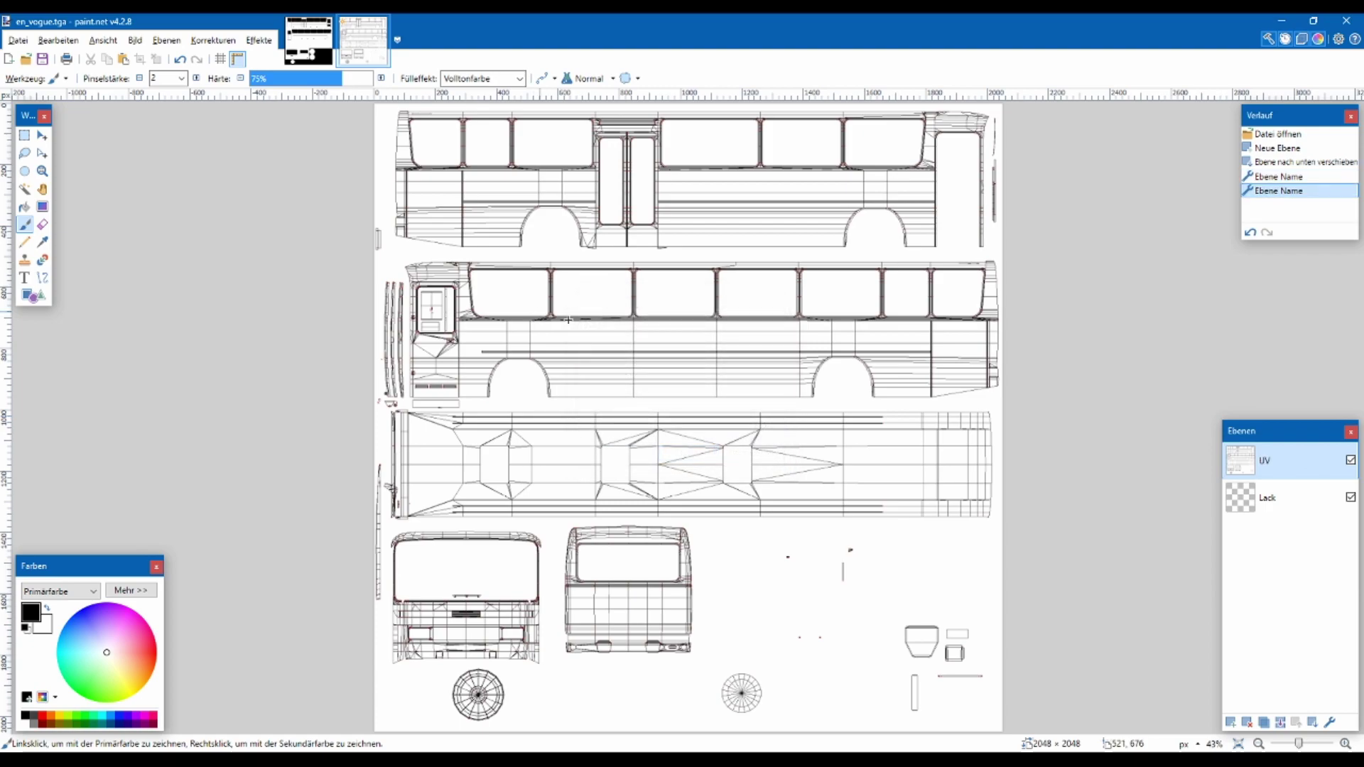
double_click(1265, 461)
click(630, 393)
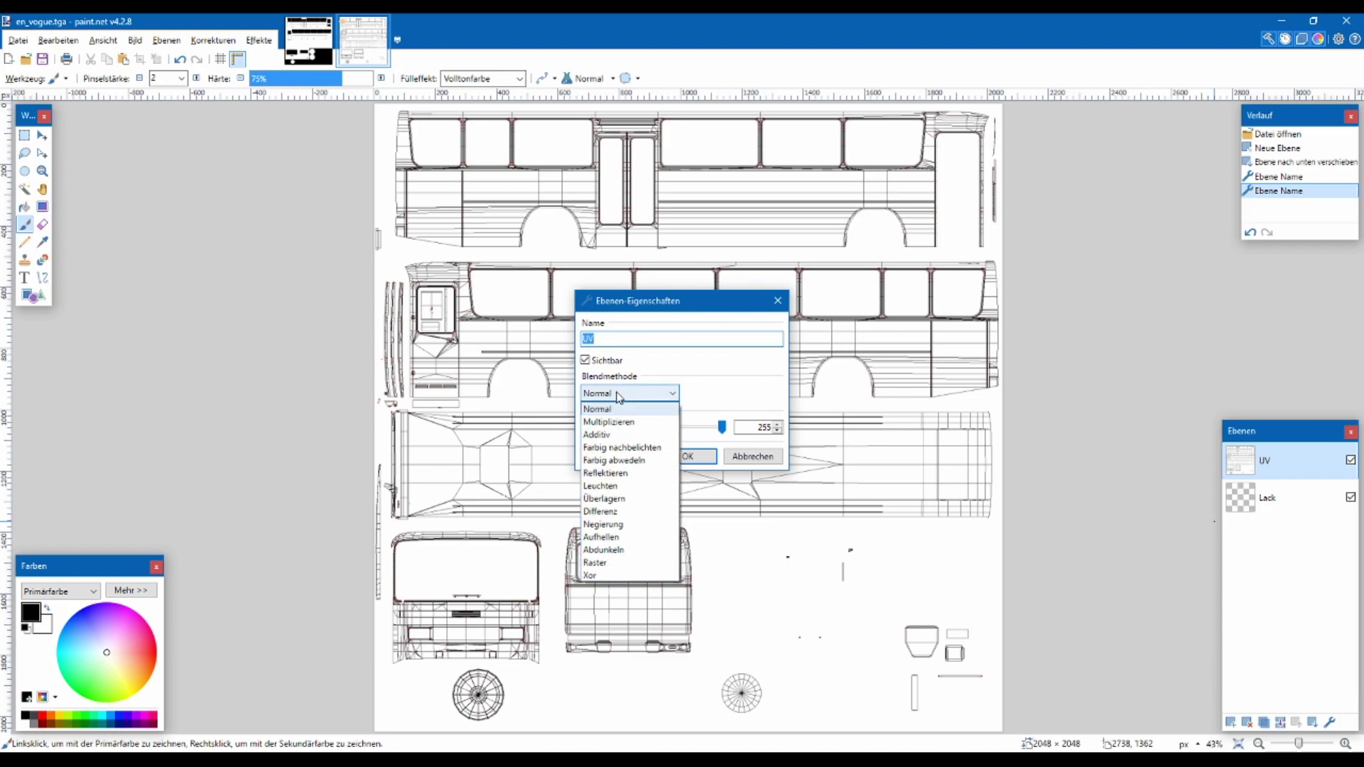
click(624, 426)
click(687, 456)
Hide the UV layer and show it again to check the layers of the template
click(1230, 510)
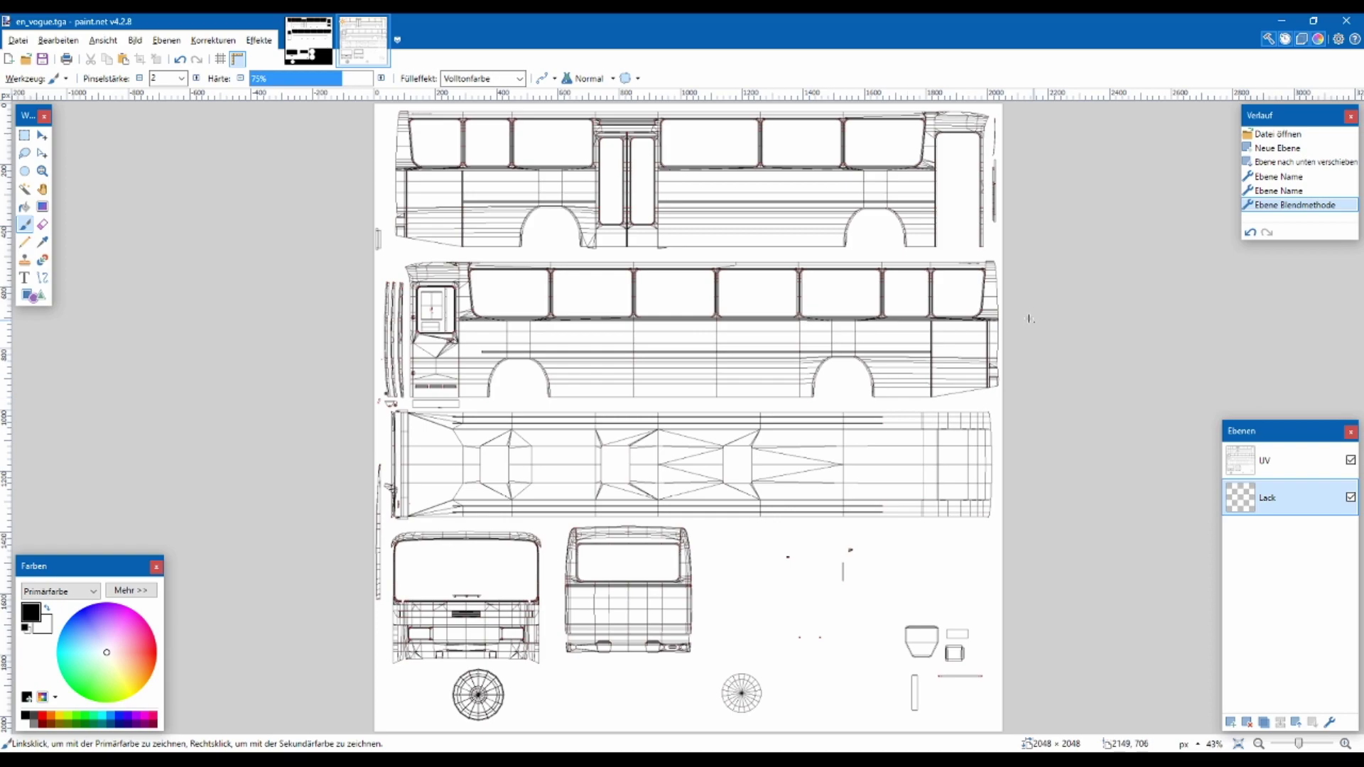
click(1351, 460)
click(1351, 460)
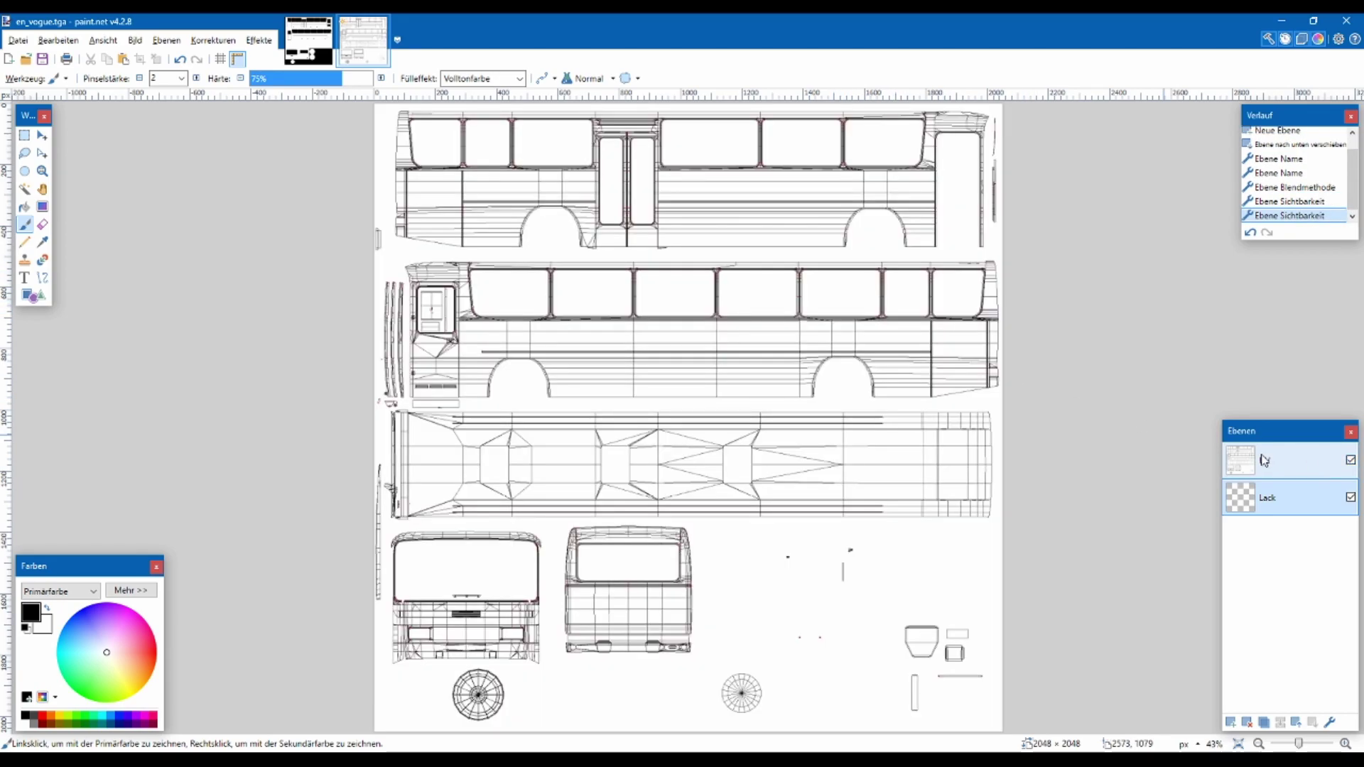
click(1264, 461)
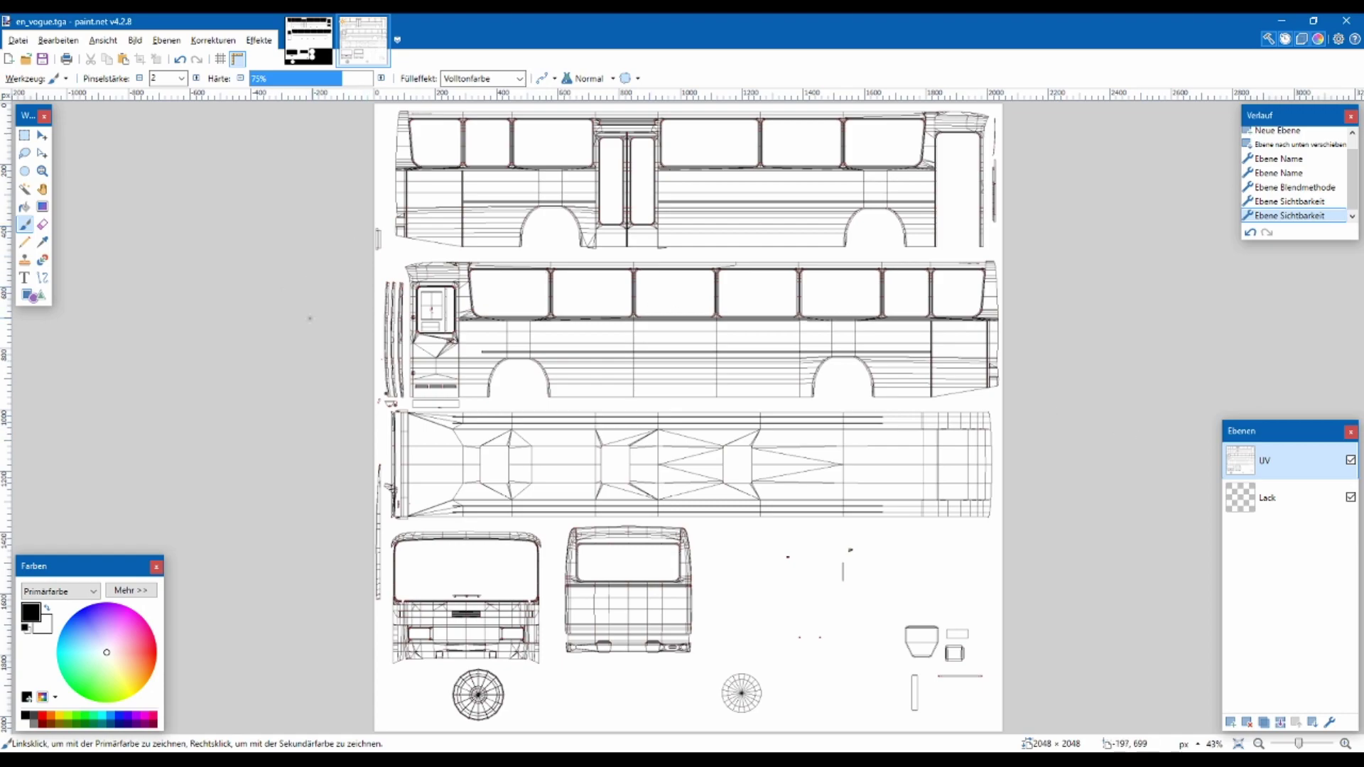
key(o)
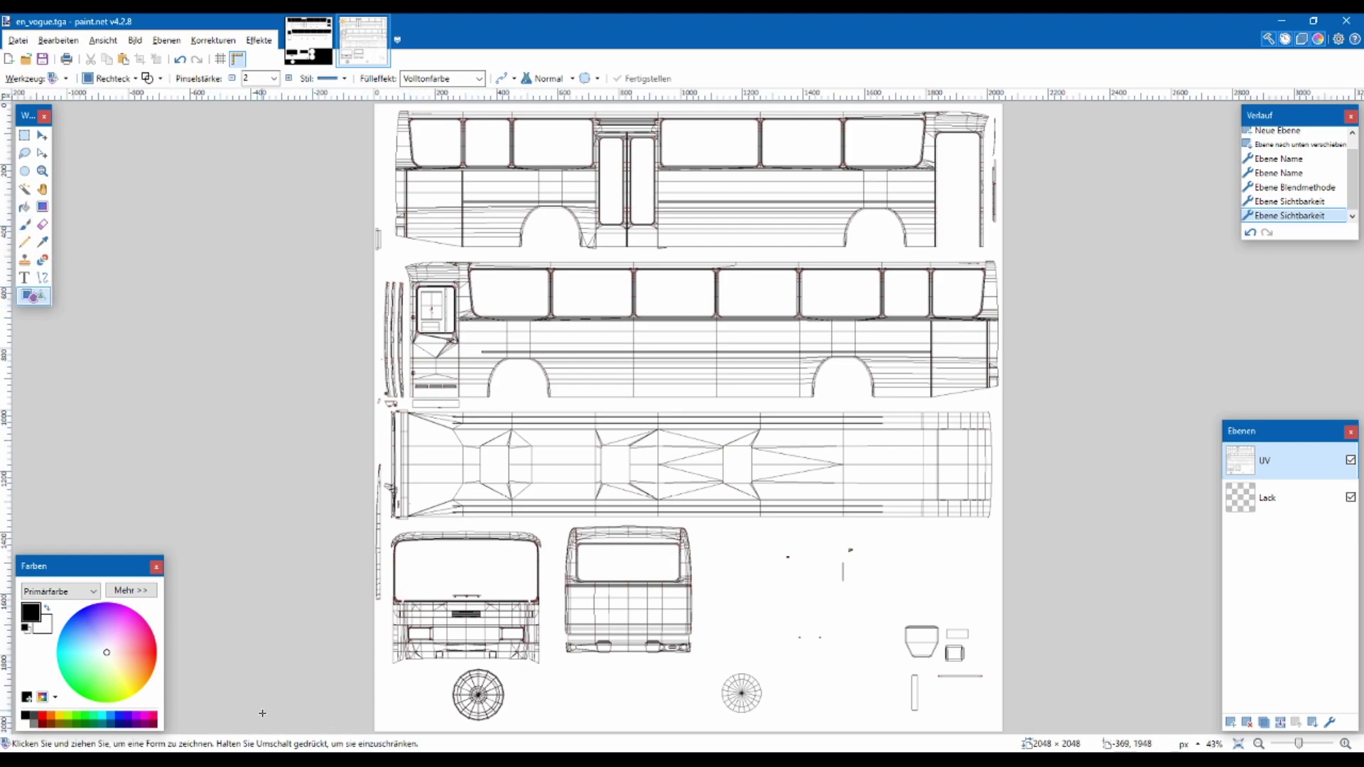
In Chrome, find the eBay photo showing the model bus's side and rear, and copy the image
key(alt+Tab)
click(288, 23)
click(450, 24)
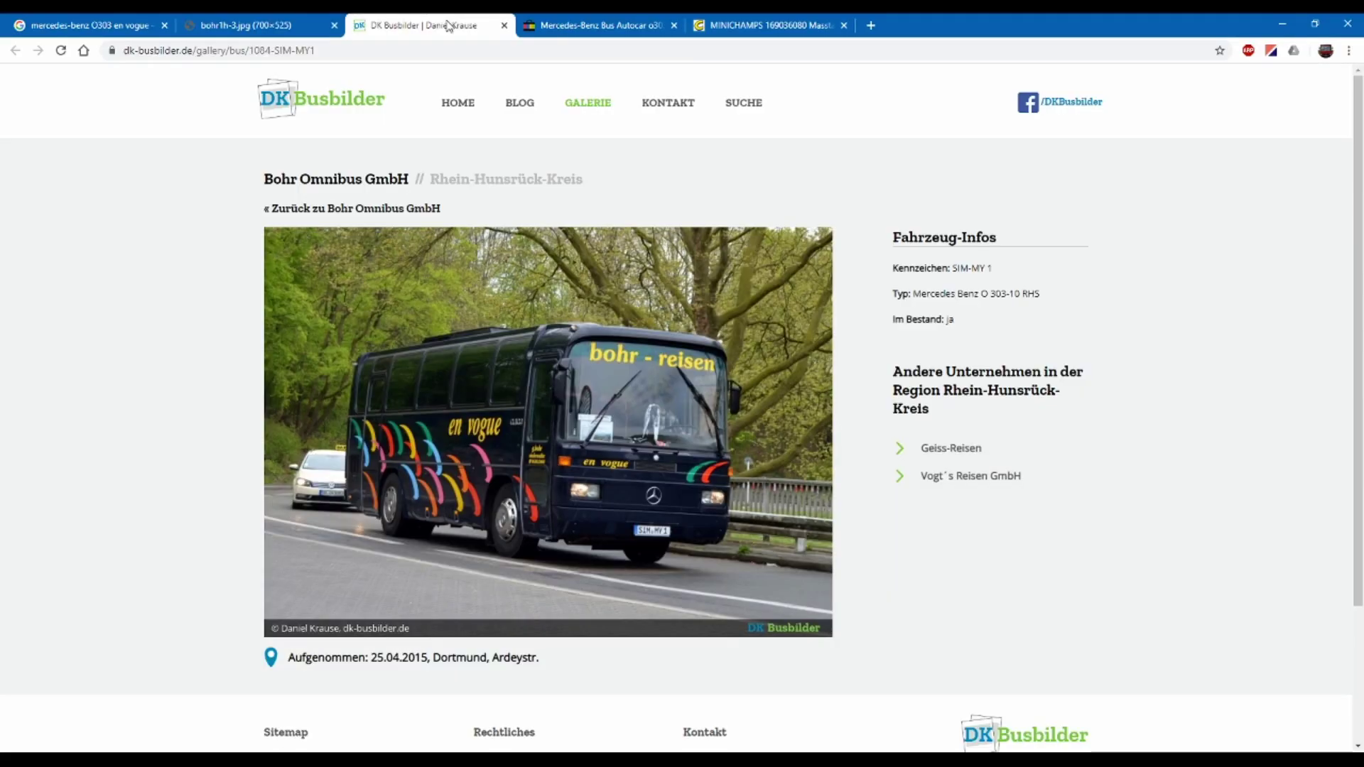
click(548, 19)
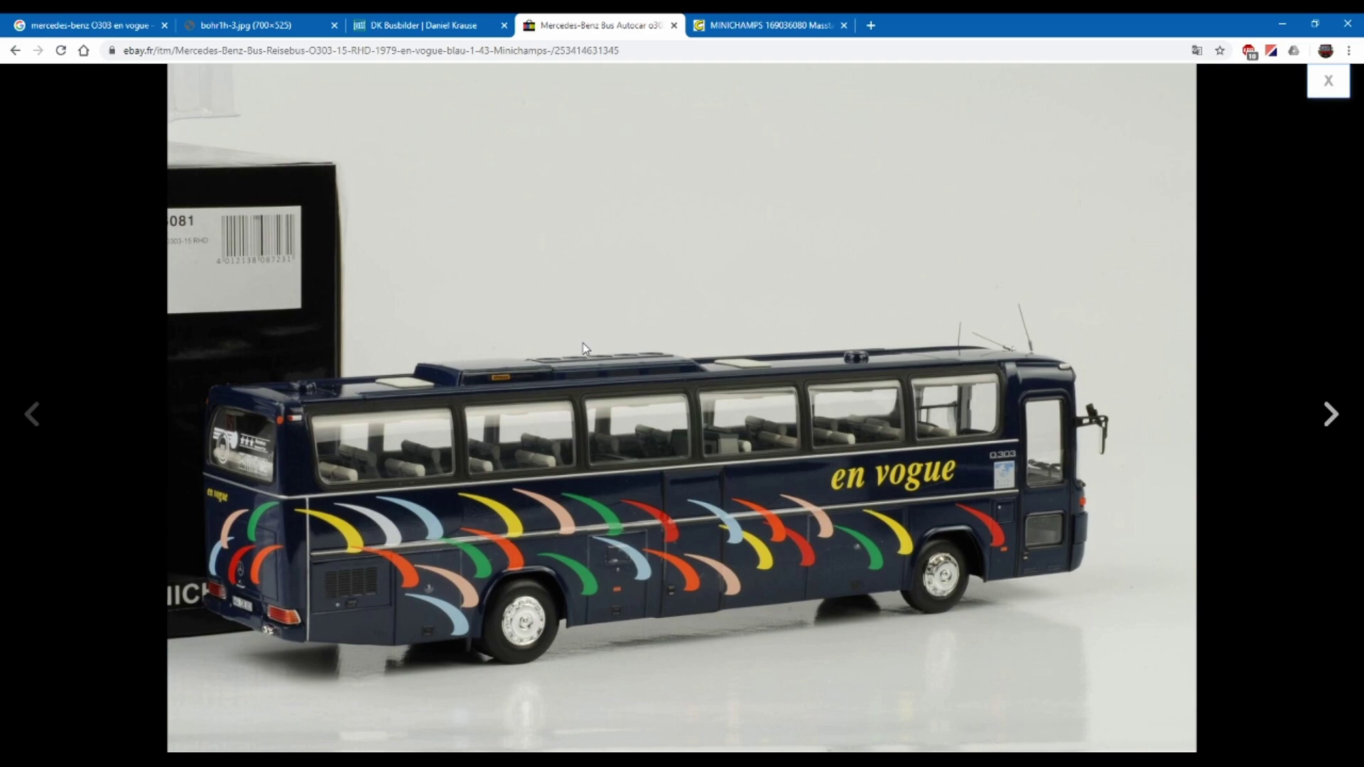
mouse_move(630, 462)
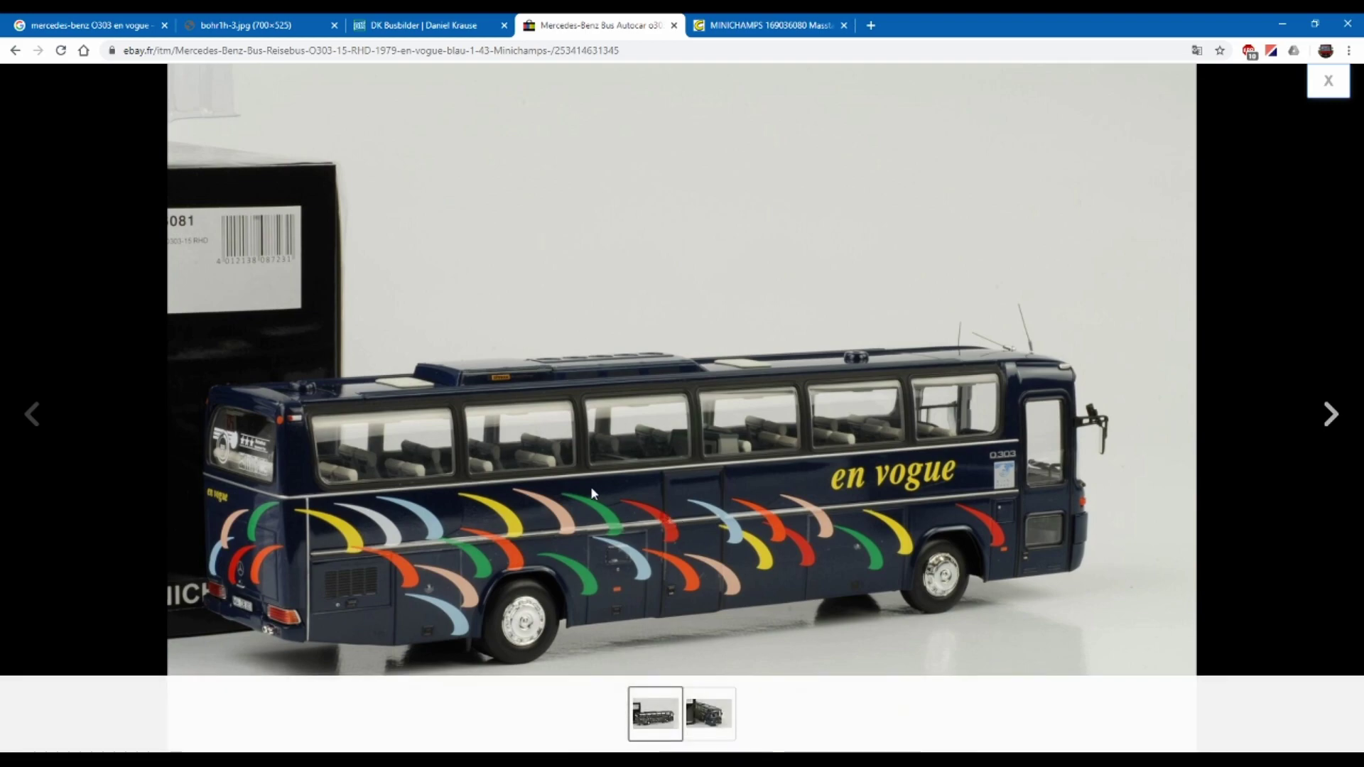
right_click(603, 489)
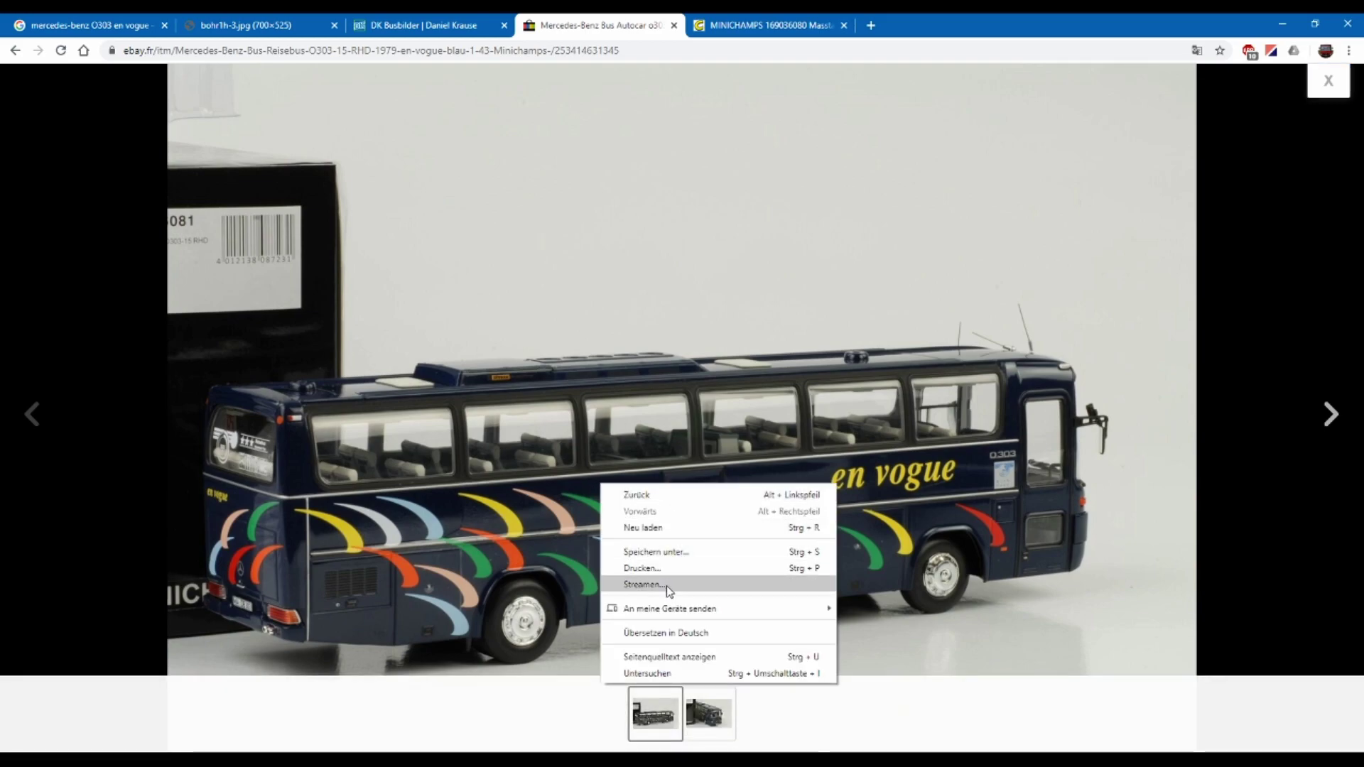
right_click(735, 346)
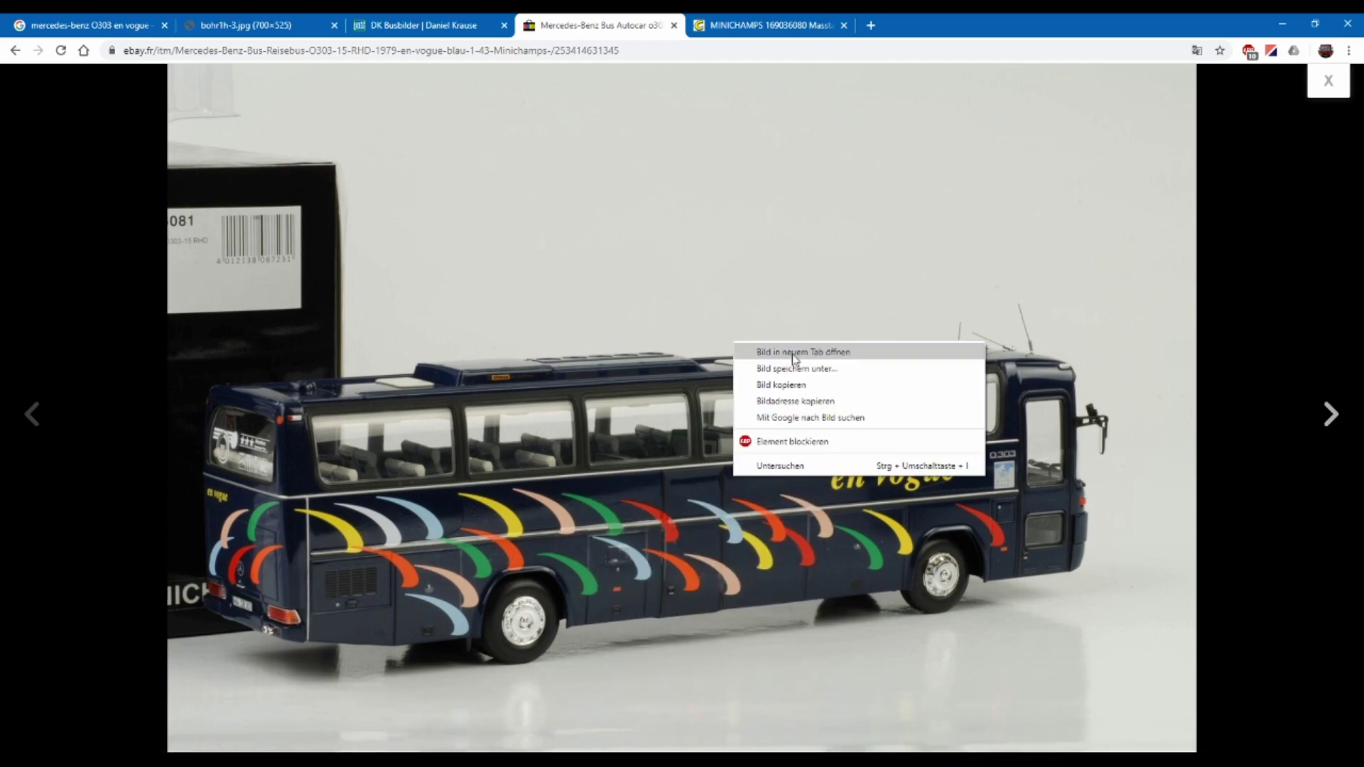
click(753, 386)
Back in paint.net, create a new 1600 × 1071 pixel image and paste the copied bus photo into it
key(alt+Tab)
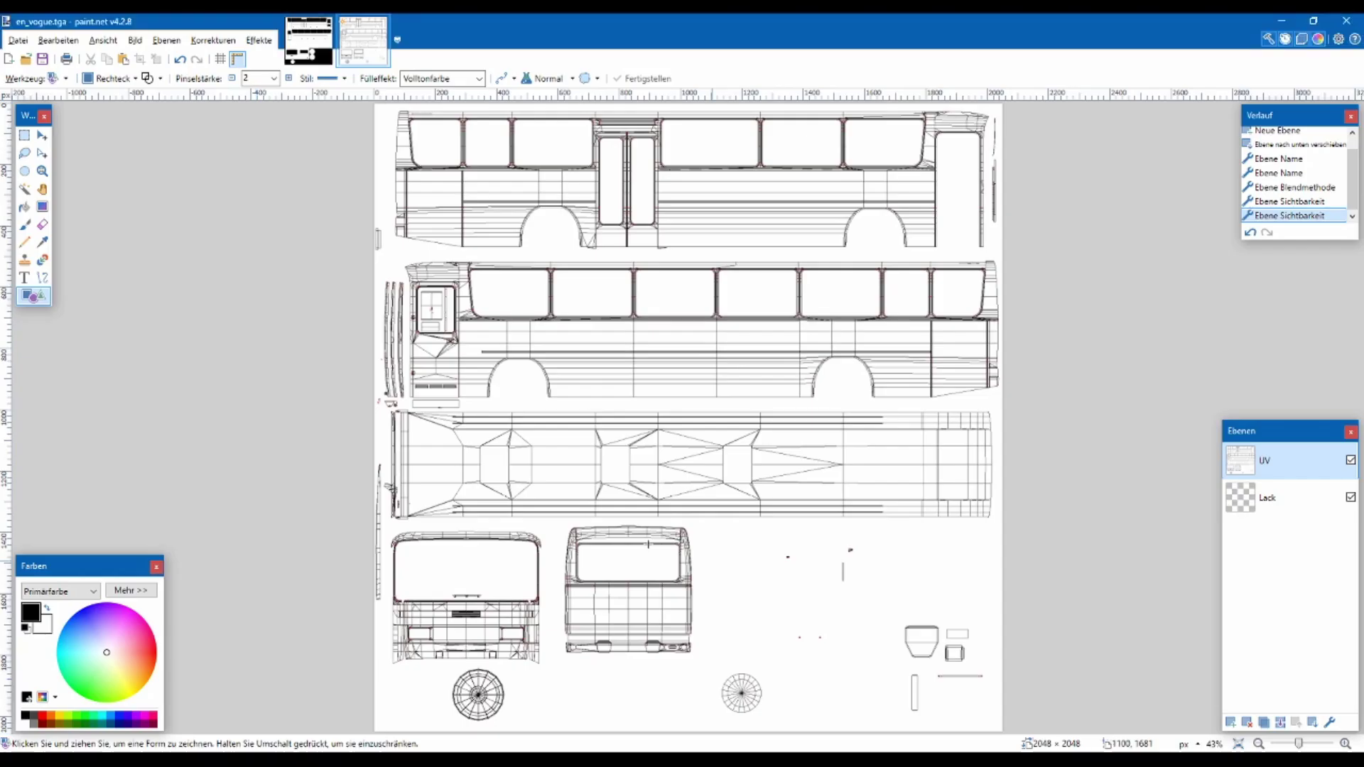
key(ctrl+n)
key(Return)
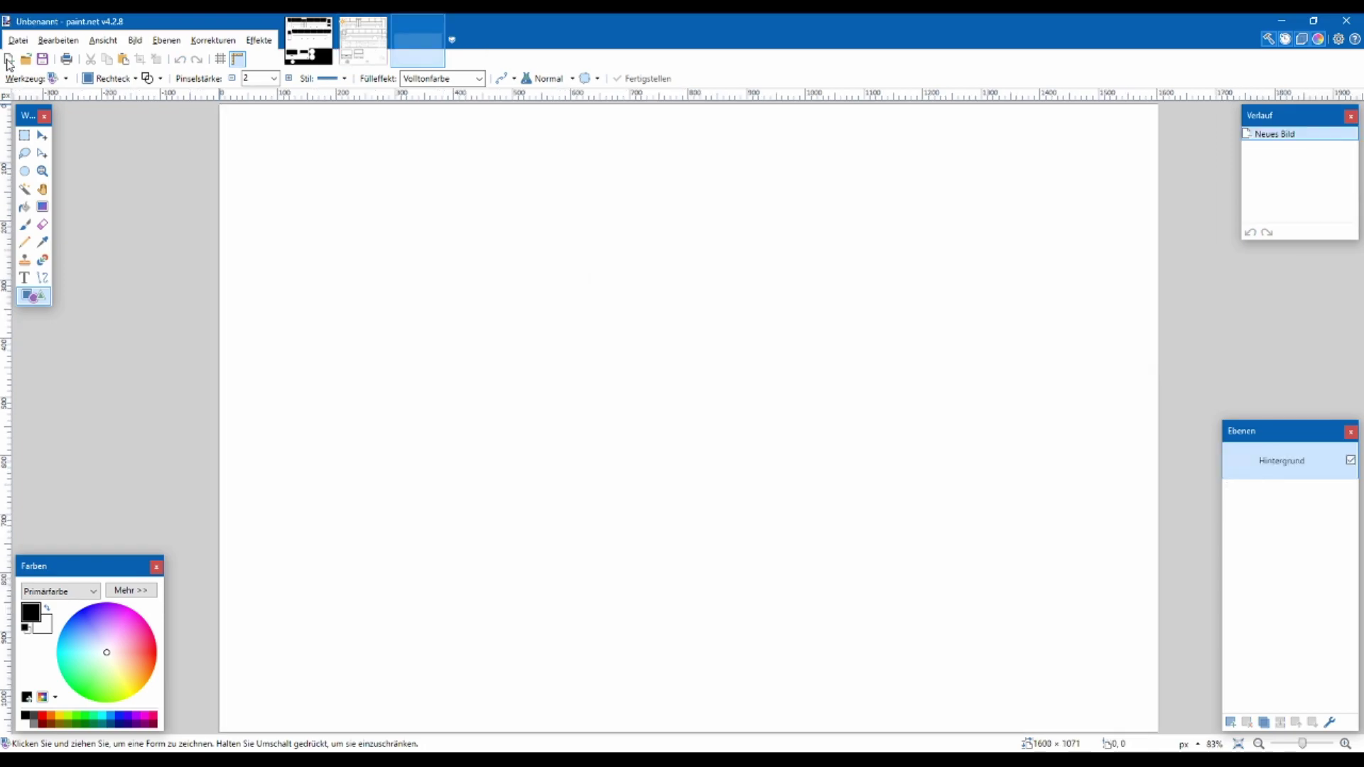
key(ctrl+v)
Clear the full-image selection and pick the dark navy body colour below the window trim as the primary colour
click(24, 135)
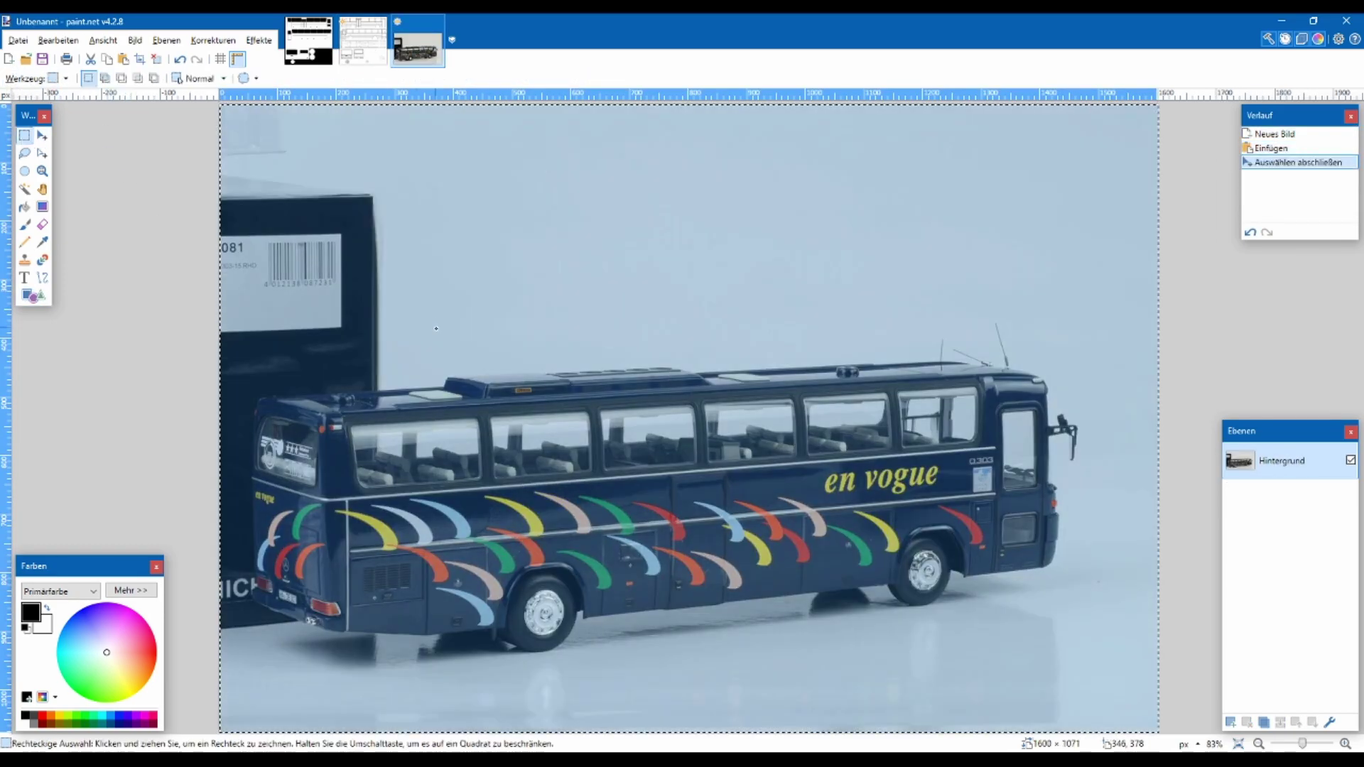
click(437, 328)
scroll(516, 384, up, 5)
scroll(516, 384, up, 5)
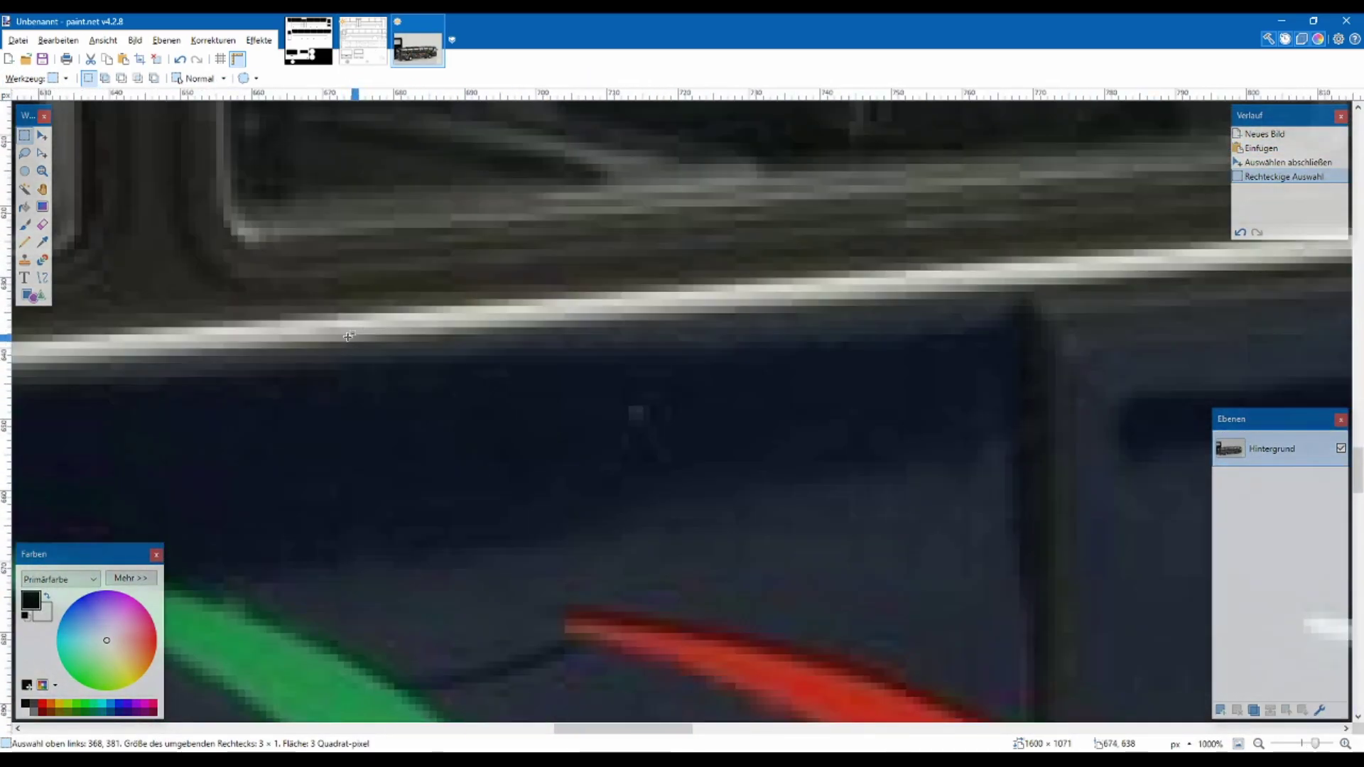
click(47, 244)
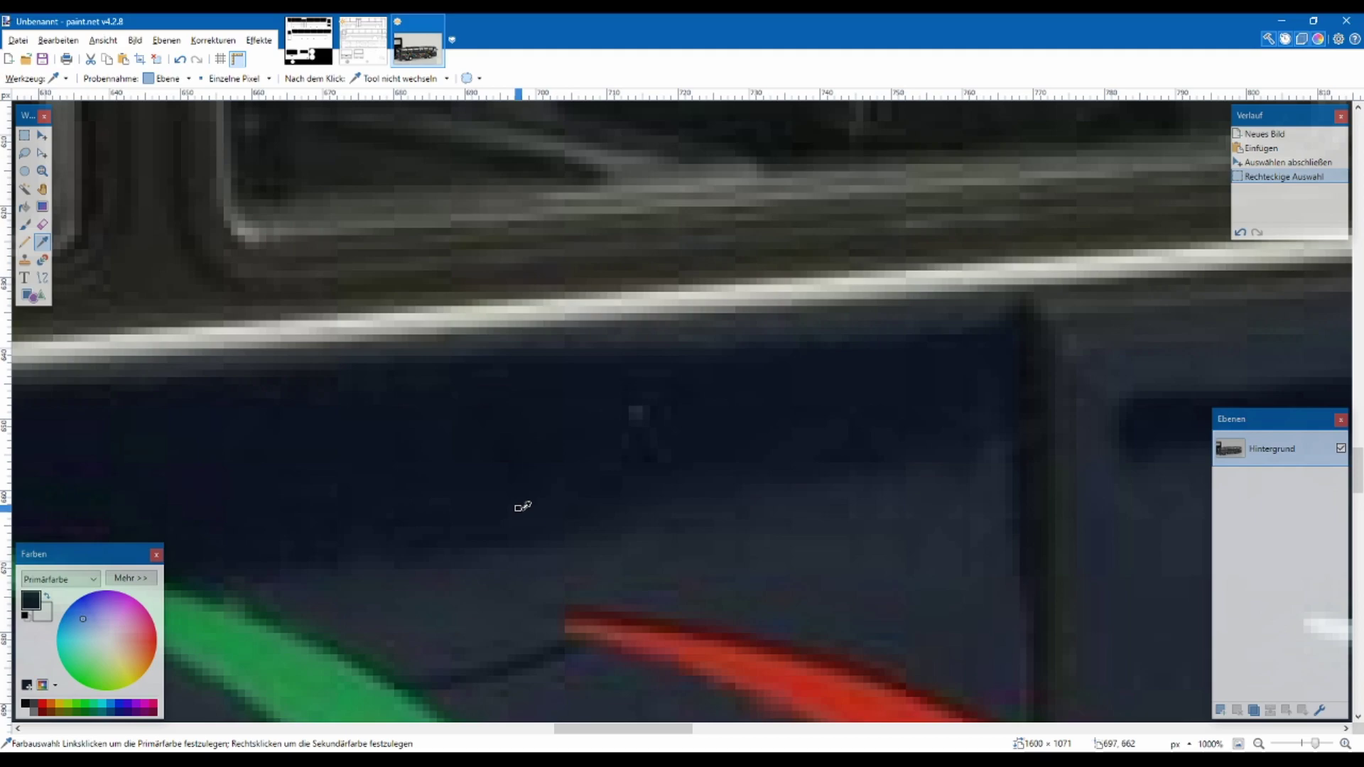
Close O303_KHPL_1_FT_MA.bmp and fill the Lack layer of en_vogue.tga with dark navy using a filled rectangle larger than the canvas
click(308, 41)
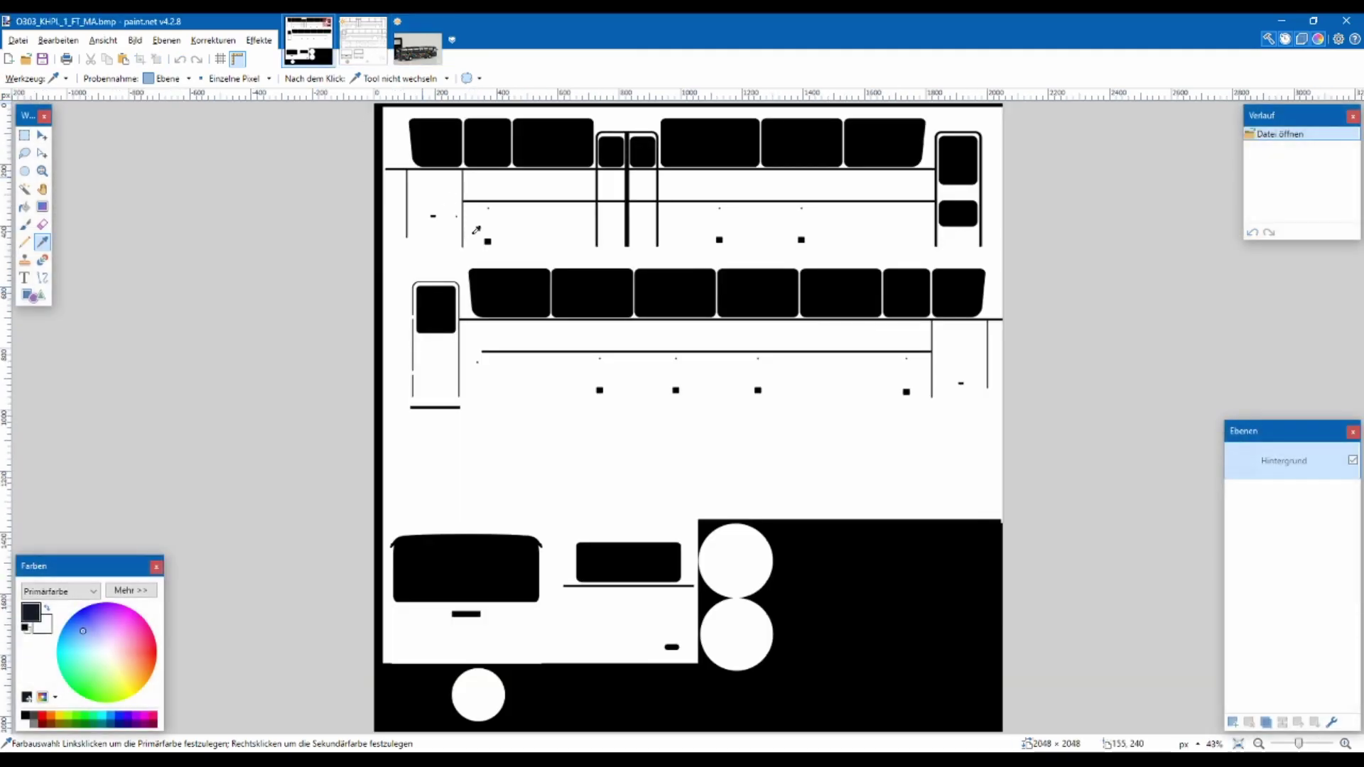
click(329, 24)
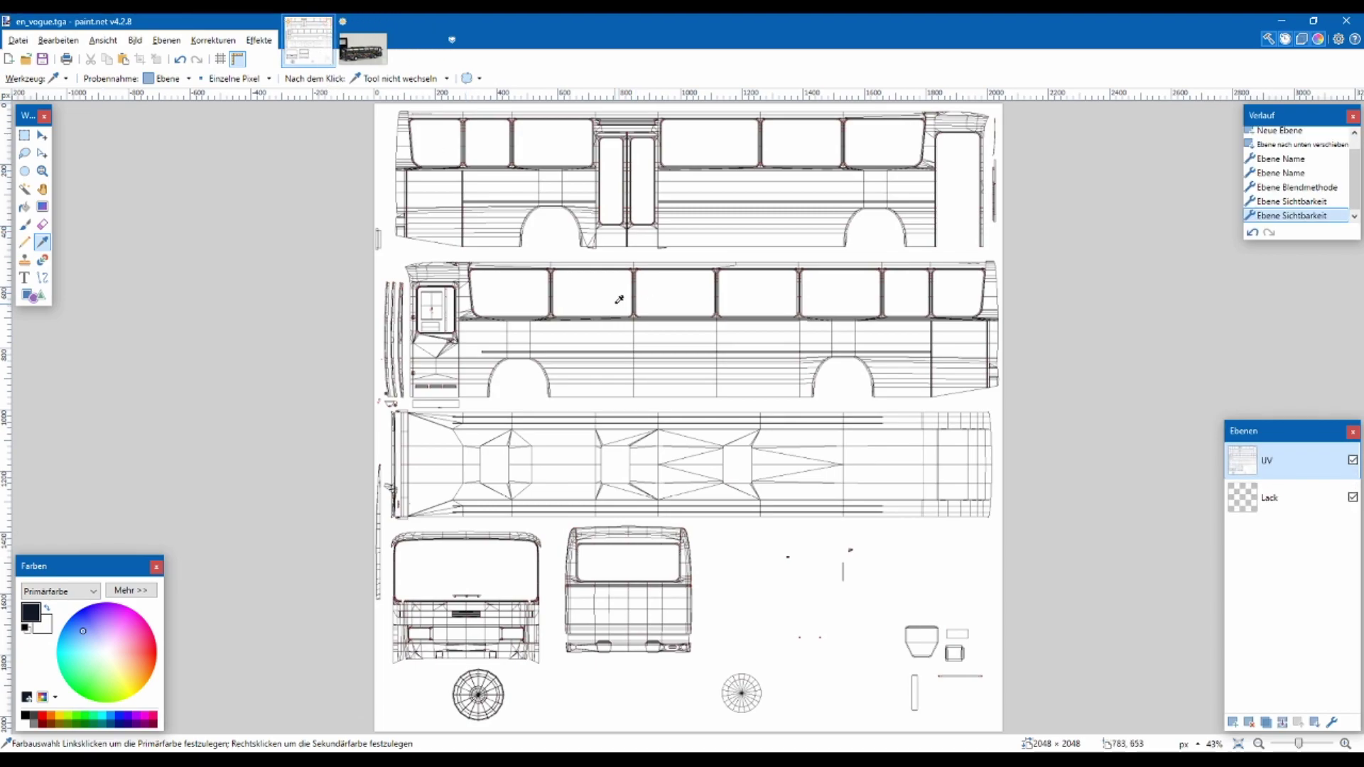
click(33, 295)
key(ctrl+minus)
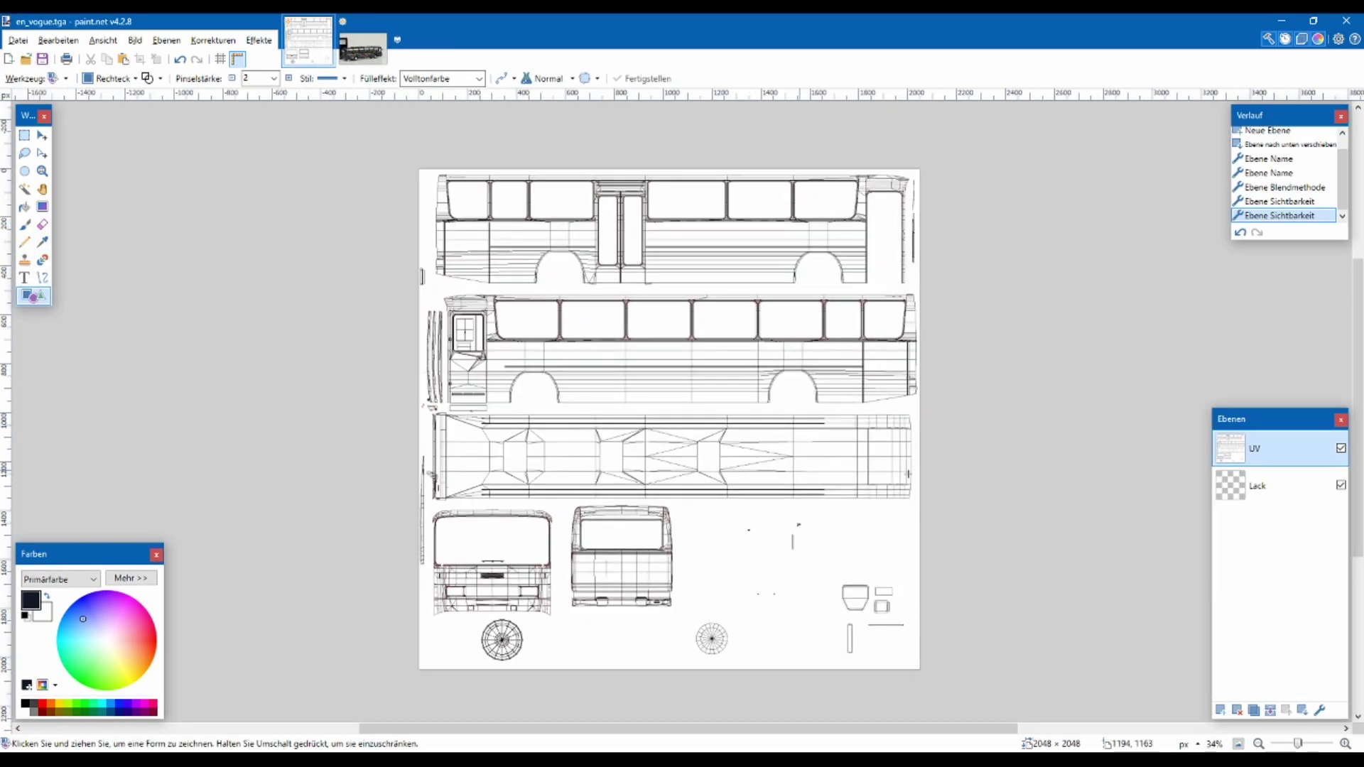
click(1340, 485)
drag(395, 150, 980, 695)
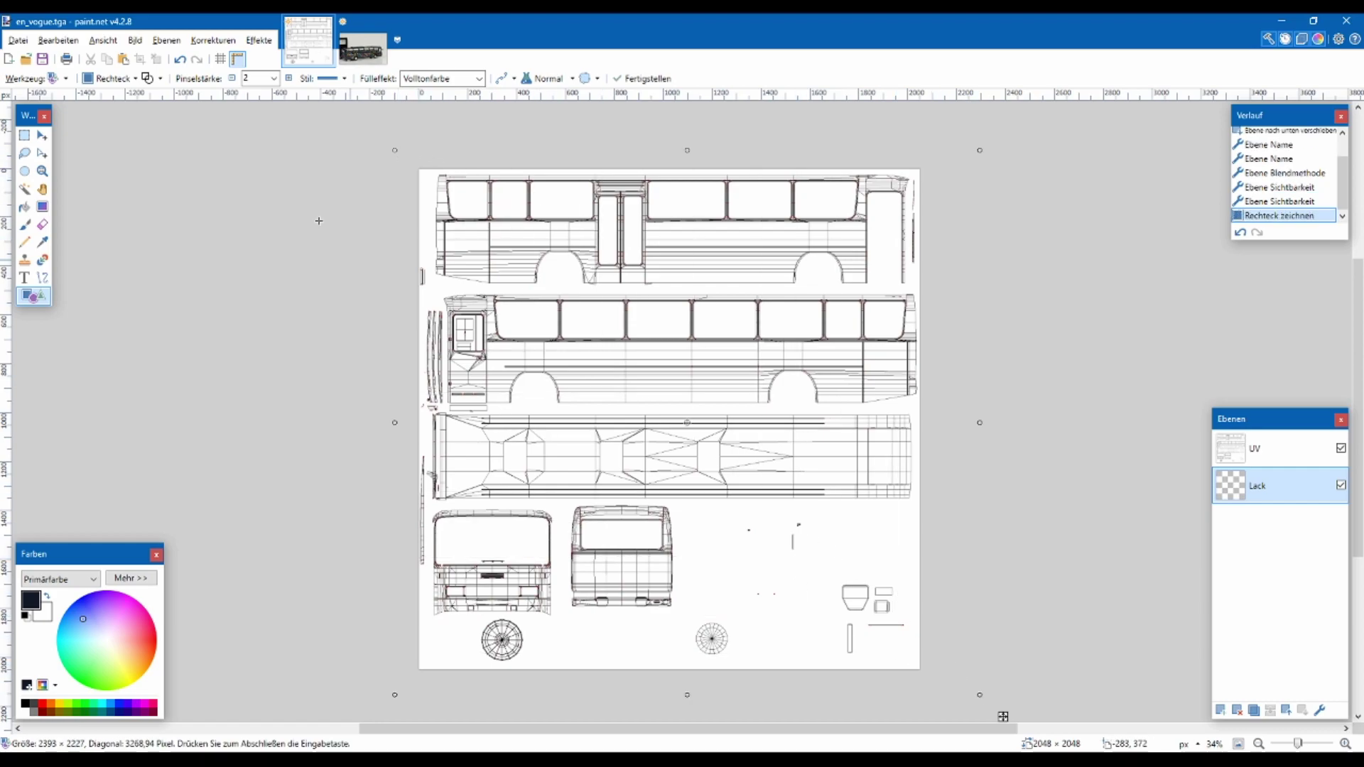
click(148, 79)
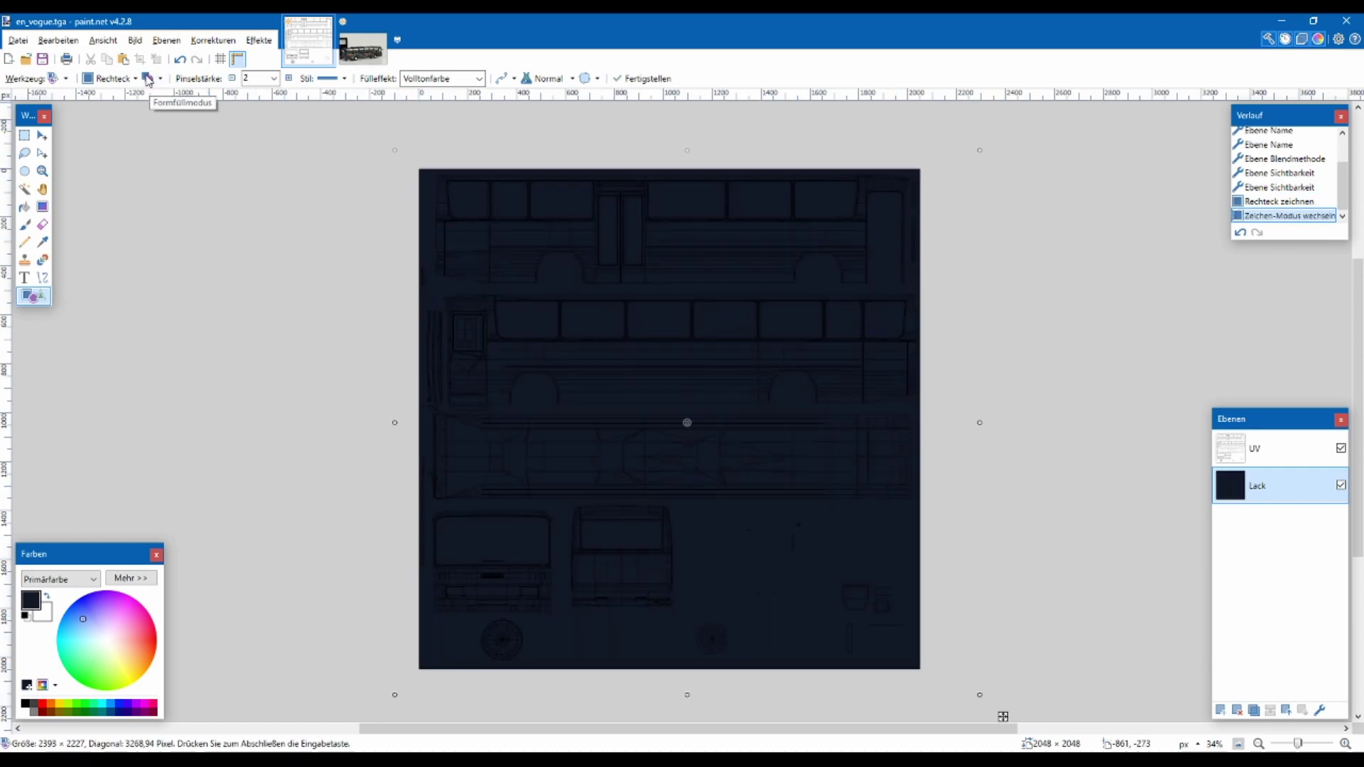
Commit the navy rectangle and examine how the UV wireframe reads over the dark paint on the bus sides
key(s)
scroll(604, 366, up, 2)
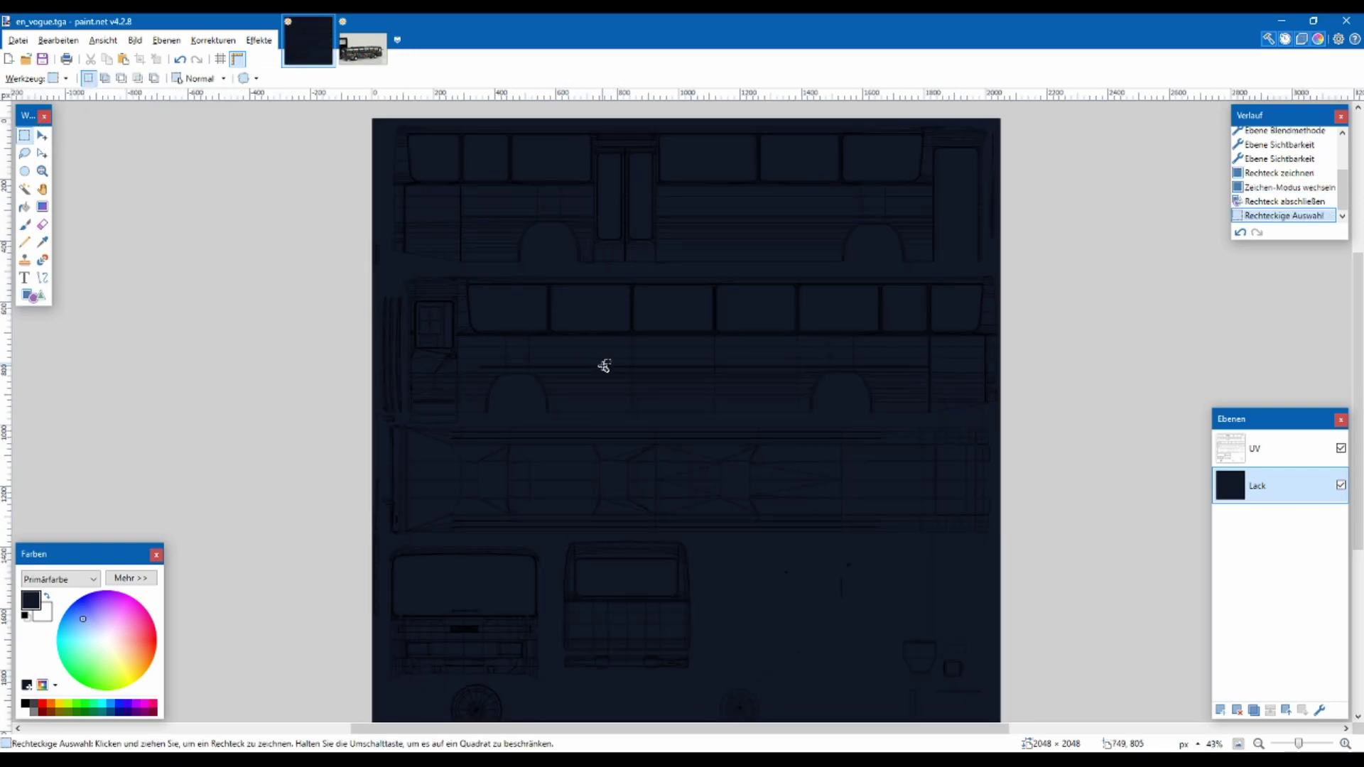
scroll(604, 366, up, 1)
scroll(602, 365, up, 2)
scroll(602, 365, down, 1)
scroll(749, 384, down, 1)
scroll(749, 384, down, 2)
scroll(750, 384, up, 4)
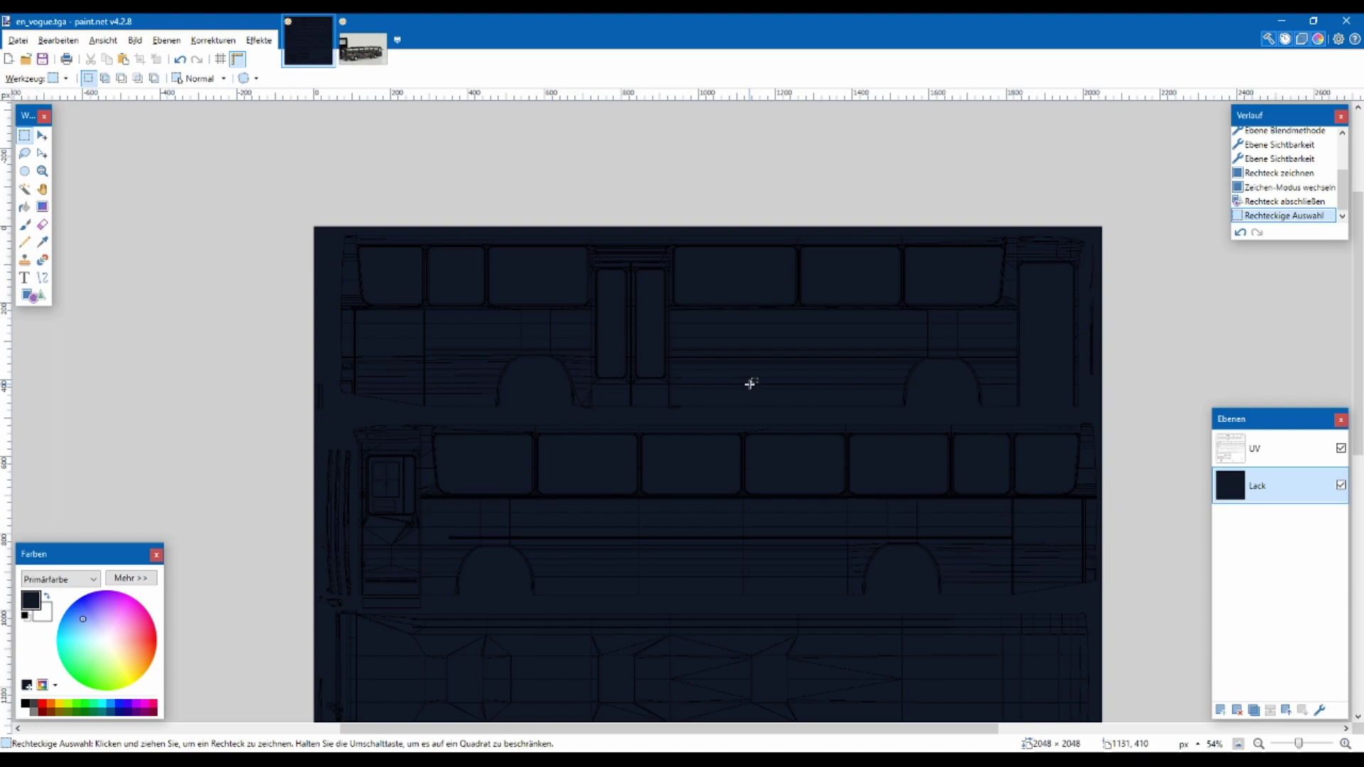
scroll(612, 441, up, 8)
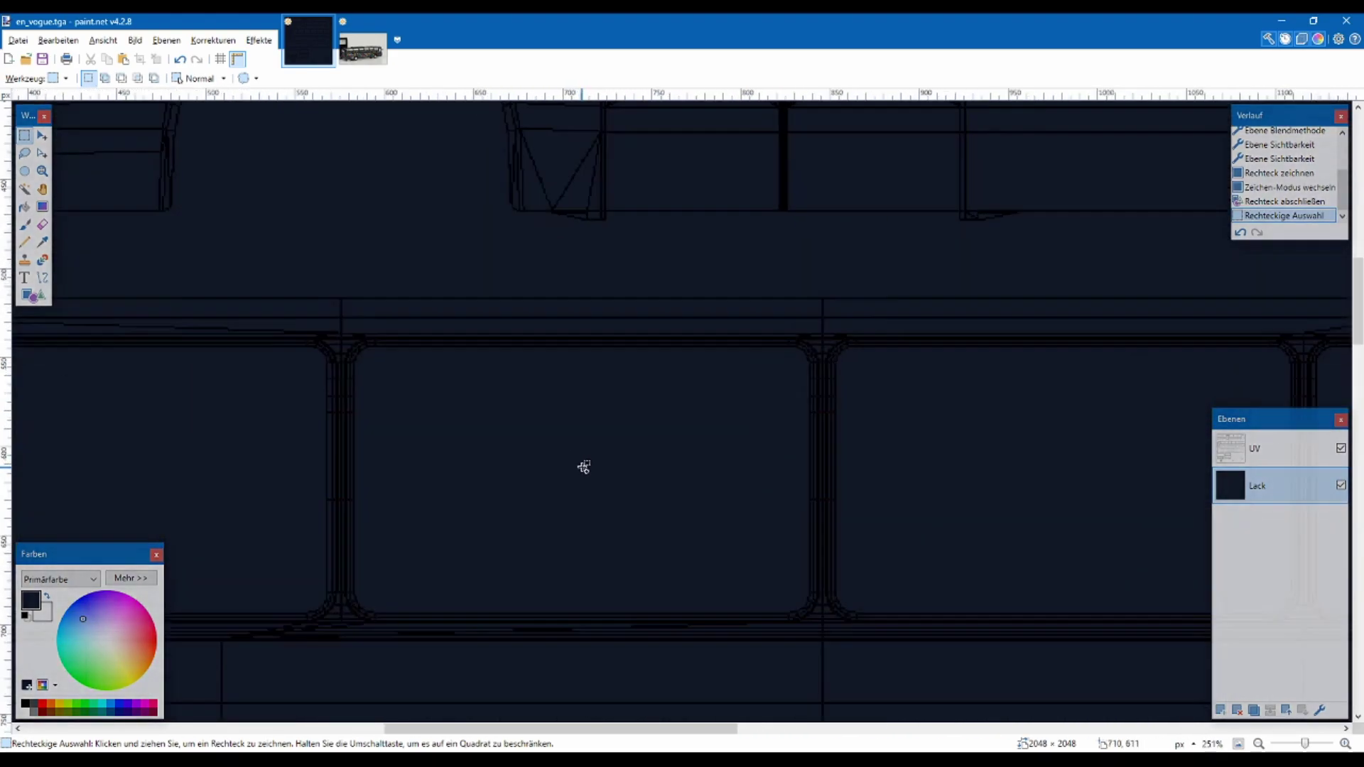
scroll(584, 467, down, 7)
scroll(751, 430, up, 1)
scroll(751, 430, up, 2)
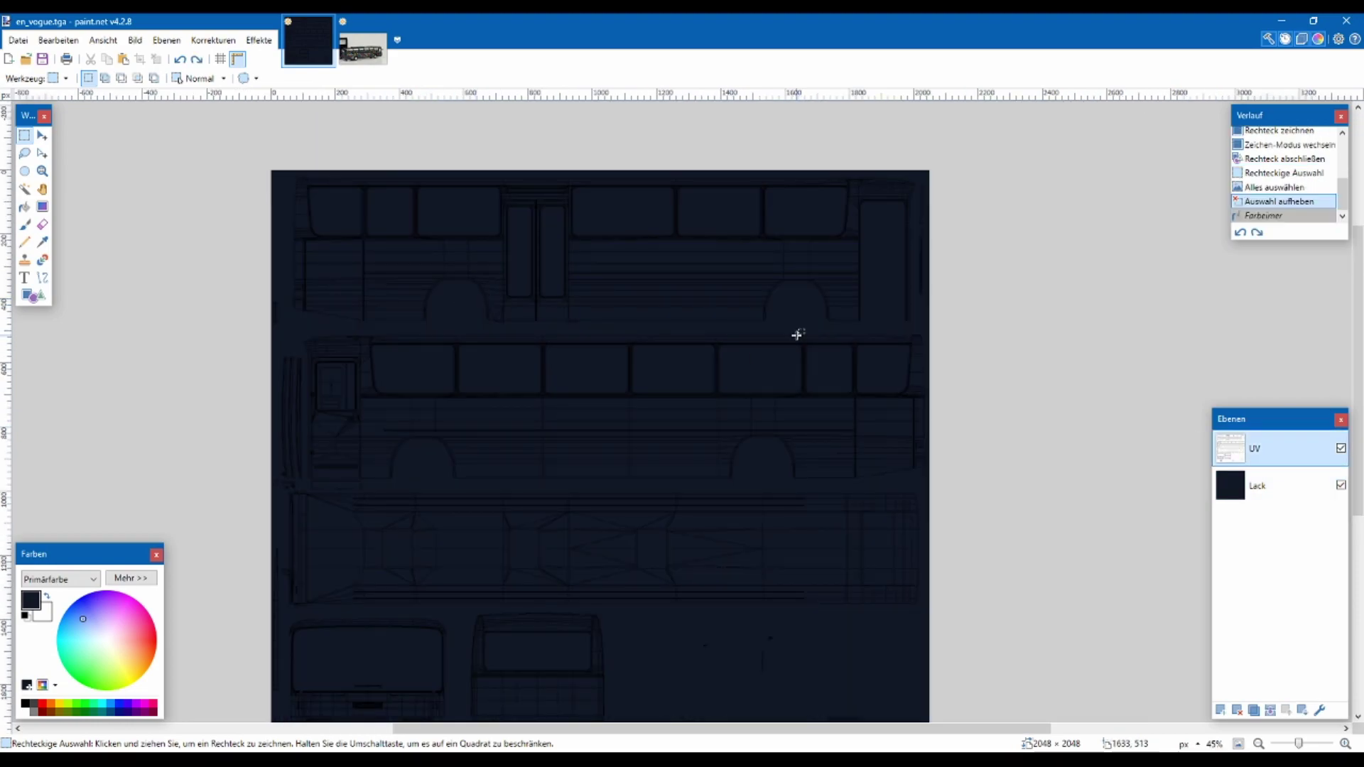
Hide the Lack layer and delete the UV layer's white background using a Magic Wand selection at 50% tolerance
click(1341, 486)
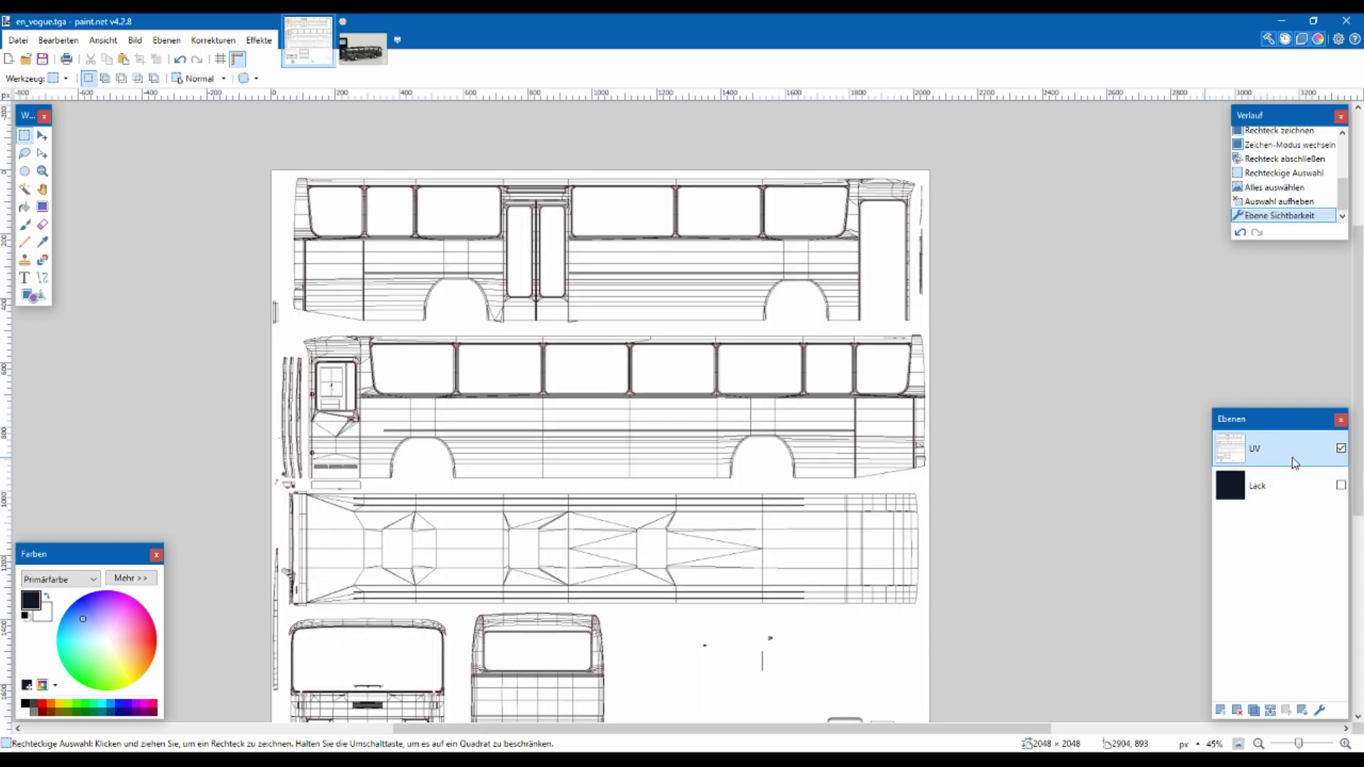
click(26, 190)
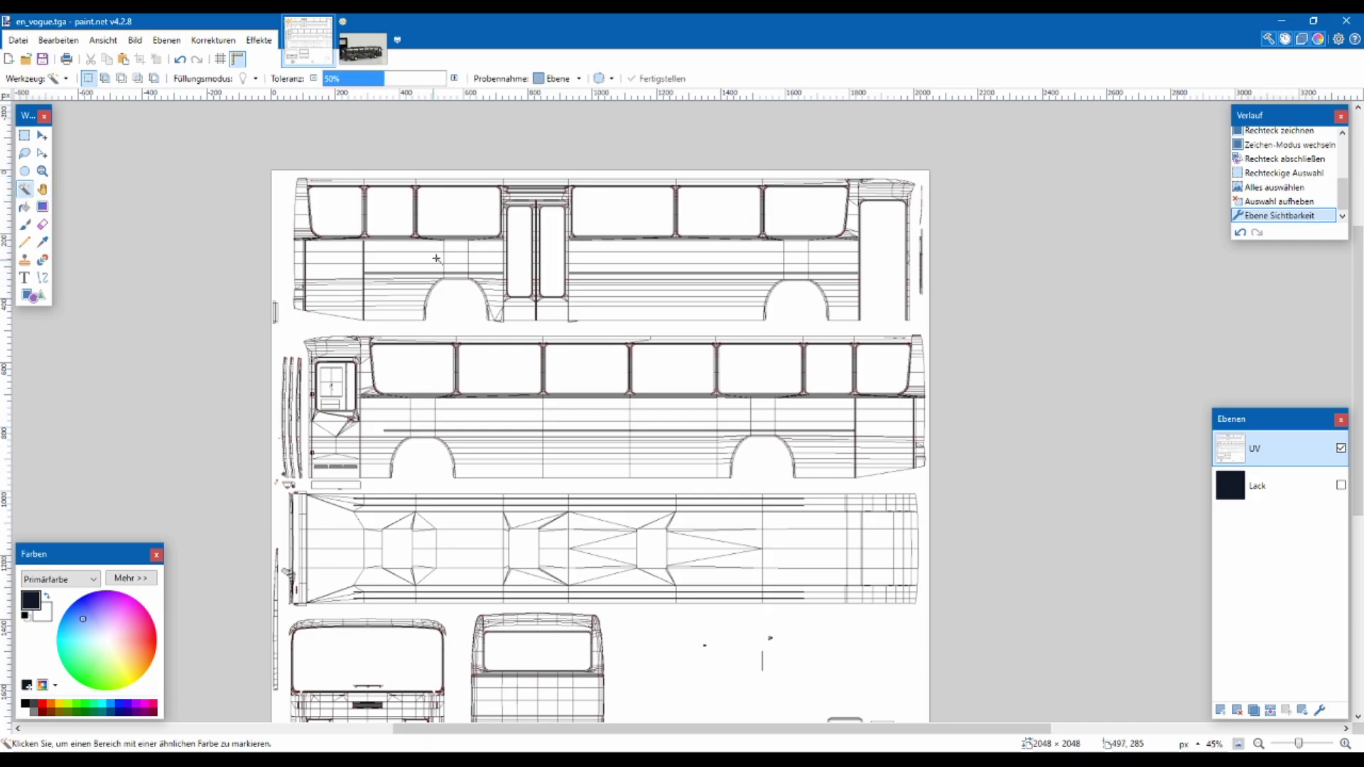
click(453, 215)
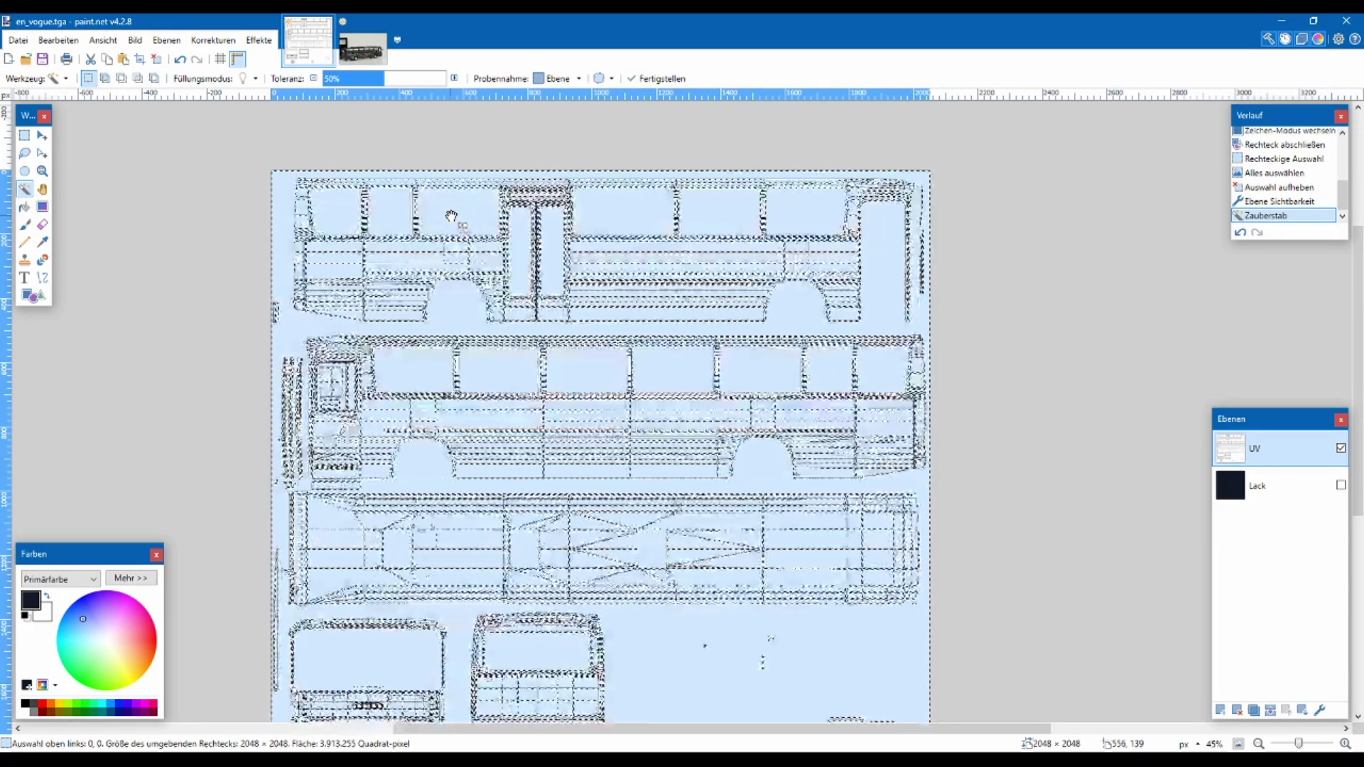
key(Return)
key(Delete)
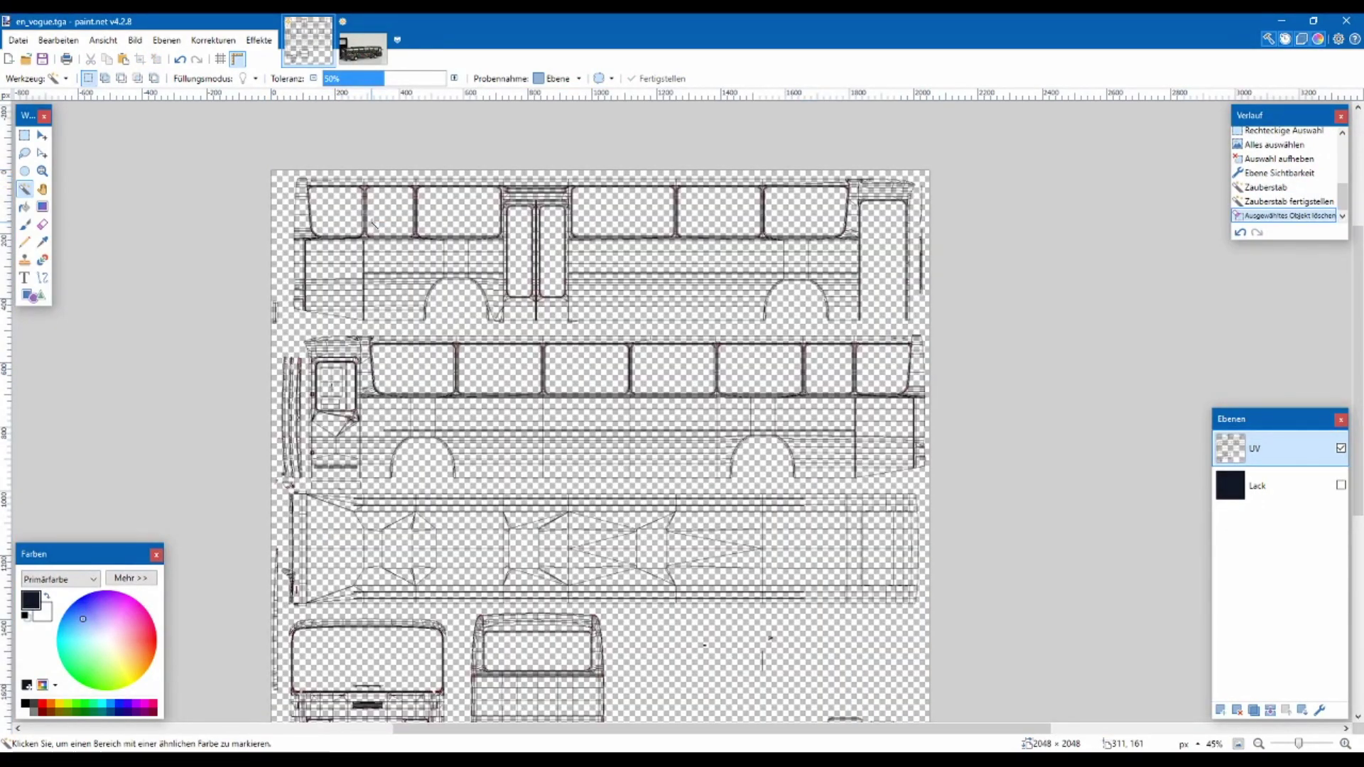
Examine the remaining UV wireframe lines around the front, rear and door side of the bus
scroll(483, 306, down, 3)
scroll(484, 305, up, 3)
scroll(519, 452, down, 2)
scroll(519, 451, up, 1)
scroll(519, 451, up, 1)
scroll(484, 455, up, 2)
scroll(435, 492, up, 2)
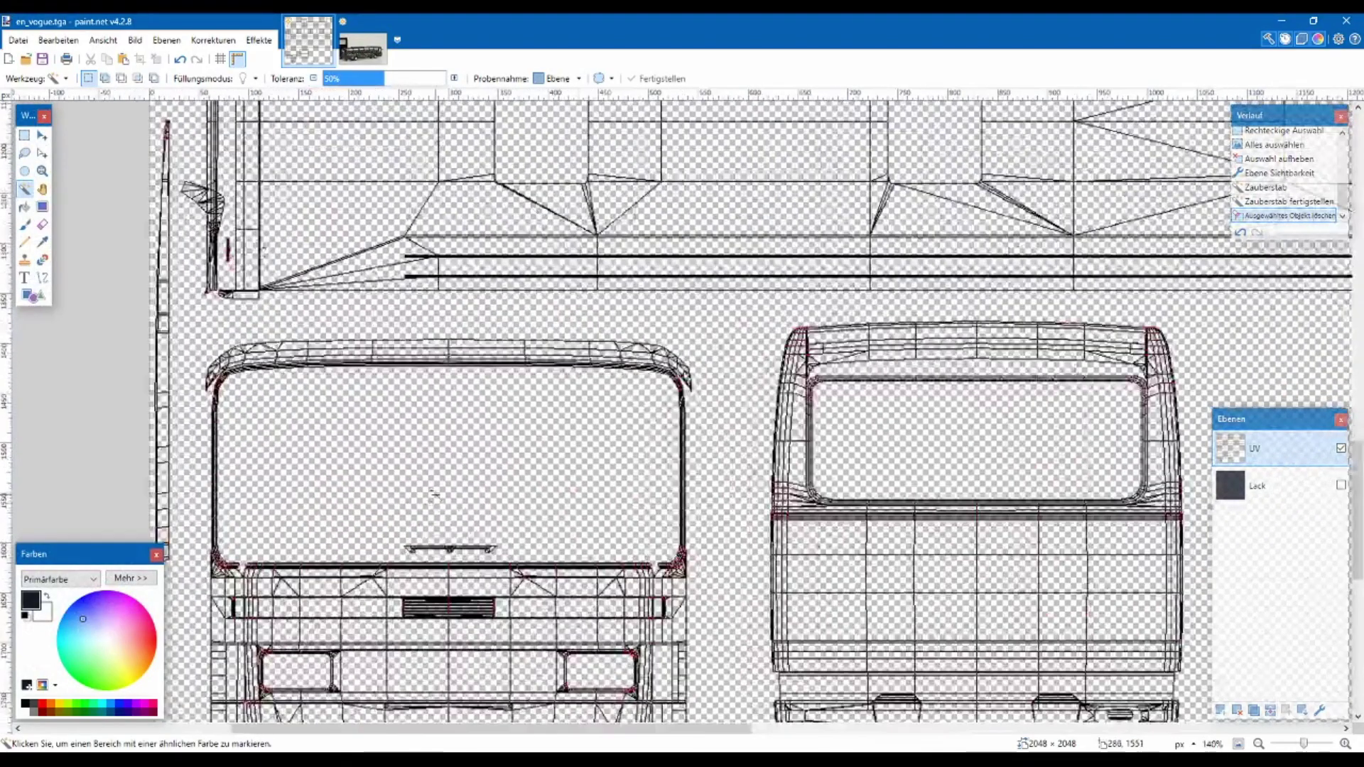
scroll(435, 492, down, 3)
scroll(435, 493, up, 6)
scroll(440, 481, down, 1)
scroll(441, 481, down, 1)
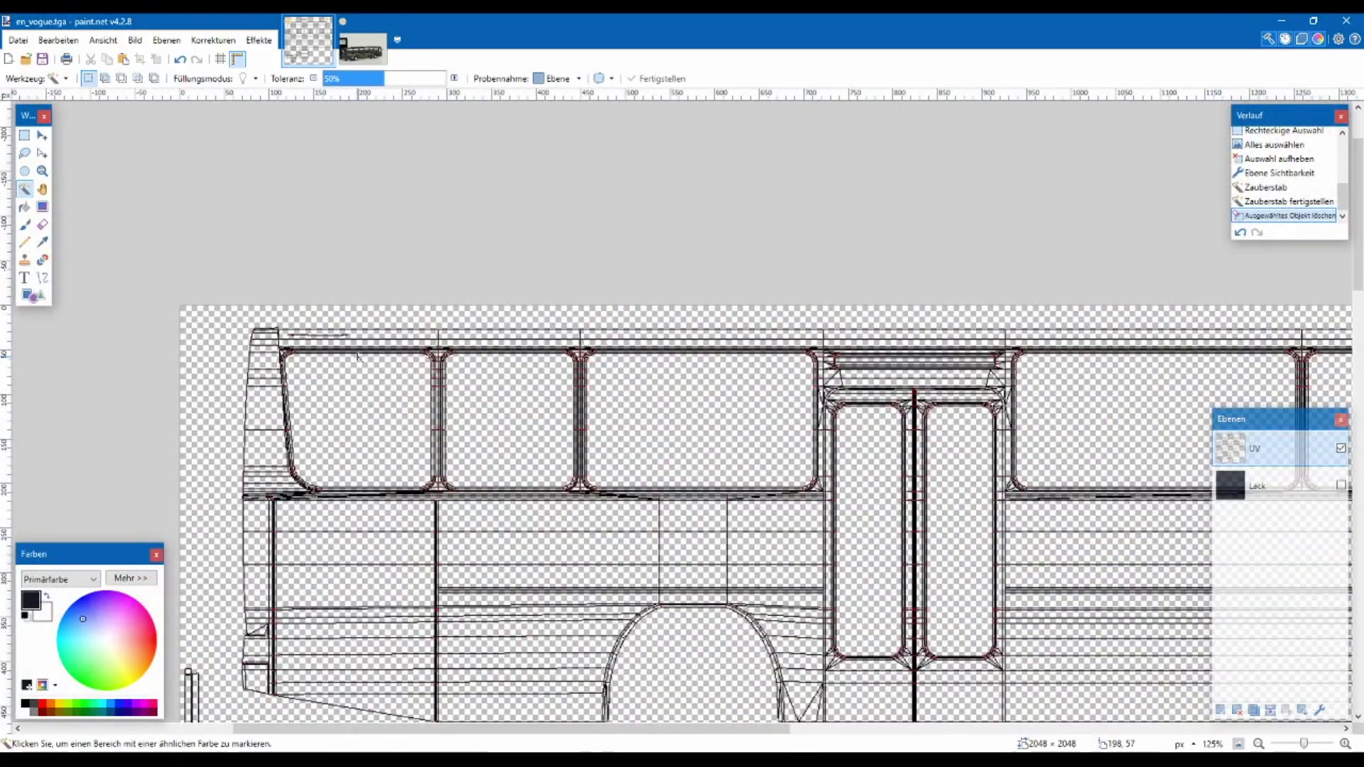
scroll(565, 387, down, 1)
scroll(565, 387, down, 1)
scroll(497, 306, down, 3)
scroll(435, 228, right, 3)
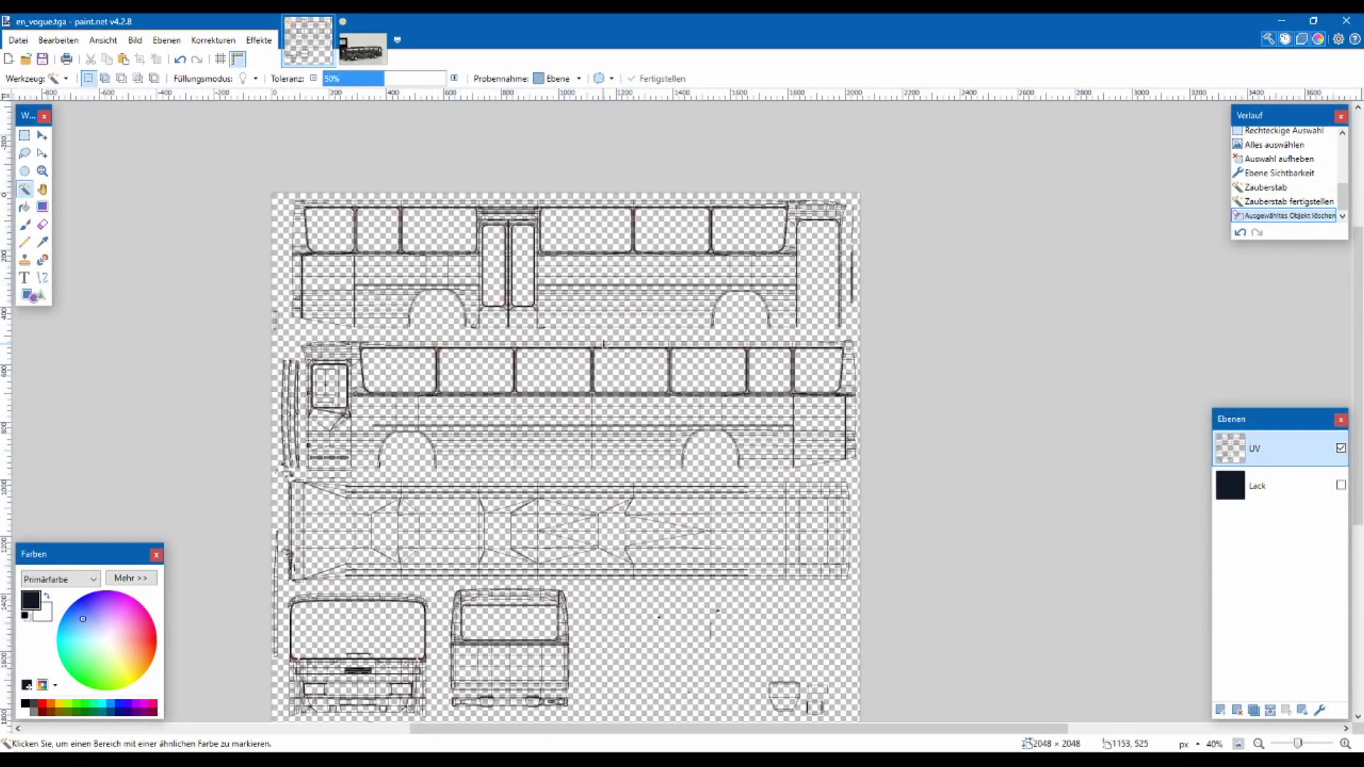
Select the whole UV layer, invert its colours to turn the wireframe white, and clear the selection
click(25, 136)
key(ctrl+a)
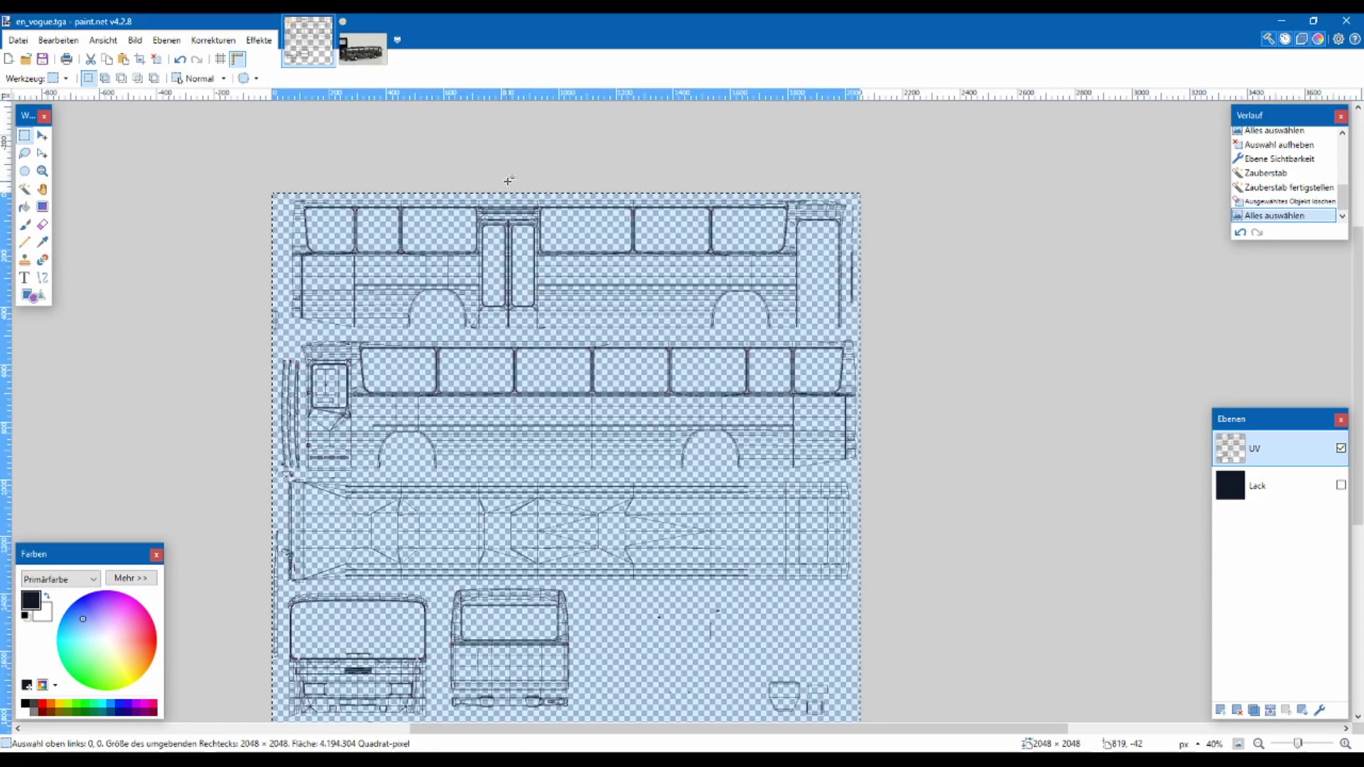
click(228, 41)
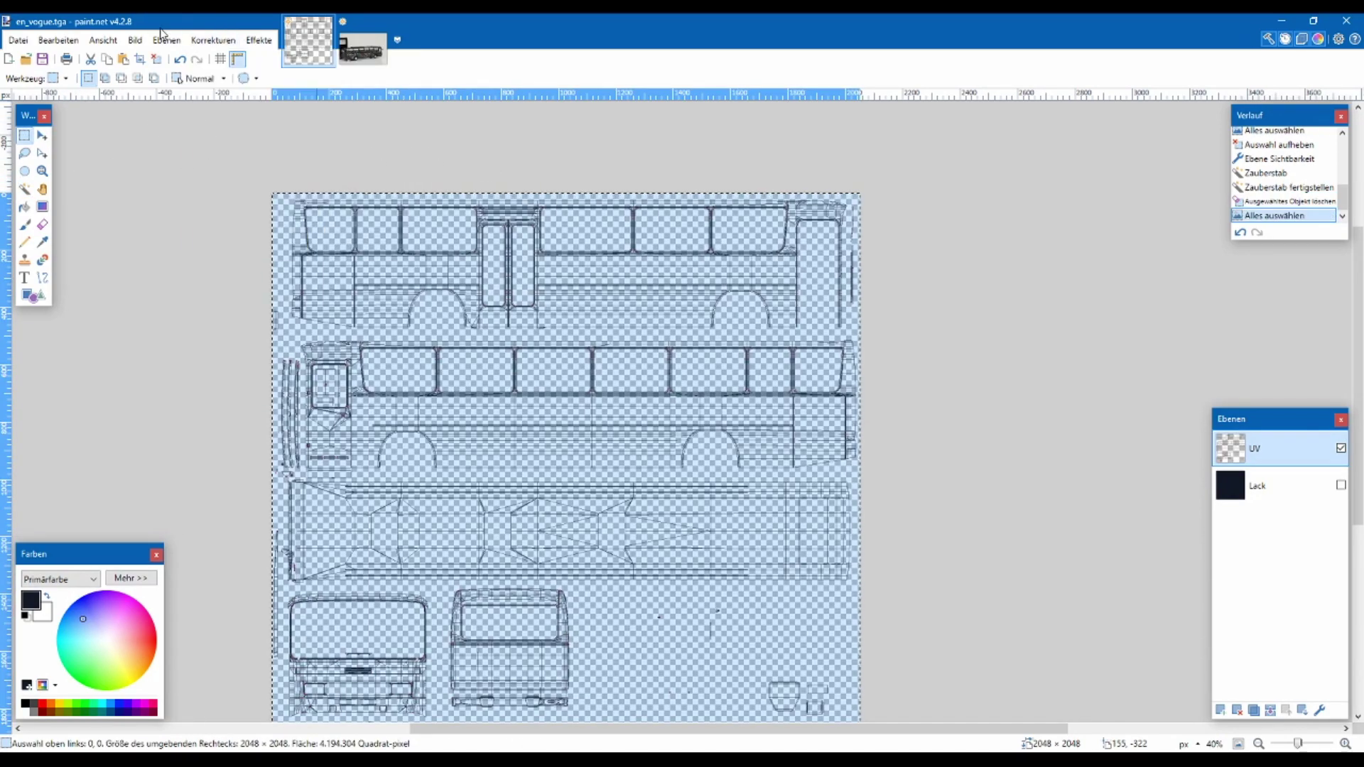
click(167, 41)
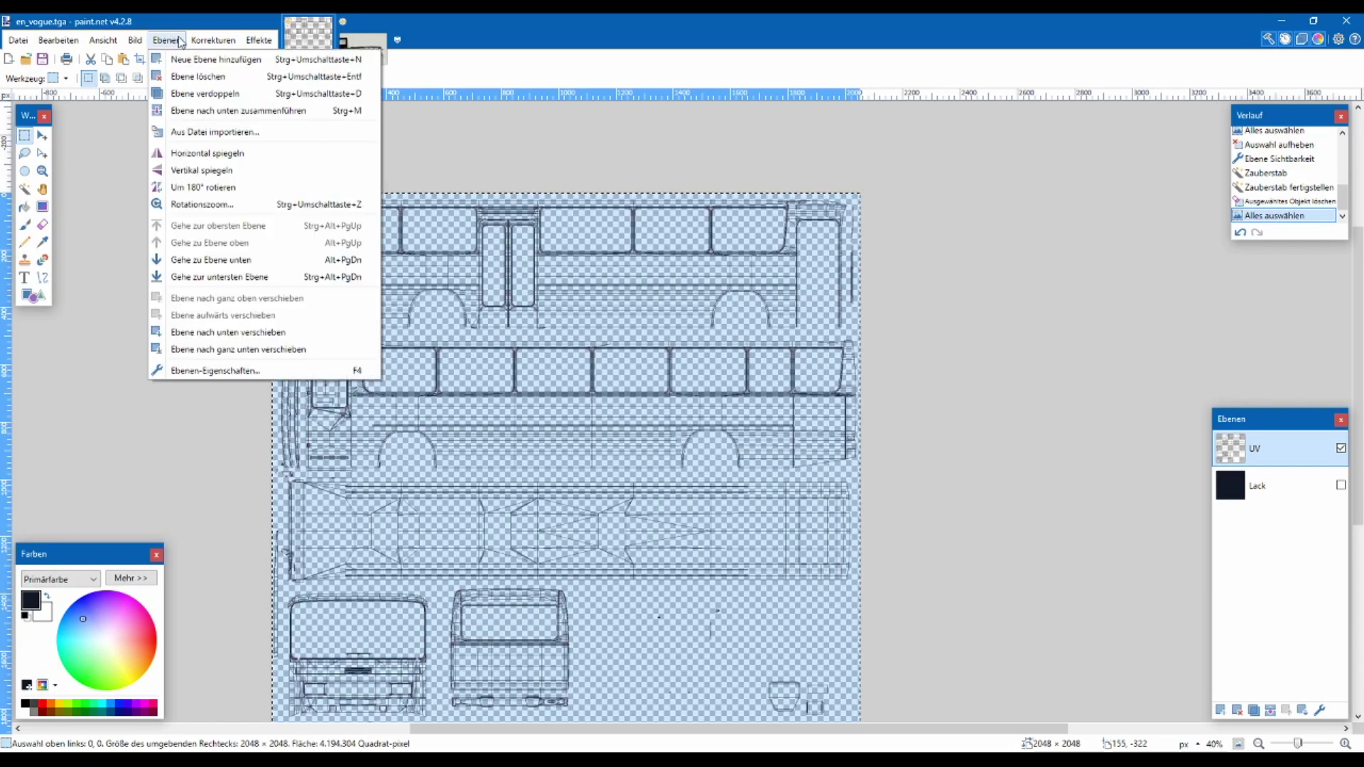
click(214, 111)
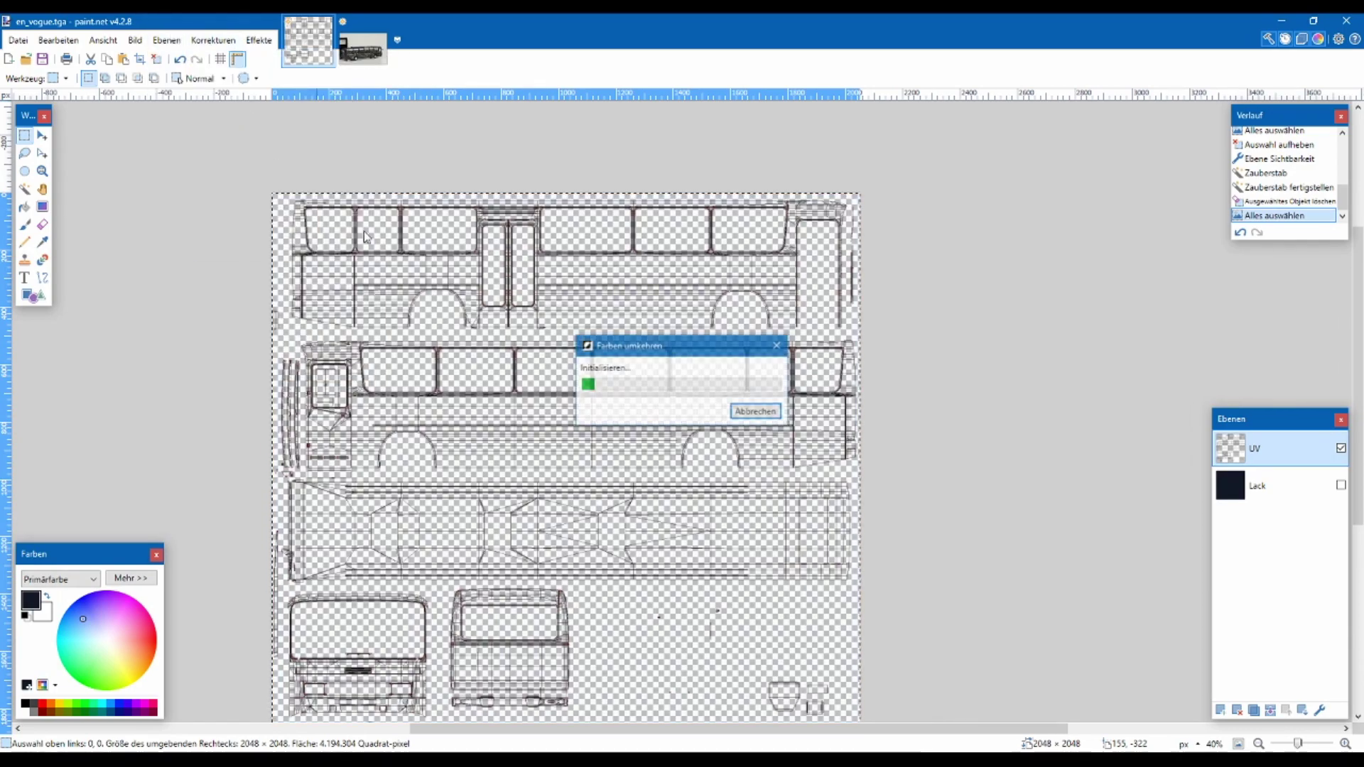
scroll(344, 219, up, 8)
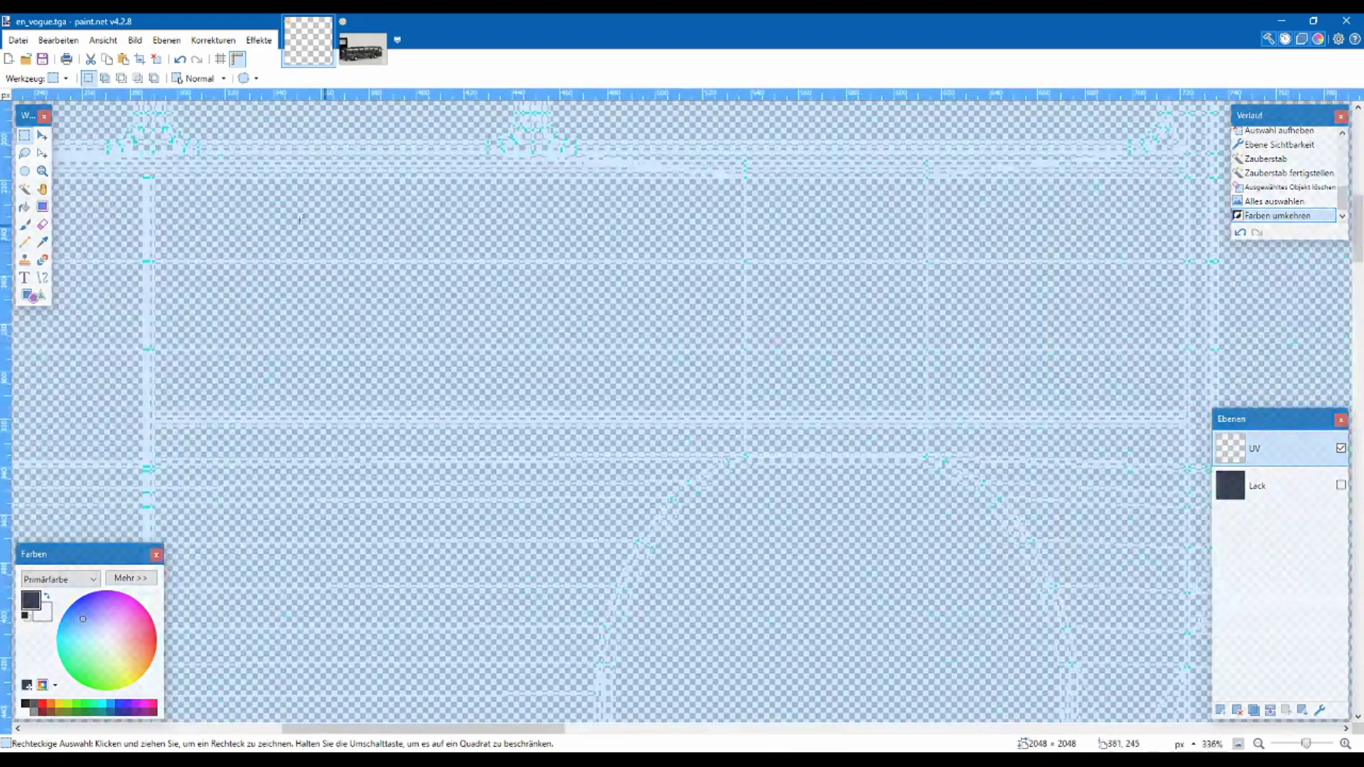
click(68, 143)
scroll(945, 441, down, 4)
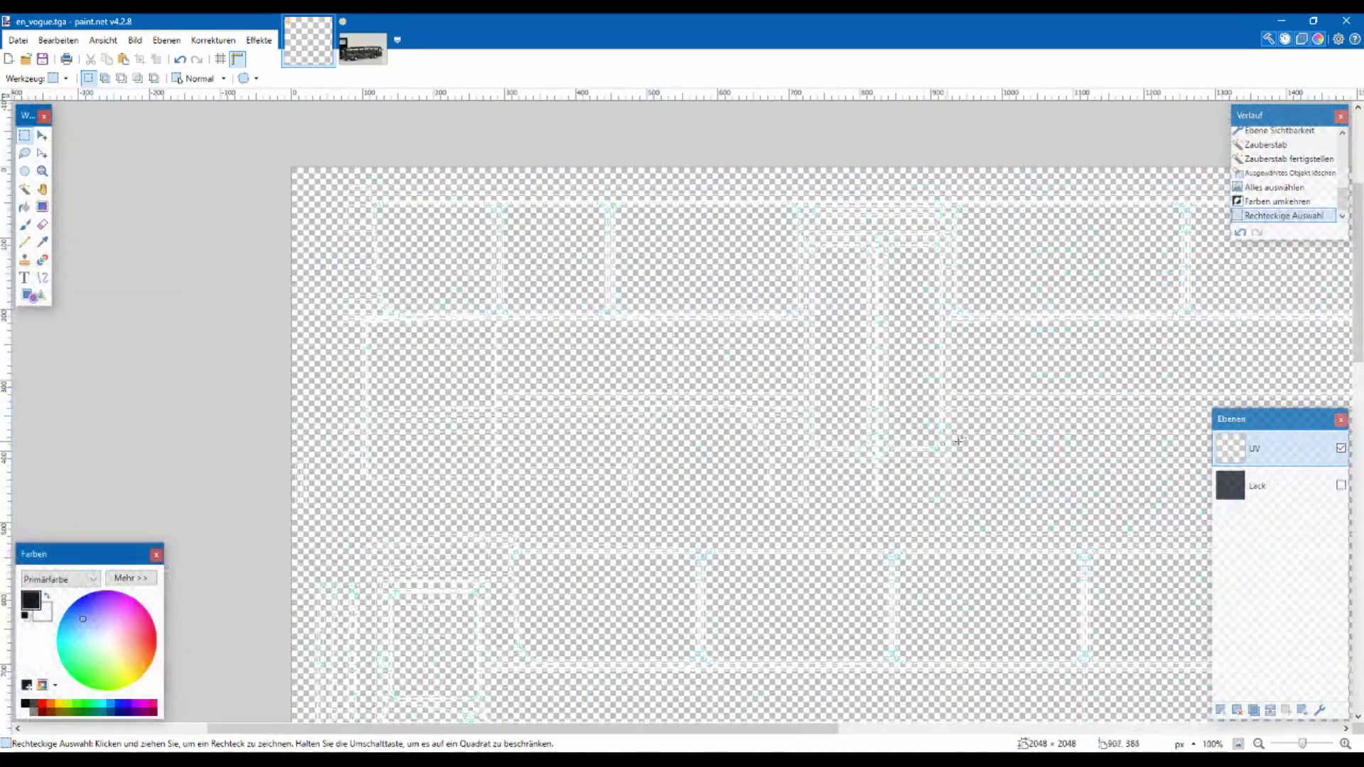
Change the UV layer's blend mode to Normal and make the Lack layer visible beneath it
click(1341, 485)
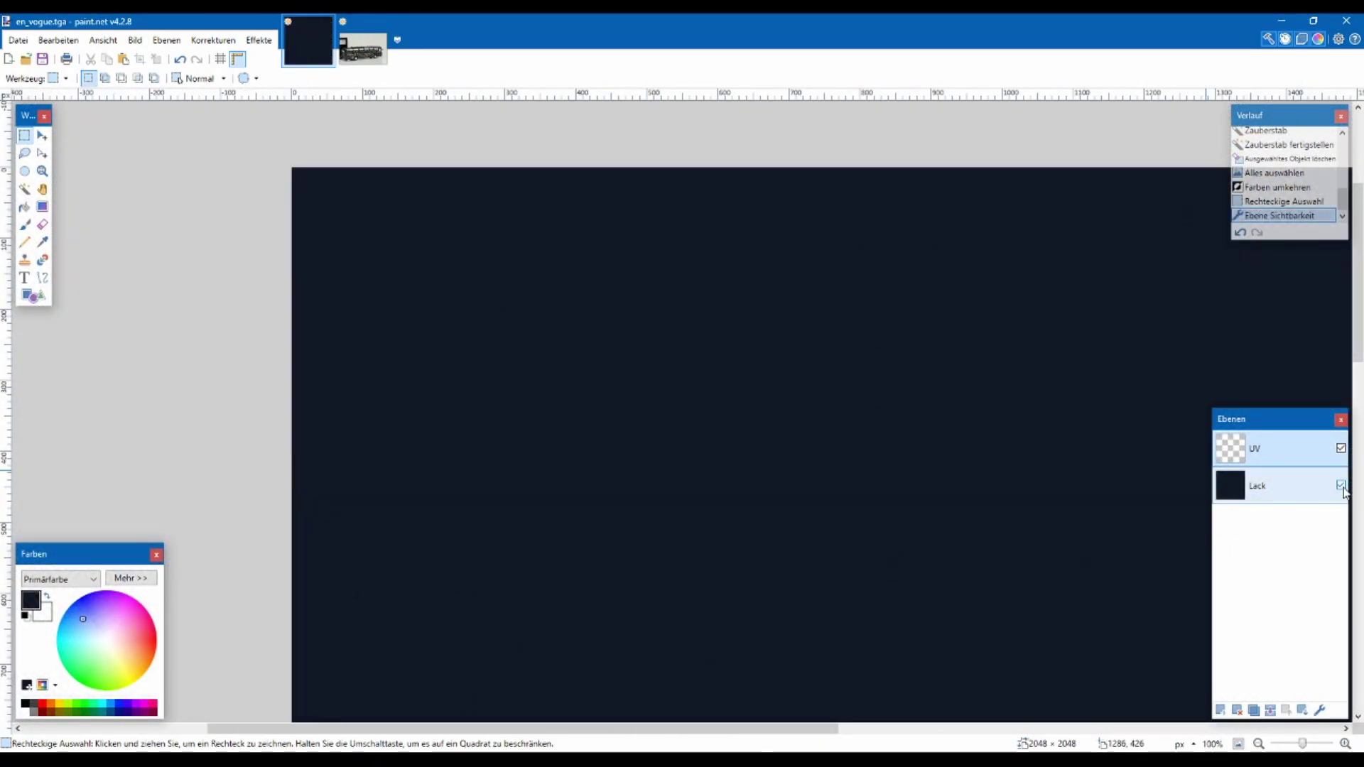
click(1341, 485)
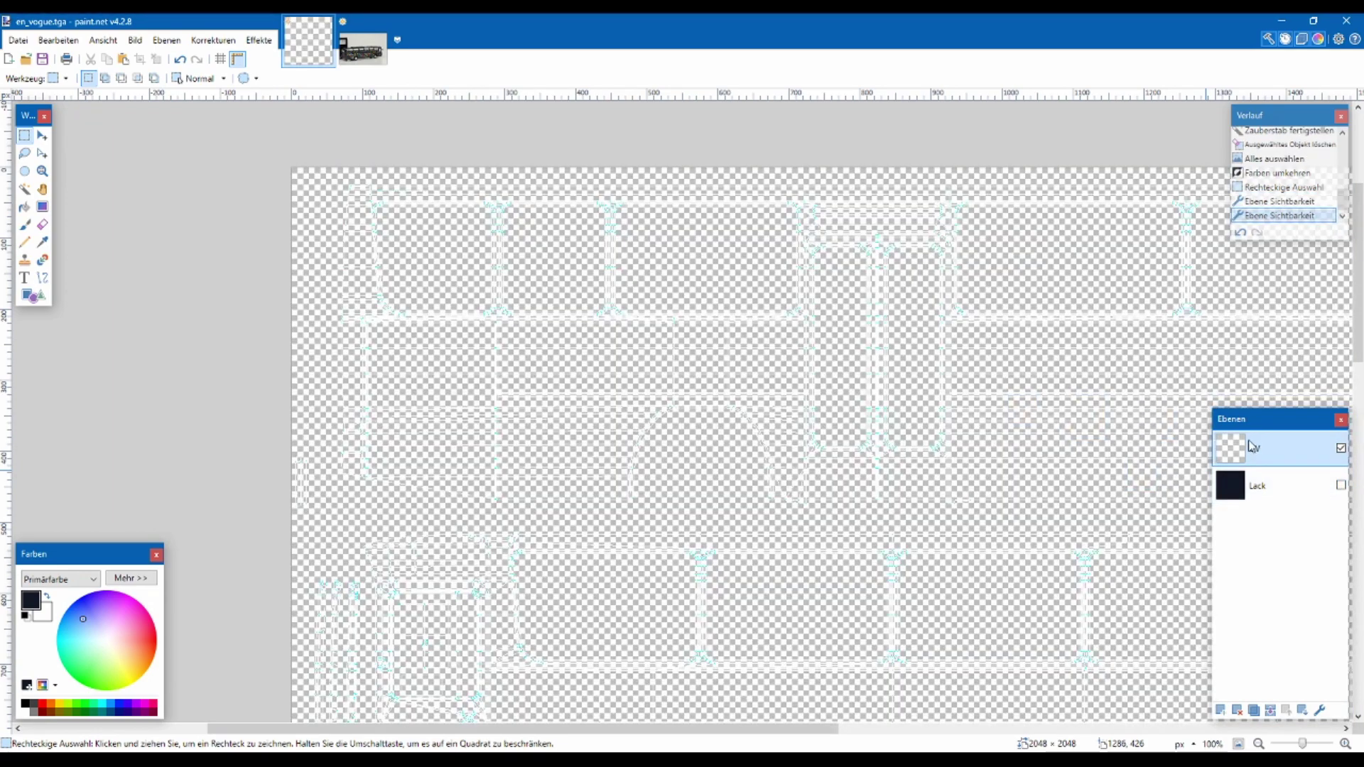
double_click(1283, 456)
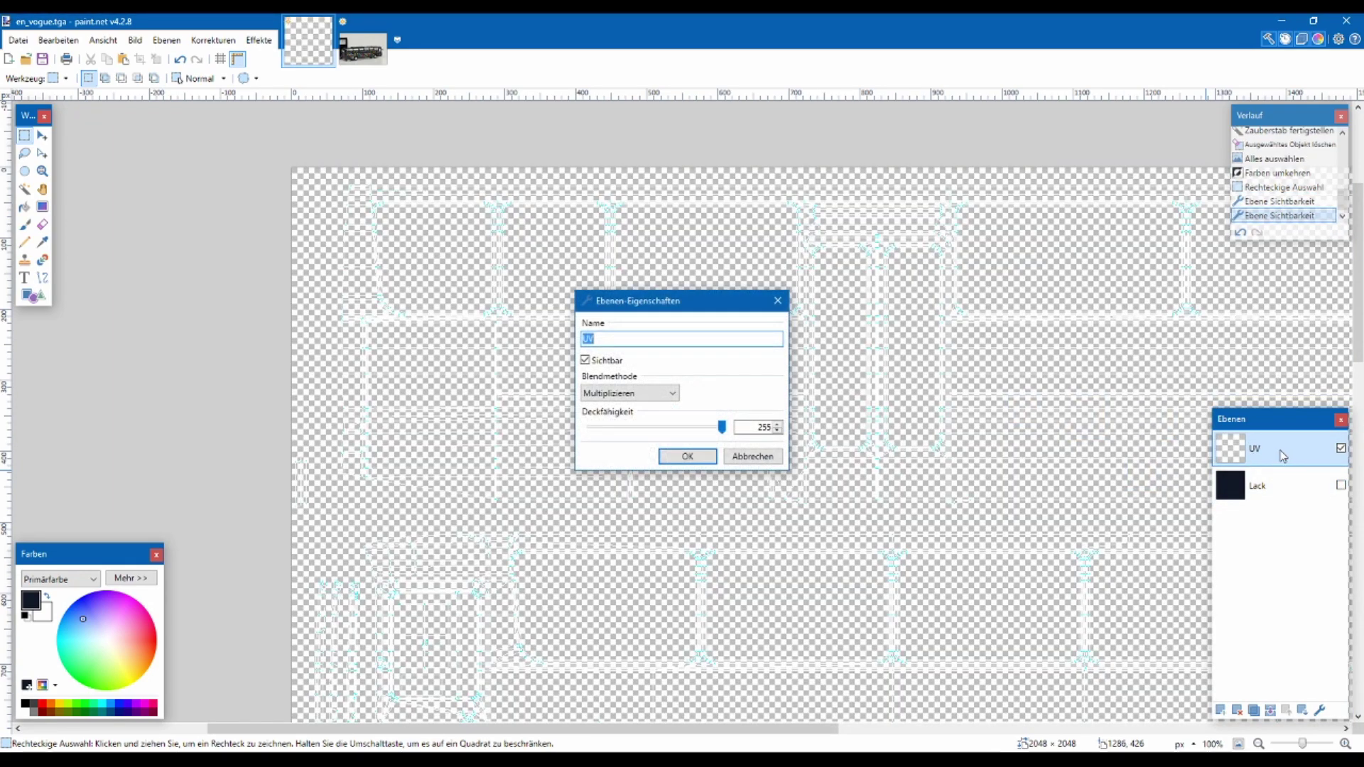
click(653, 397)
click(650, 406)
click(710, 458)
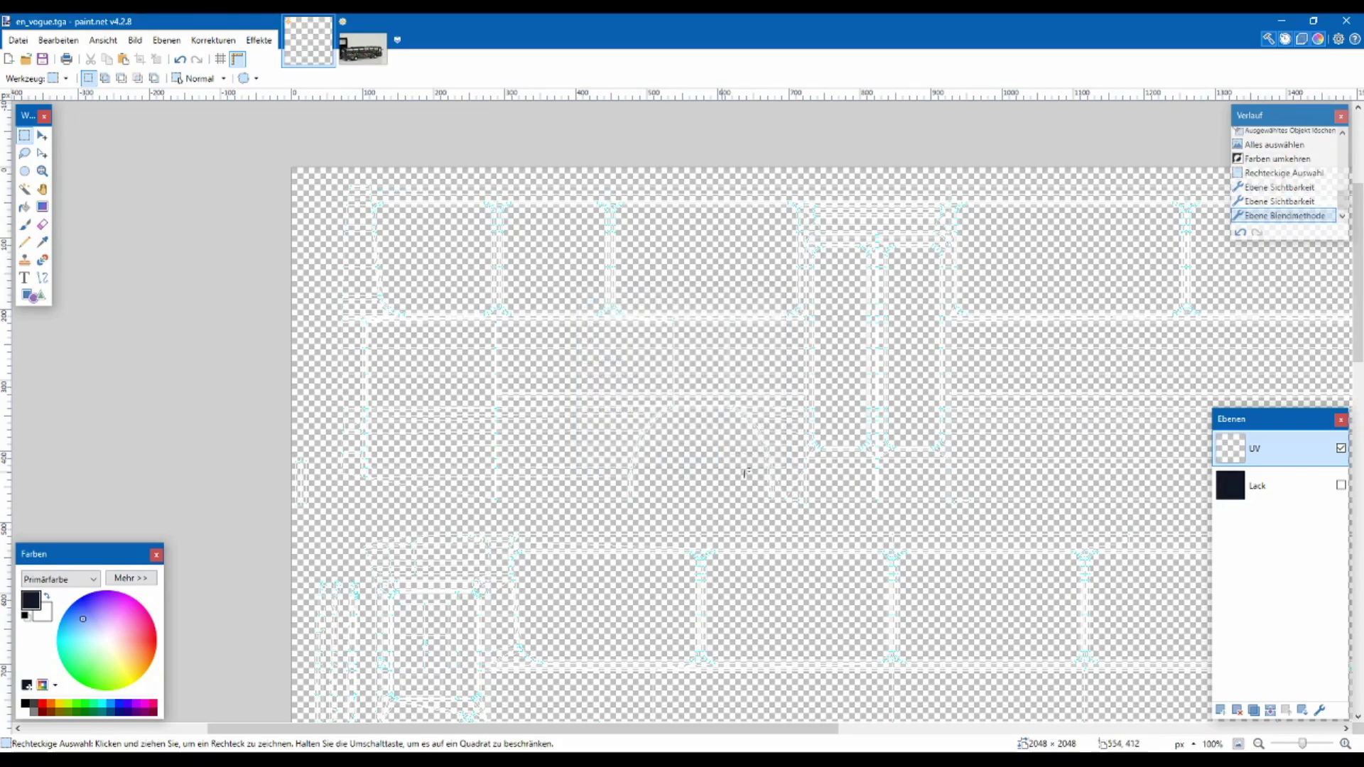
click(1341, 487)
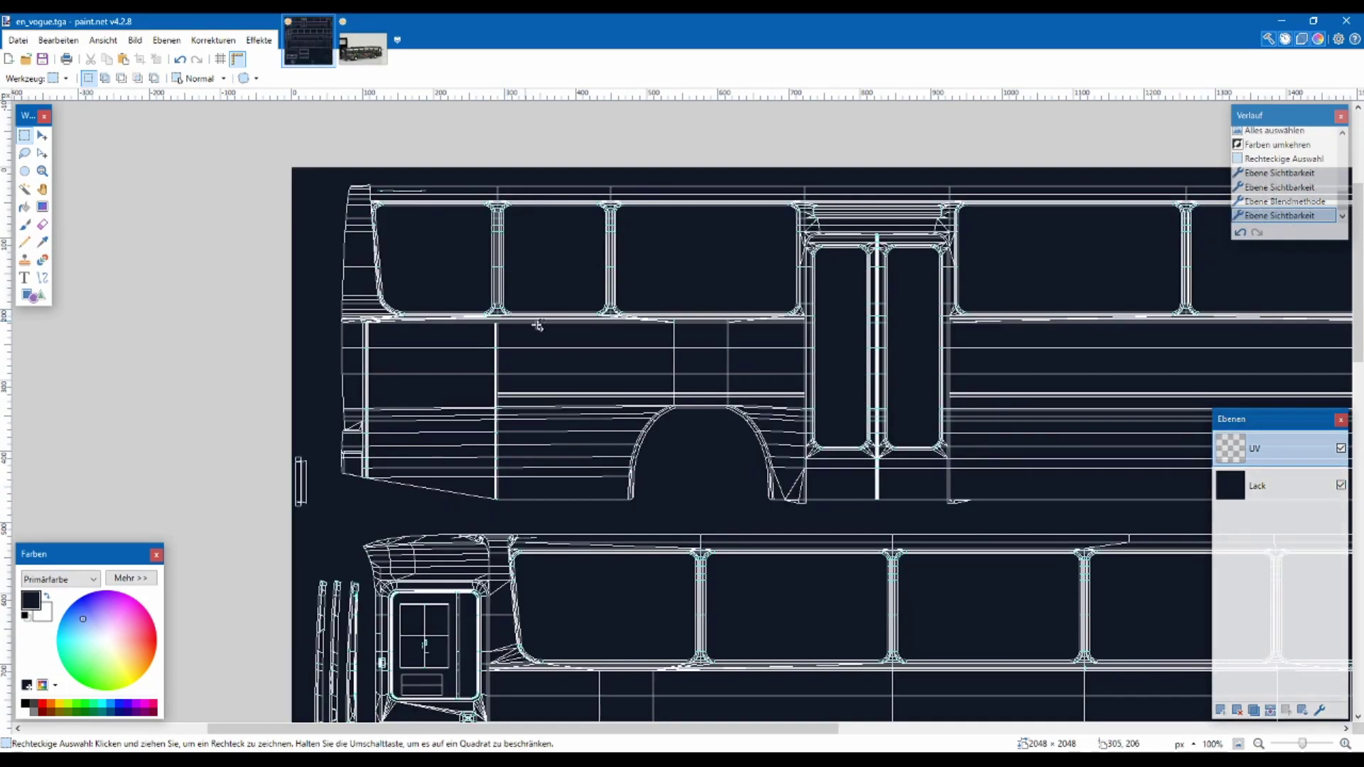
Examine the inverted wireframe against the navy paint across both sides of the bus
scroll(658, 360, down, 2)
scroll(659, 367, down, 3)
scroll(625, 320, right, 3)
scroll(587, 277, up, 3)
scroll(478, 356, up, 2)
scroll(492, 331, down, 3)
scroll(493, 331, up, 2)
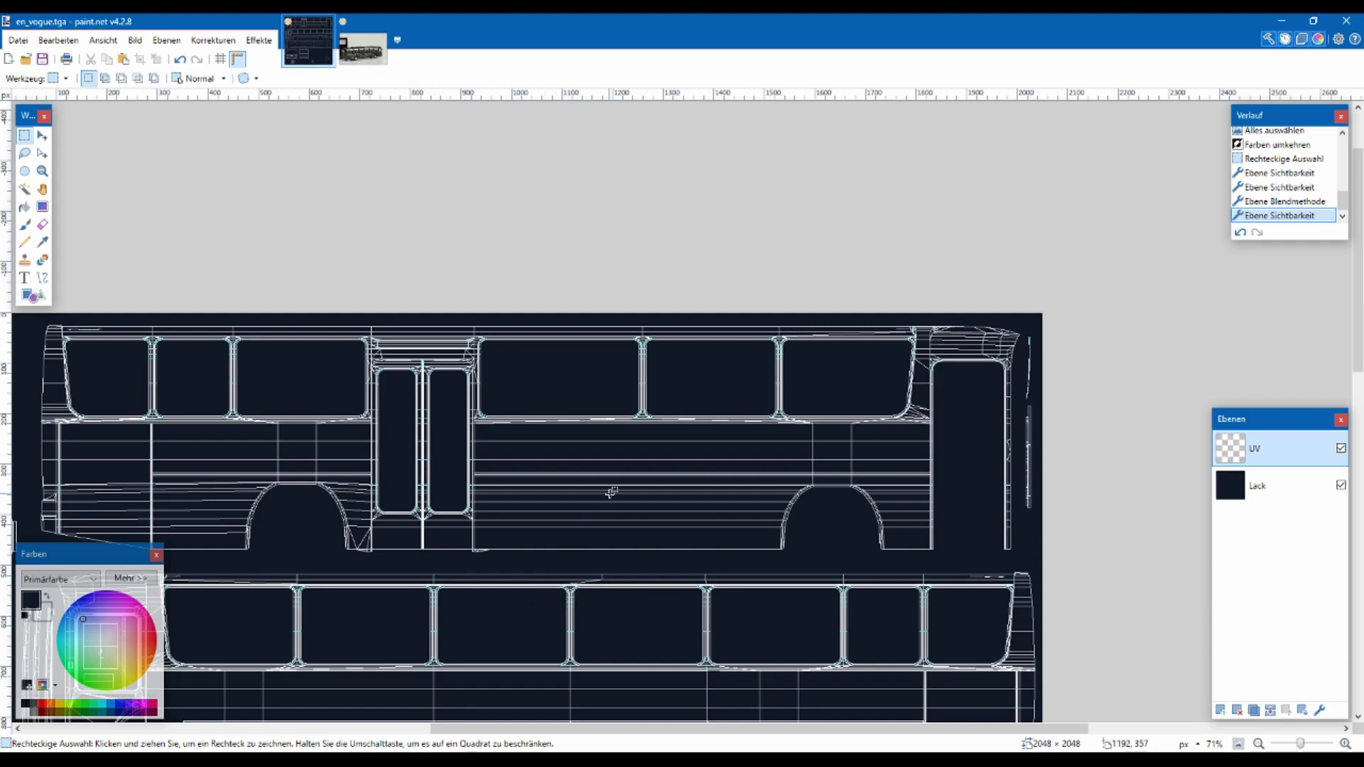
scroll(541, 604, down, 3)
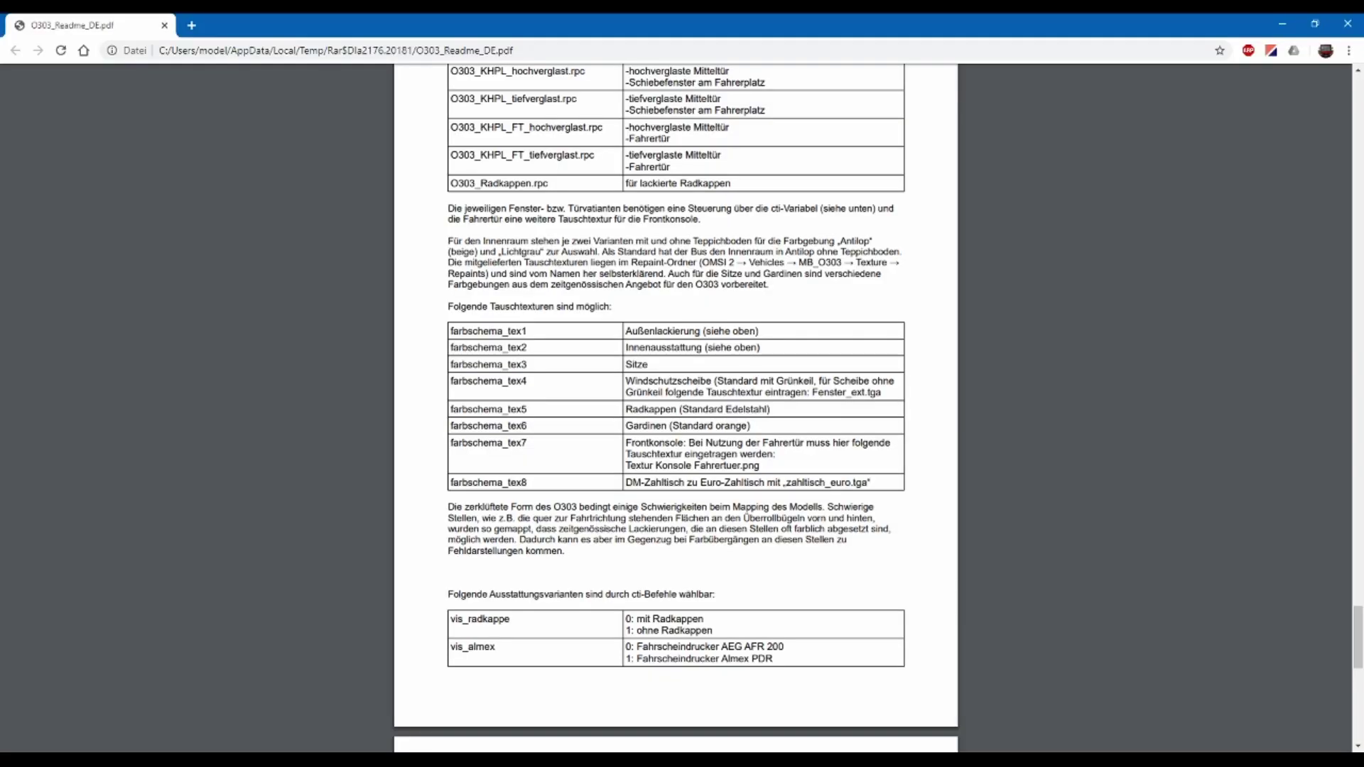
Switch to Chrome and look through the reference photos and image results for a straight side view of the en vogue bus
click(320, 705)
mouse_move(526, 494)
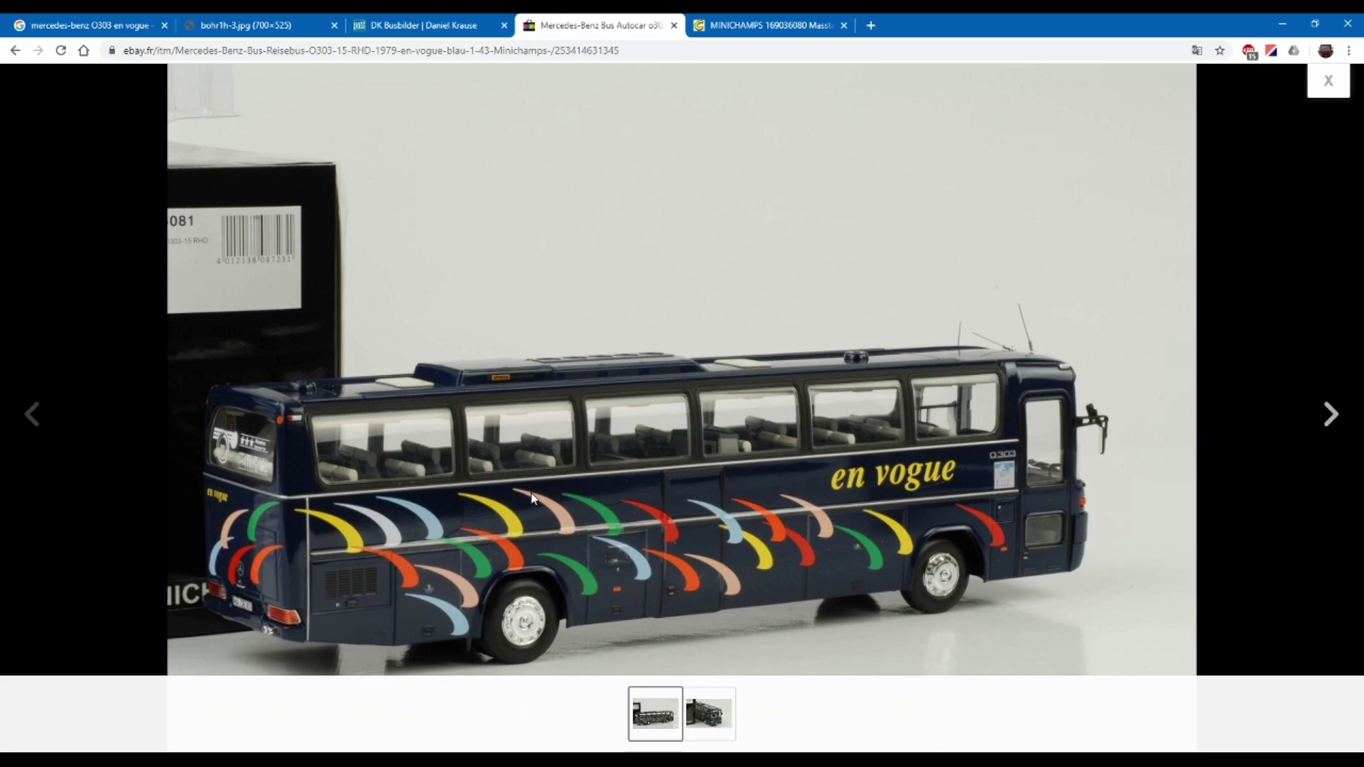
click(419, 23)
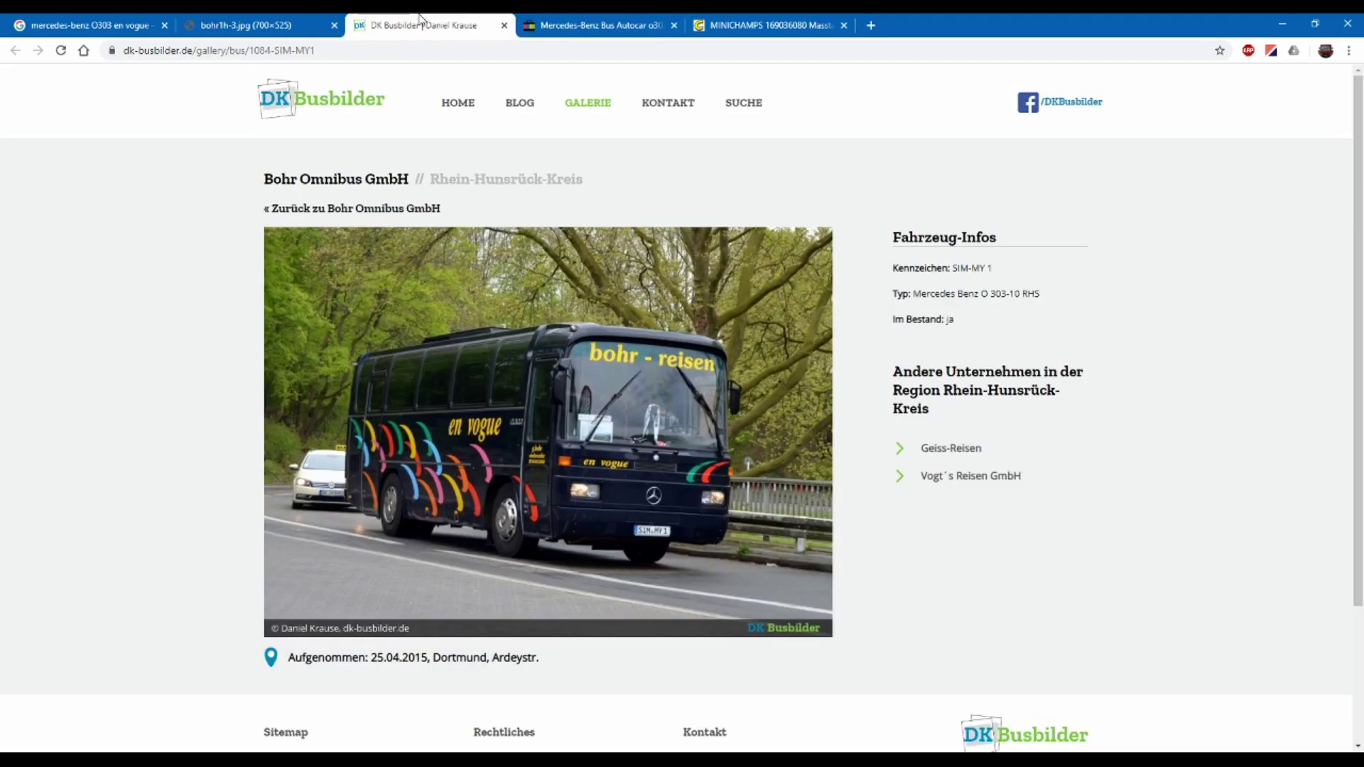
click(326, 22)
click(142, 22)
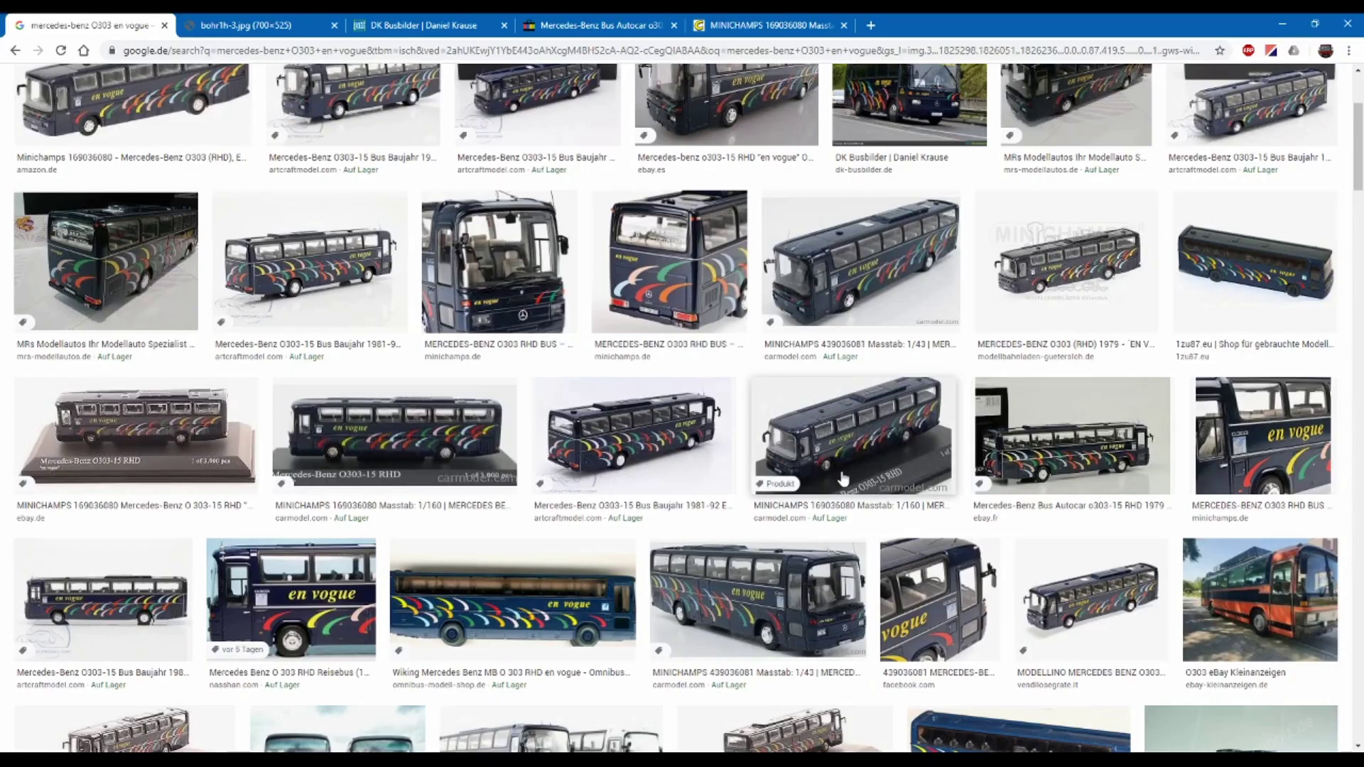
scroll(842, 477, up, 5)
scroll(844, 477, down, 4)
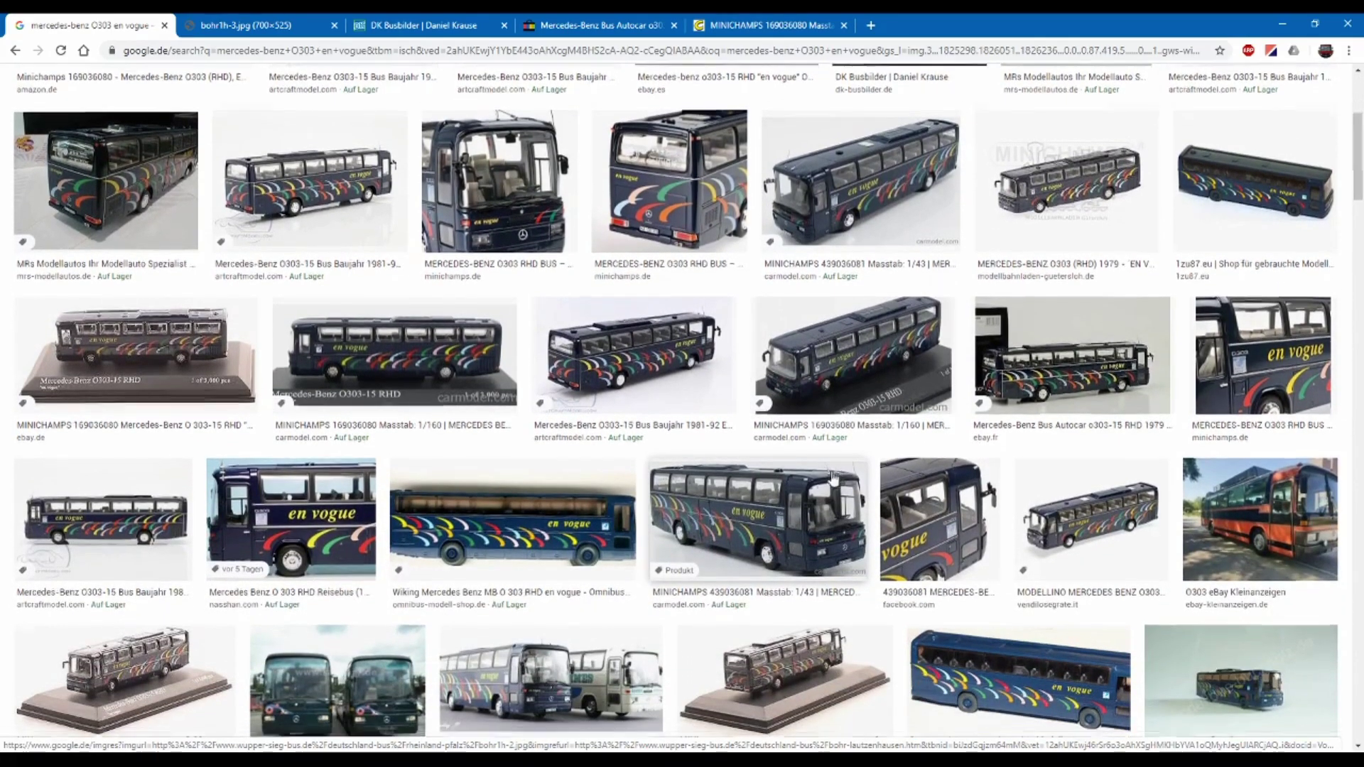
scroll(844, 477, down, 1)
Open the ArtCraftModel side-view photo of the O303-15 En Vogue bus in a new tab and copy the image
middle_click(133, 465)
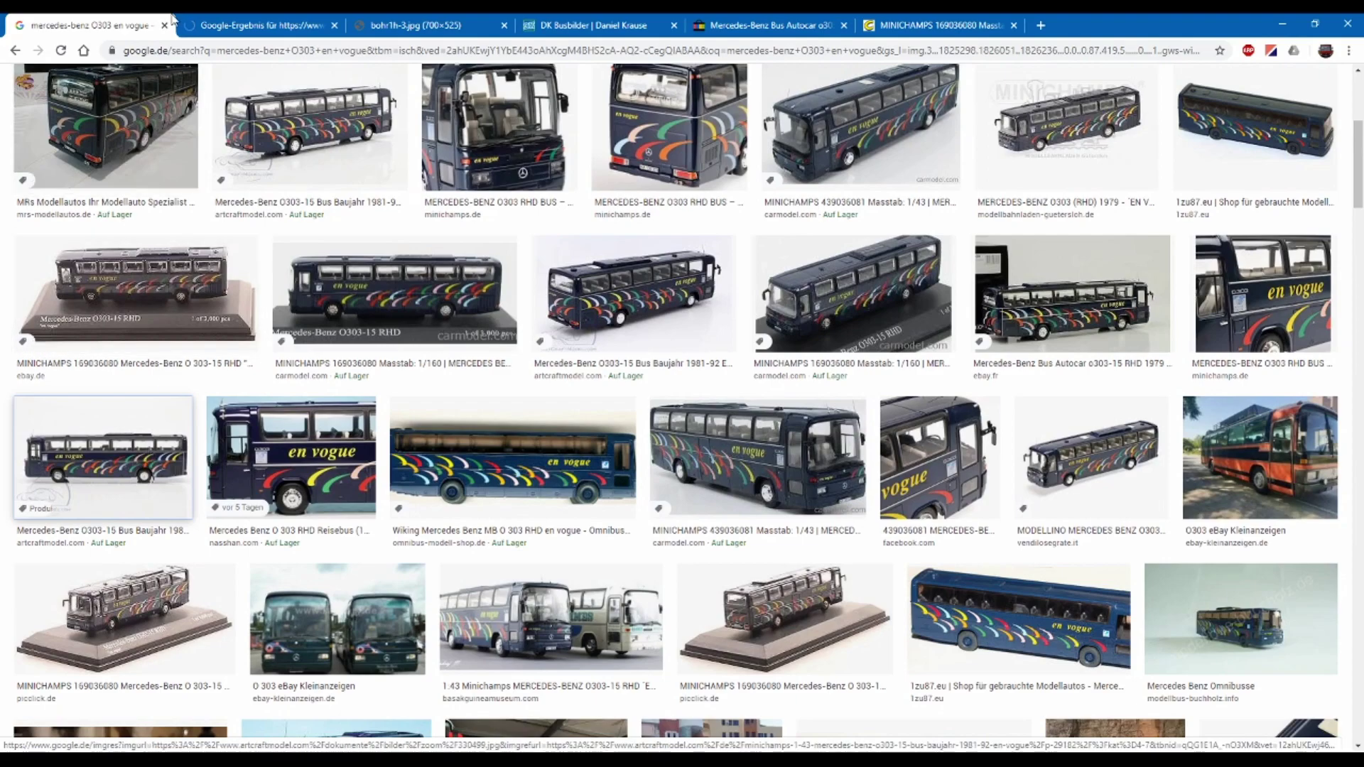
click(249, 25)
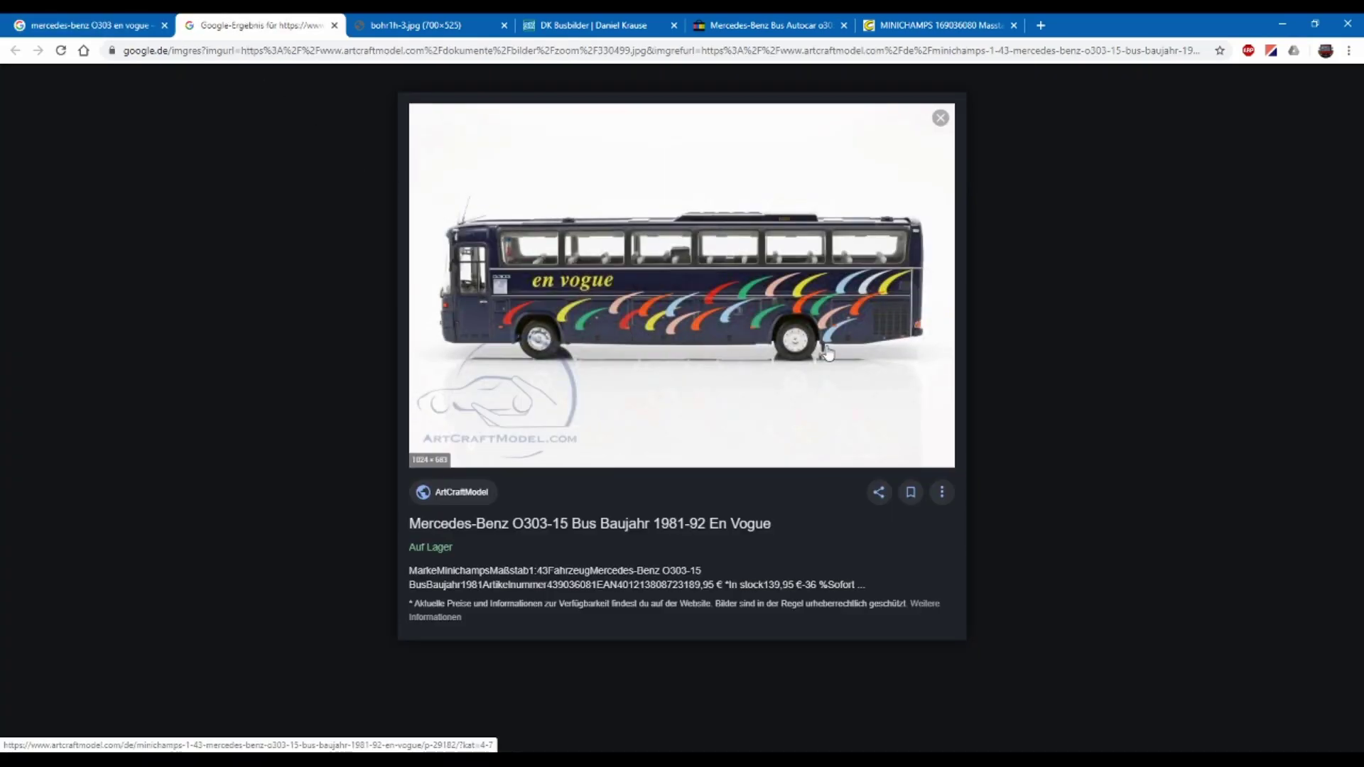
right_click(721, 320)
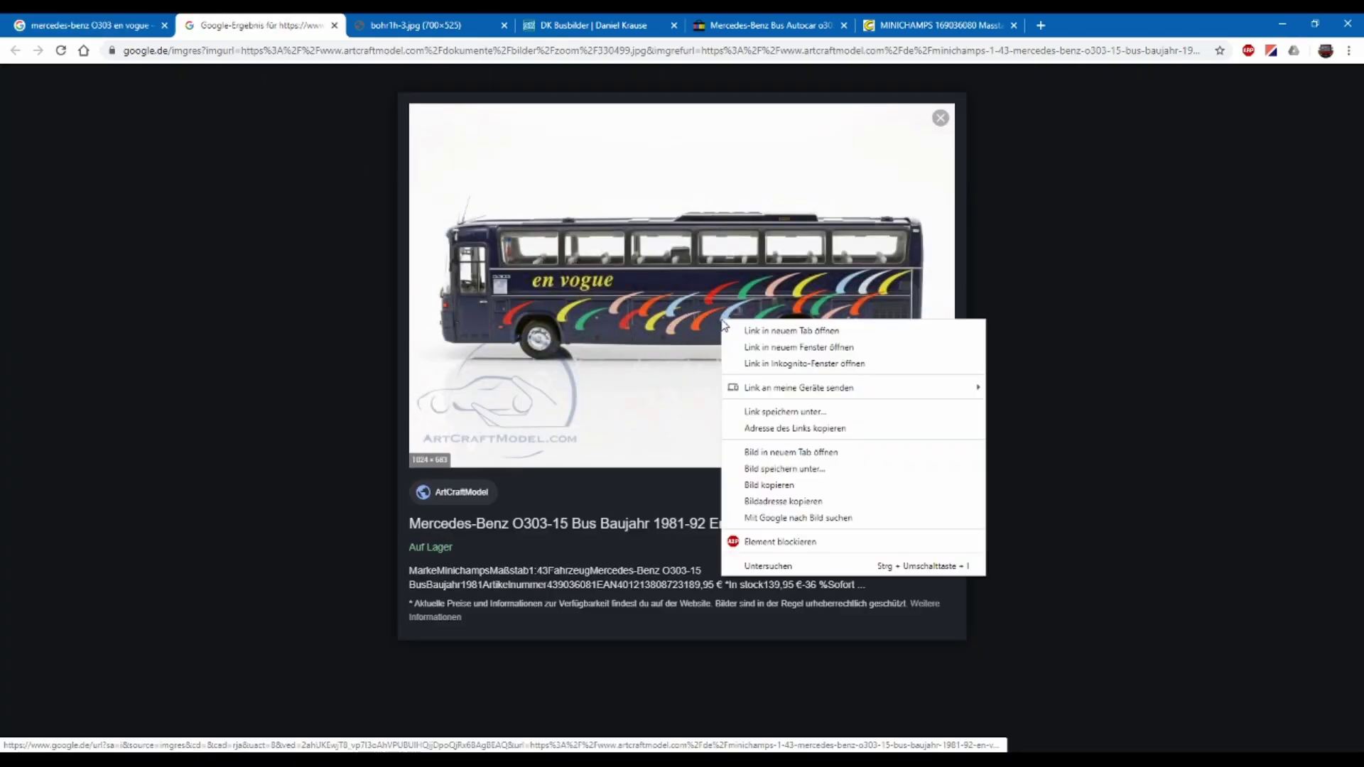
click(823, 489)
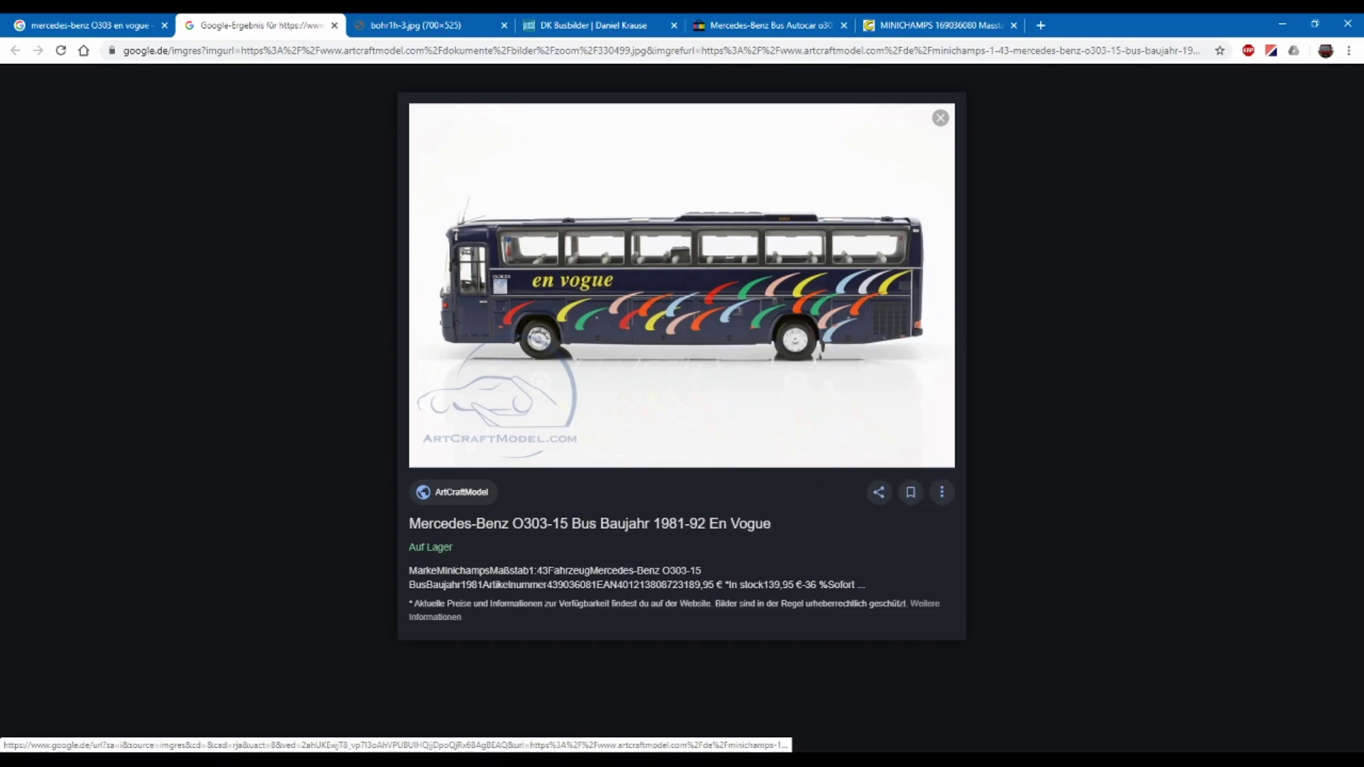
Back in paint.net, paste the side-view photo into the untitled reference image and crop the image to the pasted area
key(alt+Tab)
click(365, 64)
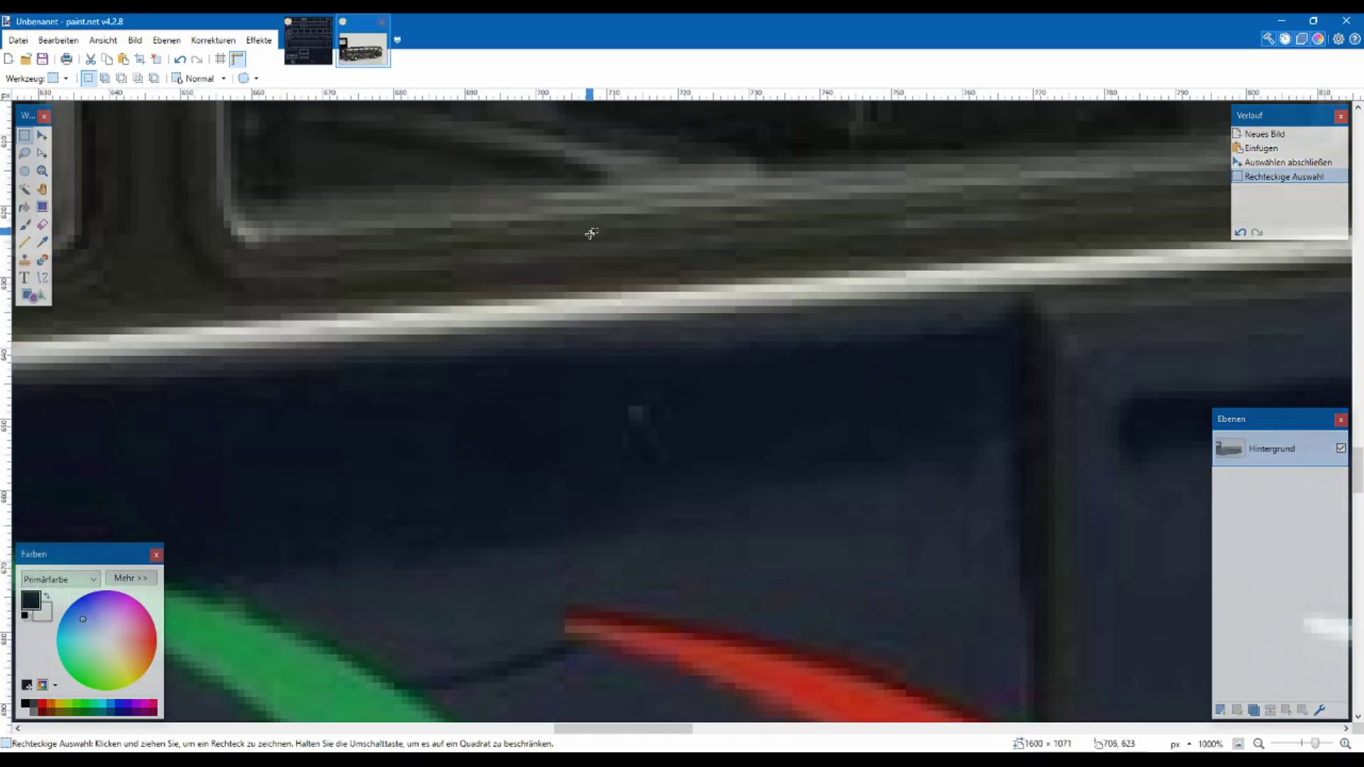
scroll(618, 251, down, 3)
key(ctrl+v)
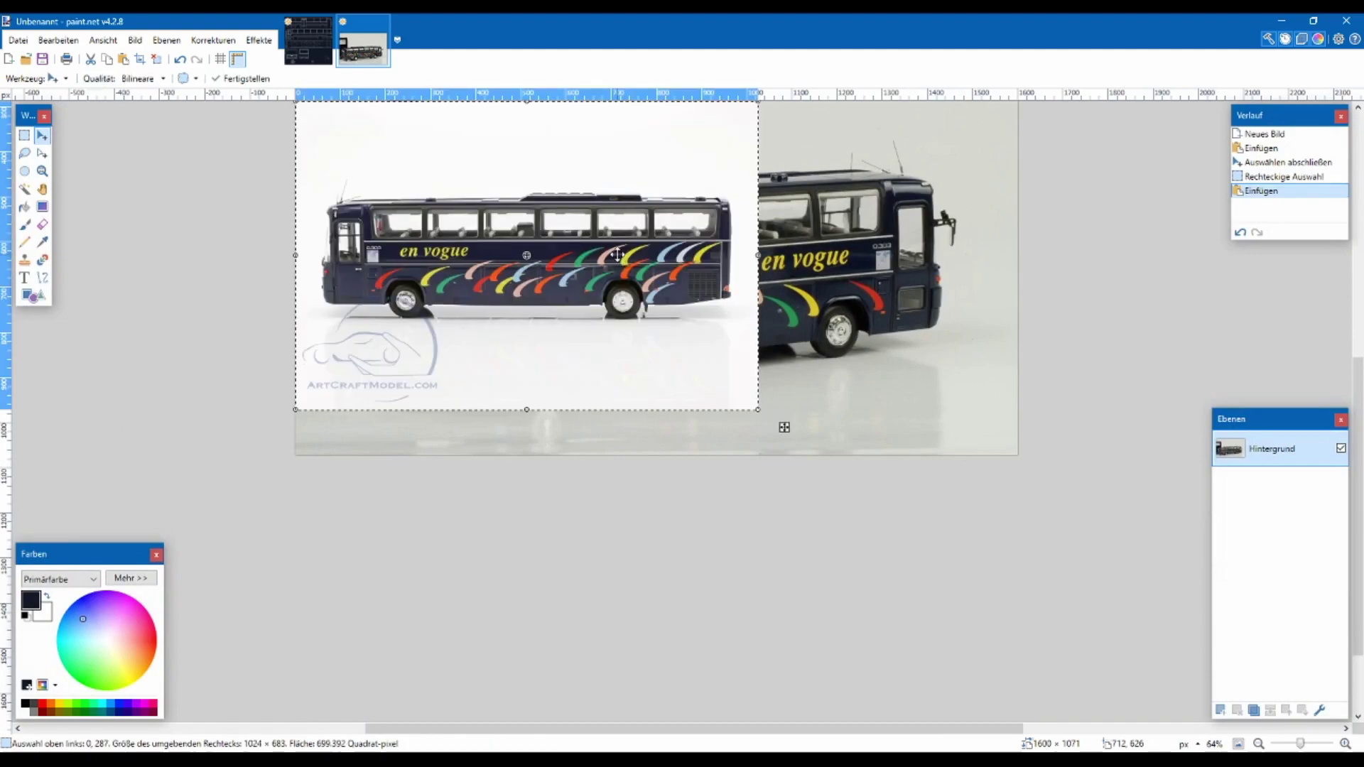
click(140, 59)
scroll(469, 424, up, 4)
scroll(470, 424, up, 2)
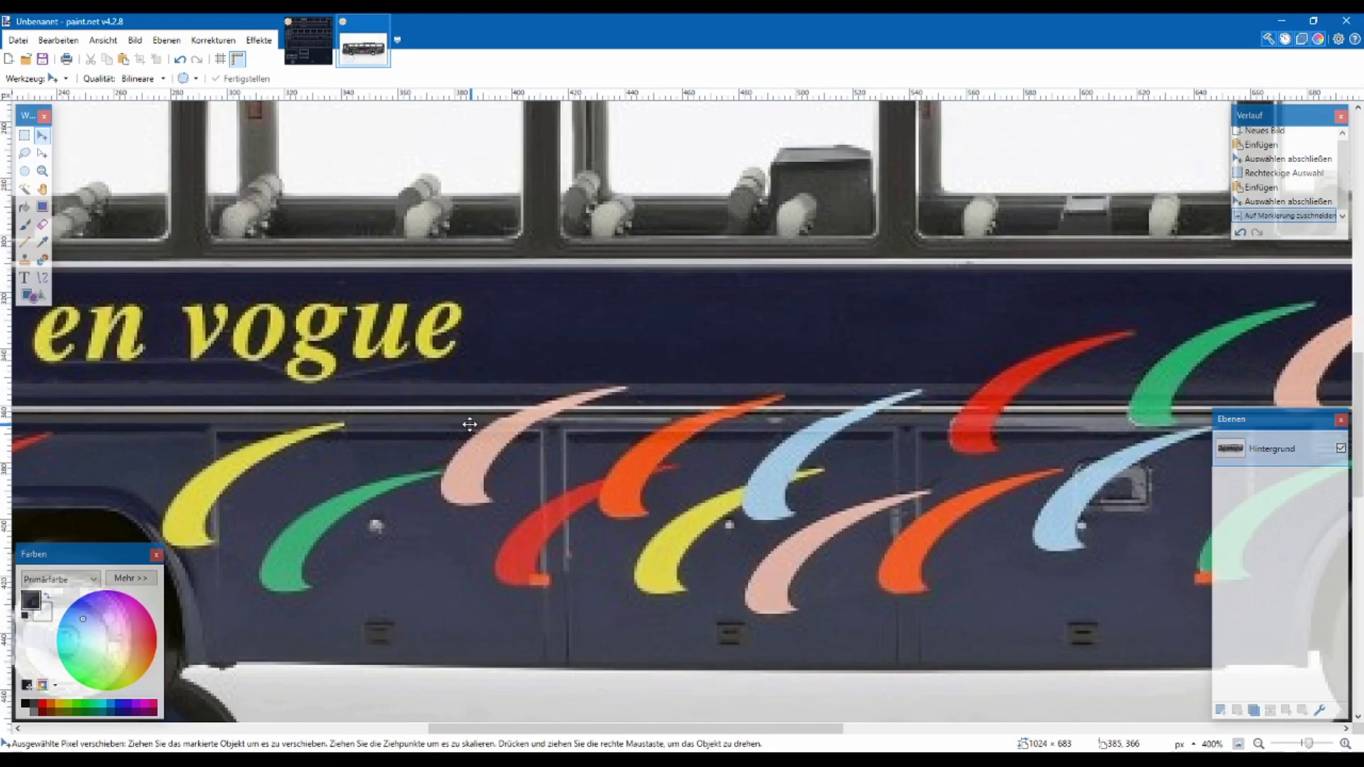
scroll(784, 540, down, 6)
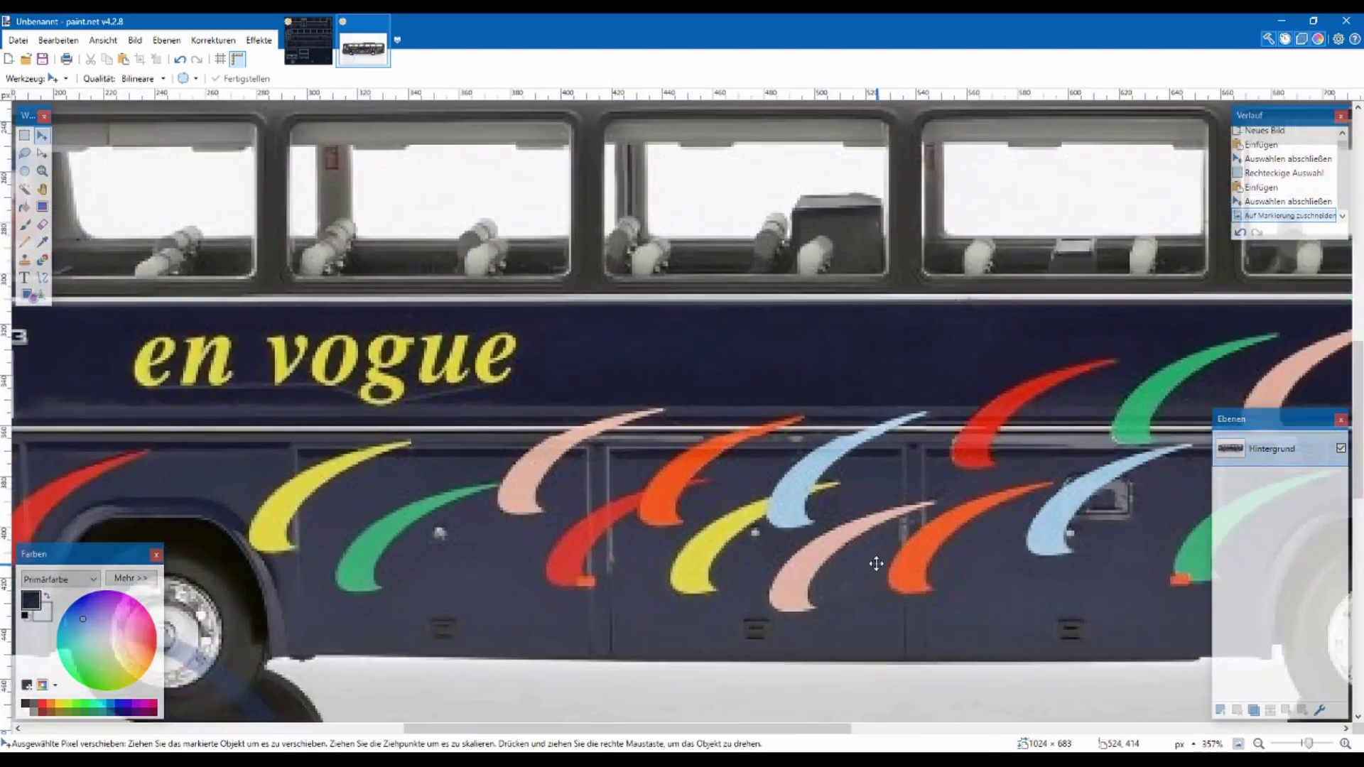
scroll(876, 563, down, 2)
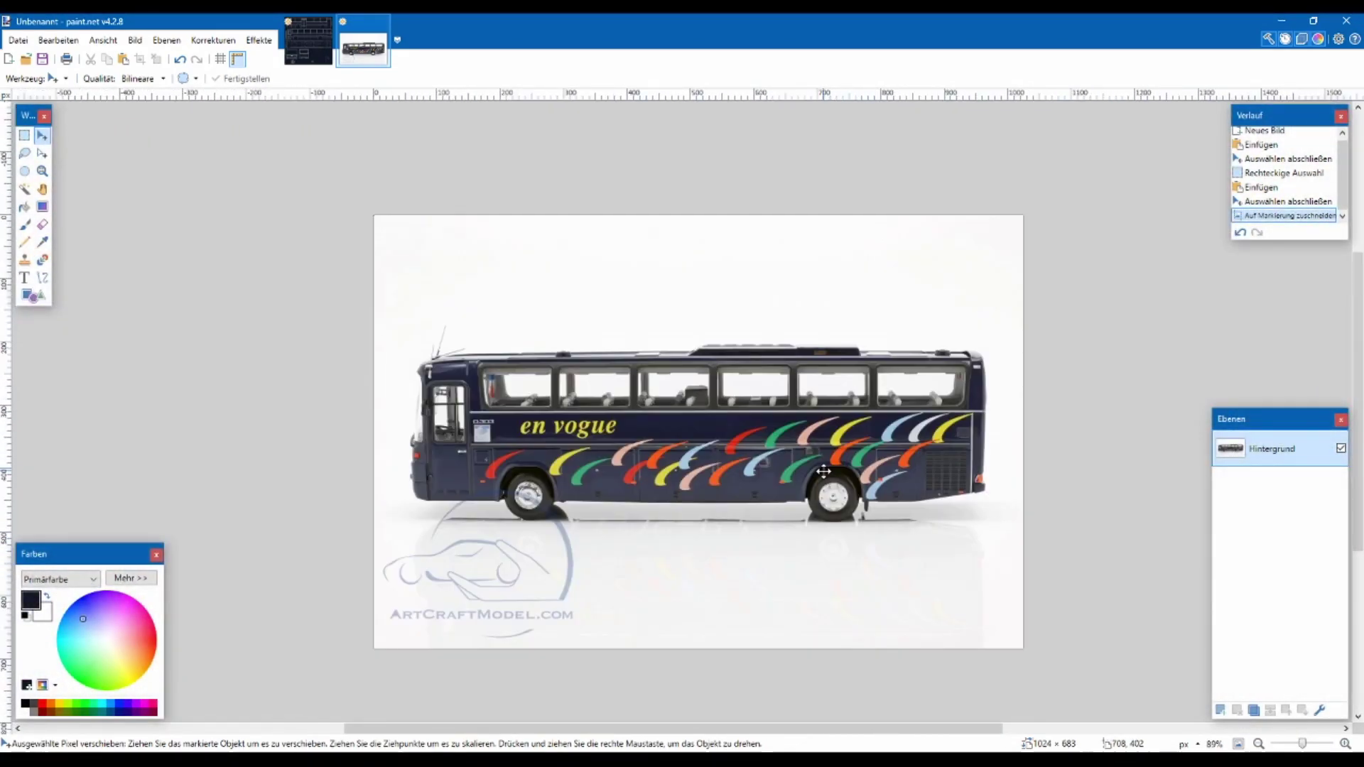
key(ctrl+r)
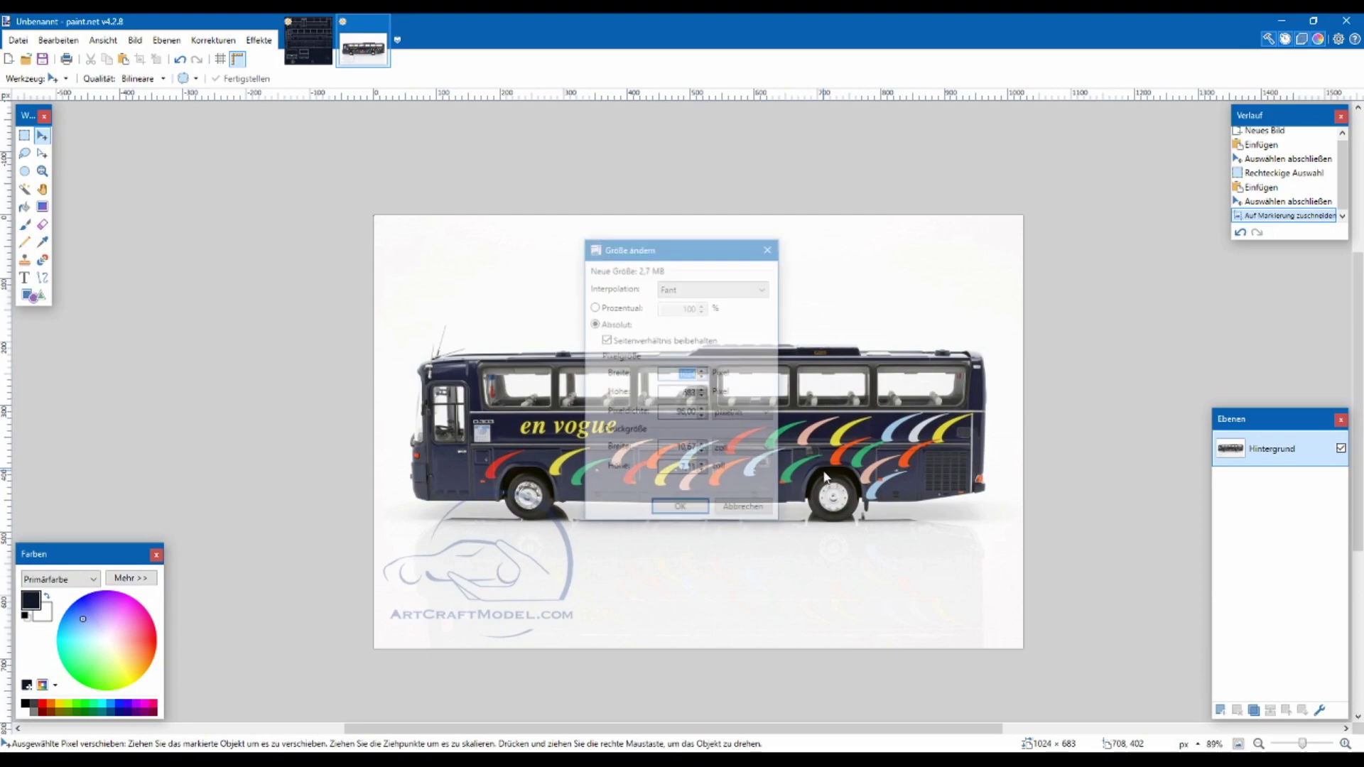
key(Escape)
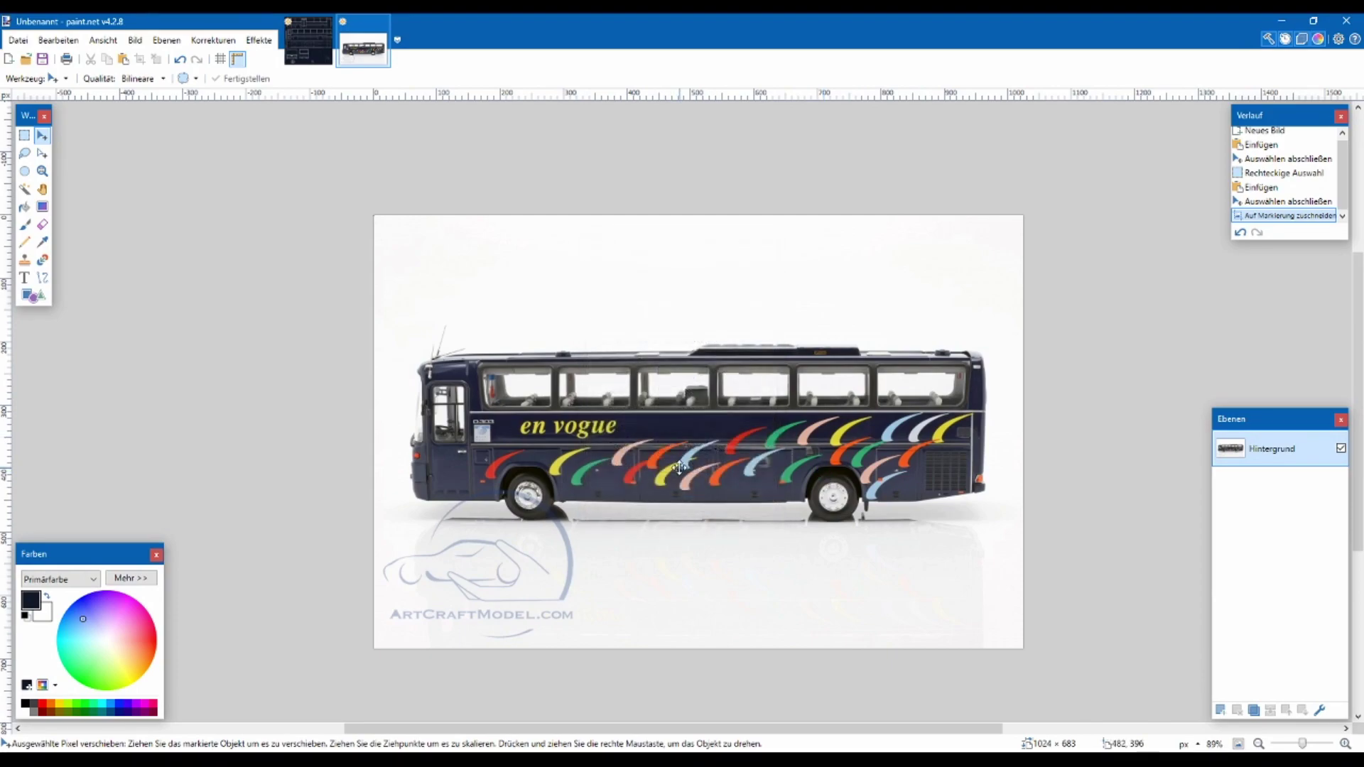
Copy the middle luggage flap with its swooshes from the side-view photo into en_vogue.tga and place it on the lower side panel
scroll(688, 471, up, 5)
click(24, 135)
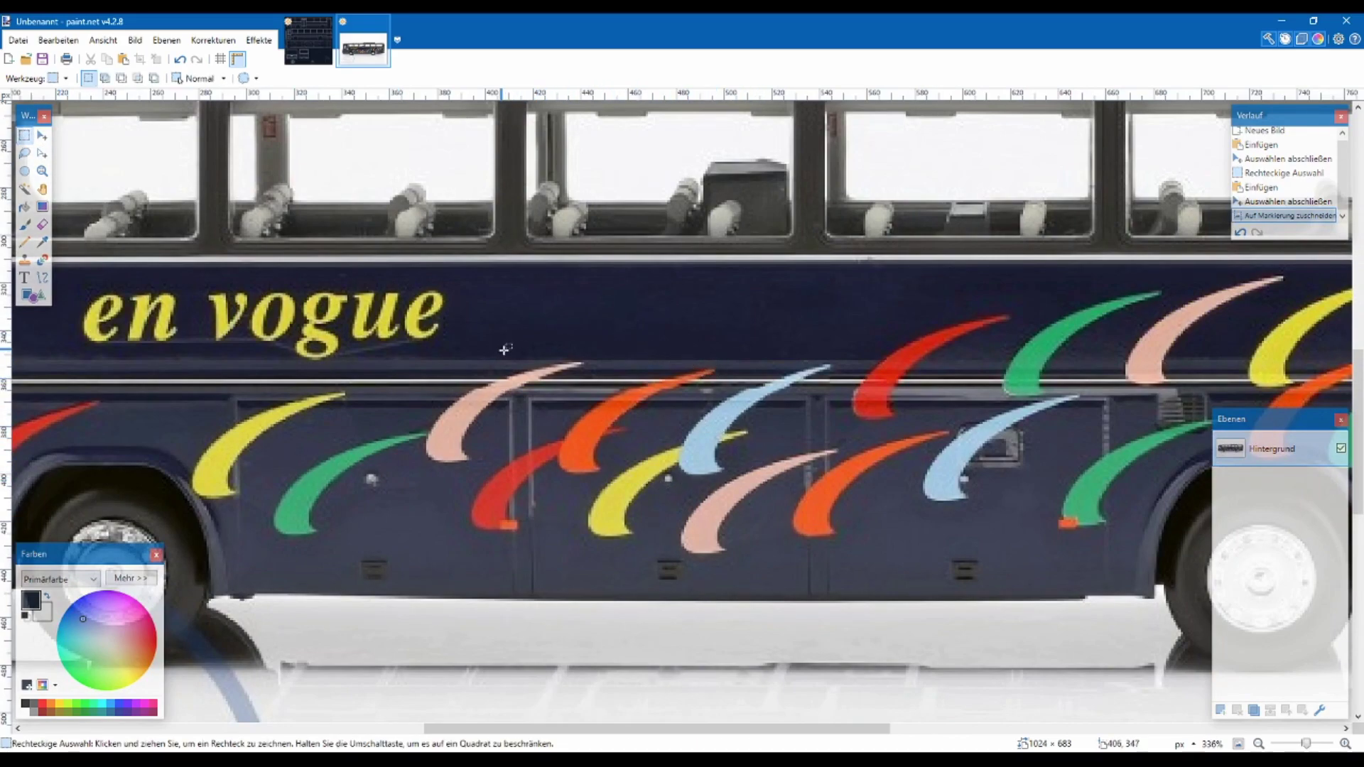
drag(526, 394, 824, 599)
key(ctrl+c)
key(ctrl+Tab)
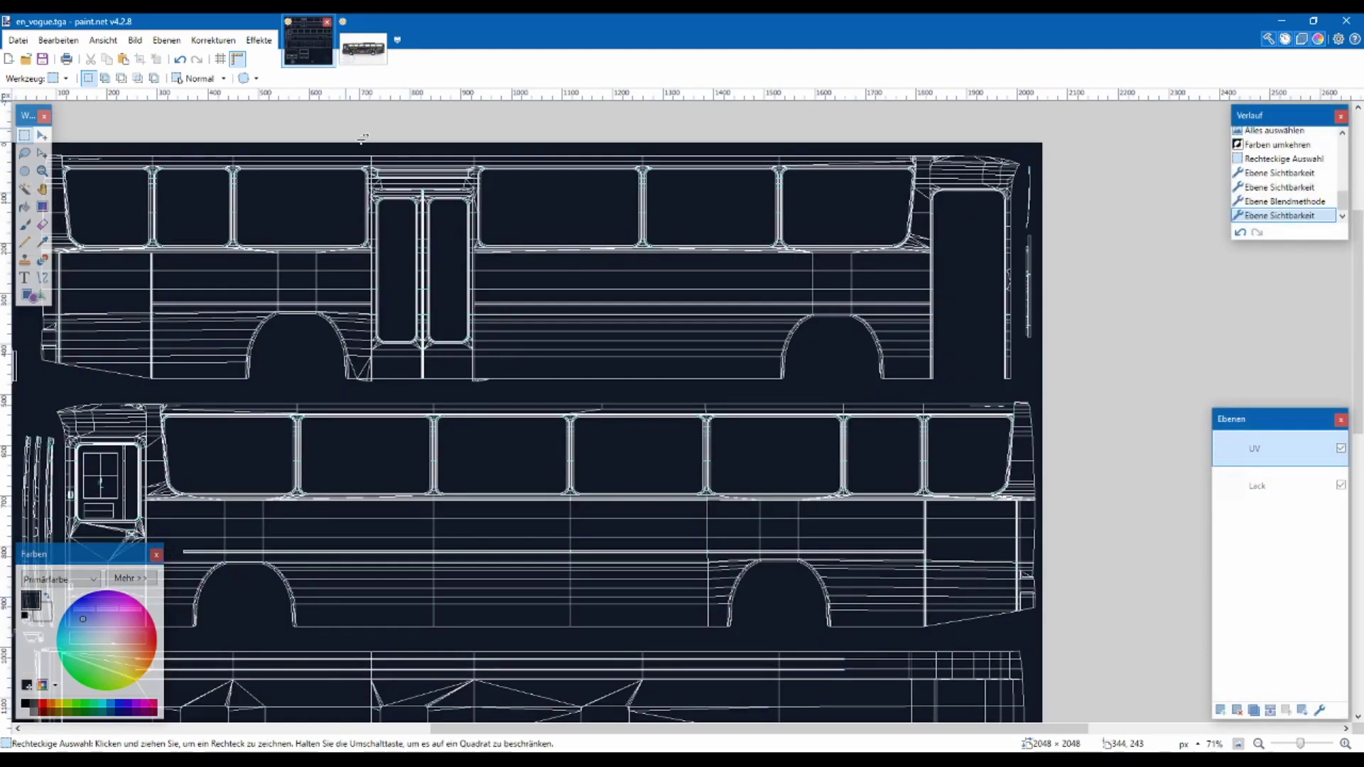
key(ctrl+v)
drag(263, 365, 478, 619)
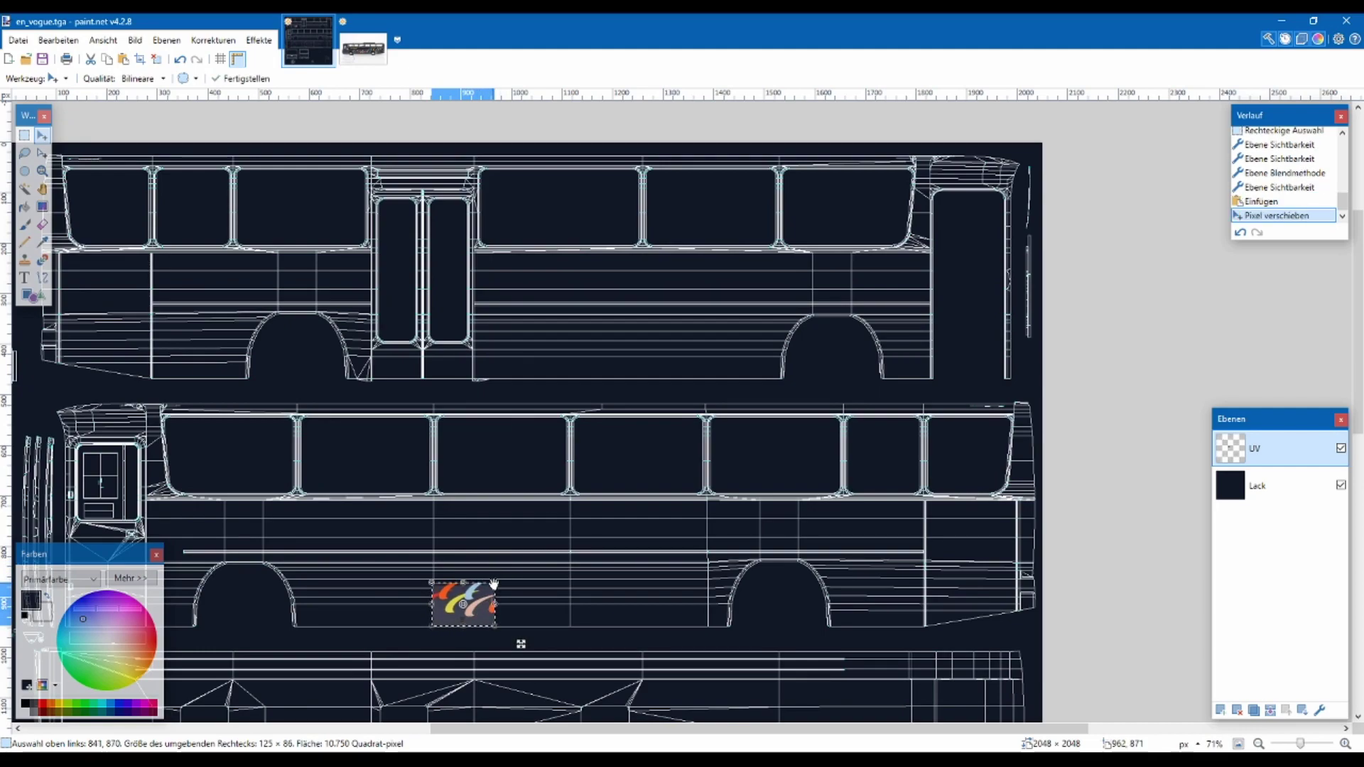
Try enlarging the pasted flap to about 208 × 143 px and shifting it along the side, and undo everything including the paste
drag(493, 585, 589, 555)
drag(514, 599, 646, 598)
key(ctrl+z)
key(ctrl+z)
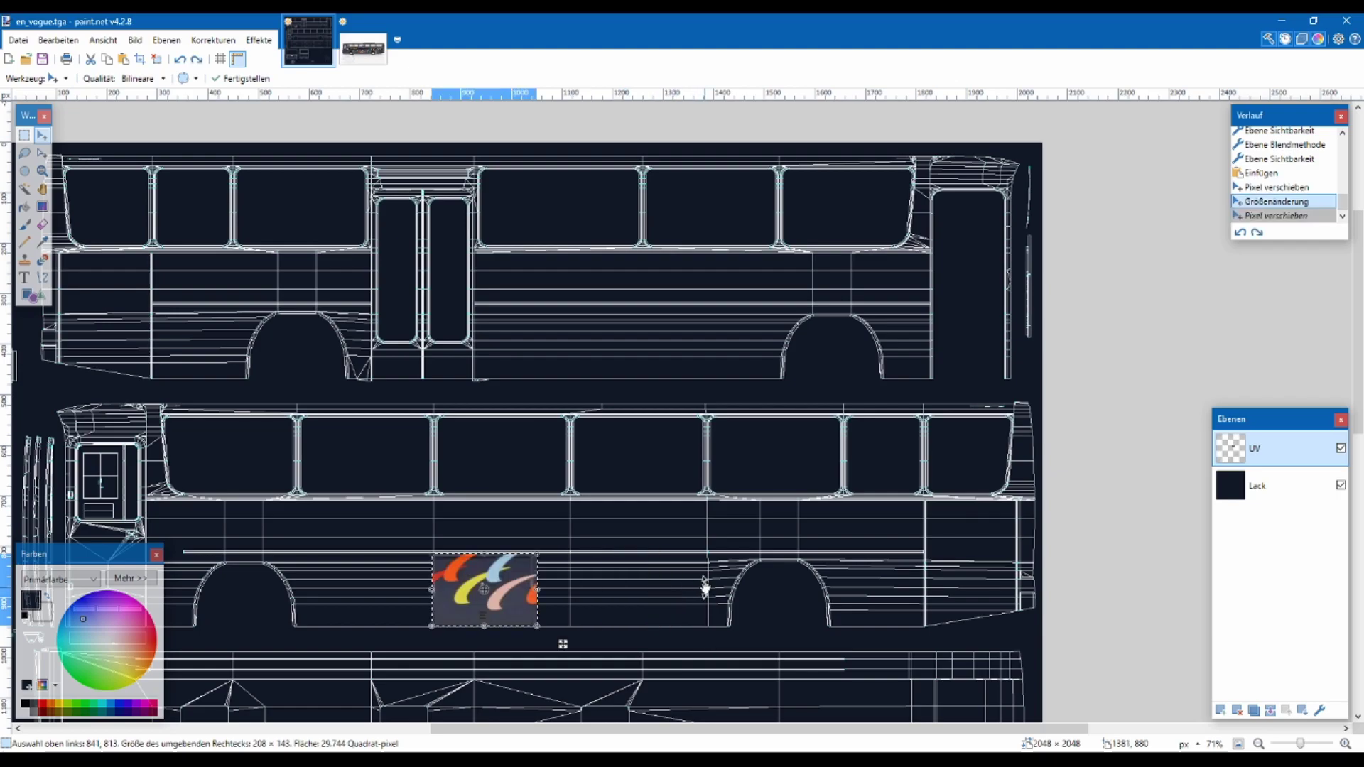
key(ctrl+z)
key(ctrl+z)
key(ctrl+z)
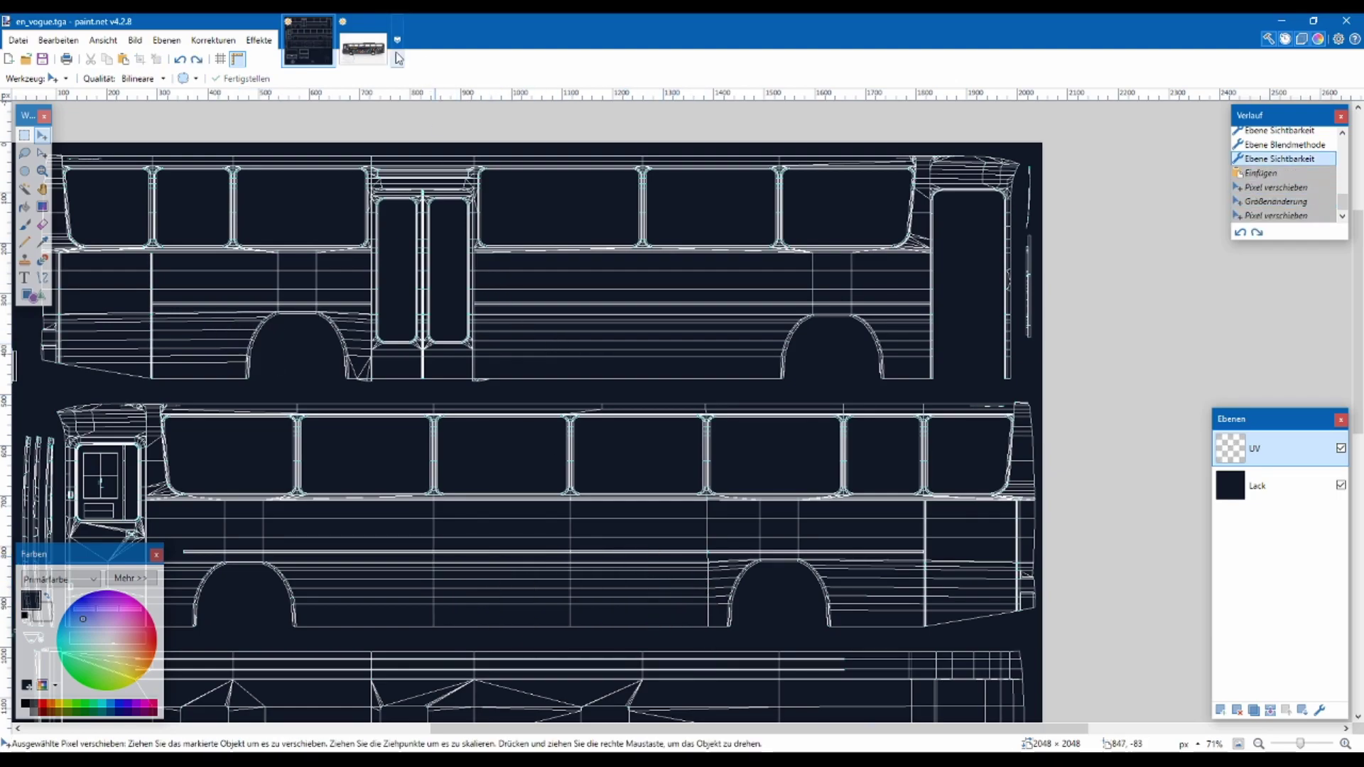
Return to the side-view photo, clear its selection and enlarge the image by percentage to 1536 × 1025 pixels
key(ctrl+Tab)
scroll(611, 355, down, 3)
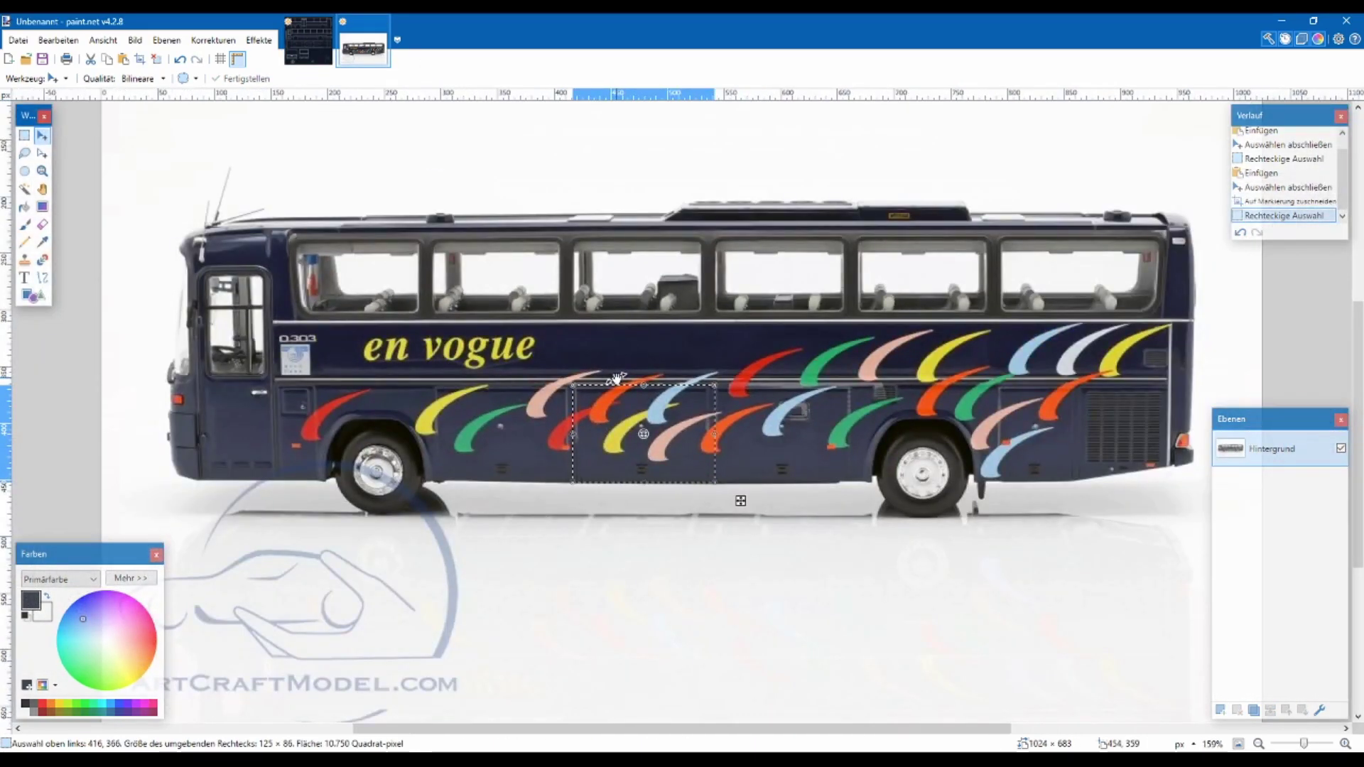
key(ctrl+a)
key(s)
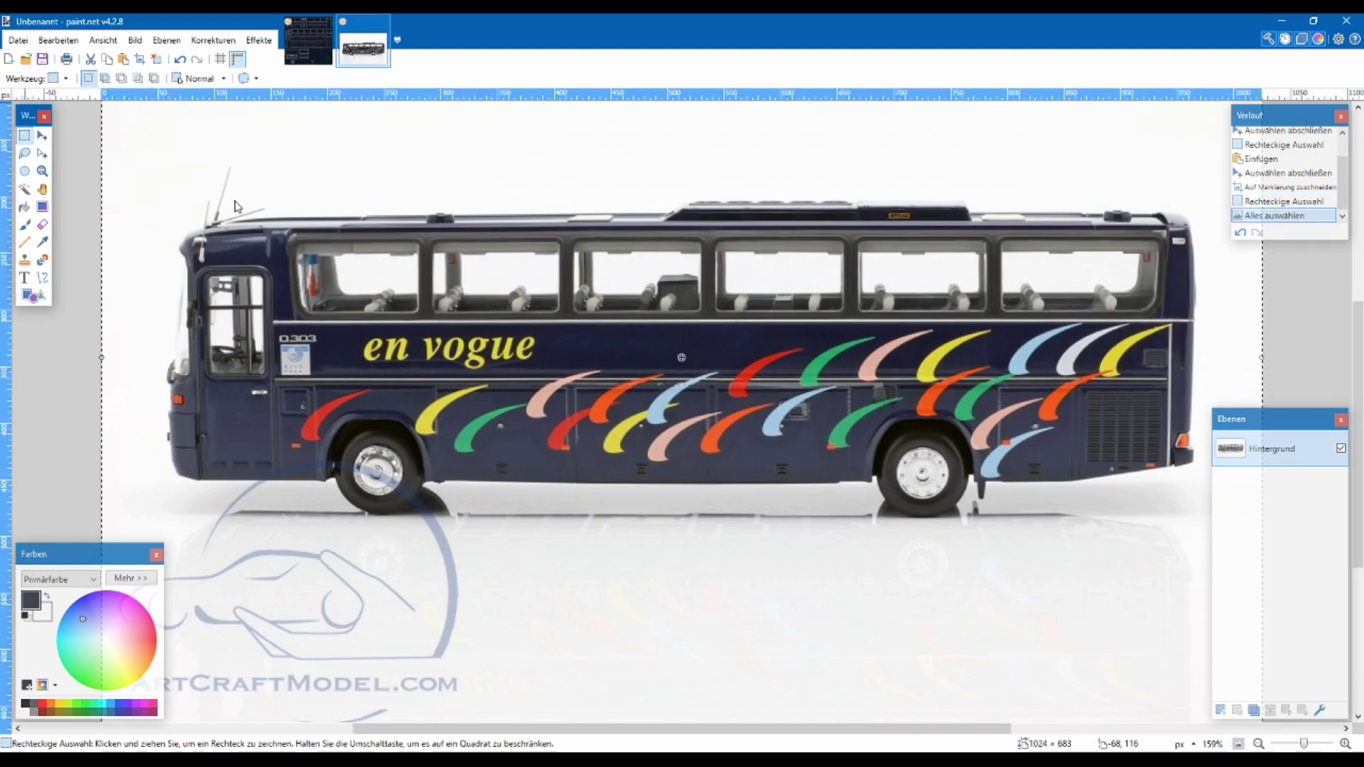
click(544, 293)
key(ctrl+r)
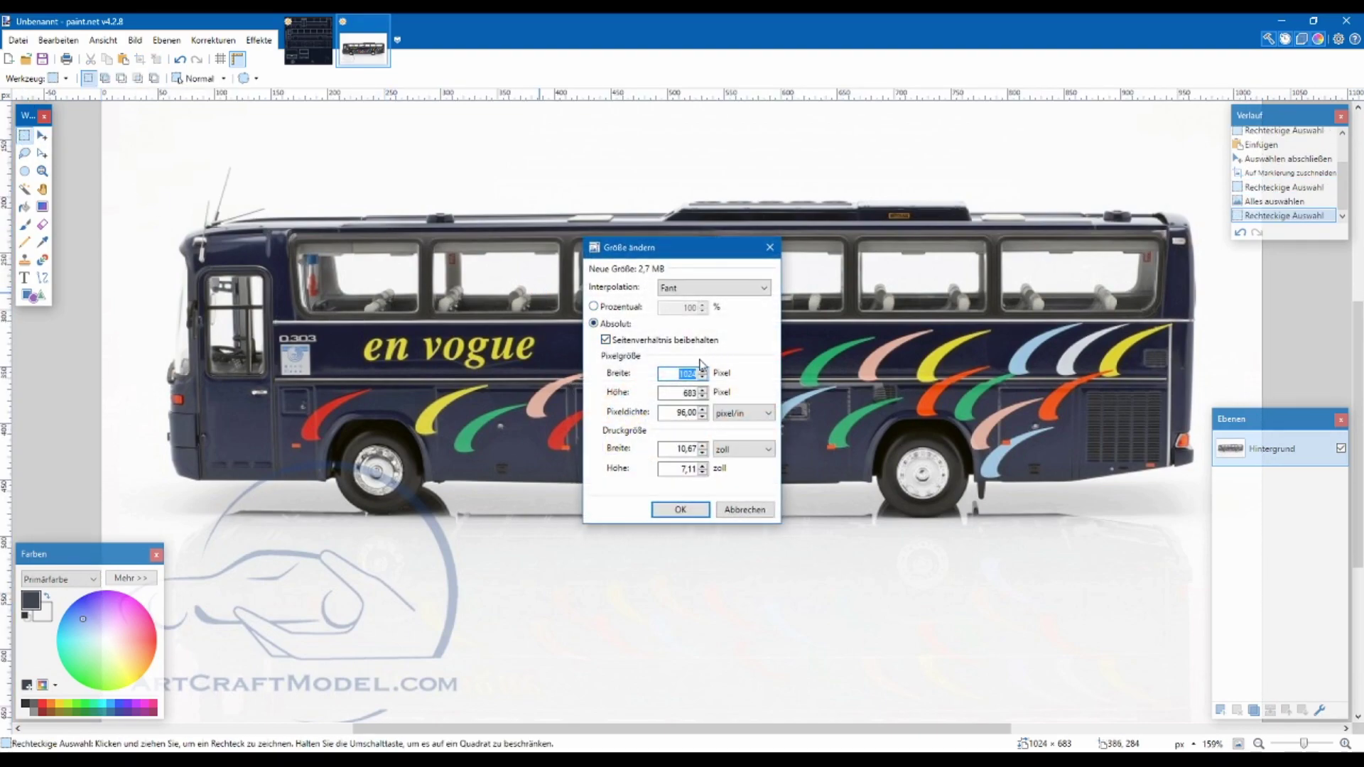
click(631, 310)
text(0)
key(Return)
scroll(747, 403, down, 2)
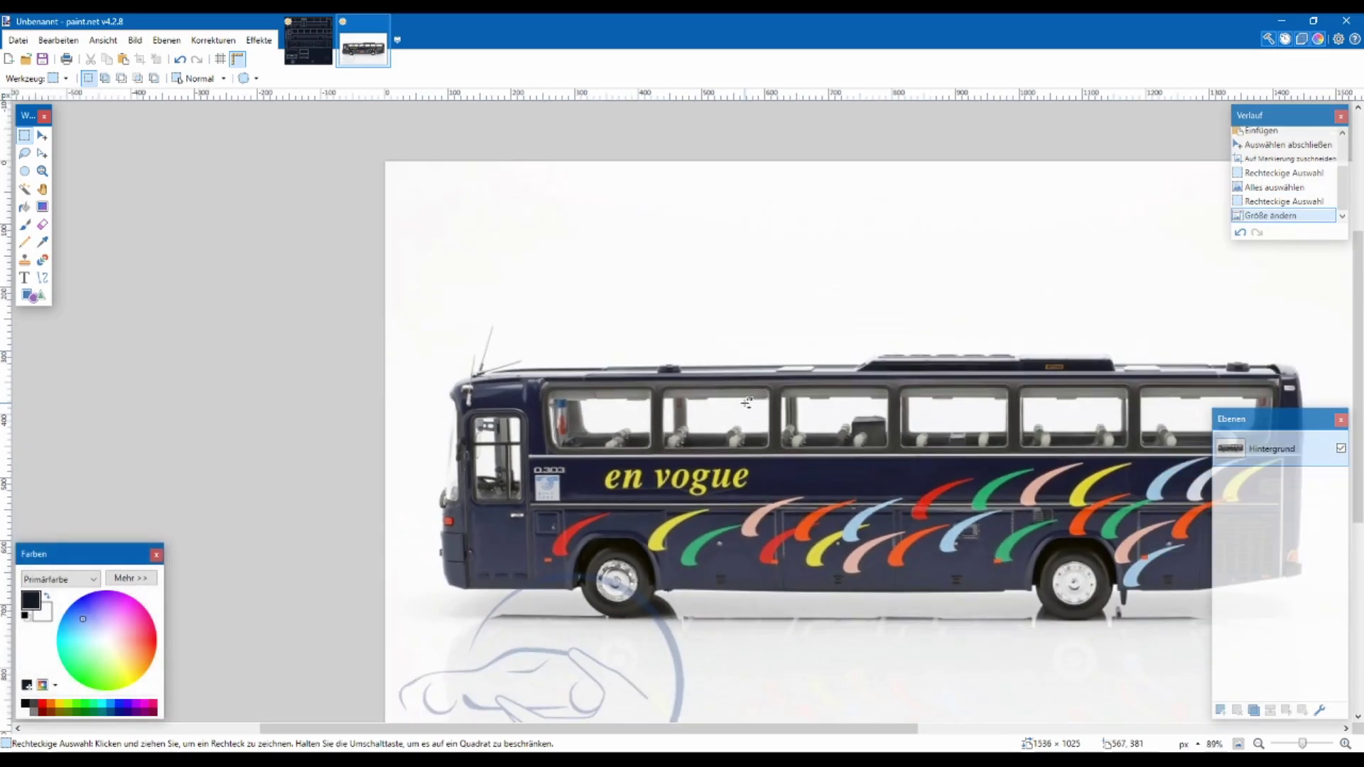
Copy the flap ahead of the rear wheel from the photo into en_vogue.tga and fit it to the matching wireframe panel at about 243 × 162 px
scroll(746, 403, up, 7)
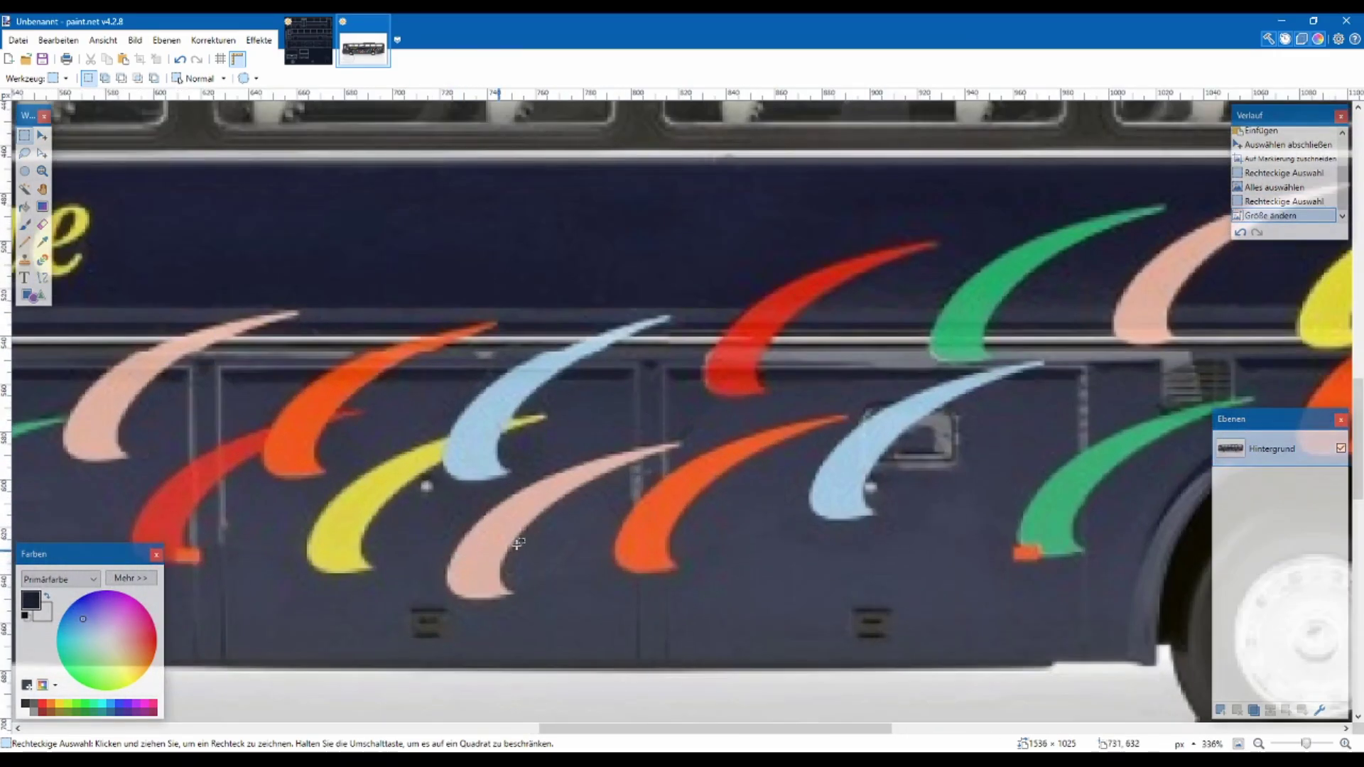
drag(641, 366, 1092, 666)
key(ctrl+c)
click(308, 39)
key(ctrl+v)
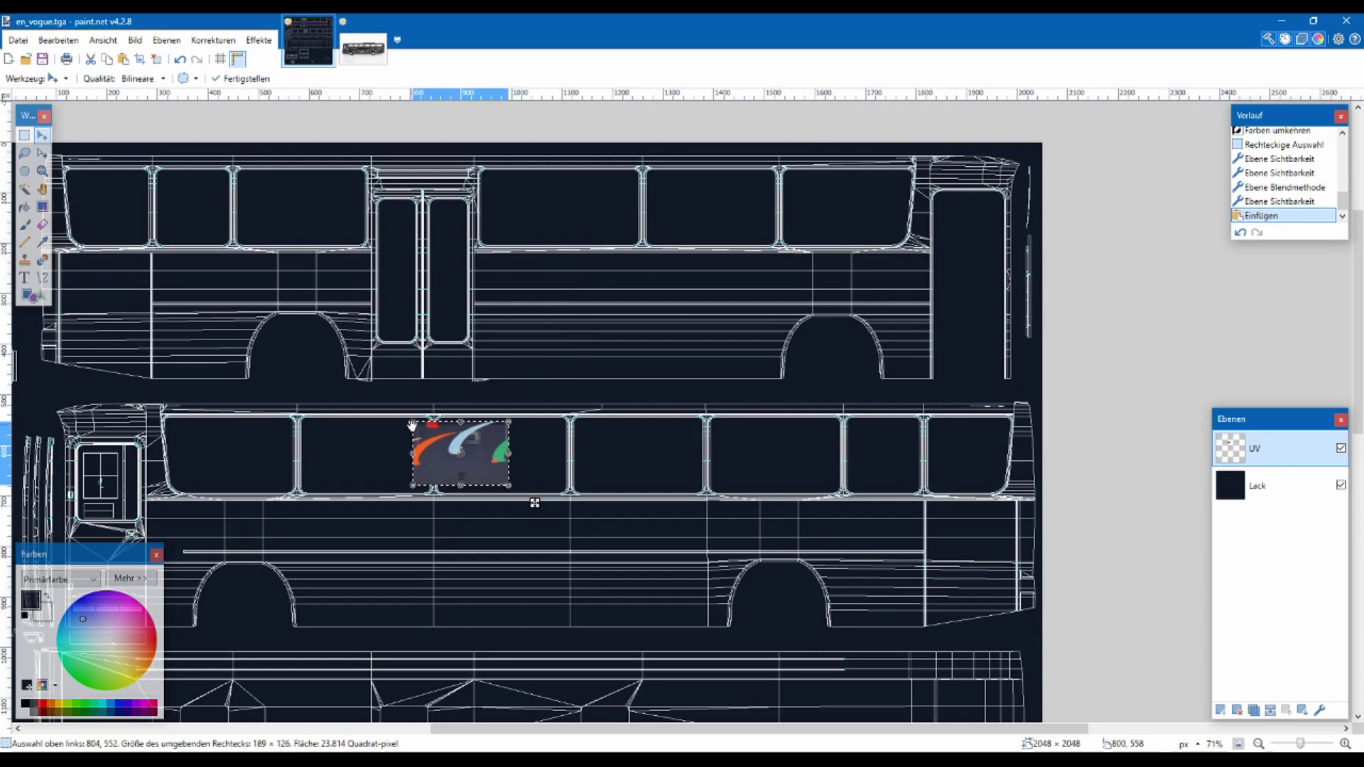
drag(466, 458, 694, 632)
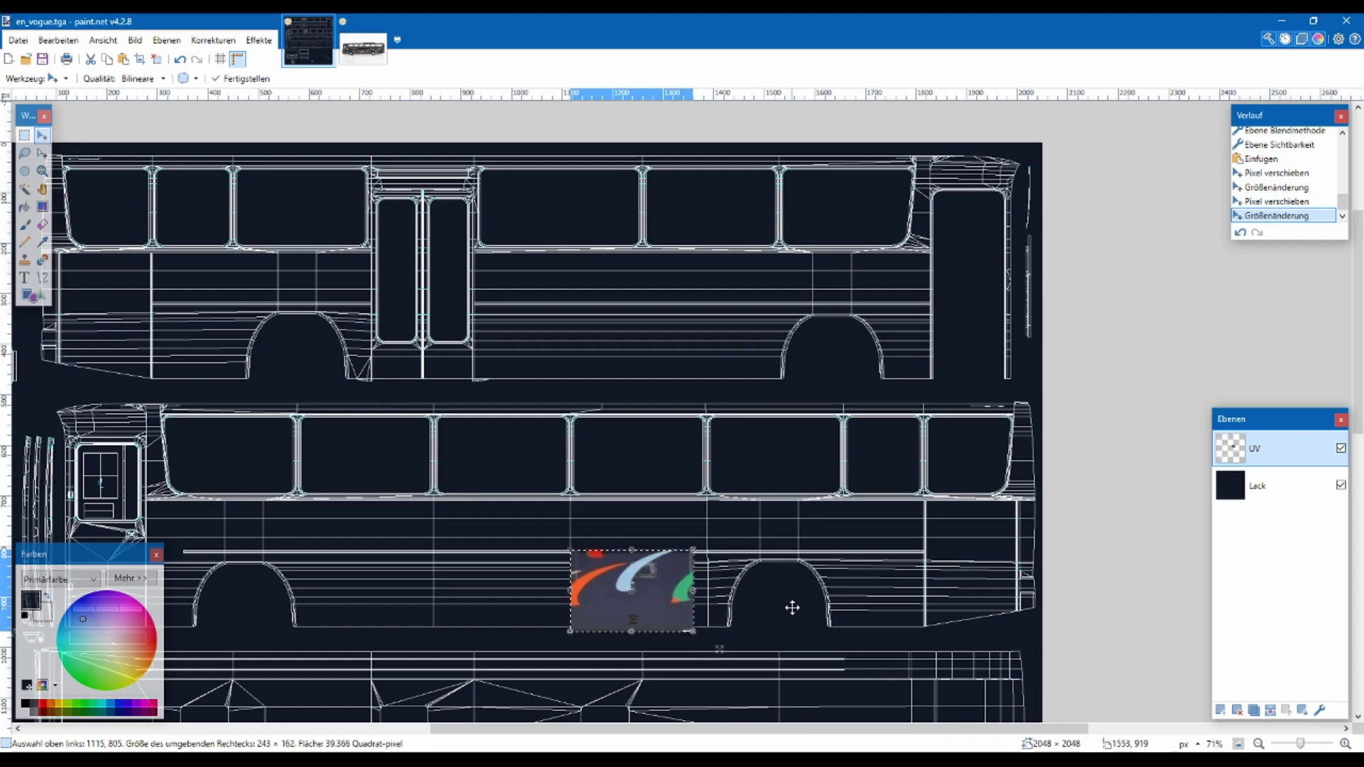
Undo the flap's scaling, moves and paste in en_vogue.tga, keeping the Lack layer visible
key(ctrl+z)
key(ctrl+z)
key(ctrl+z)
key(ctrl+z)
key(ctrl+z)
key(ctrl+z)
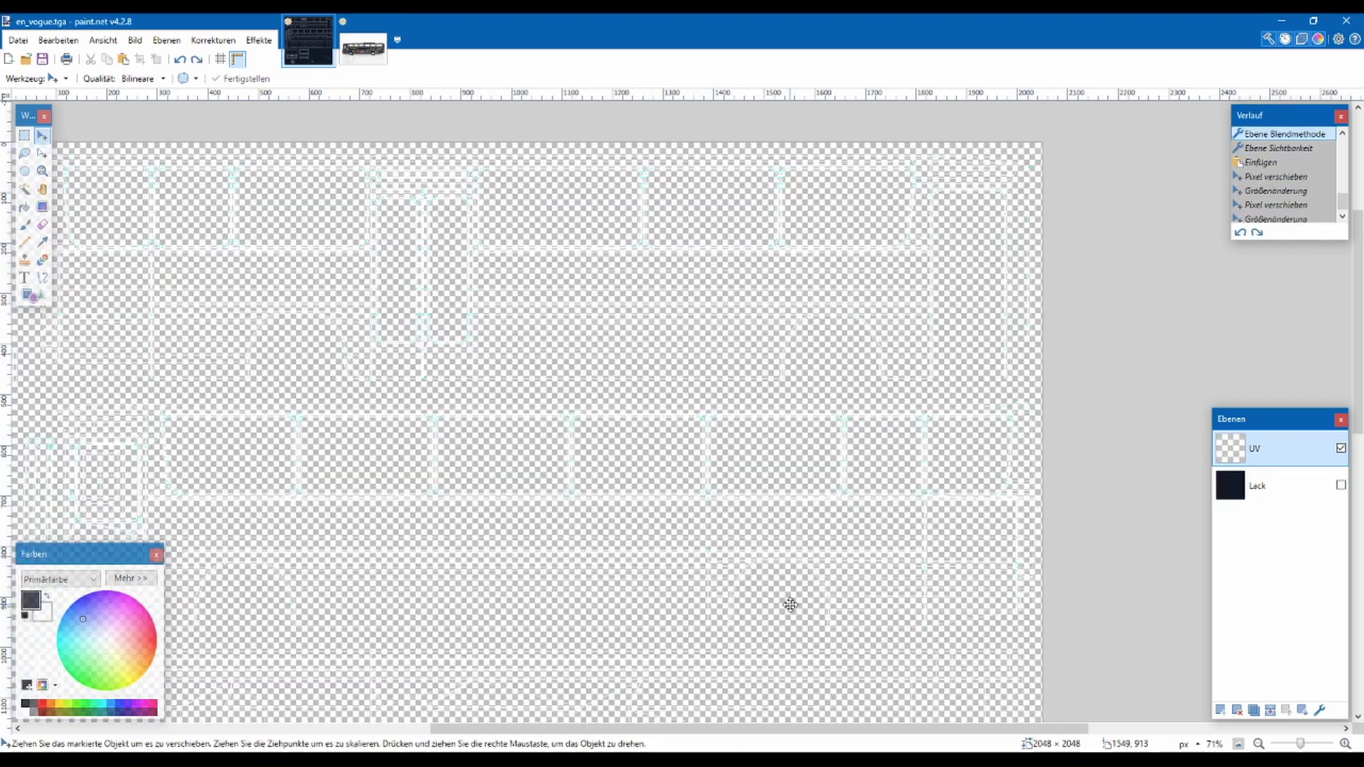
key(ctrl+y)
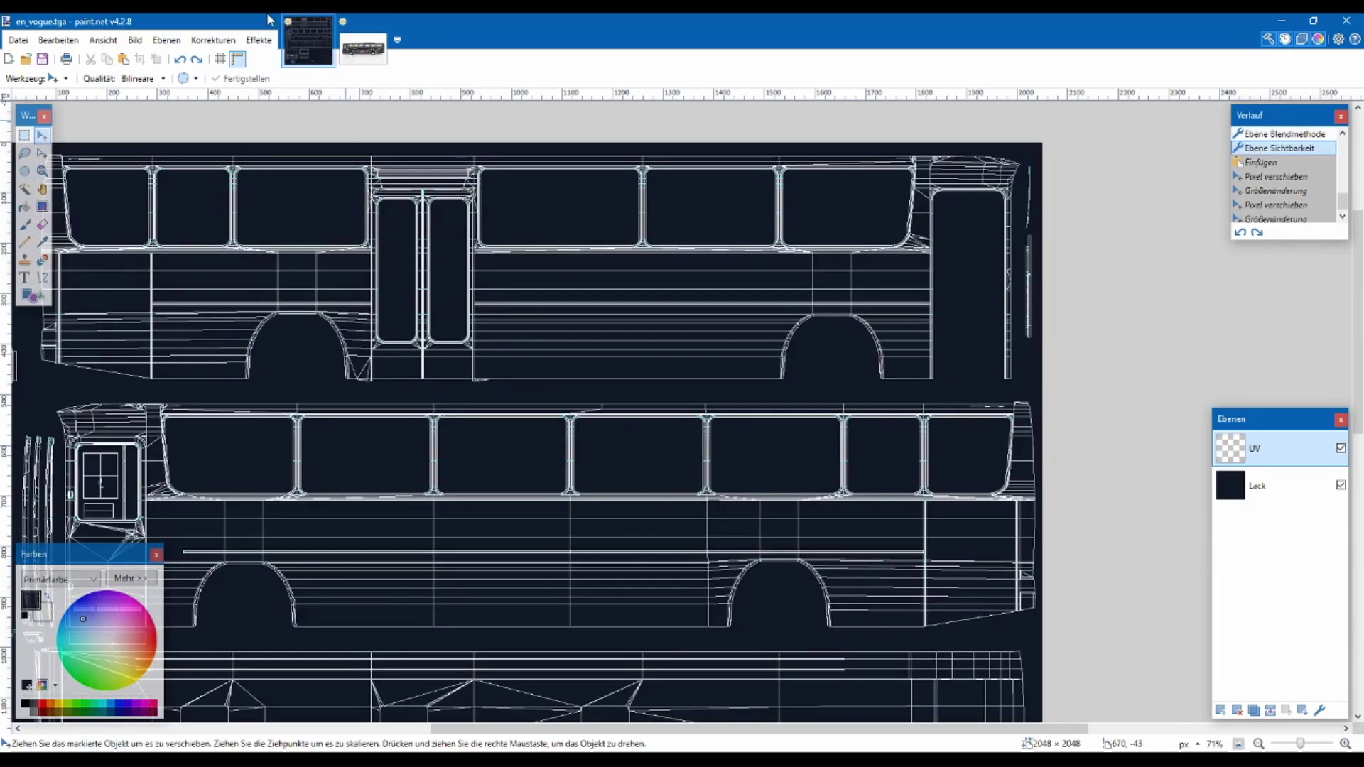
In the side-view photo, clear the selection and resize the whole image to 120 percent
click(353, 48)
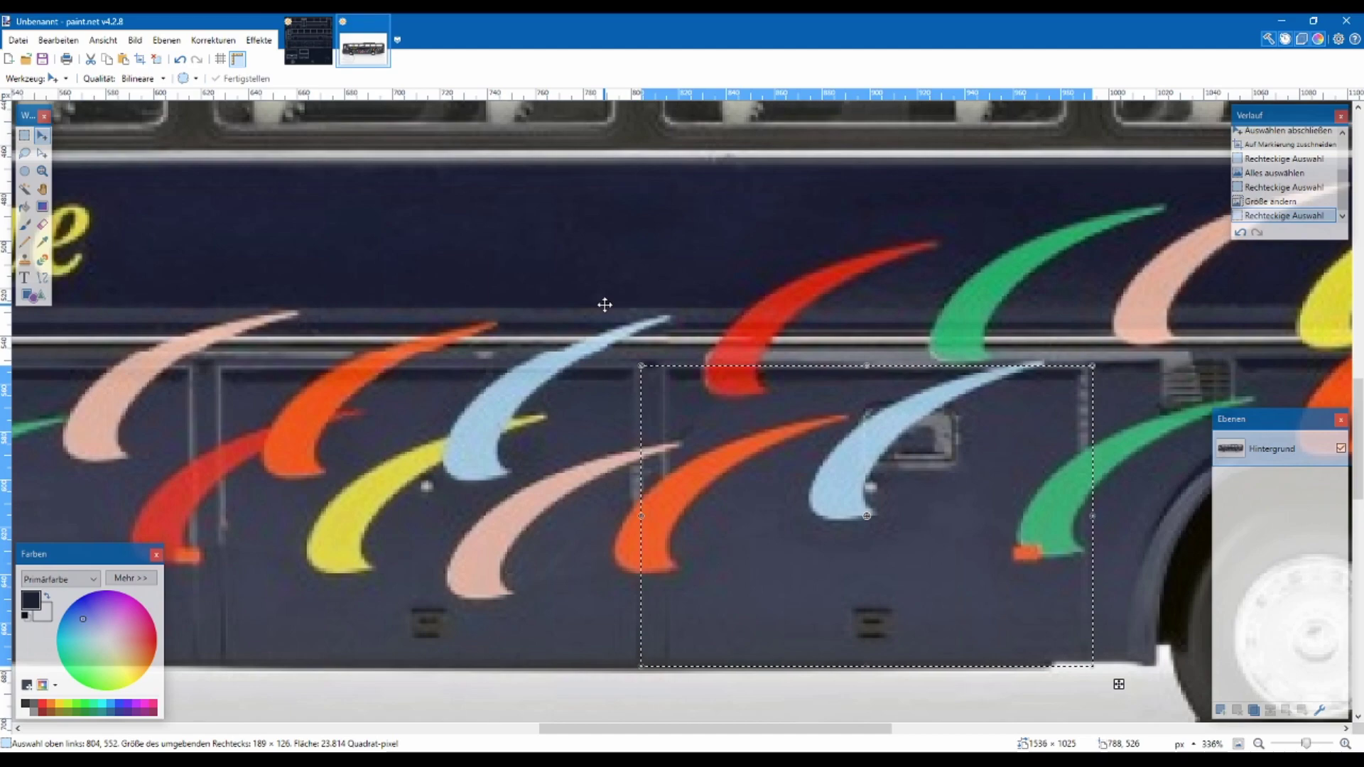
scroll(605, 304, down, 2)
click(24, 135)
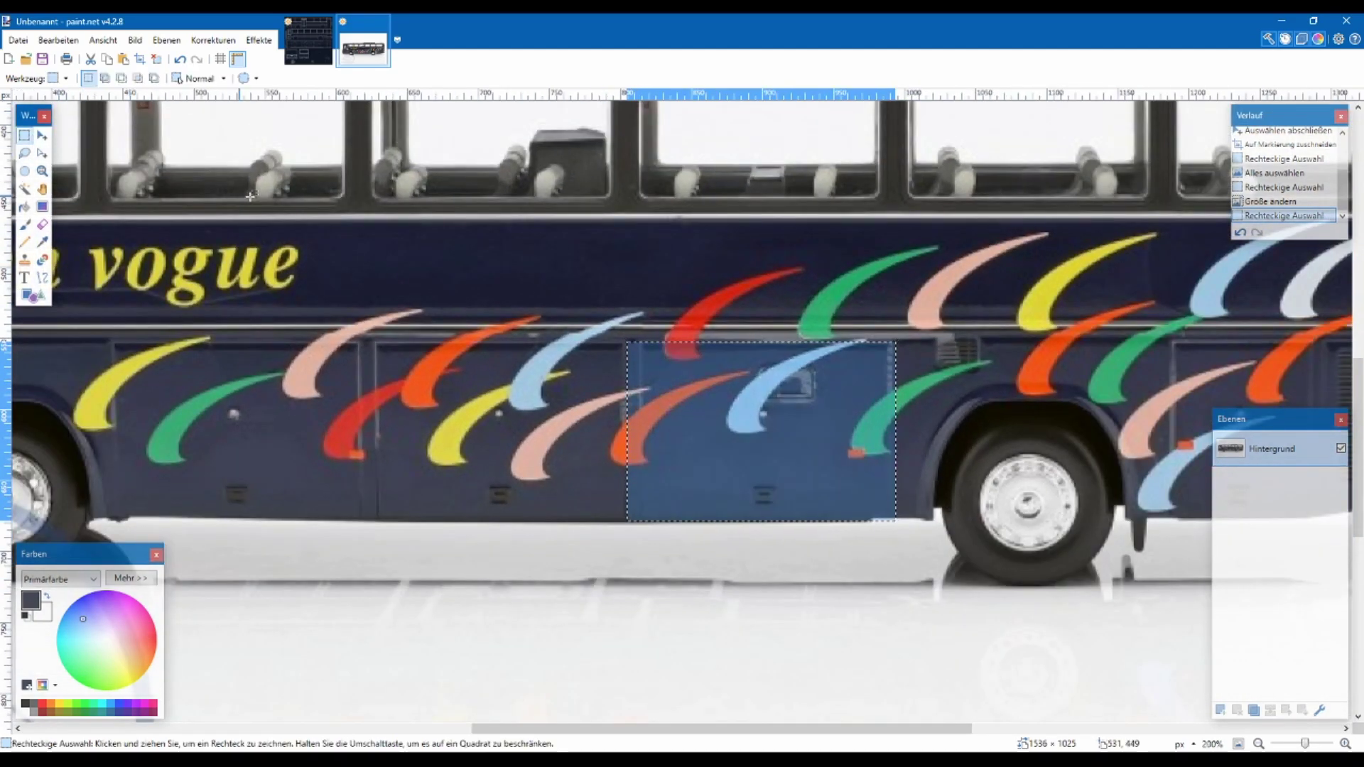
click(256, 199)
key(ctrl+r)
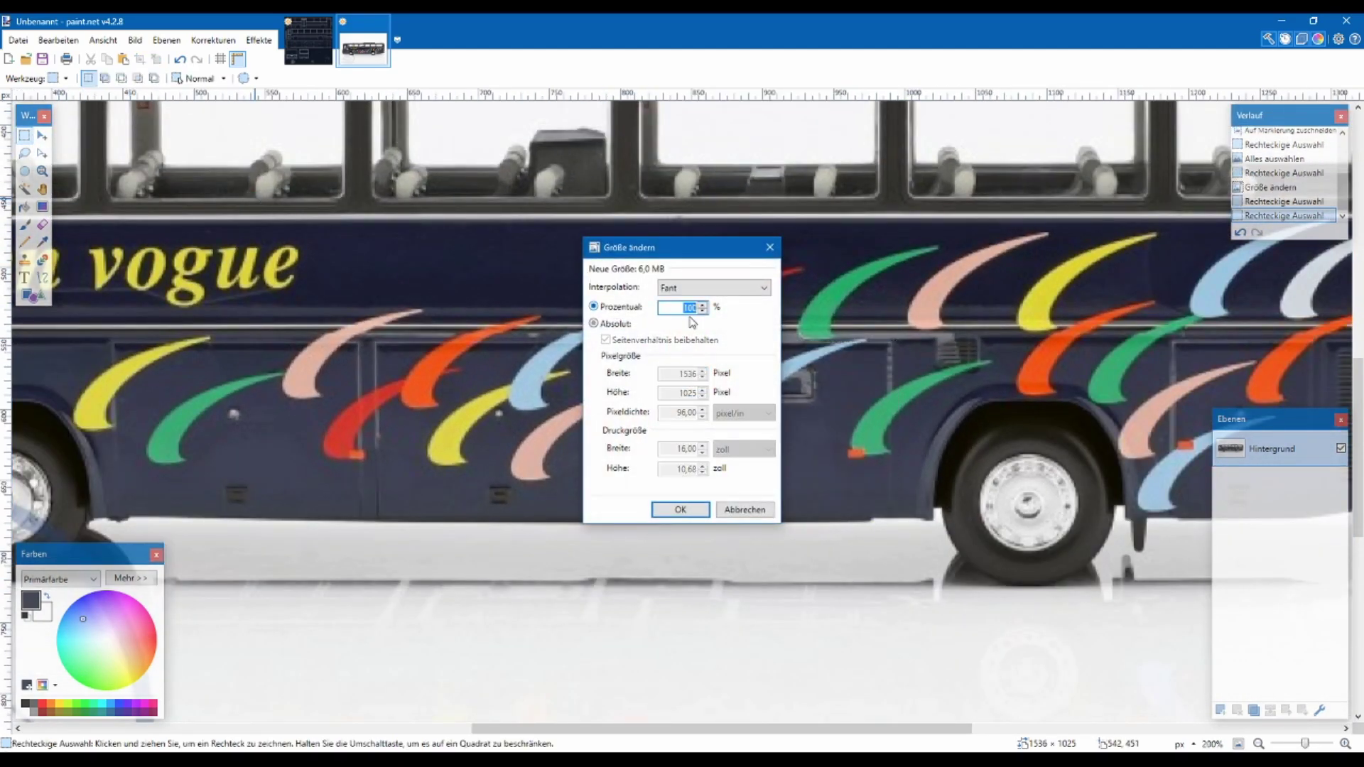
text(120)
key(Return)
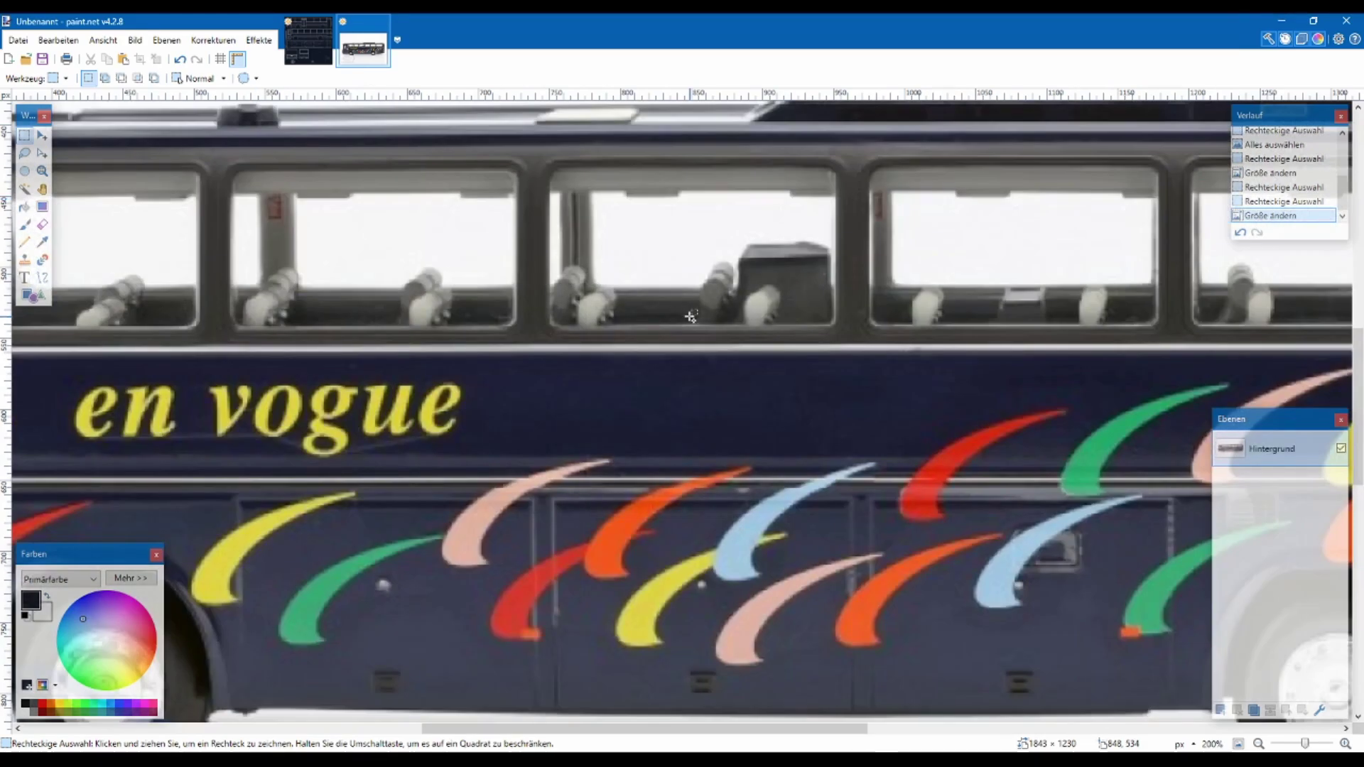
Test the photo's scale by pasting its middle flap onto the en_vogue.tga wireframe ahead of the rear wheel, and undo the paste
scroll(713, 451, down, 3)
drag(603, 476, 805, 623)
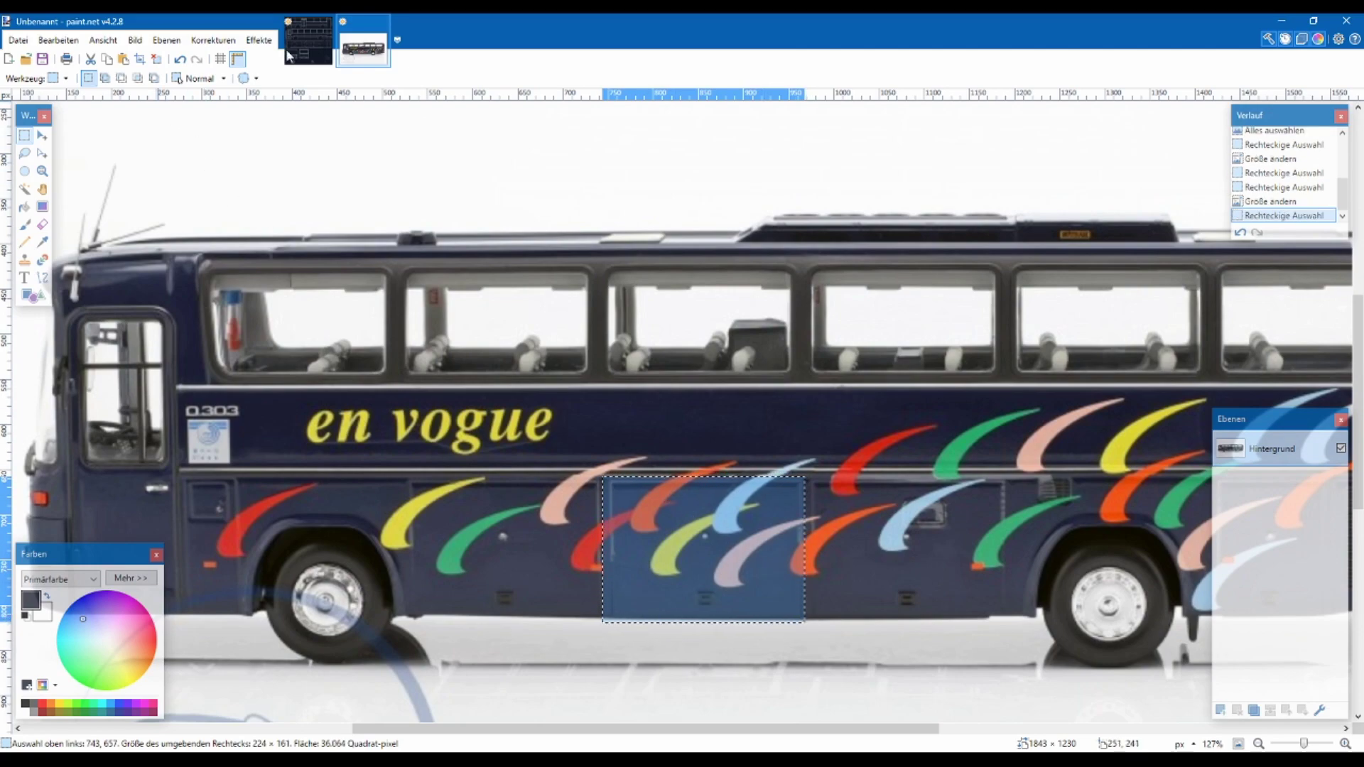
key(ctrl+c)
click(307, 41)
key(ctrl+v)
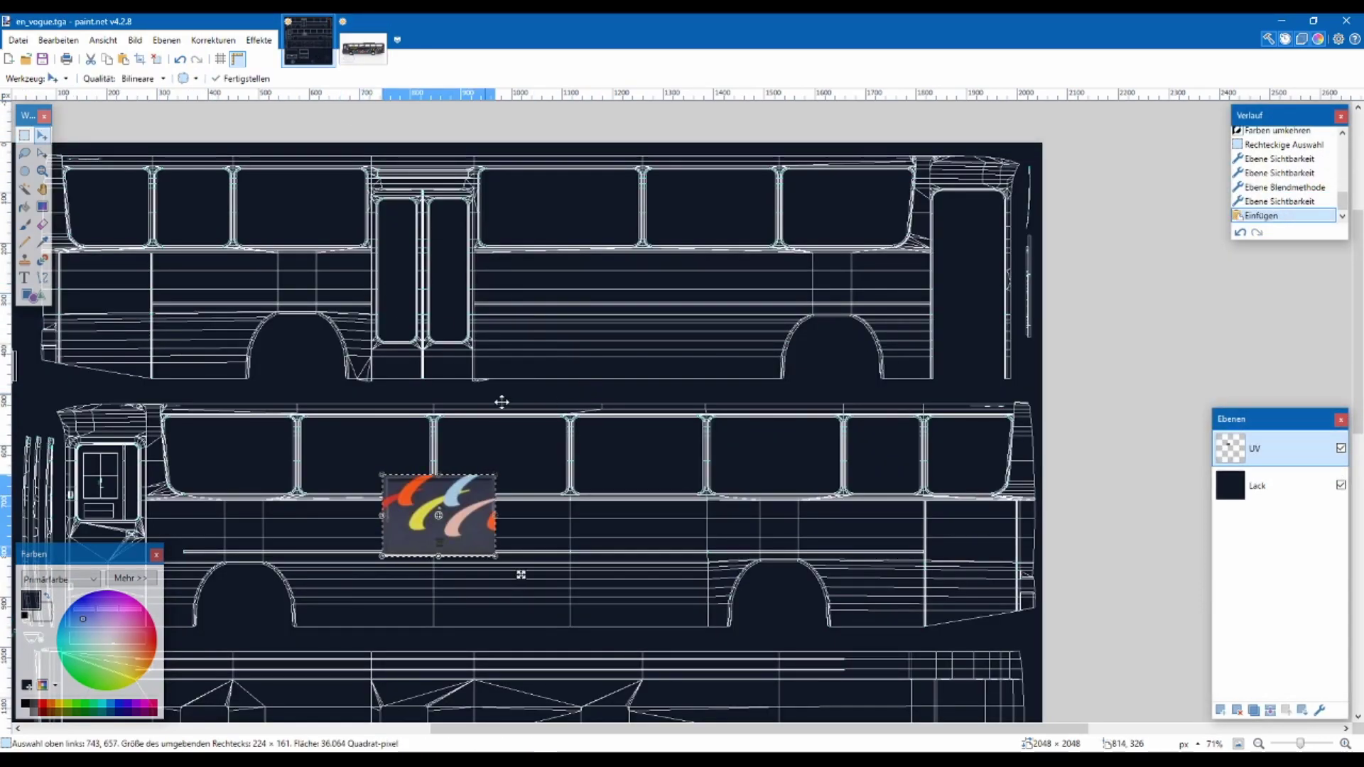
drag(474, 535, 661, 609)
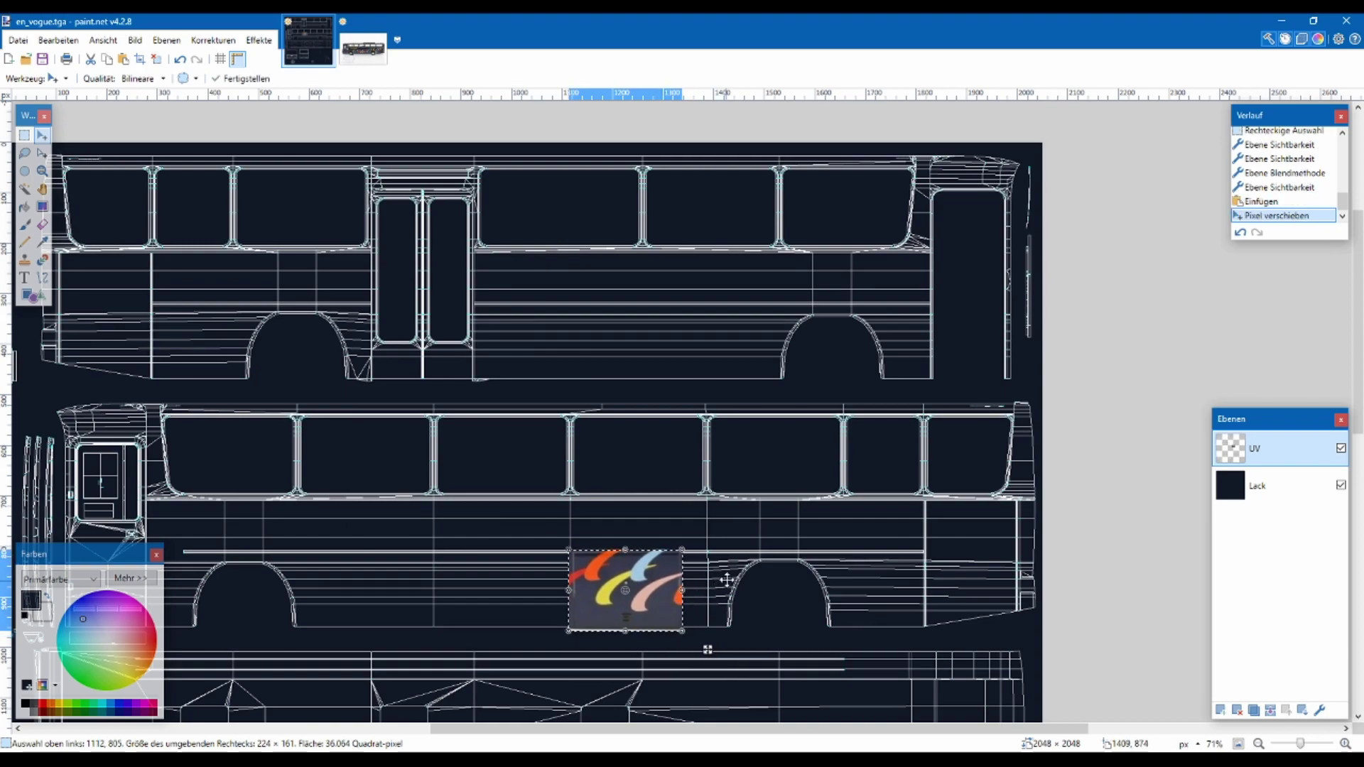
key(ctrl+z)
key(ctrl+z)
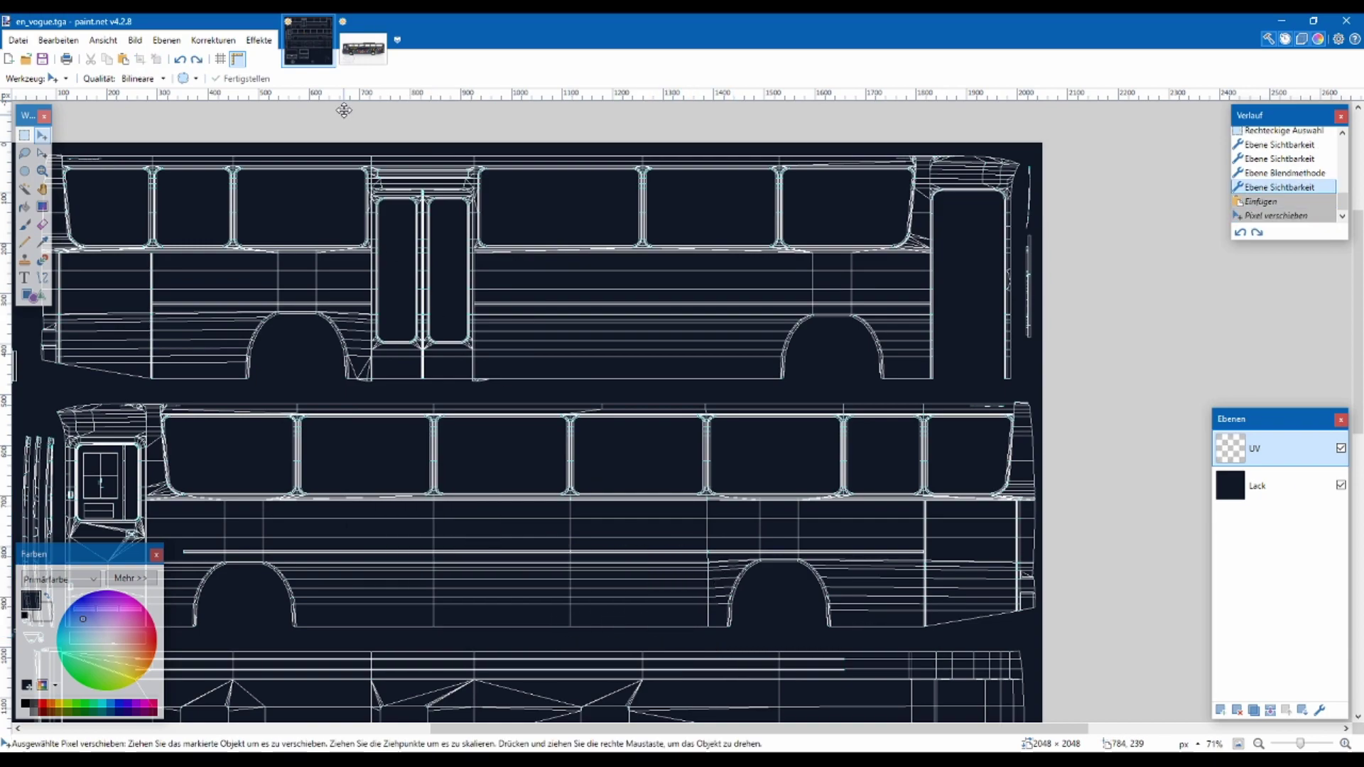
Back in the side-view photo, replace the flap selection with a Magic Wand selection of the lower orange swoosh at 49% tolerance
key(ctrl+Tab)
click(25, 135)
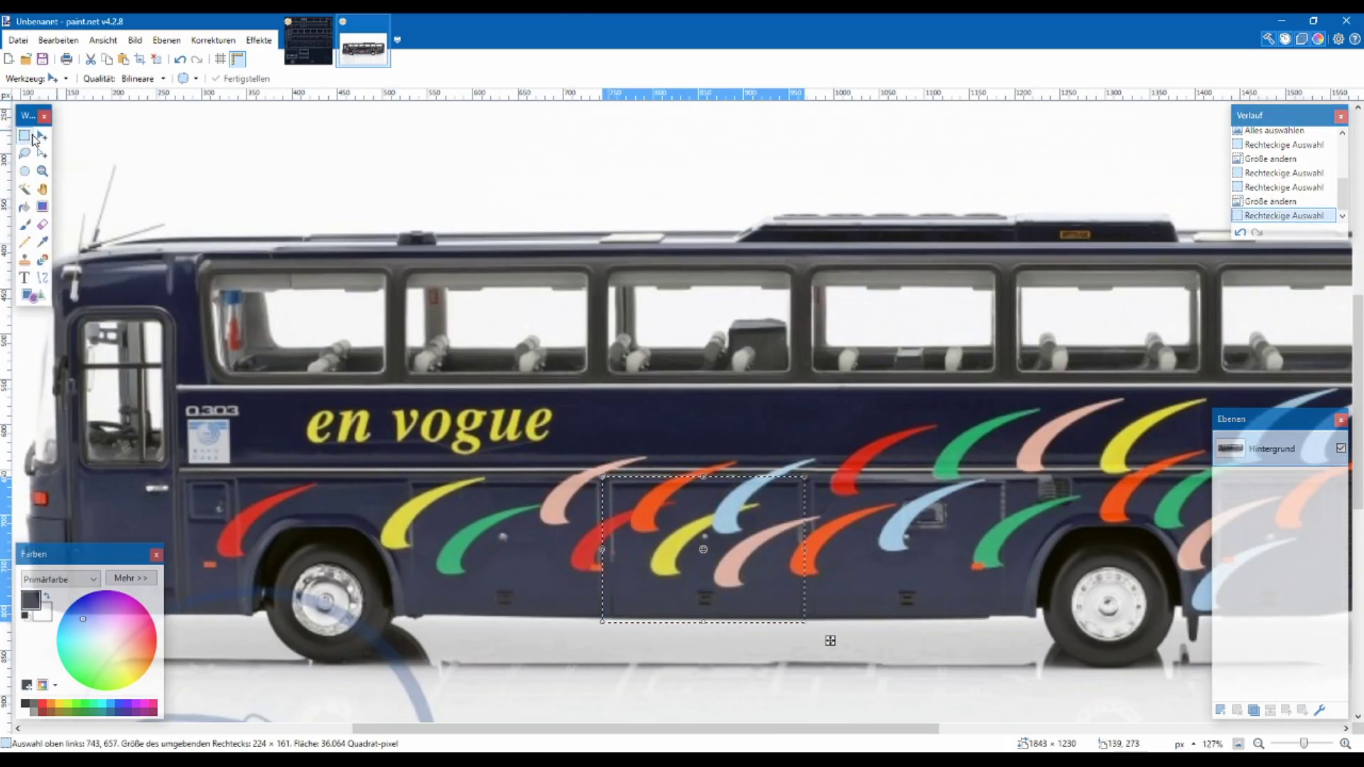
click(859, 490)
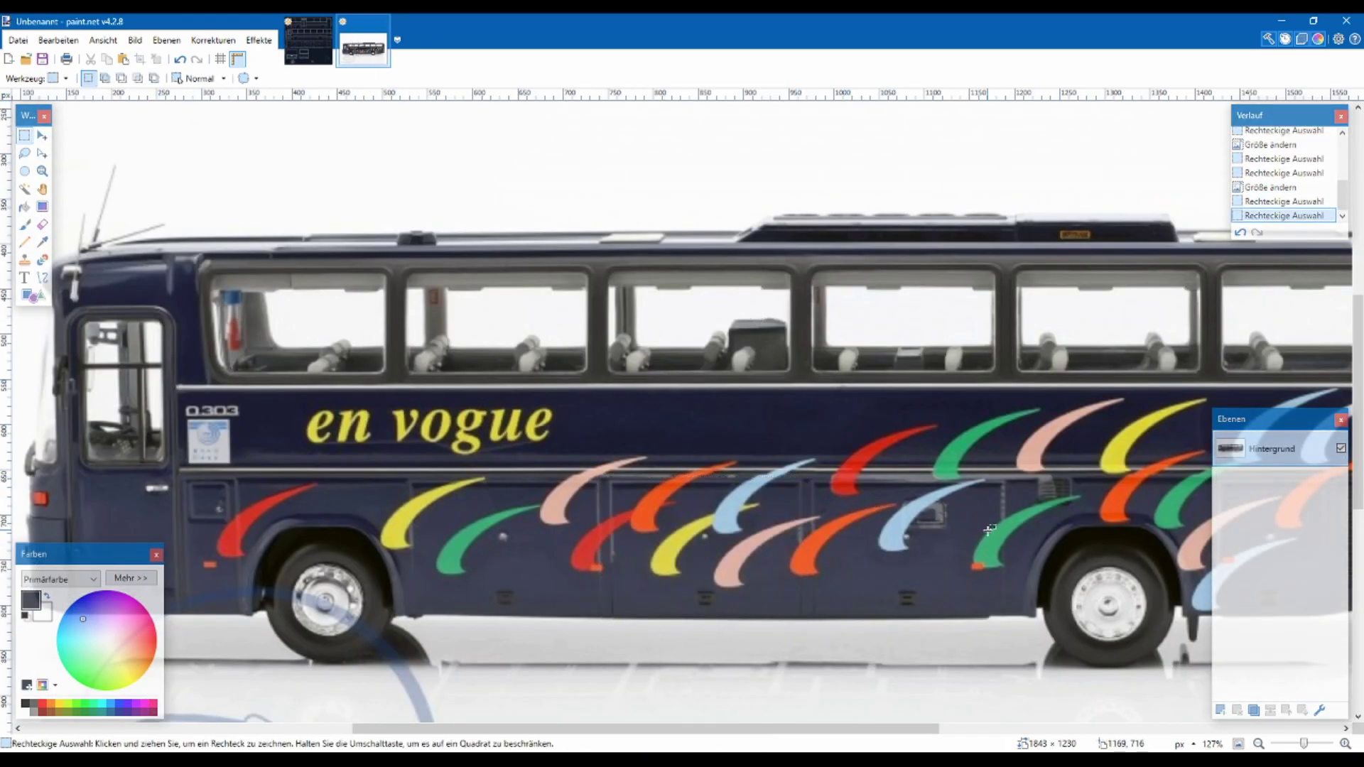
scroll(829, 569, up, 7)
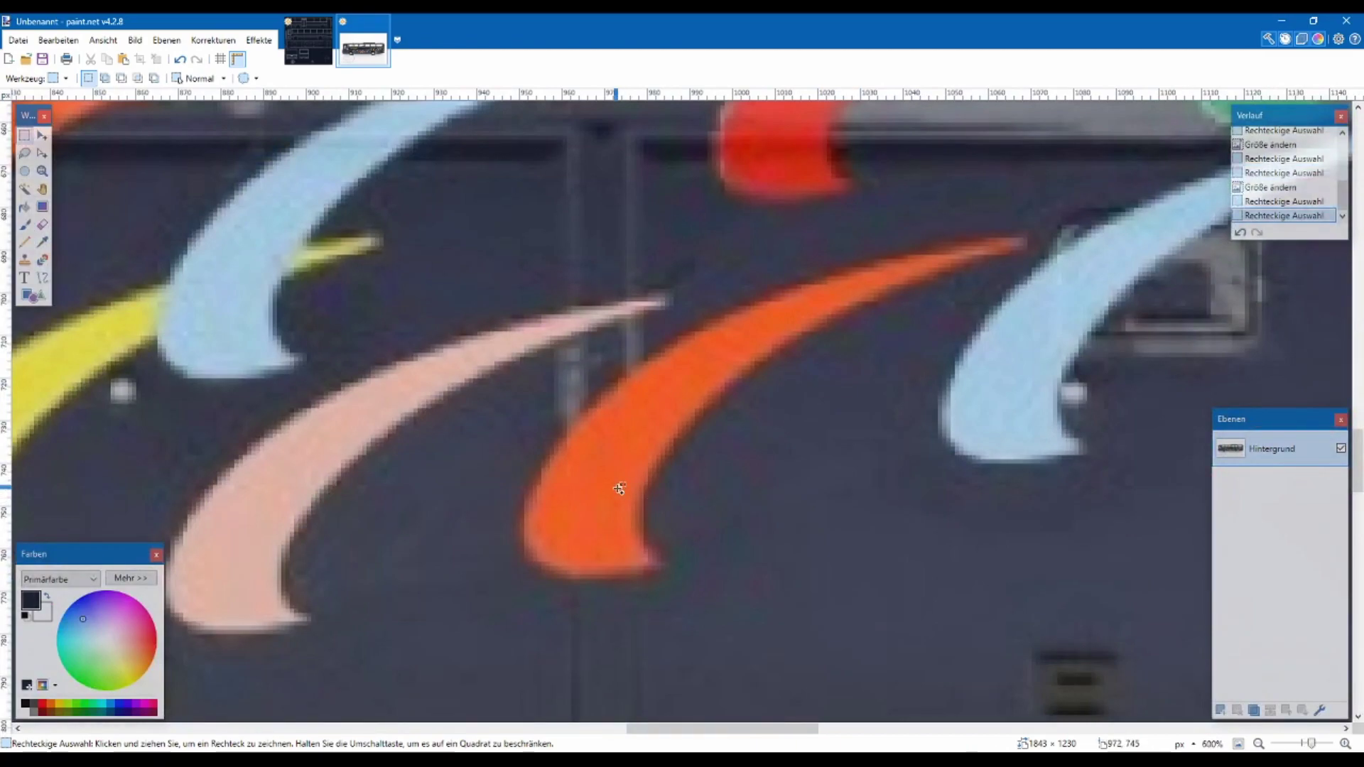
scroll(619, 488, up, 1)
scroll(654, 513, down, 2)
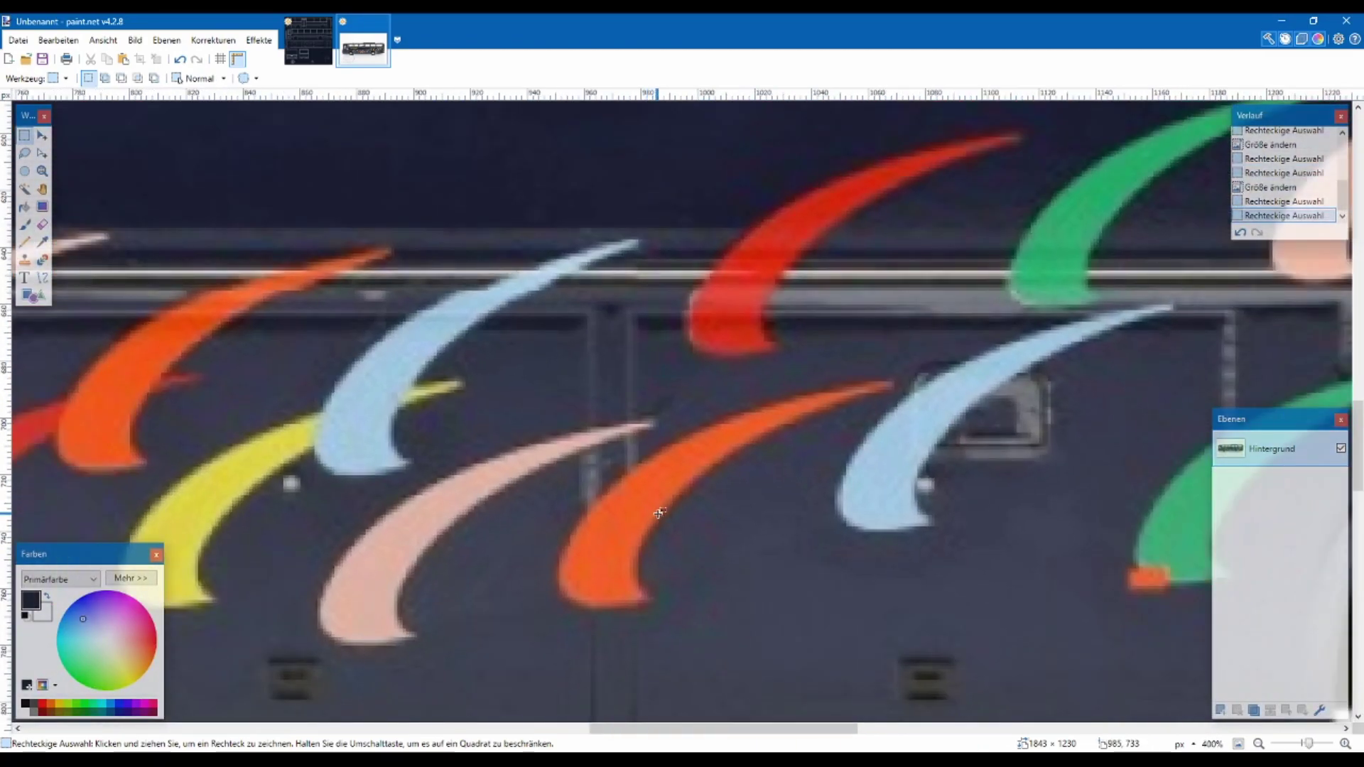
click(25, 188)
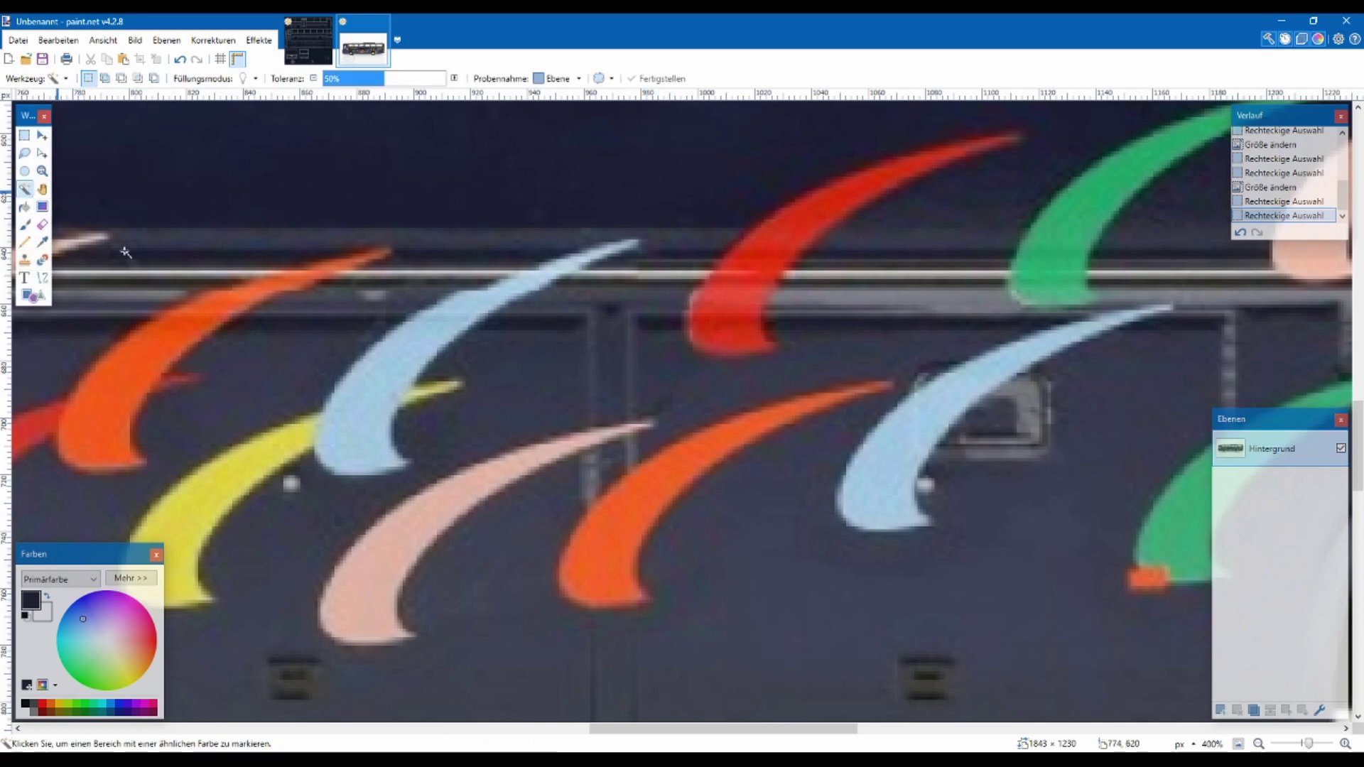
click(614, 512)
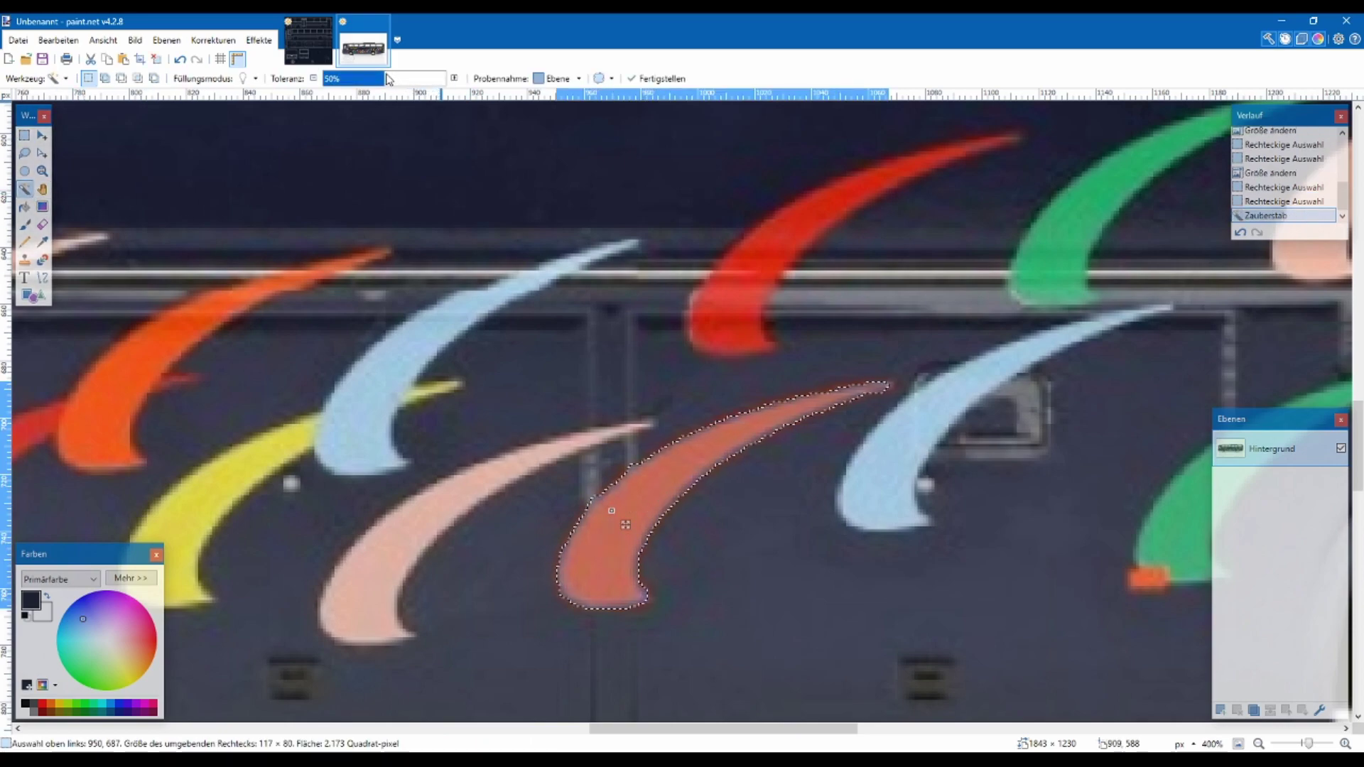
drag(386, 80, 384, 86)
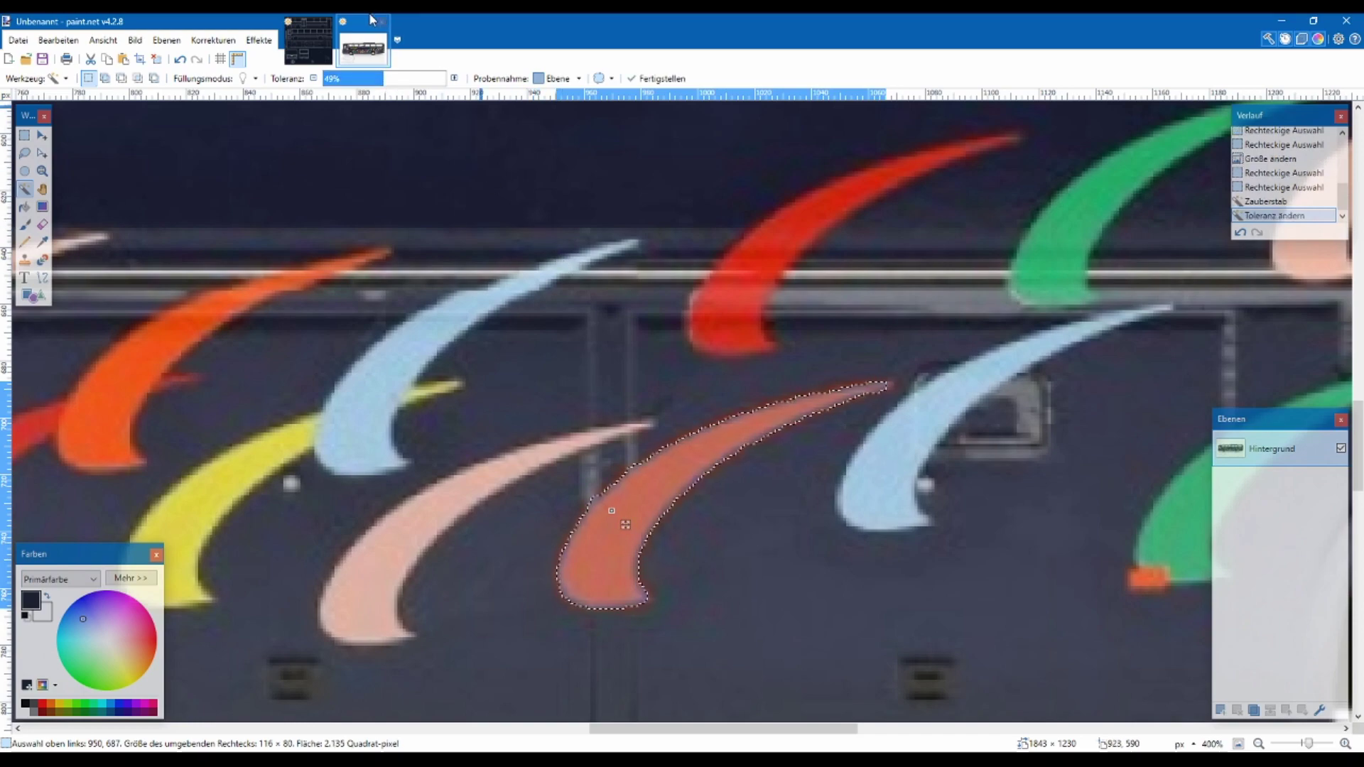
Switch to en_vogue.tga and add a new layer directly above the Lack layer
click(307, 40)
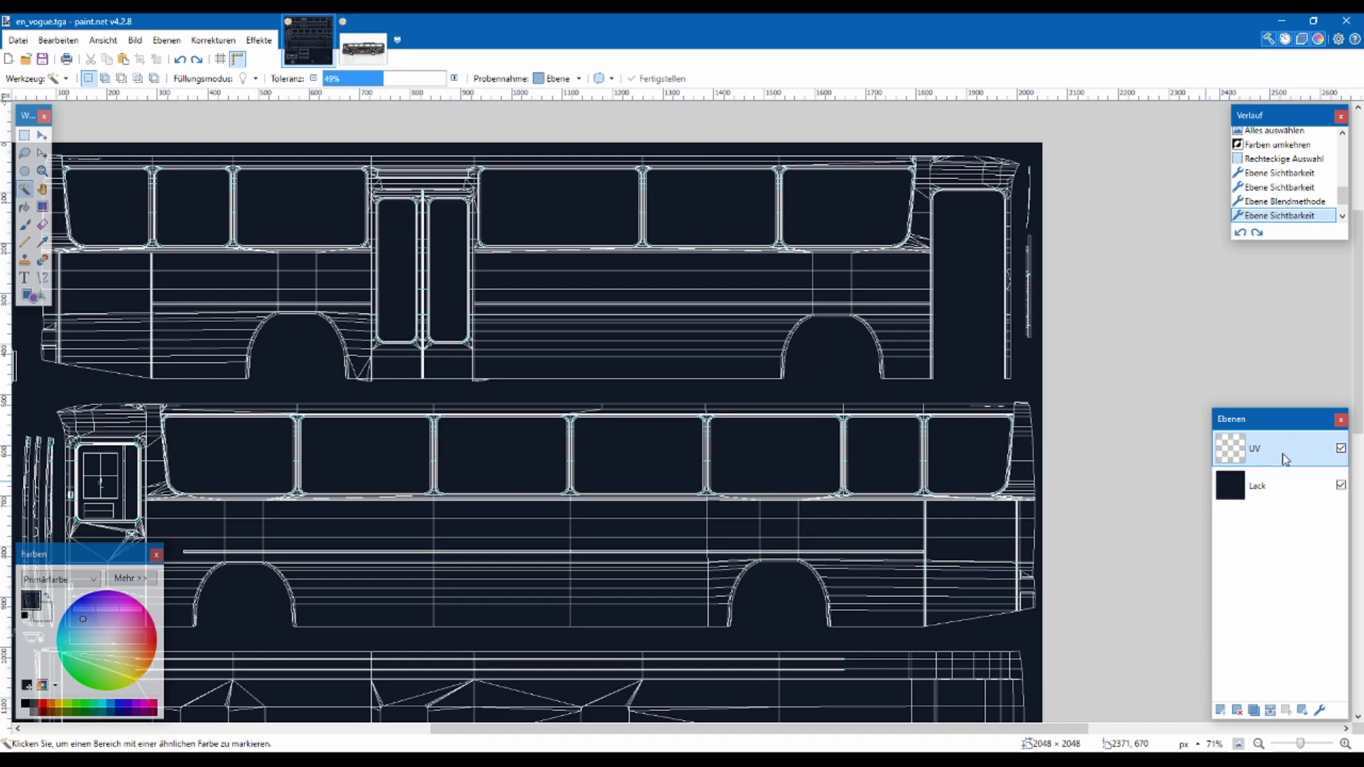
click(1283, 481)
click(1220, 710)
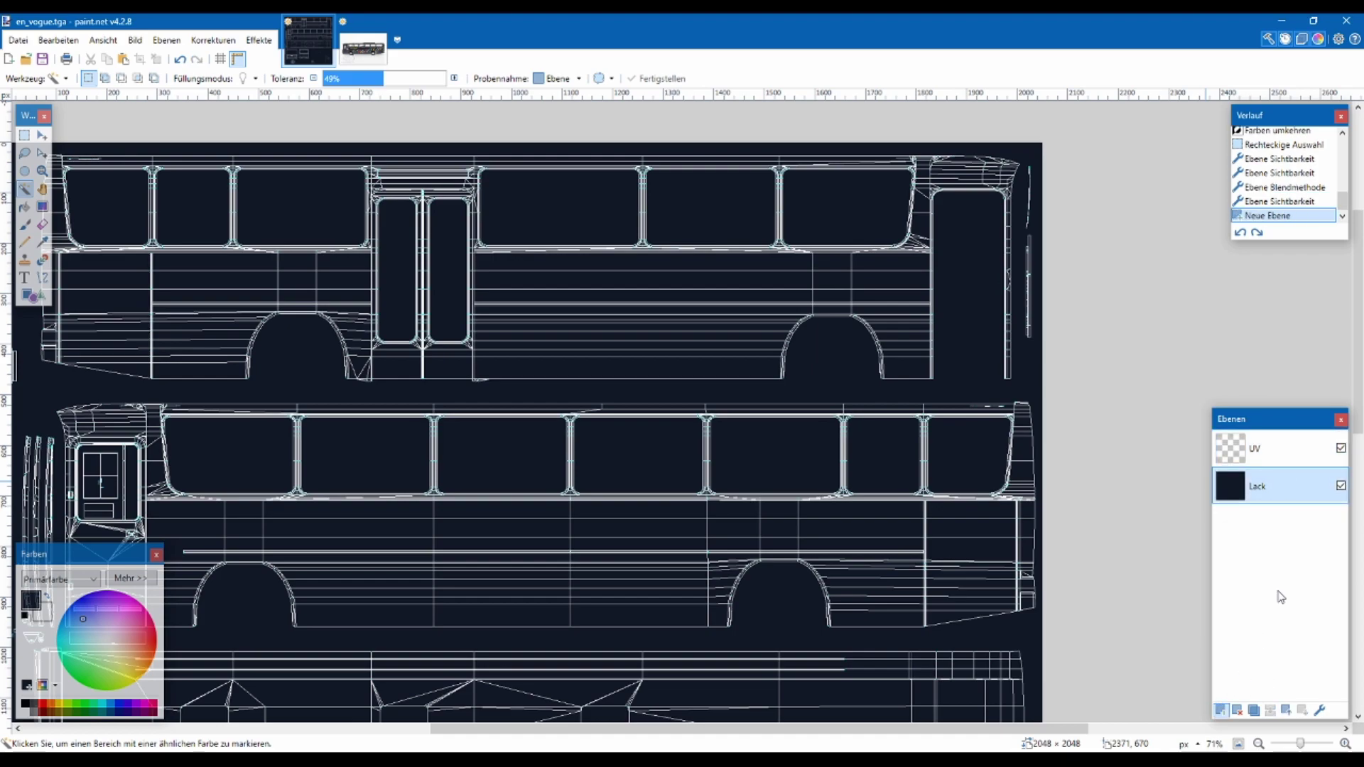
Rename the new layer above Lack to "Aufkleber"
double_click(1262, 497)
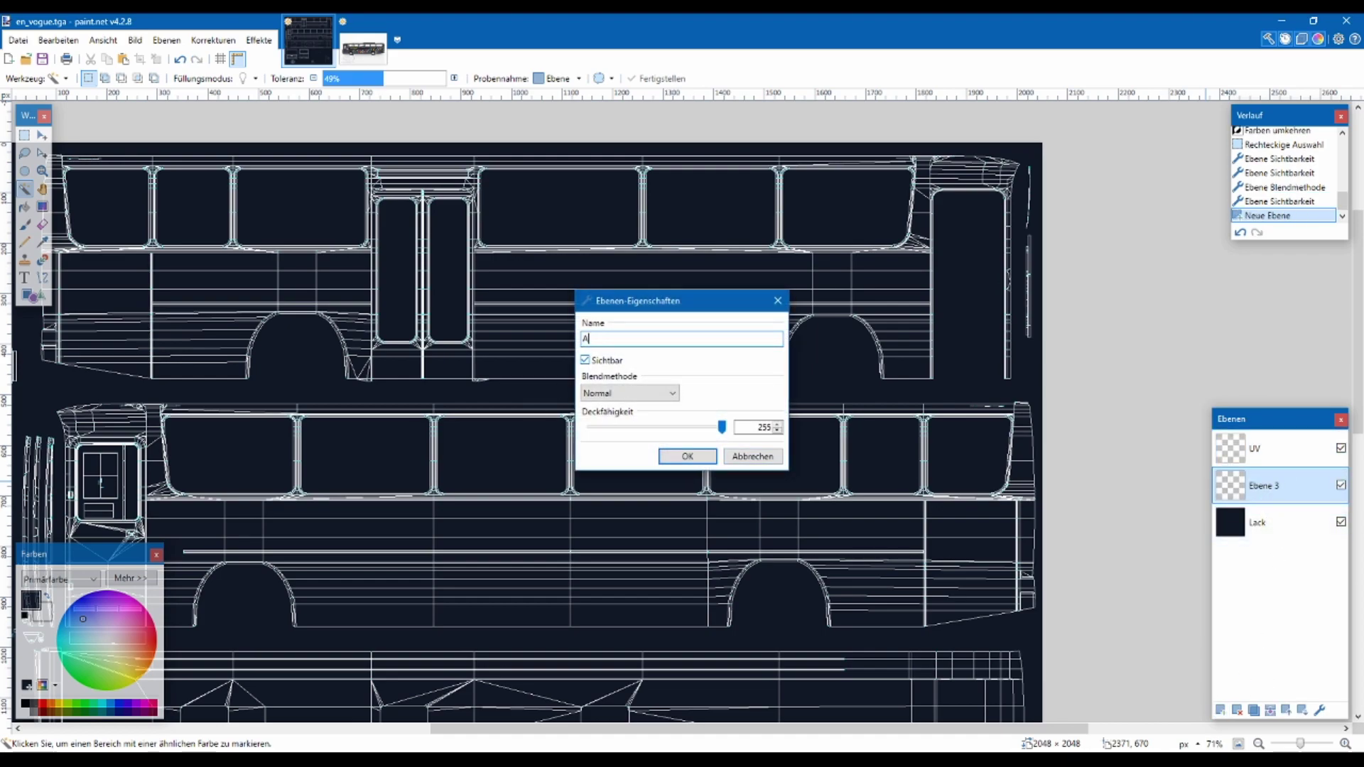
text(Aufkleber)
key(Return)
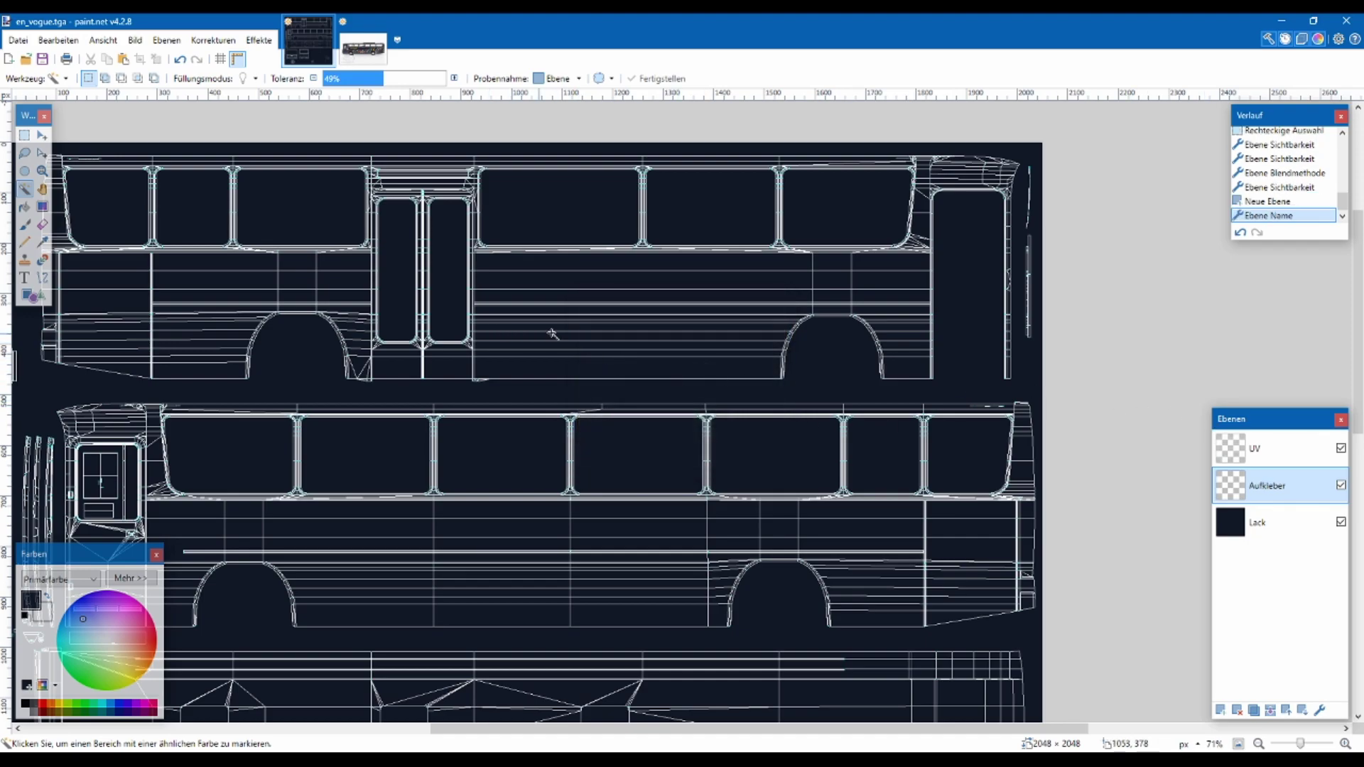
Compare the swooshes in the side-view photo with the reference bus photos in the browser, and return to en_vogue.tga
click(355, 49)
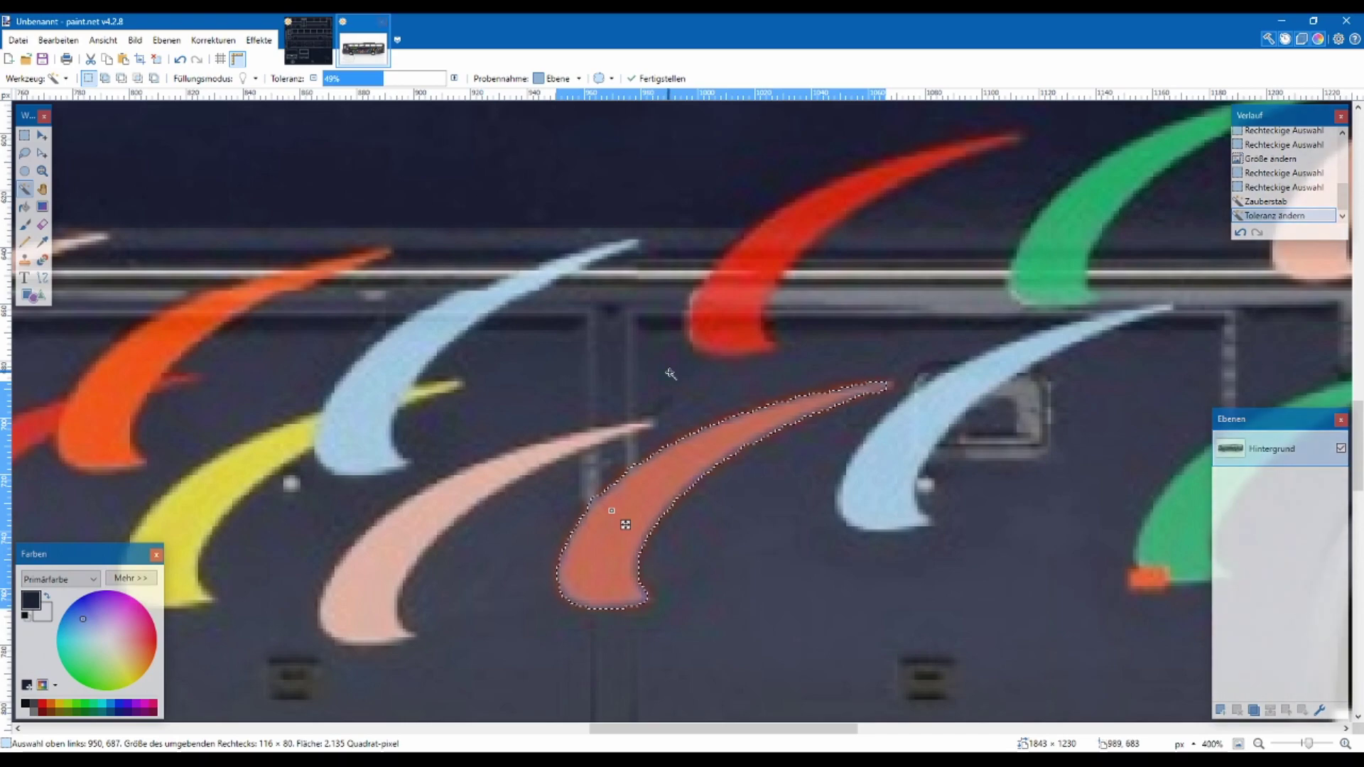
scroll(640, 497, down, 3)
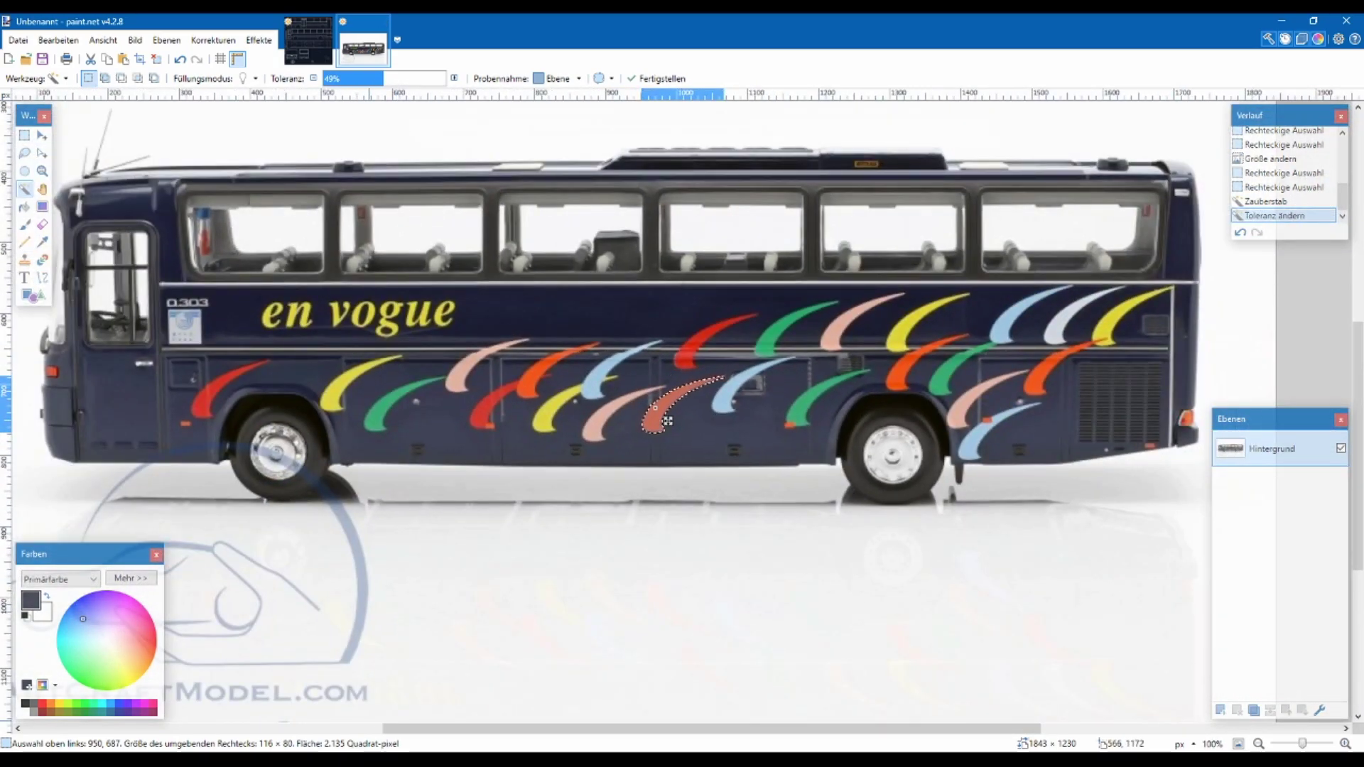
key(alt+Tab)
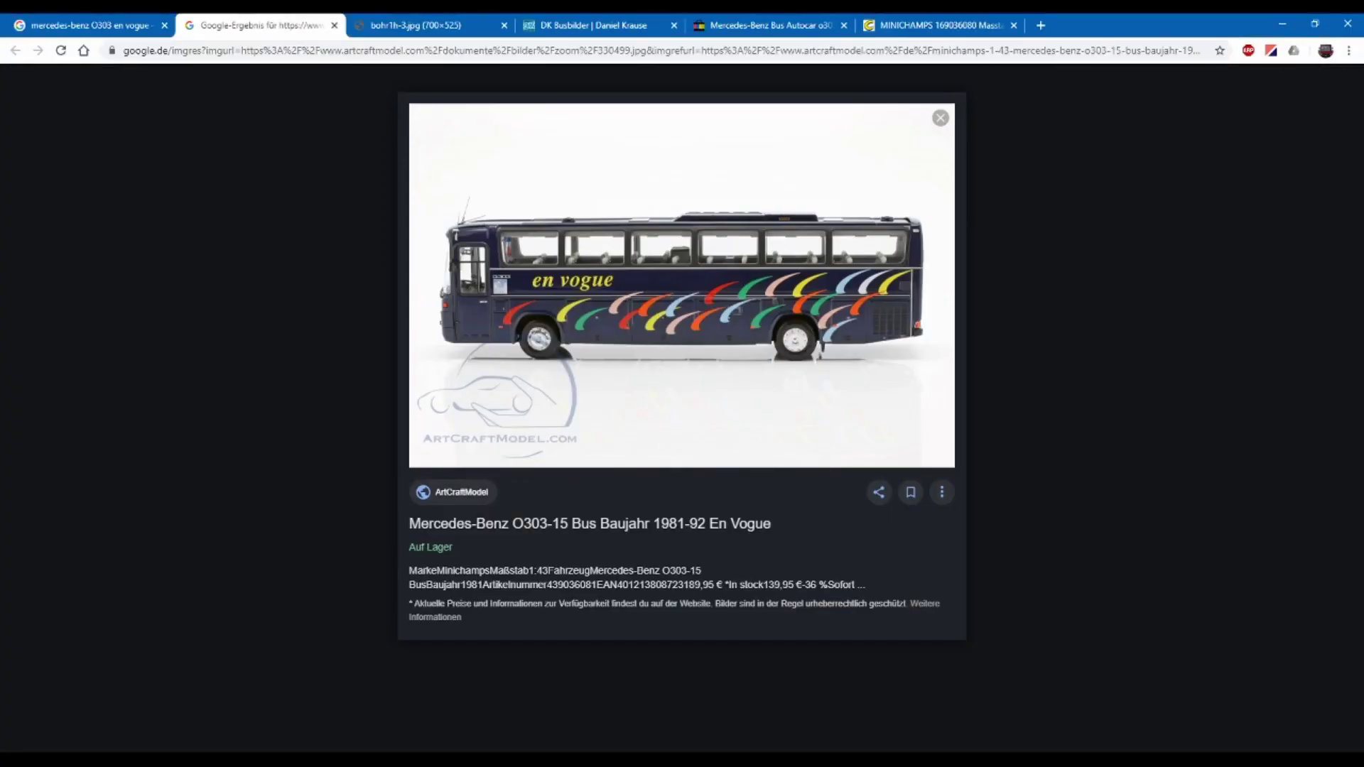
click(455, 19)
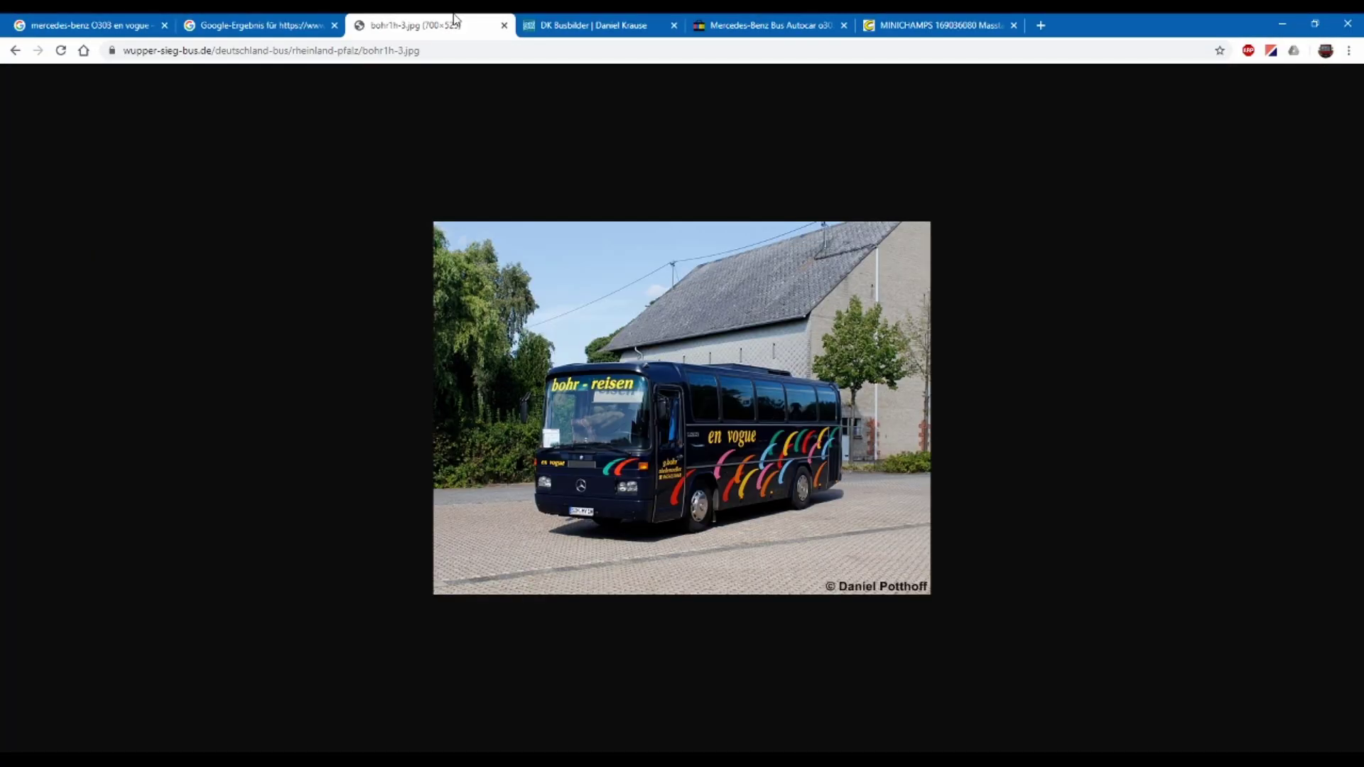
click(552, 19)
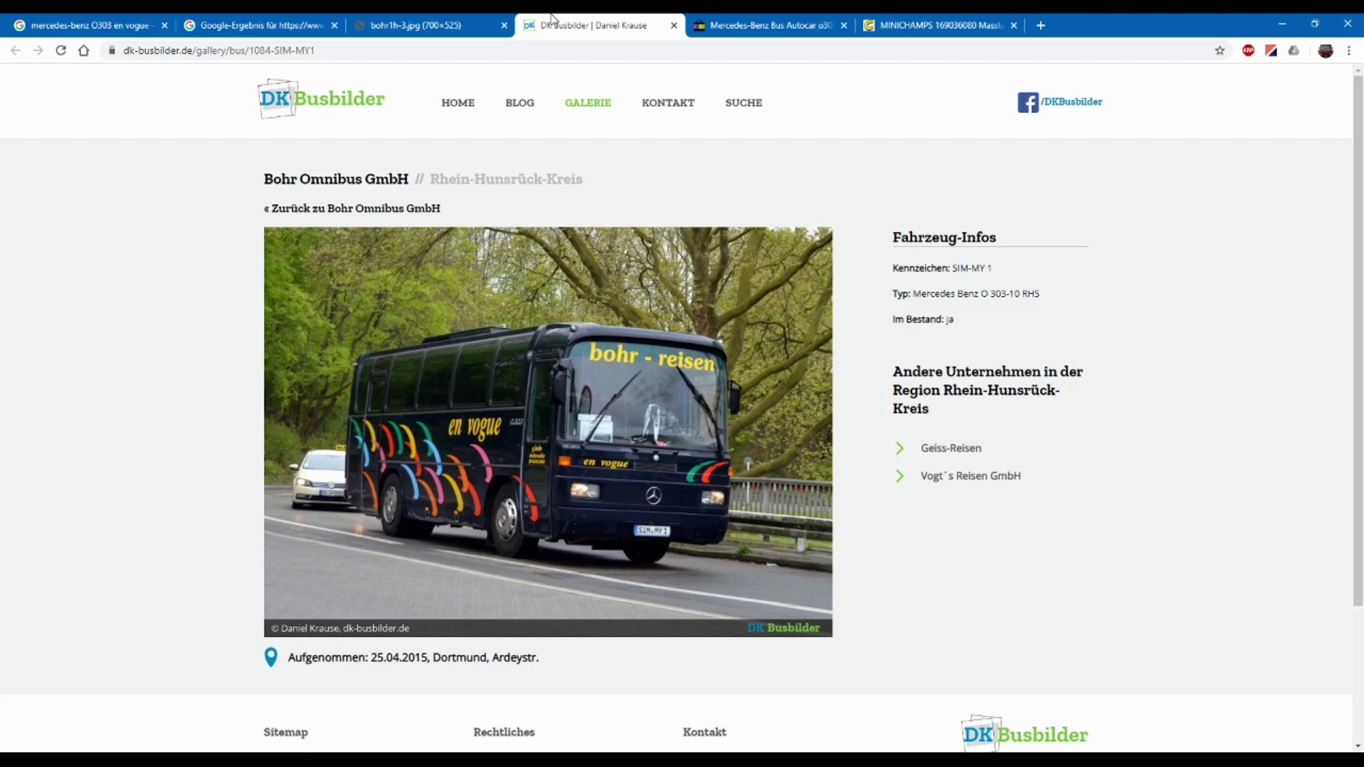
click(305, 25)
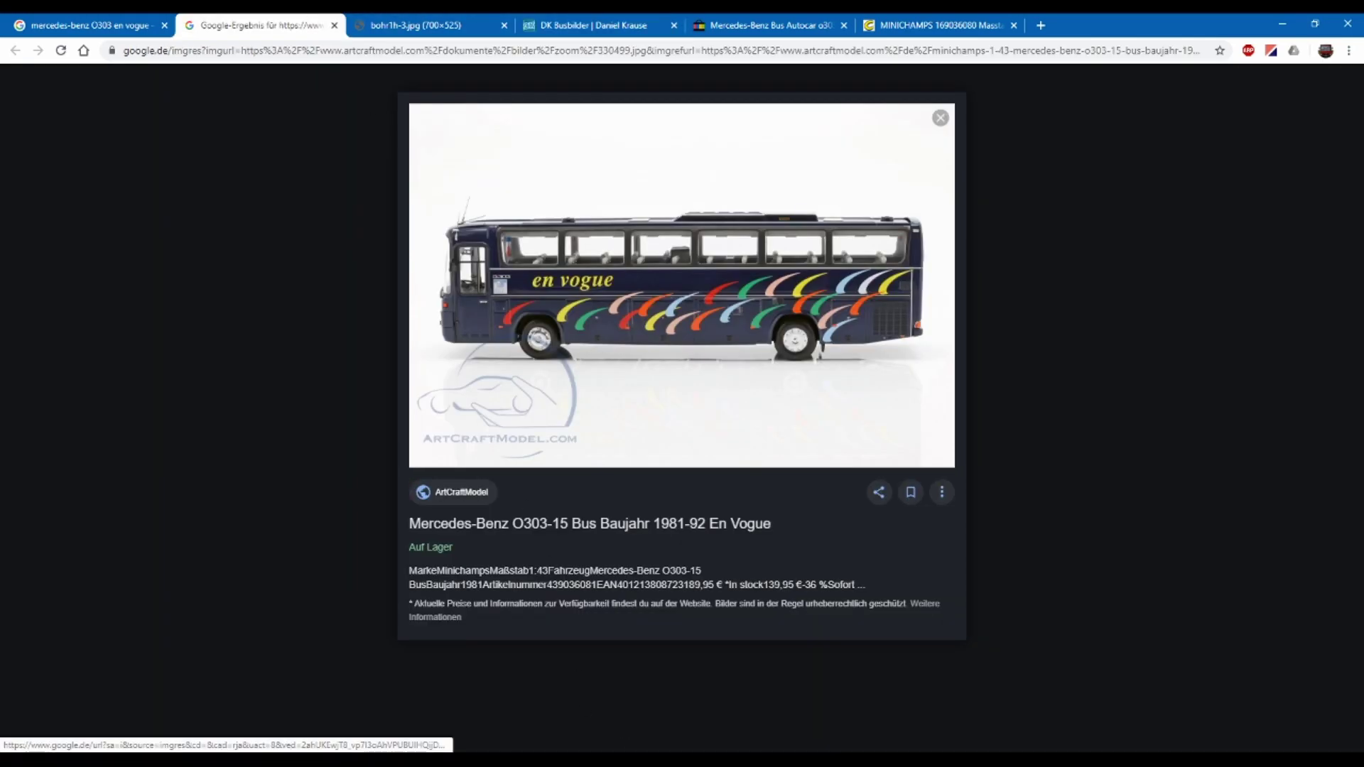
mouse_move(768, 760)
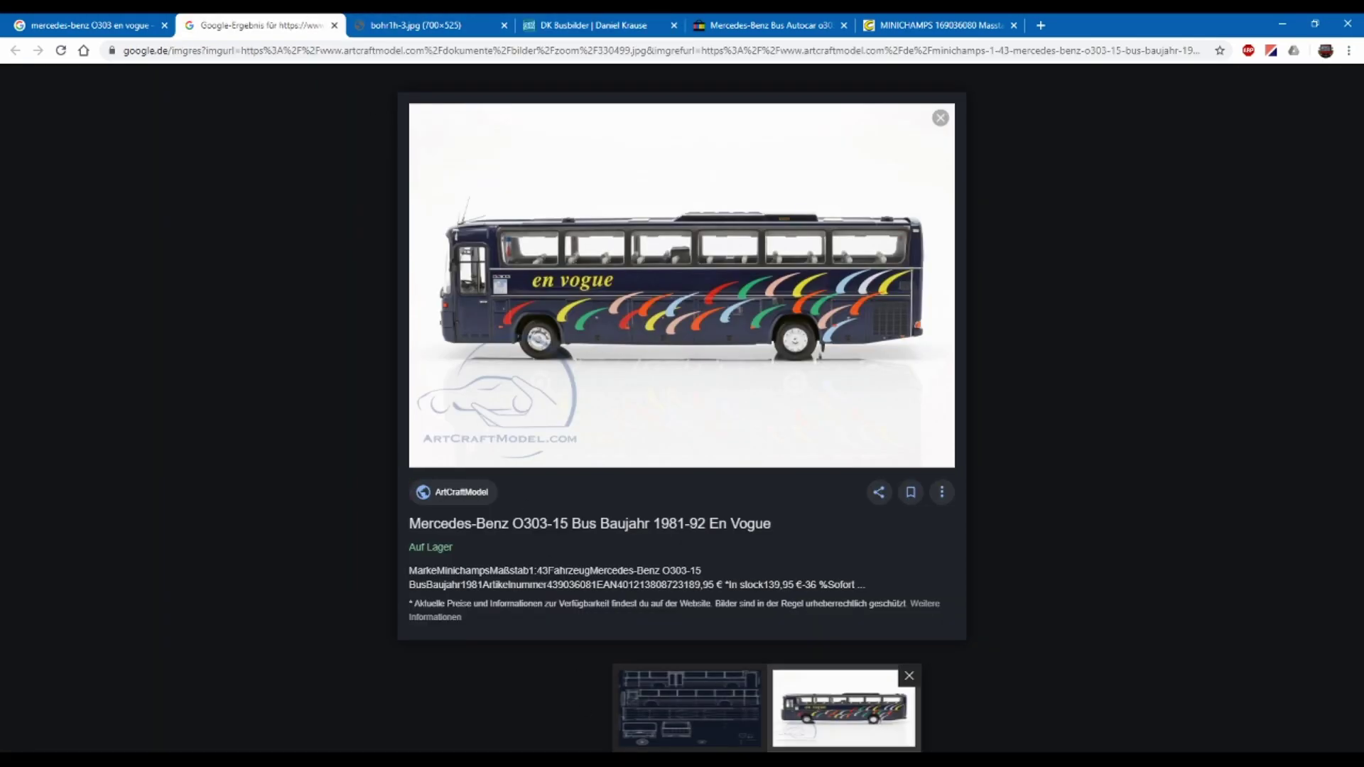
click(809, 732)
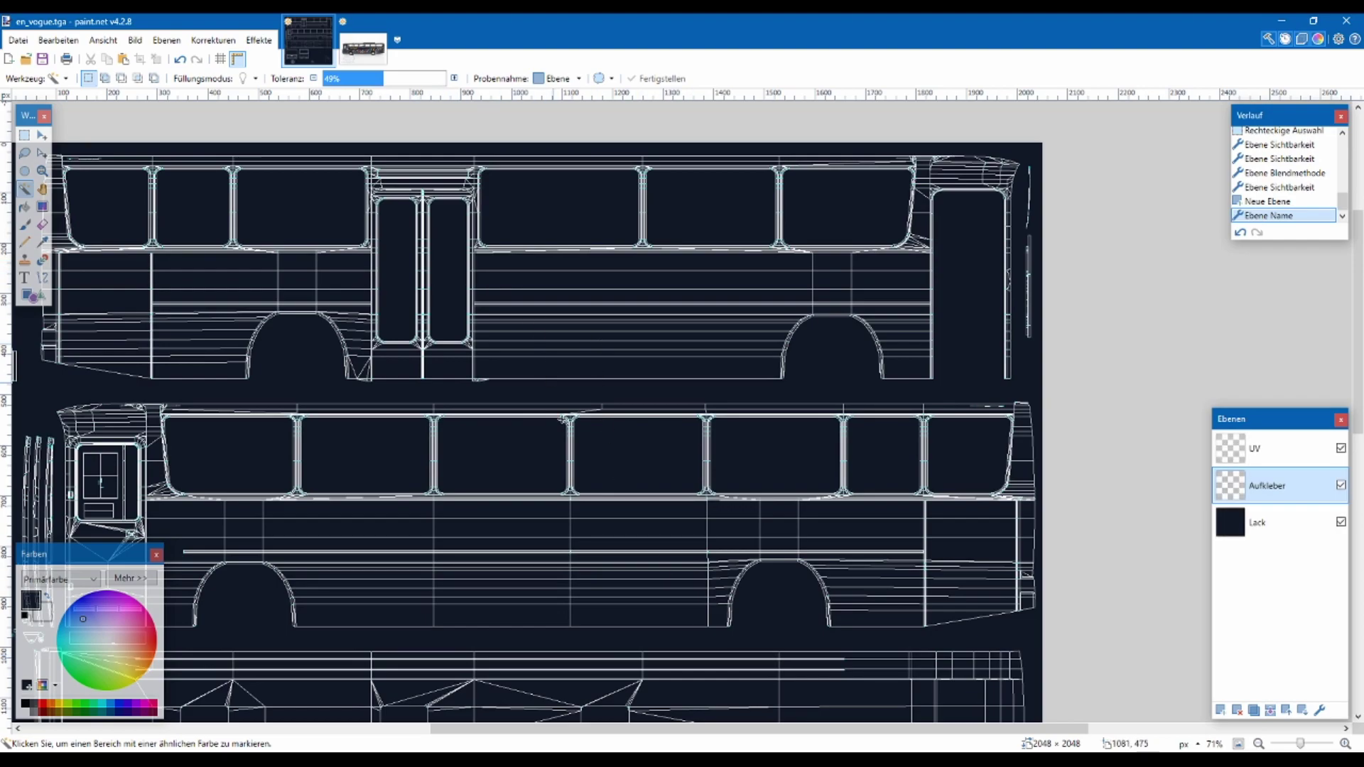
Try pasting the orange swoosh onto the Aufkleber layer and placing it ahead of the rear wheel arch, and undo the placement
scroll(579, 590, up, 2)
key(ctrl+v)
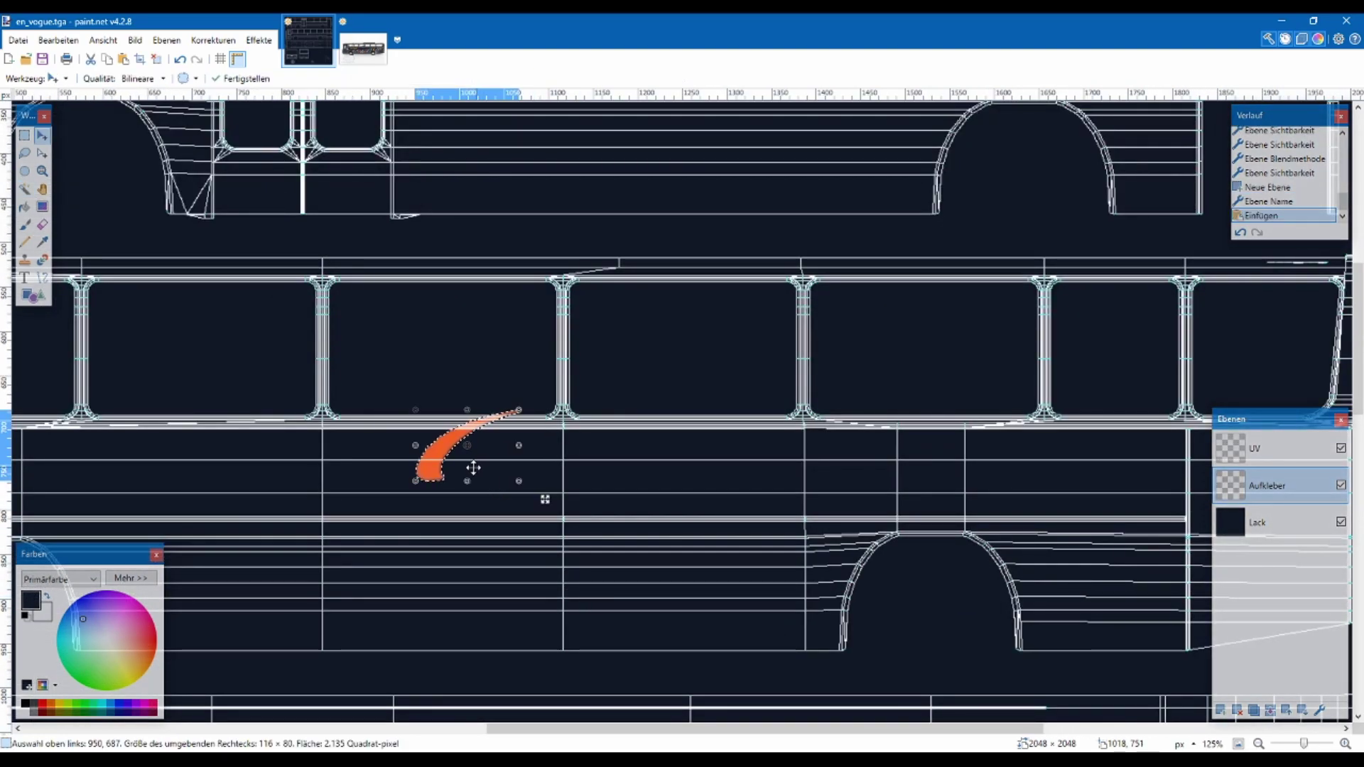
drag(444, 463, 667, 556)
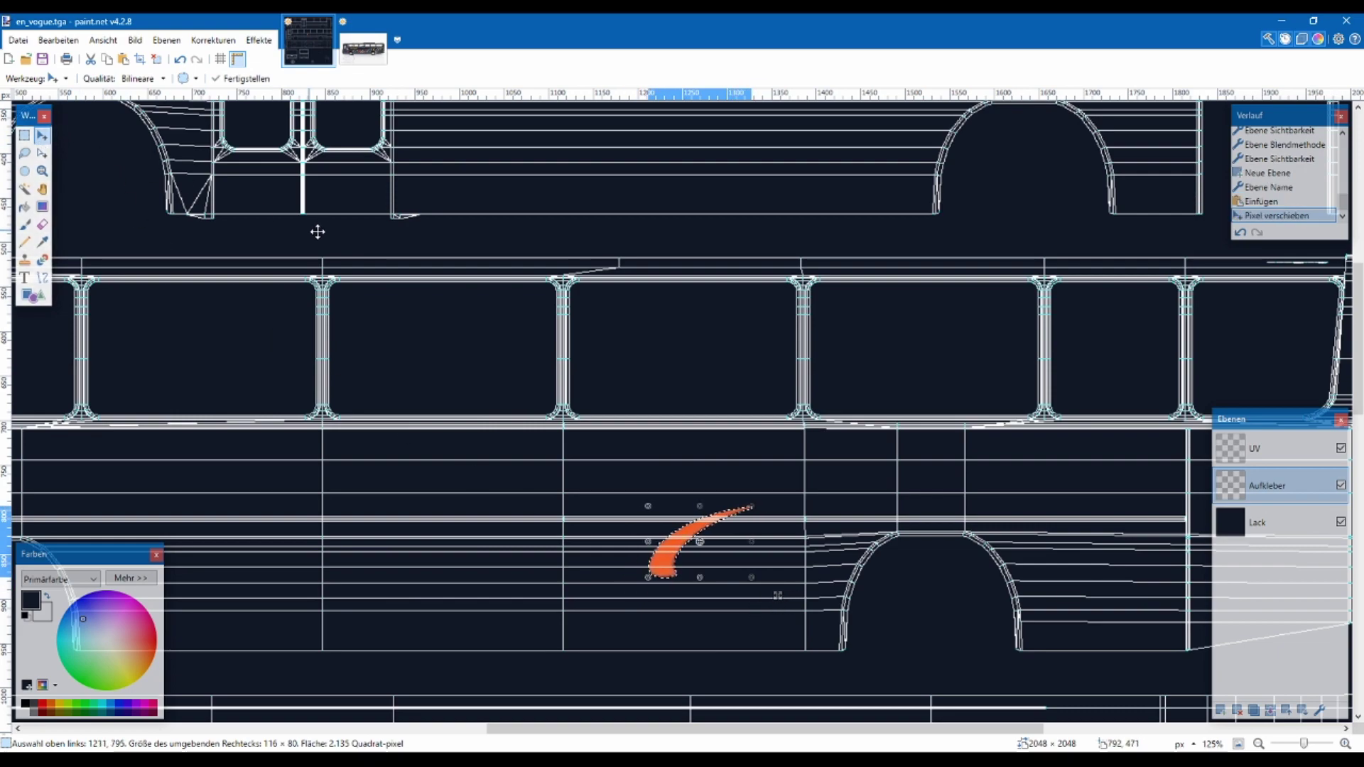
key(ctrl+z)
In the side-view photo, add the pink and yellow swooshes in front of the selected orange one to the Magic Wand selection
click(363, 48)
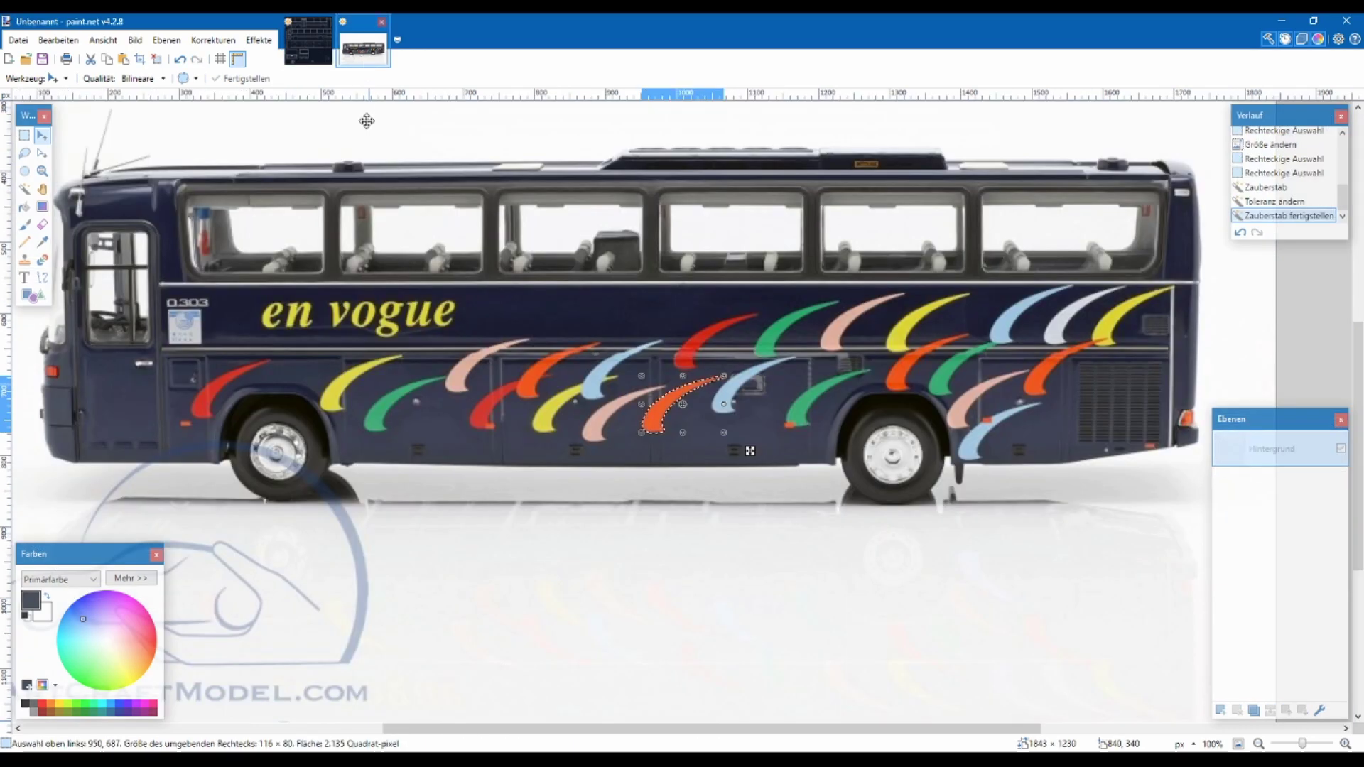
scroll(689, 461, up, 2)
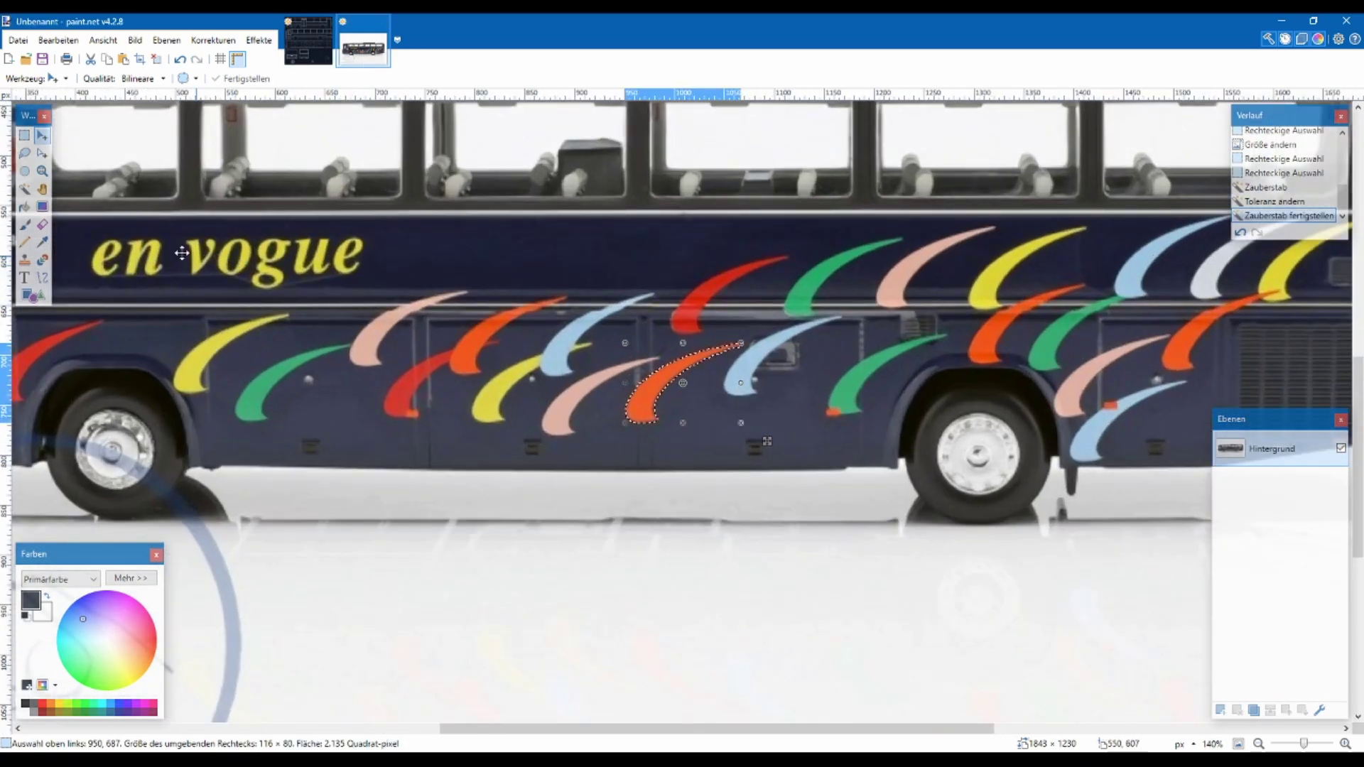
click(27, 190)
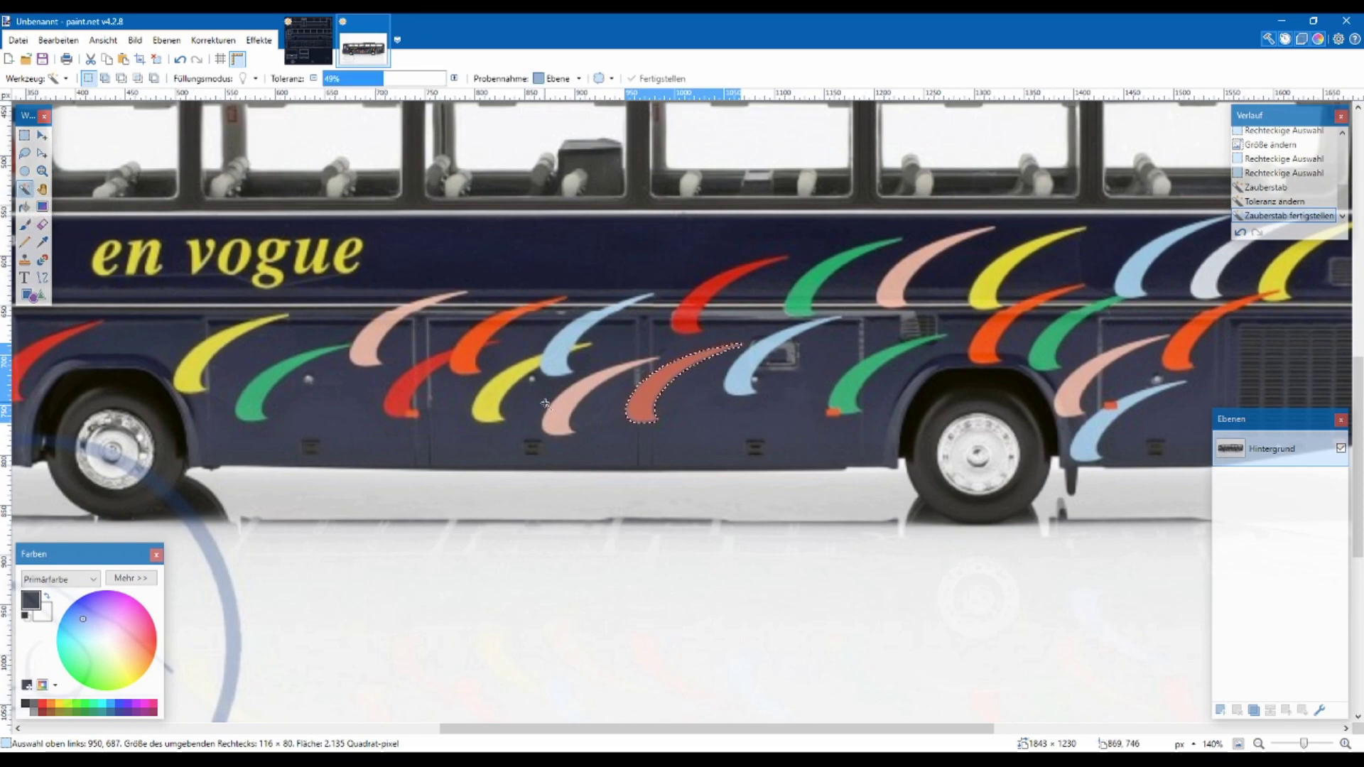
ctrl+click(567, 415)
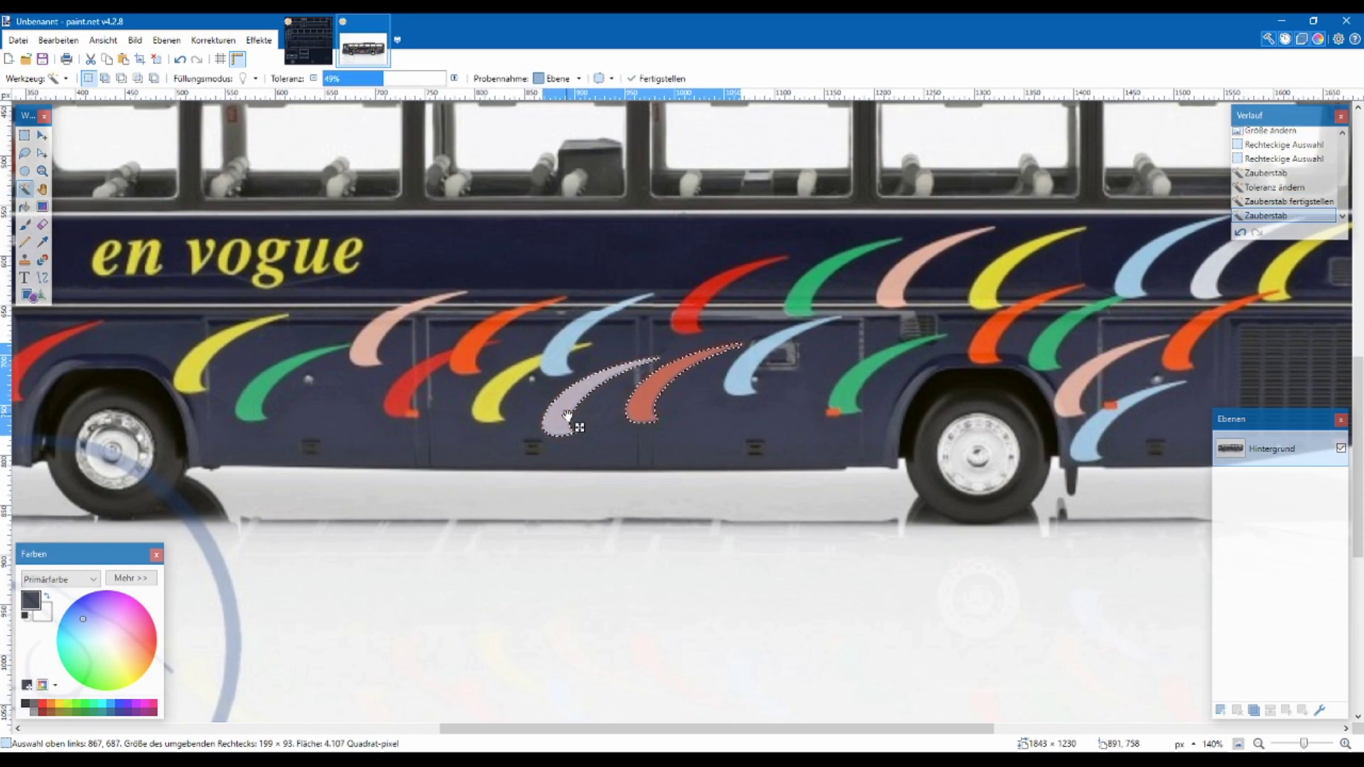
ctrl+click(493, 399)
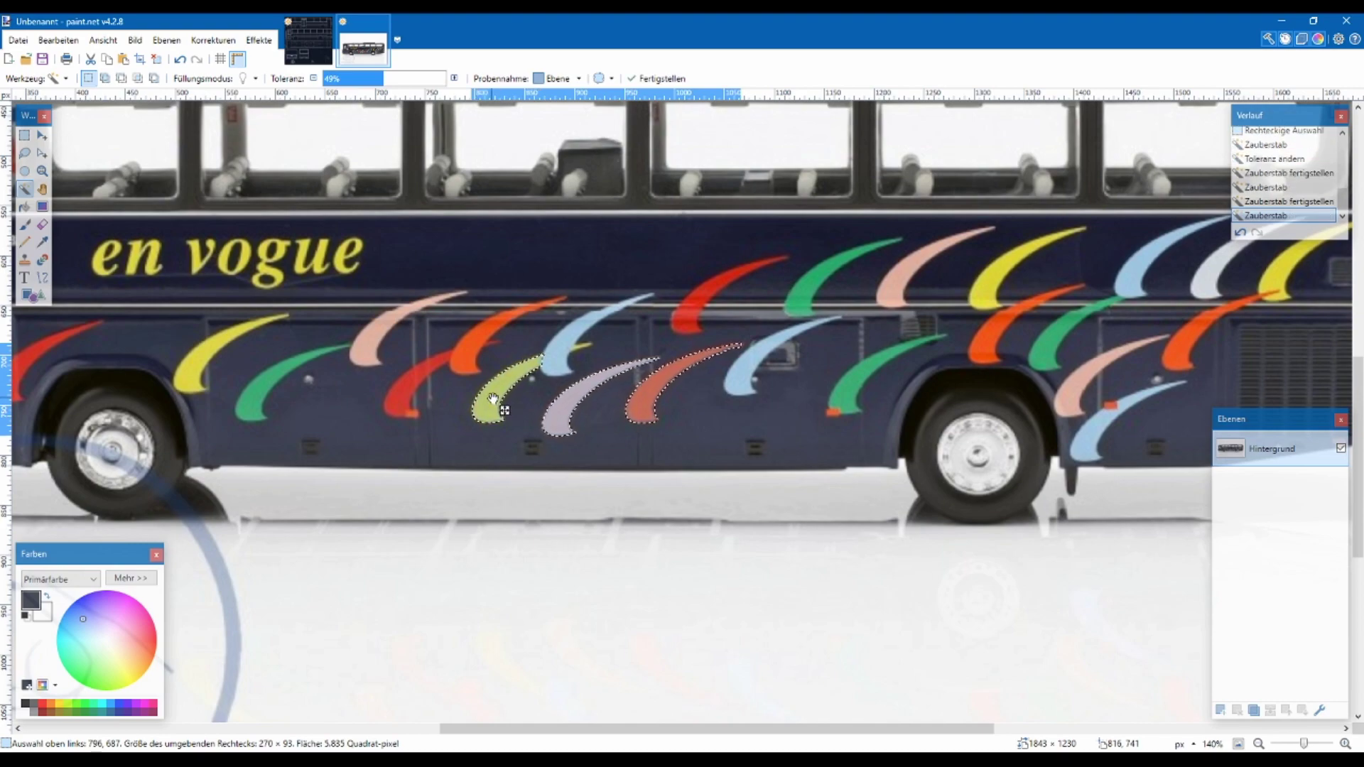
Try adding the lower red swoosh and the light blue swoosh above the yellow one to the selection, and undo both additions
ctrl+click(412, 389)
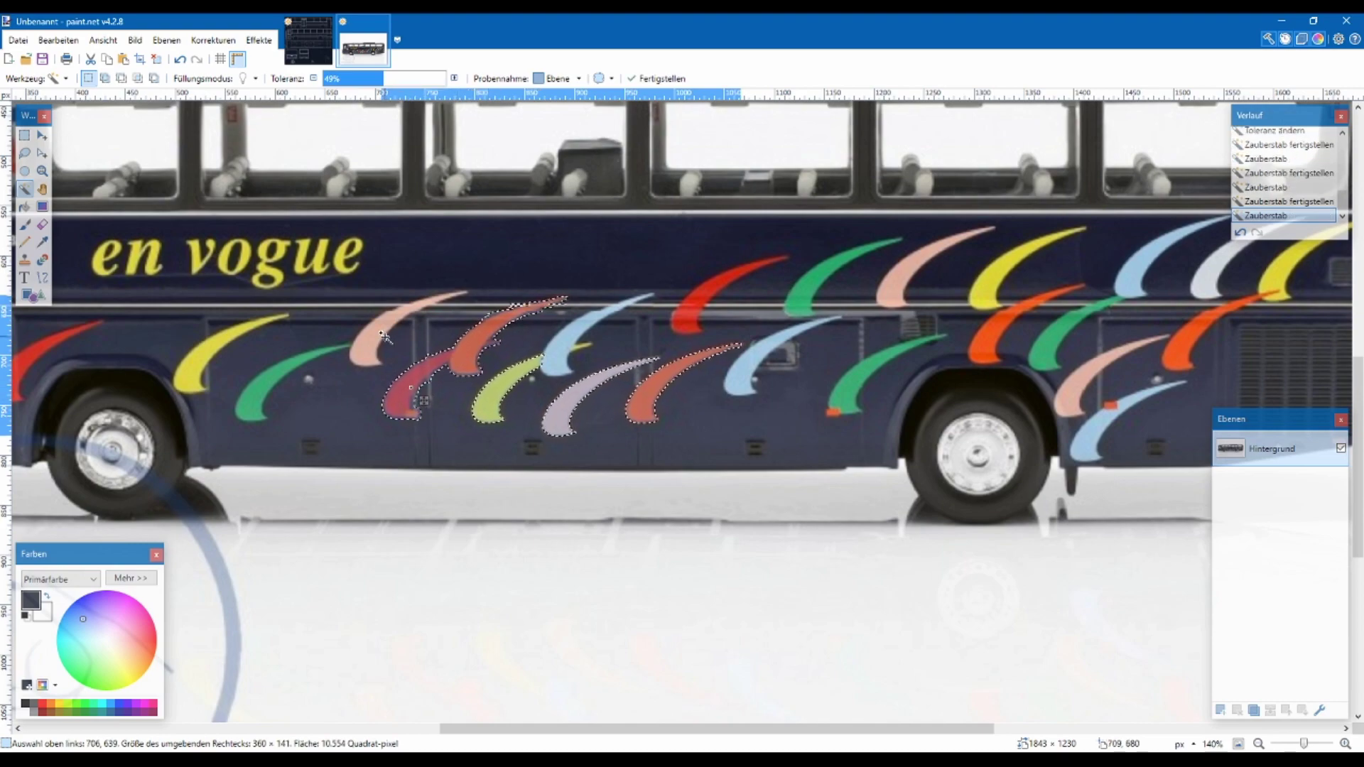
key(ctrl+z)
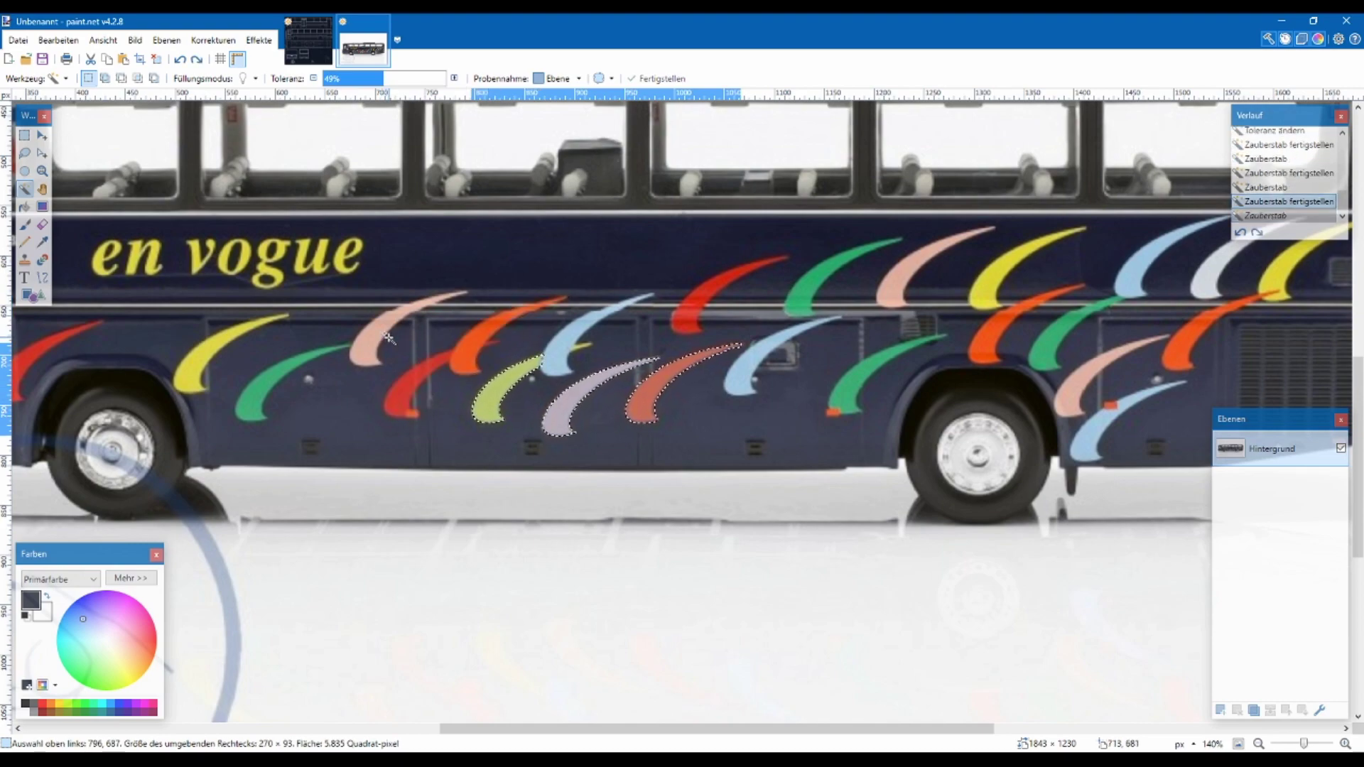
ctrl+click(571, 337)
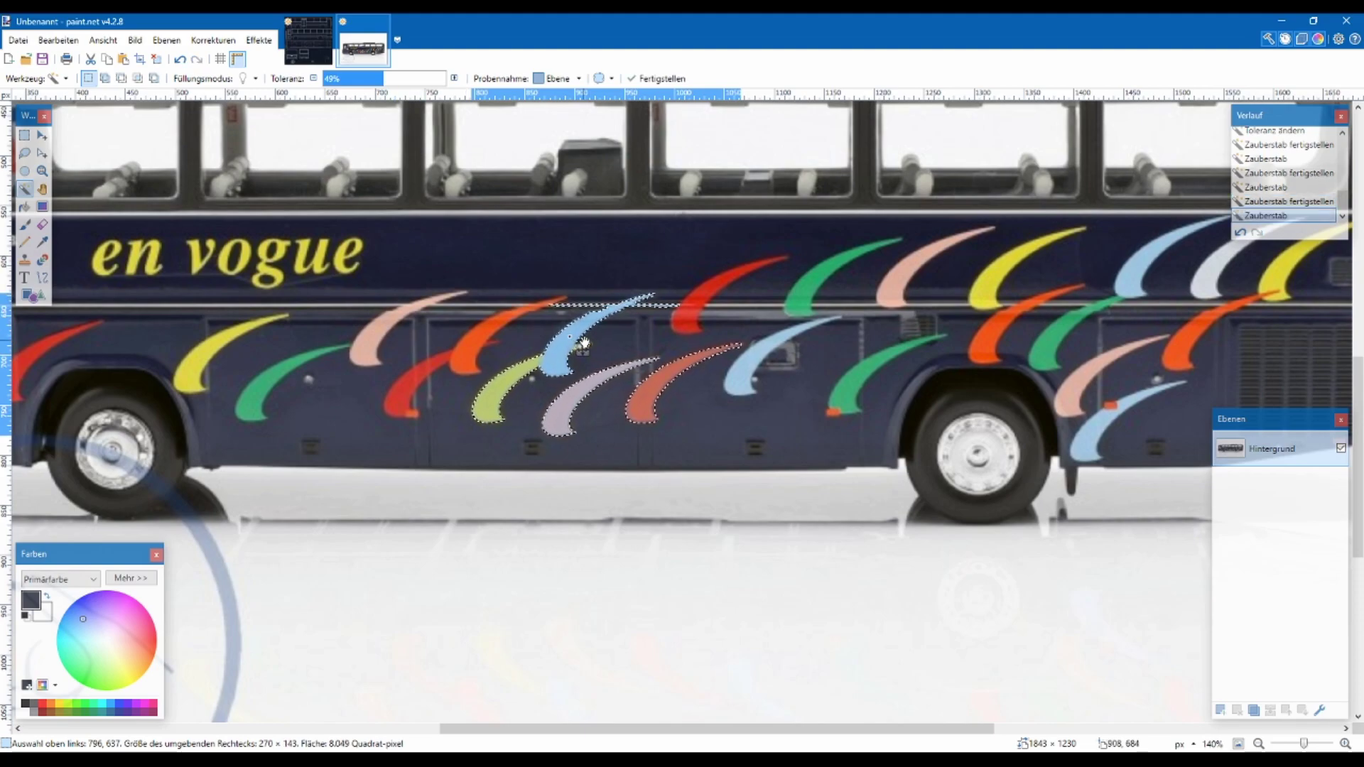
key(ctrl+z)
Add the upper red swoosh and the light blue swoosh below it to the selection, undoing the attempts on the upper green one
ctrl+click(700, 306)
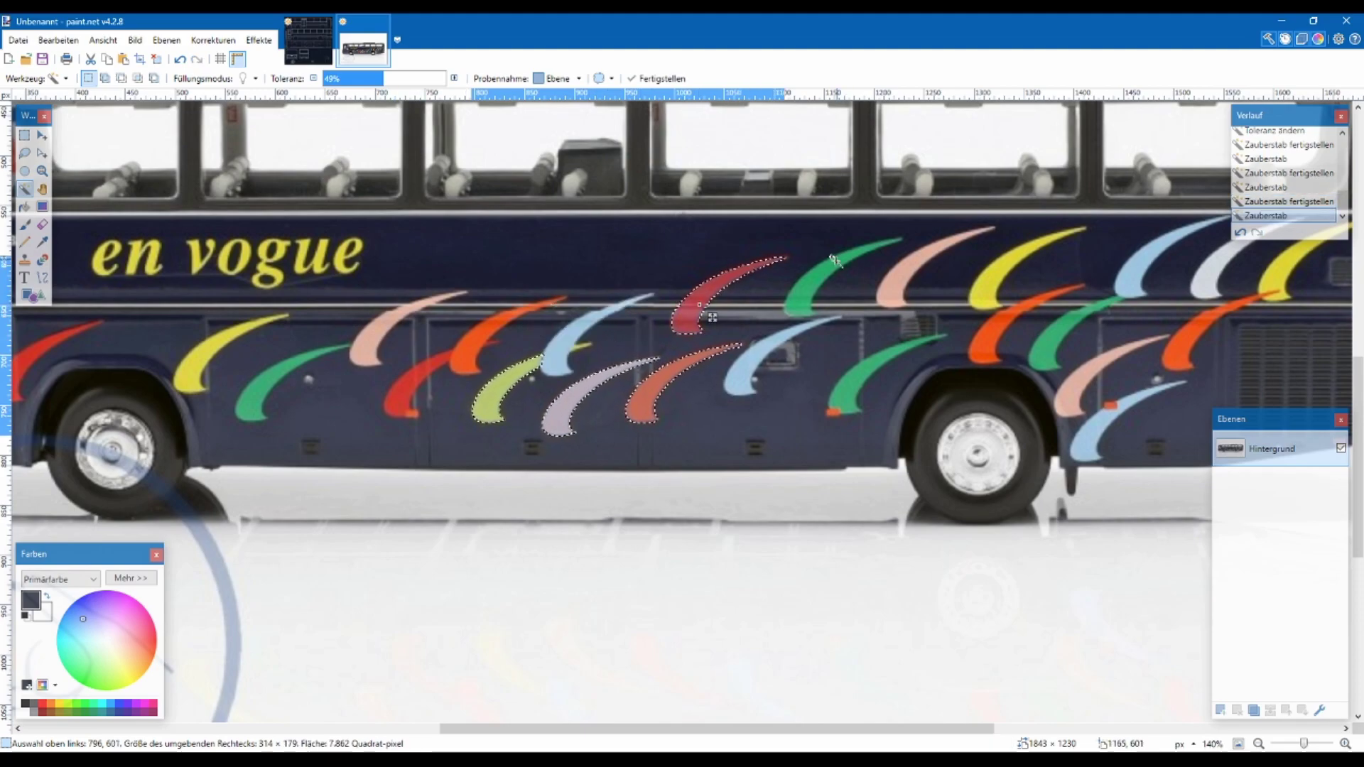
ctrl+click(826, 277)
key(ctrl+z)
ctrl+click(824, 278)
key(ctrl+z)
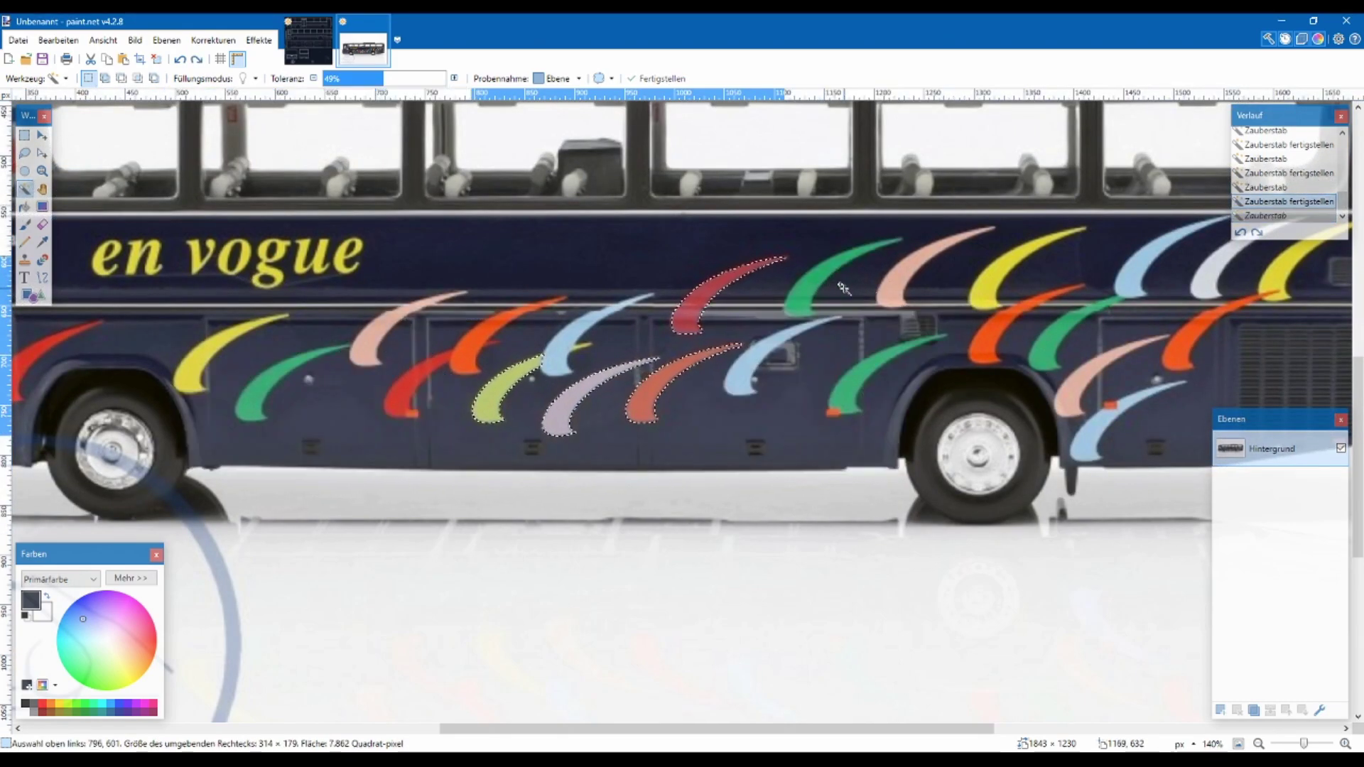
ctrl+click(751, 368)
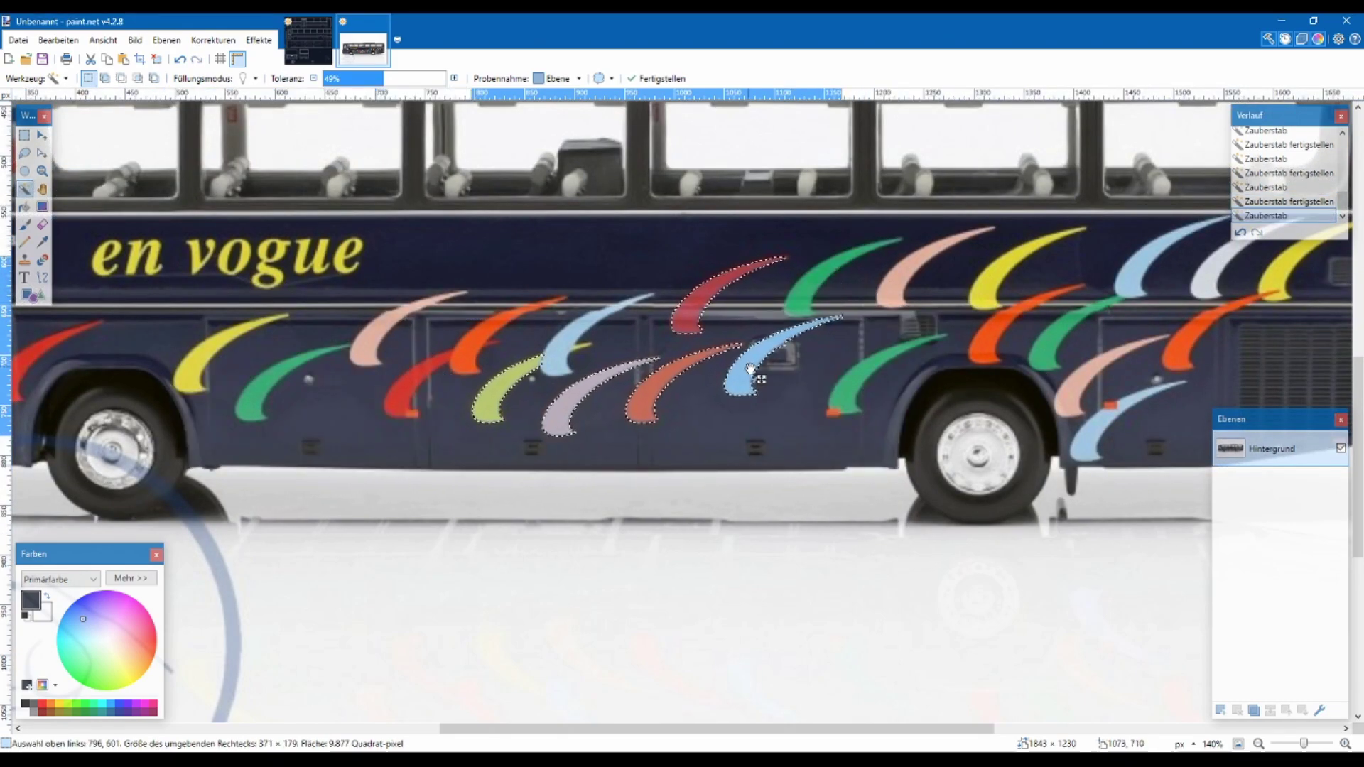
Try adding the green swoosh ahead of the rear wheel and the upper pink swoosh to the selection, and undo both additions
ctrl+click(865, 386)
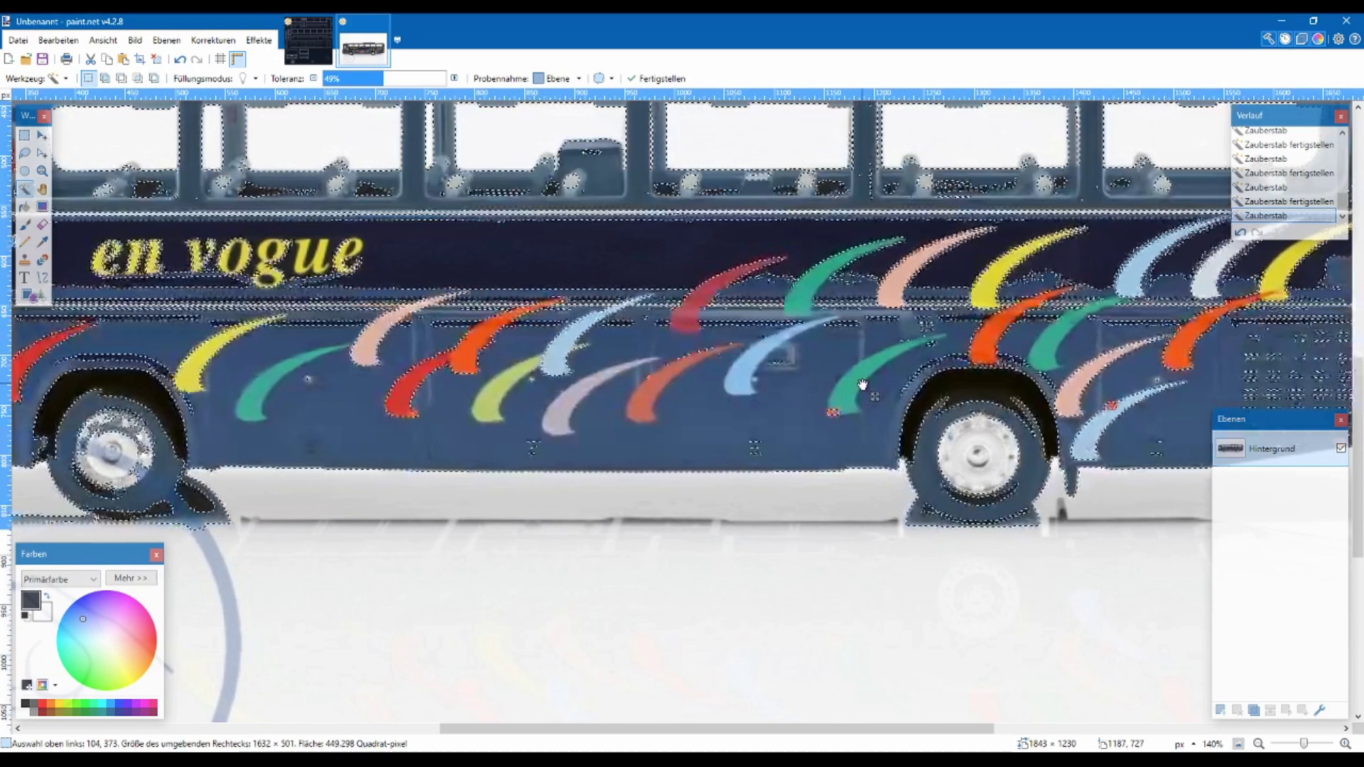
key(ctrl+z)
ctrl+click(899, 278)
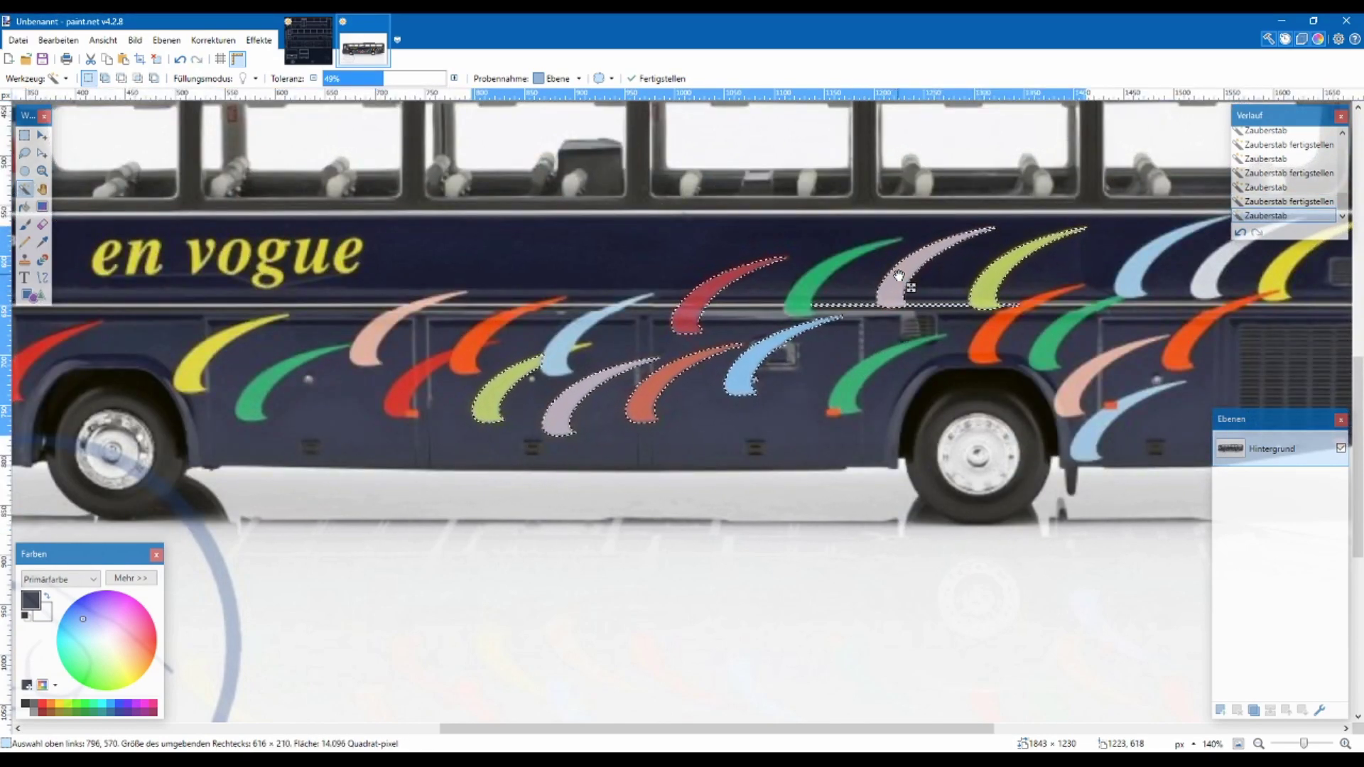
key(ctrl+z)
Add the two yellow, the light blue and the white swooshes of the upper rear row to the selection
ctrl+click(1004, 270)
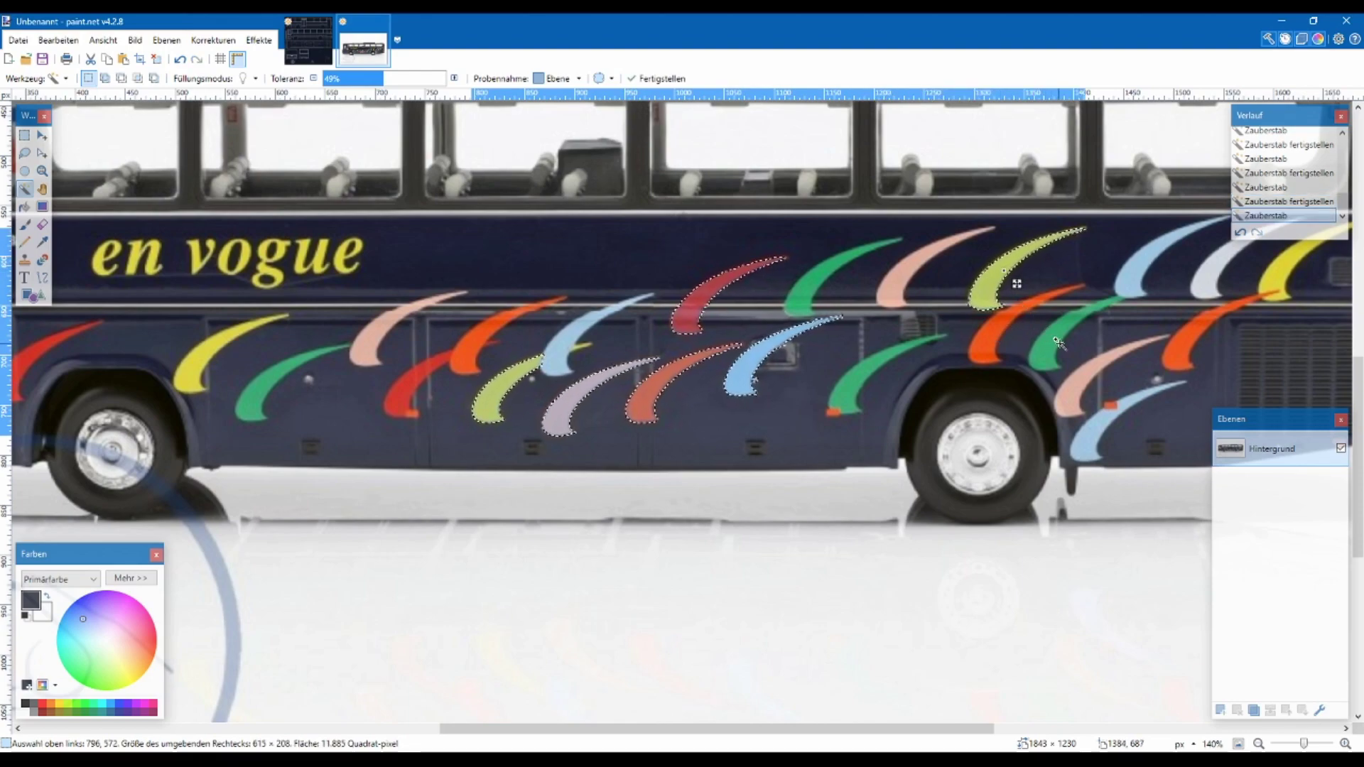
ctrl+click(1142, 270)
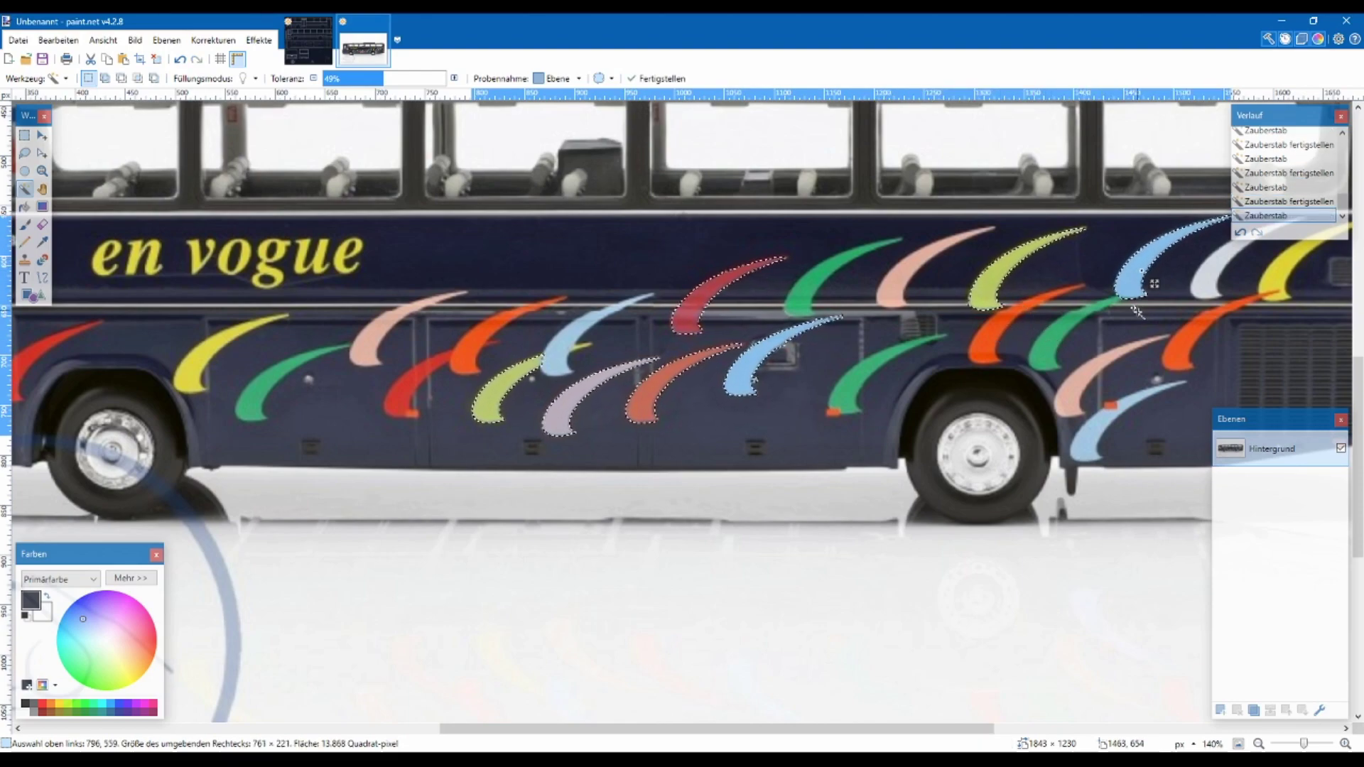
scroll(1070, 358, right, 3)
ctrl+click(1047, 269)
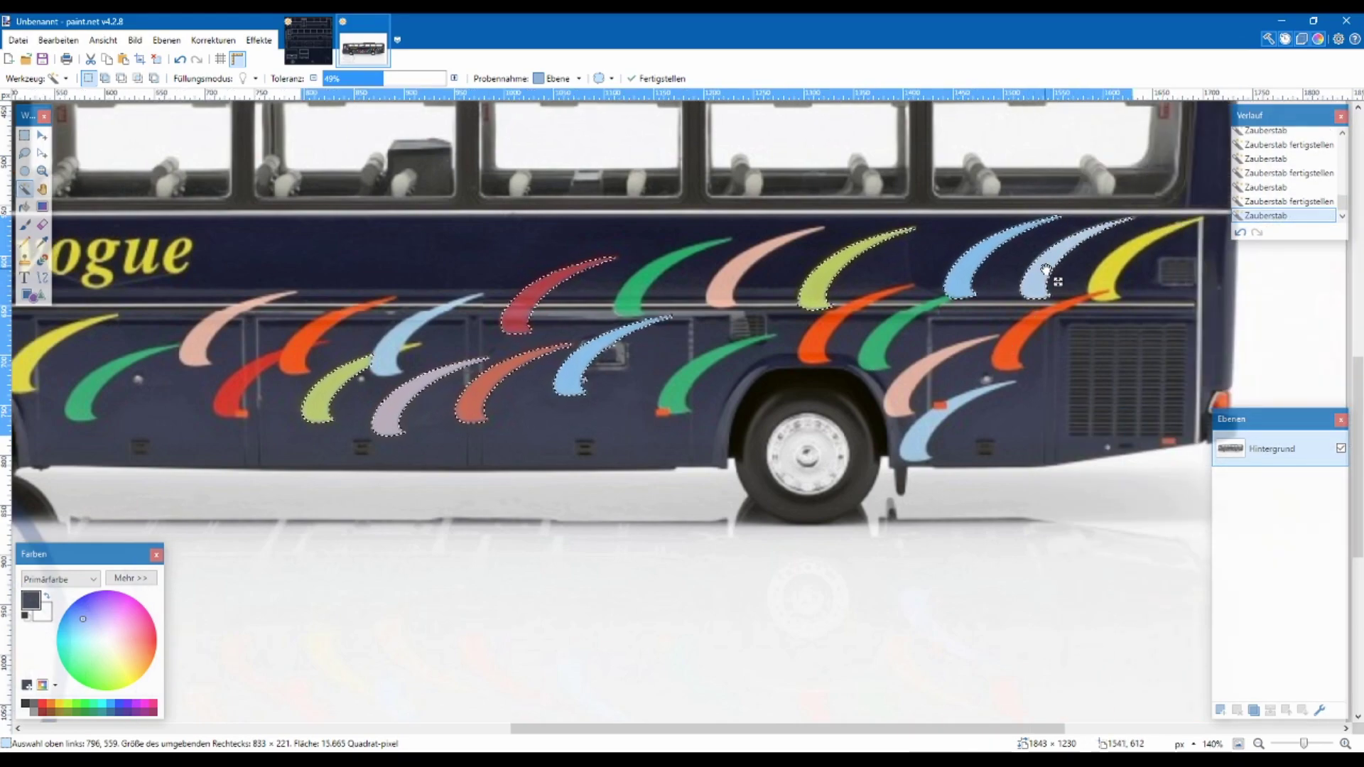
ctrl+click(1113, 279)
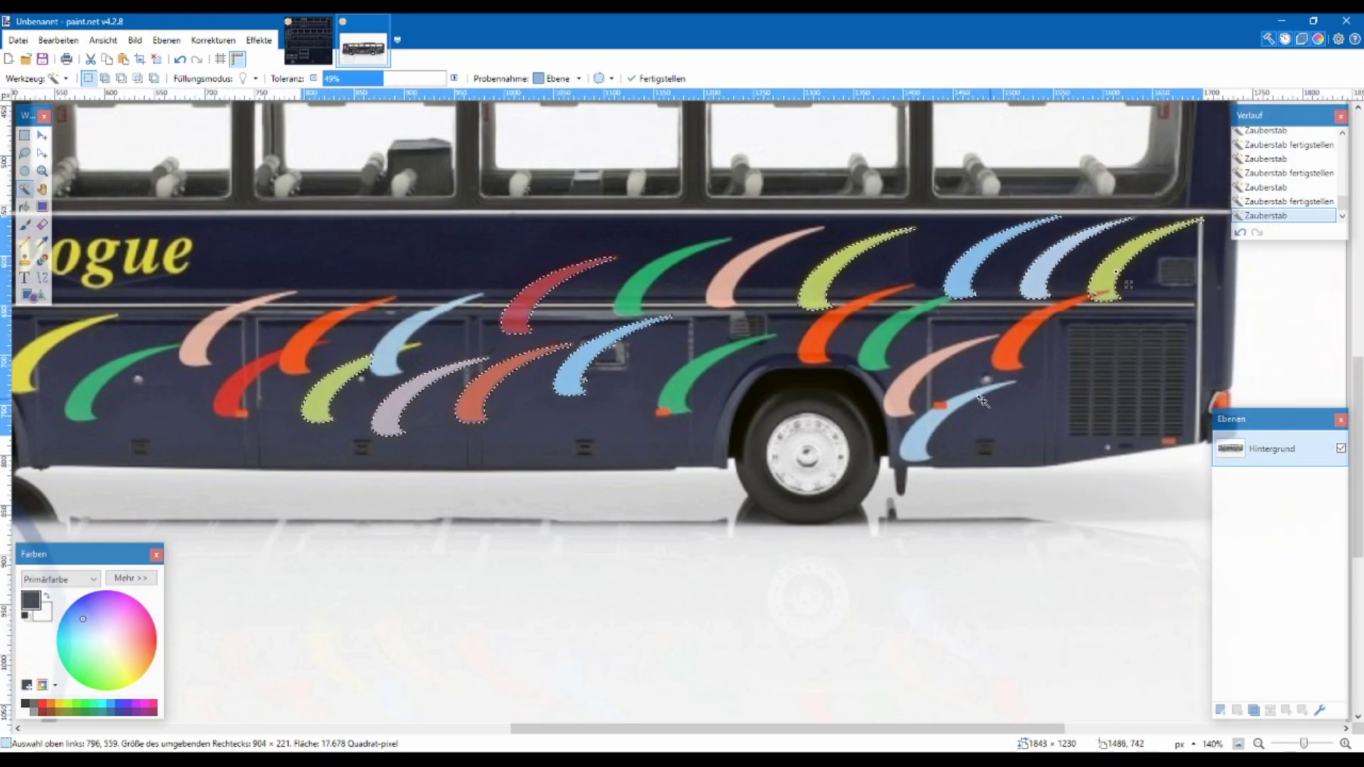
Add the pink swoosh behind the rear wheel and the two orange swooshes around it to the selection
ctrl+click(915, 388)
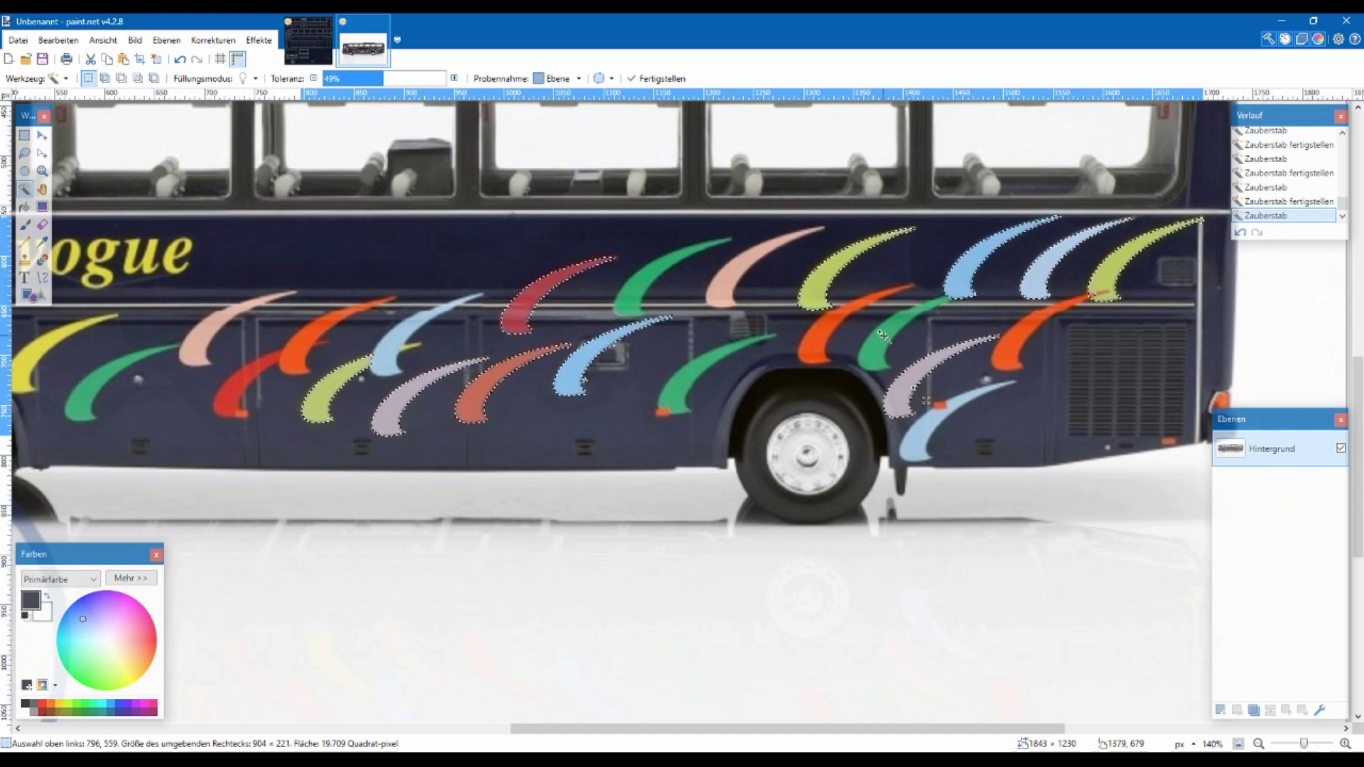
ctrl+click(820, 346)
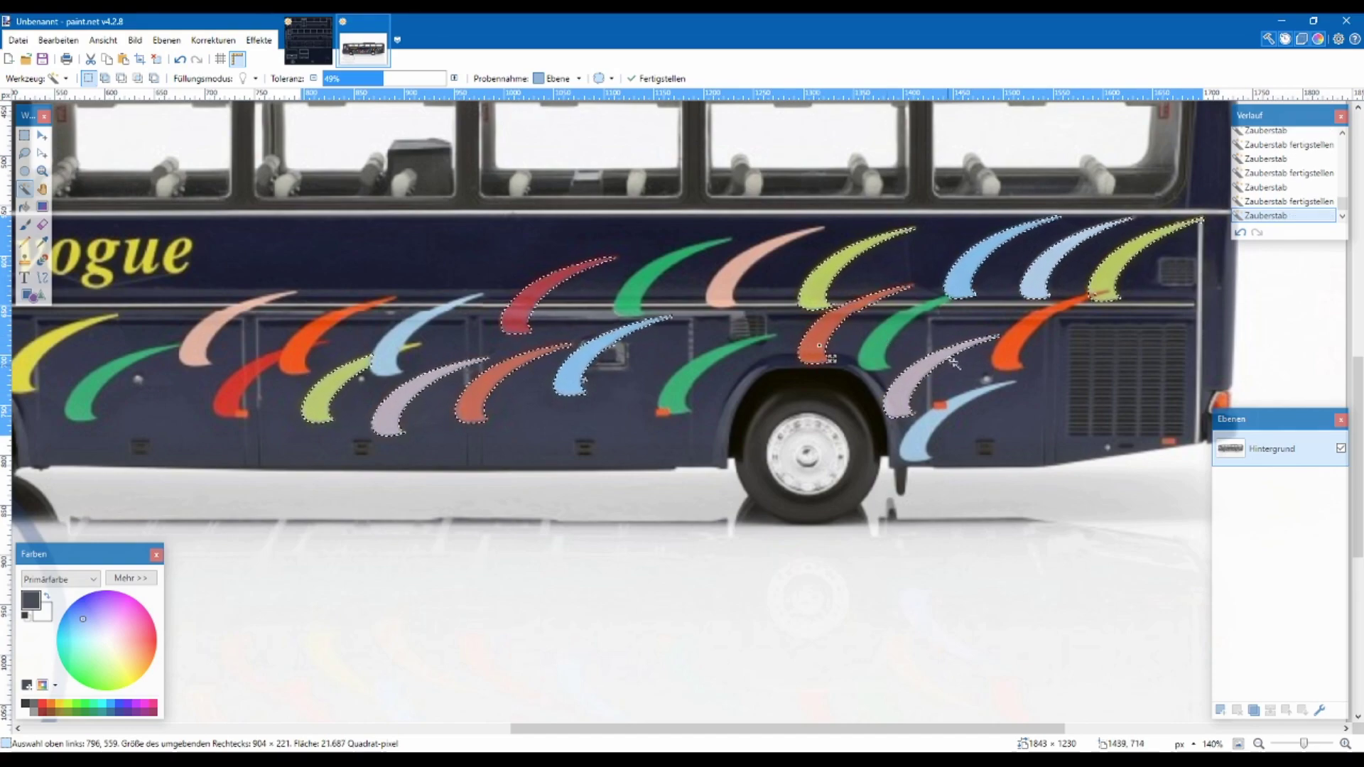
ctrl+click(1018, 345)
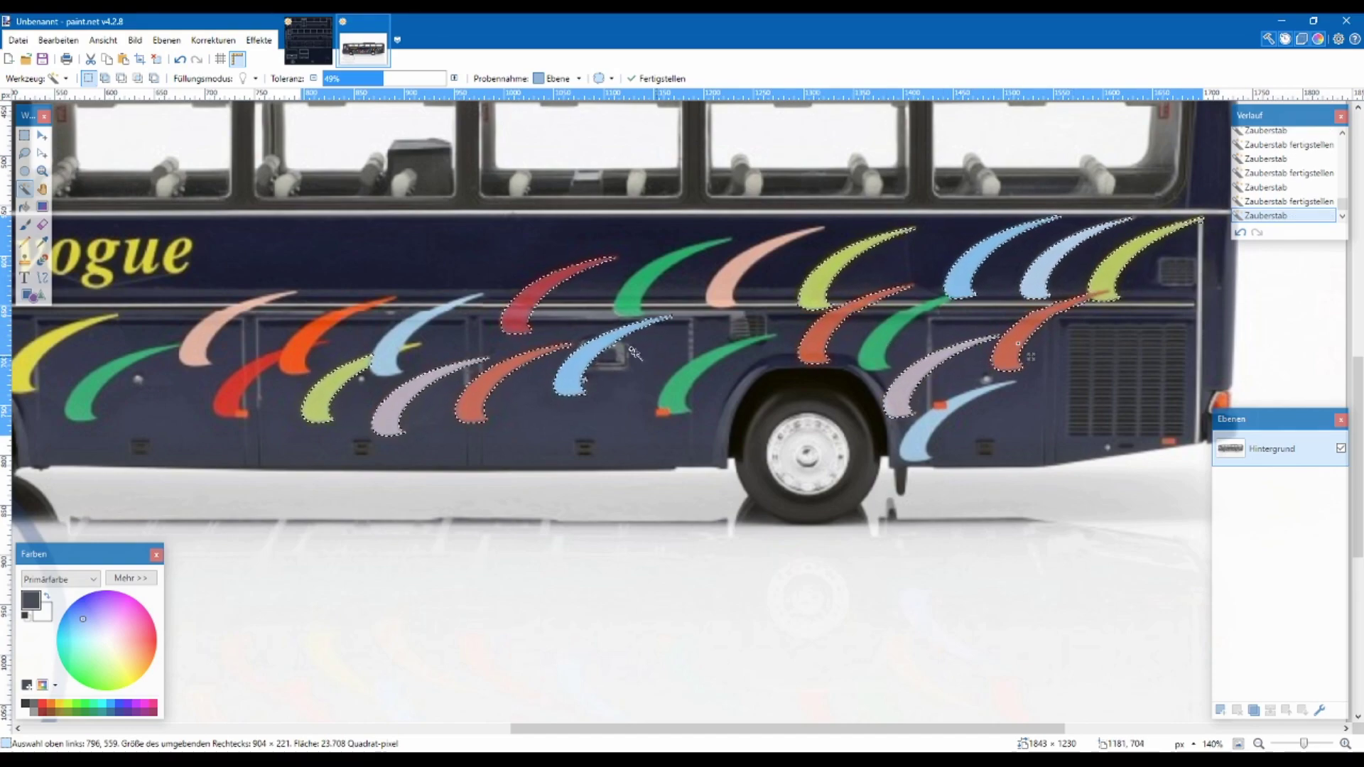
Try once more to add the pink swoosh in the upper row to the selection, and undo the addition
scroll(454, 391, left, 3)
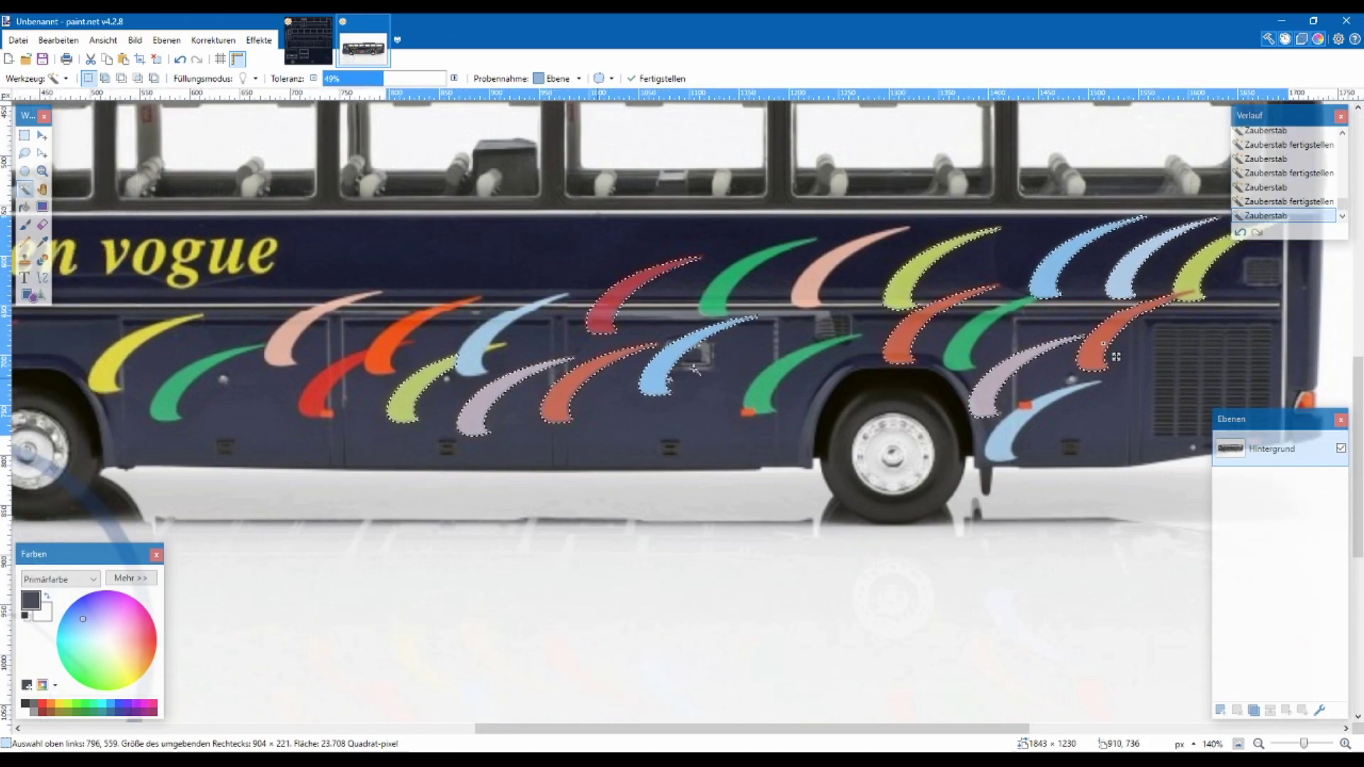
ctrl+click(817, 285)
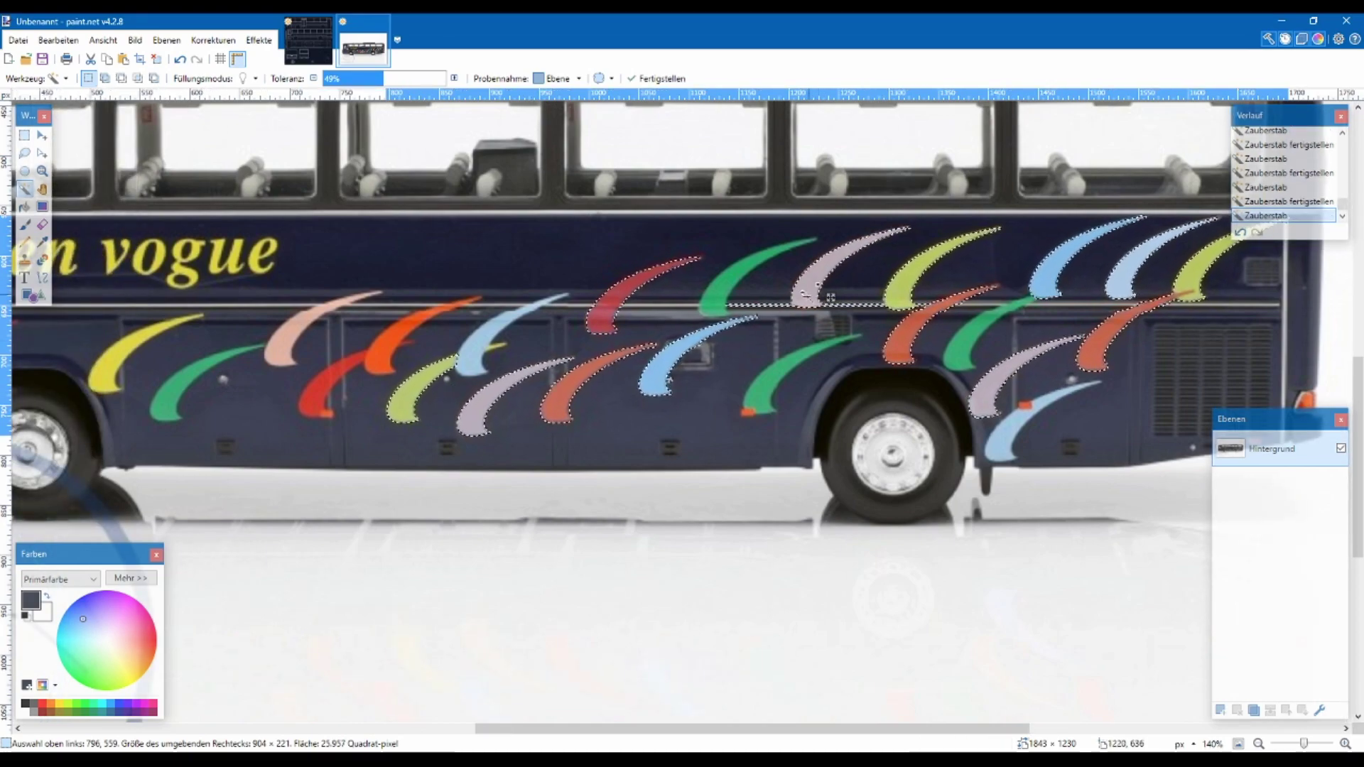
key(ctrl+z)
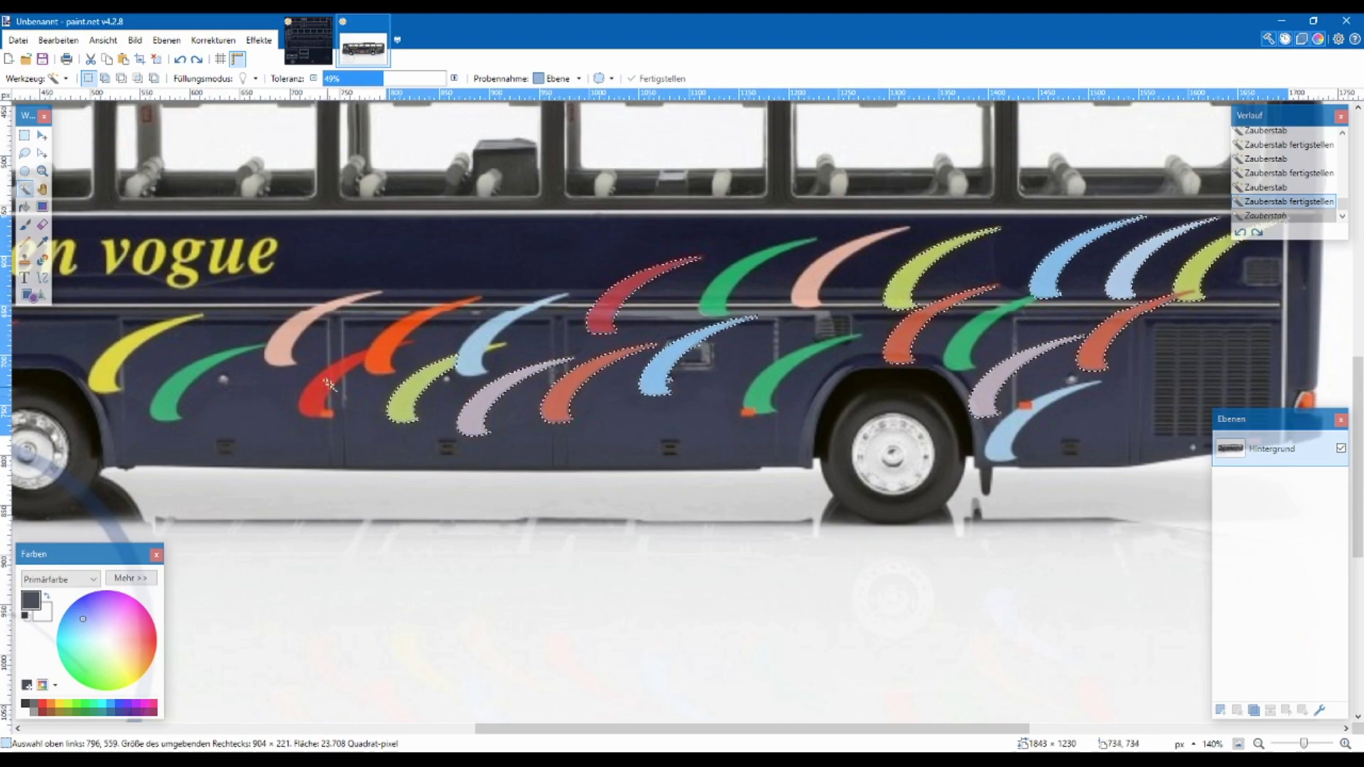
Add the lower red swoosh, the adjoining orange swoosh and the yellow swoosh behind the front wheel to the selection
ctrl+click(396, 341)
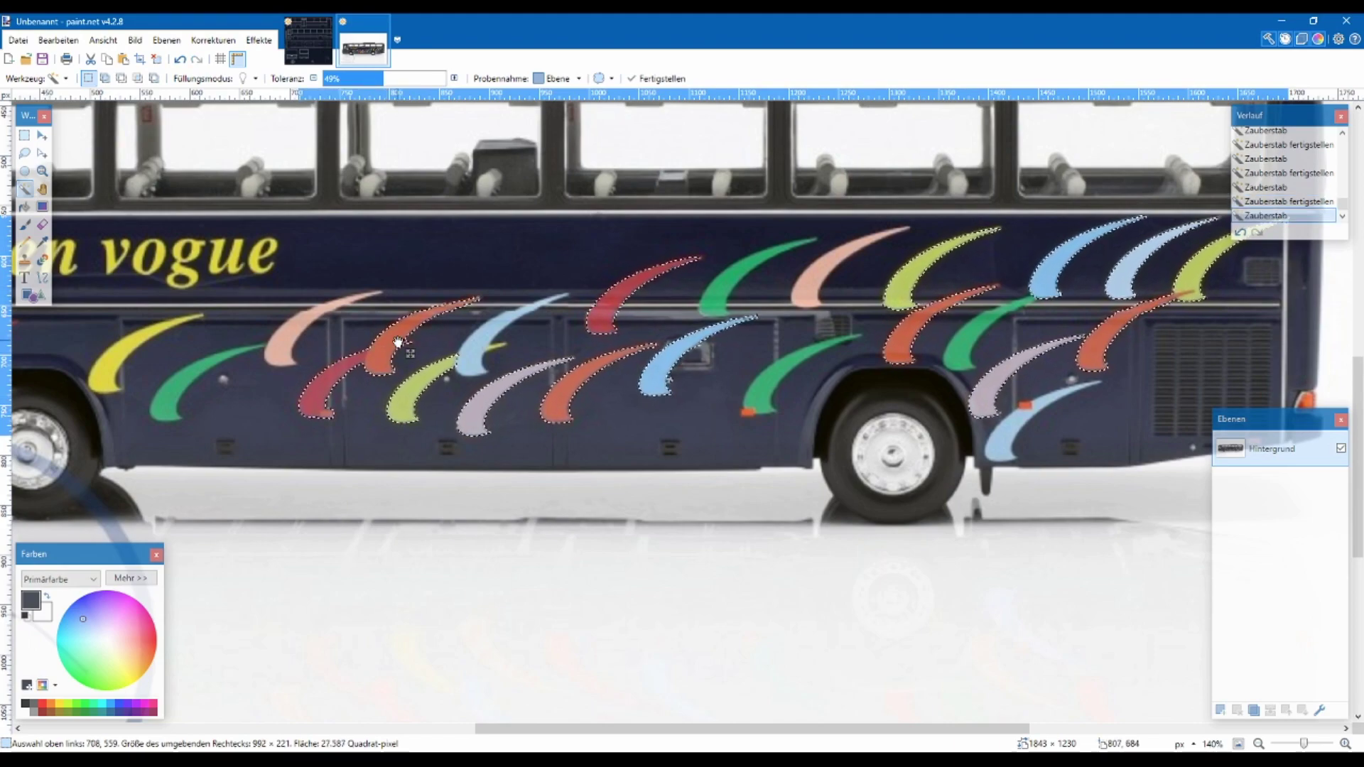
ctrl+click(128, 364)
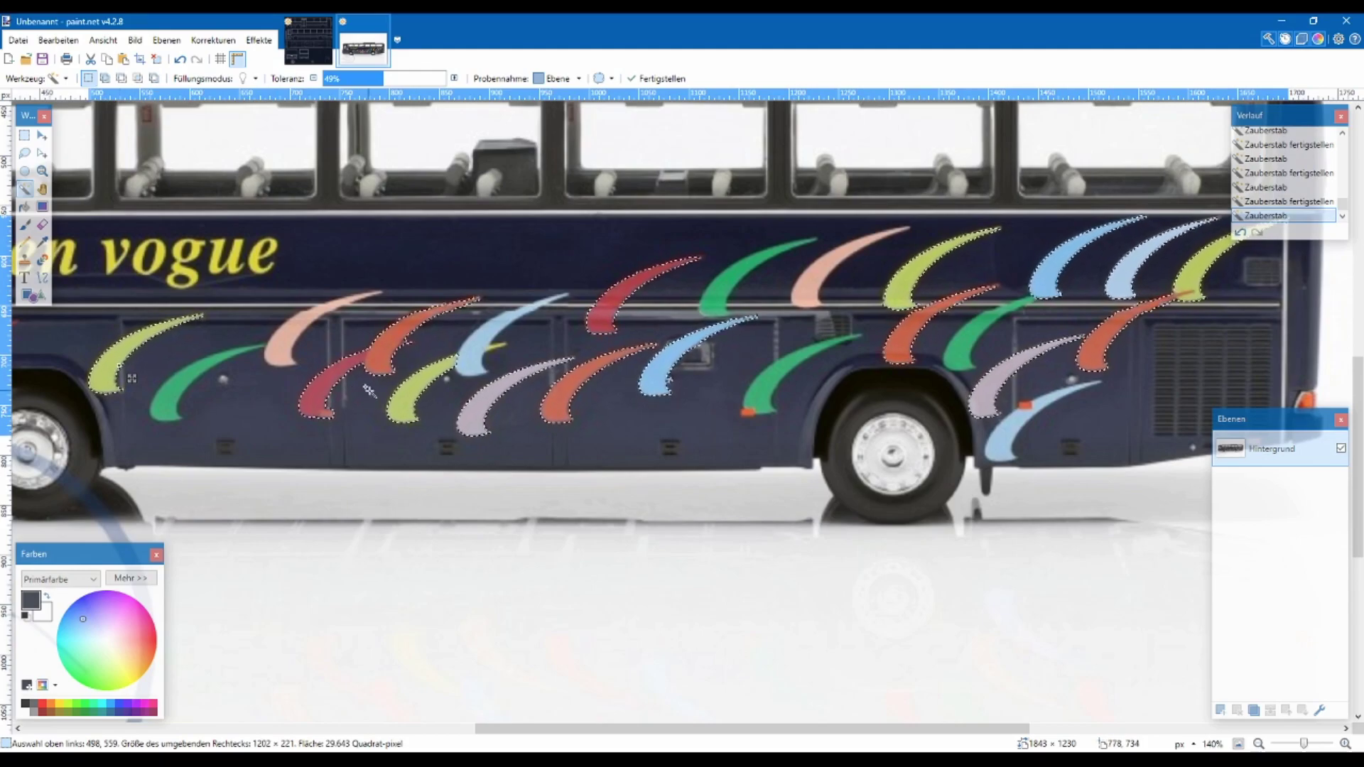
Paste the copied swooshes onto the Aufkleber layer of en_vogue.tga and place them at about X 820, Y 717 on the rear lower side
click(316, 51)
scroll(451, 242, down, 3)
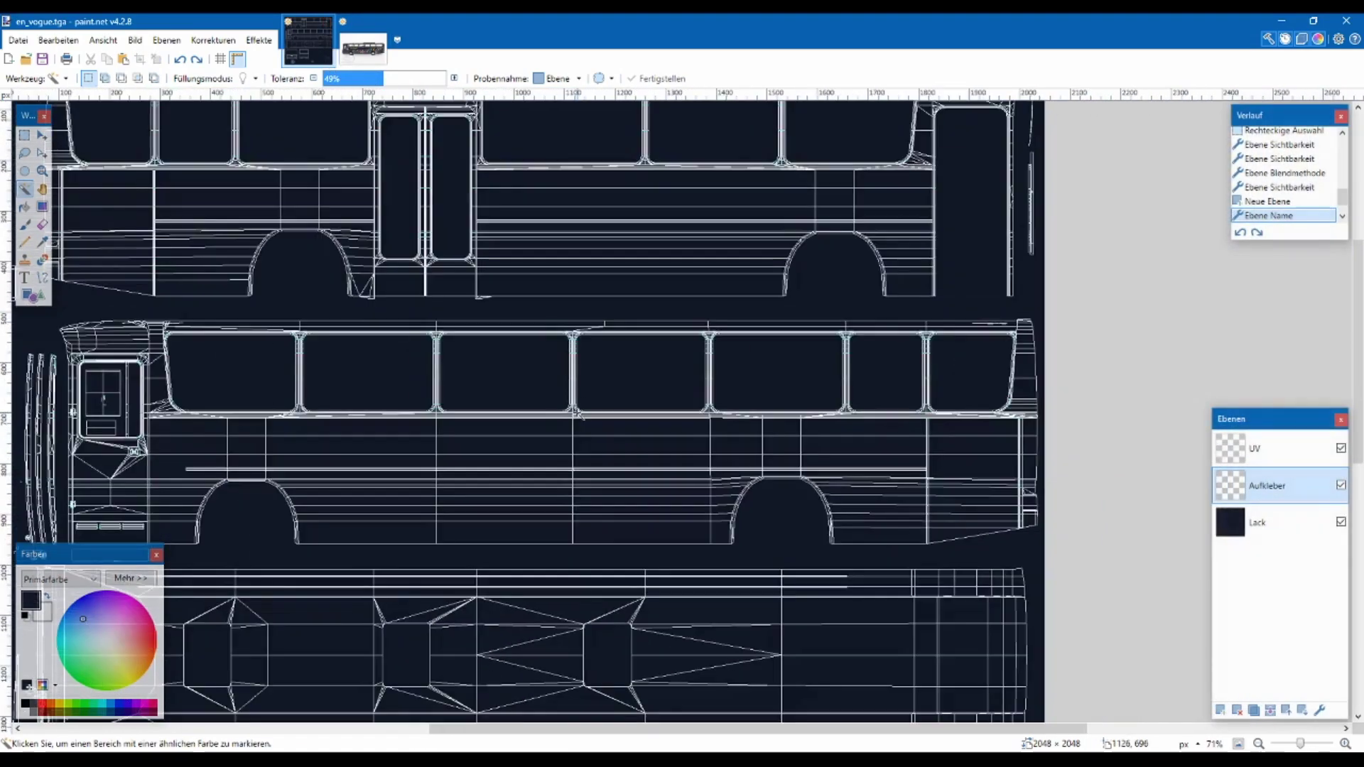
scroll(403, 478, up, 1)
scroll(588, 533, down, 1)
scroll(504, 511, up, 1)
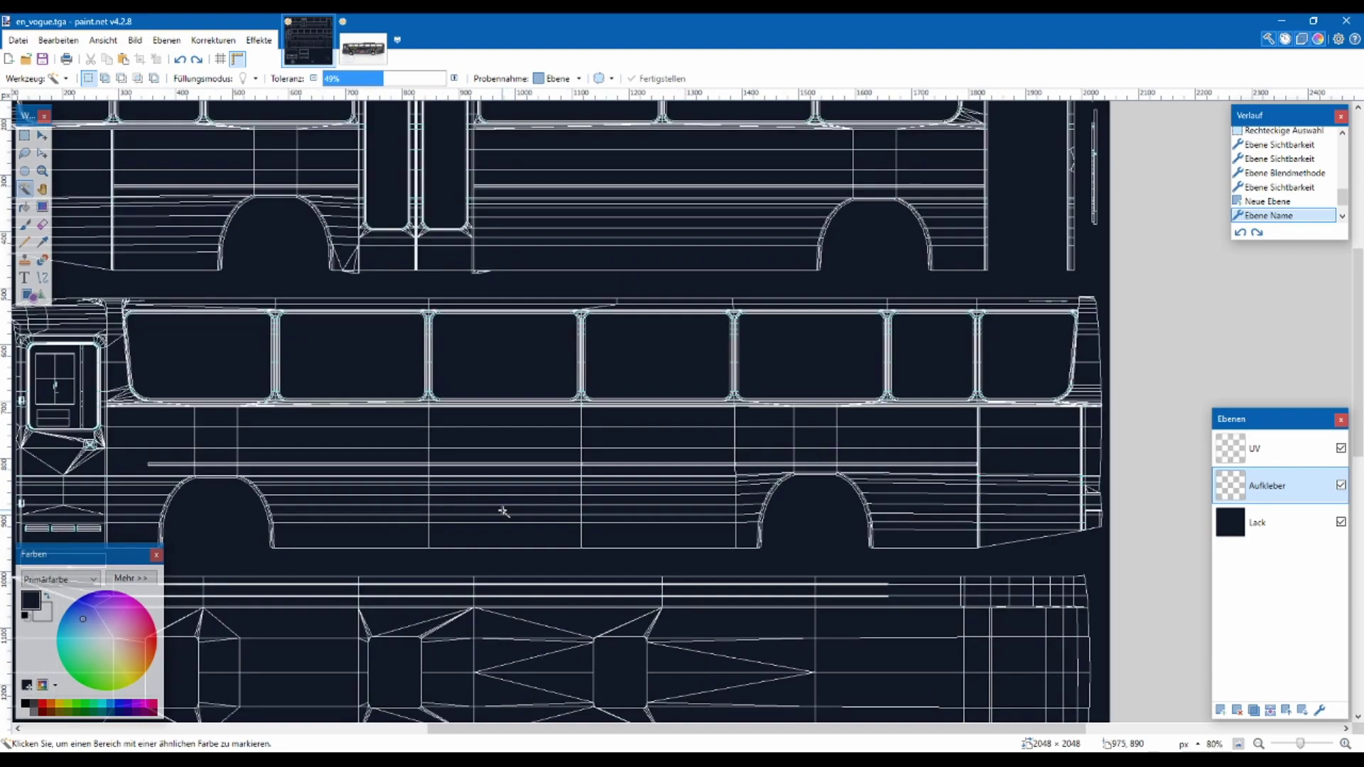
key(ctrl+v)
mouse_move(618, 399)
mouse_down()
mouse_move(655, 499)
mouse_move(806, 480)
mouse_move(802, 491)
mouse_up()
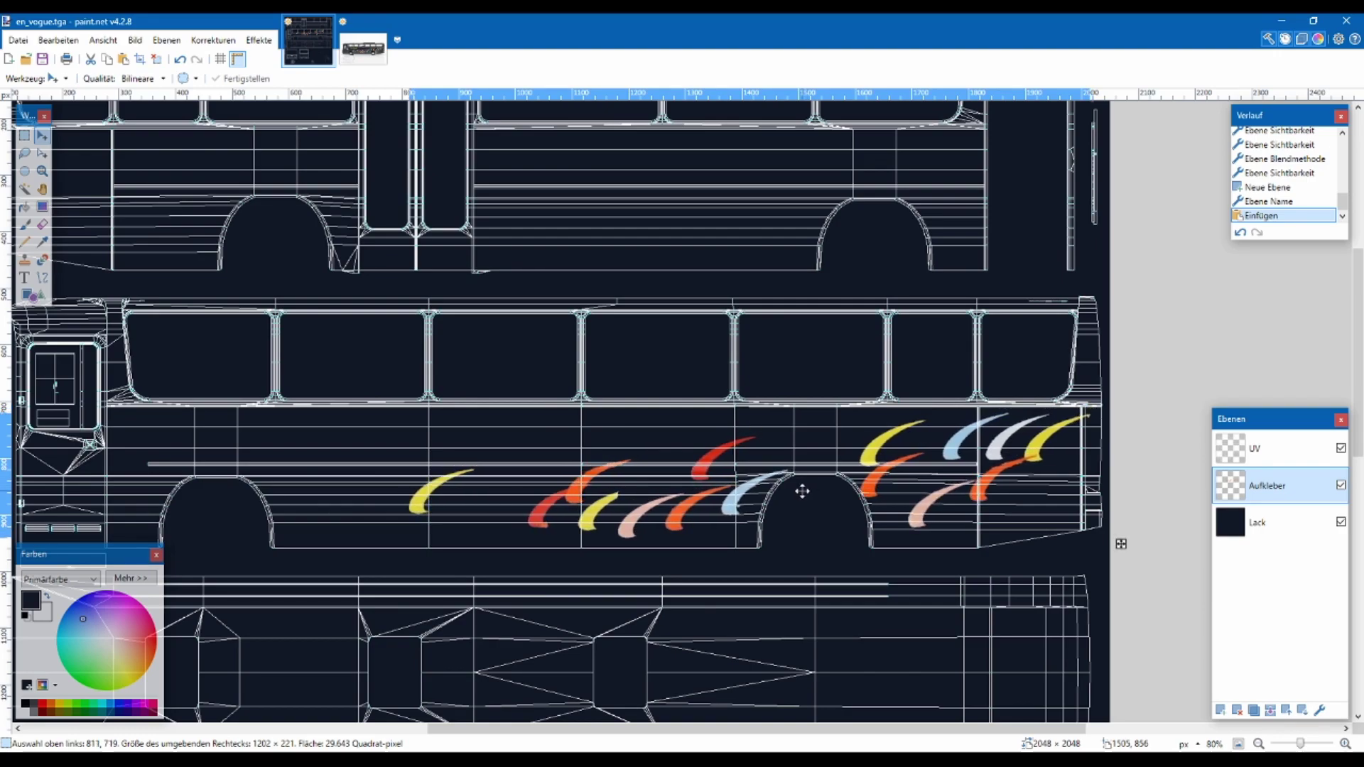
key(Return)
Compare the rear end with the photo and move the pasted swooshes slightly up and forward to X 800, Y 707
click(363, 56)
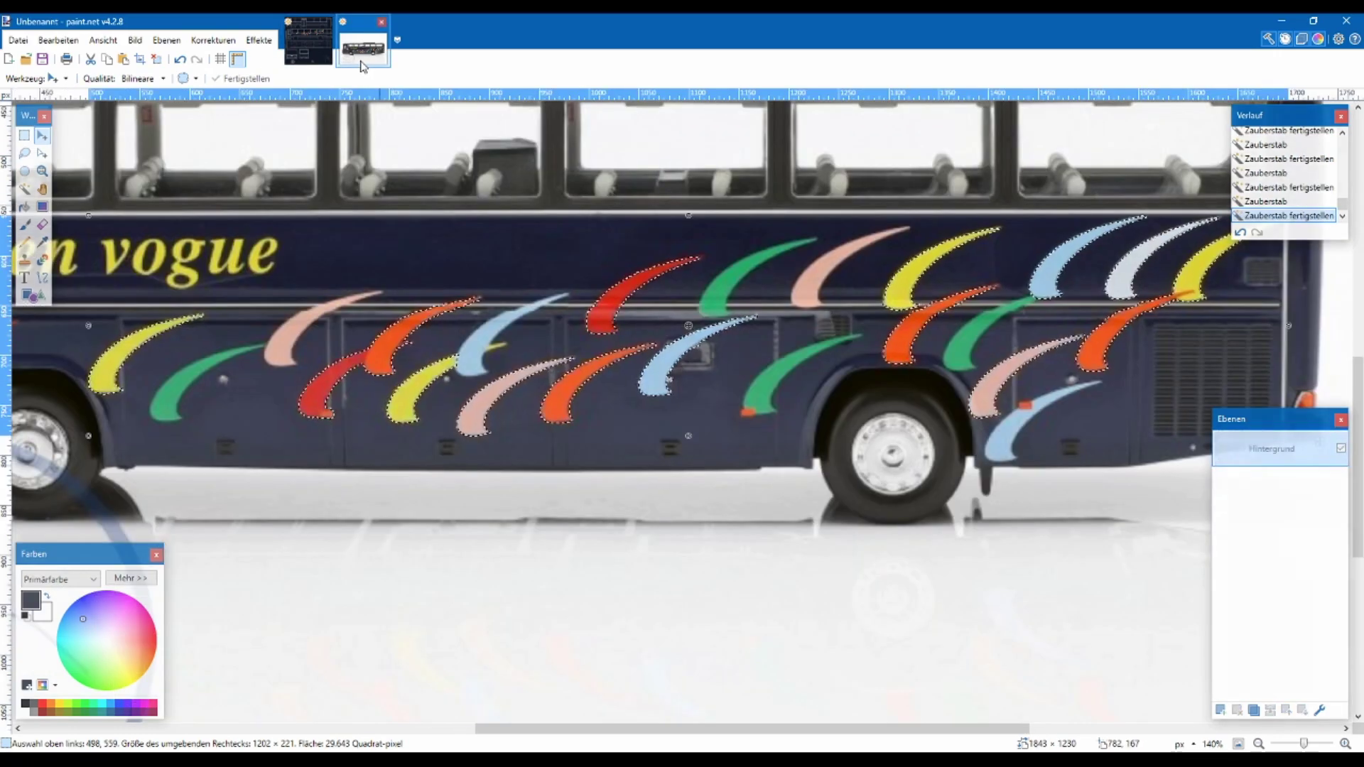
scroll(1137, 284, up, 2)
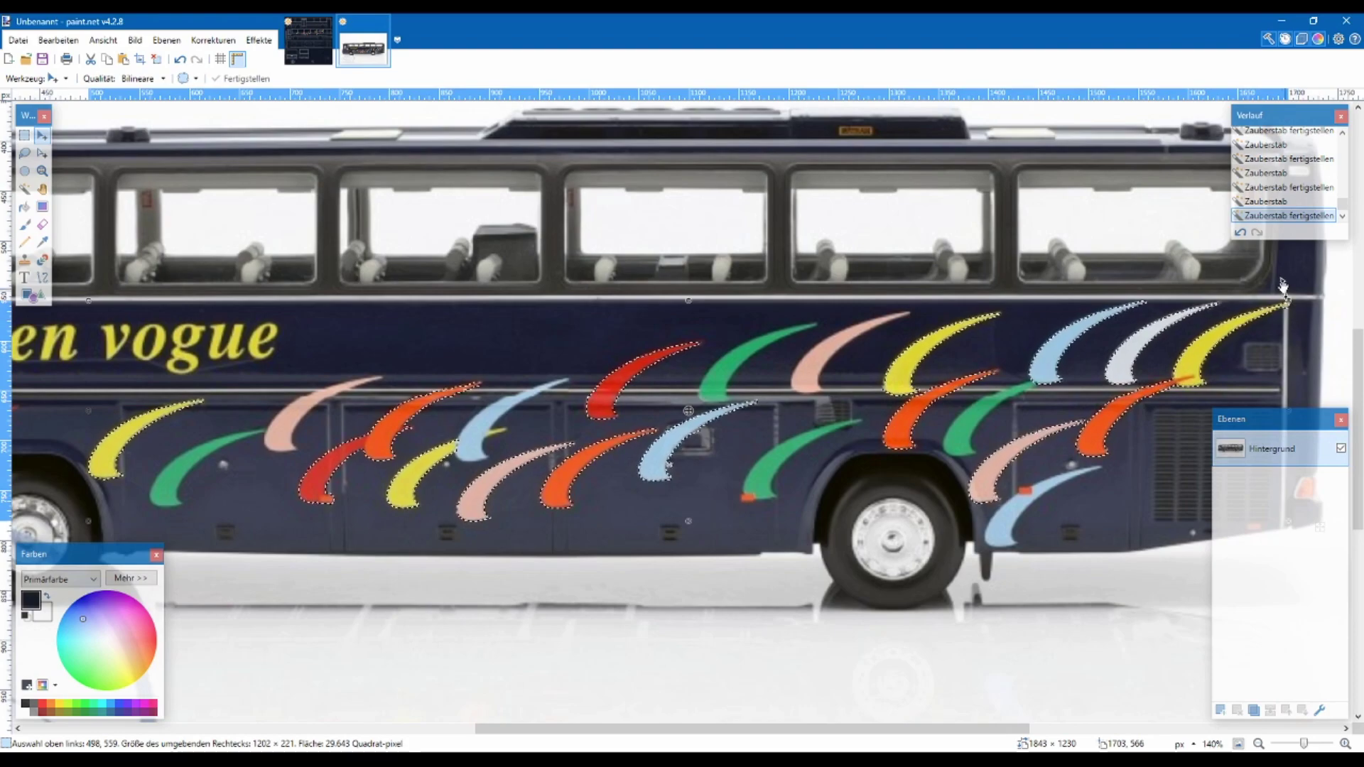
click(308, 40)
scroll(965, 474, up, 2)
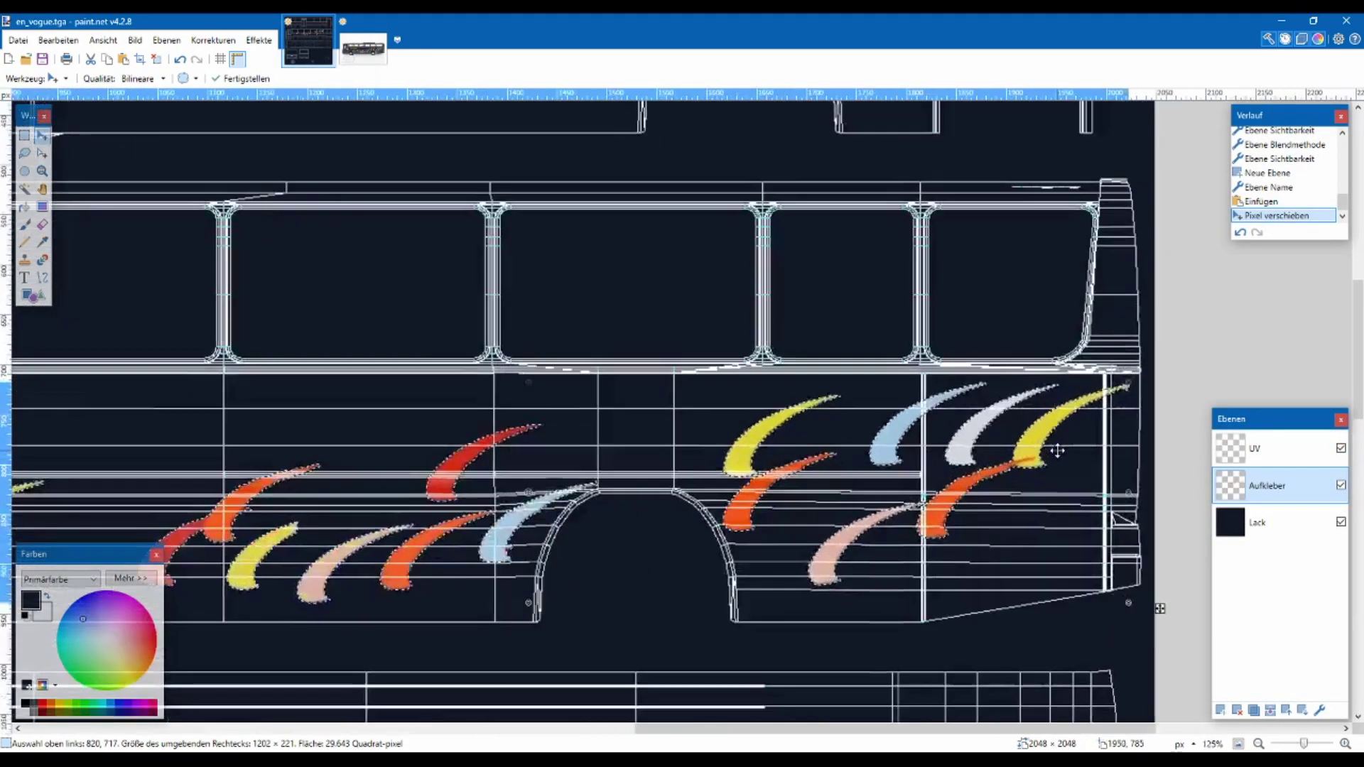
scroll(965, 474, up, 3)
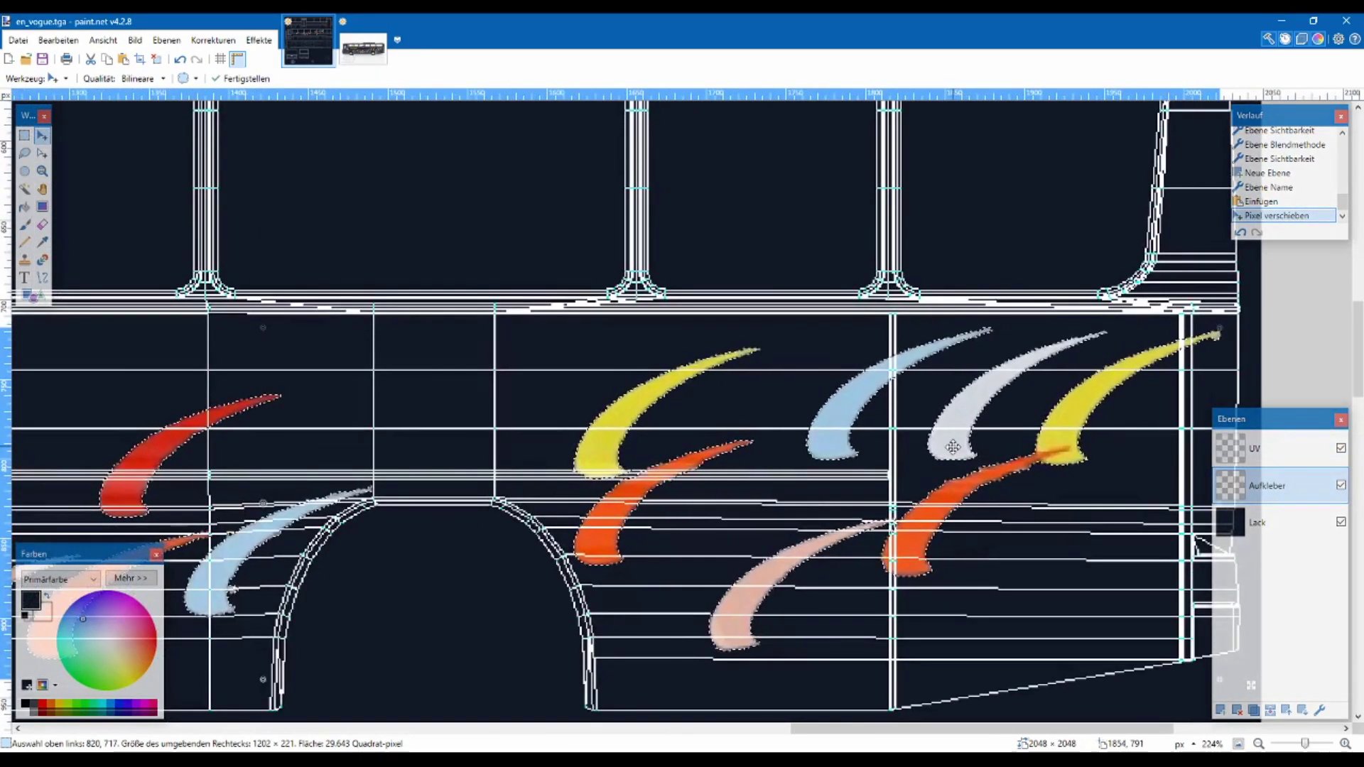
drag(946, 447, 919, 431)
scroll(497, 567, down, 4)
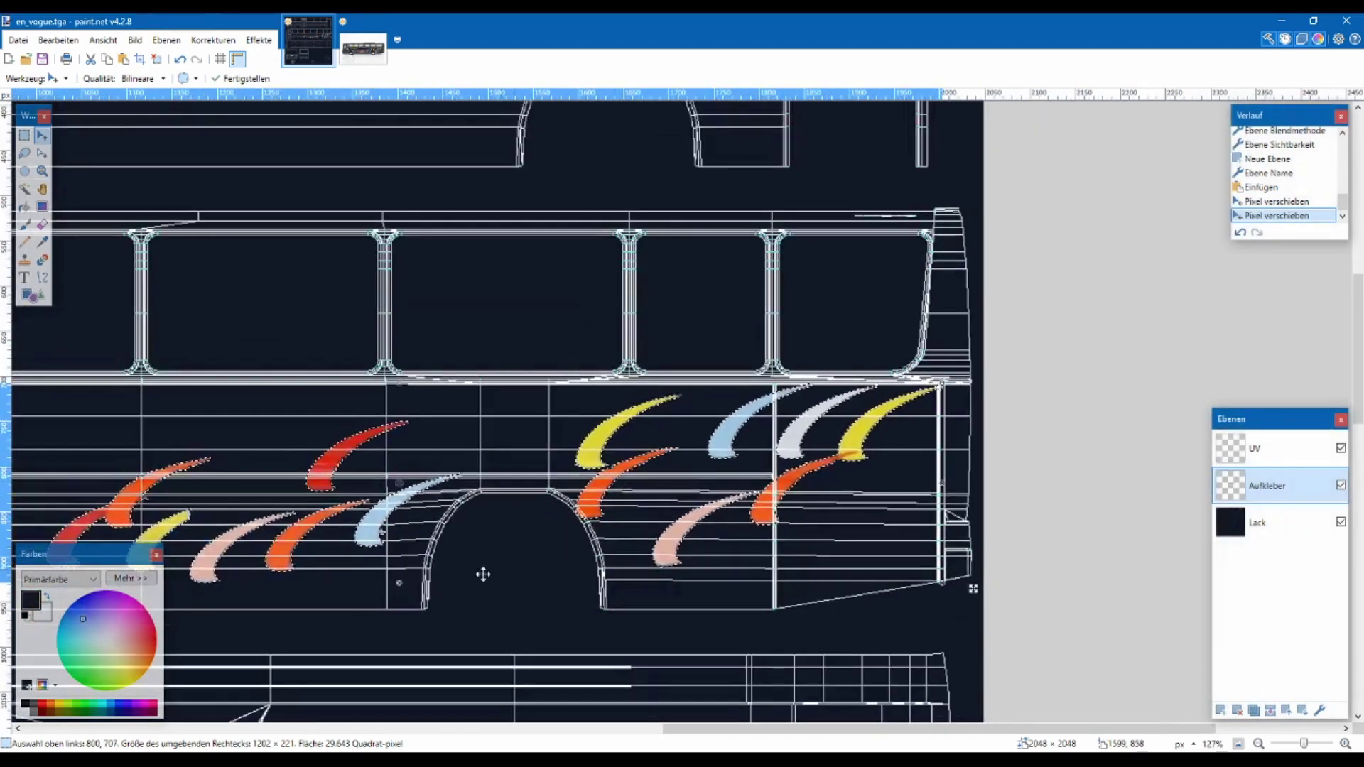
scroll(429, 569, up, 1)
scroll(428, 569, down, 1)
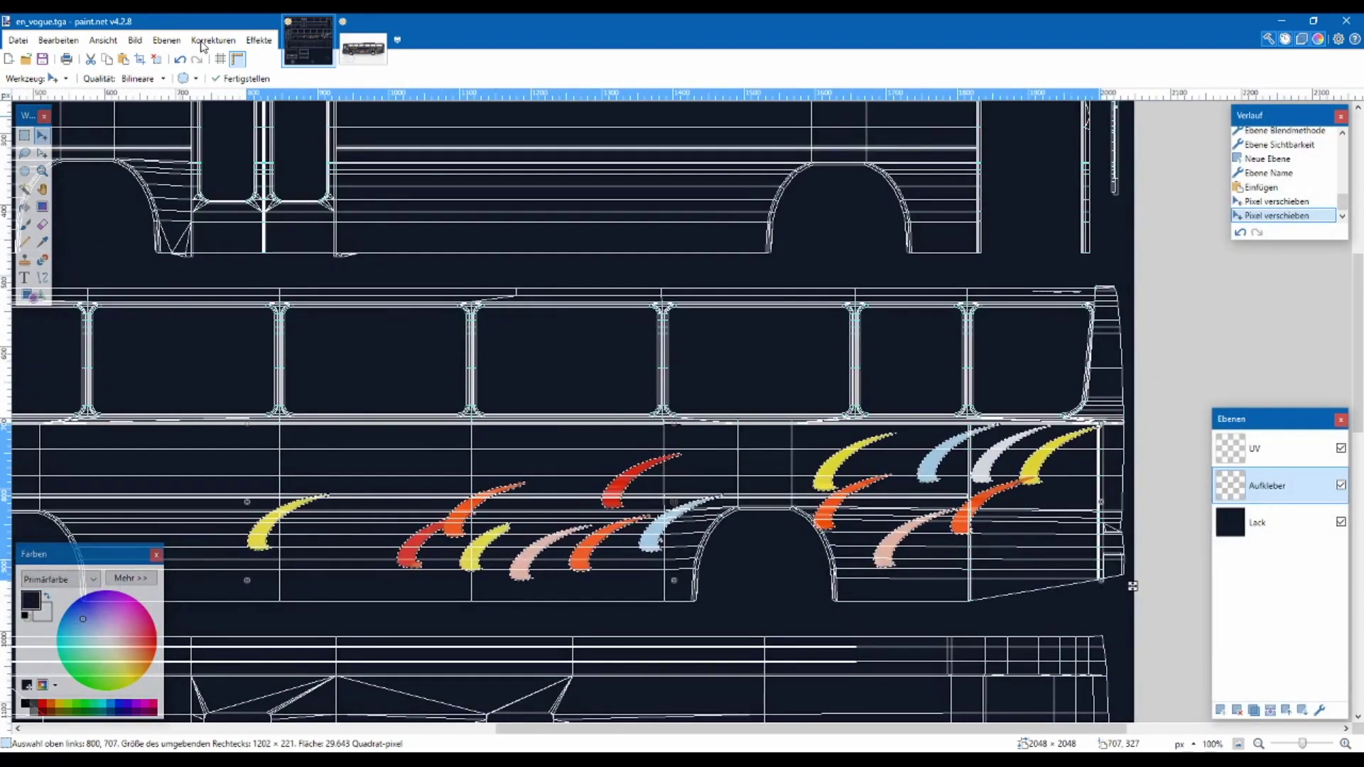
Clear the swoosh selection in the bus photo and select the upper green swoosh with the Magic Wand
click(363, 48)
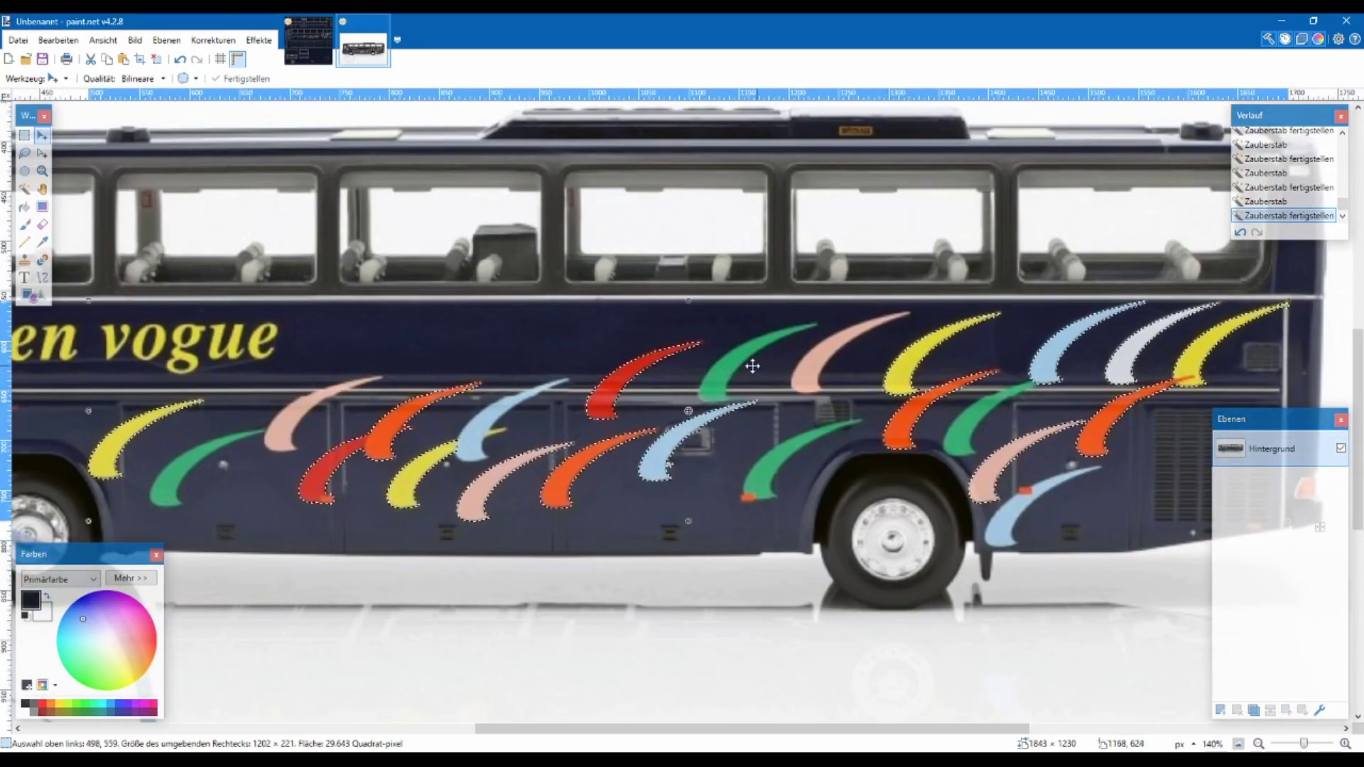
scroll(802, 363, up, 4)
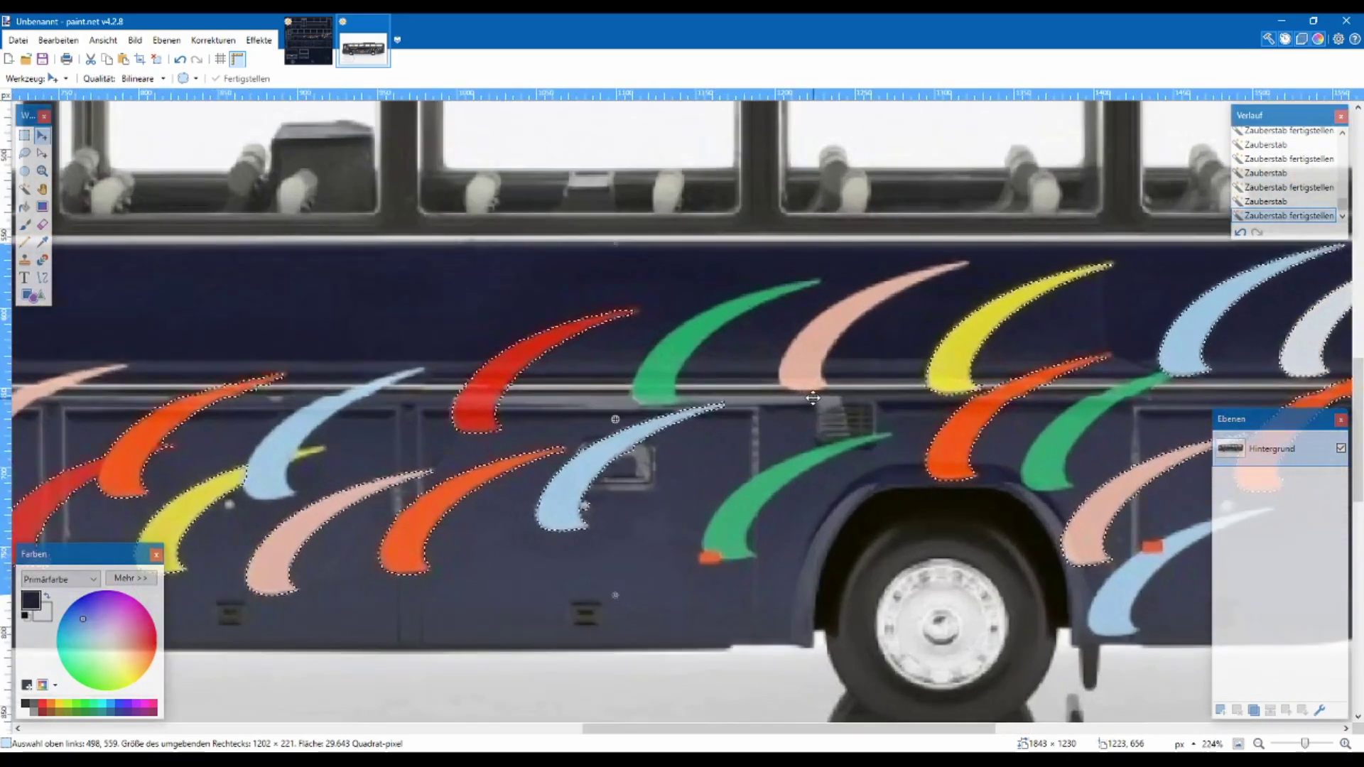
key(ctrl+d)
key(s)
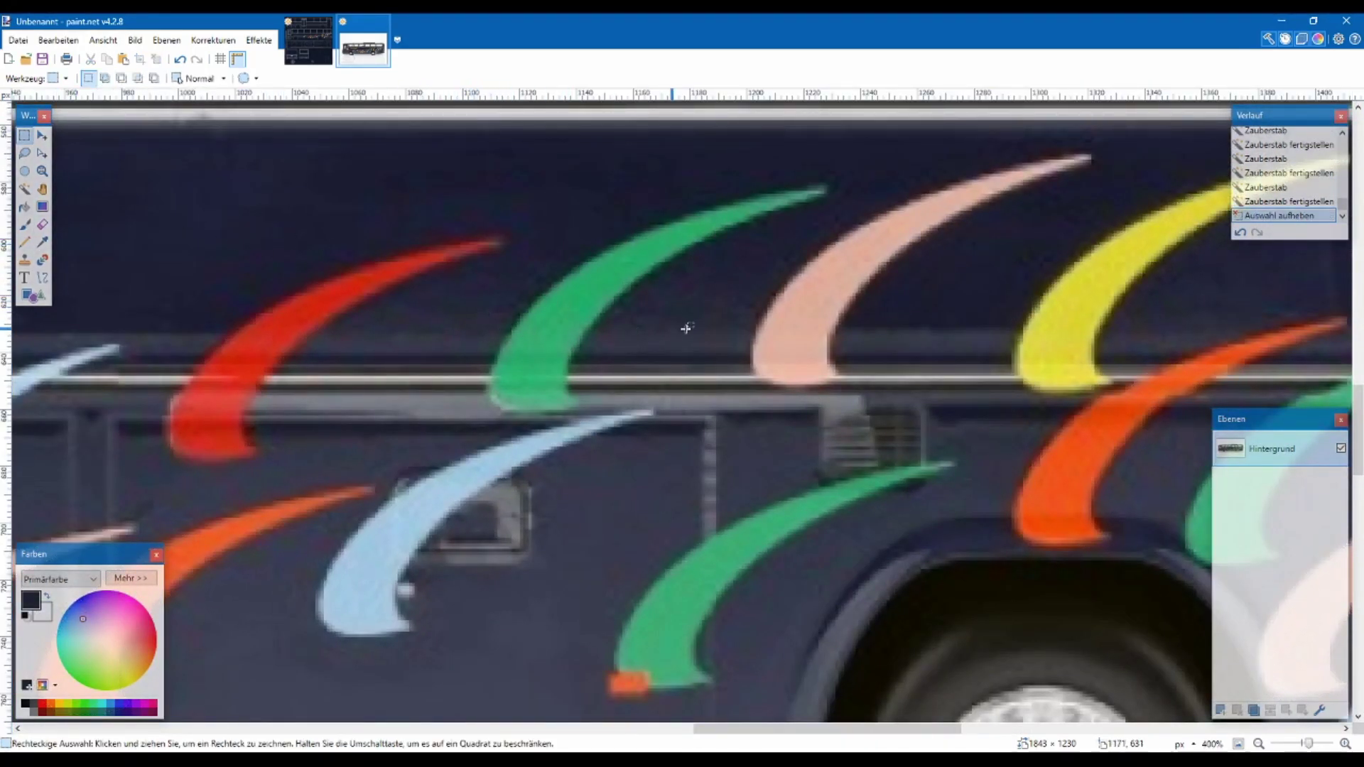
click(309, 40)
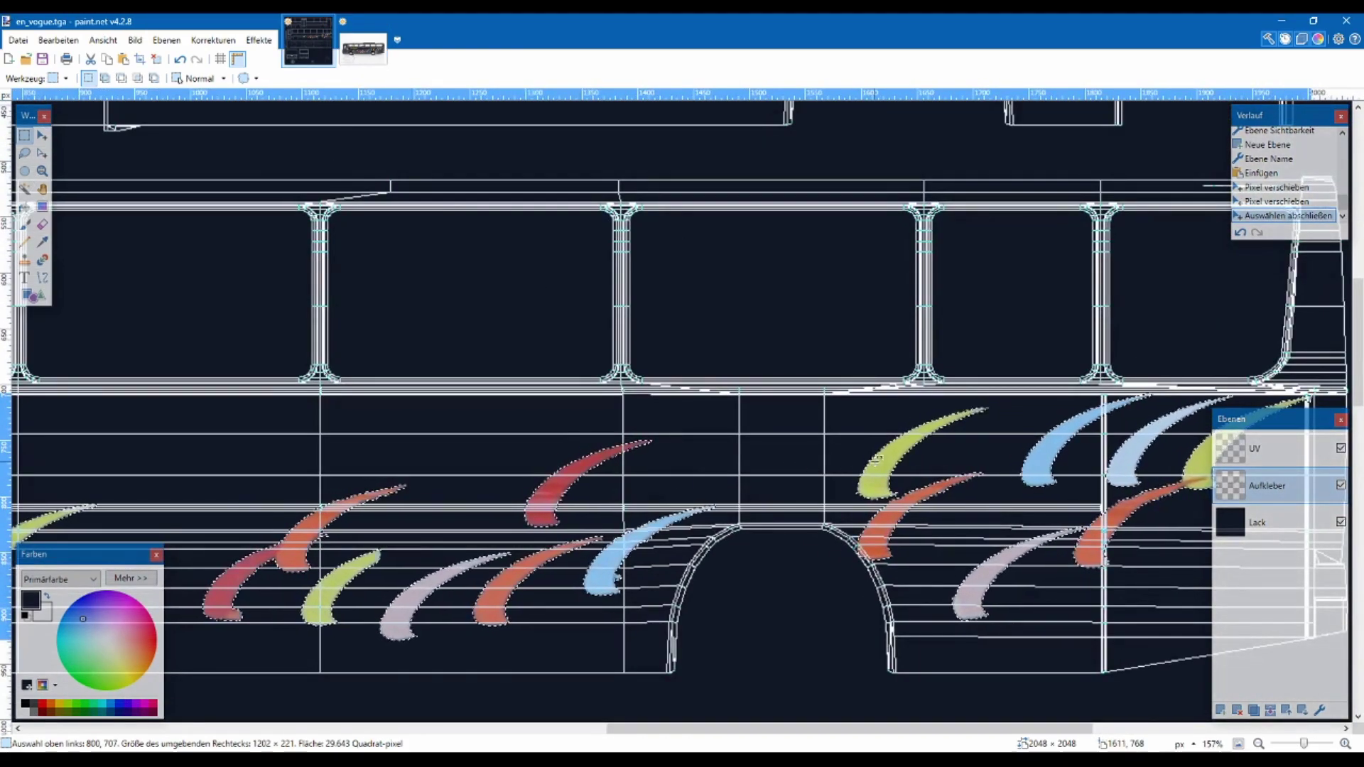
click(363, 48)
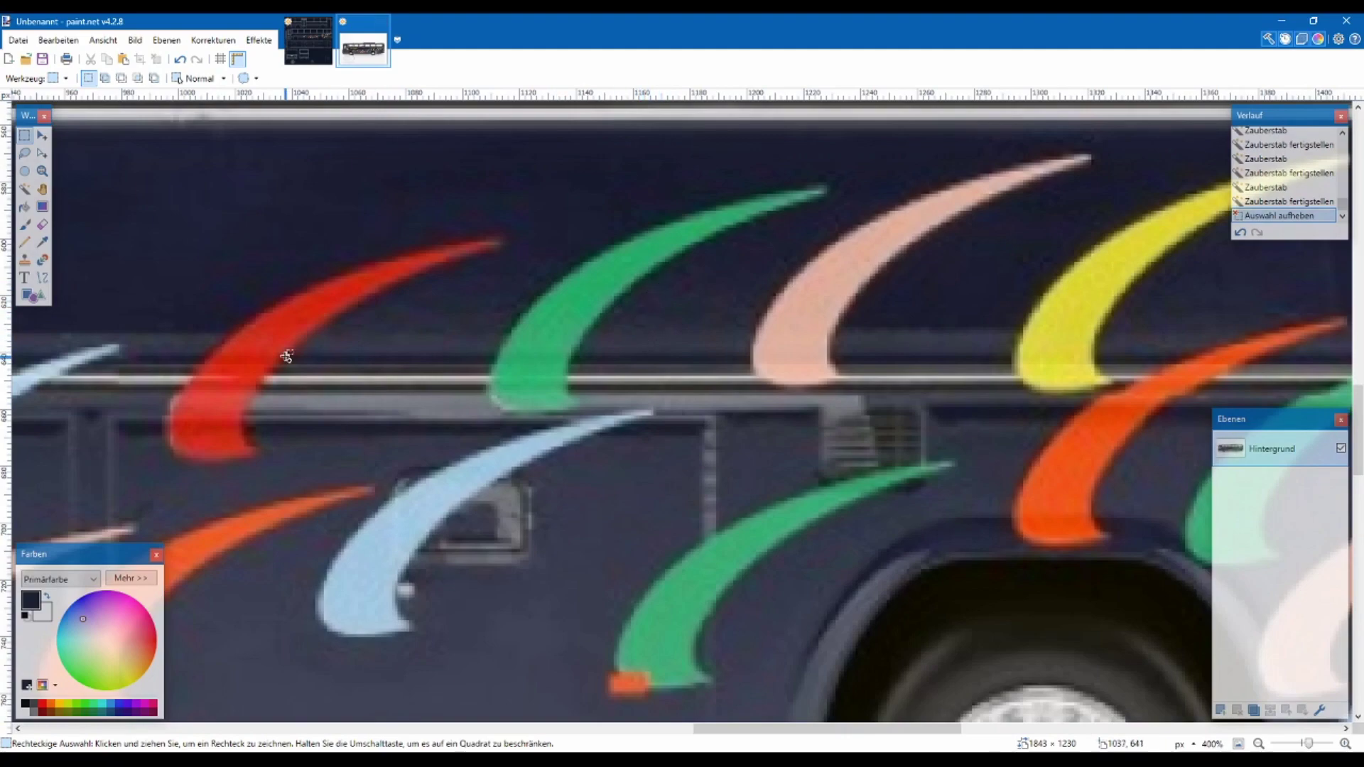
scroll(287, 356, down, 5)
scroll(121, 273, up, 5)
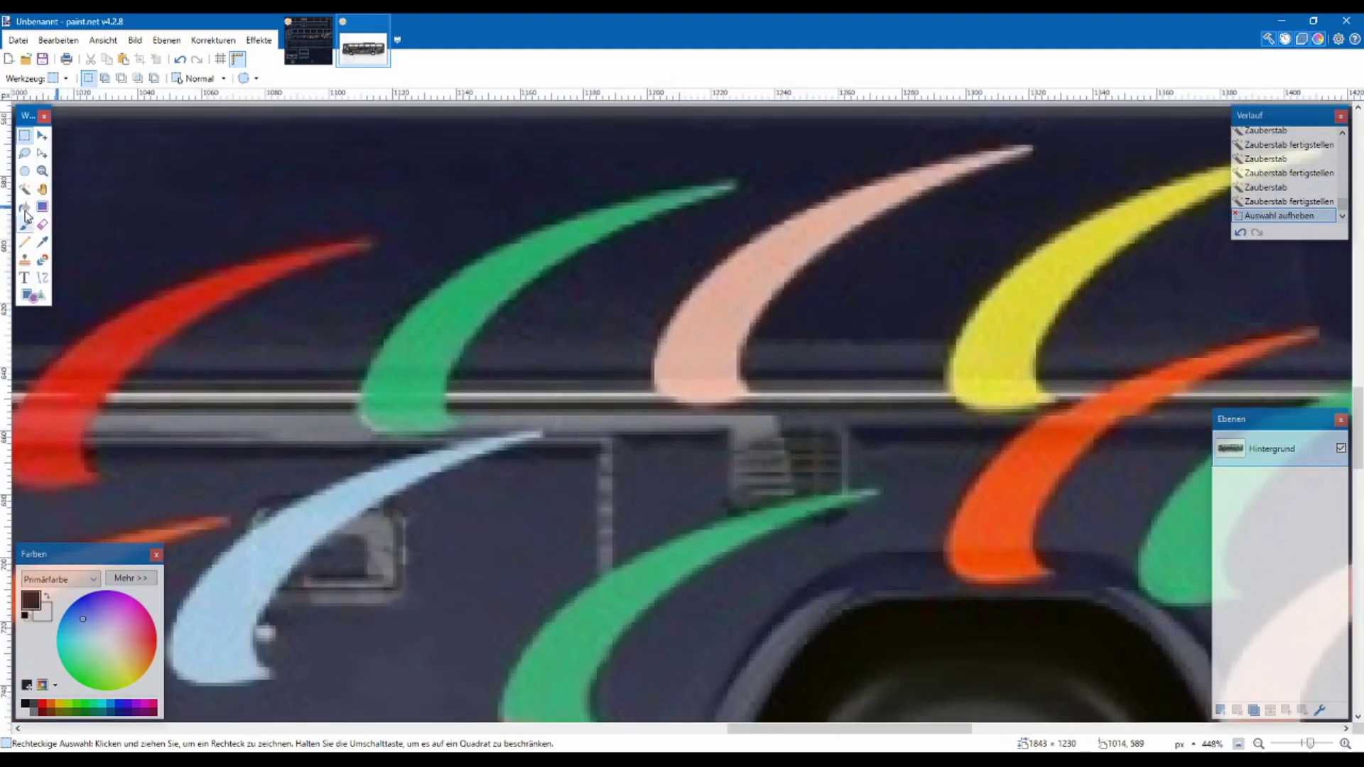
click(24, 189)
click(422, 364)
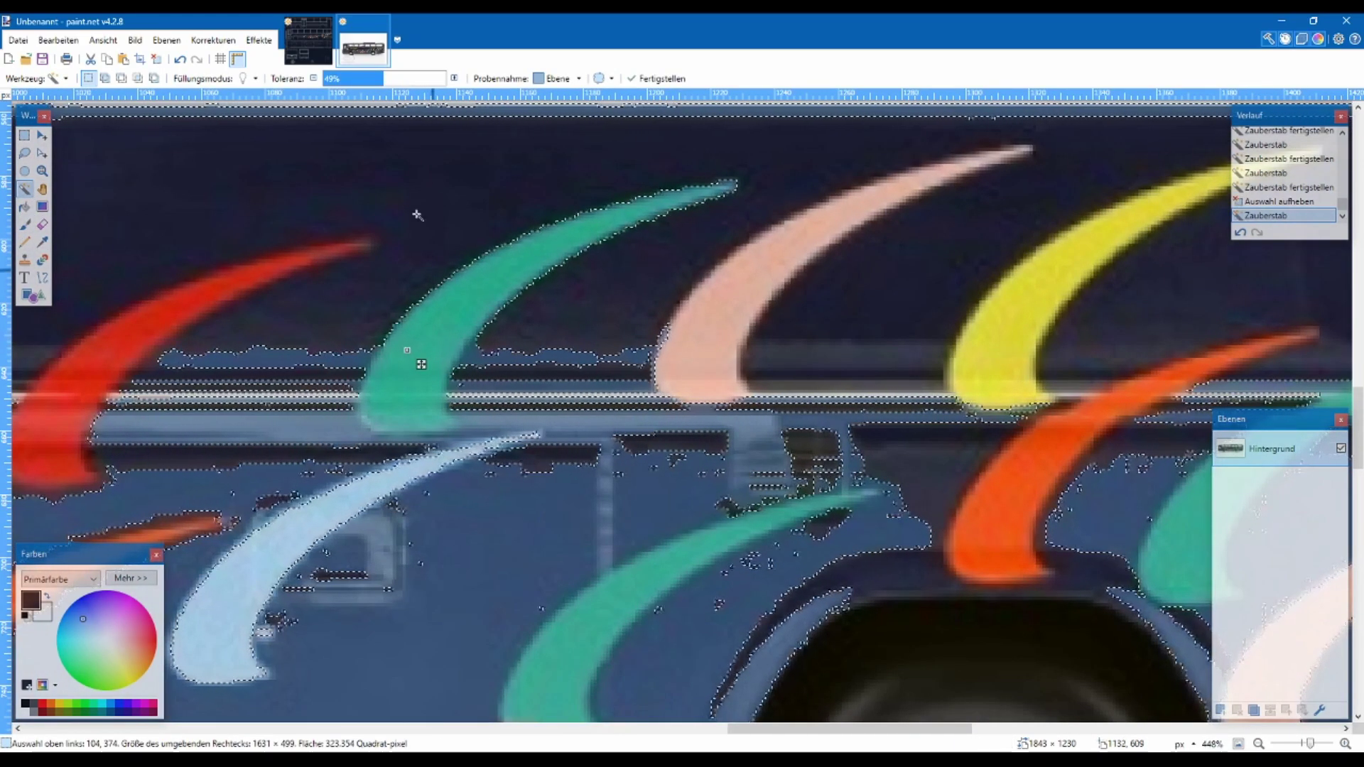
Adjust the Magic Wand tolerance for the green swoosh selection to 41%
click(374, 81)
drag(374, 81, 364, 80)
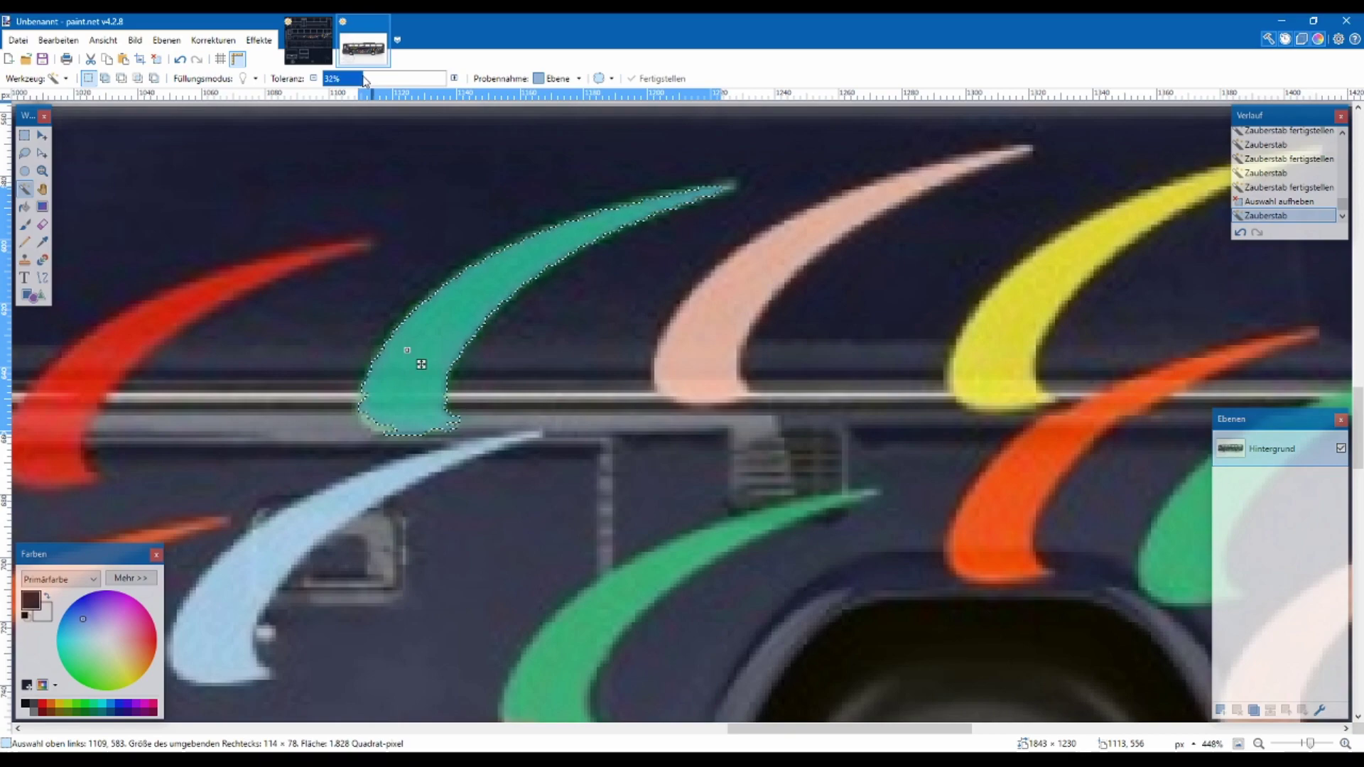
mouse_move(366, 80)
mouse_down()
mouse_move(381, 91)
mouse_move(350, 88)
mouse_up()
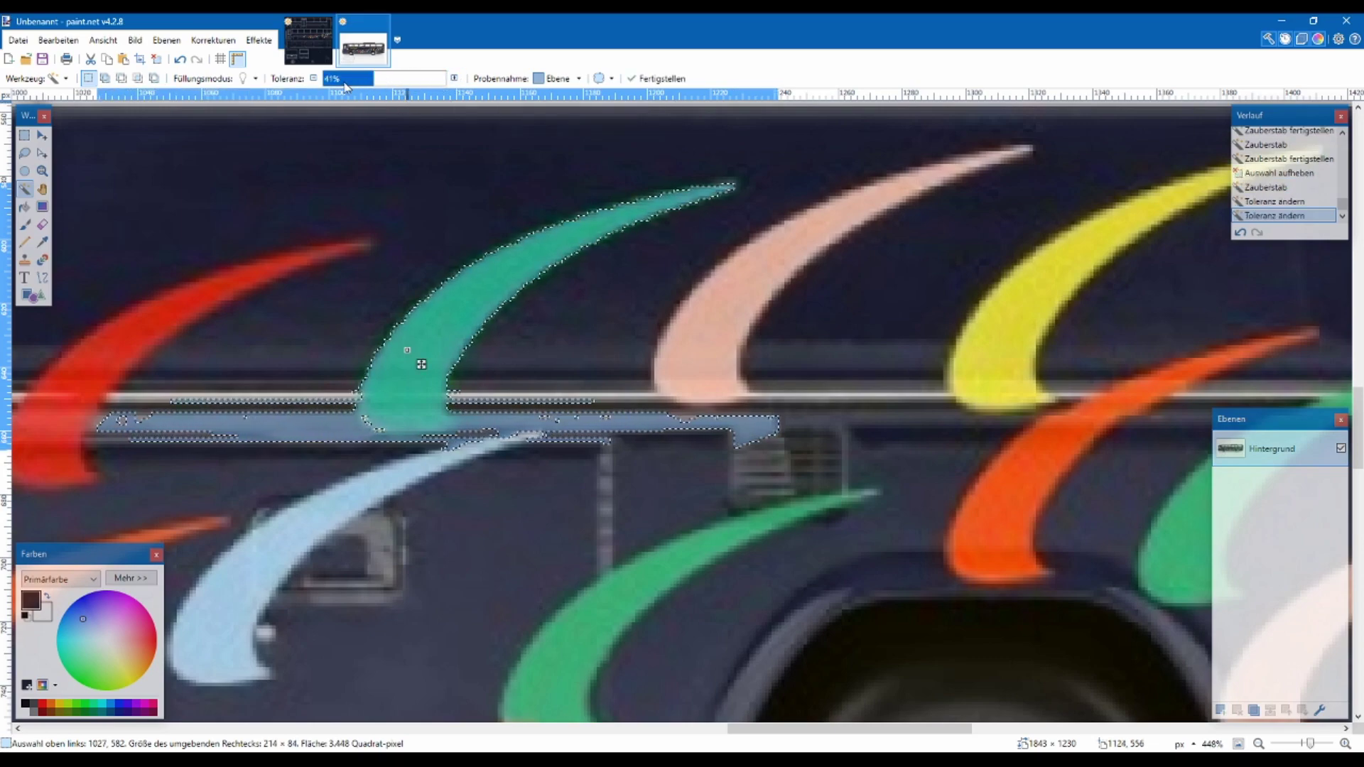
scroll(350, 88, down, 1)
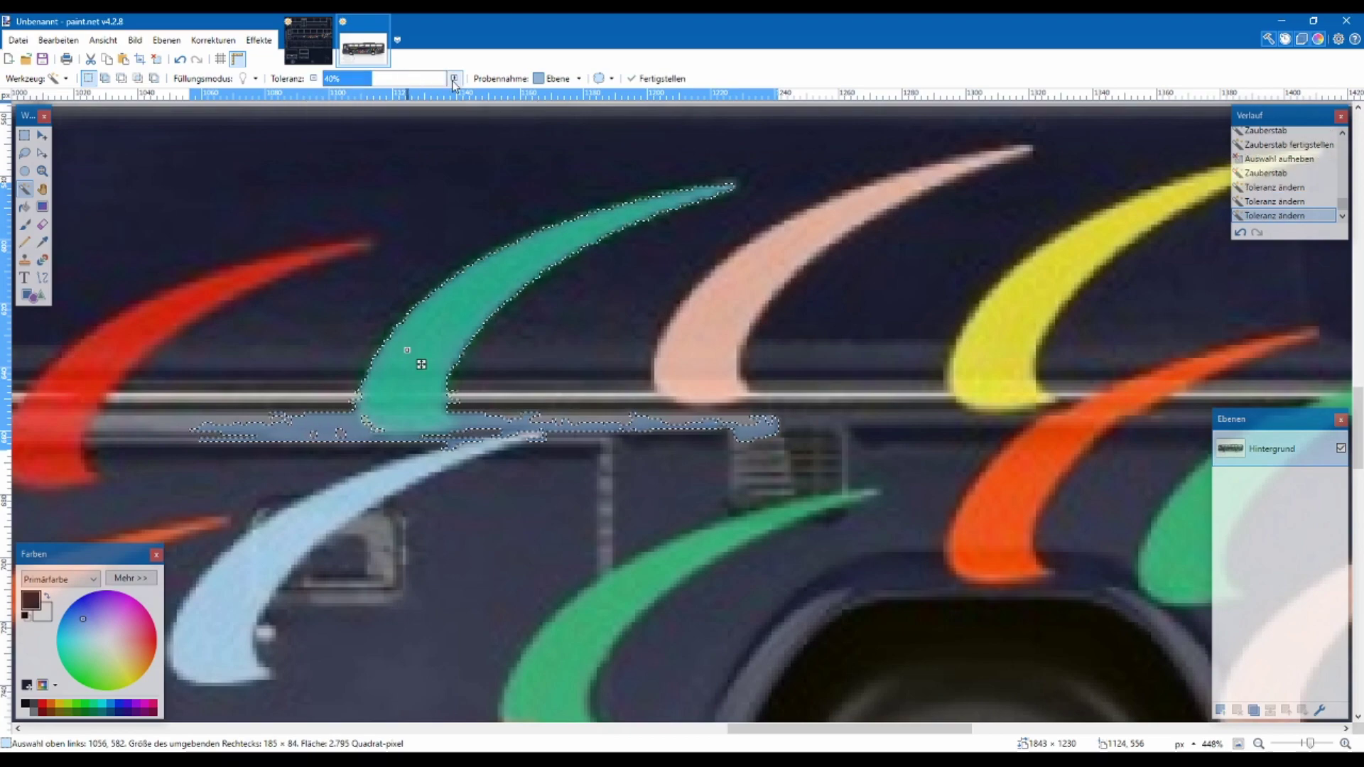
scroll(454, 83, up, 1)
Create a new 214 × 84 pixel image, paste the copied green swoosh into it and clear the selection
click(10, 61)
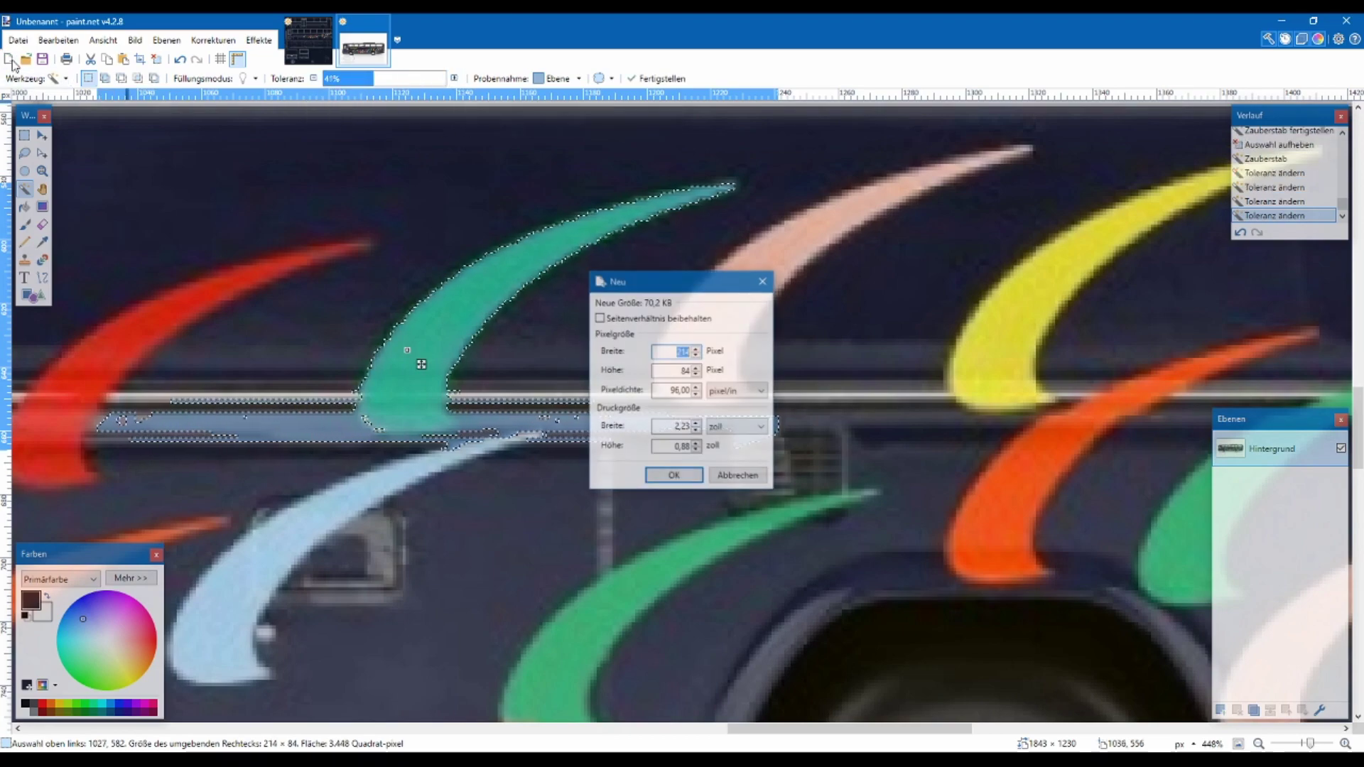
key(Return)
key(ctrl+v)
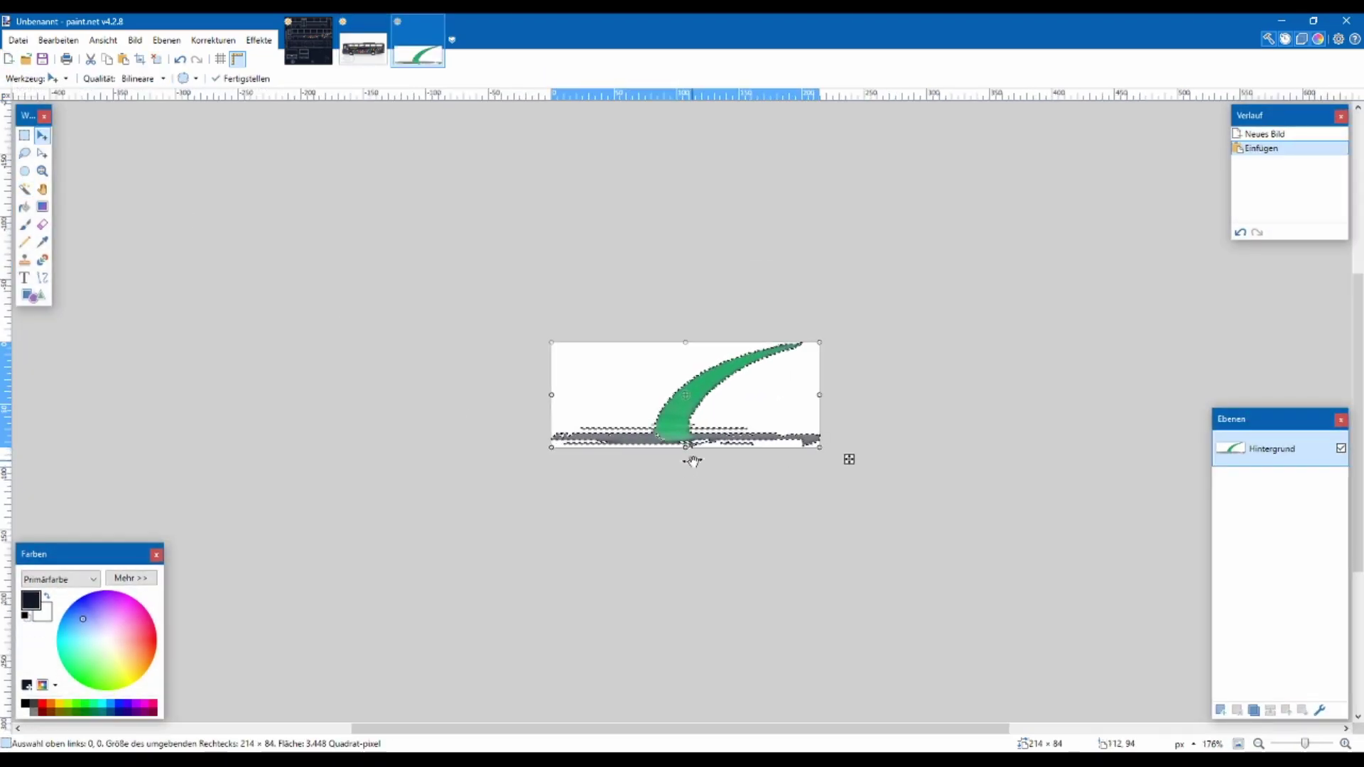
scroll(693, 462, up, 4)
scroll(654, 450, down, 2)
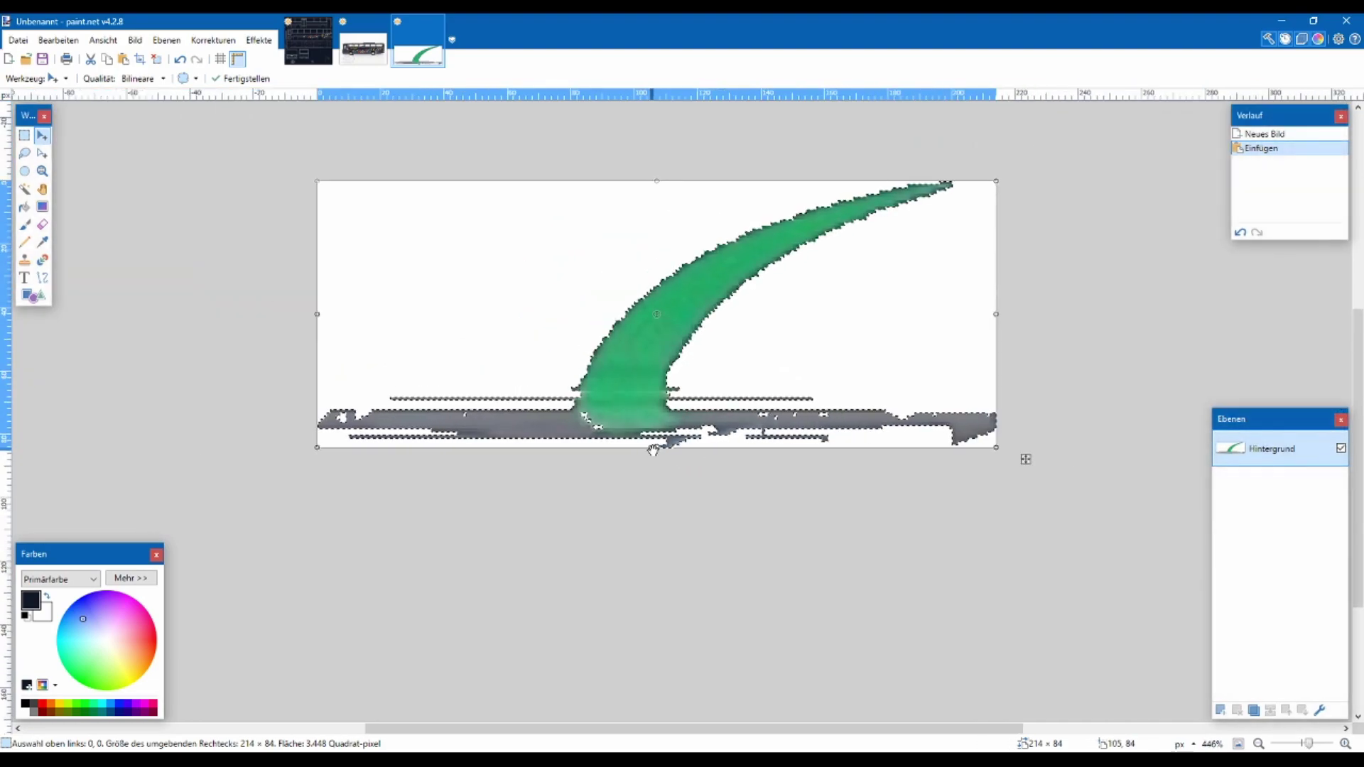
click(25, 137)
key(ctrl+d)
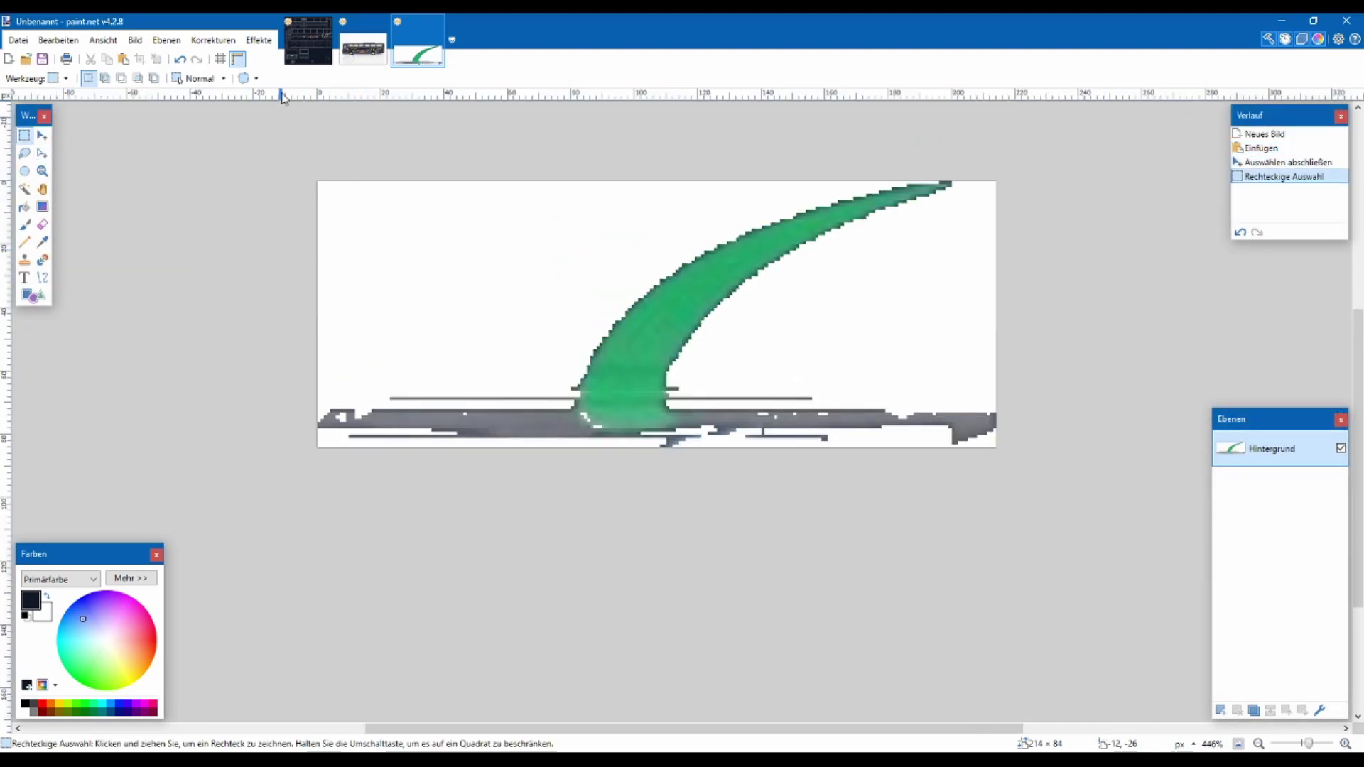
Switch to en_vogue.tga and try a rectangular selection of about 140 × 100 pixels around the upper red swoosh
click(308, 40)
scroll(524, 566, up, 1)
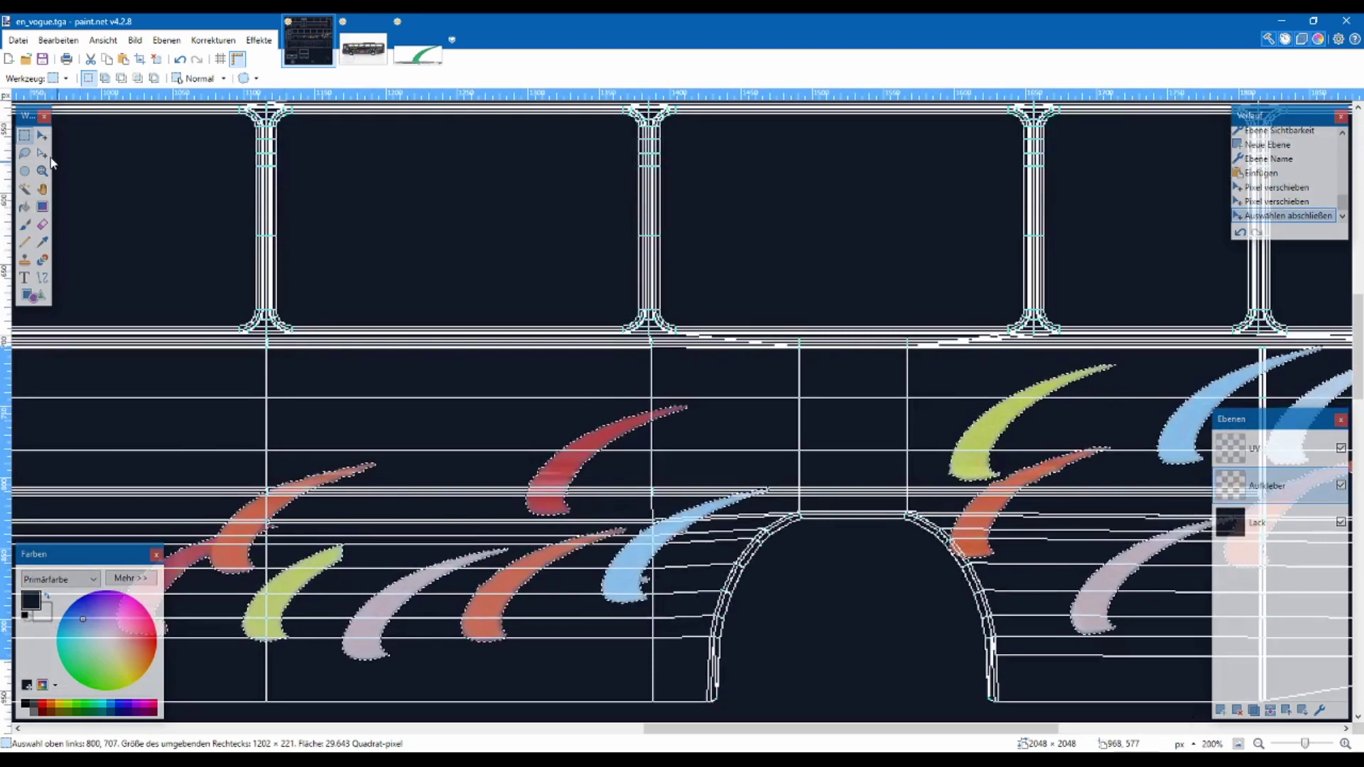
drag(481, 369, 682, 510)
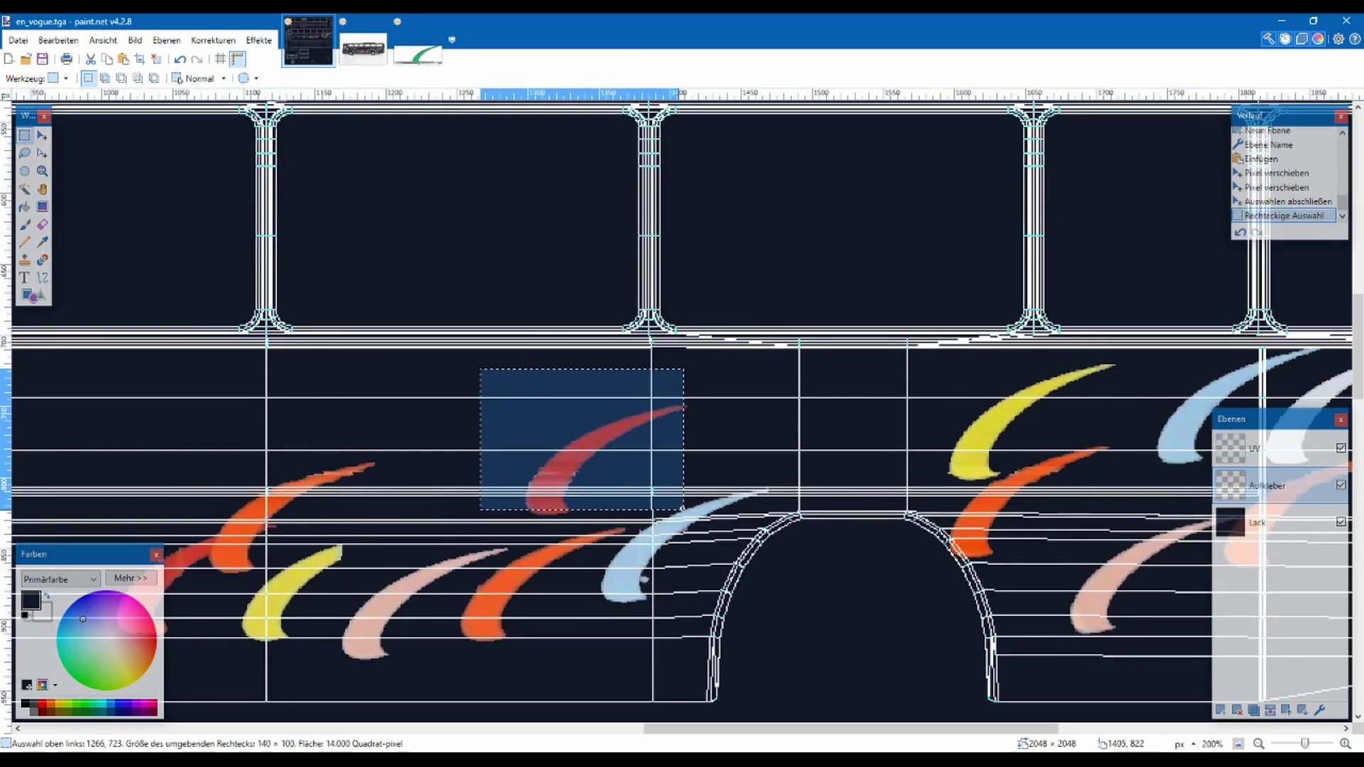
click(682, 509)
scroll(679, 553, down, 2)
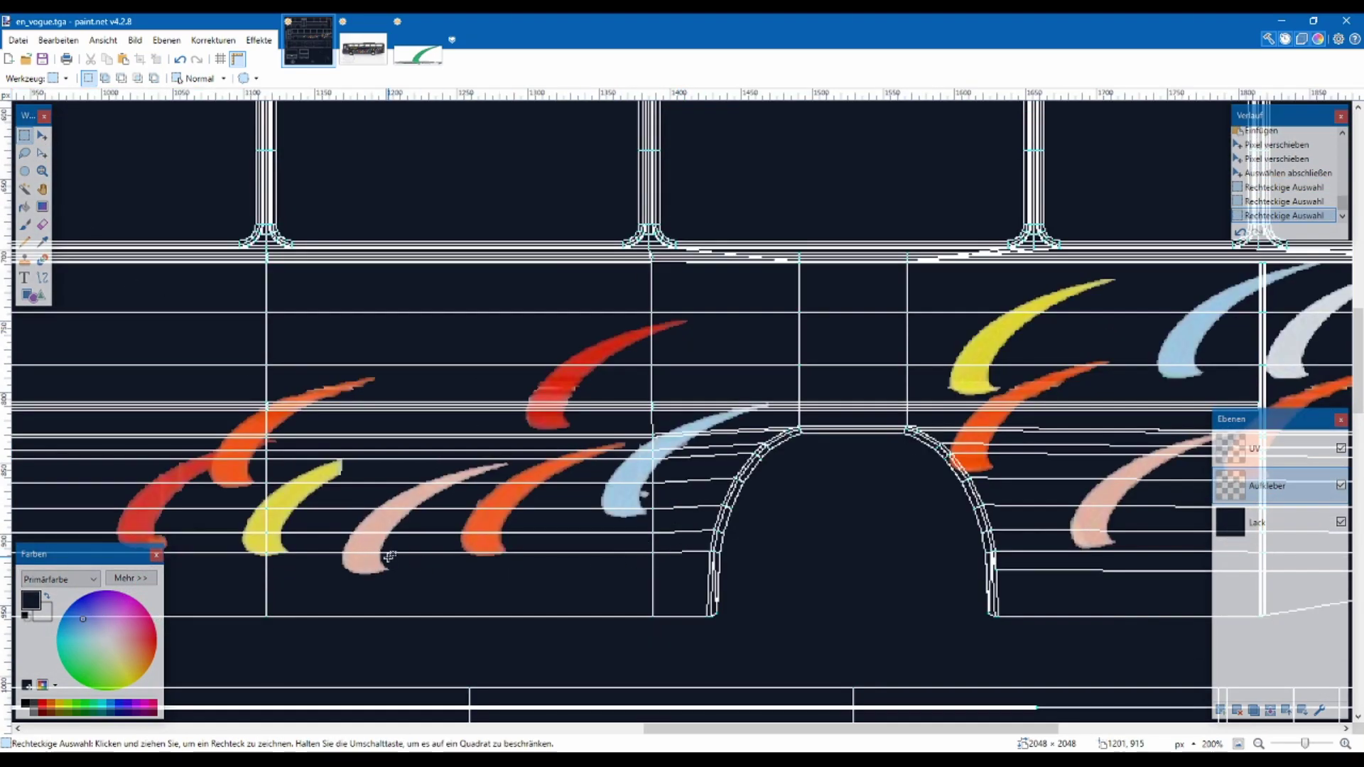
Select the upper light blue swoosh behind the rear wheel with a rectangle of about 144 × 106 pixels
scroll(384, 562, left, 1)
scroll(469, 554, right, 7)
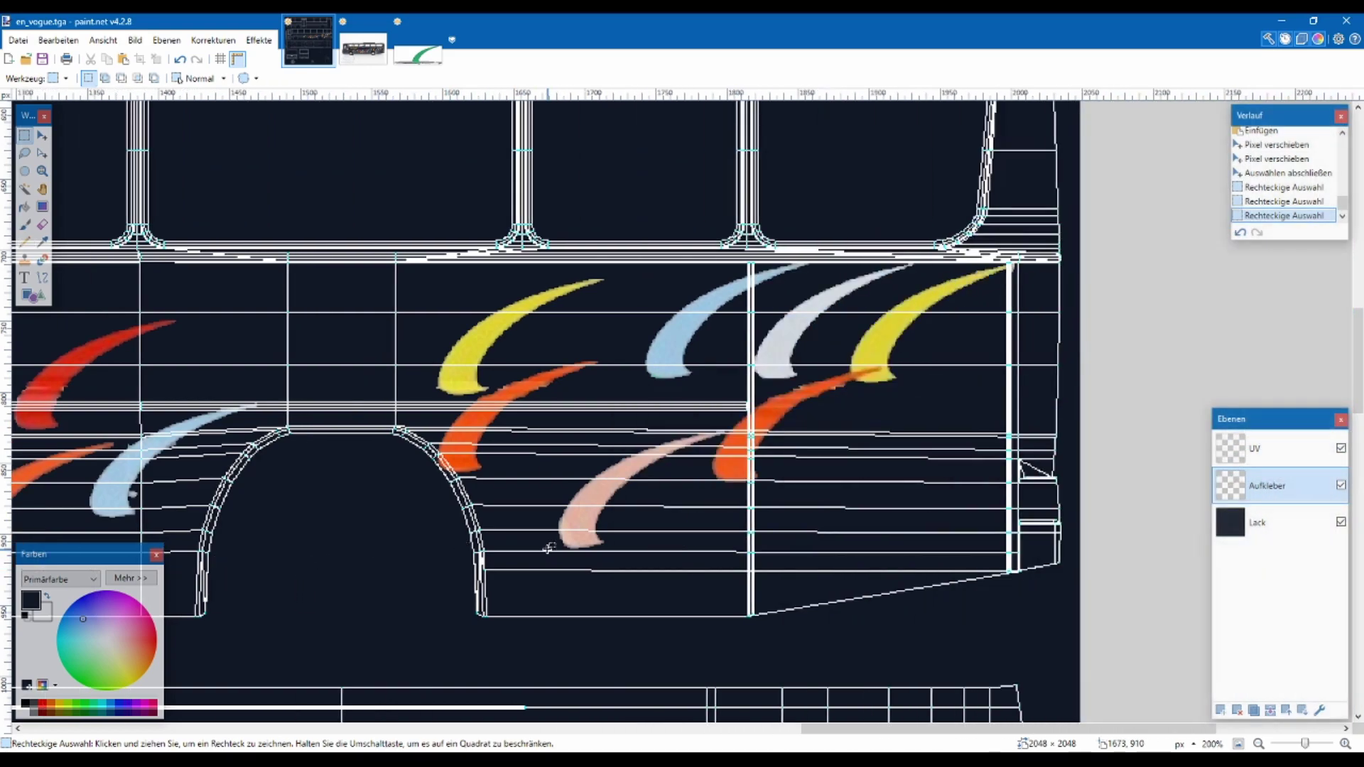
scroll(548, 547, left, 1)
drag(713, 233, 918, 384)
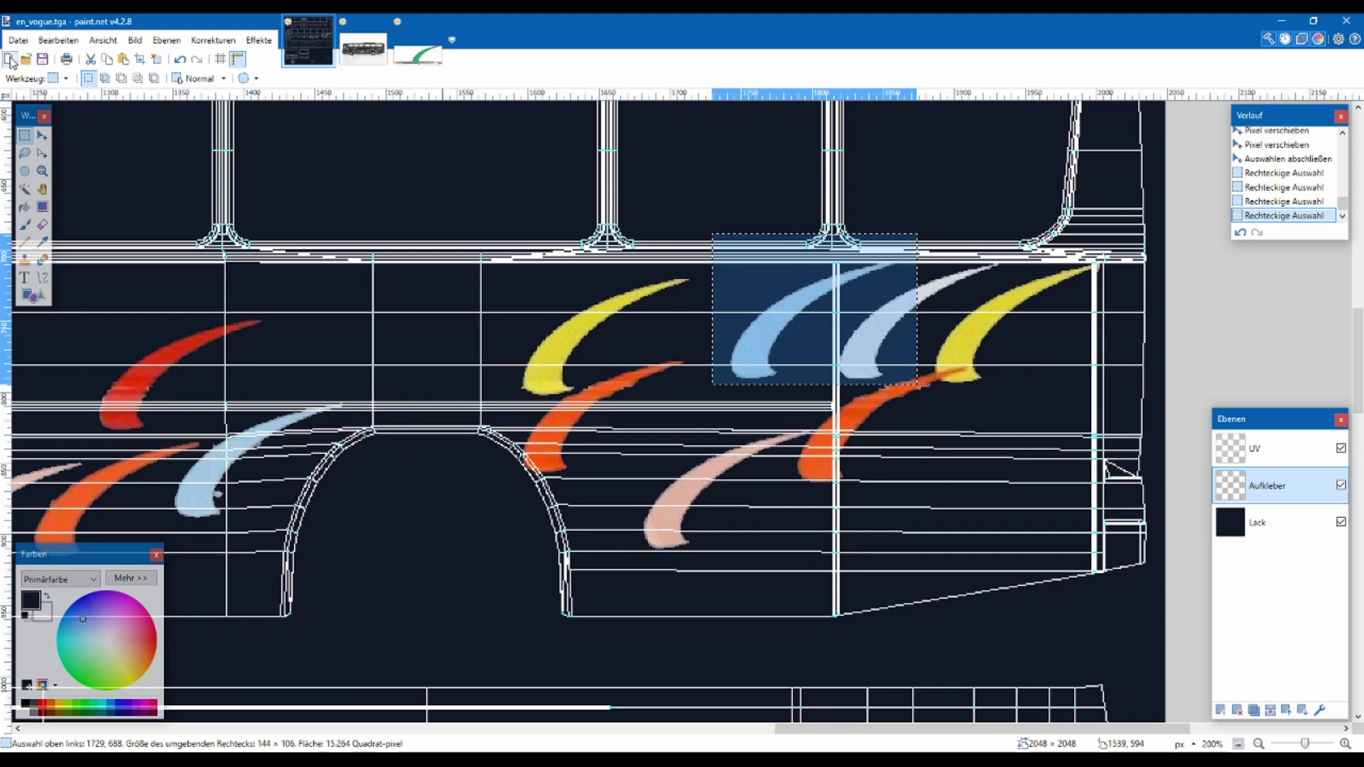
Paste the copied light blue swoosh into the green swoosh's image with the canvas enlarged, and crop the image to the pasted selection
click(428, 51)
key(ctrl+v)
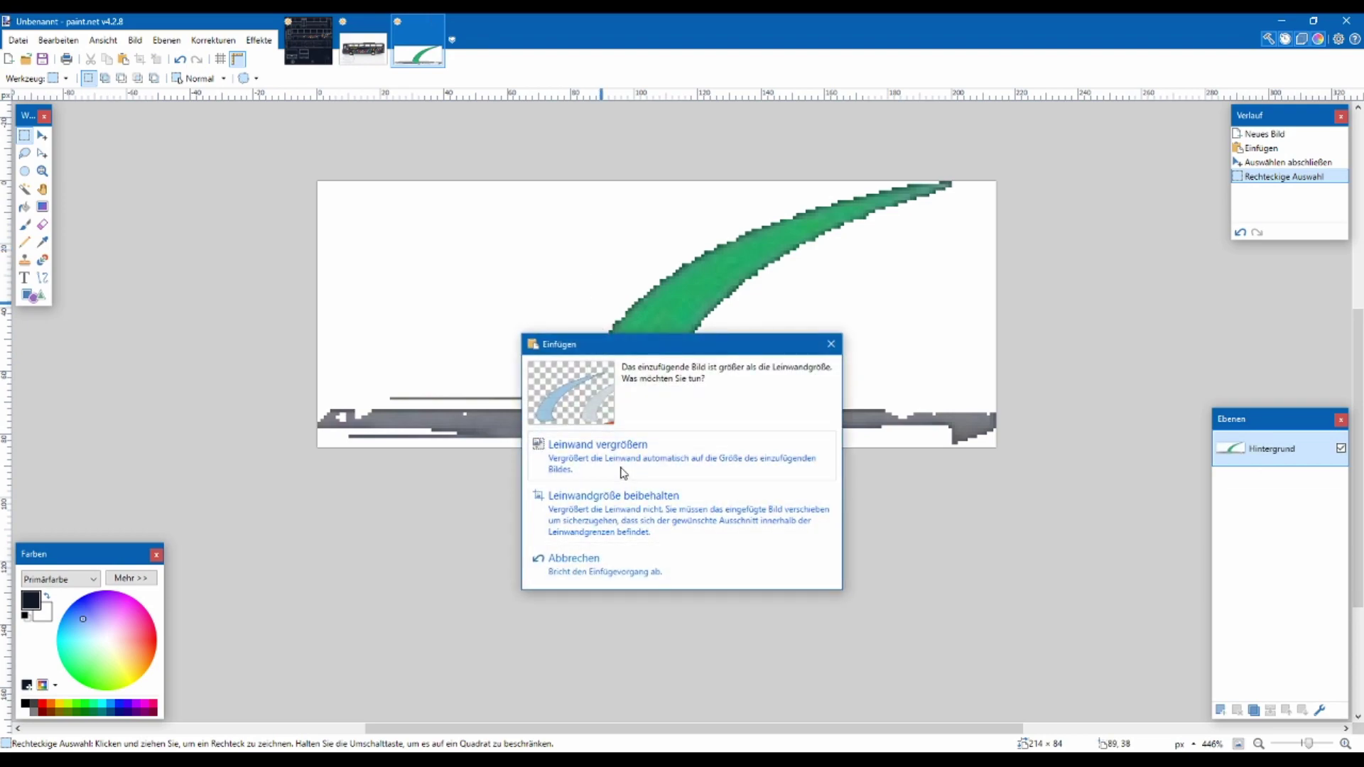
click(623, 472)
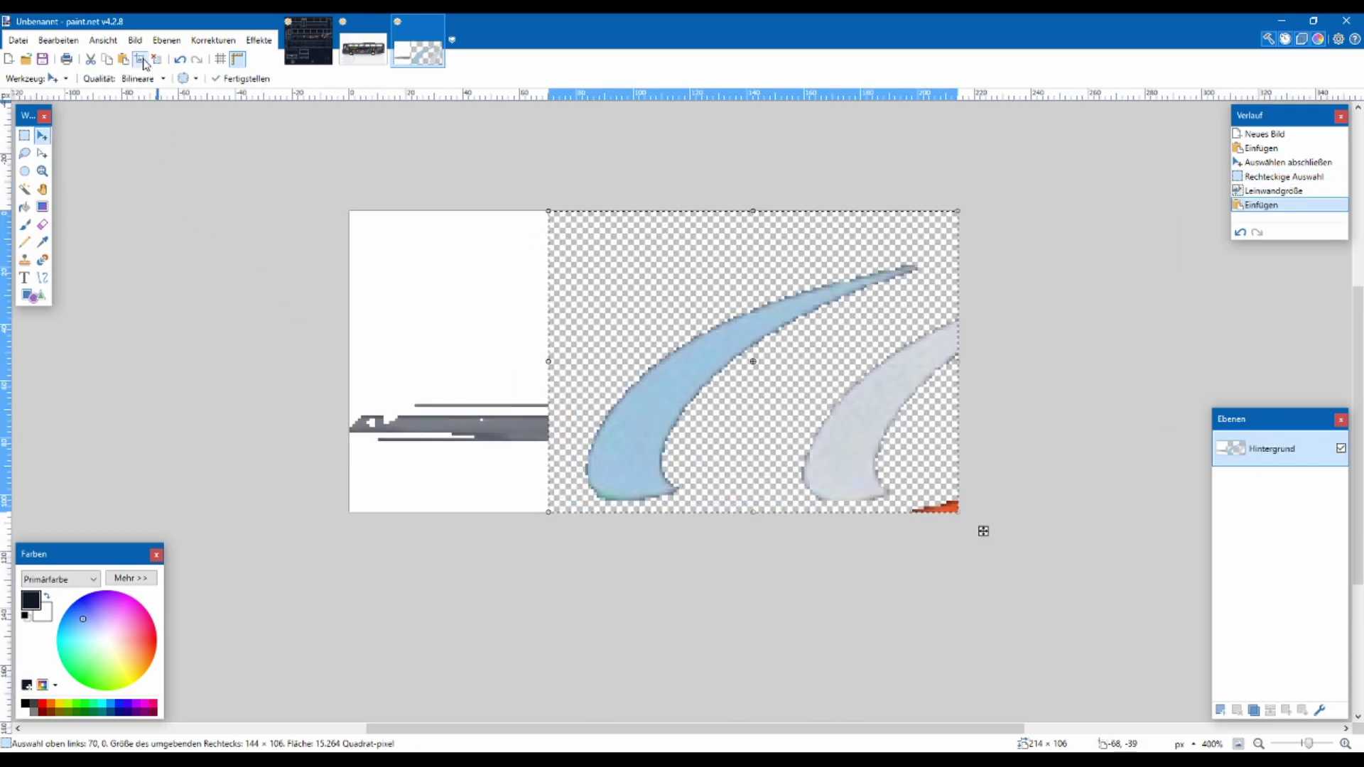
click(142, 61)
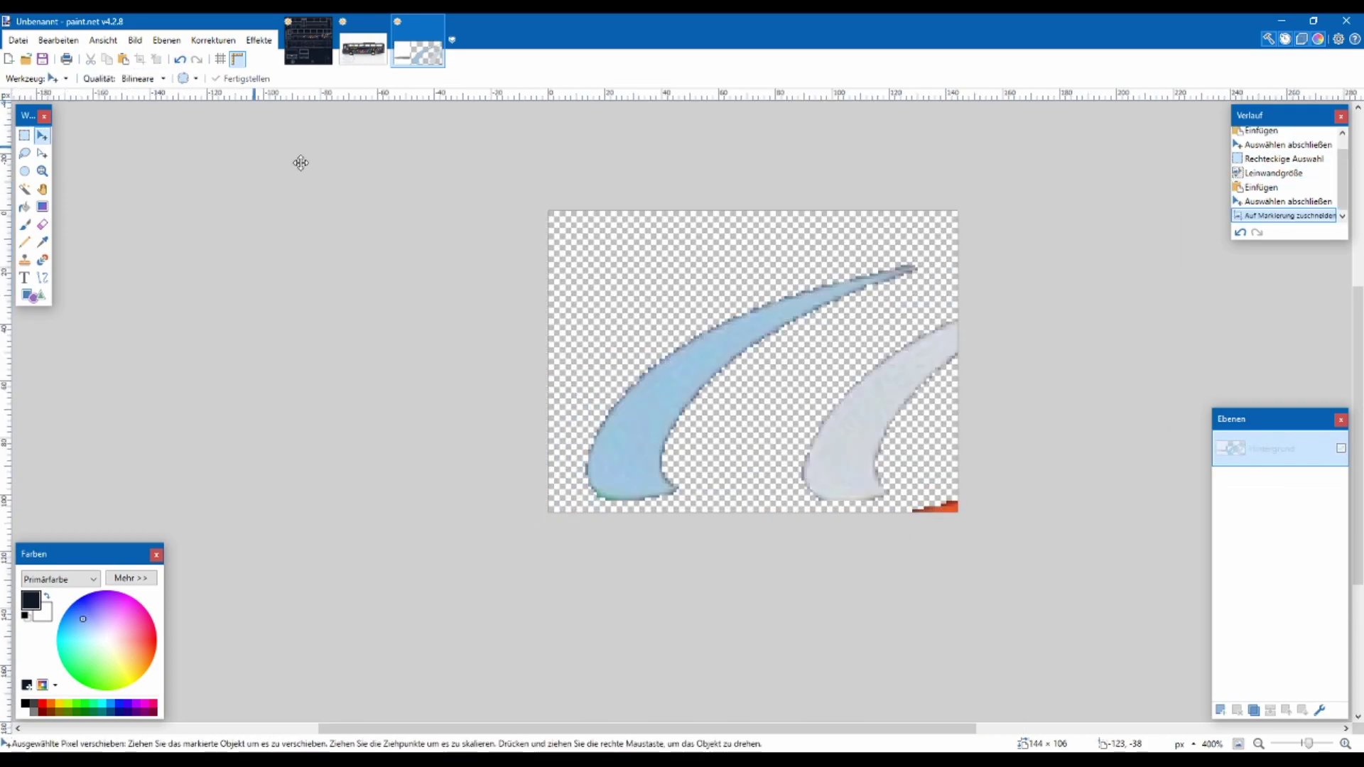
Delete the leftover white and orange swoosh parts beside the light blue swoosh using rectangular selections
click(24, 135)
drag(768, 384, 1063, 566)
key(Delete)
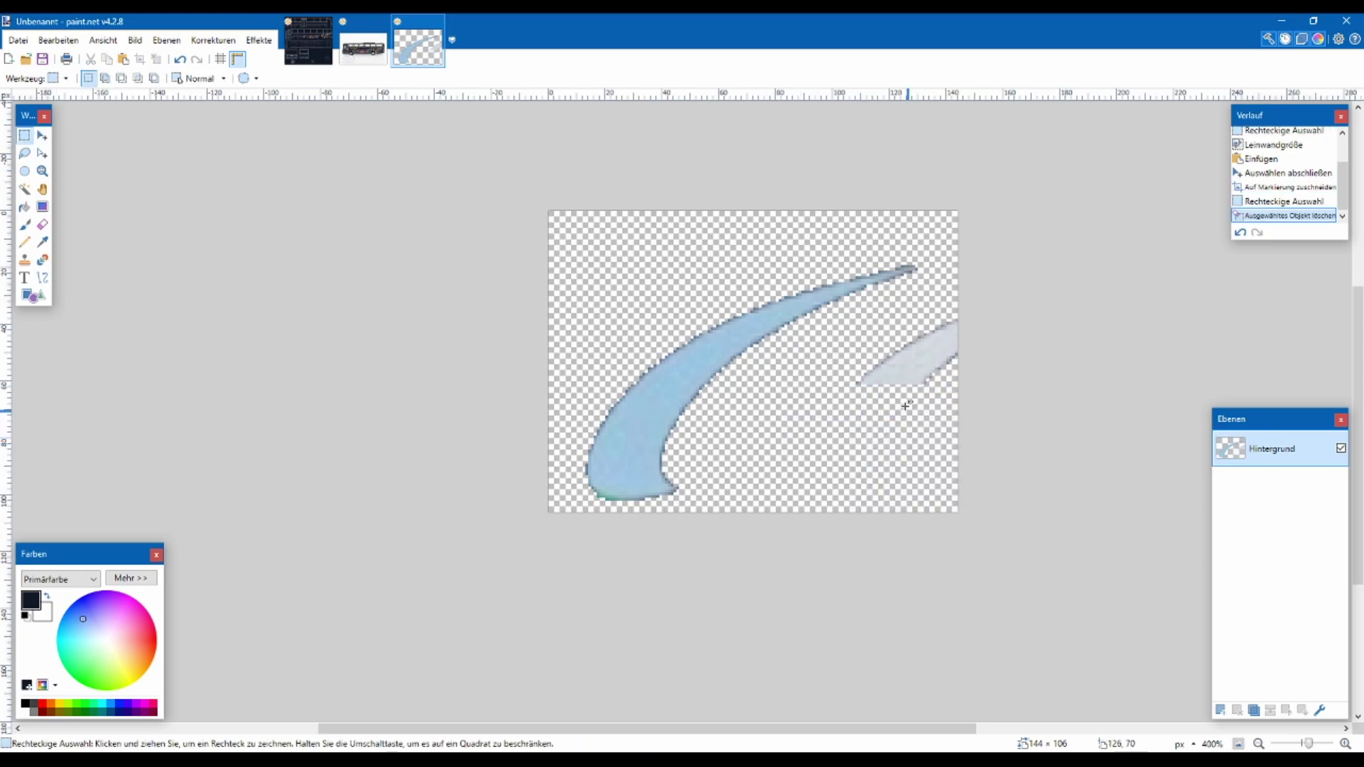
drag(841, 318, 1075, 428)
key(Delete)
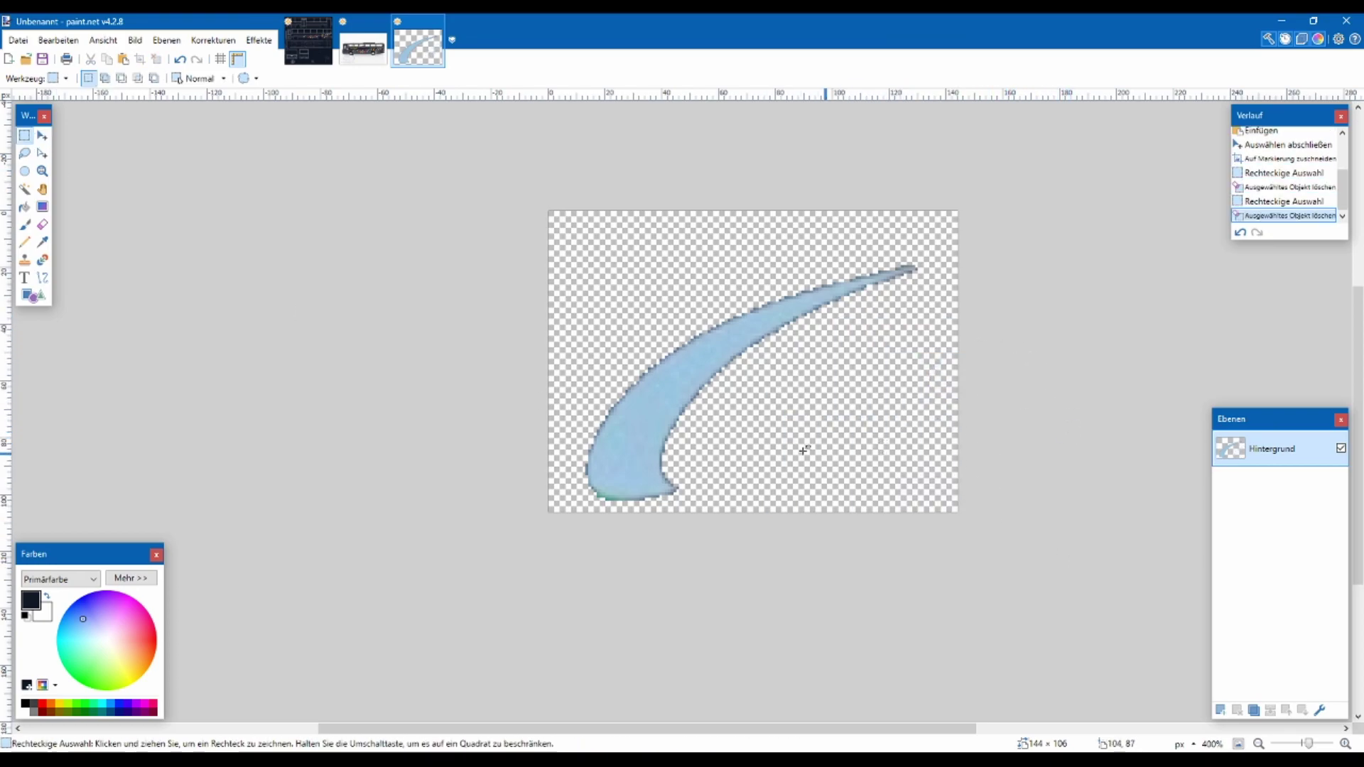
Fill the light blue swoosh with the green sampled from the photo's upper green swoosh and select the whole image
scroll(725, 437, up, 4)
click(364, 49)
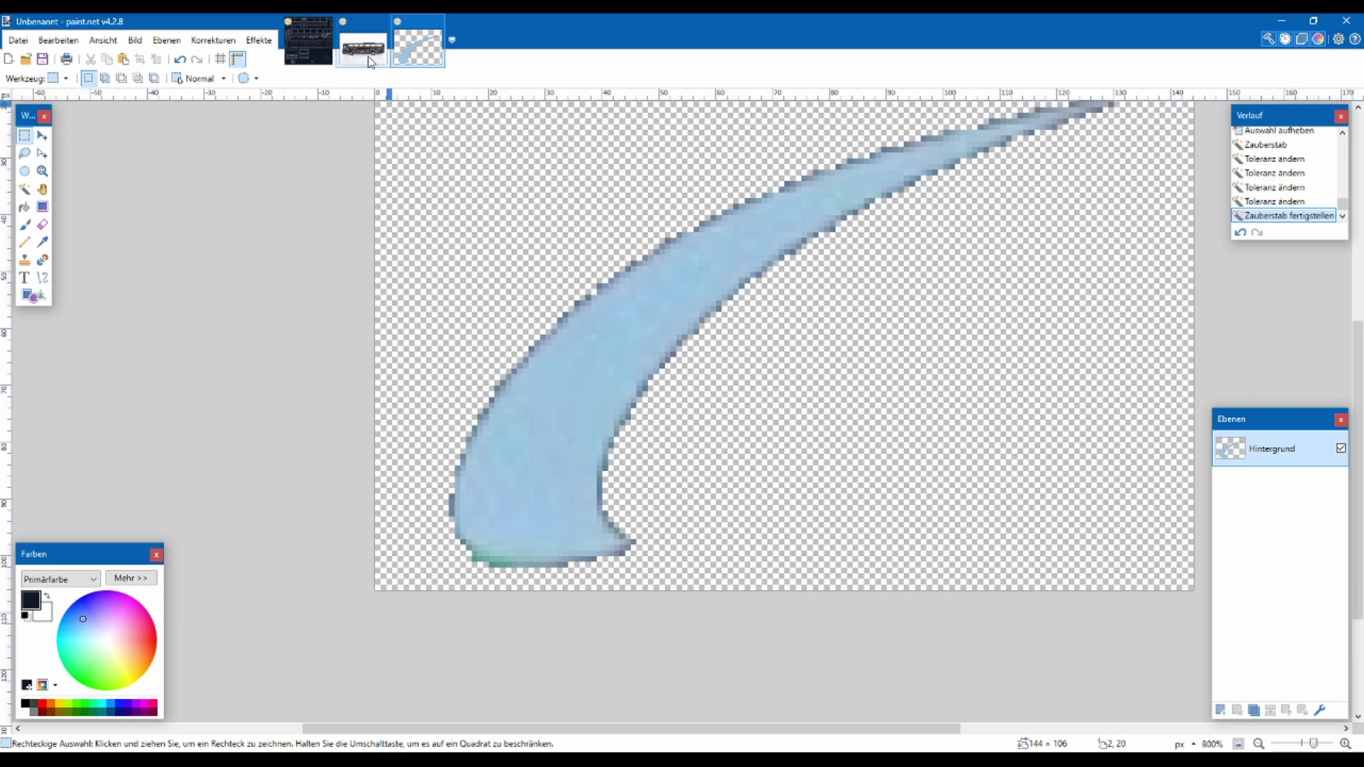
key(ctrl+d)
click(41, 242)
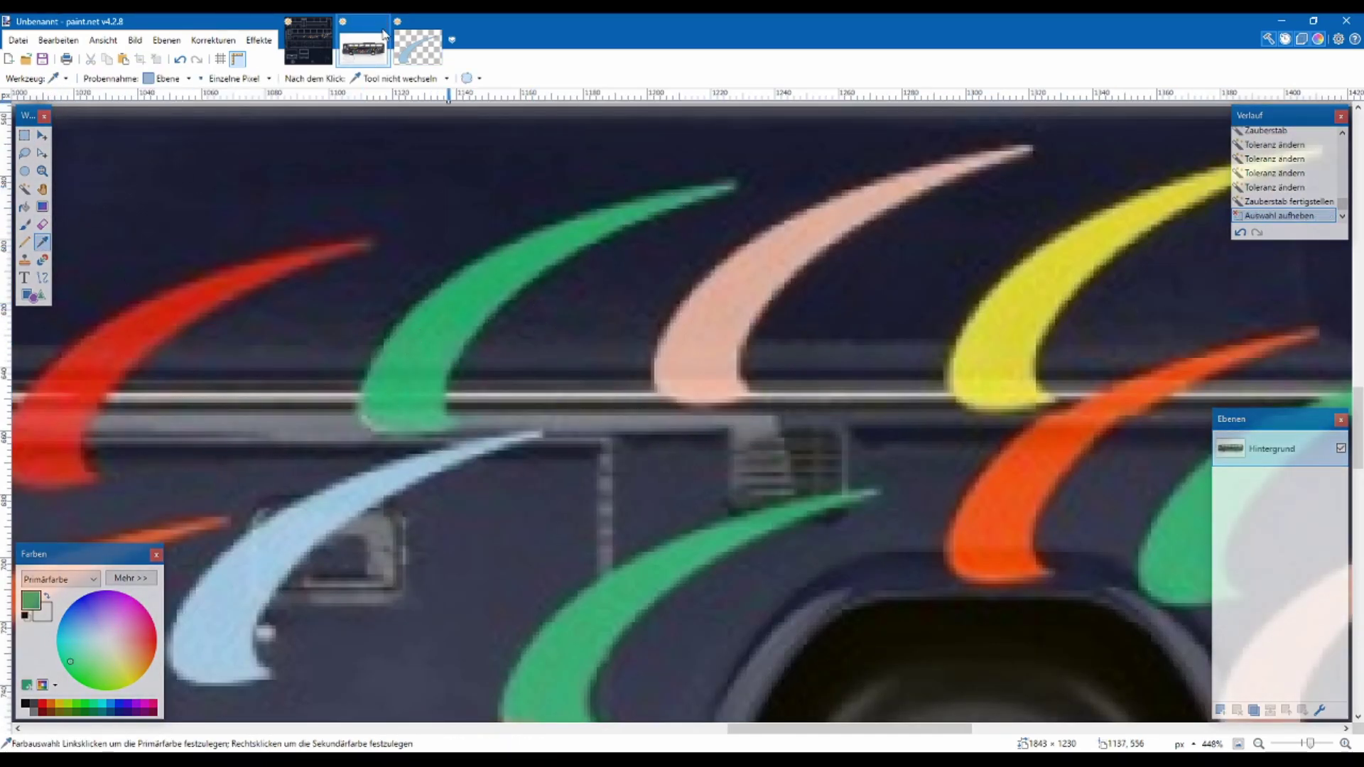
click(418, 47)
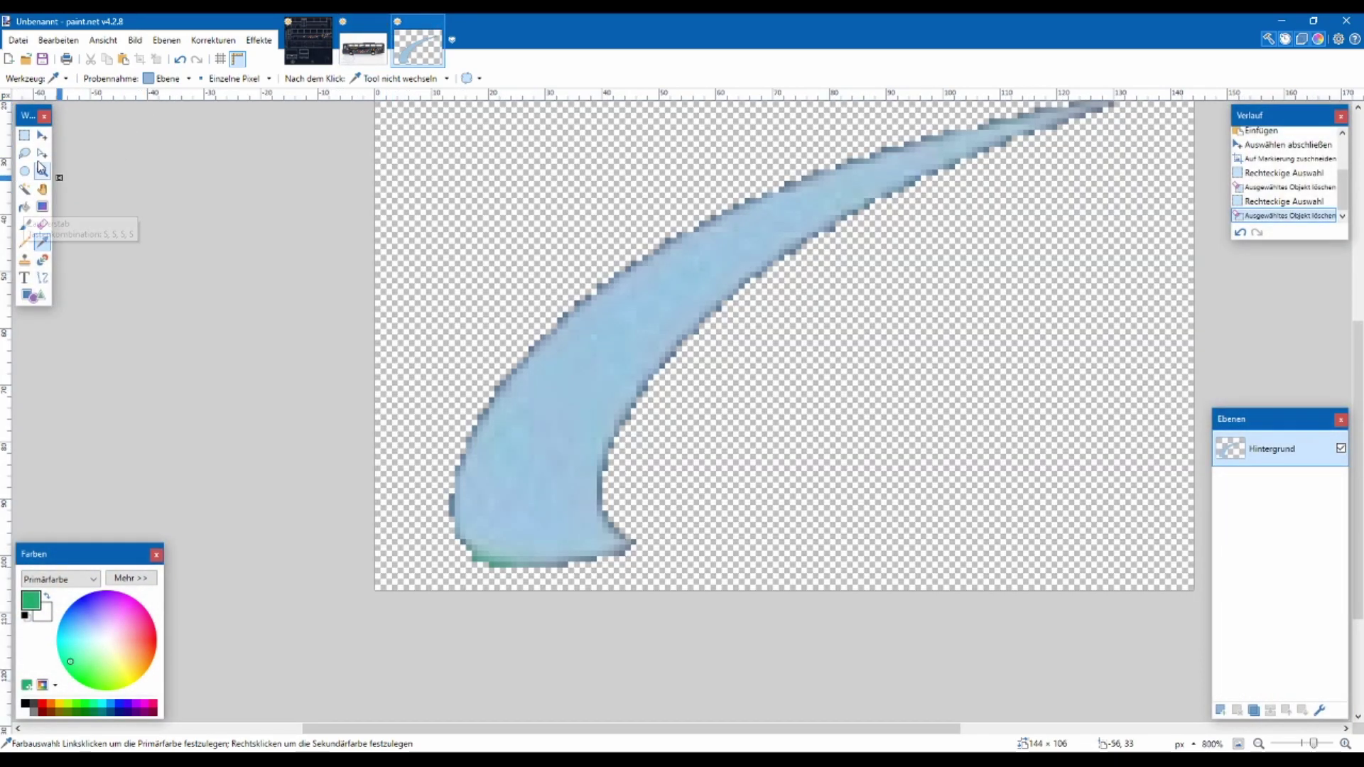
click(24, 206)
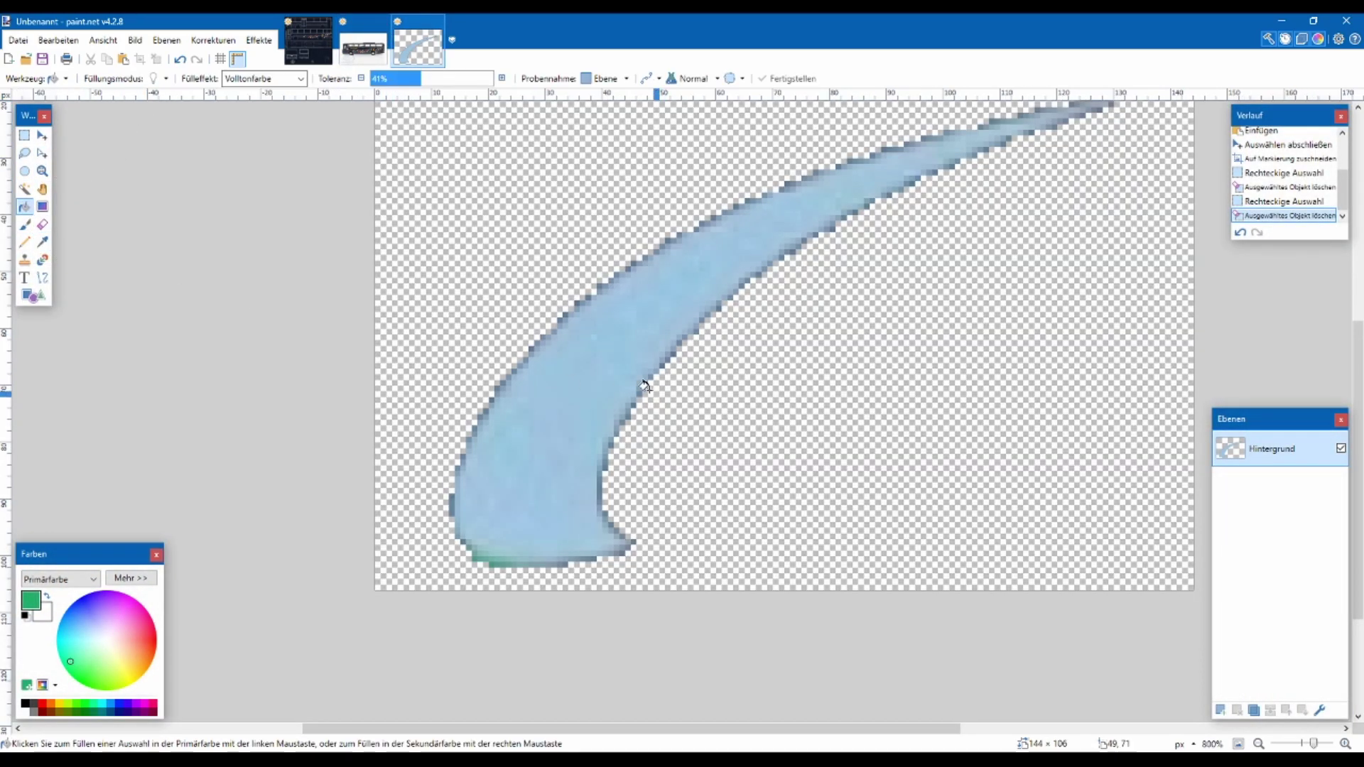
click(643, 375)
key(ctrl+minus)
key(ctrl+minus)
key(ctrl+minus)
key(ctrl+a)
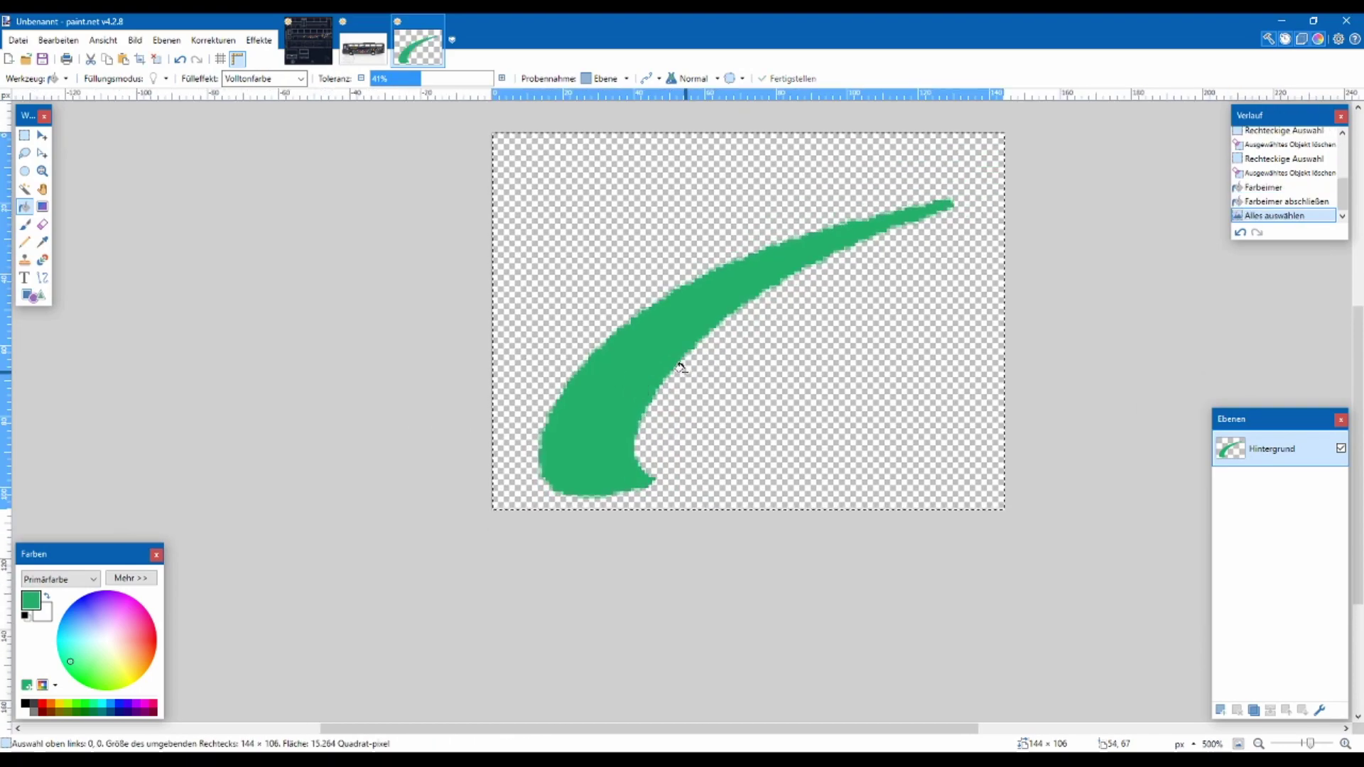
Try pasting the green swoosh into en_vogue.tga directly on the Aufkleber layer beside the upper red swoosh
click(363, 44)
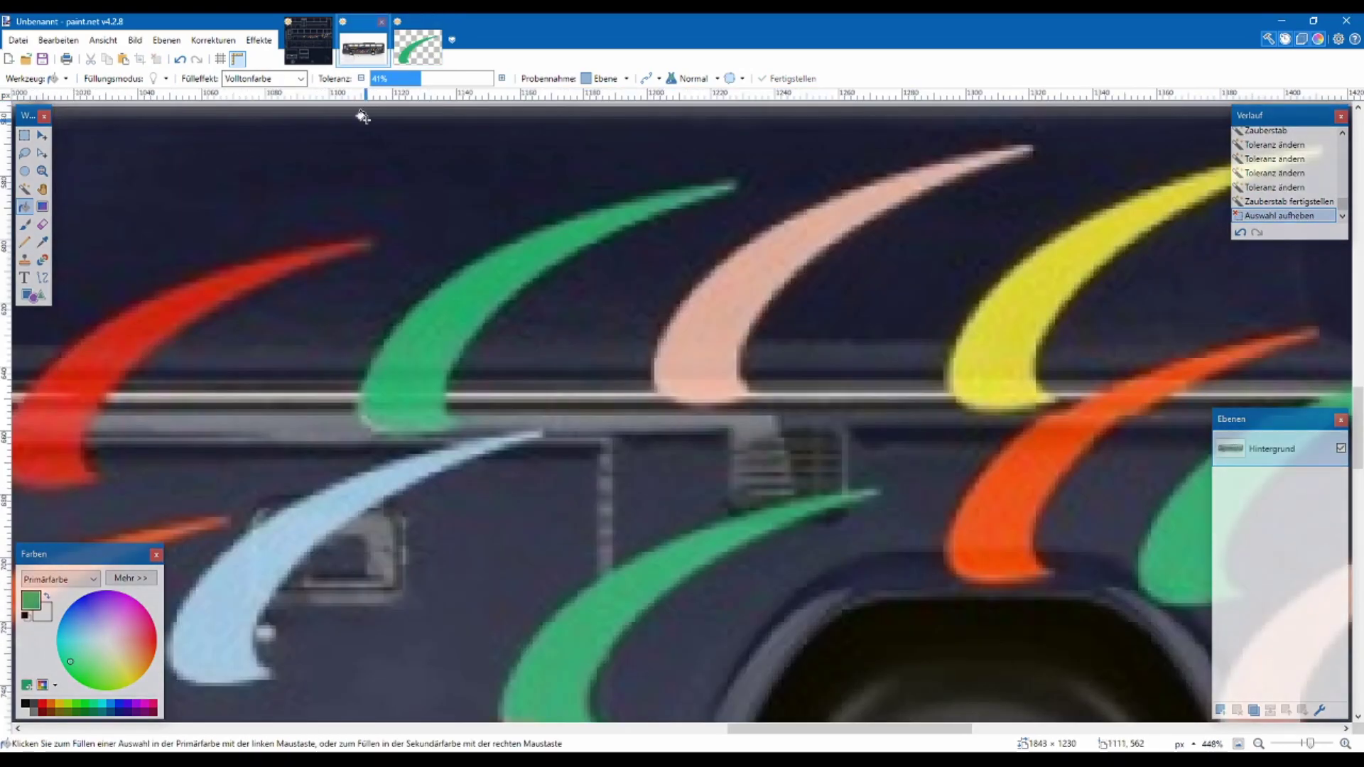
click(308, 43)
key(ctrl+v)
drag(131, 207, 294, 396)
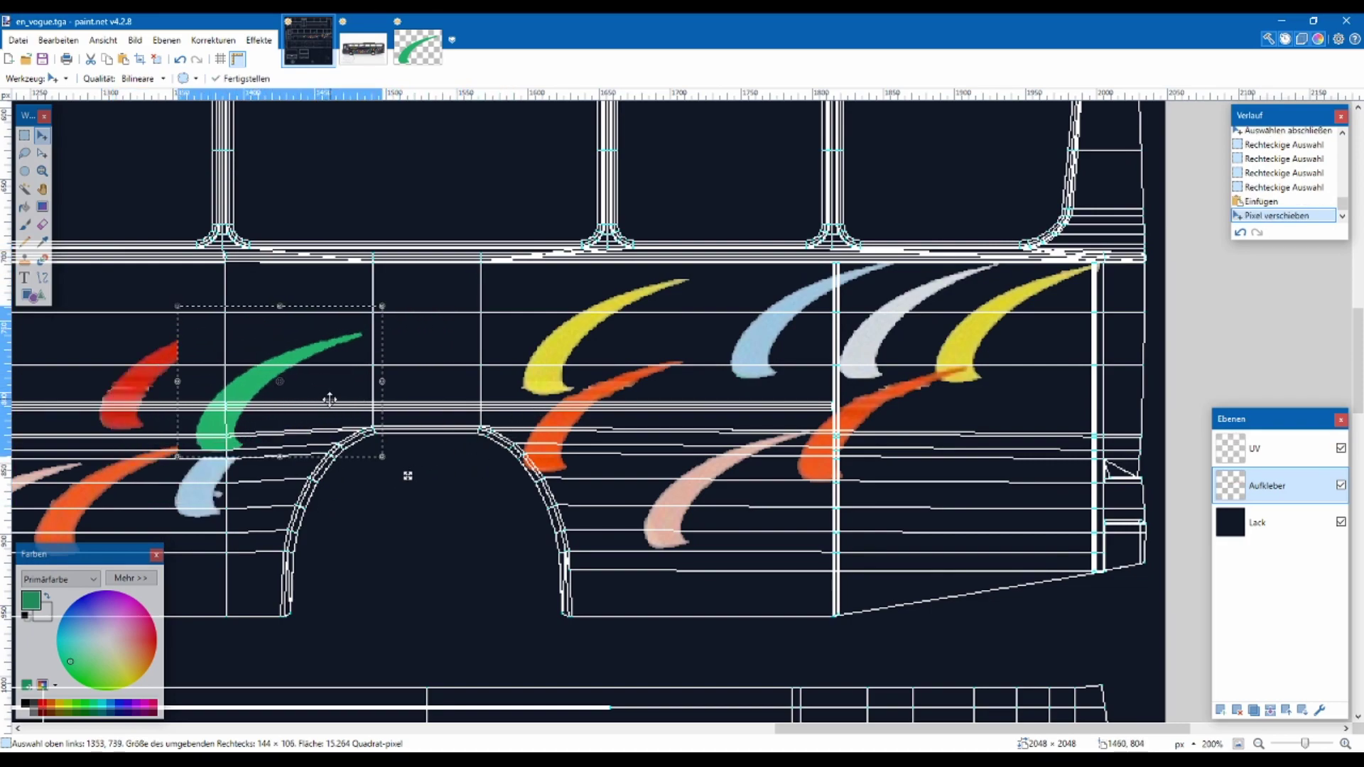
key(ctrl+z)
key(ctrl+z)
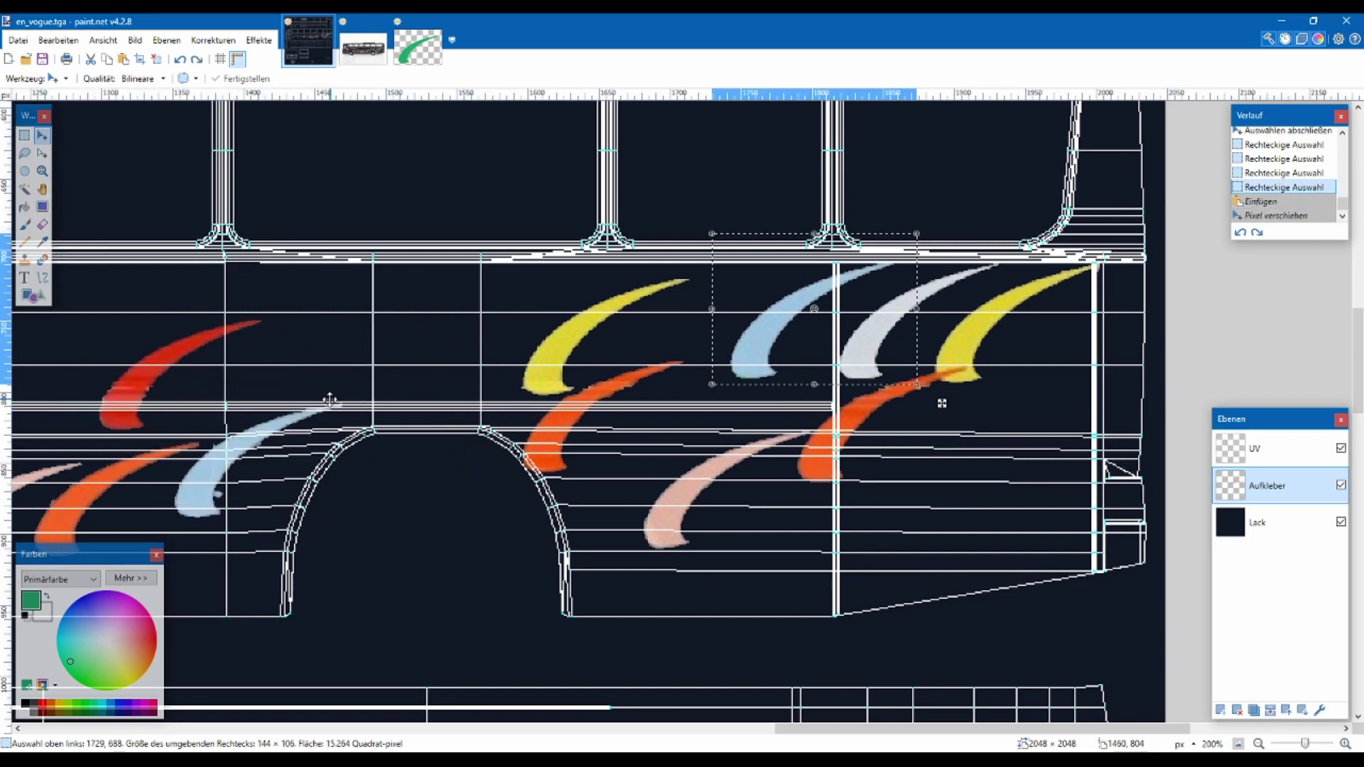
Add a new layer above Aufkleber and paste the green swoosh there, placed between the upper red and yellow swooshes
click(1222, 711)
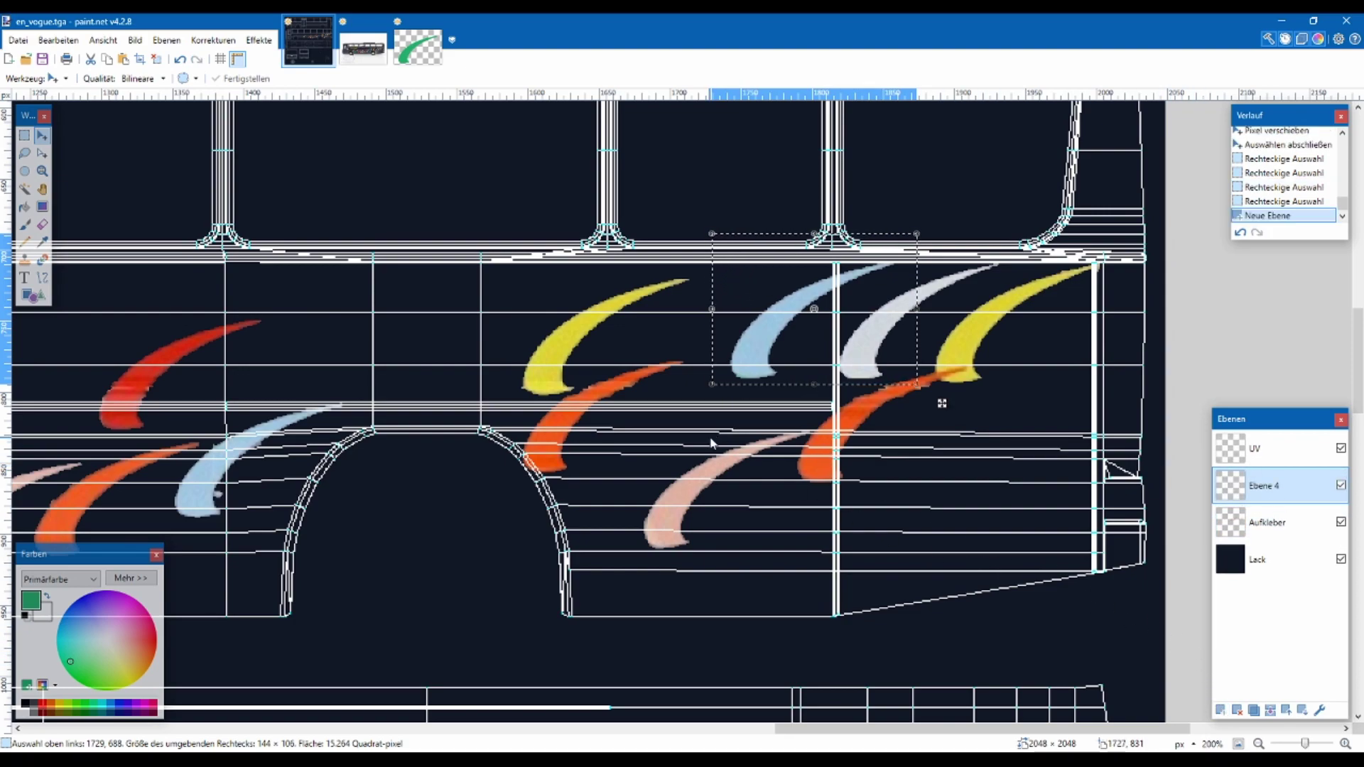
key(ctrl+v)
drag(283, 216, 351, 361)
click(365, 51)
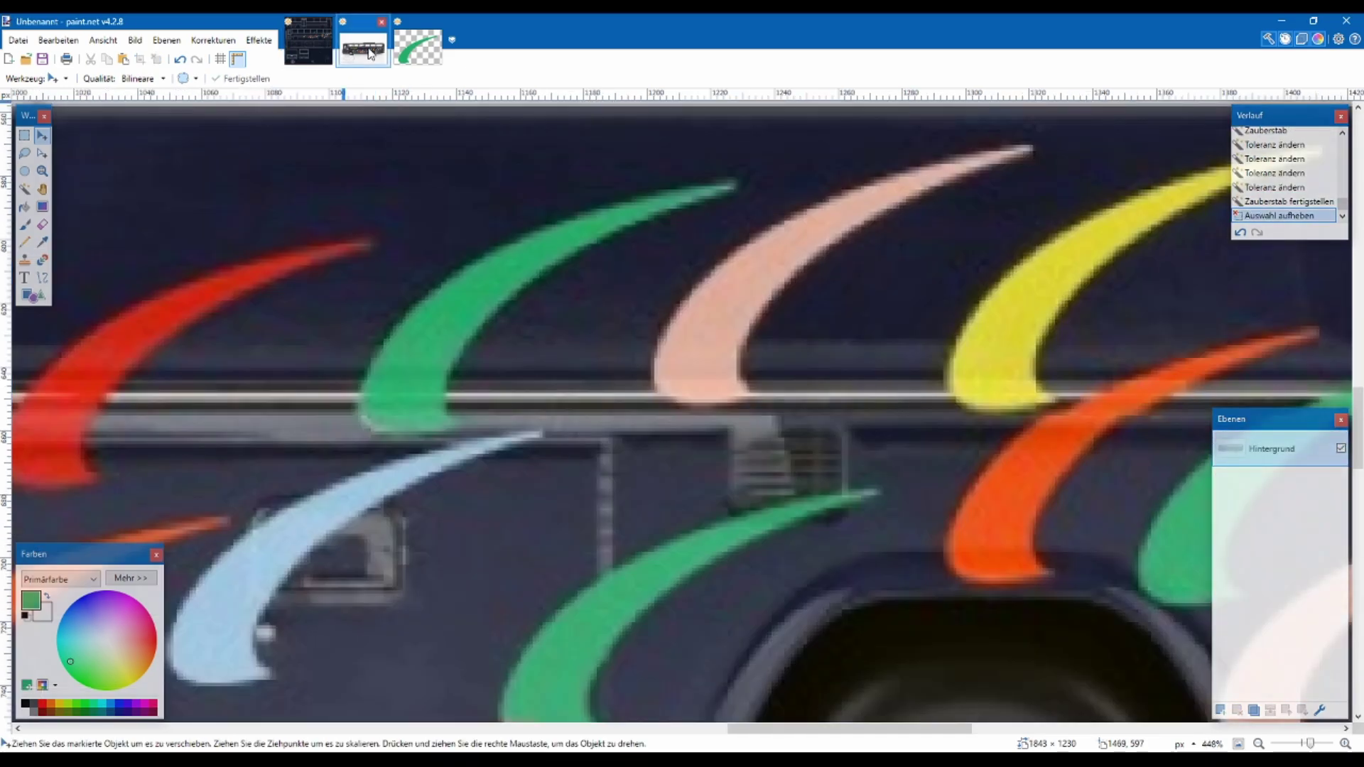
click(300, 55)
drag(322, 381, 370, 369)
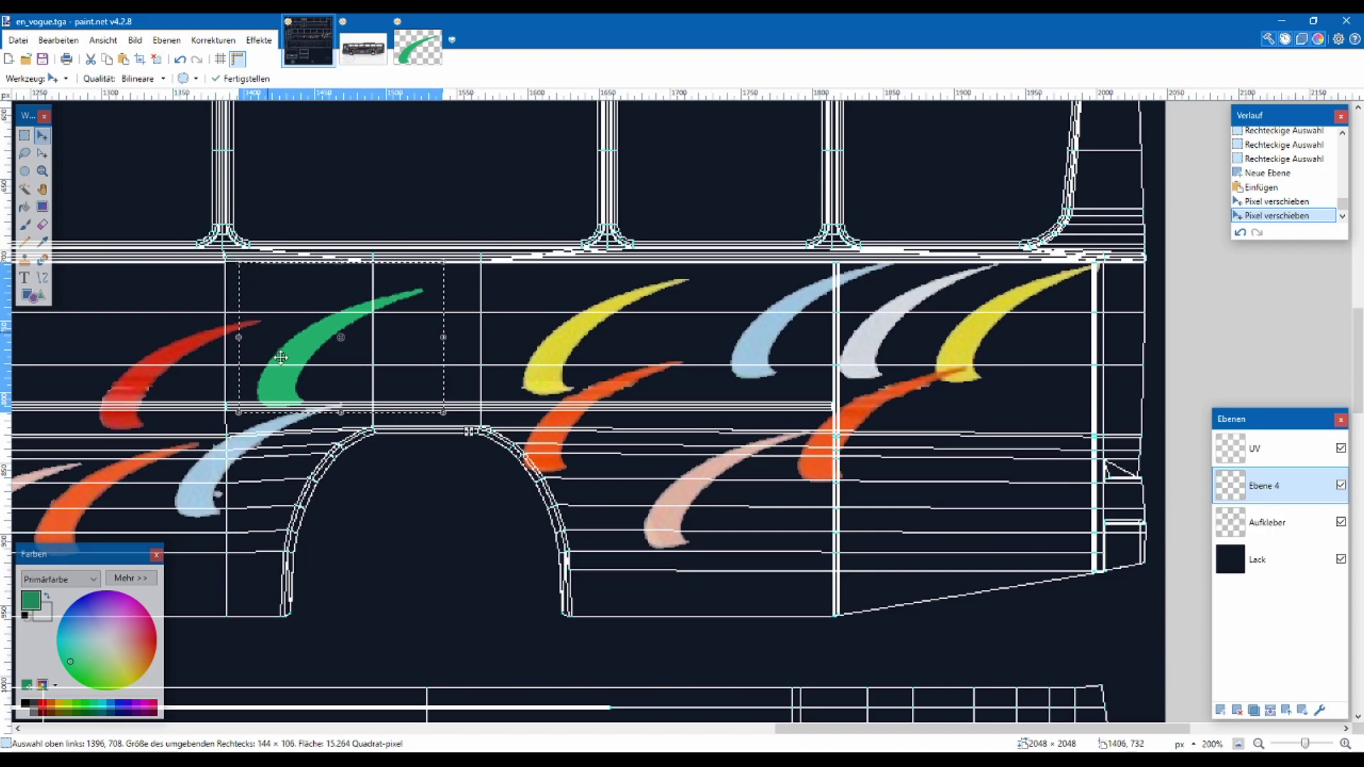
scroll(267, 333, down, 3)
scroll(296, 390, up, 1)
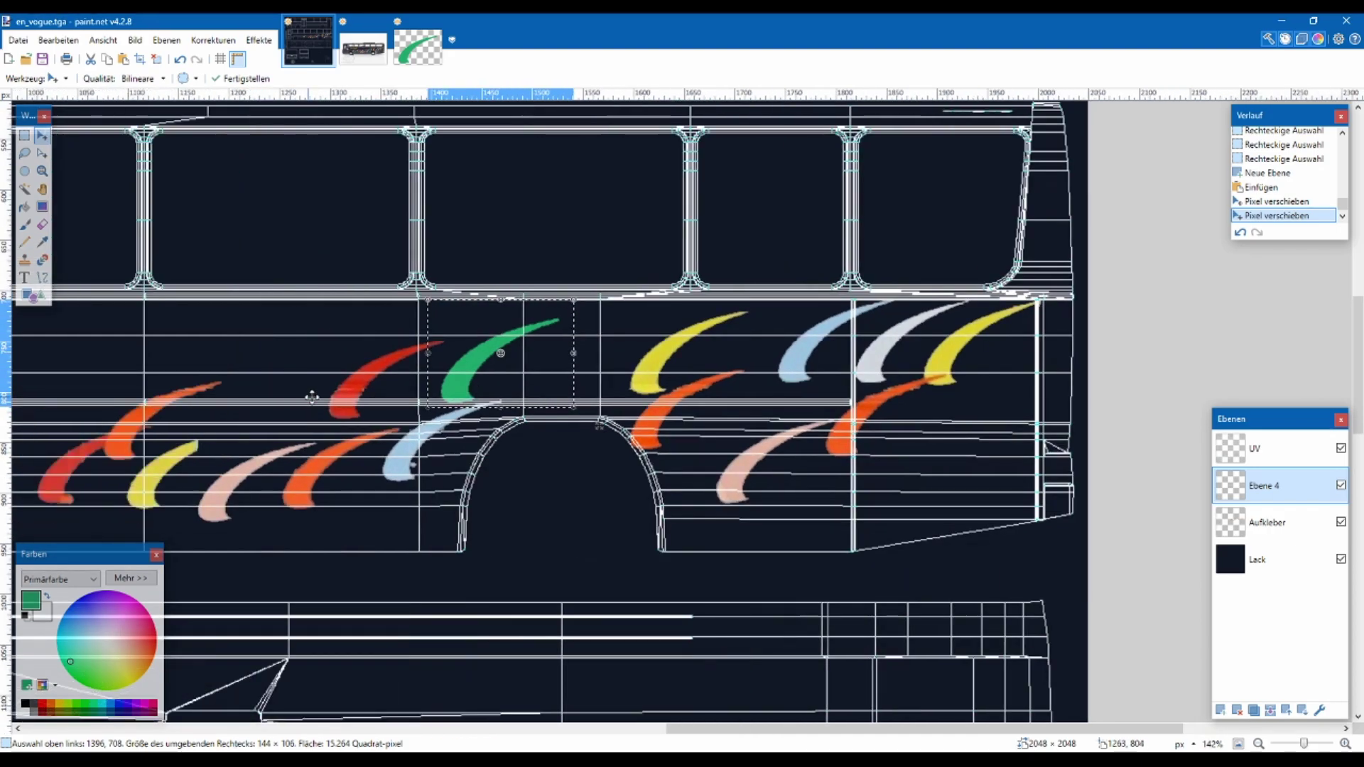
Sample the salmon pink of the upper swoosh between the green and yellow ones in the photo and return to the swoosh image
click(370, 61)
click(25, 135)
click(107, 189)
click(42, 242)
click(717, 325)
click(420, 47)
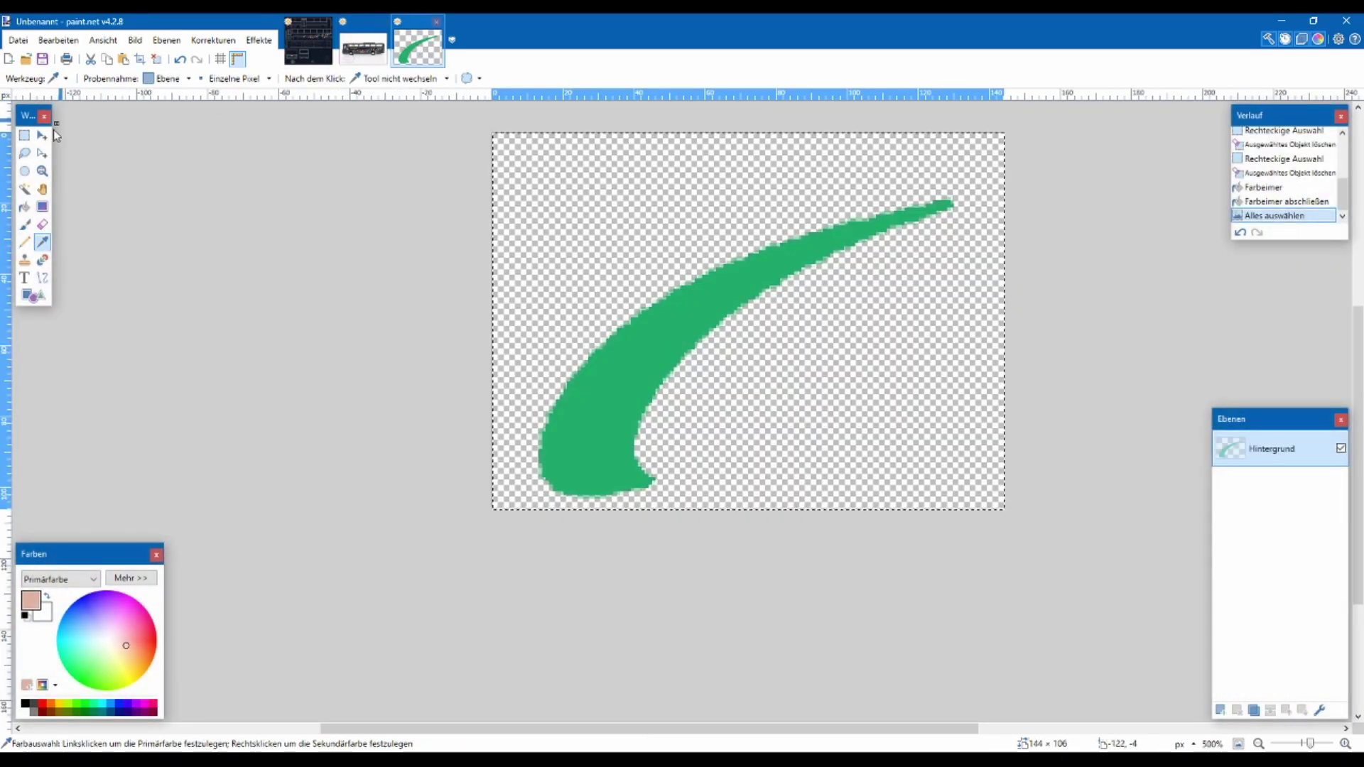
Try filling the green swoosh with the sampled salmon pink
click(25, 207)
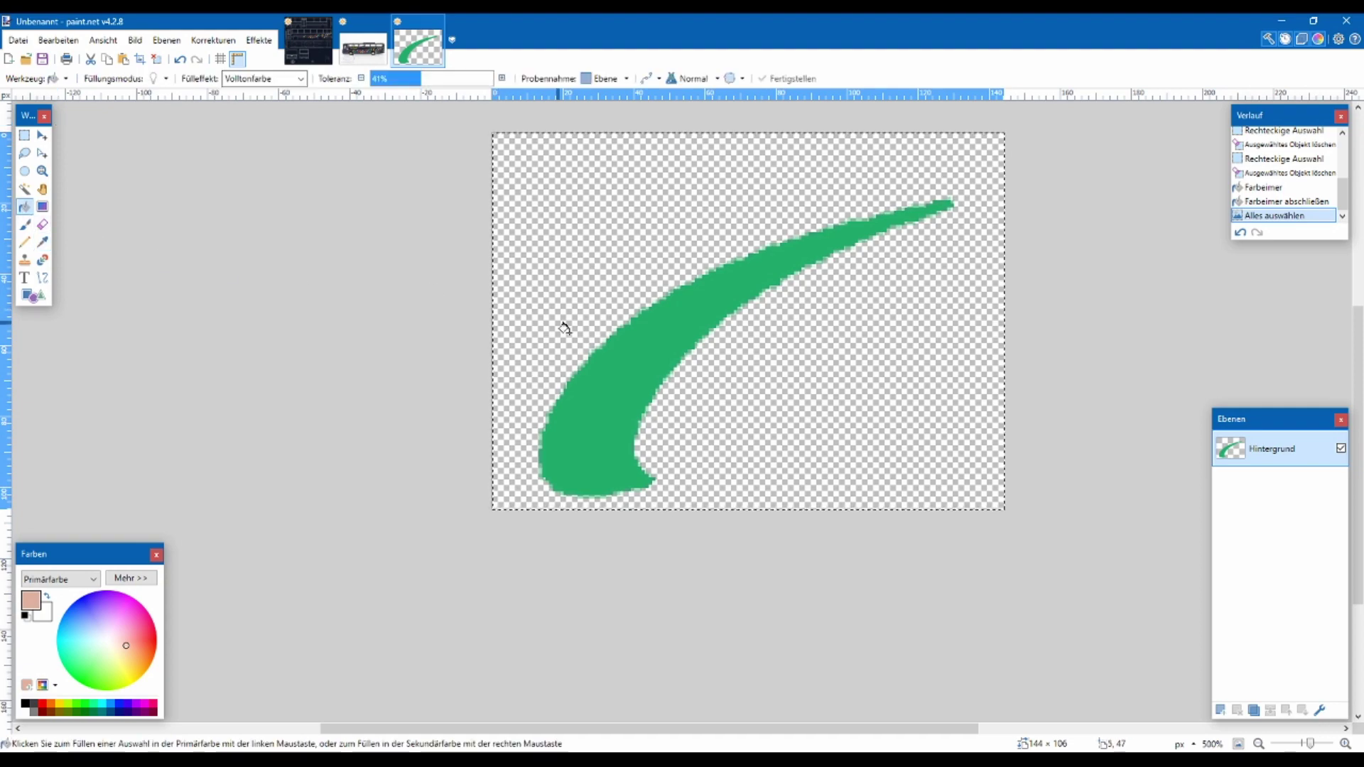
click(639, 387)
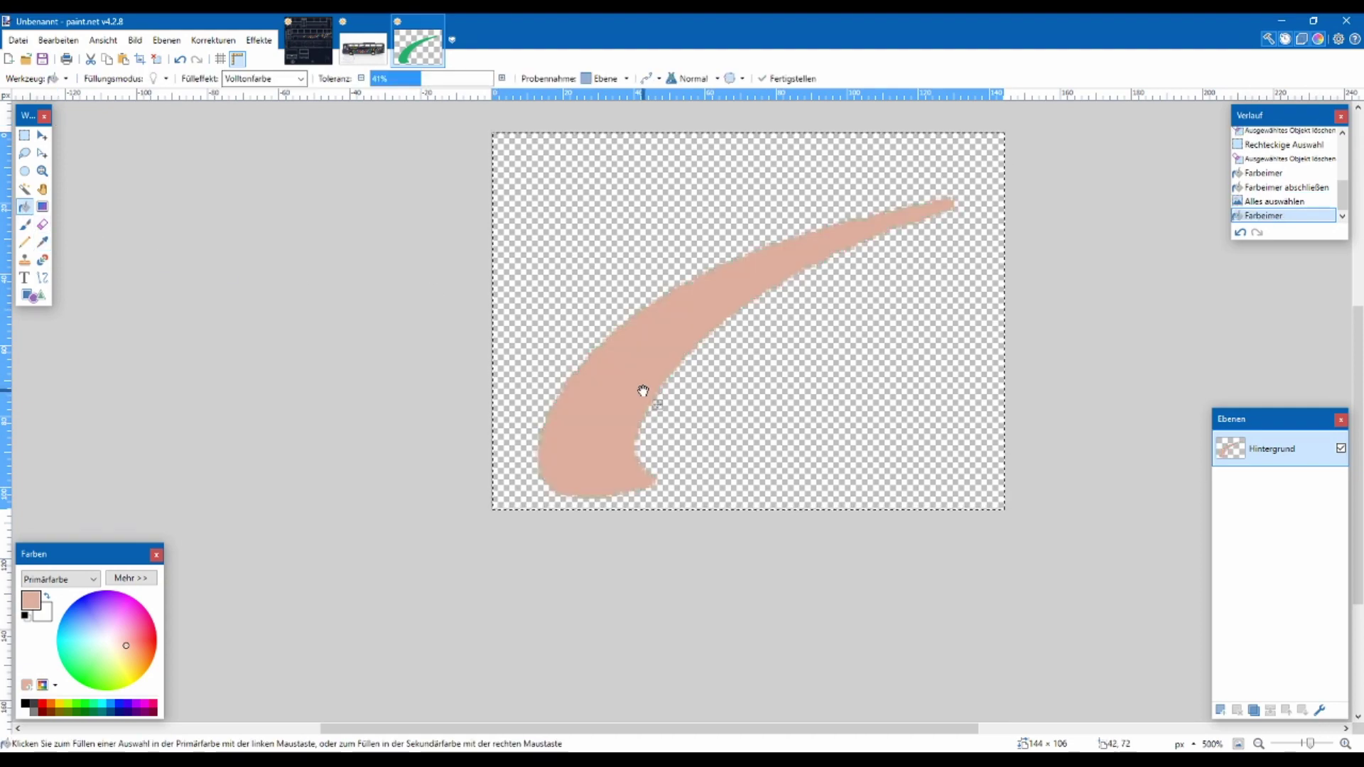
key(ctrl+z)
Undo back to the original light blue swoosh, fill it with the sampled salmon pink and select the whole image
key(ctrl+z)
key(ctrl+z)
key(ctrl+z)
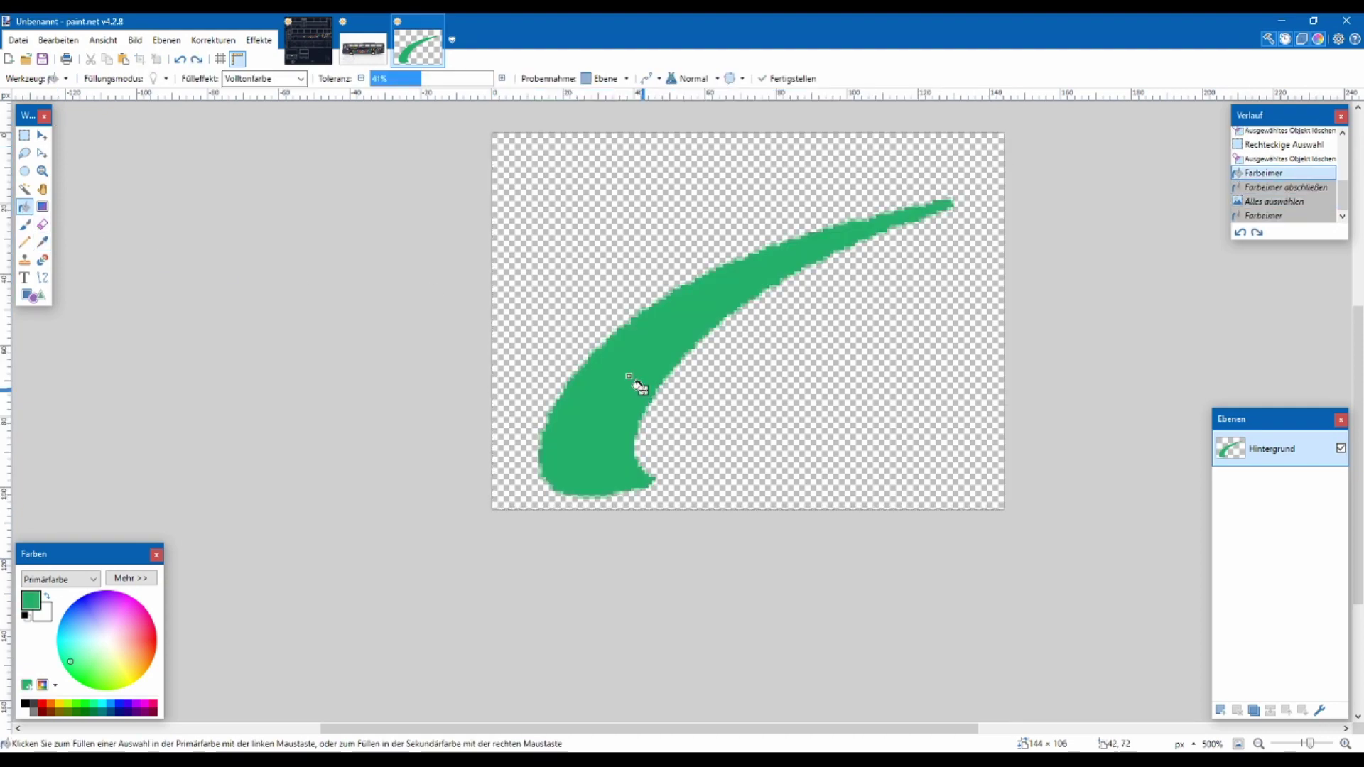
click(620, 376)
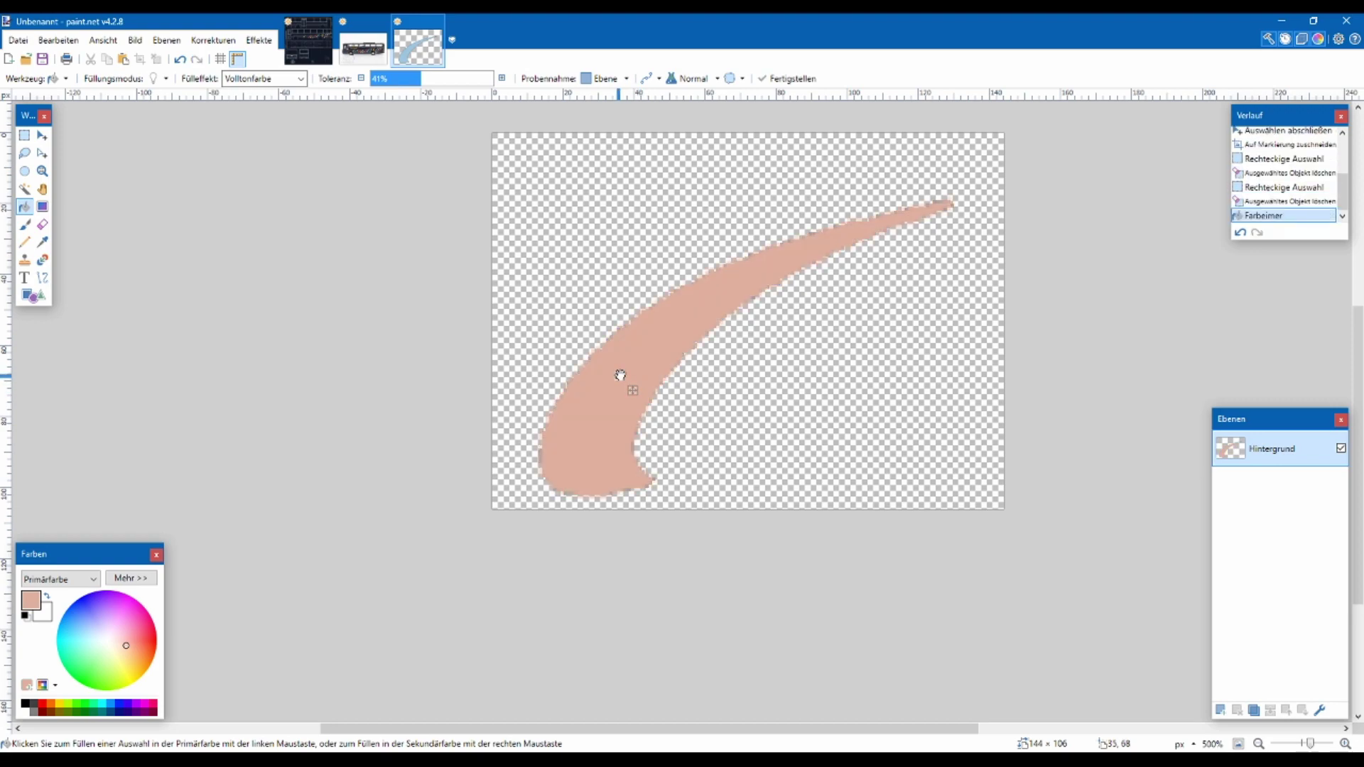
key(ctrl+a)
Paste the pink swoosh on another new layer in en_vogue.tga, between the green and yellow swooshes above the wheel arch
click(330, 32)
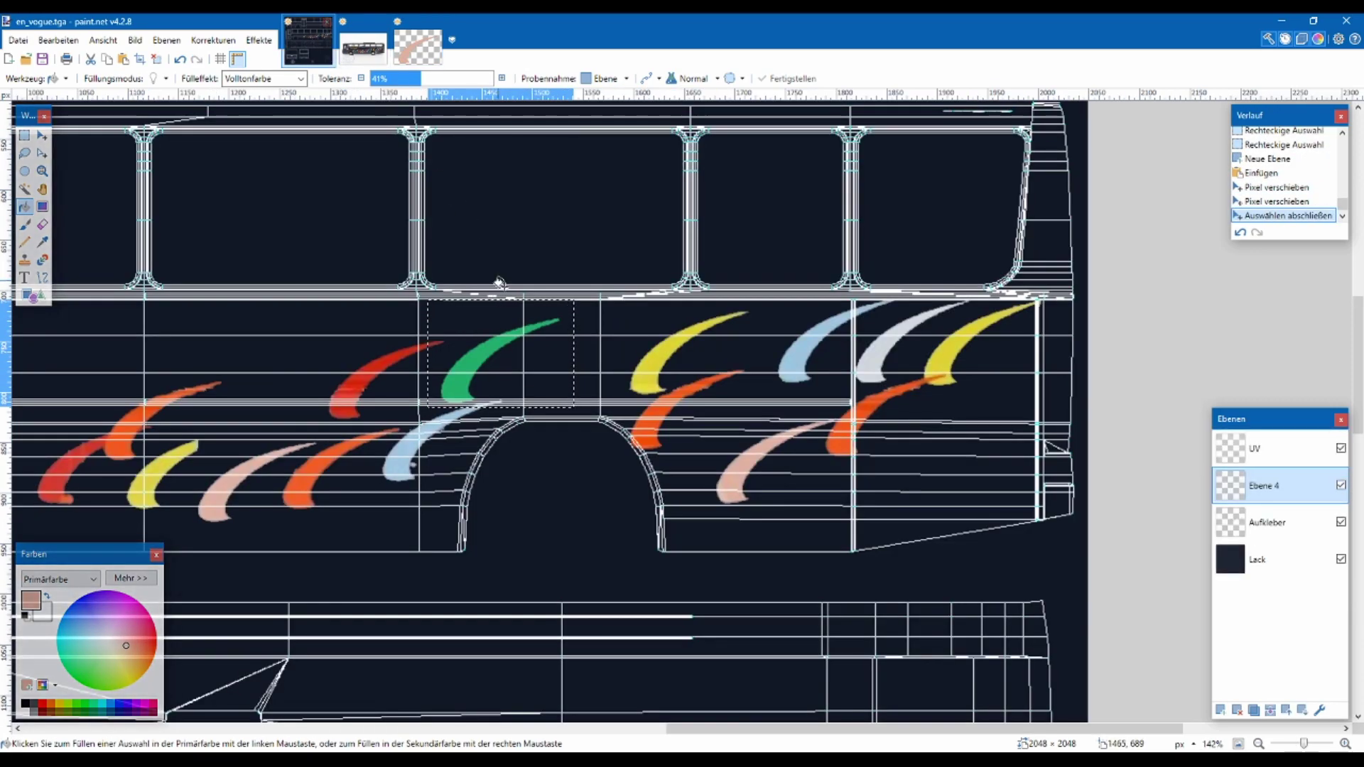
click(1221, 710)
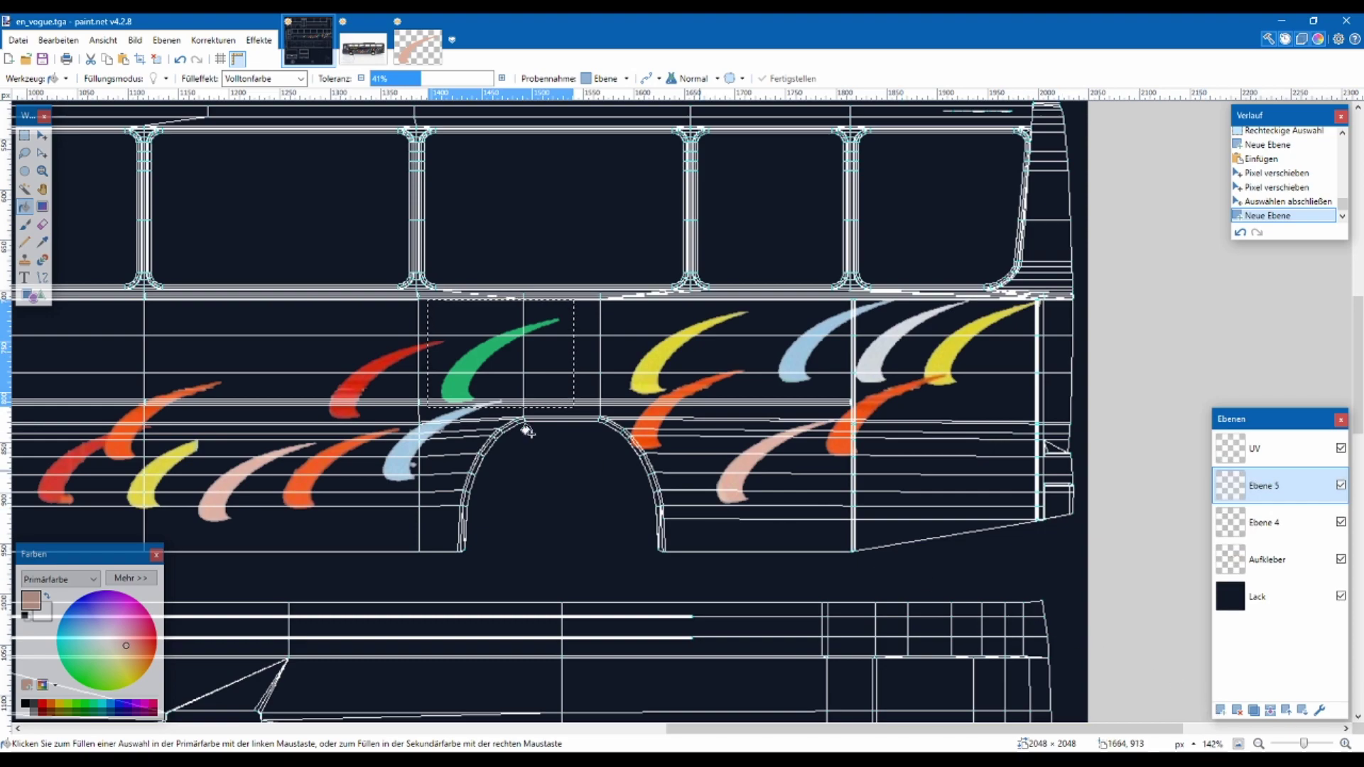
key(ctrl+v)
drag(173, 213, 638, 355)
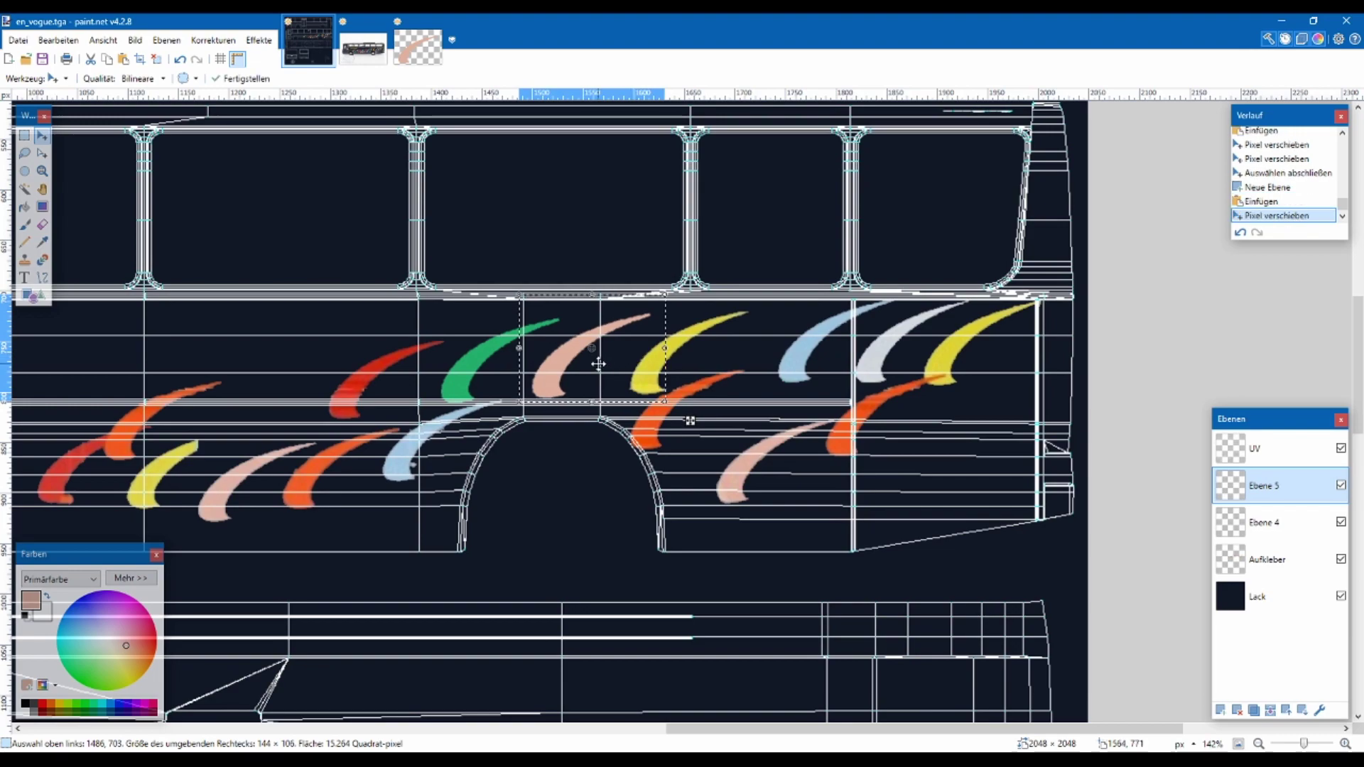
Merge the two new swoosh layers down into the Aufkleber layer and clear the selection
scroll(500, 452, left, 5)
scroll(566, 427, right, 1)
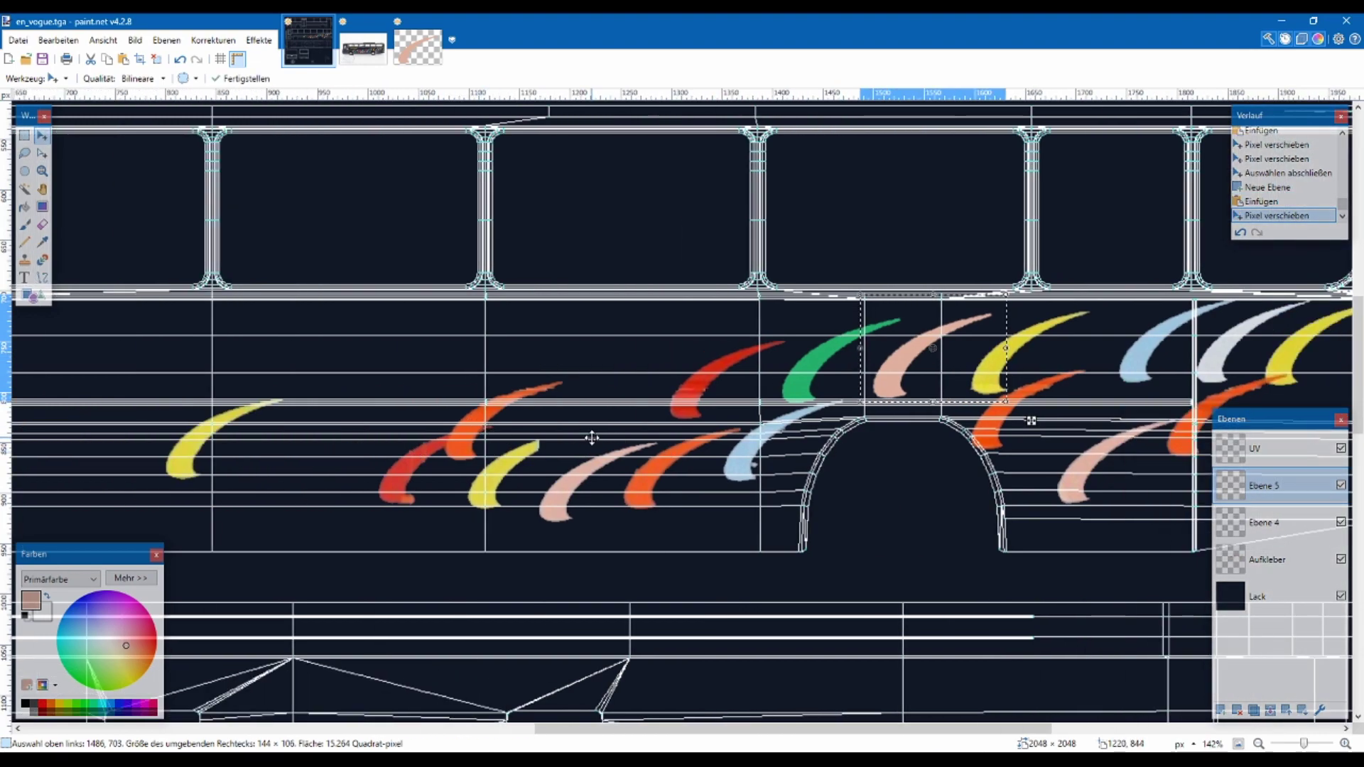
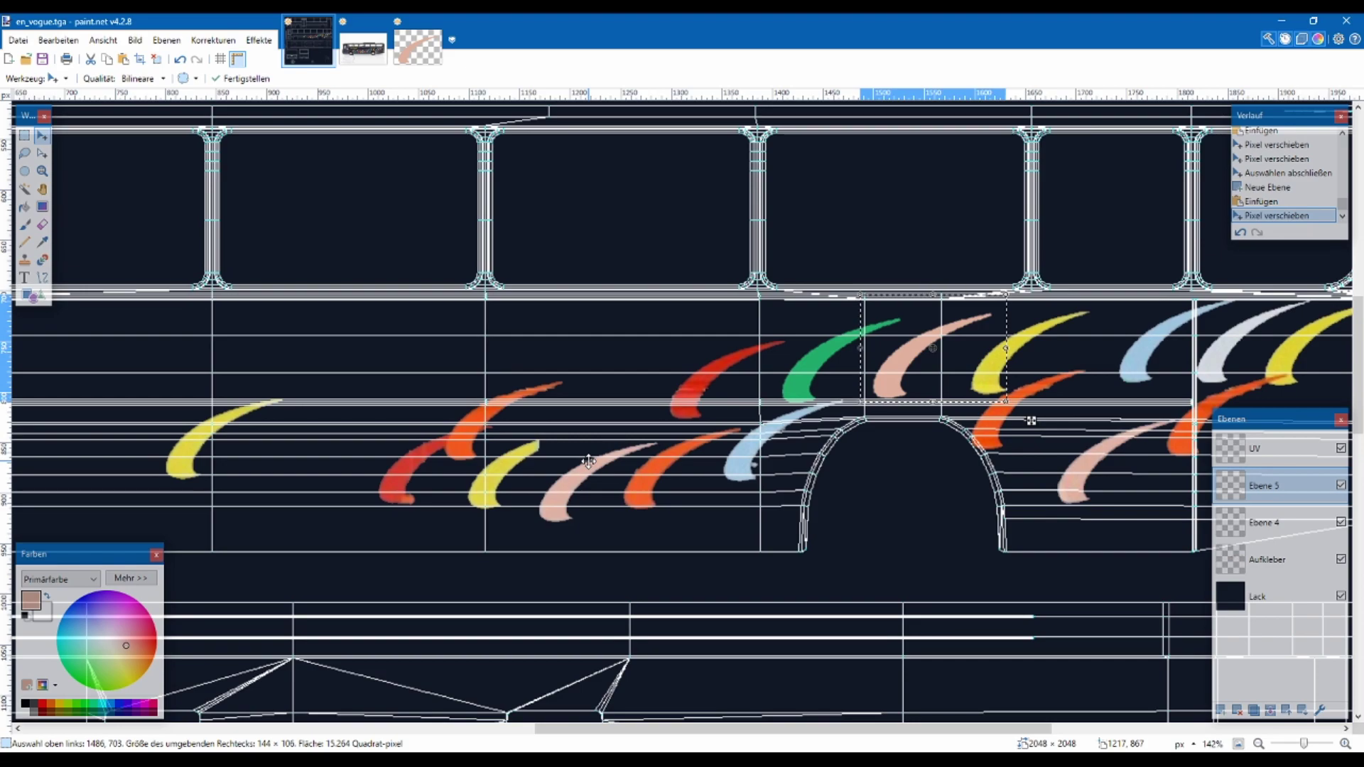
scroll(589, 462, right, 2)
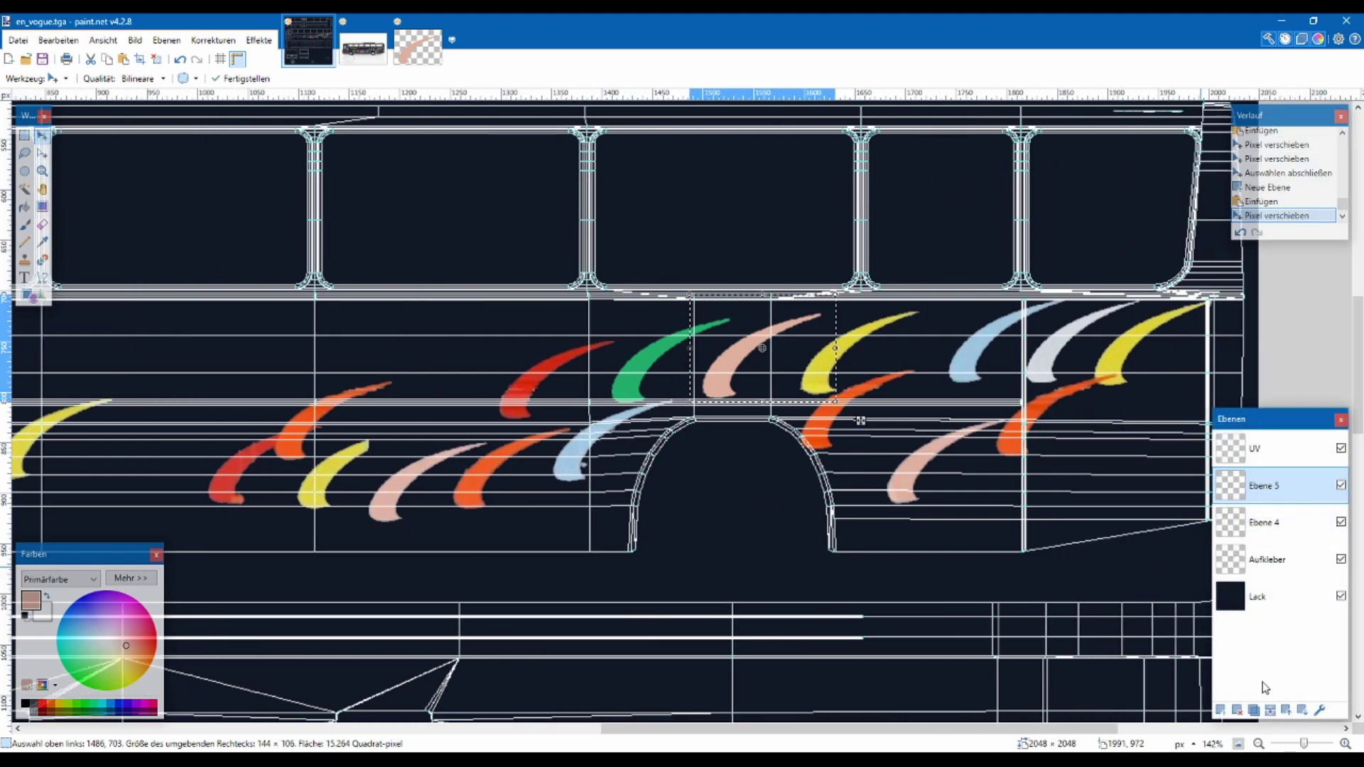
click(1270, 710)
click(1270, 711)
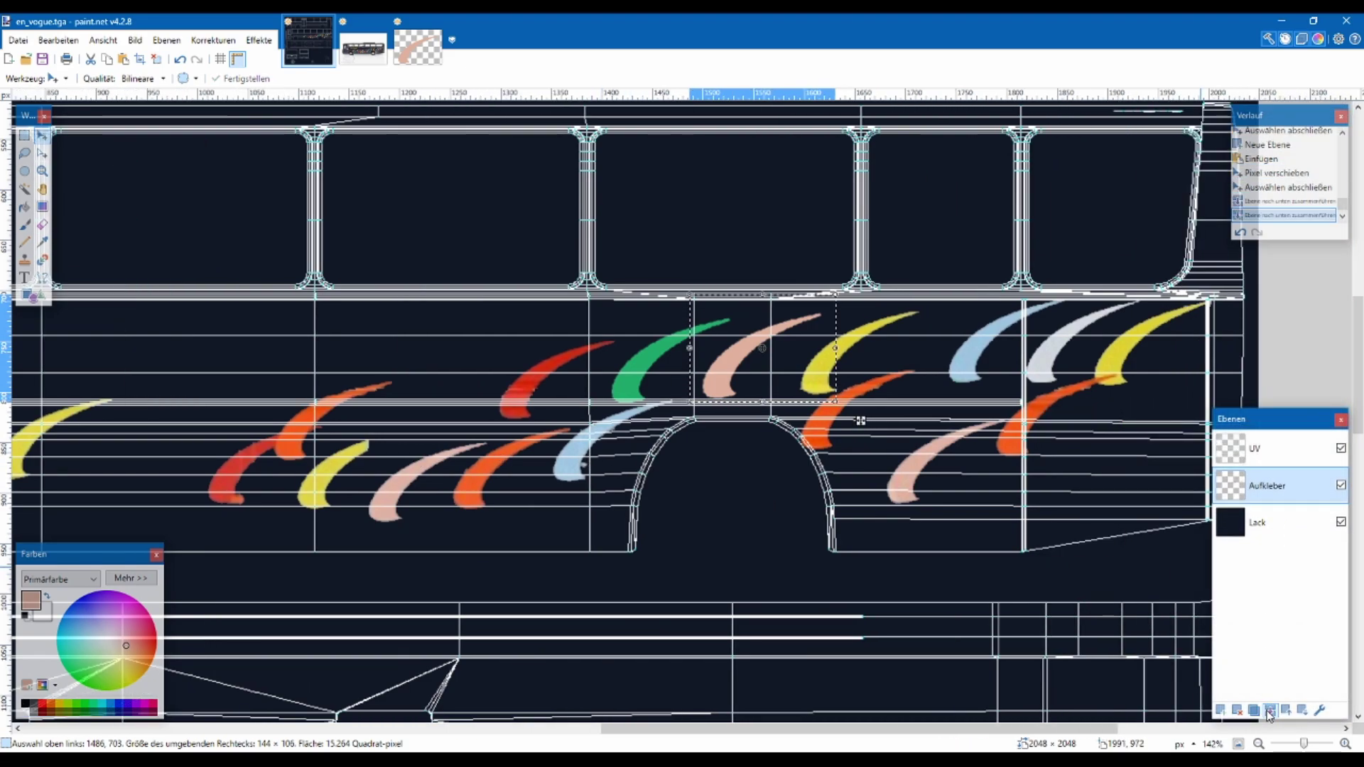
key(s)
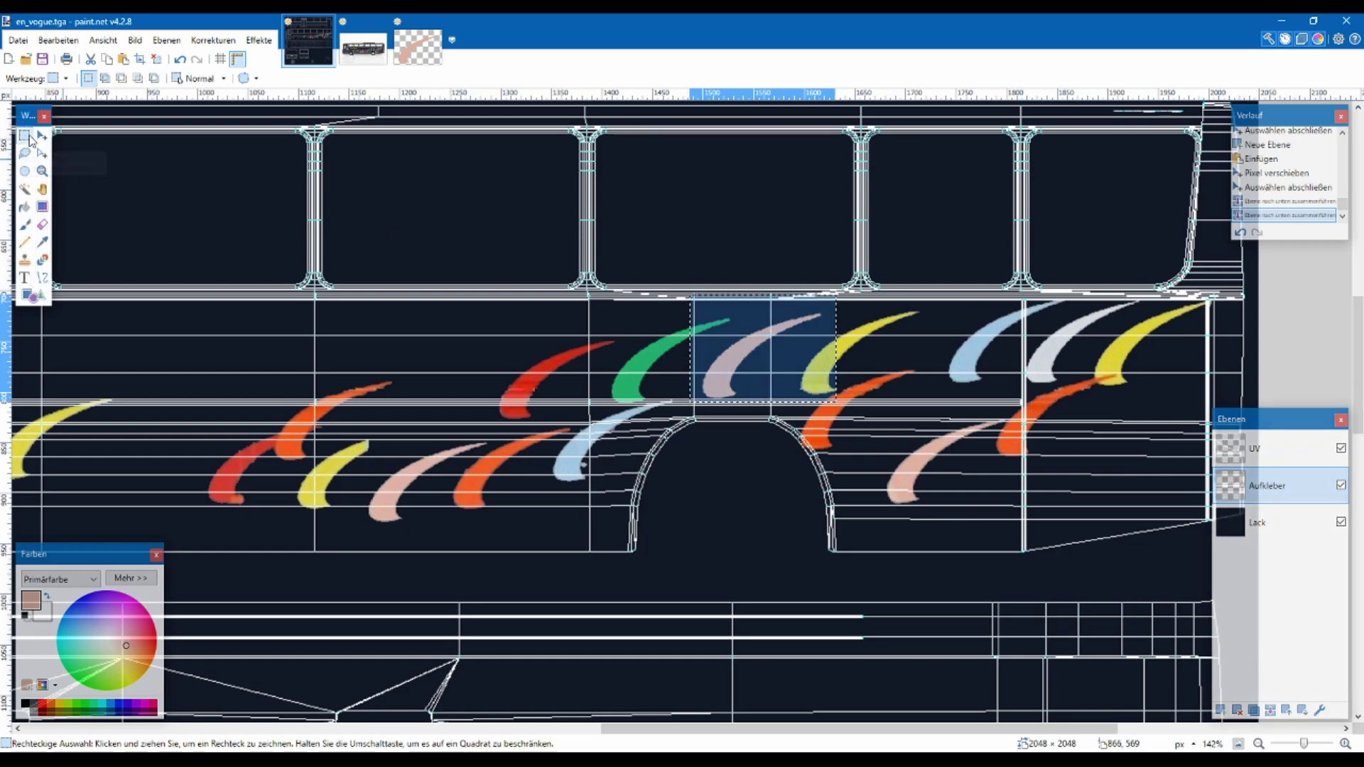
click(411, 221)
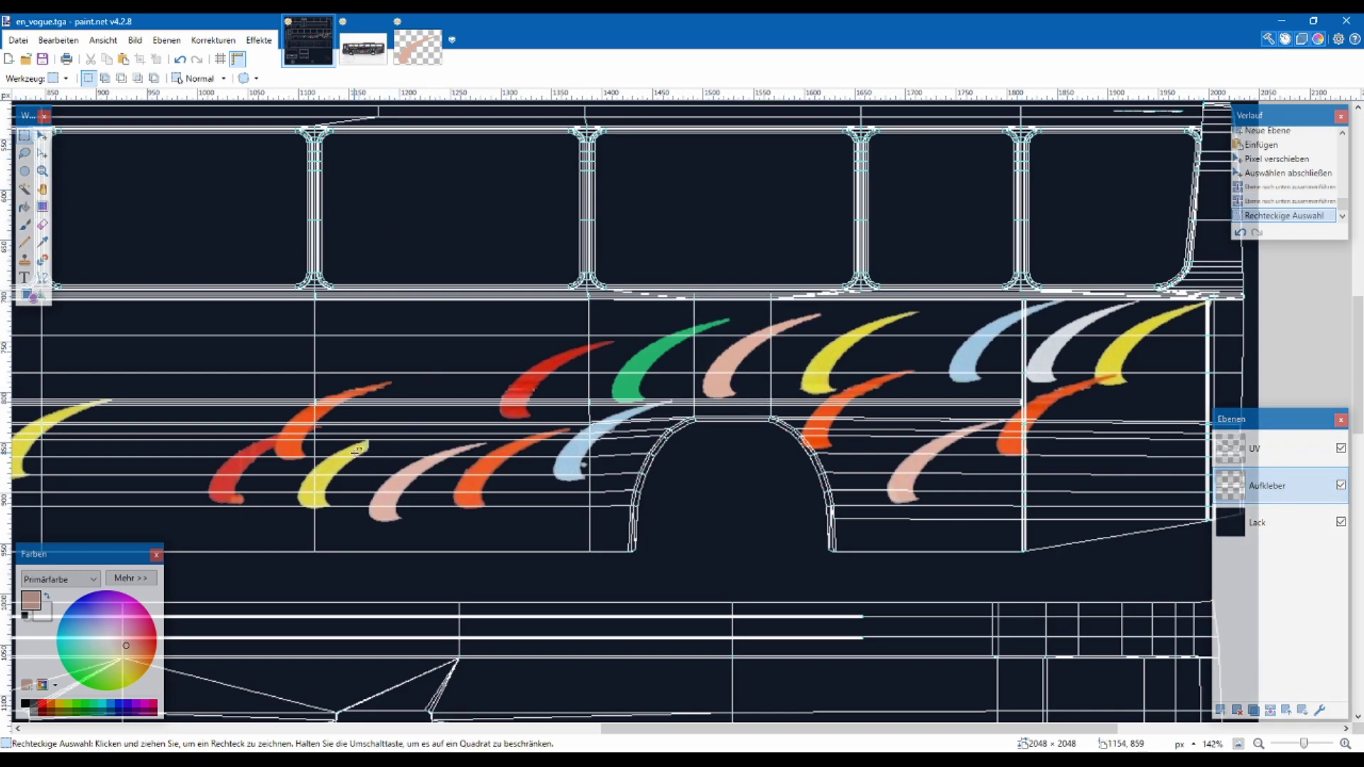
Undo the pink fill in the swoosh image back to the original light blue swoosh
scroll(358, 449, up, 3)
scroll(353, 471, left, 1)
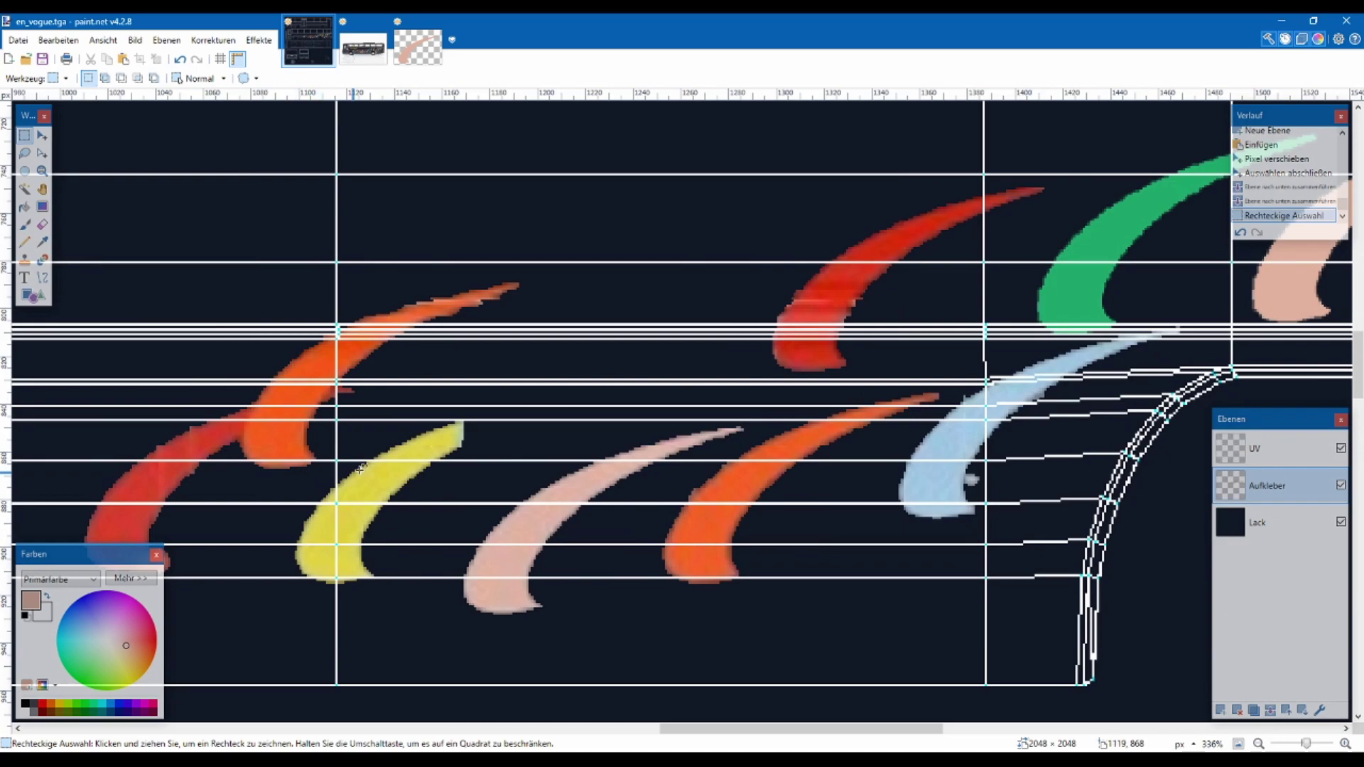
click(420, 47)
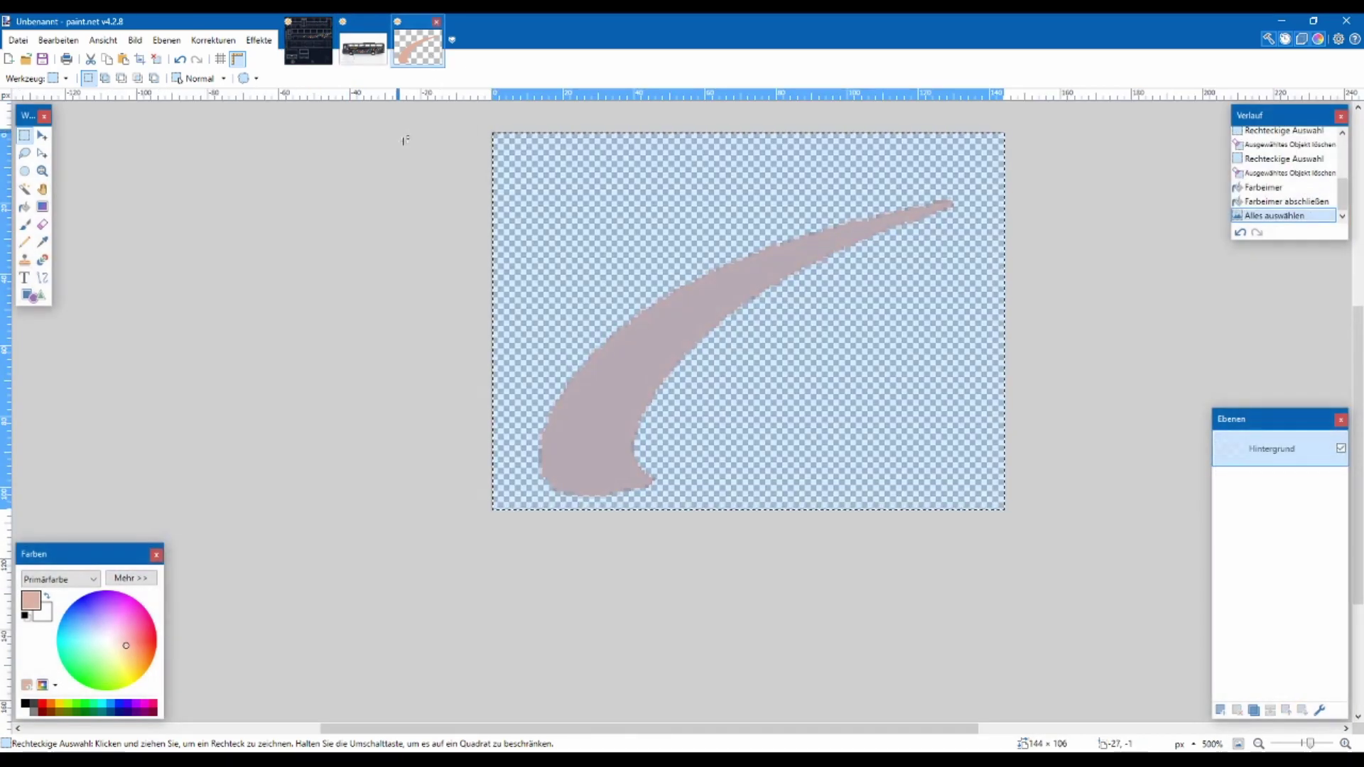
key(ctrl+z)
key(ctrl+z)
key(ctrl+z)
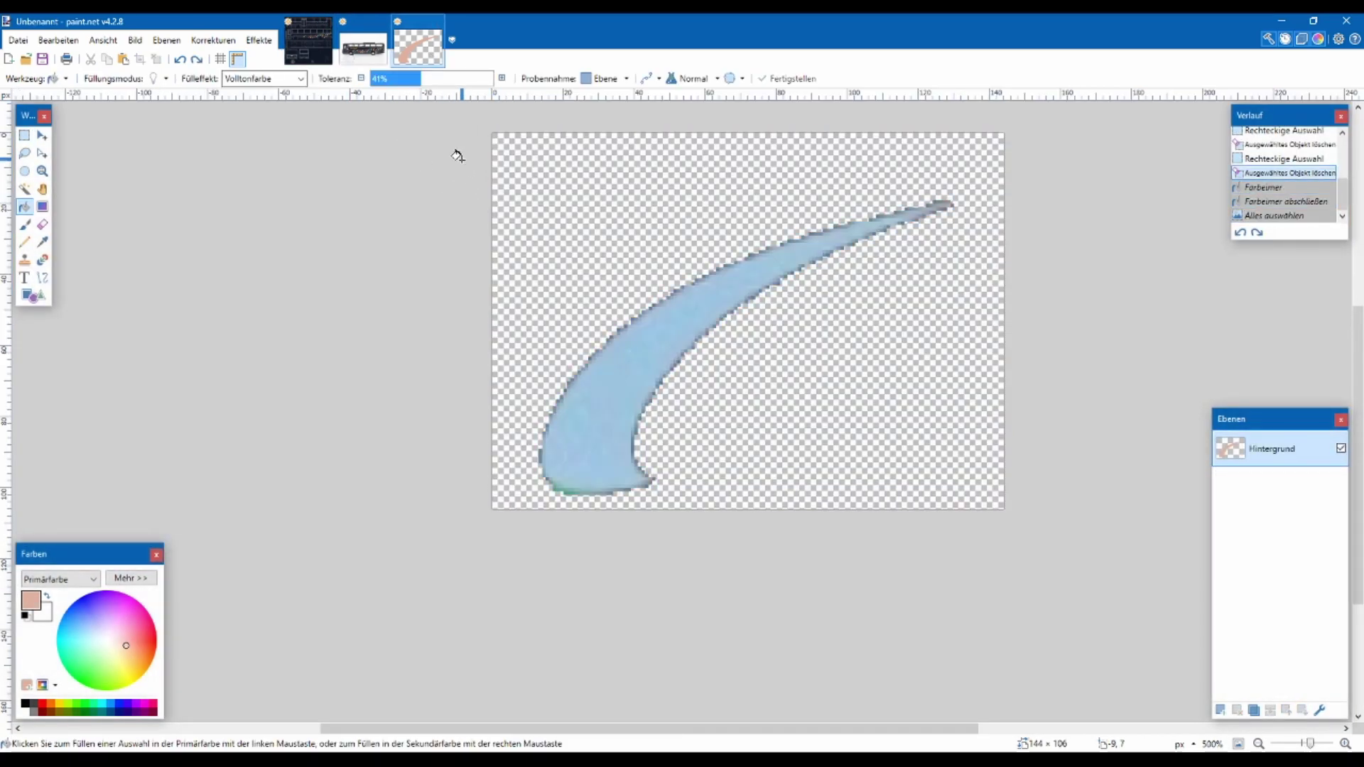
Fill the light blue swoosh with the yellow sampled from the photo's upper yellow swoosh and copy the whole image
click(364, 51)
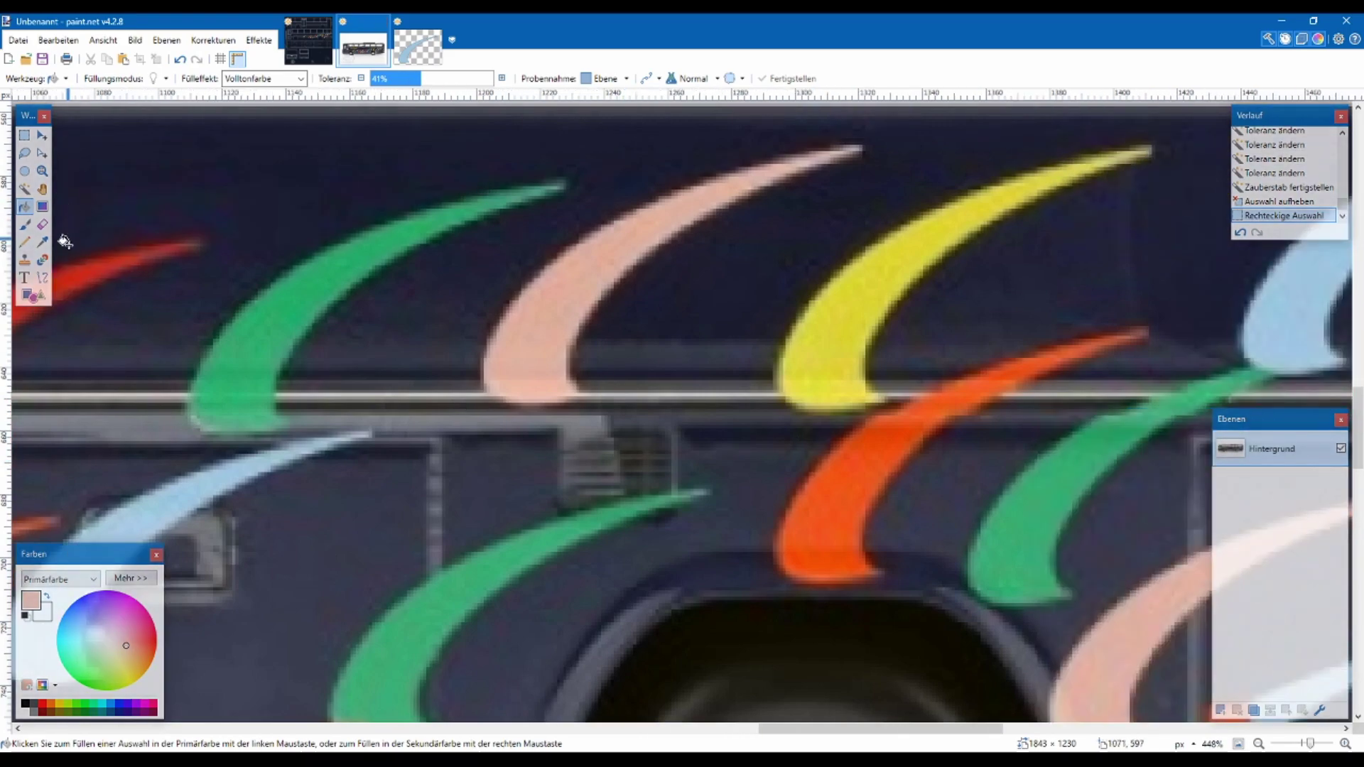
click(43, 241)
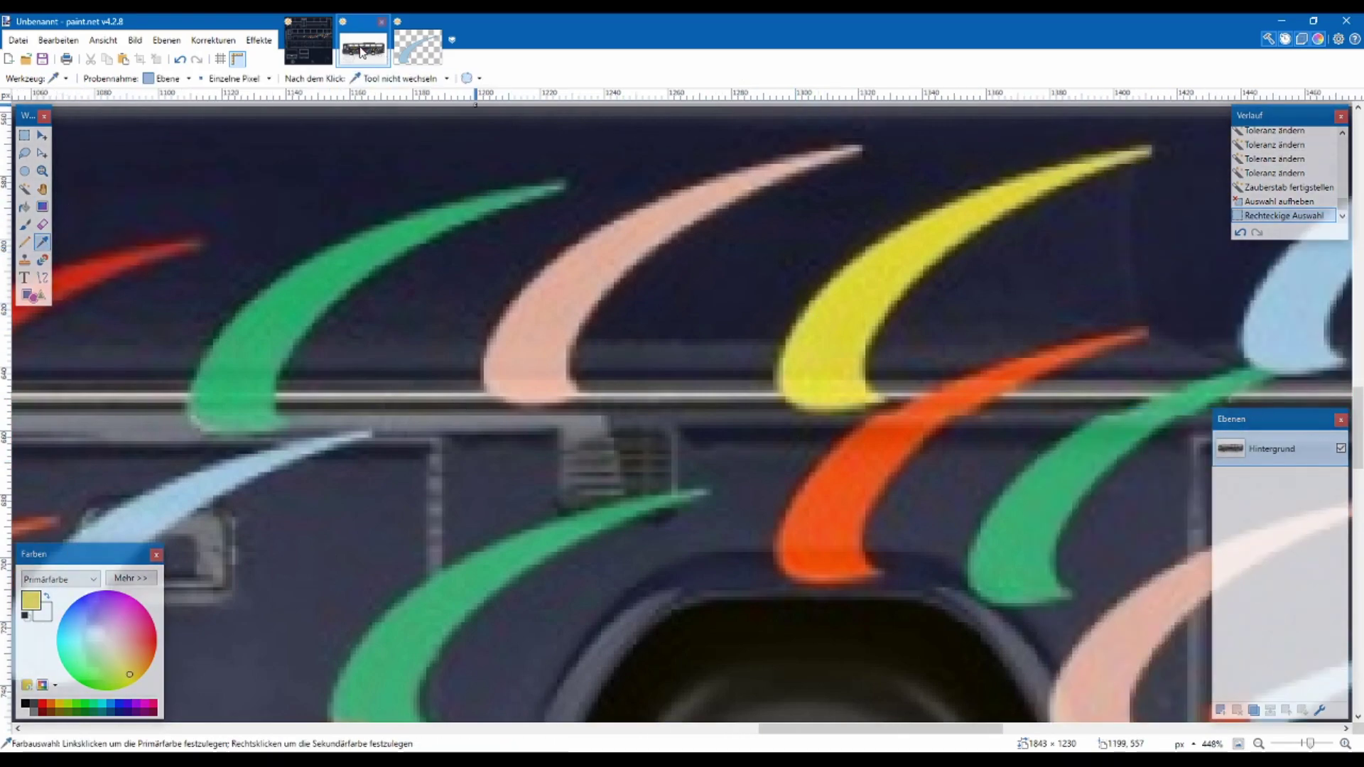
click(418, 47)
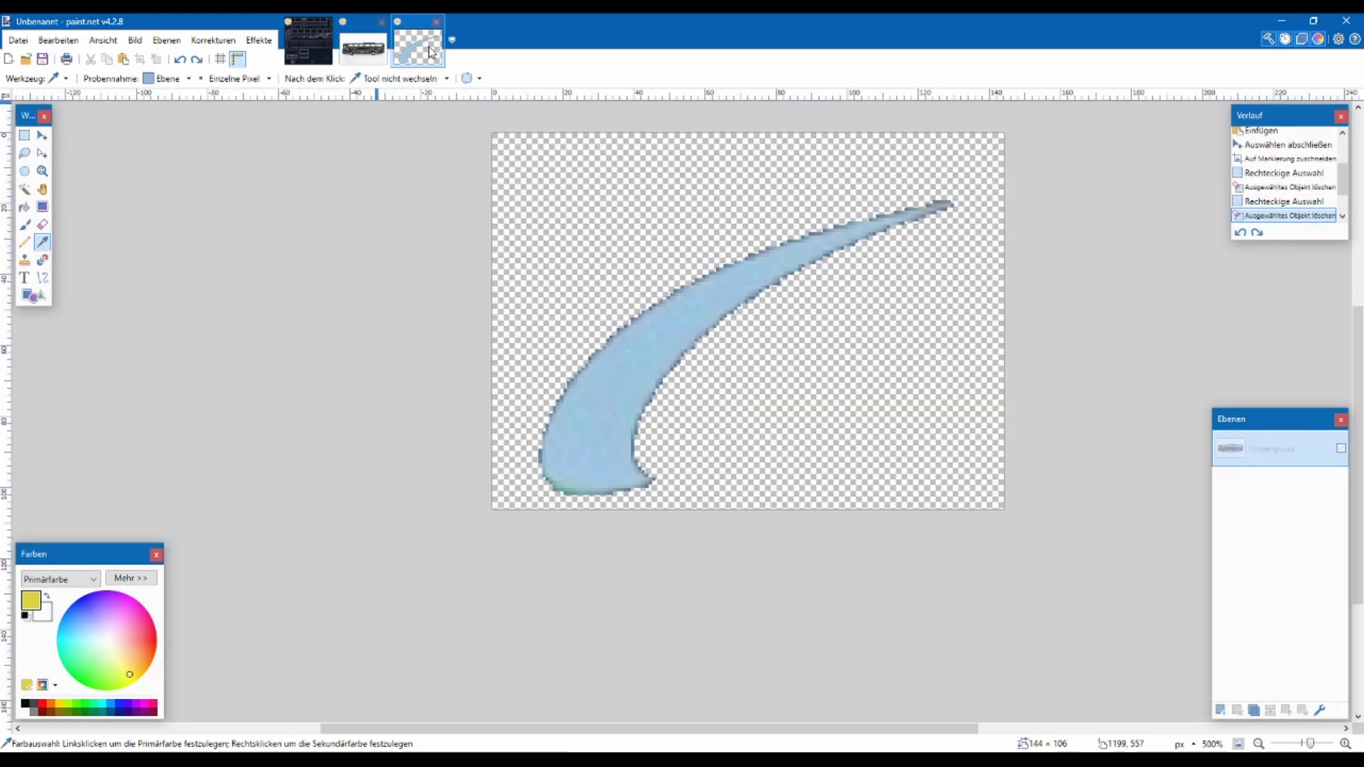
click(25, 205)
click(588, 369)
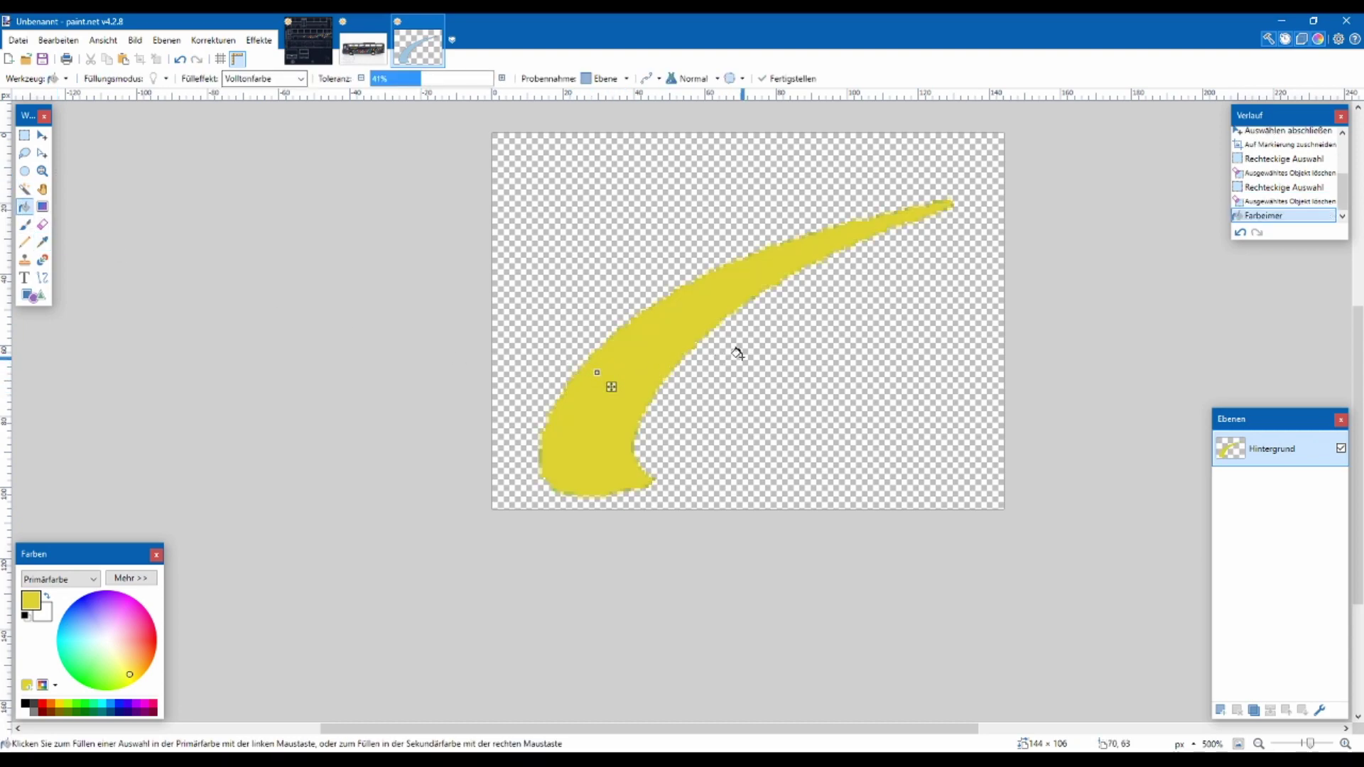
key(ctrl+a)
key(ctrl+c)
click(308, 40)
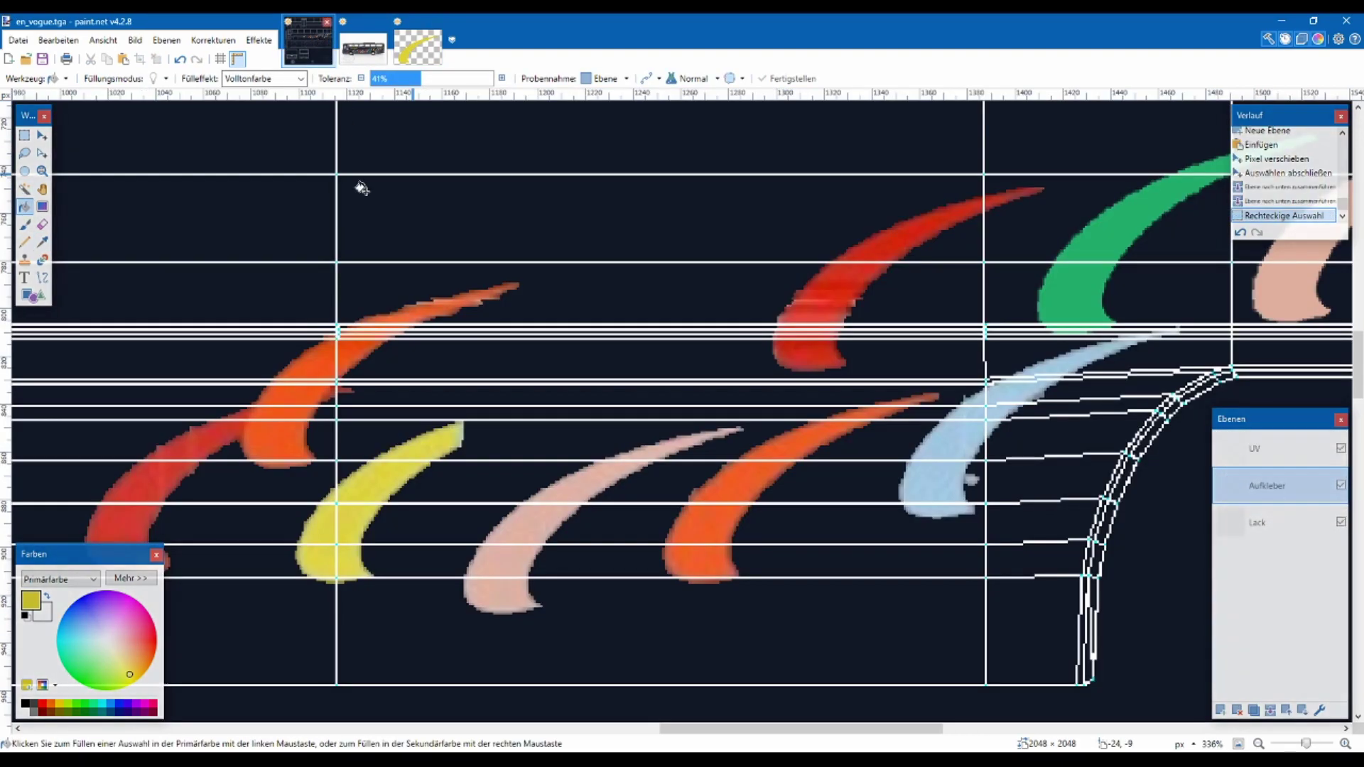
key(ctrl+v)
drag(273, 307, 445, 482)
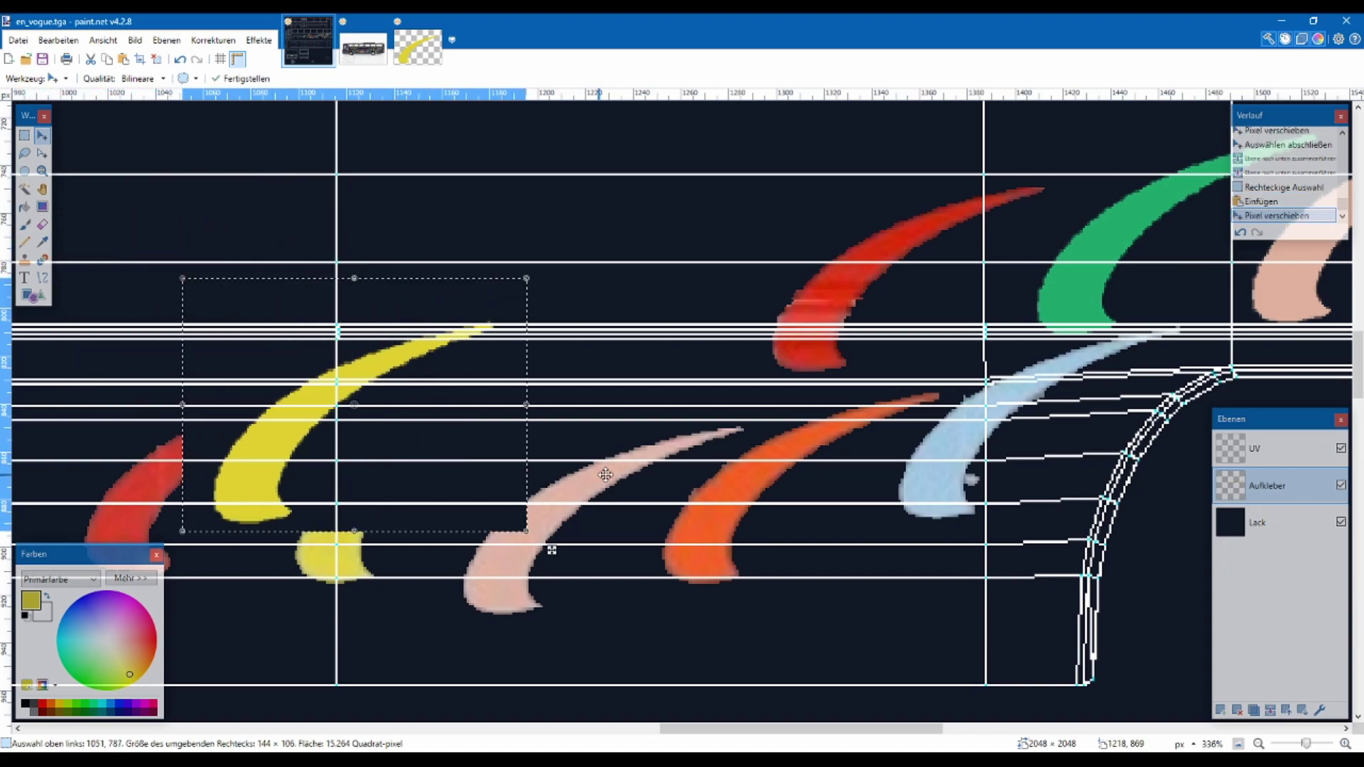
key(ctrl+z)
key(ctrl+z)
Paste the yellow swoosh on a new layer in en_vogue.tga, align it over the cut-off yellow swoosh, and clear the selection
click(1220, 710)
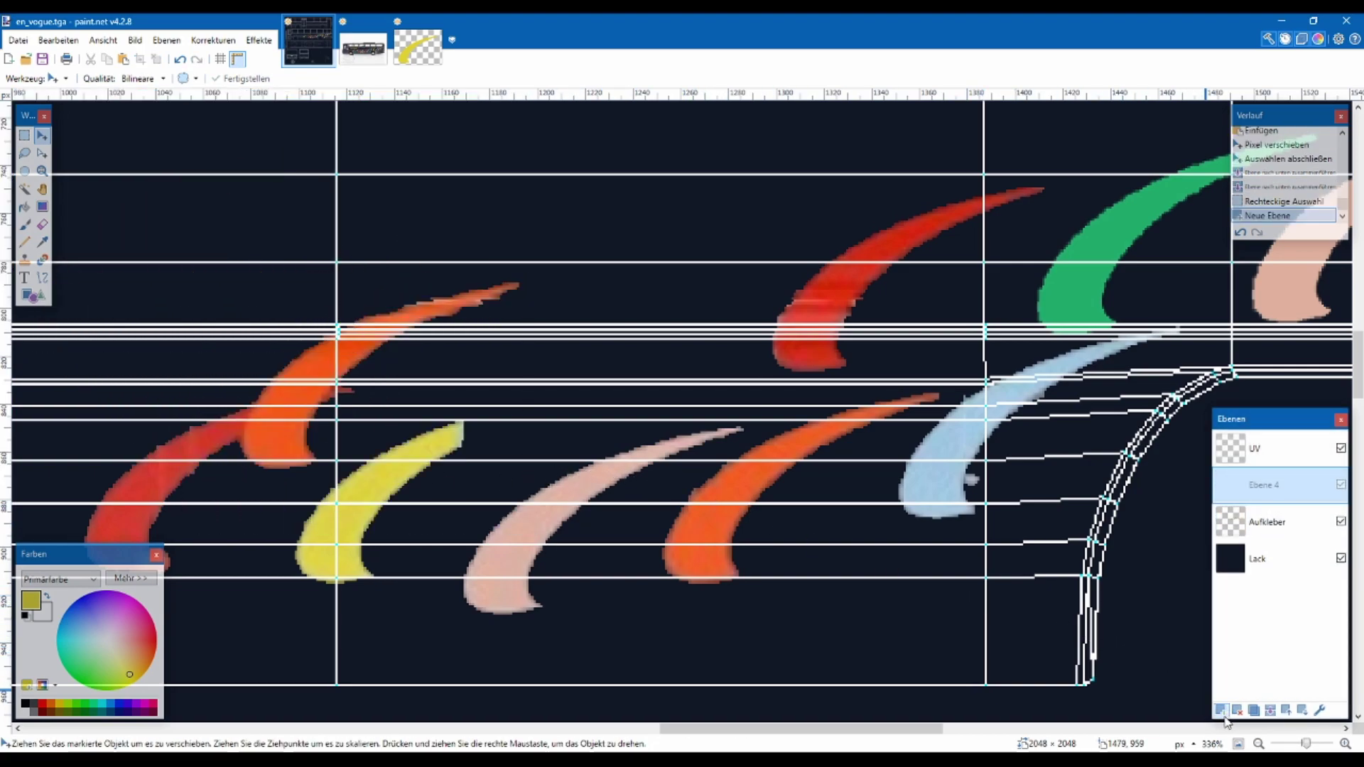
key(ctrl+v)
drag(295, 279, 559, 516)
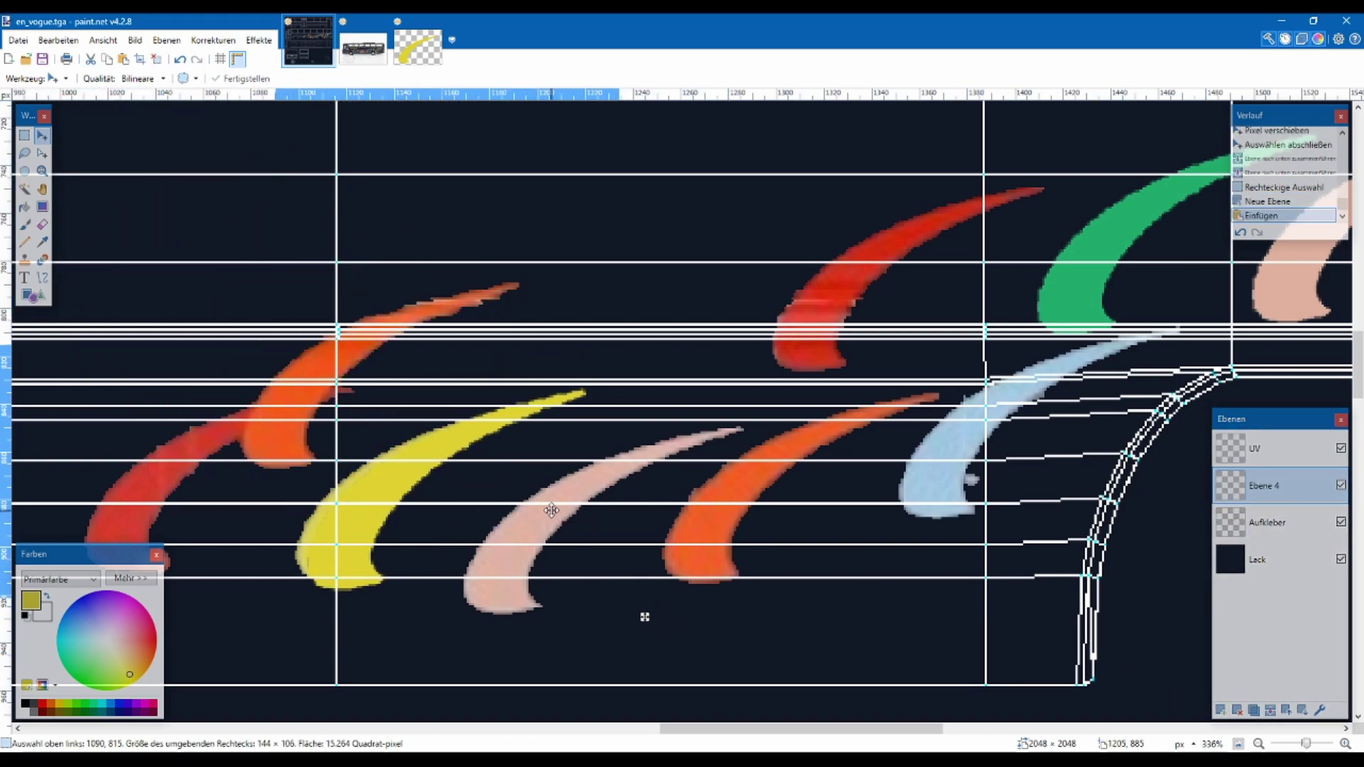
scroll(386, 533, up, 5)
drag(379, 548, 366, 512)
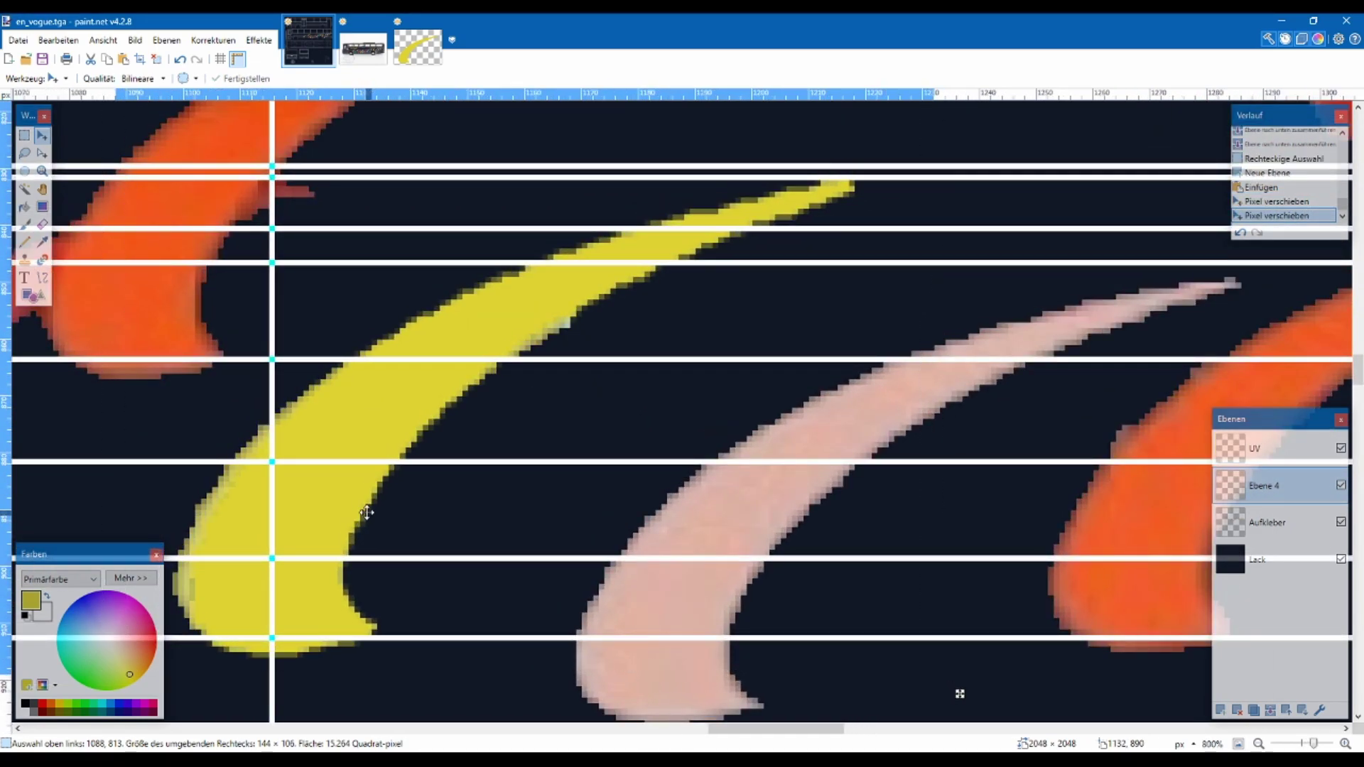
click(24, 135)
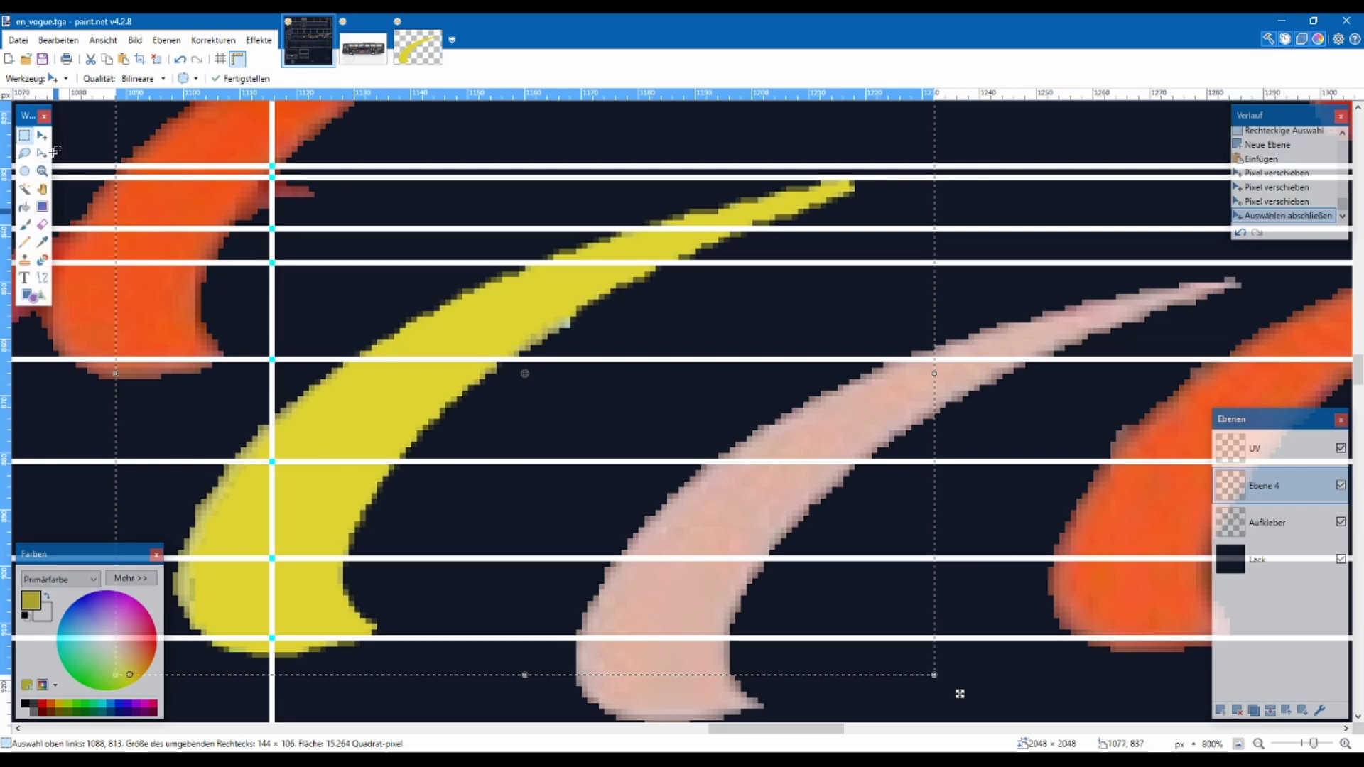
key(ctrl+d)
scroll(484, 384, down, 6)
scroll(483, 383, down, 4)
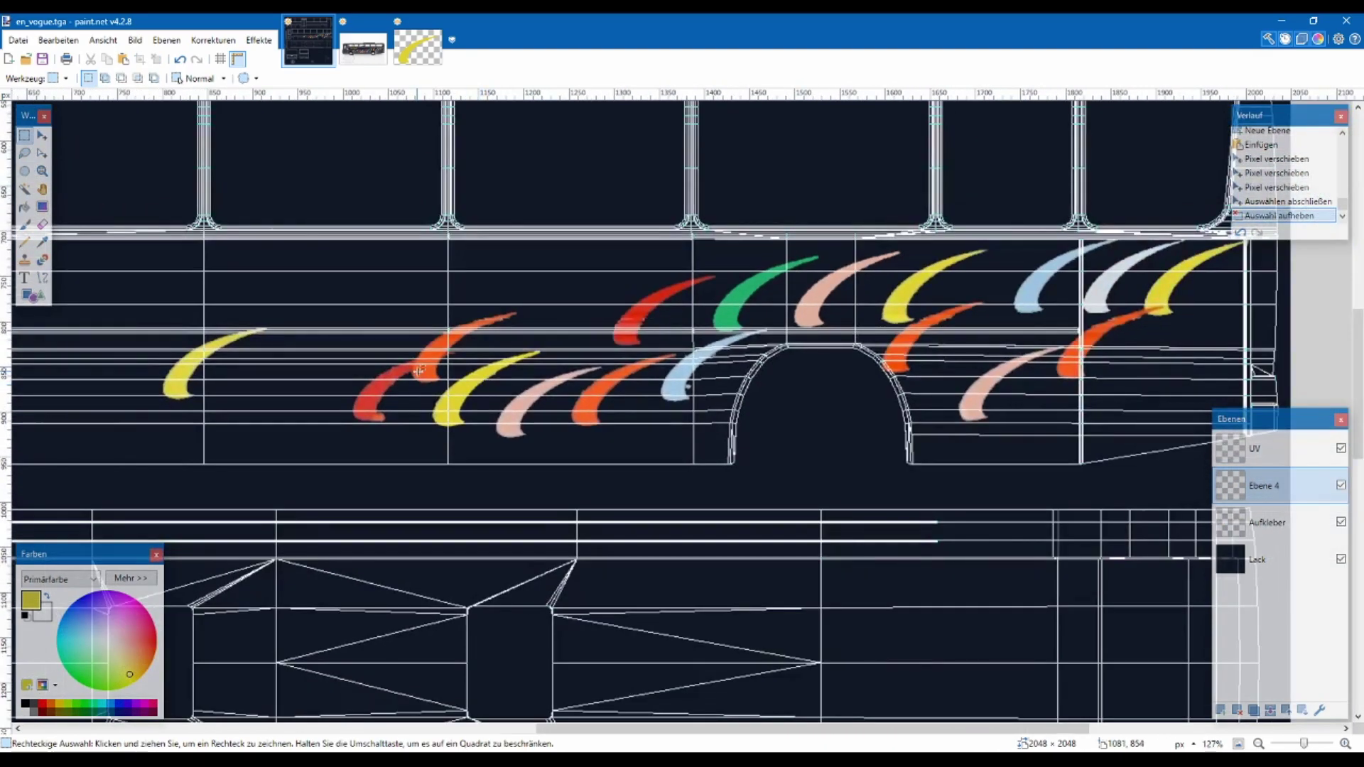
Compare the swooshes between the wheel arches in the bus photo with those in en_vogue.tga to find the missing ones
click(419, 50)
click(362, 48)
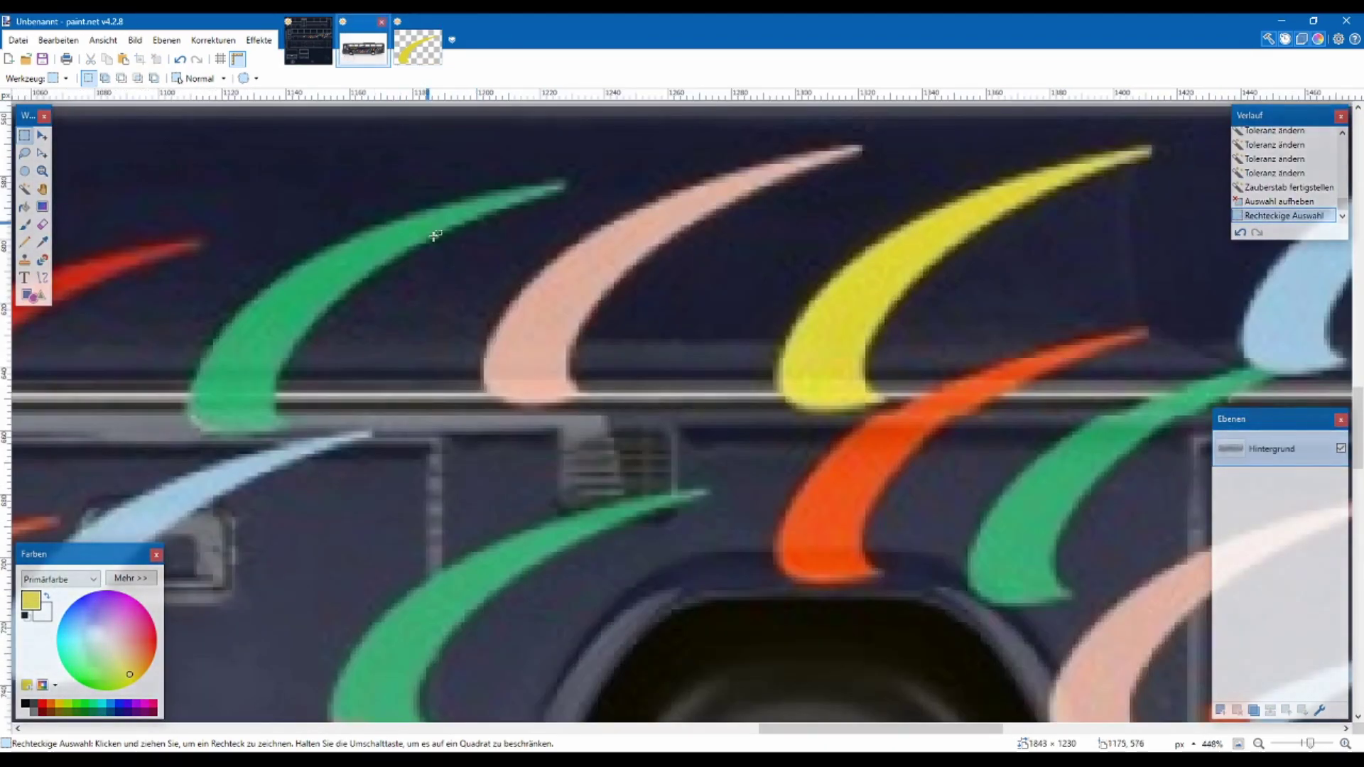
scroll(403, 497, down, 3)
scroll(402, 497, left, 5)
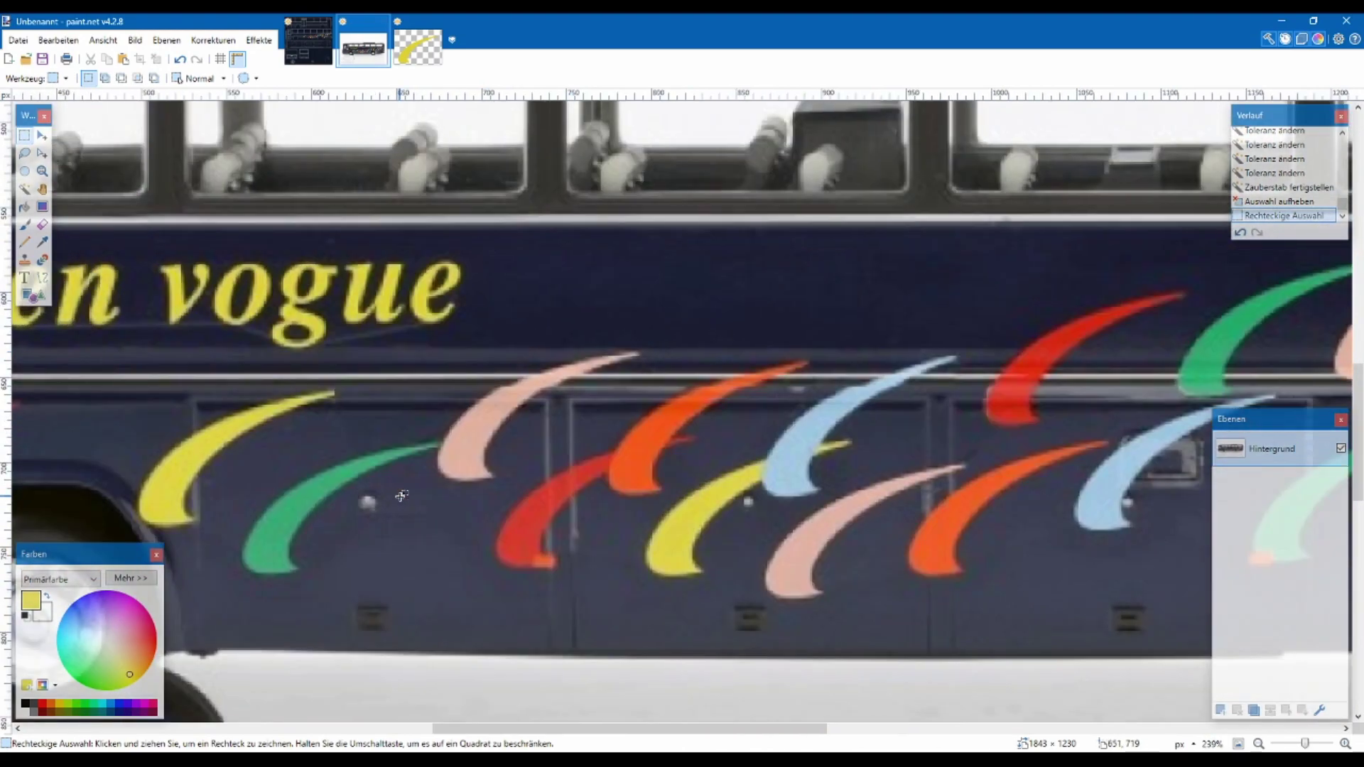
scroll(426, 493, down, 2)
scroll(448, 487, left, 1)
click(308, 42)
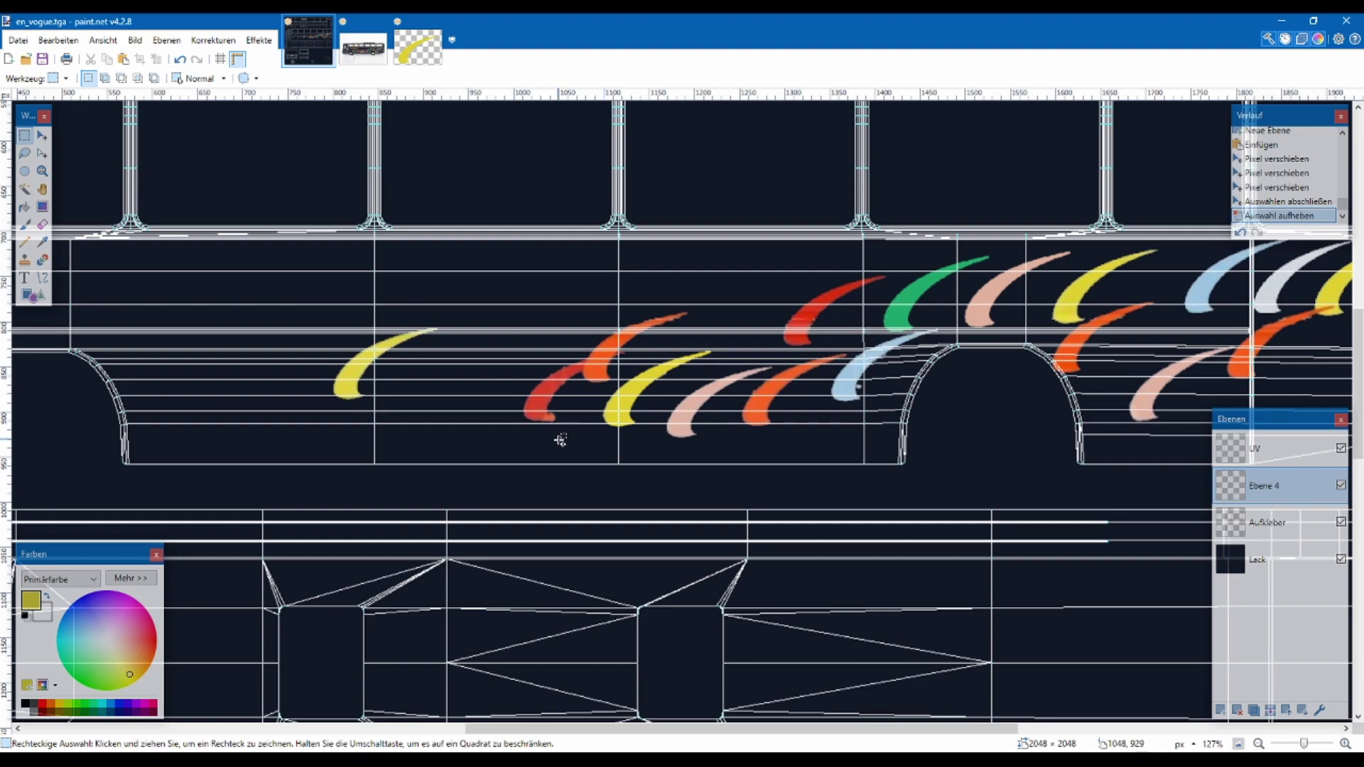
scroll(552, 436, up, 2)
scroll(551, 419, down, 2)
scroll(547, 401, up, 2)
scroll(536, 412, up, 1)
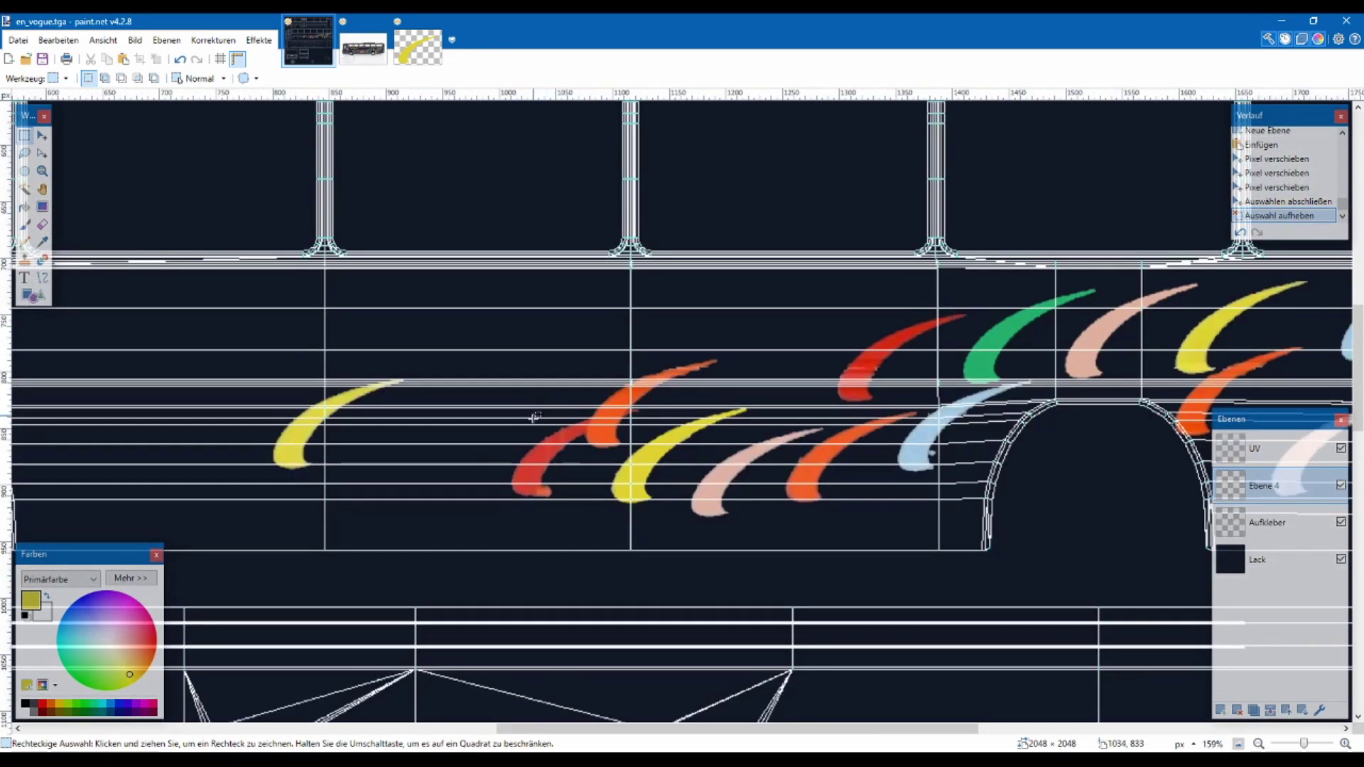
scroll(543, 500, up, 2)
scroll(544, 500, down, 1)
click(420, 63)
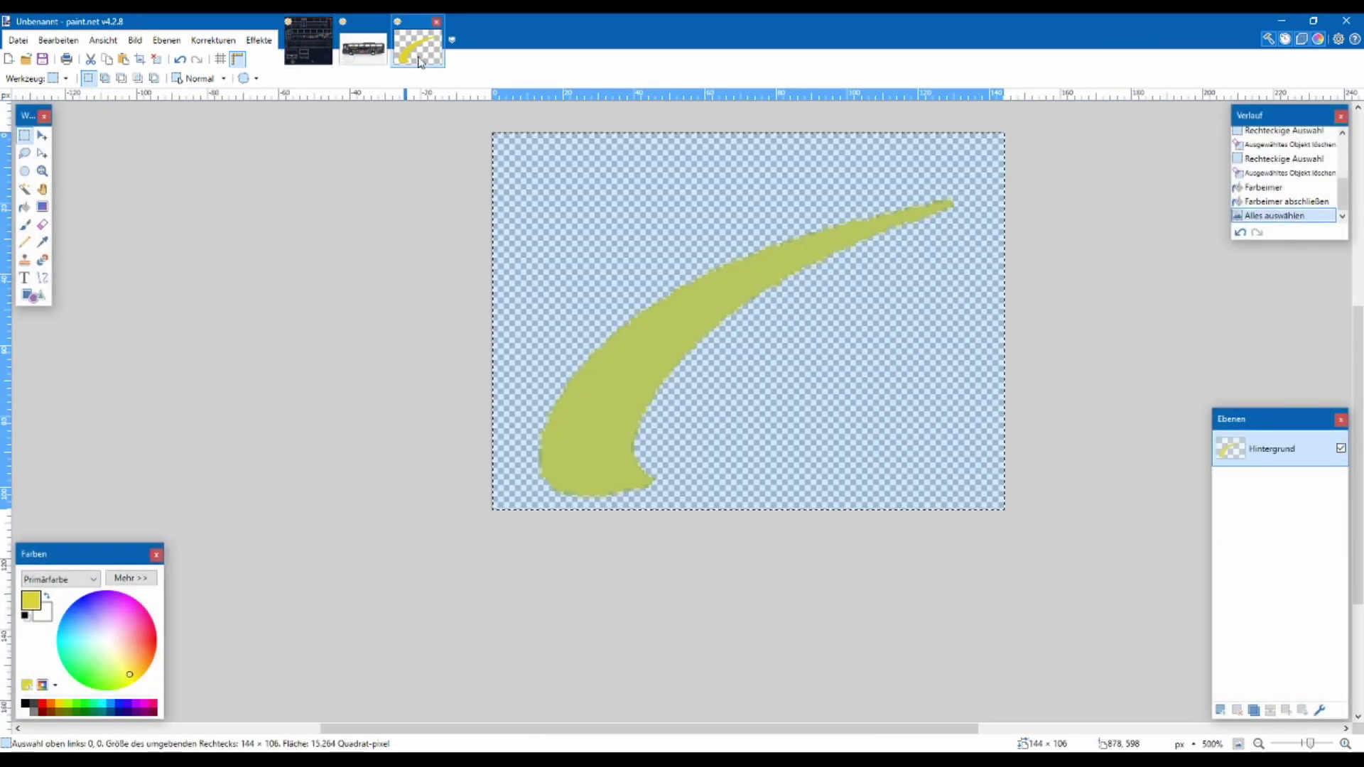
click(363, 51)
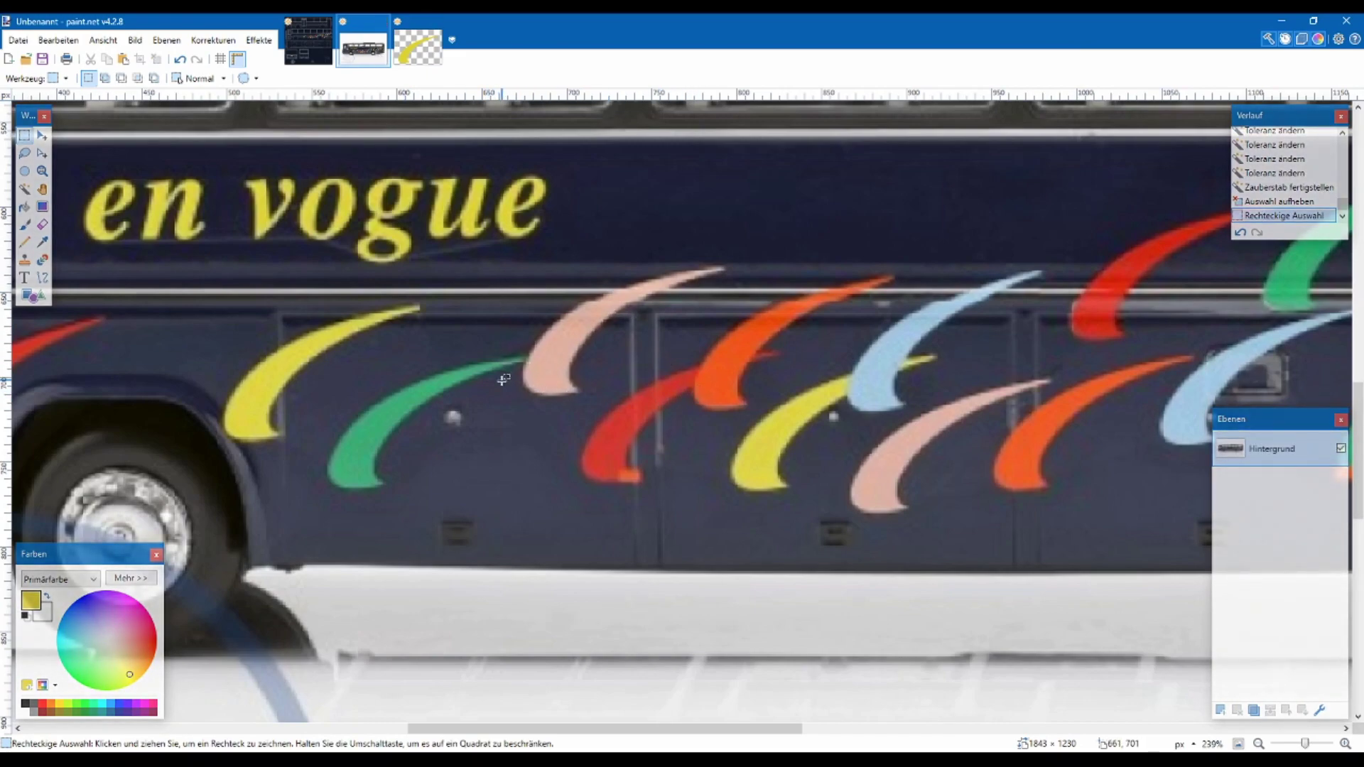
scroll(524, 389, up, 1)
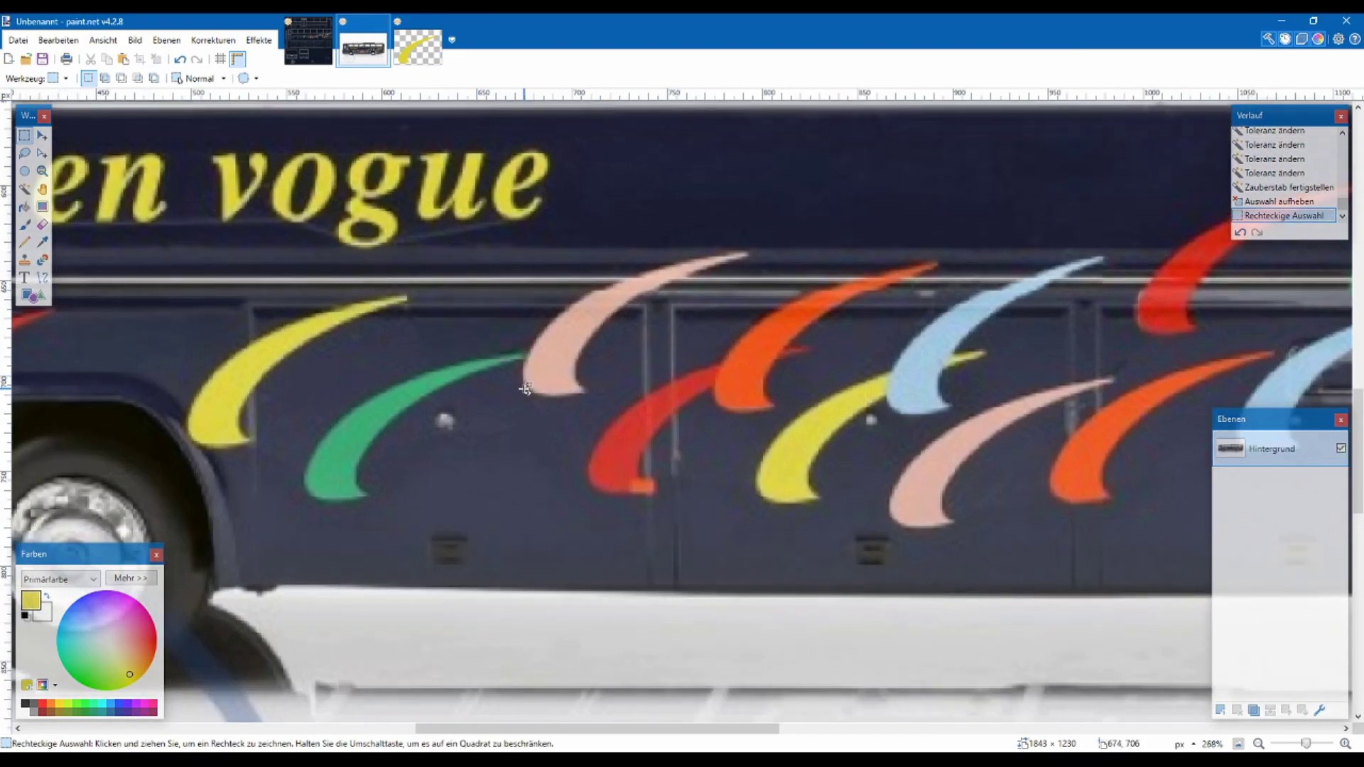
click(414, 62)
click(347, 54)
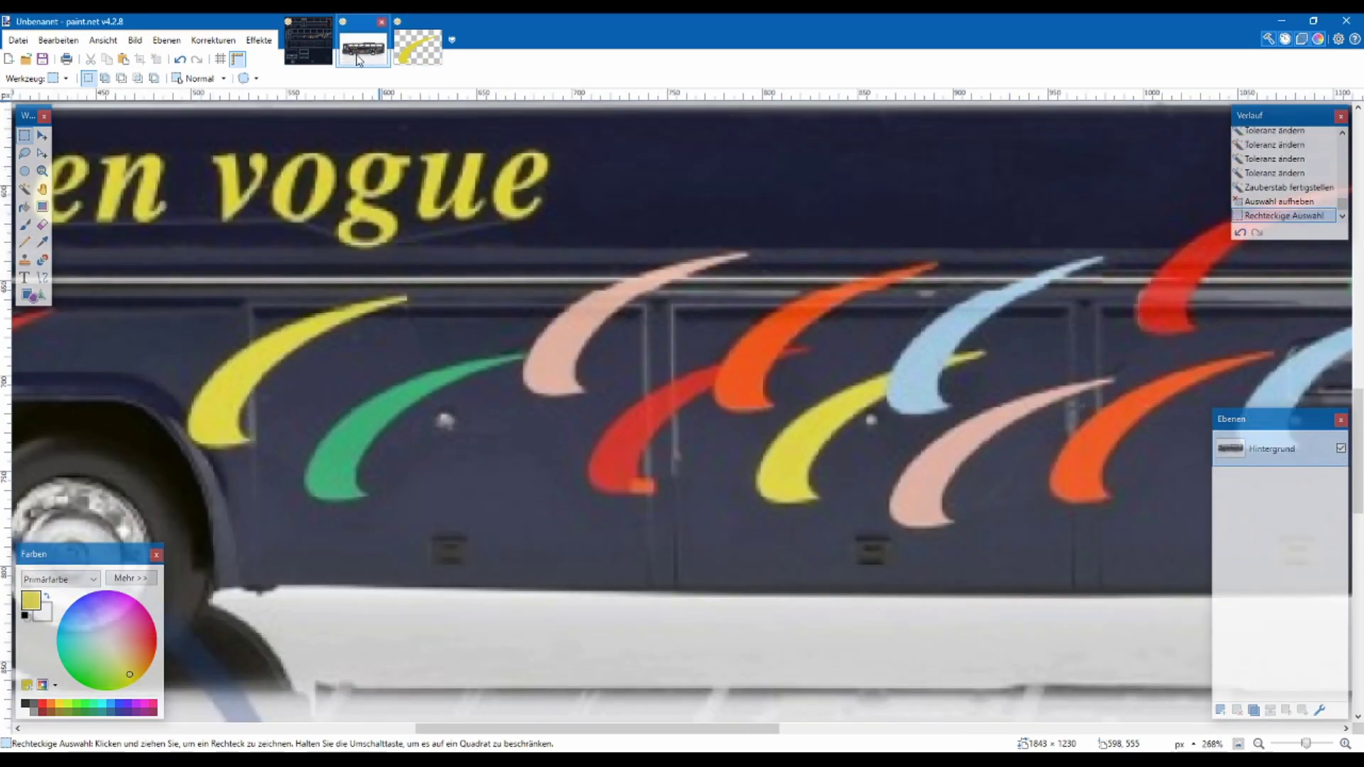
click(309, 43)
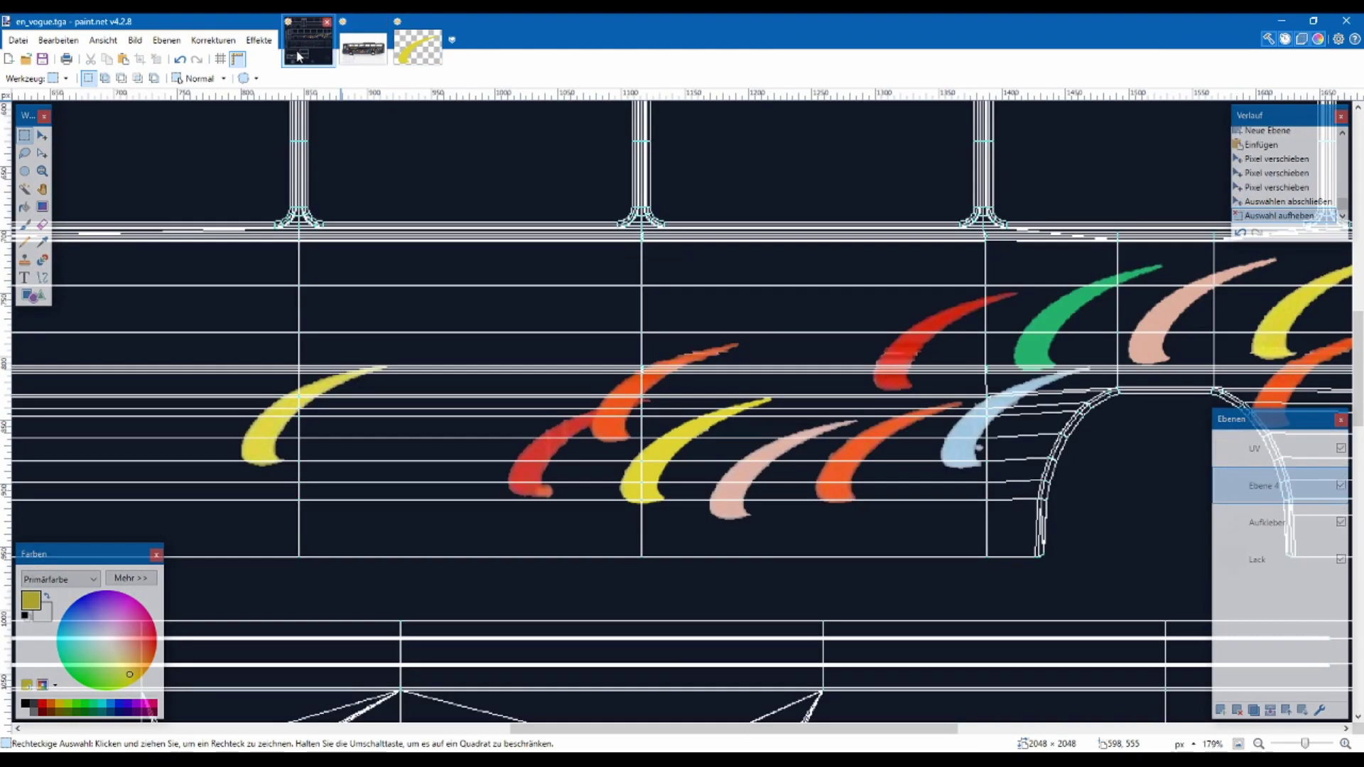
click(418, 47)
click(347, 63)
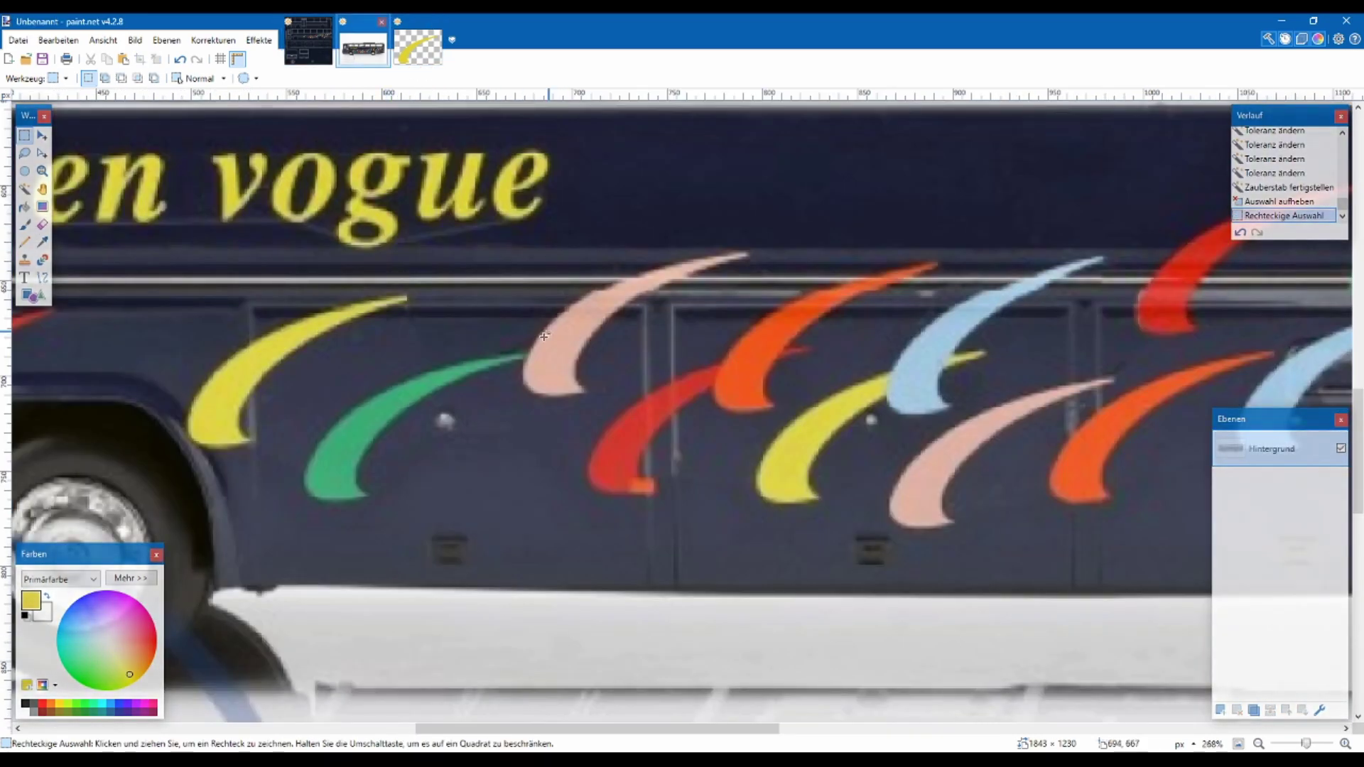
Try to sample the green of the upper green swoosh in en_vogue.tga while the new layer is active
click(42, 241)
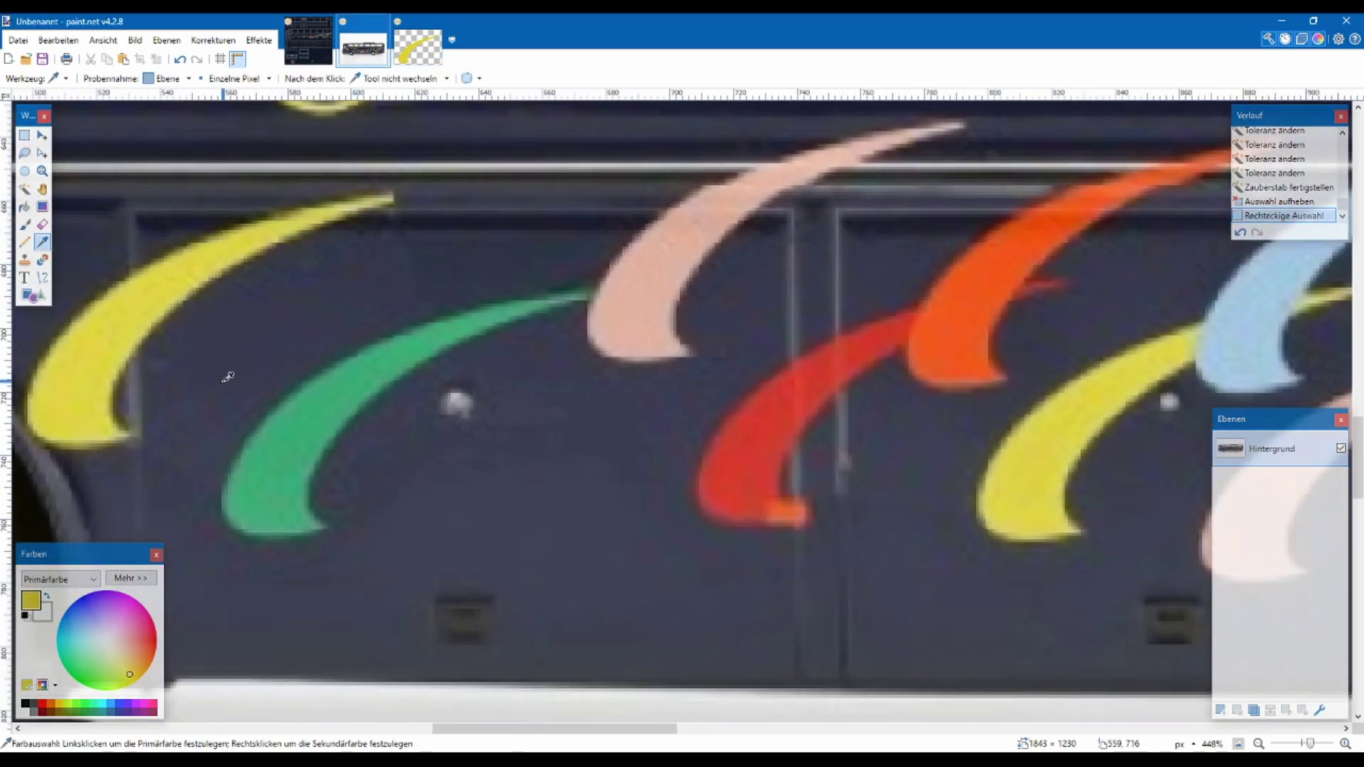
click(308, 47)
scroll(724, 385, right, 5)
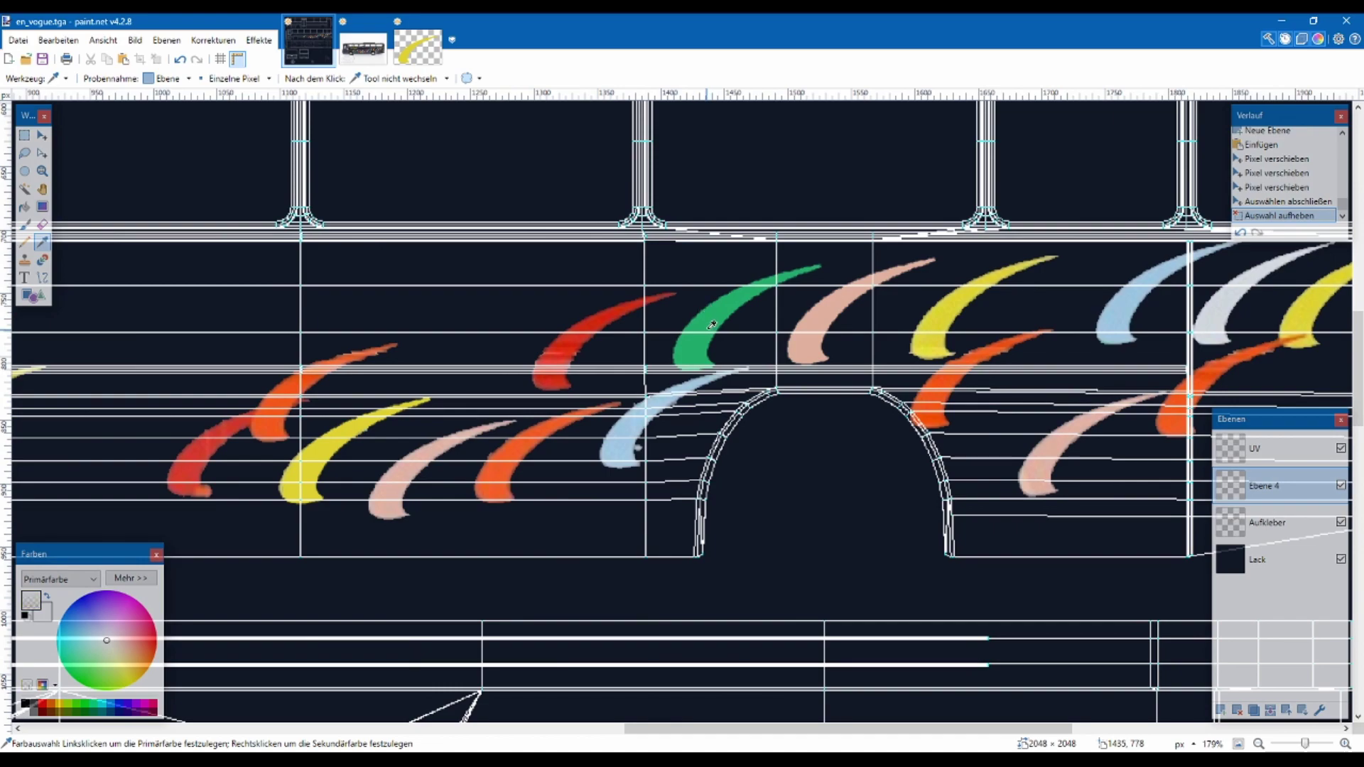
click(399, 30)
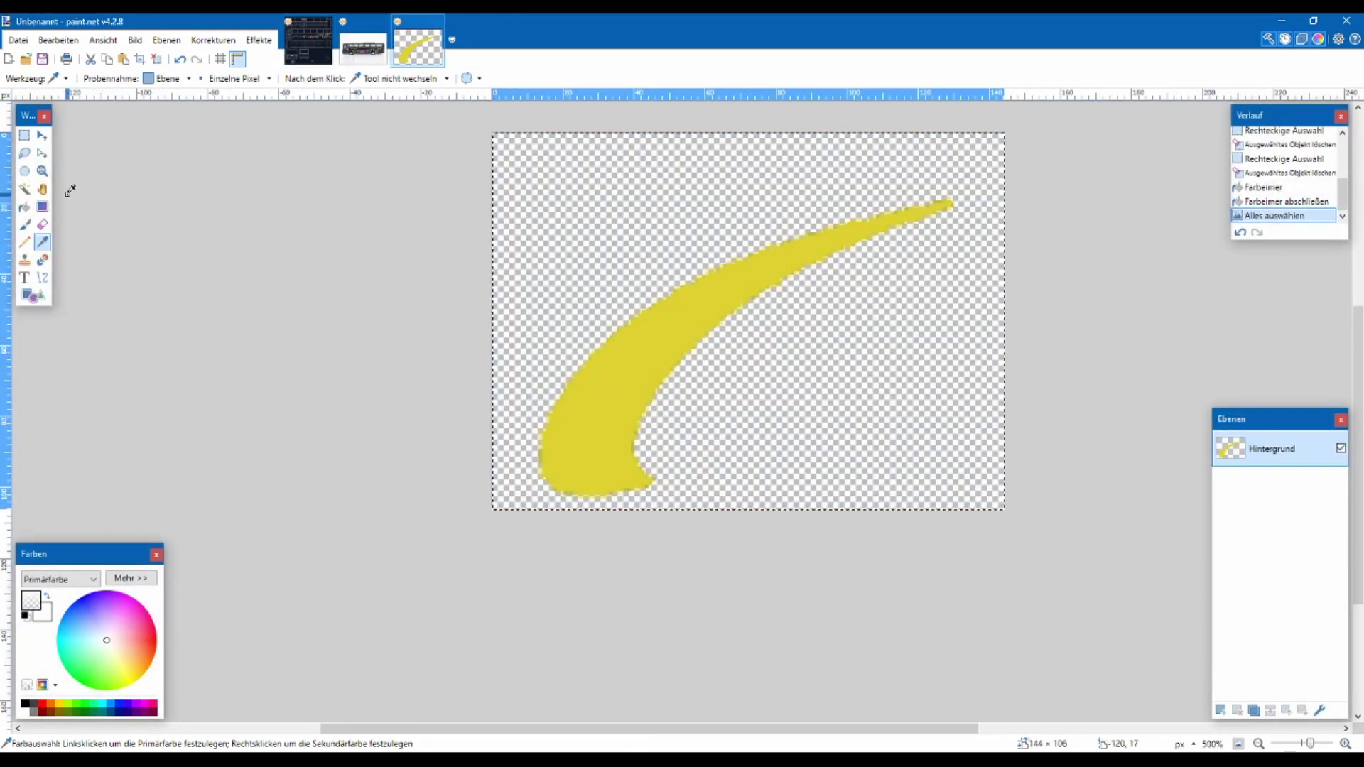
Undo the yellow fill in the swoosh image back to the original light blue swoosh
key(ctrl+d)
key(ctrl+z)
key(ctrl+z)
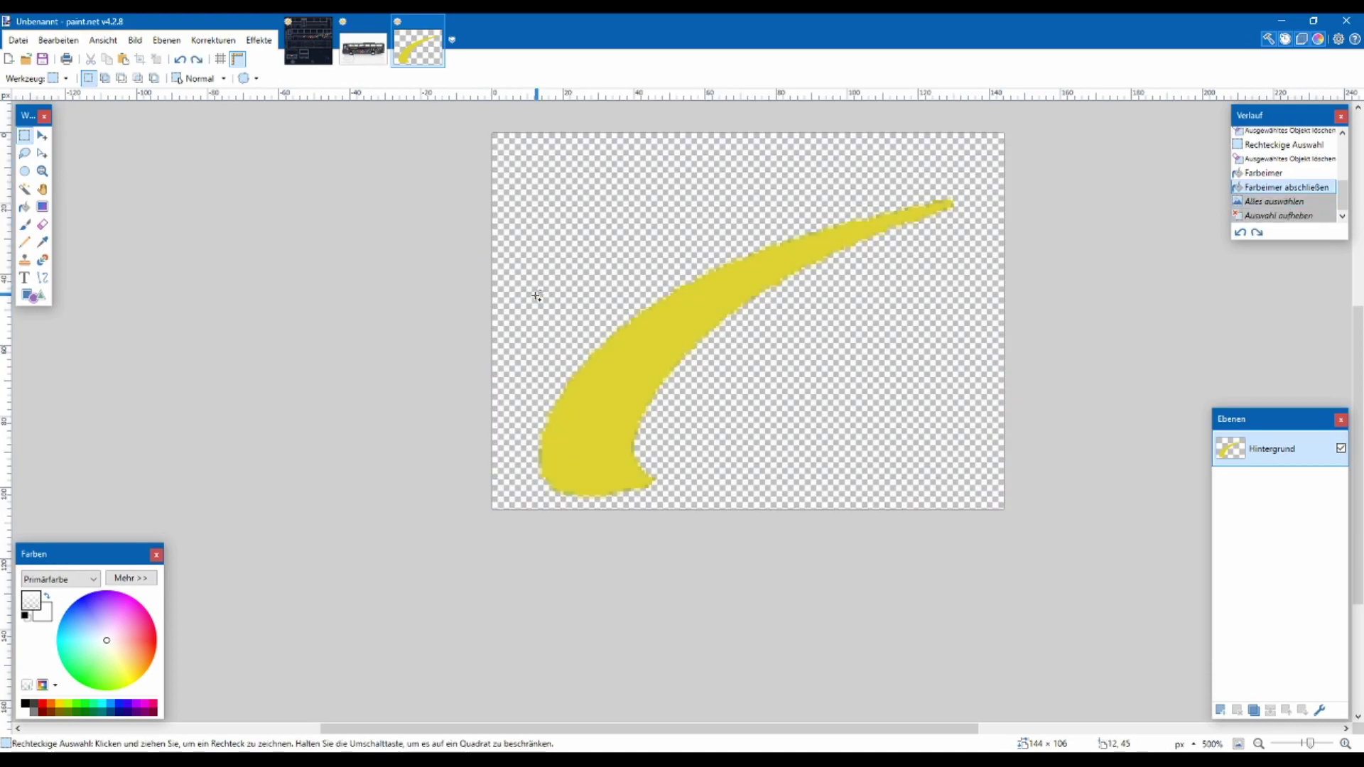
key(ctrl+z)
key(ctrl+z)
Try to fill the light blue swoosh with the sampled colour using the paint bucket
click(25, 225)
click(25, 207)
click(625, 367)
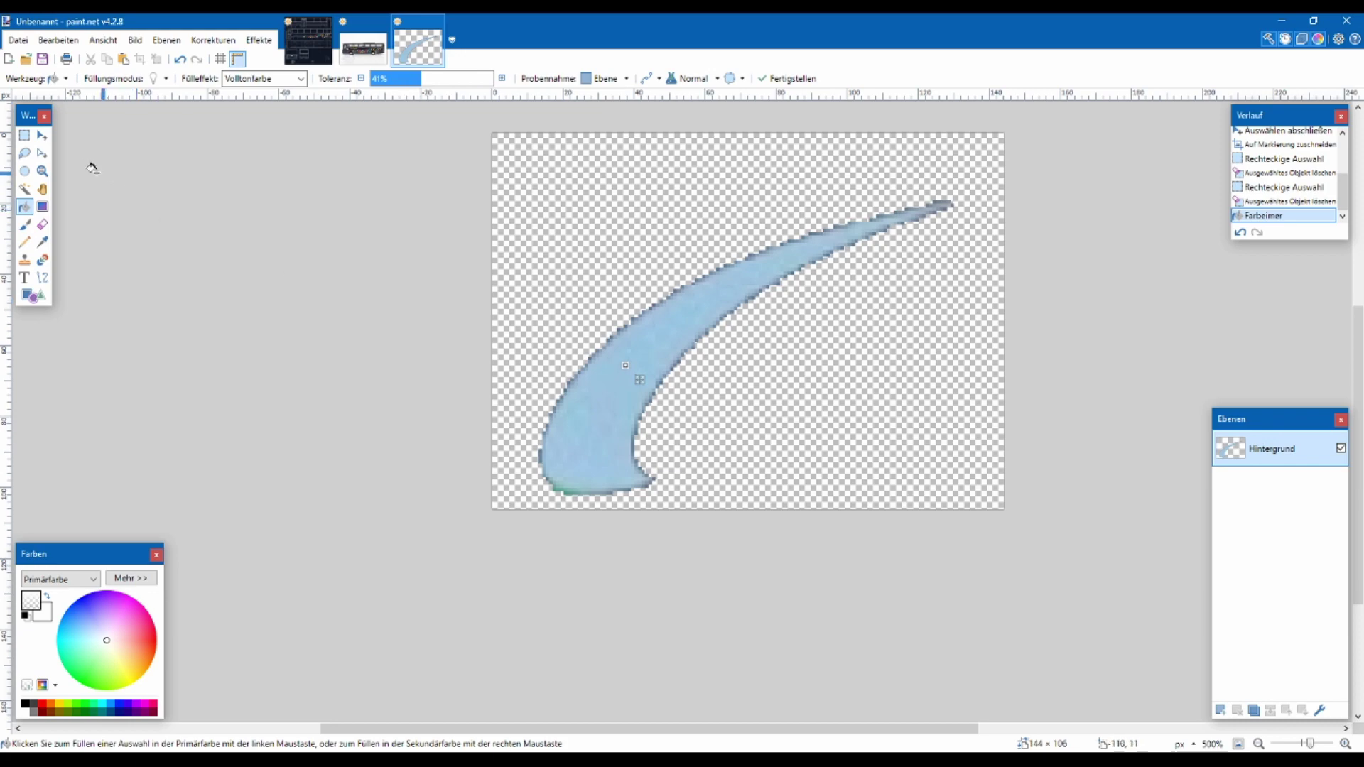
click(25, 136)
Merge the yellow swoosh layer down into the Aufkleber layer of en_vogue.tga and sample the green from the upper green swoosh
click(308, 41)
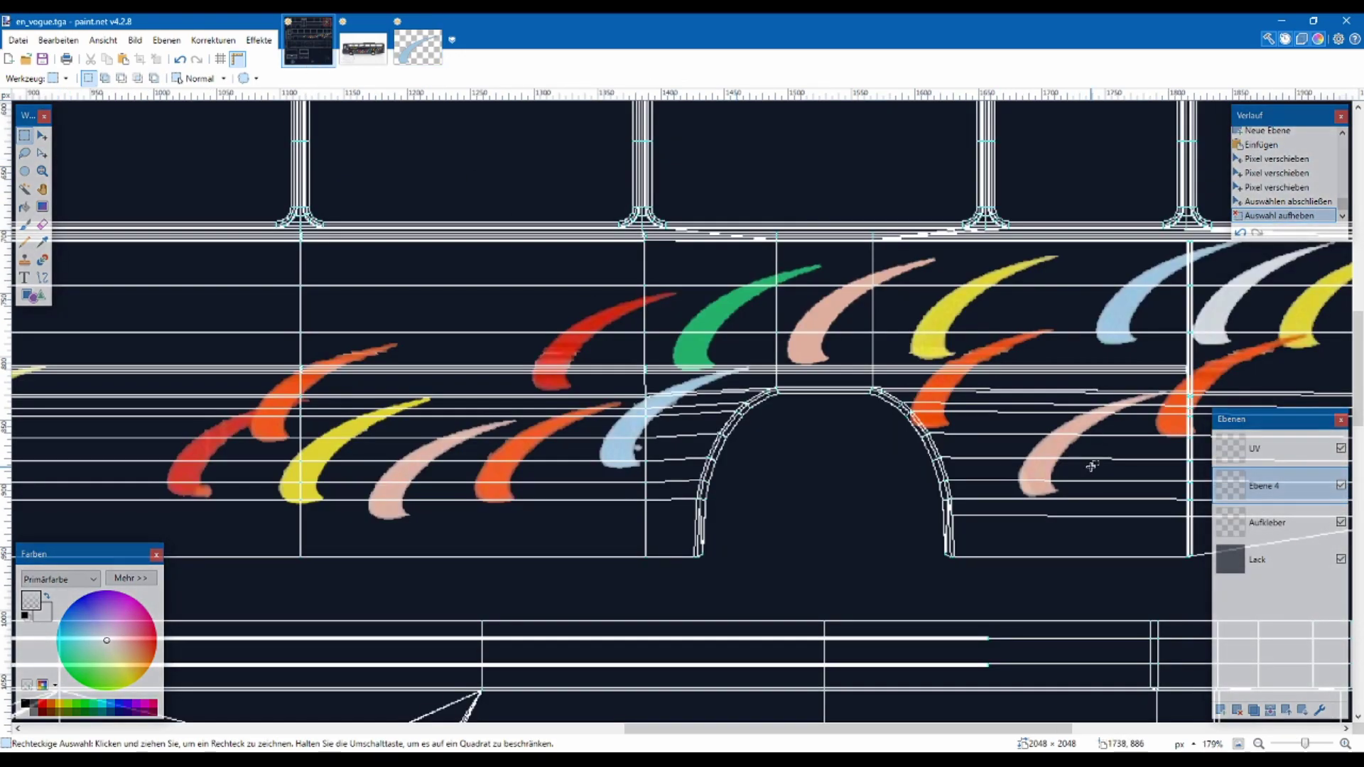
click(1272, 710)
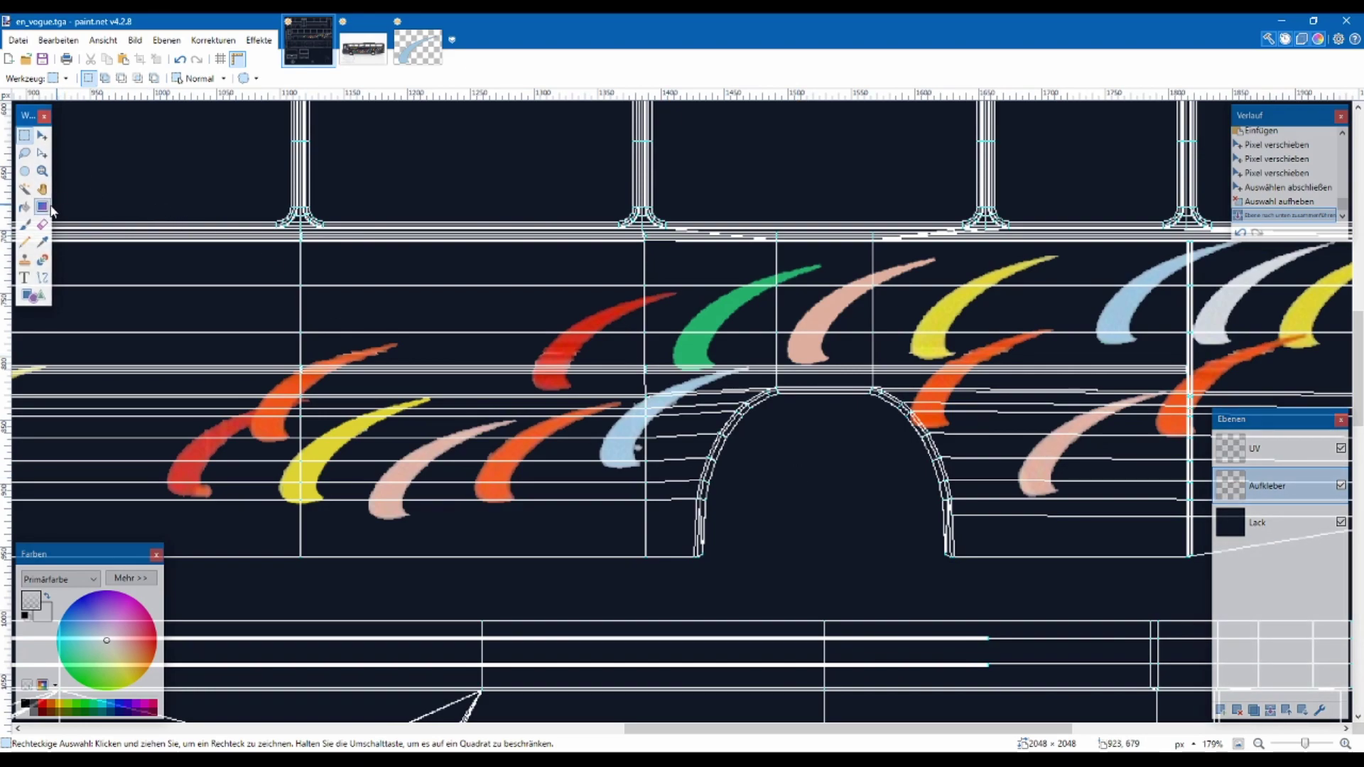
click(42, 241)
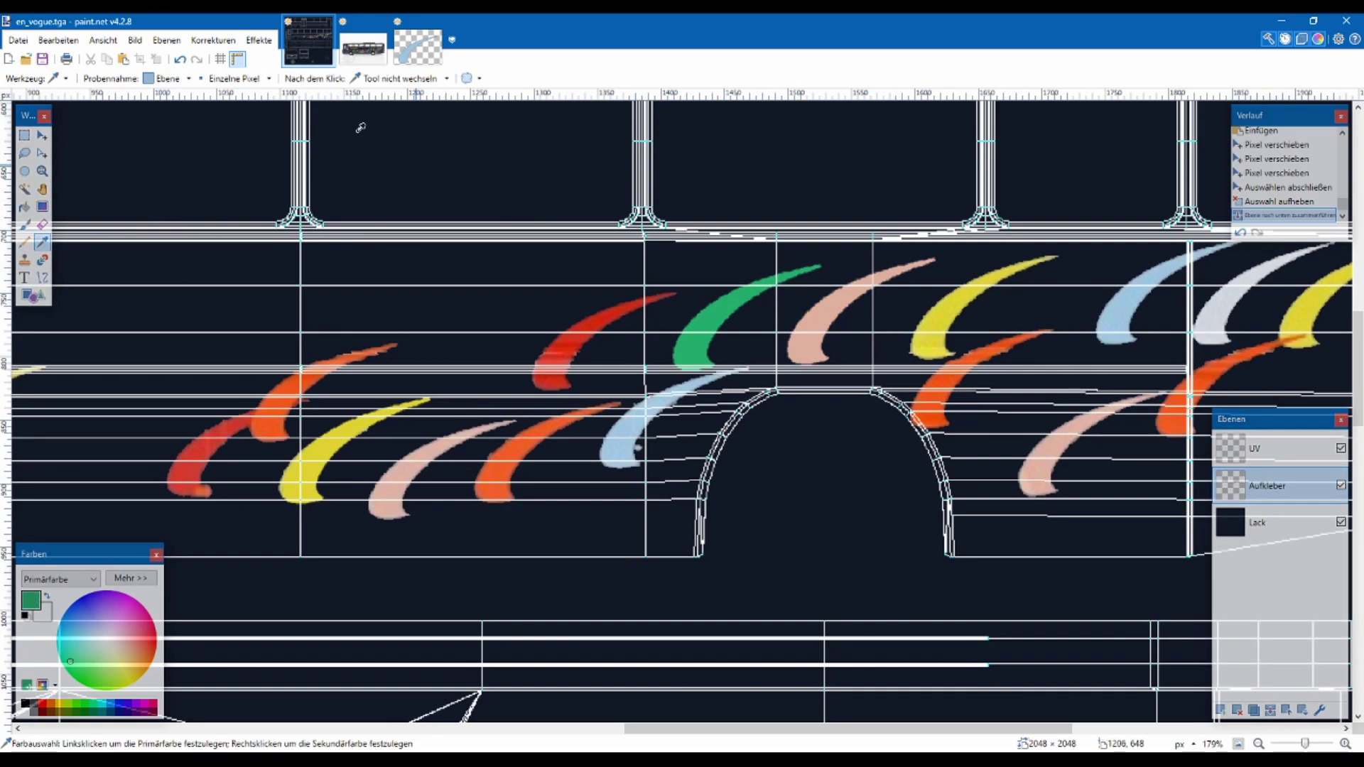
Fill the light blue swoosh in the swoosh image with the sampled green and copy the whole image
click(425, 59)
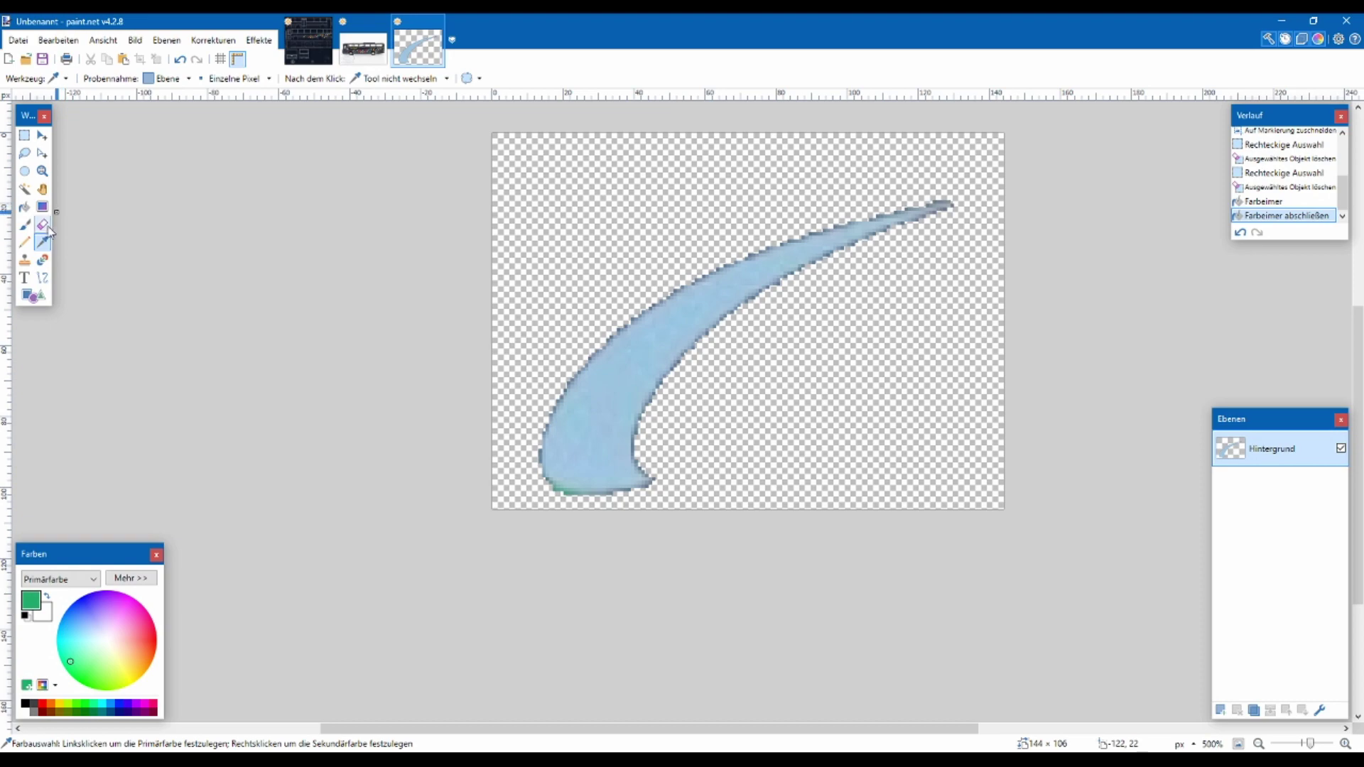
click(25, 206)
click(606, 373)
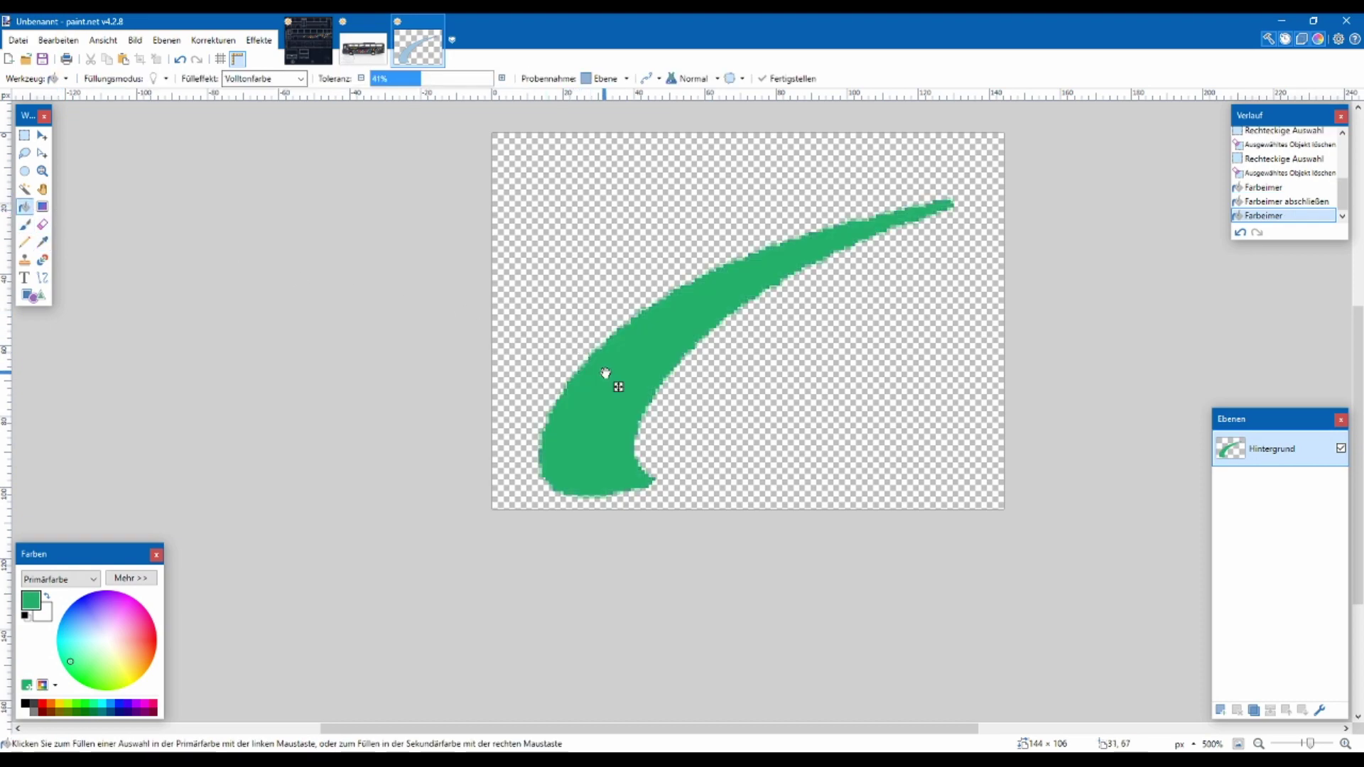
key(ctrl+a)
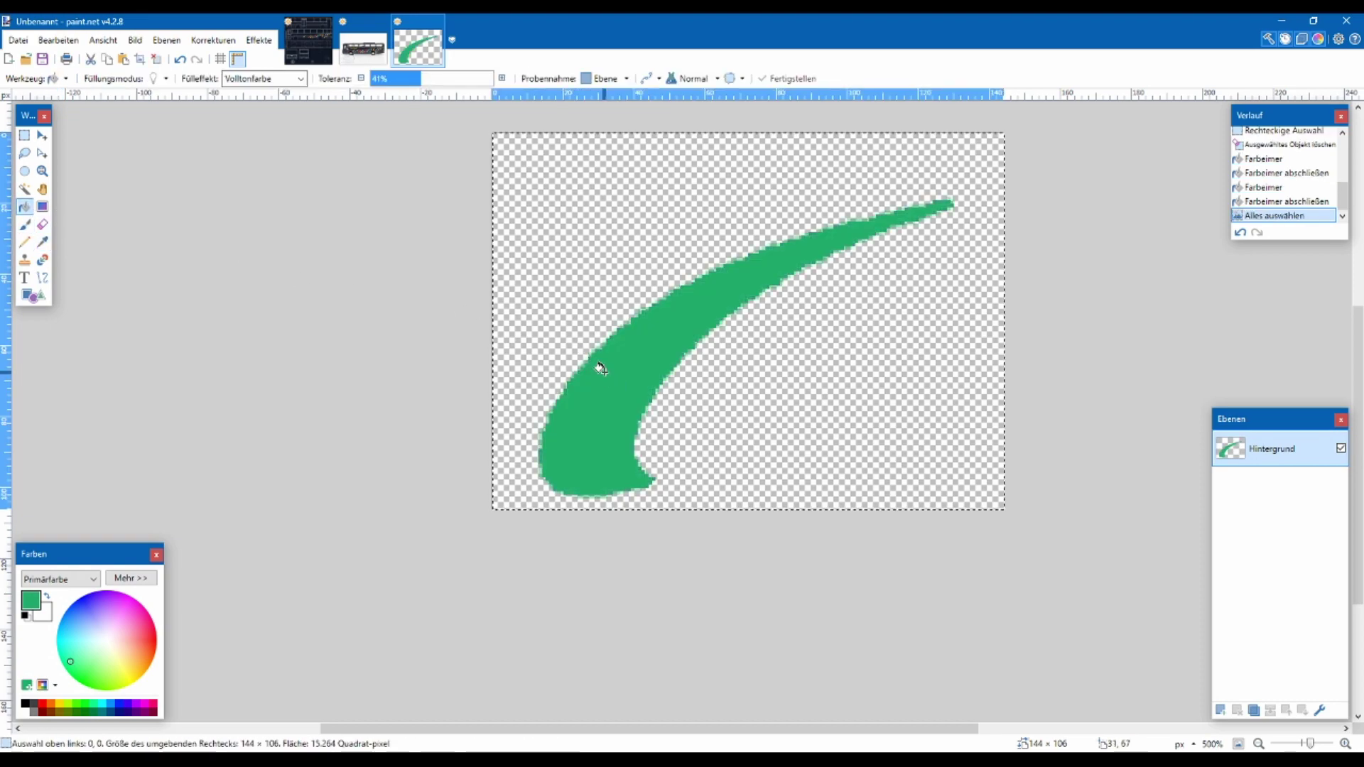
click(307, 44)
scroll(393, 449, up, 2)
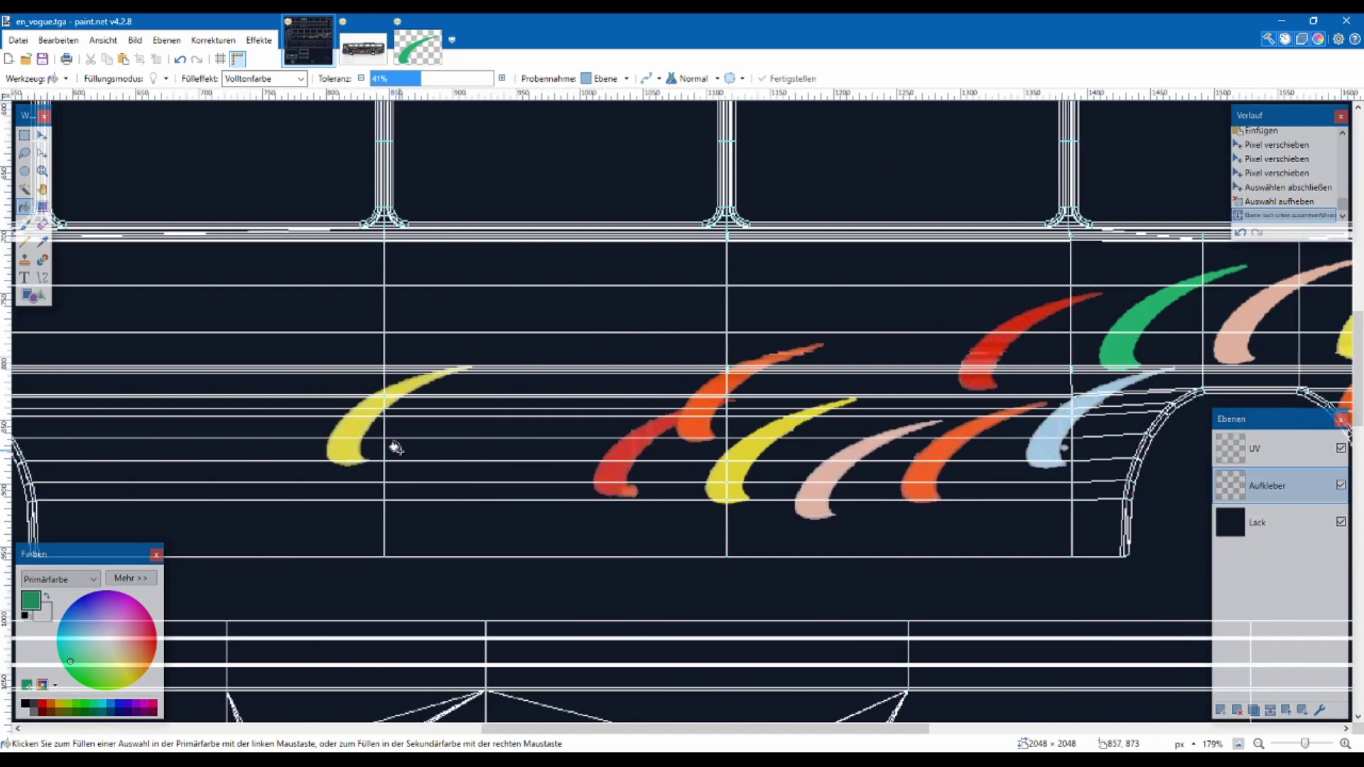
key(ctrl+v)
drag(101, 184, 442, 445)
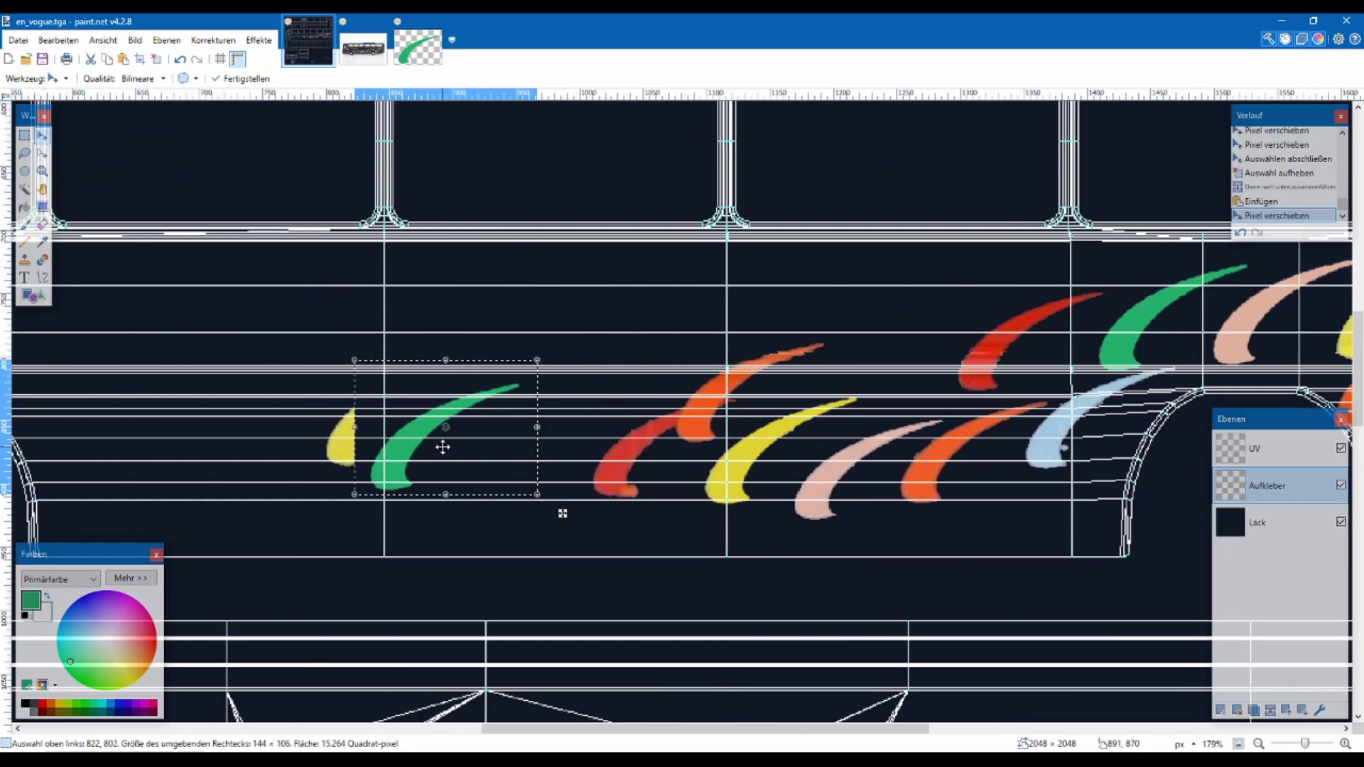
key(ctrl+z)
key(ctrl+z)
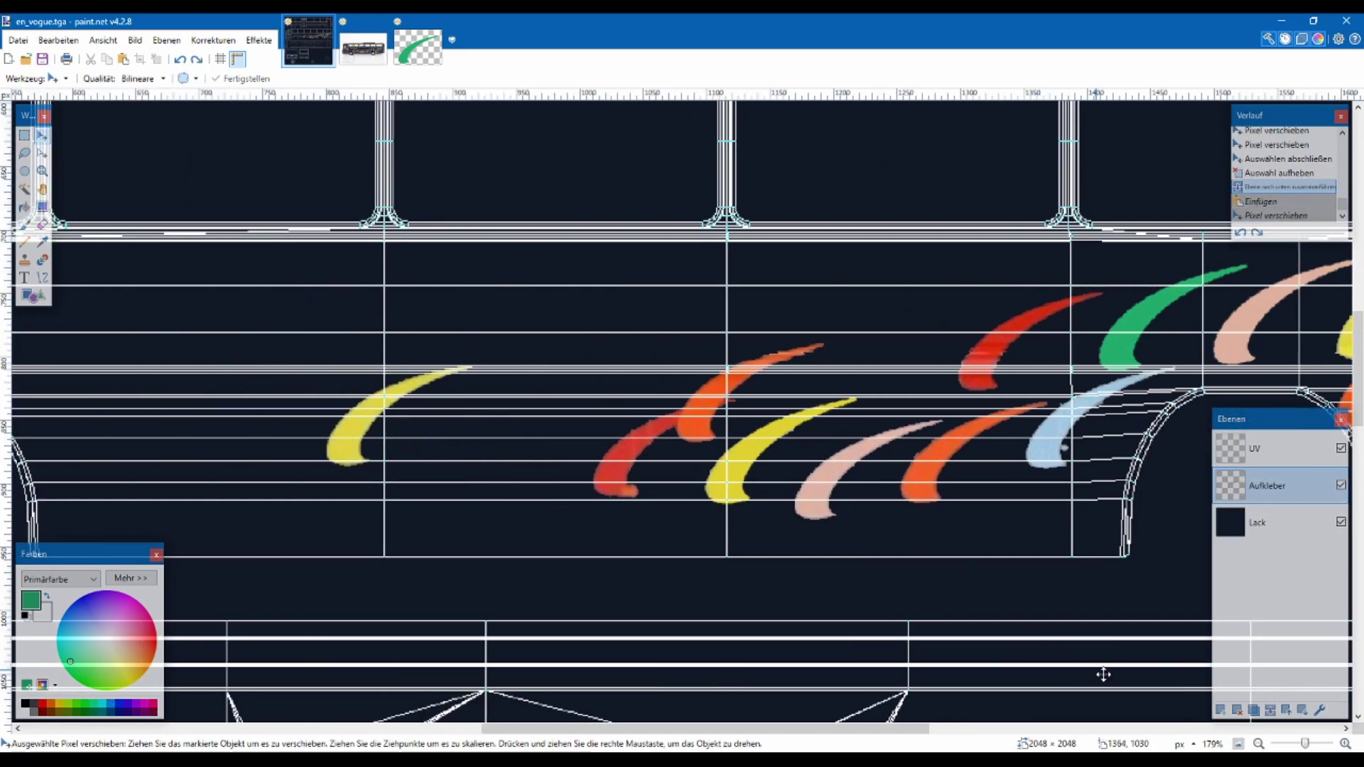
Paste the green swoosh on a new layer in en_vogue.tga, just behind the front yellow swoosh, and check its position against the photo
click(1219, 711)
key(ctrl+v)
drag(188, 249, 533, 458)
click(373, 53)
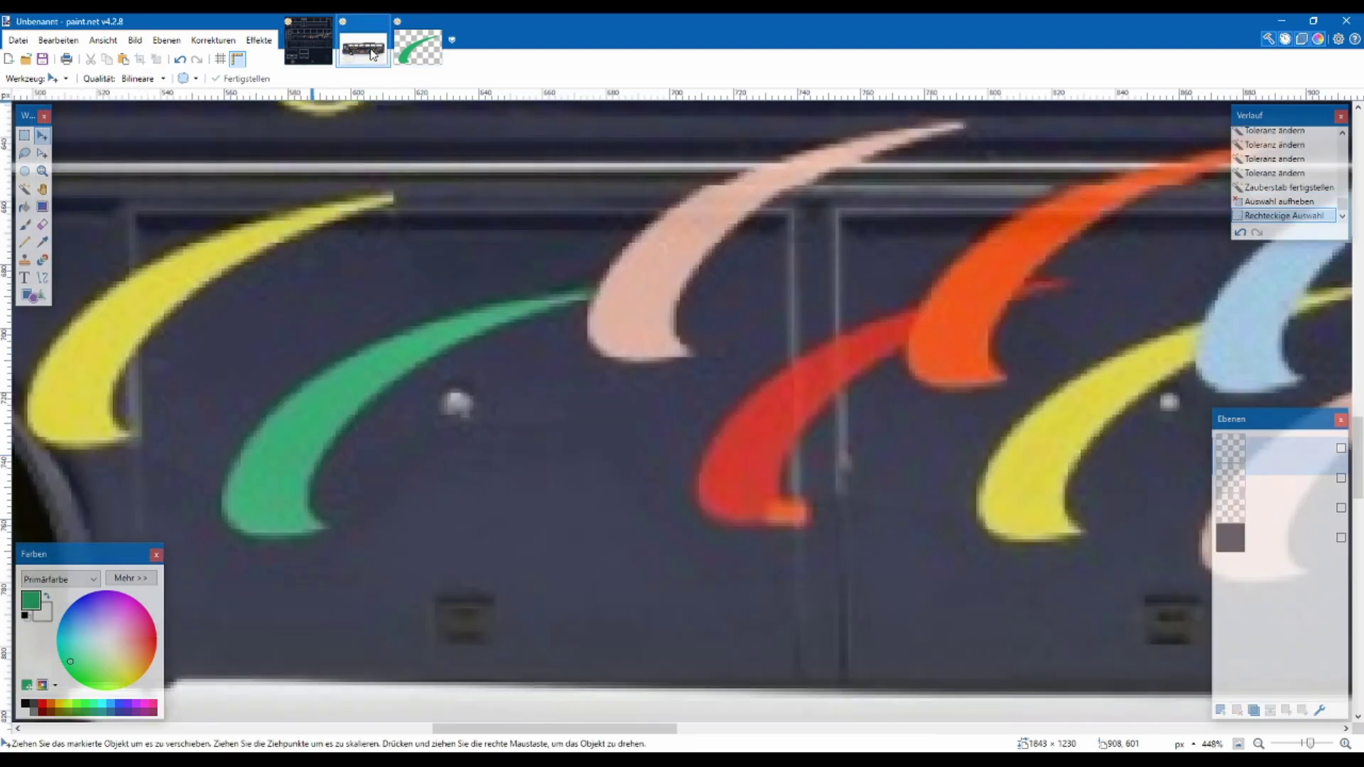
click(326, 56)
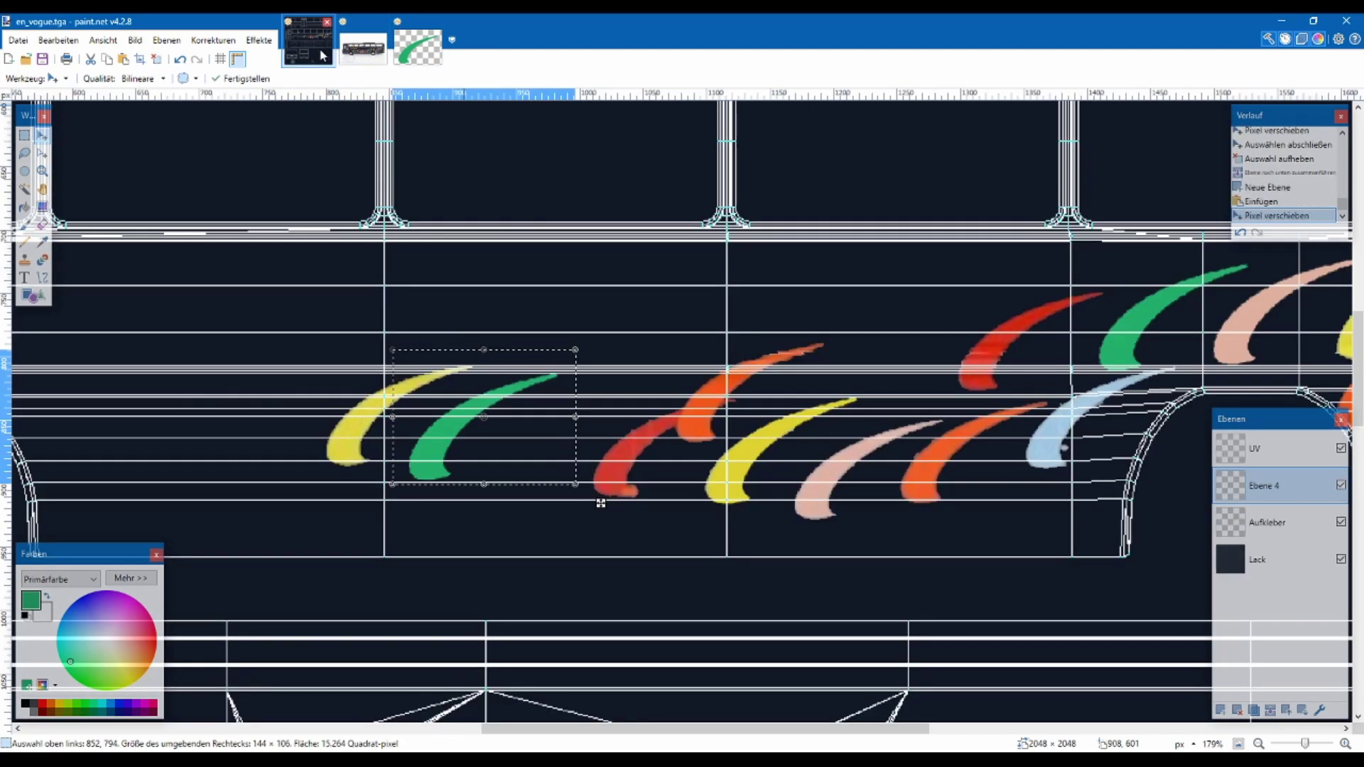
Deselect everything in the separate swoosh image and undo its green fill to bring back the light blue swoosh
click(403, 58)
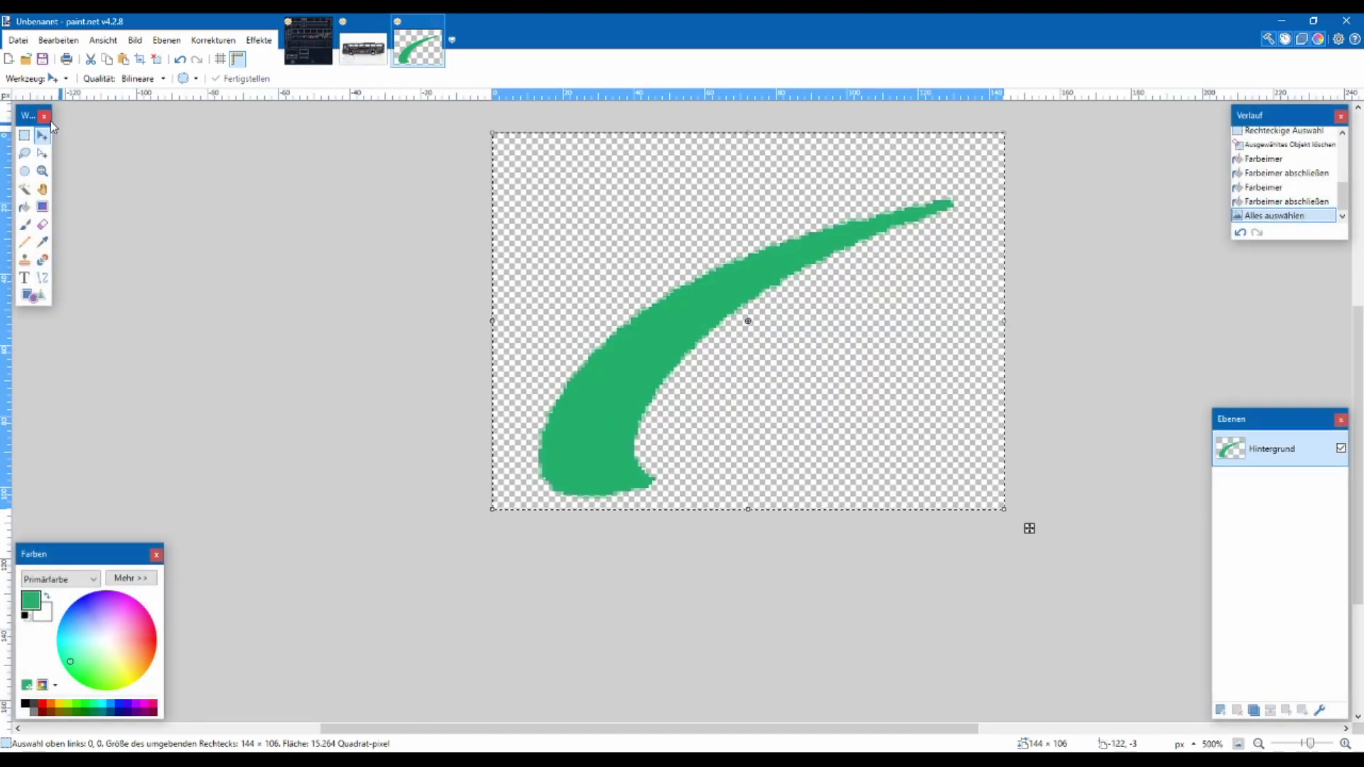
click(24, 135)
click(392, 270)
key(ctrl+z)
key(ctrl+z)
key(ctrl+z)
key(ctrl+z)
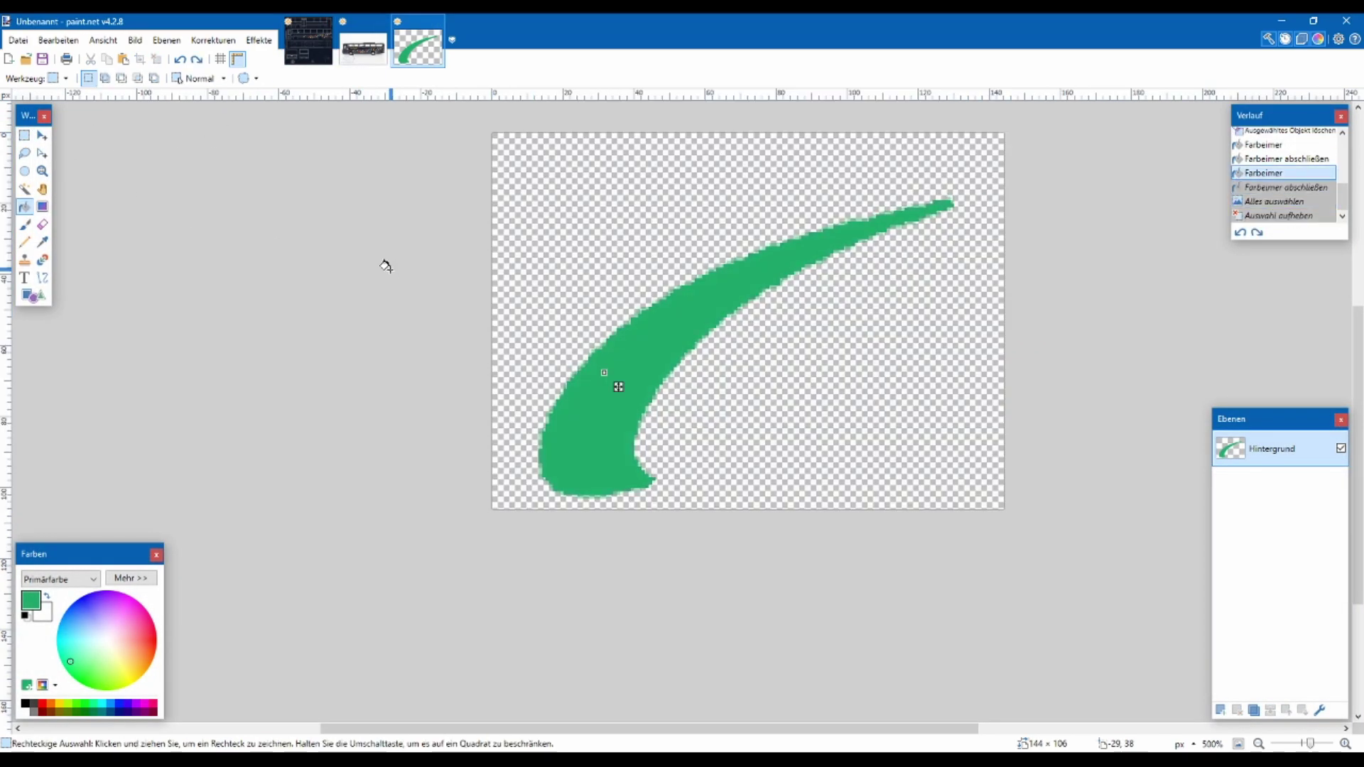
Merge the green swoosh layer down into the Aufkleber layer of en_vogue.tga and sample the pink from the upper pink swoosh
click(313, 50)
key(s)
click(743, 383)
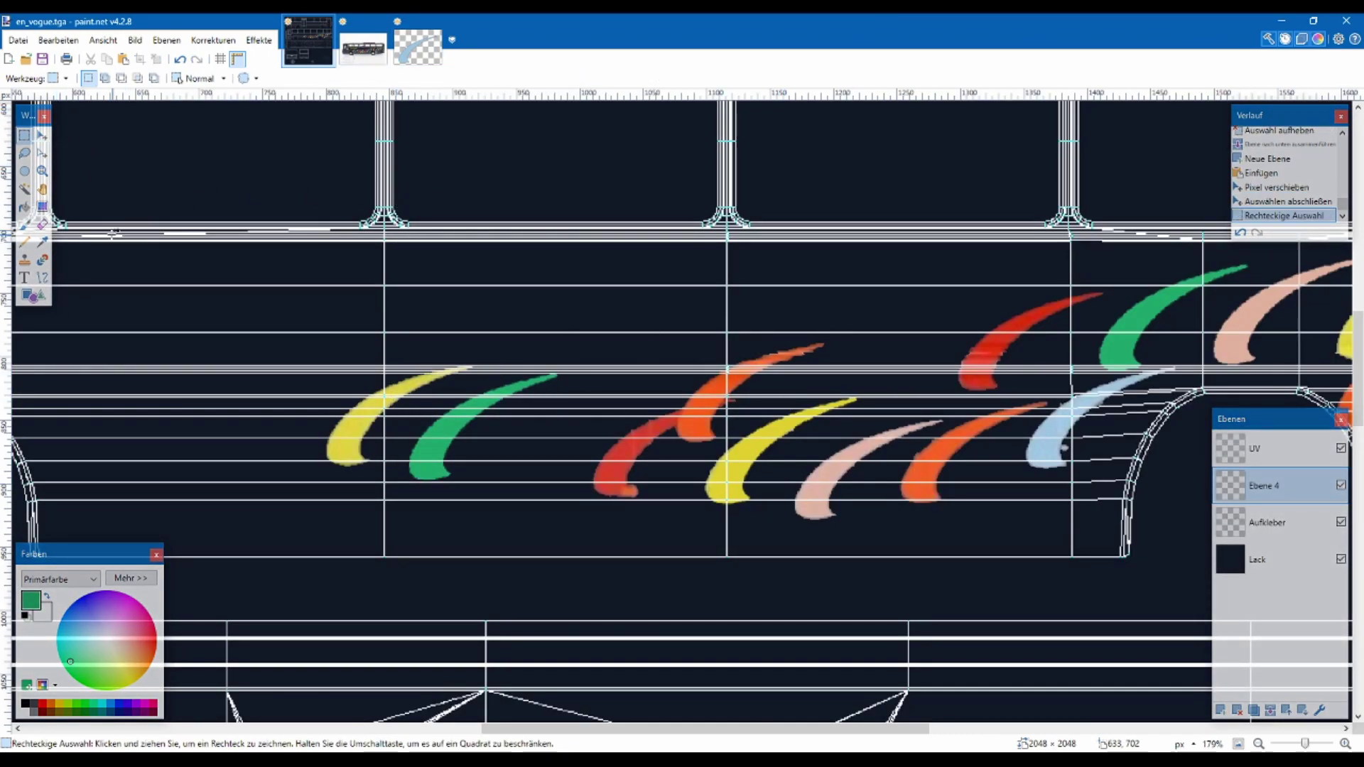
click(43, 243)
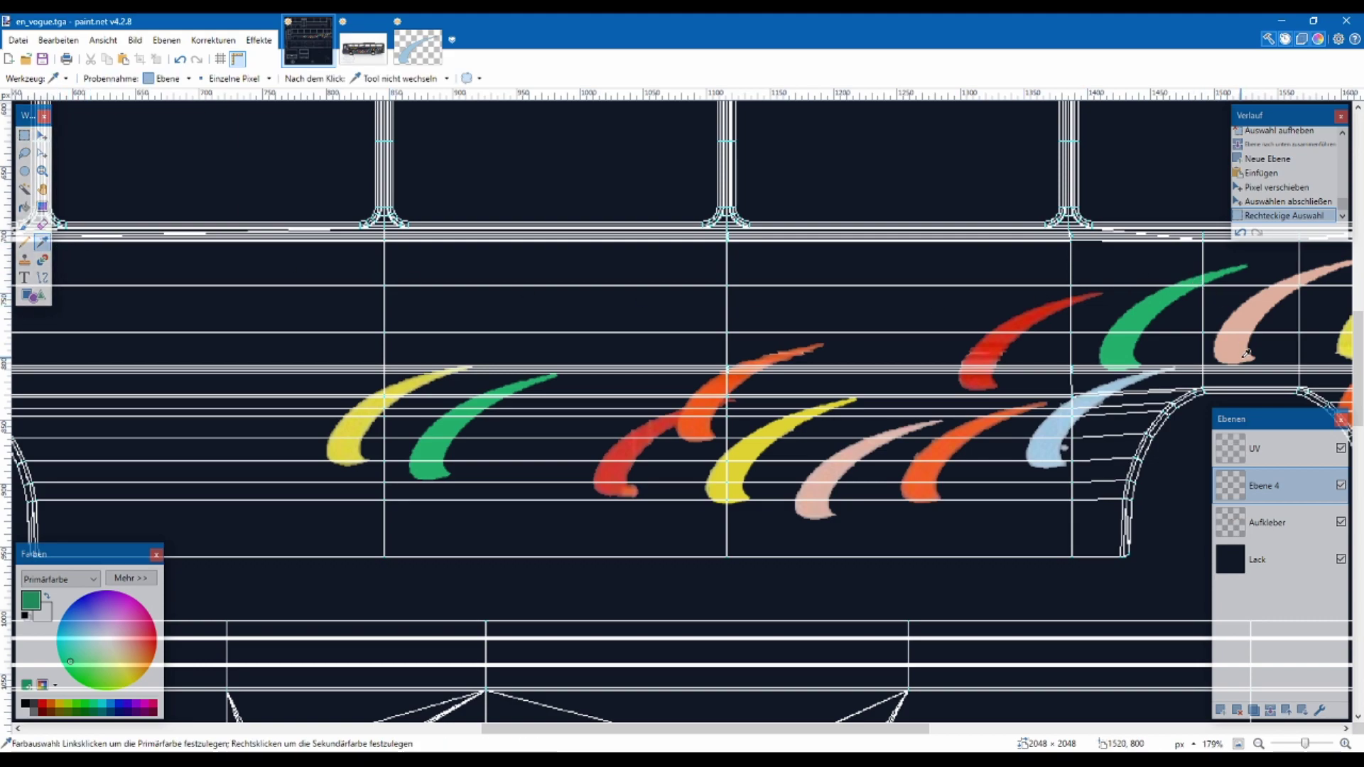
click(1271, 710)
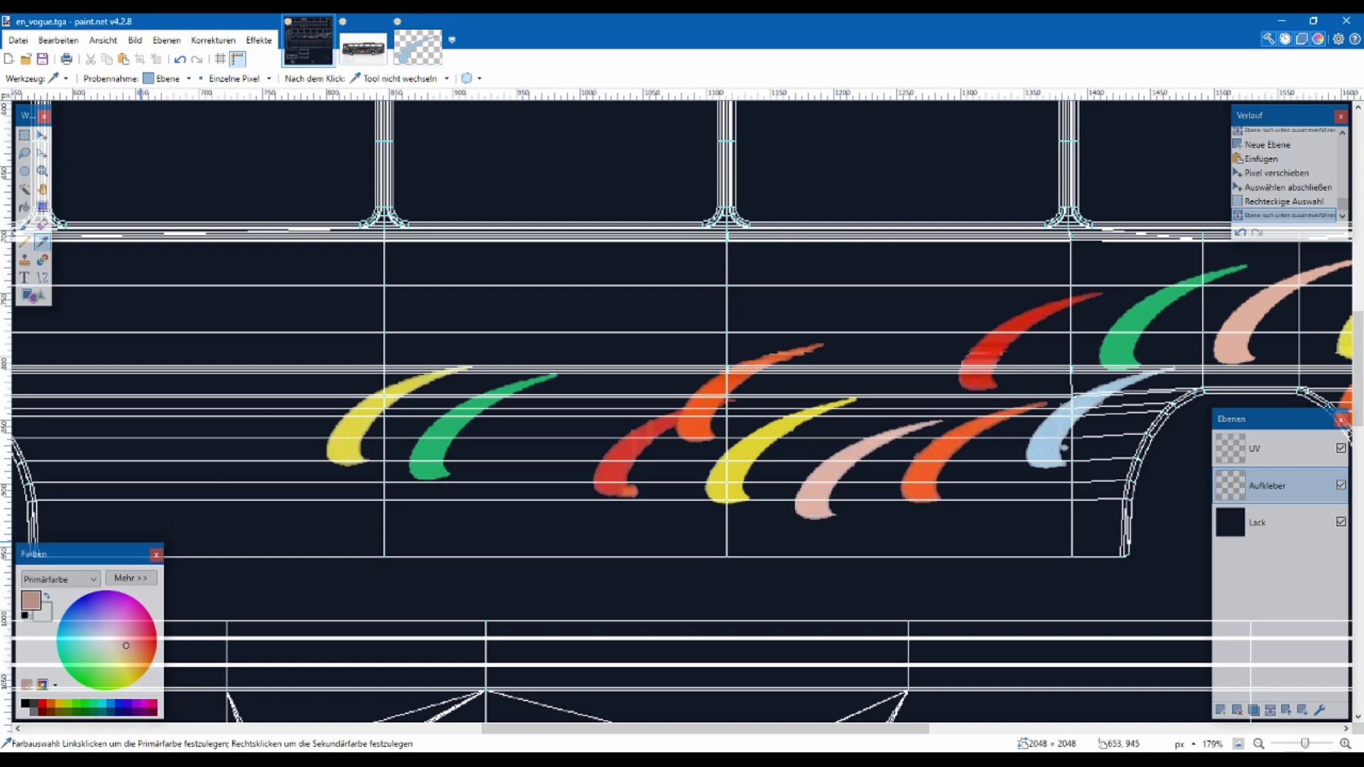
Fill the light blue swoosh in the swoosh image with the sampled pink, copy the whole image and return to en_vogue.tga
click(418, 46)
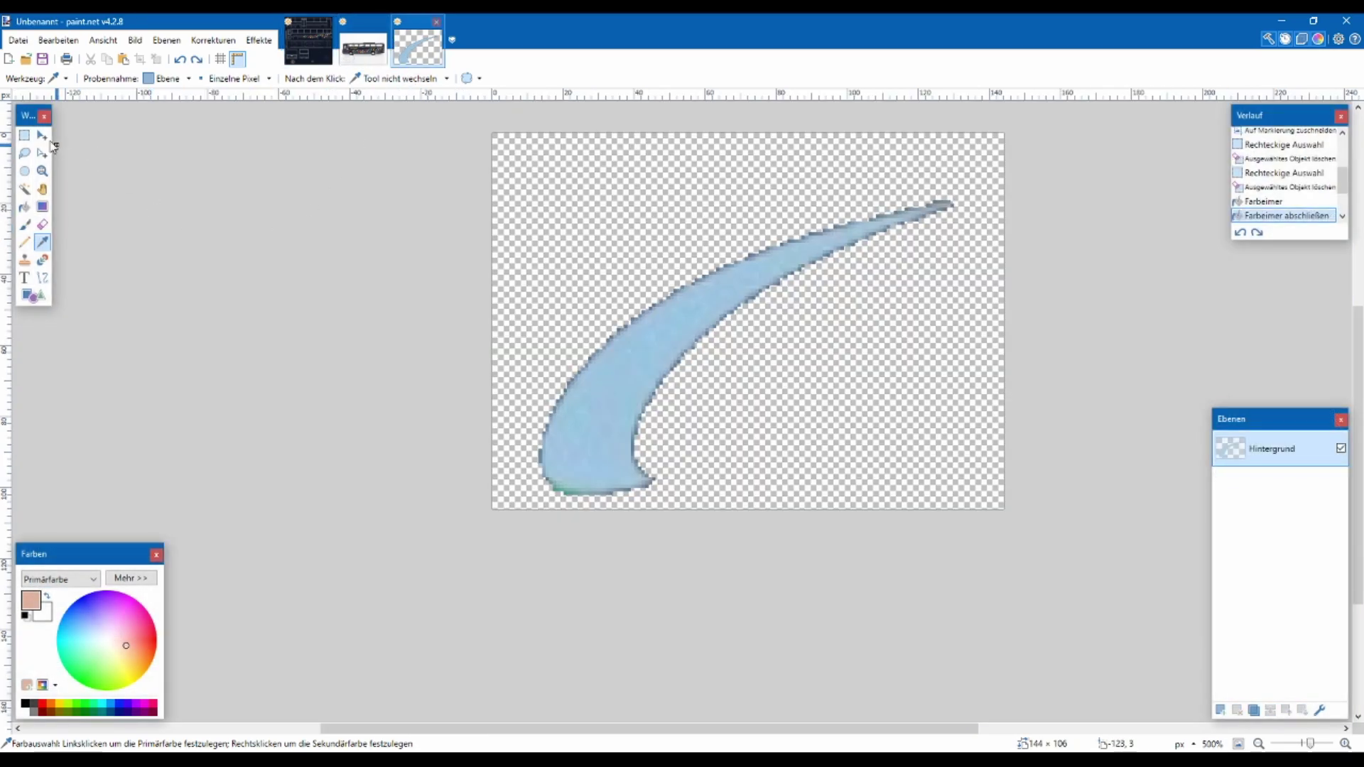
click(26, 206)
click(650, 354)
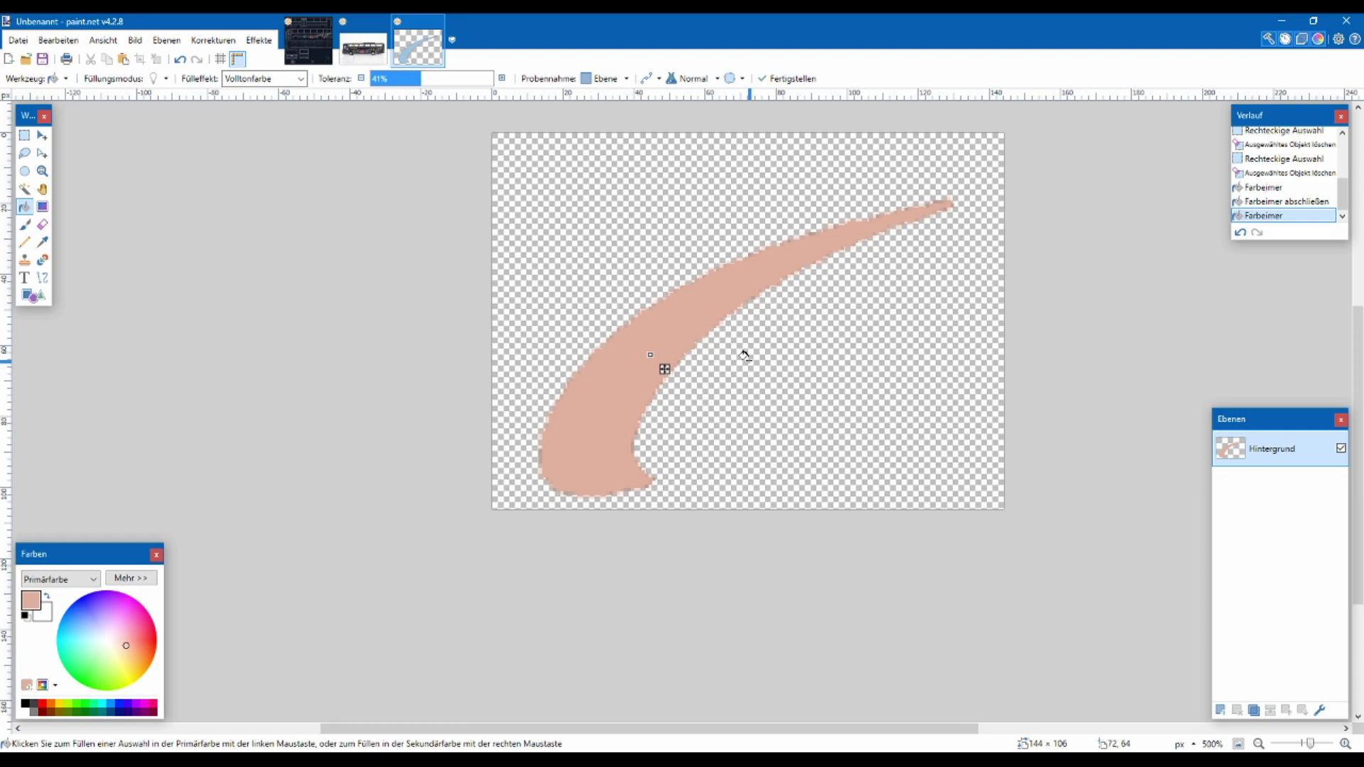
key(ctrl+a)
click(308, 42)
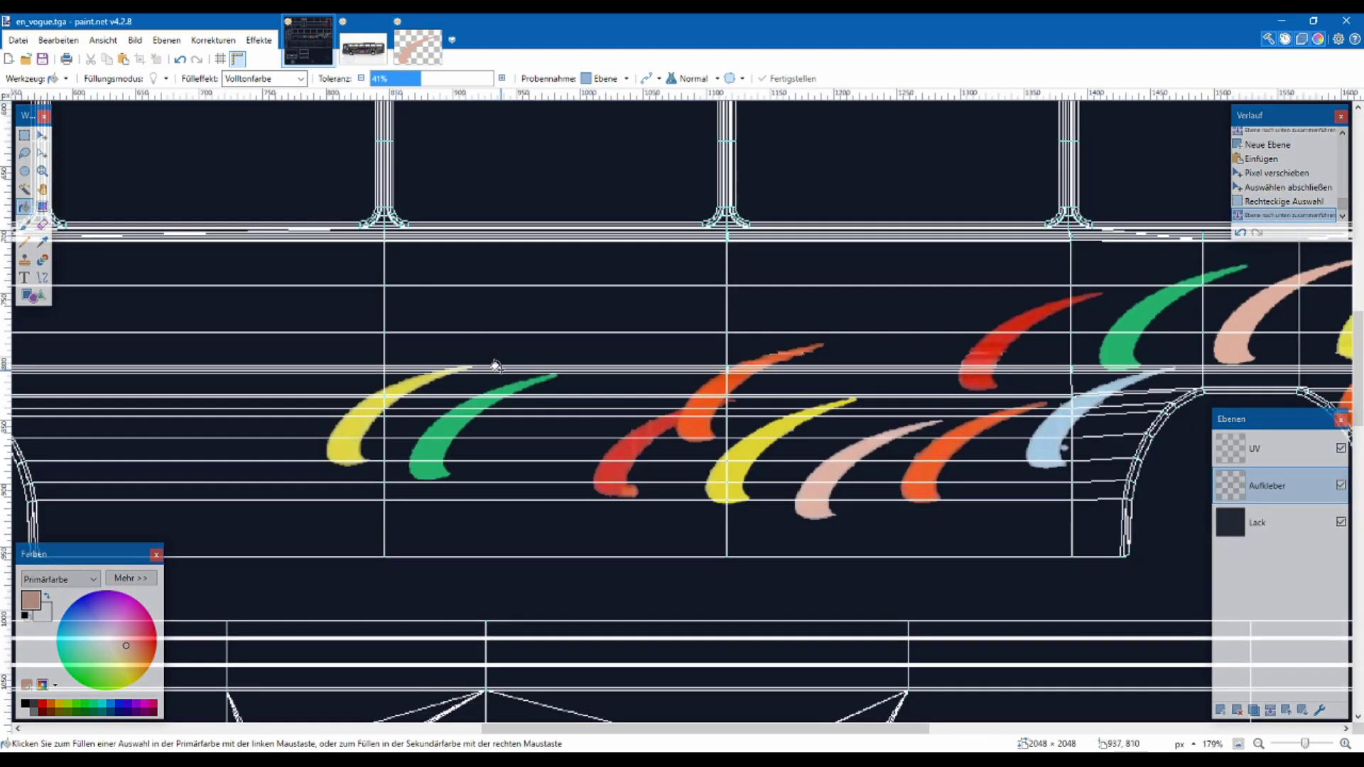
key(ctrl+v)
drag(144, 203, 603, 417)
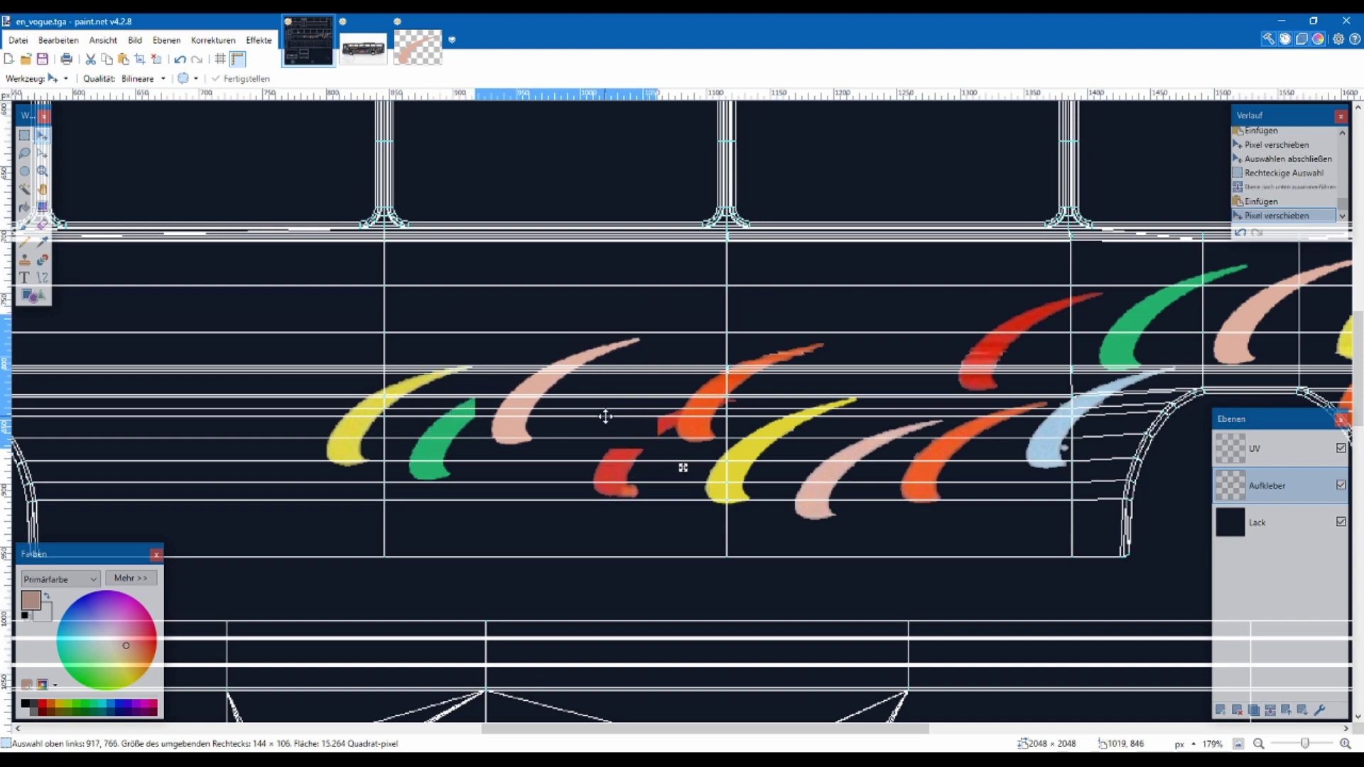
key(ctrl+z)
key(ctrl+z)
Paste the pink swoosh on a new layer in en_vogue.tga, above the gap between the front green and orange swooshes
click(1220, 709)
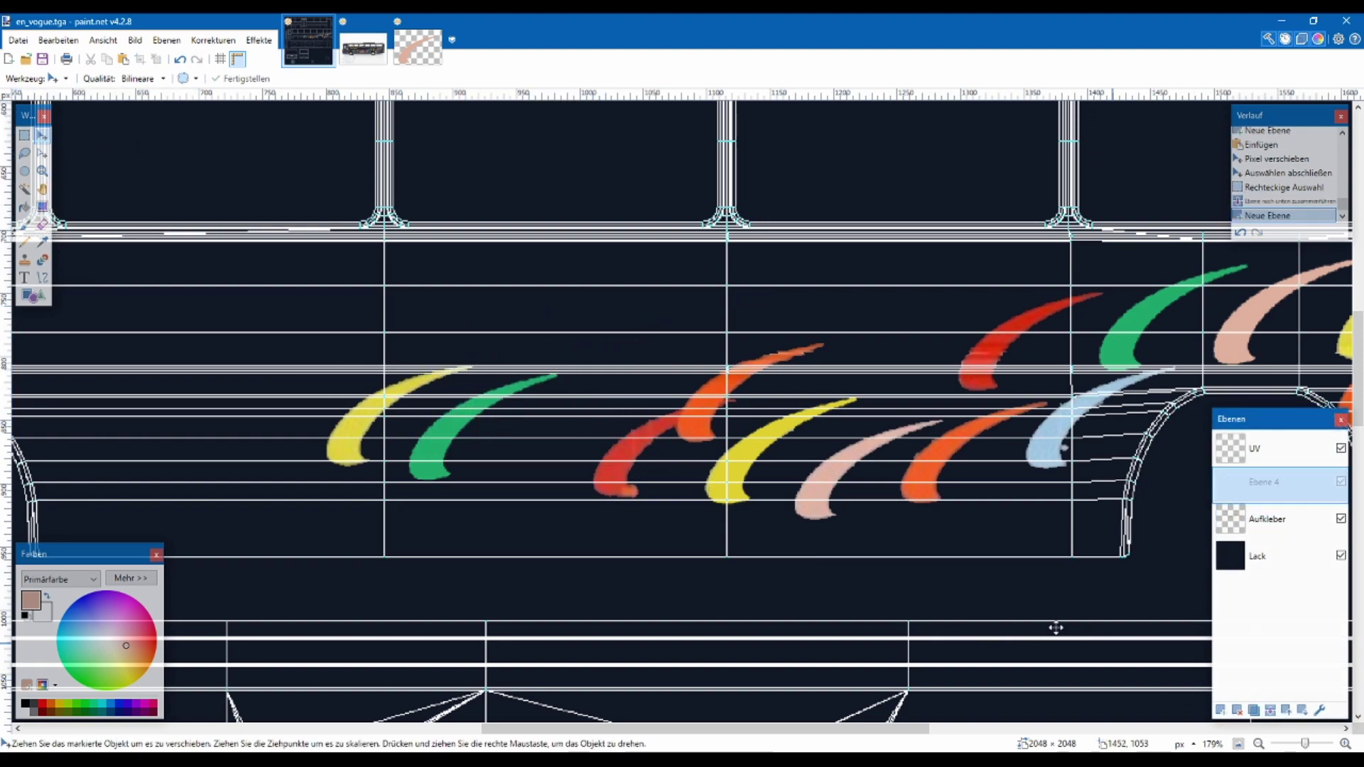
key(ctrl+v)
drag(171, 199, 695, 375)
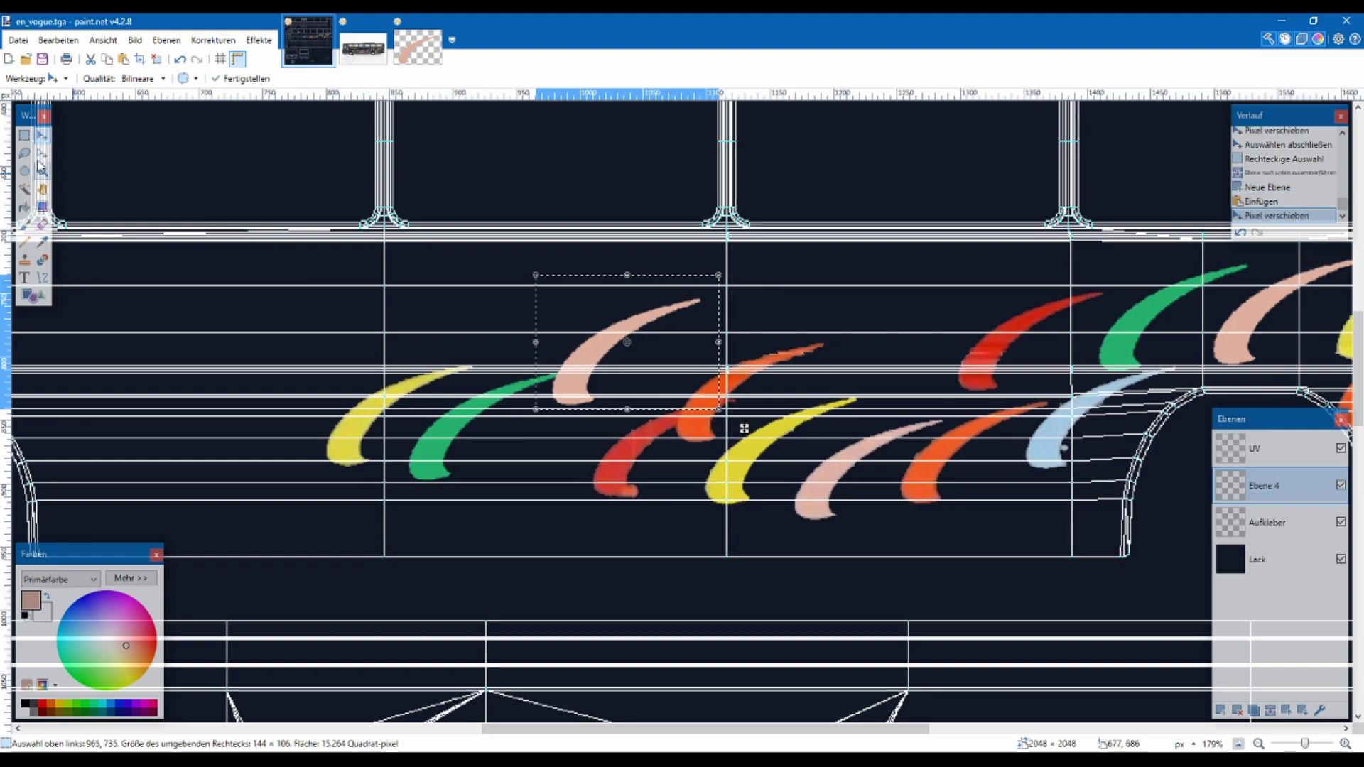
click(363, 48)
click(418, 49)
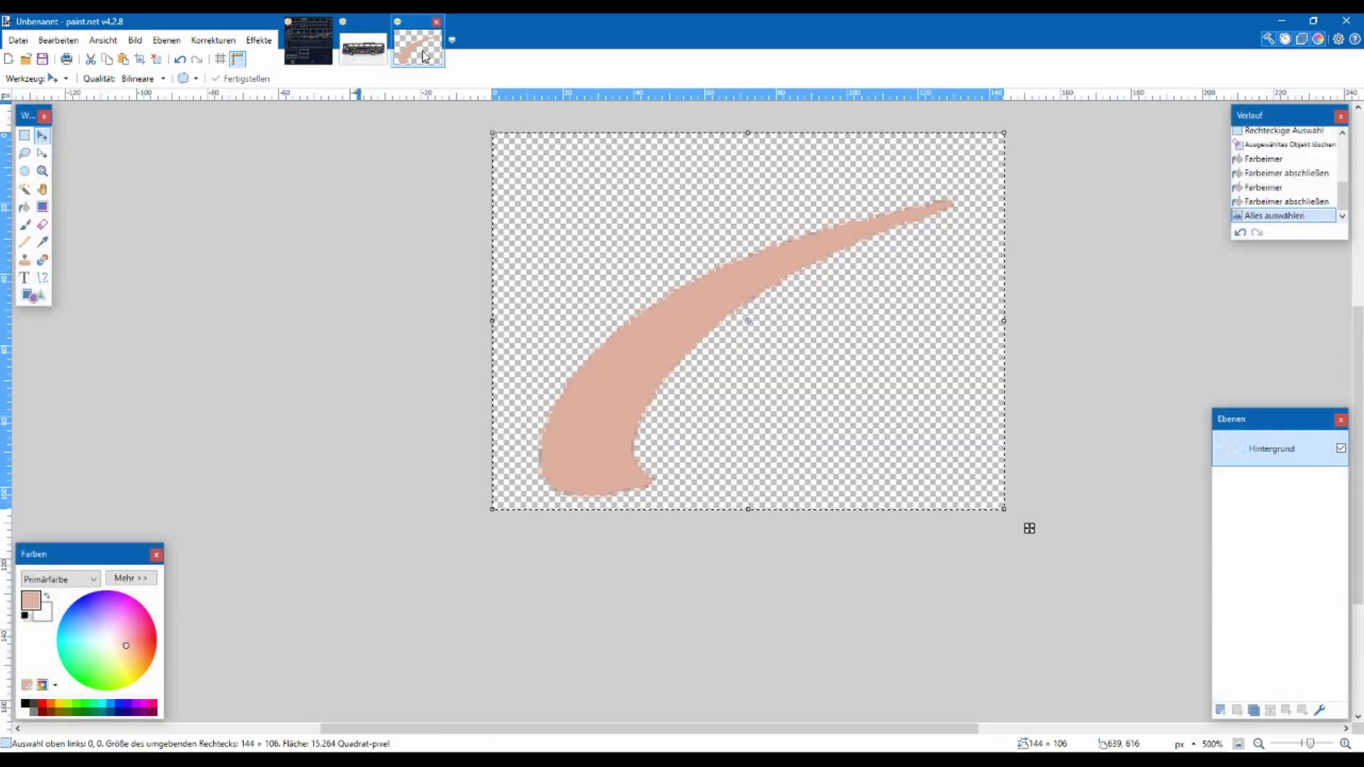
key(ctrl+Tab)
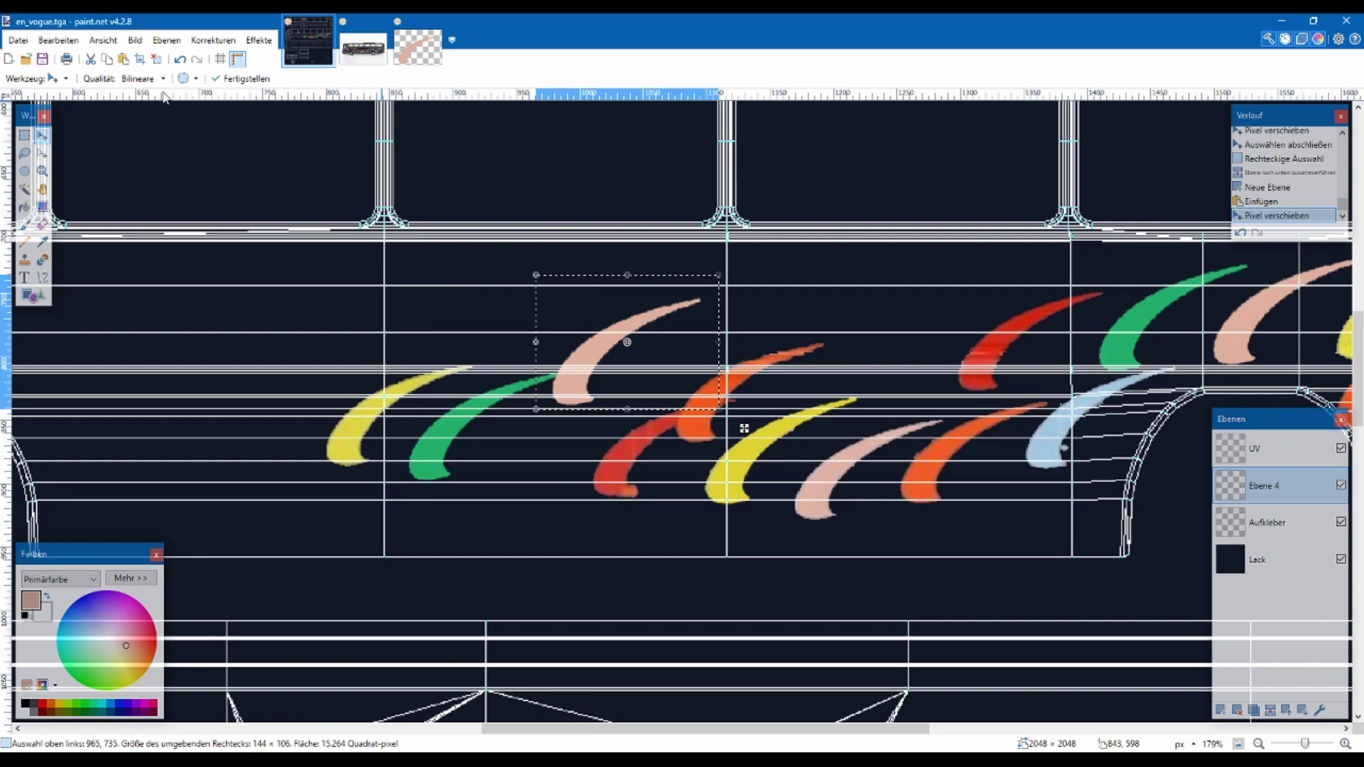
key(s)
Compare the swoosh arrangement with the bus photo and examine the swooshes along the side of en_vogue.tga for flaws
click(393, 57)
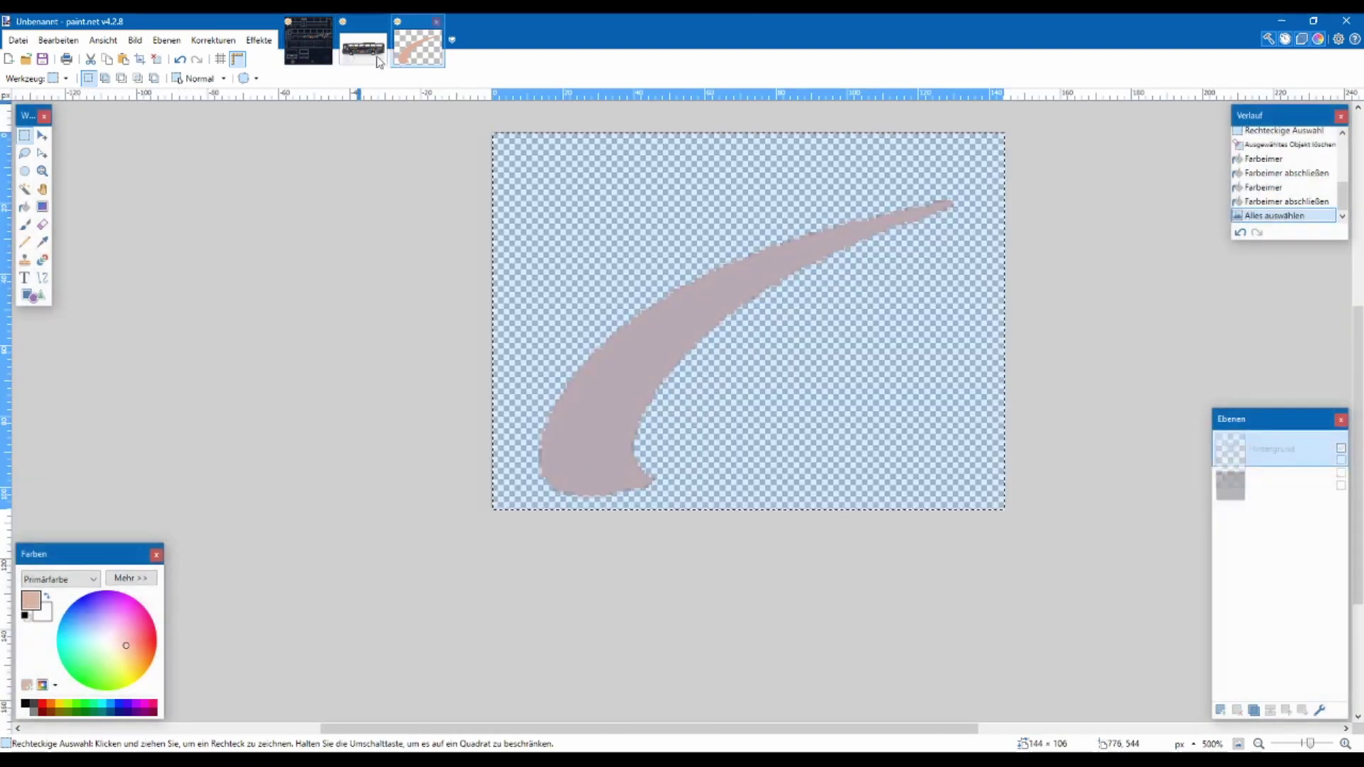
click(363, 48)
scroll(447, 302, down, 5)
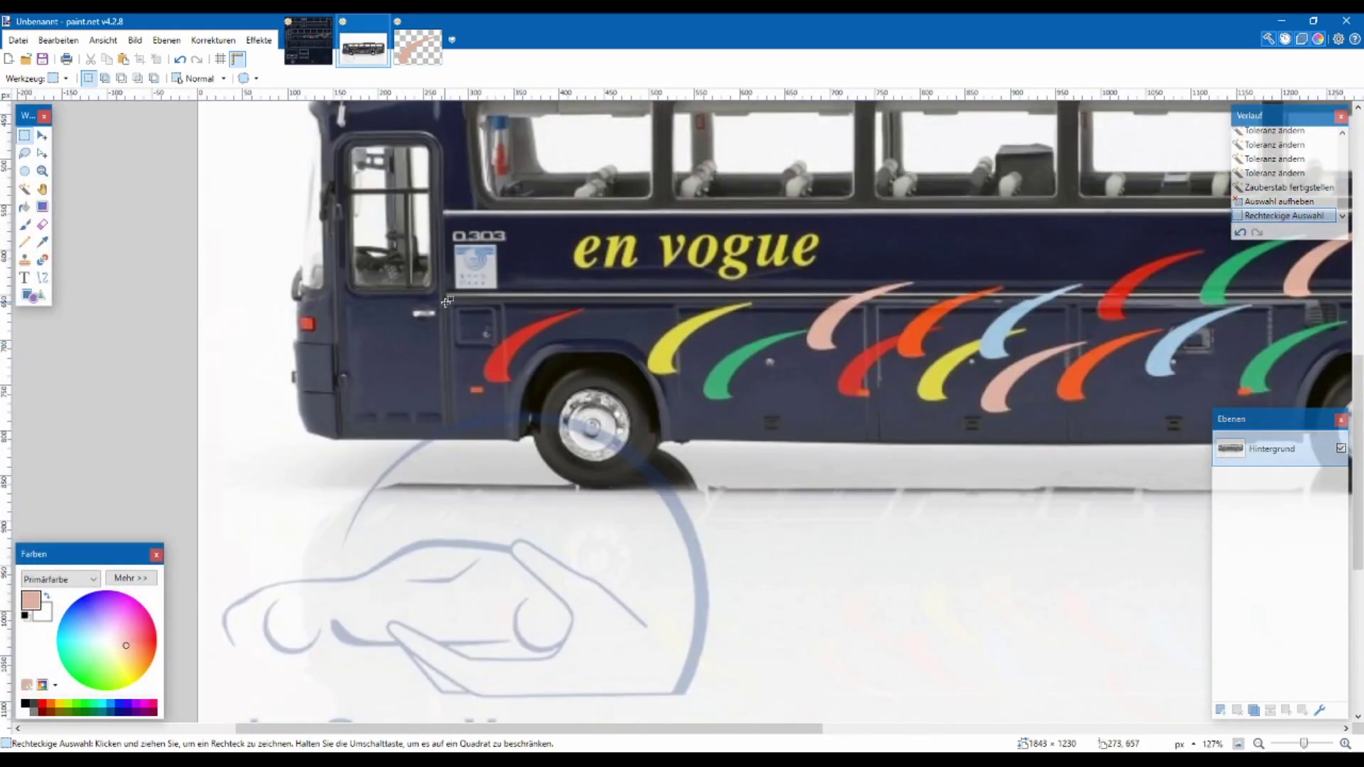
click(308, 41)
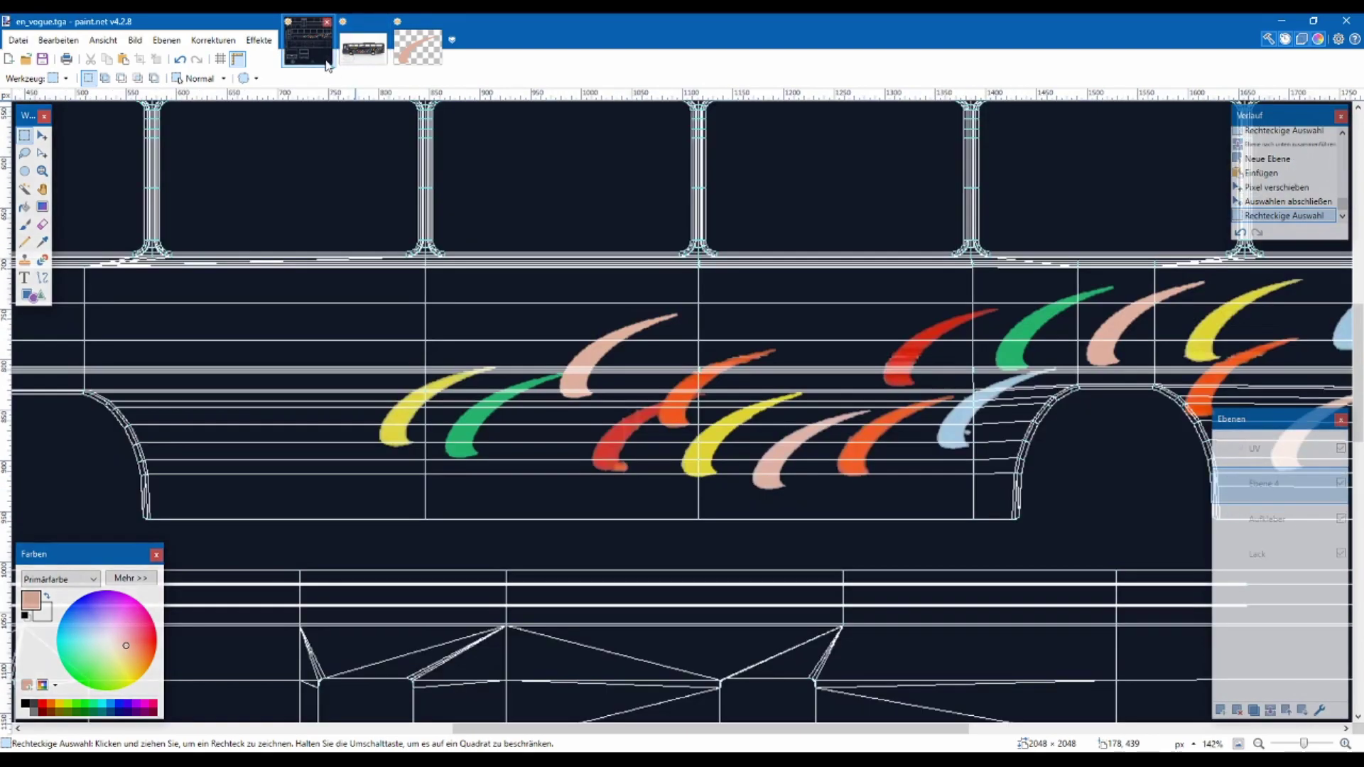
scroll(668, 352, up, 7)
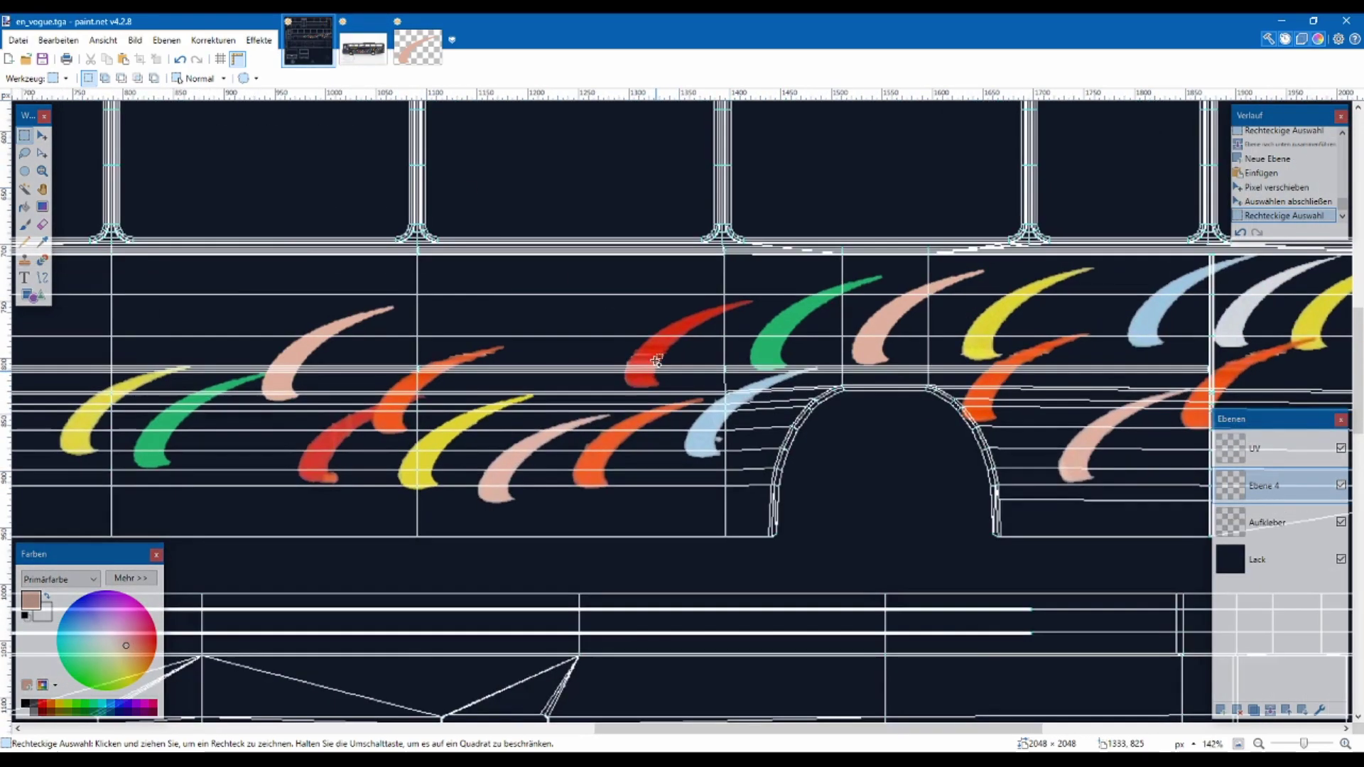
scroll(633, 333, down, 2)
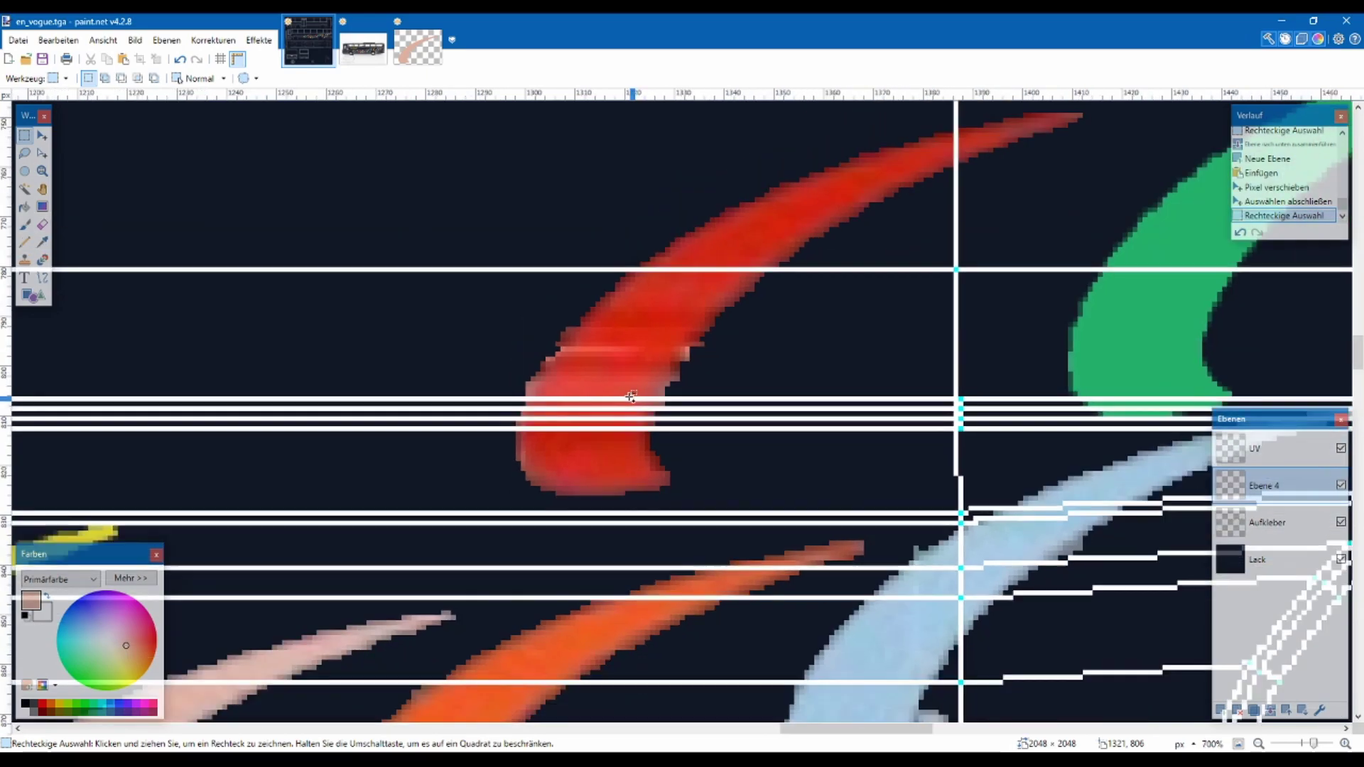
scroll(391, 411, left, 5)
scroll(391, 411, right, 10)
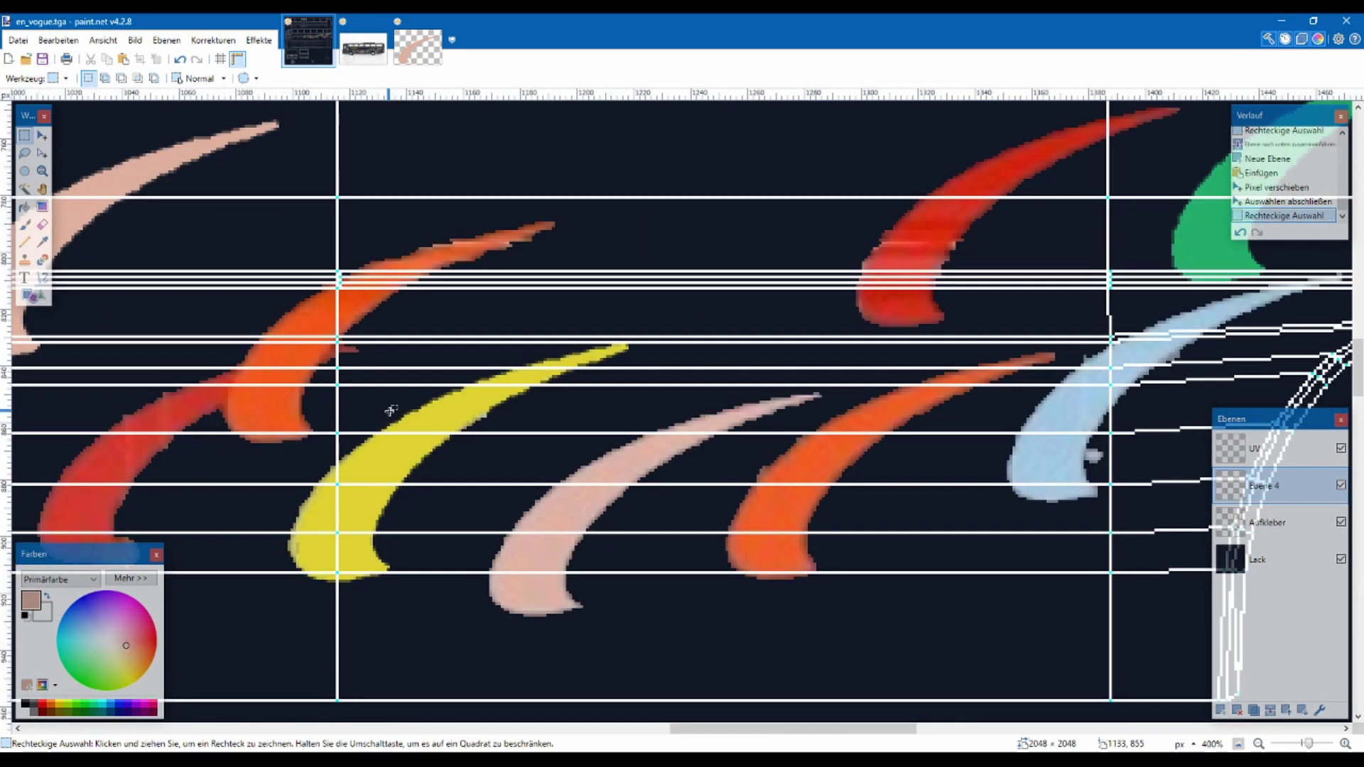
scroll(404, 406, up, 3)
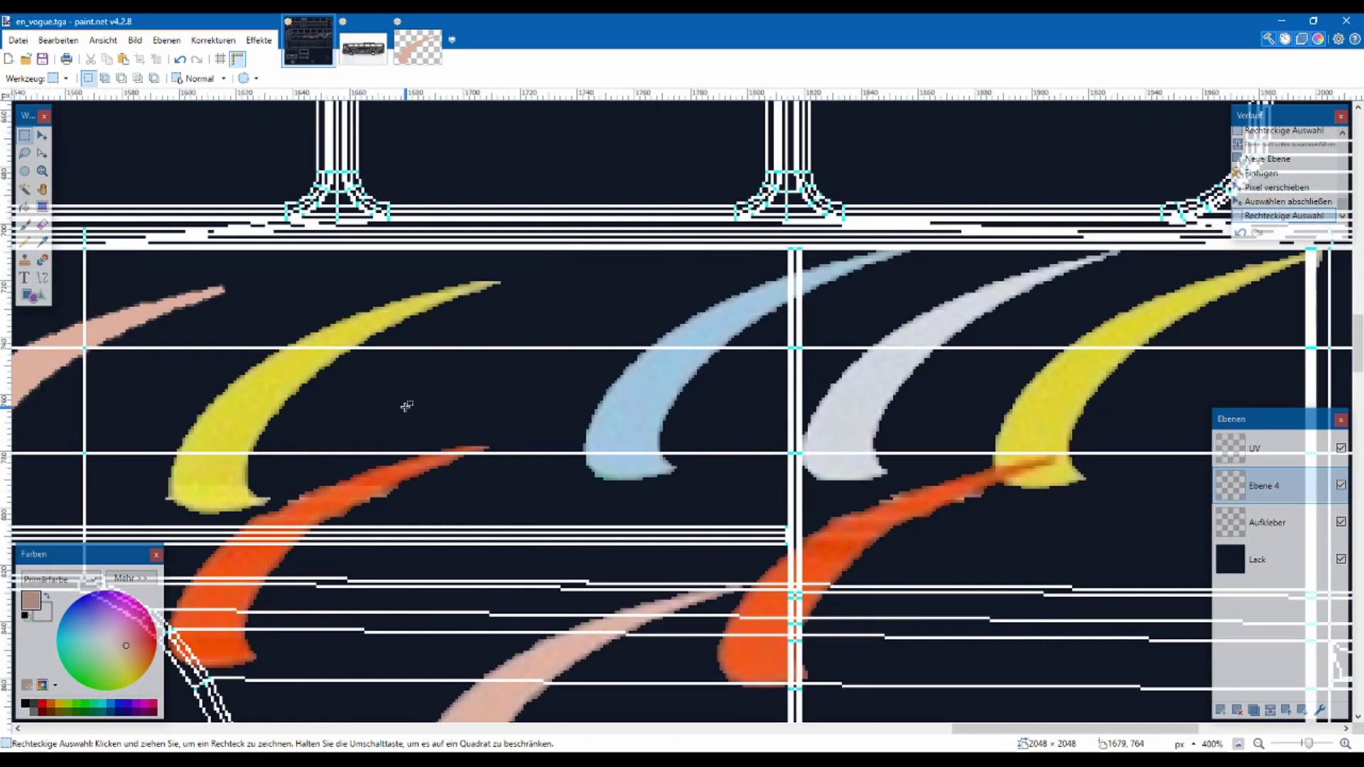
scroll(405, 406, left, 6)
scroll(407, 406, down, 2)
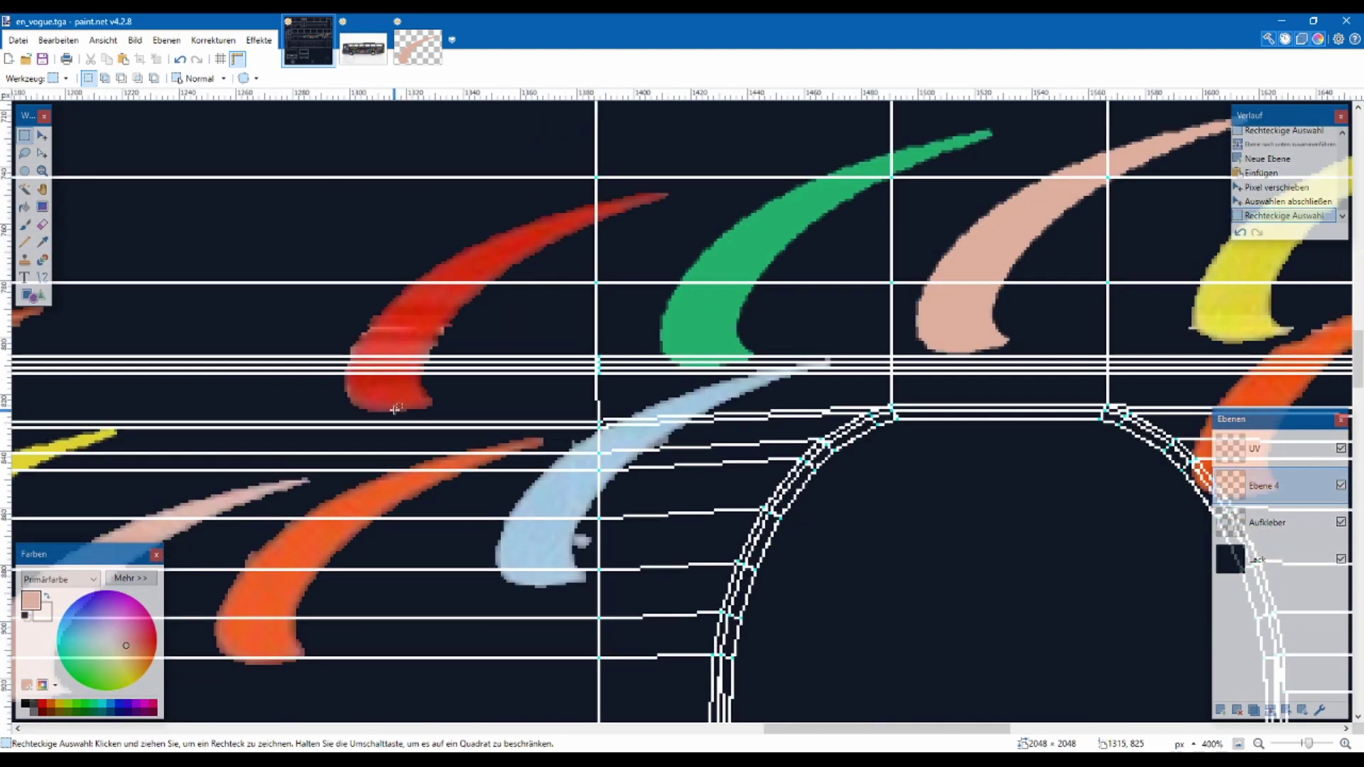
Merge the pink swoosh layer down into the Aufkleber layer and sample the red from the flawed upper red swoosh
scroll(441, 384, left, 2)
scroll(450, 249, up, 1)
scroll(521, 351, up, 5)
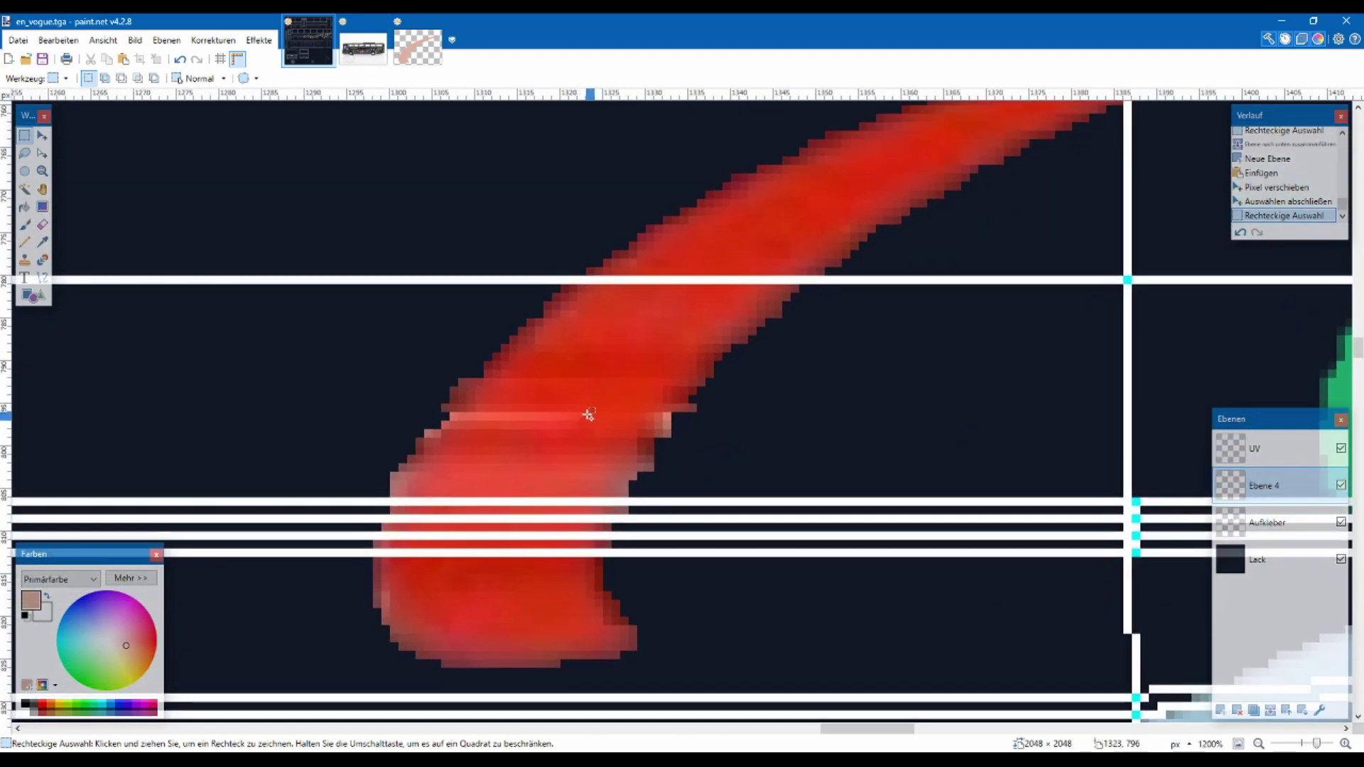
click(41, 242)
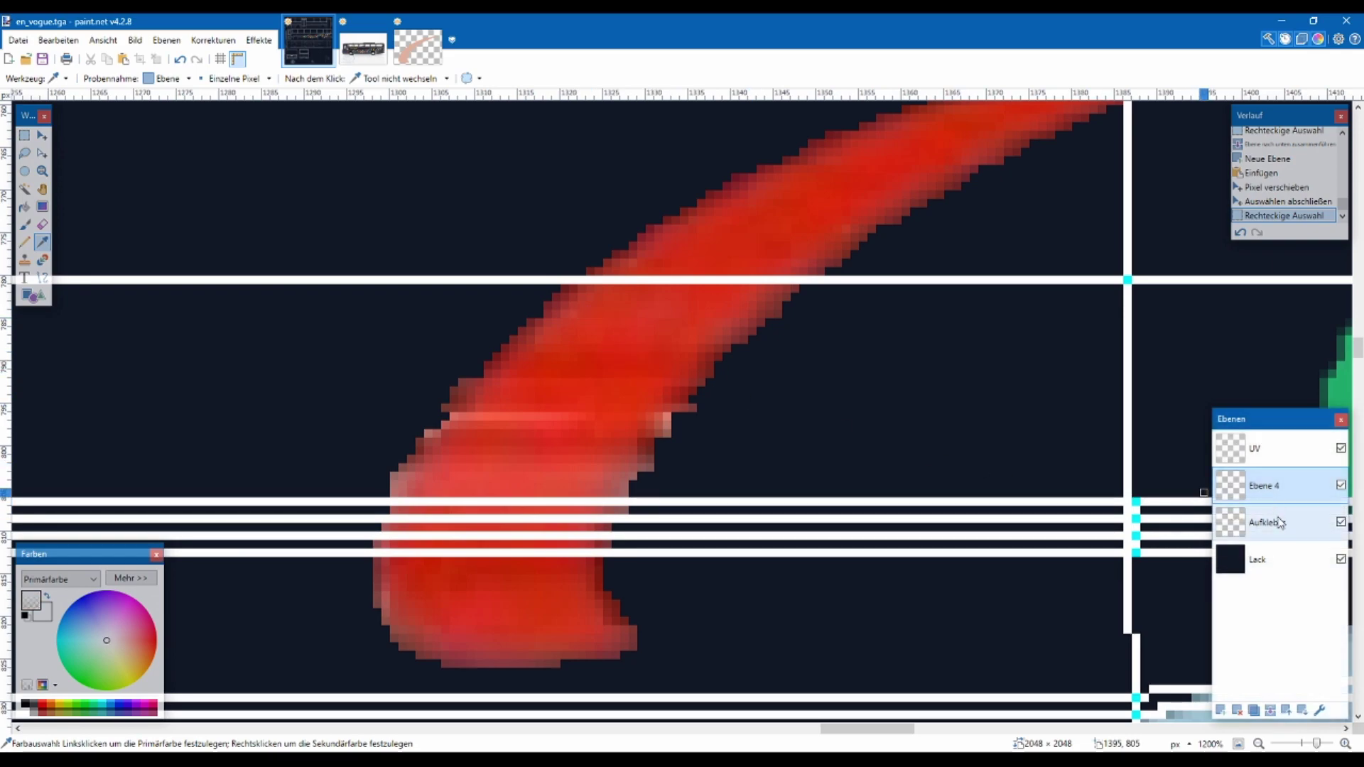
click(1284, 712)
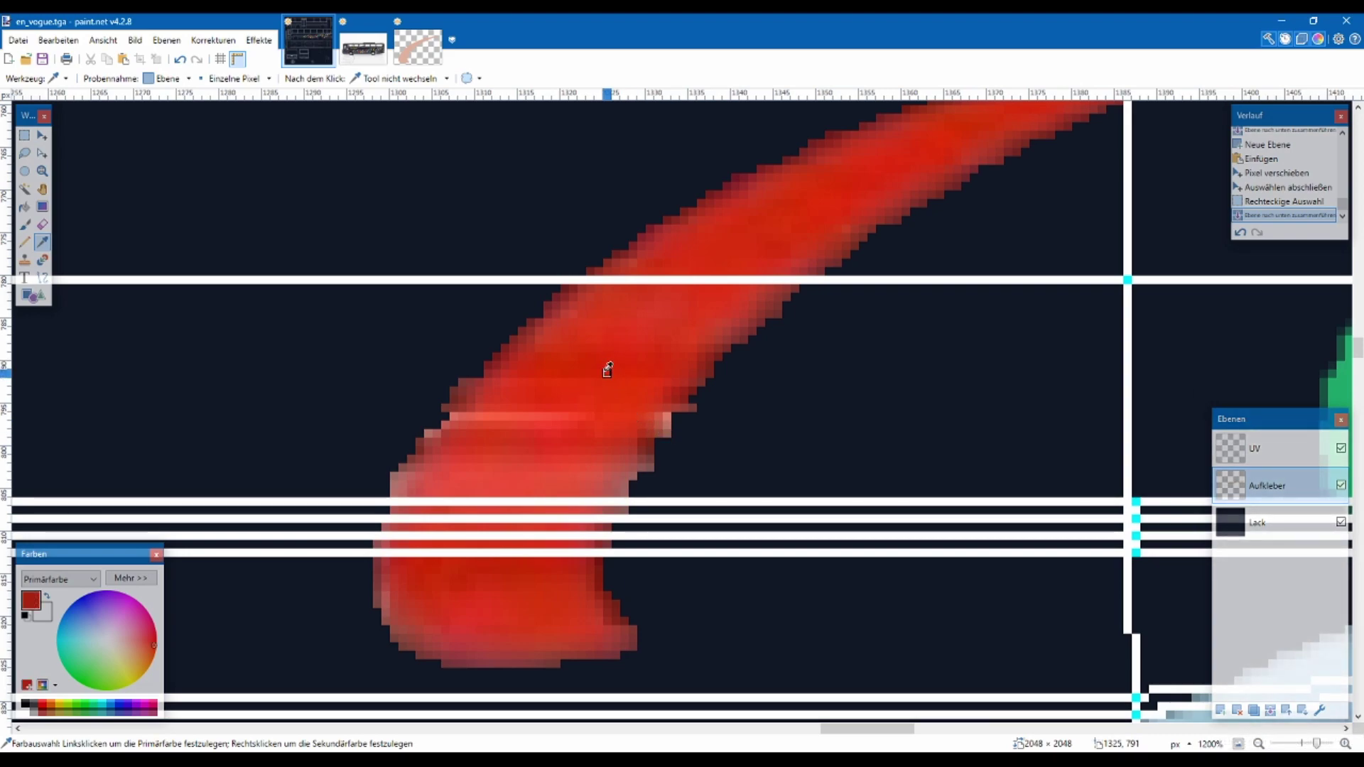
Undo the pink fill in the swoosh image, fill the light blue swoosh with the sampled red and copy the whole image
click(416, 63)
key(ctrl+z)
key(ctrl+z)
key(ctrl+z)
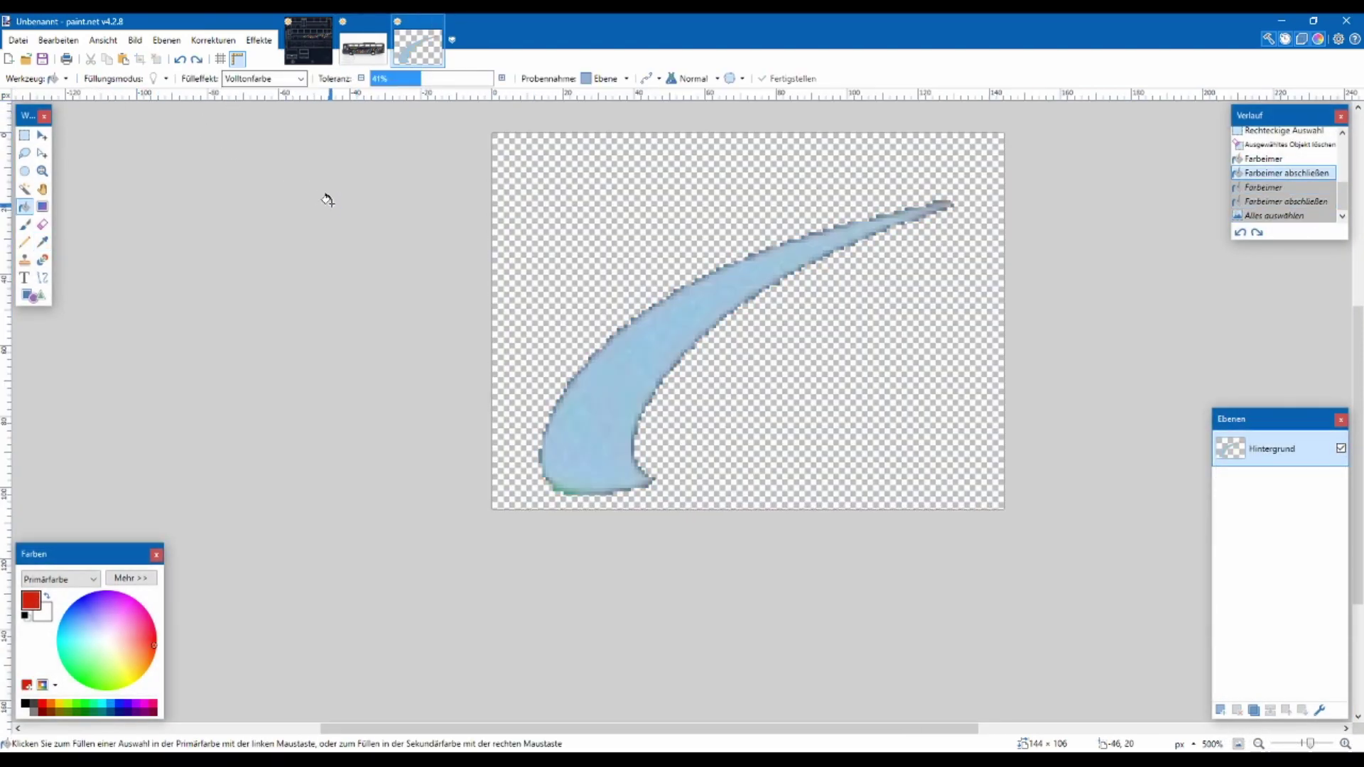
click(31, 227)
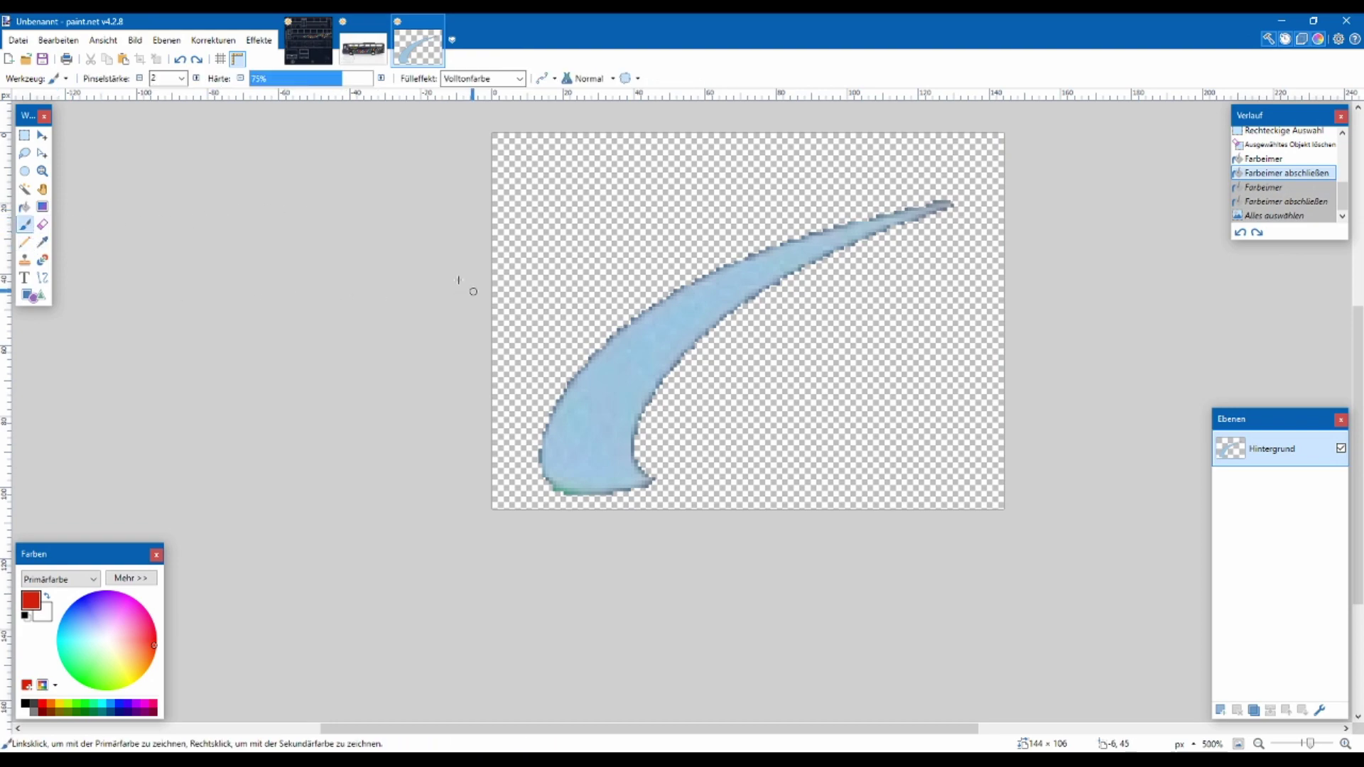
click(24, 206)
click(614, 386)
key(ctrl+a)
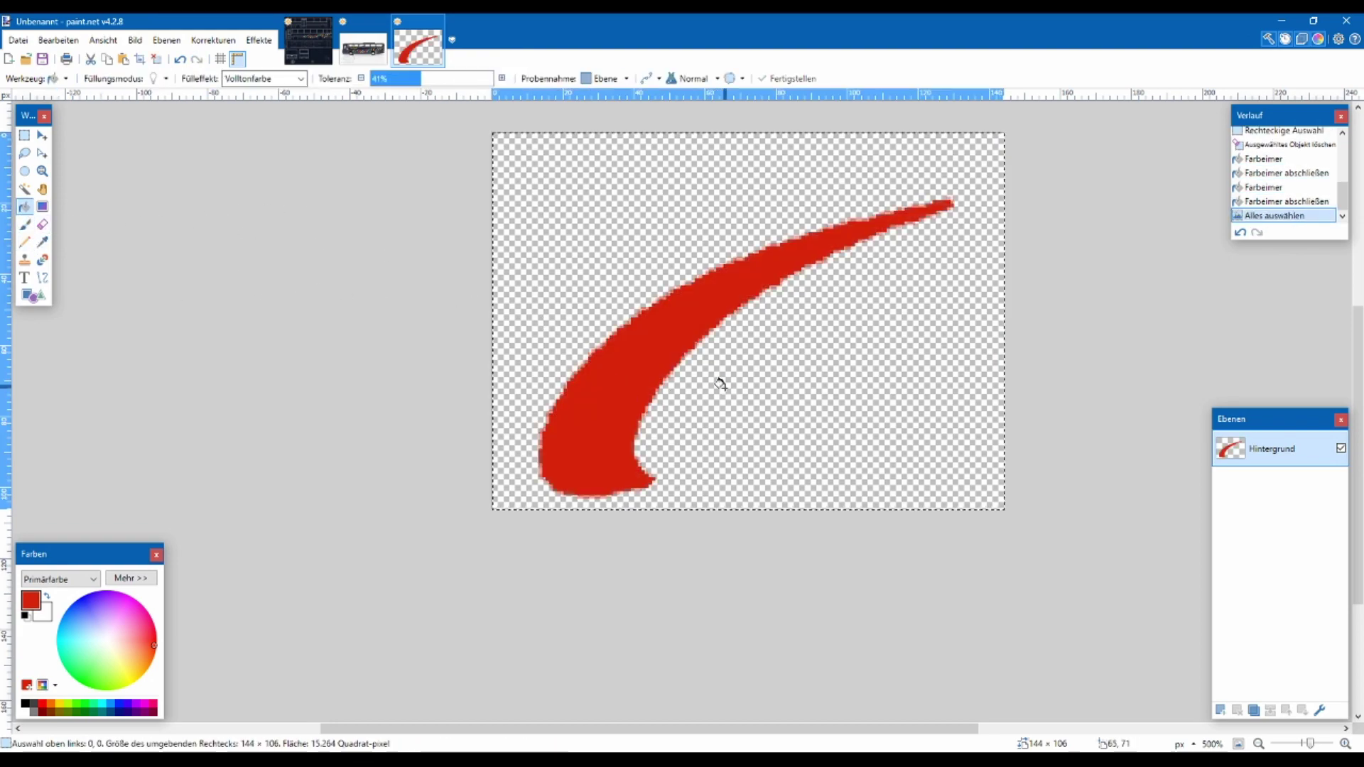
Paste the red swoosh on a new layer in en_vogue.tga and align it over the flawed upper red swoosh
click(320, 60)
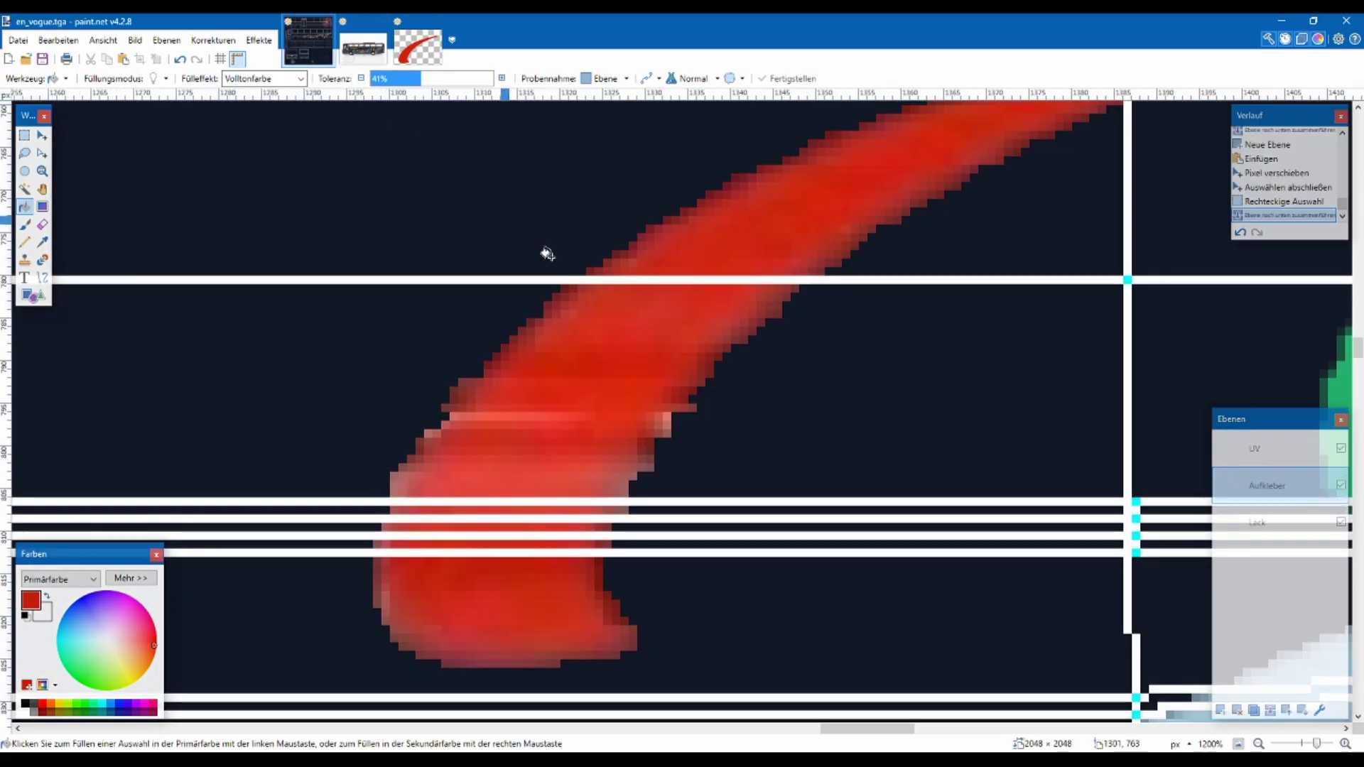
scroll(585, 283, down, 3)
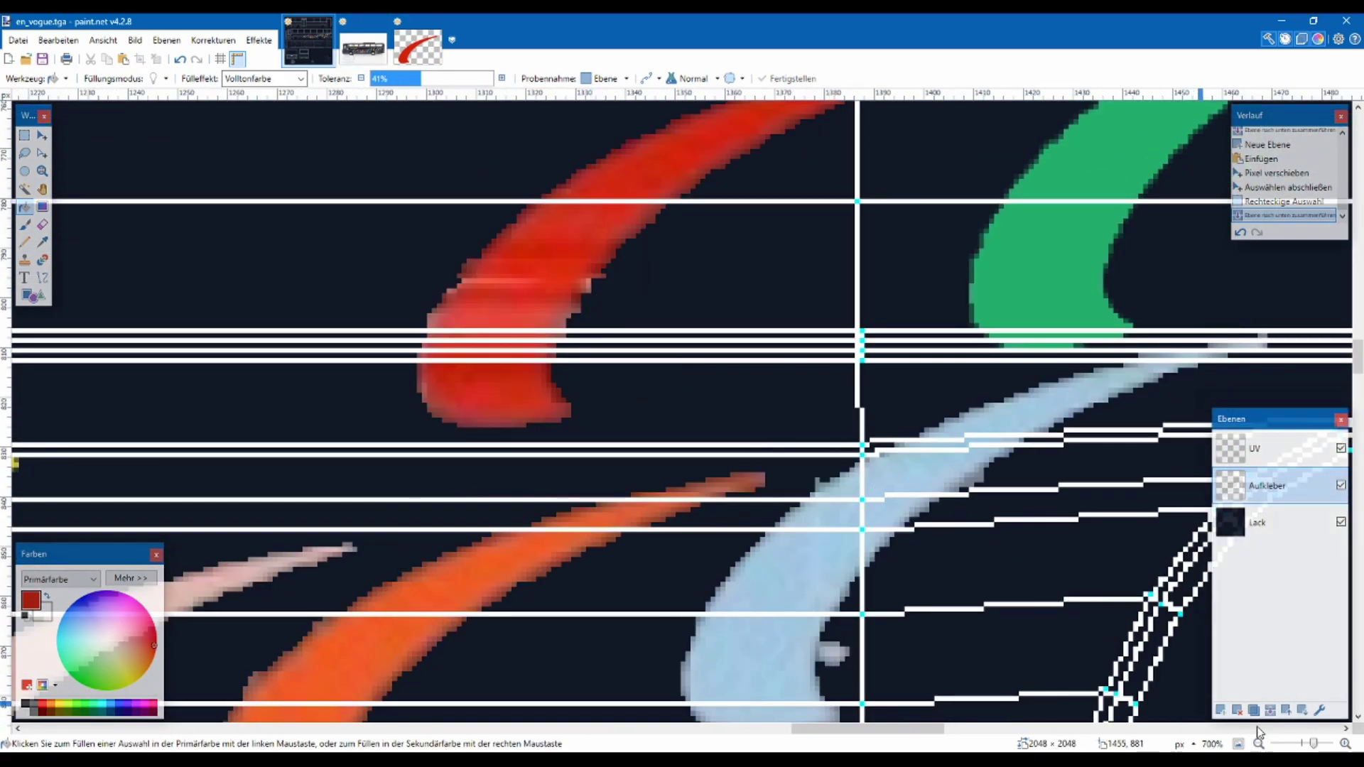
click(1221, 709)
scroll(744, 416, up, 1)
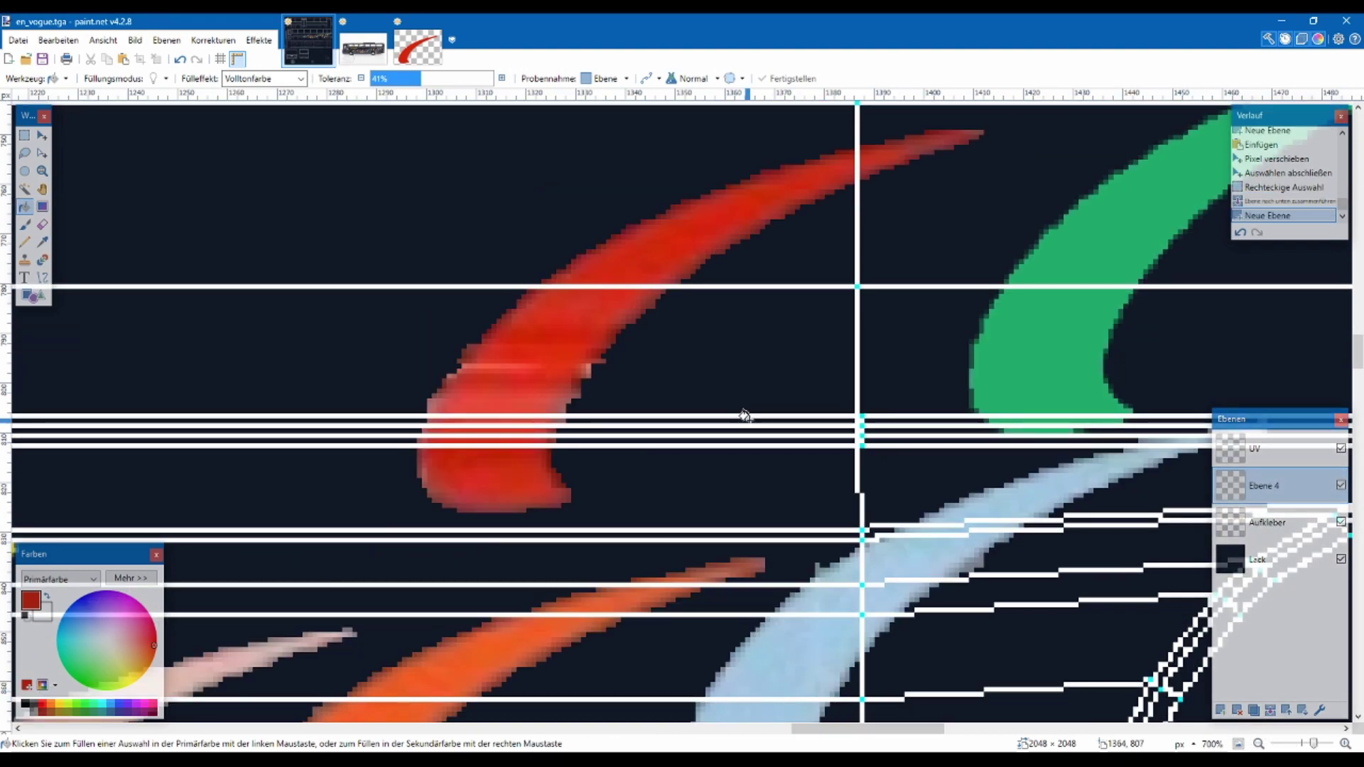
key(ctrl+v)
mouse_move(458, 384)
mouse_down()
mouse_move(801, 381)
mouse_move(806, 361)
mouse_up()
scroll(805, 361, down, 3)
scroll(883, 249, up, 2)
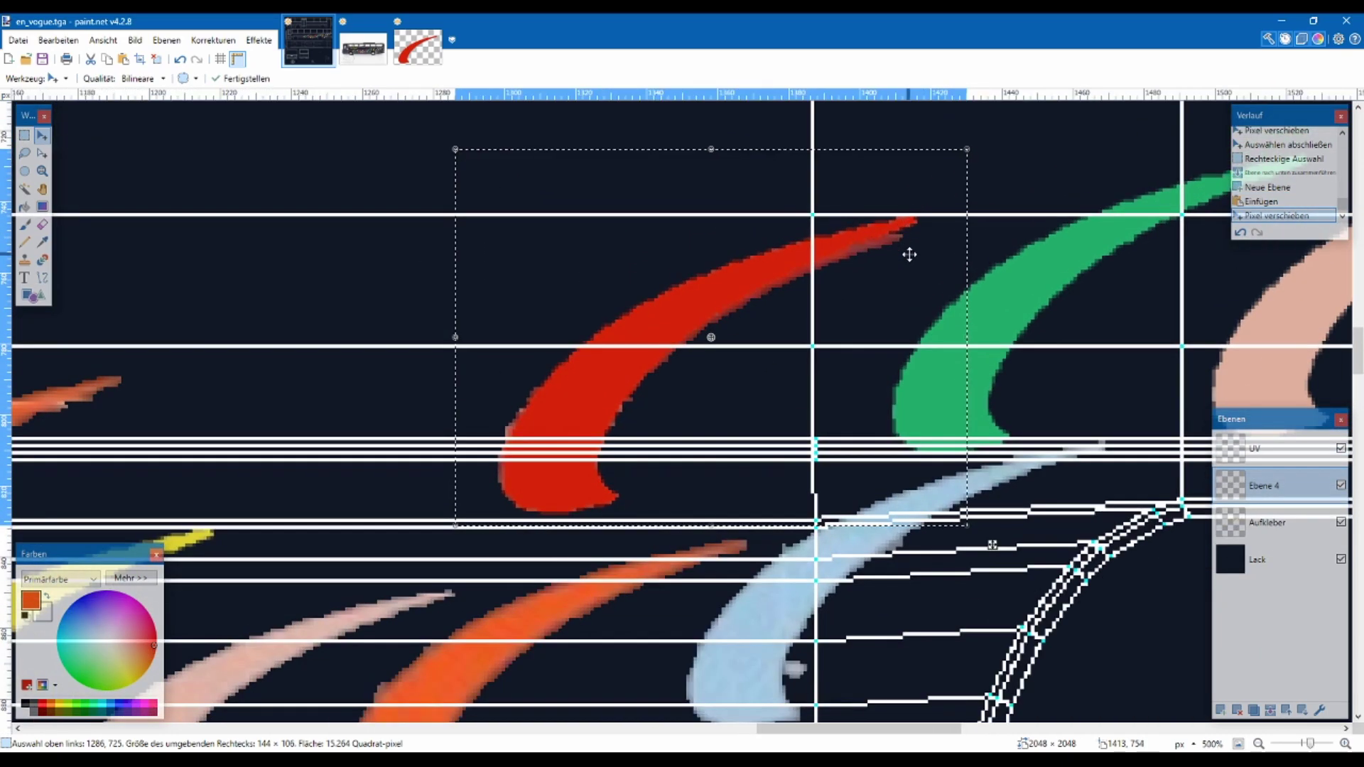
click(25, 135)
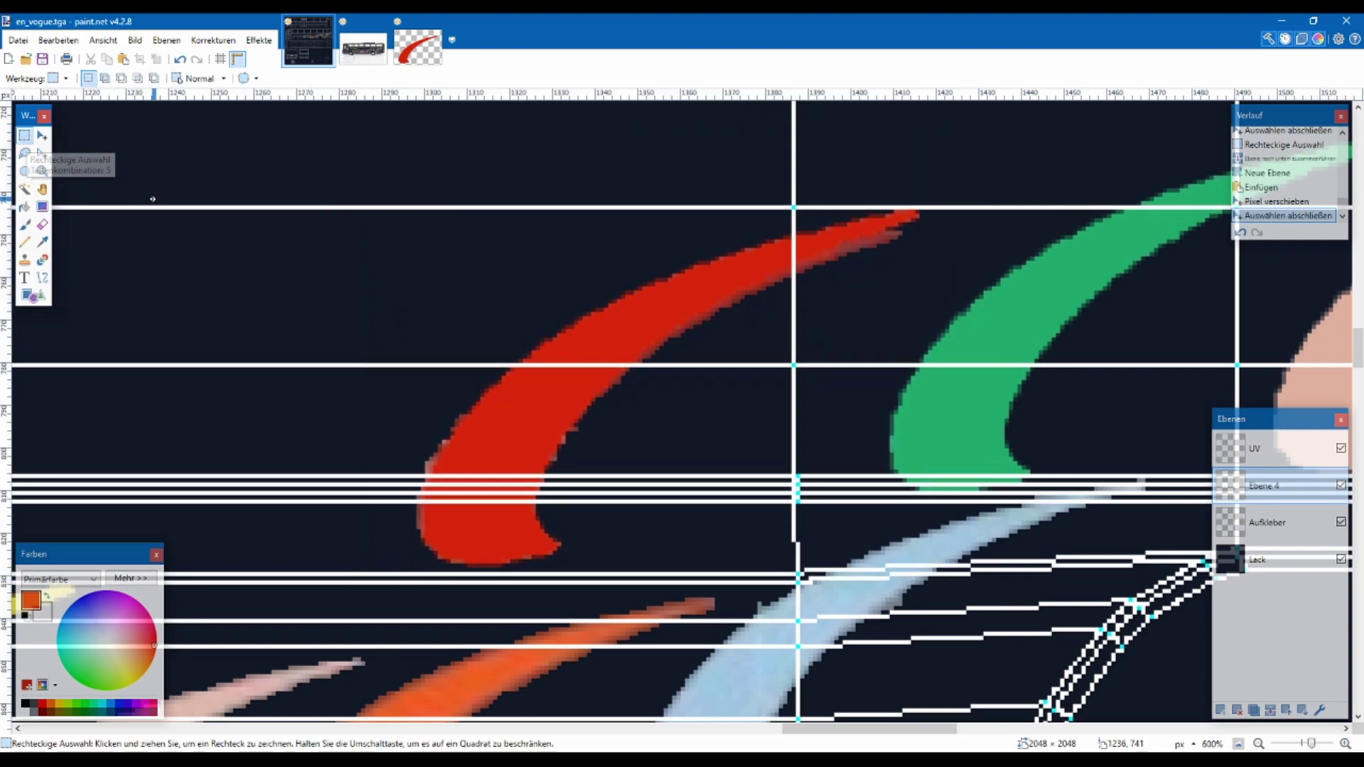
Erase the old red swoosh's protruding edges on the Aufkleber layer with an eraser of size 13
click(41, 224)
click(1268, 522)
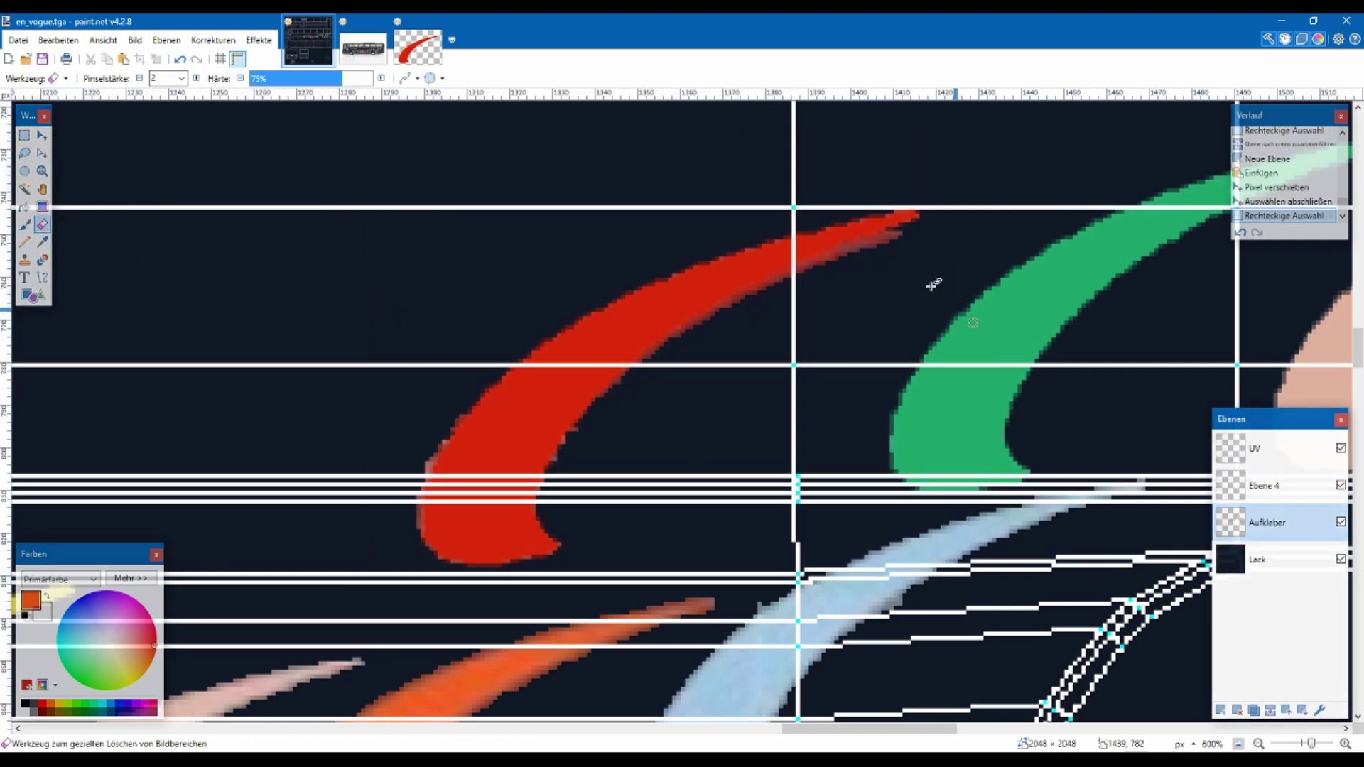
click(182, 78)
click(163, 209)
mouse_move(908, 228)
mouse_down()
mouse_move(701, 280)
mouse_move(623, 332)
mouse_move(590, 463)
mouse_up()
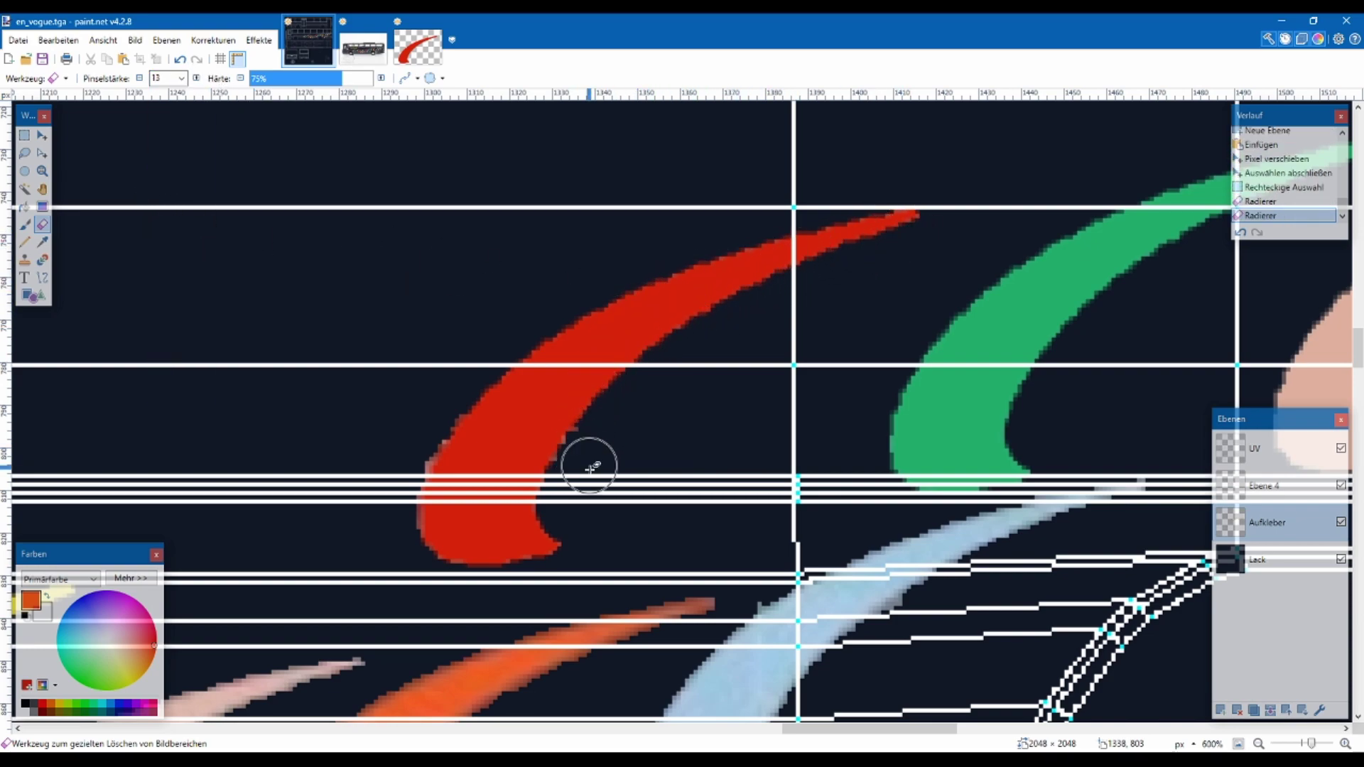
drag(472, 447, 436, 506)
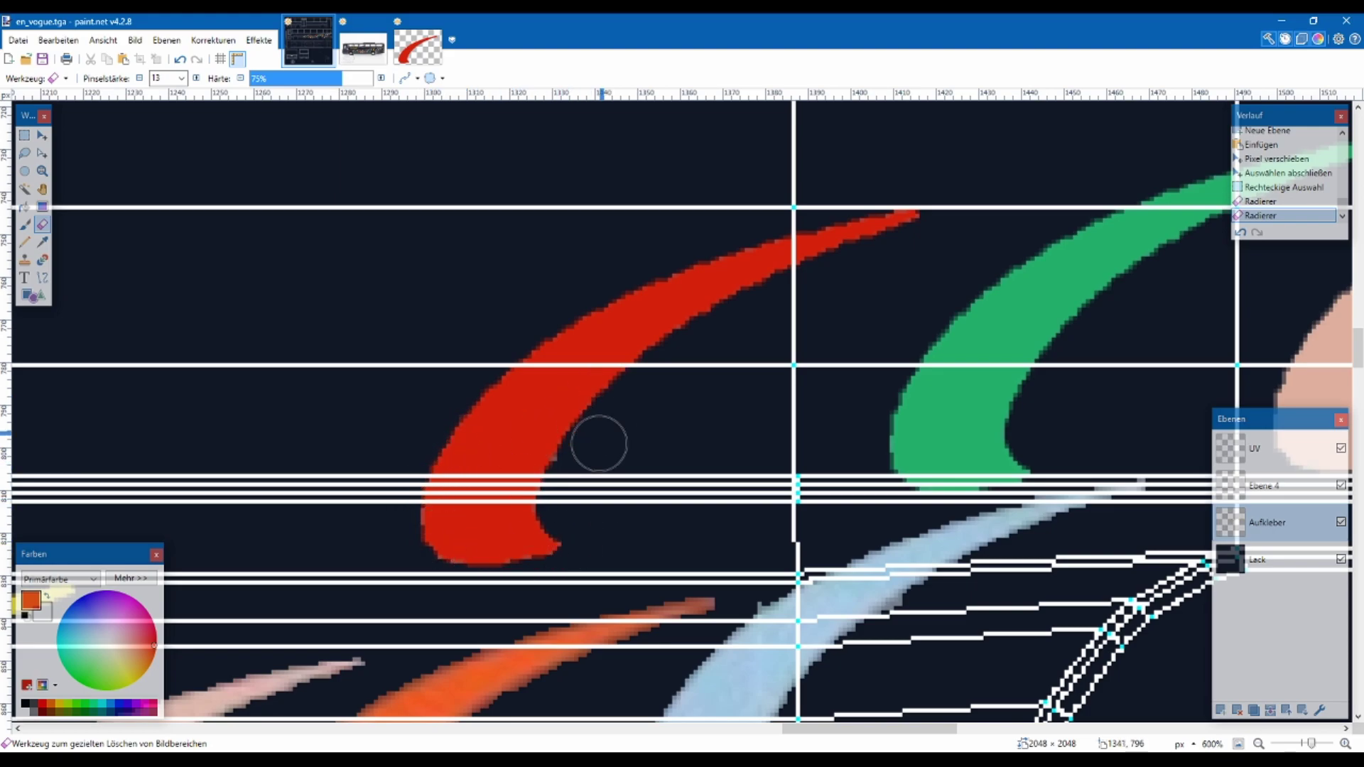
Erase the leftover edge at the old upper red swoosh's tip and merge the new red swoosh layer down into Aufkleber
drag(867, 216, 917, 213)
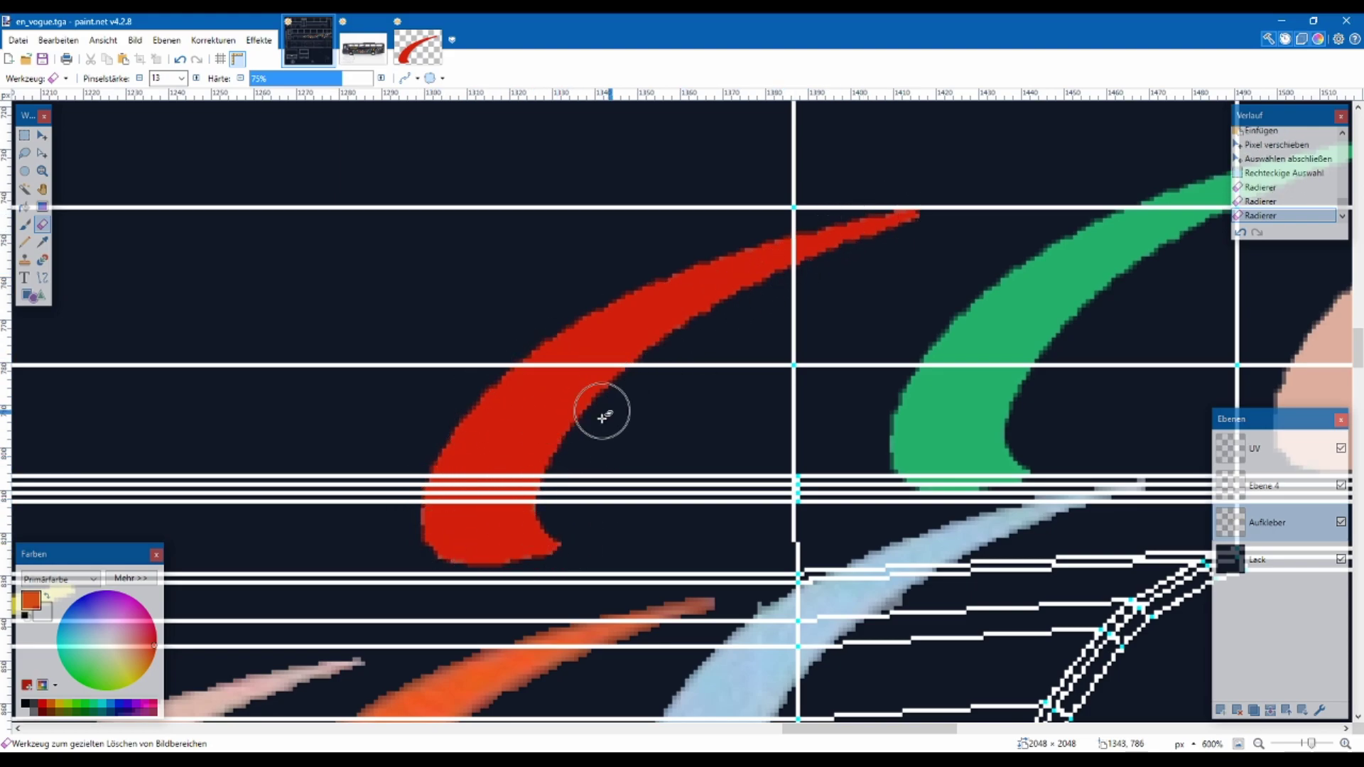
scroll(609, 396, down, 6)
scroll(445, 561, up, 3)
scroll(744, 544, up, 3)
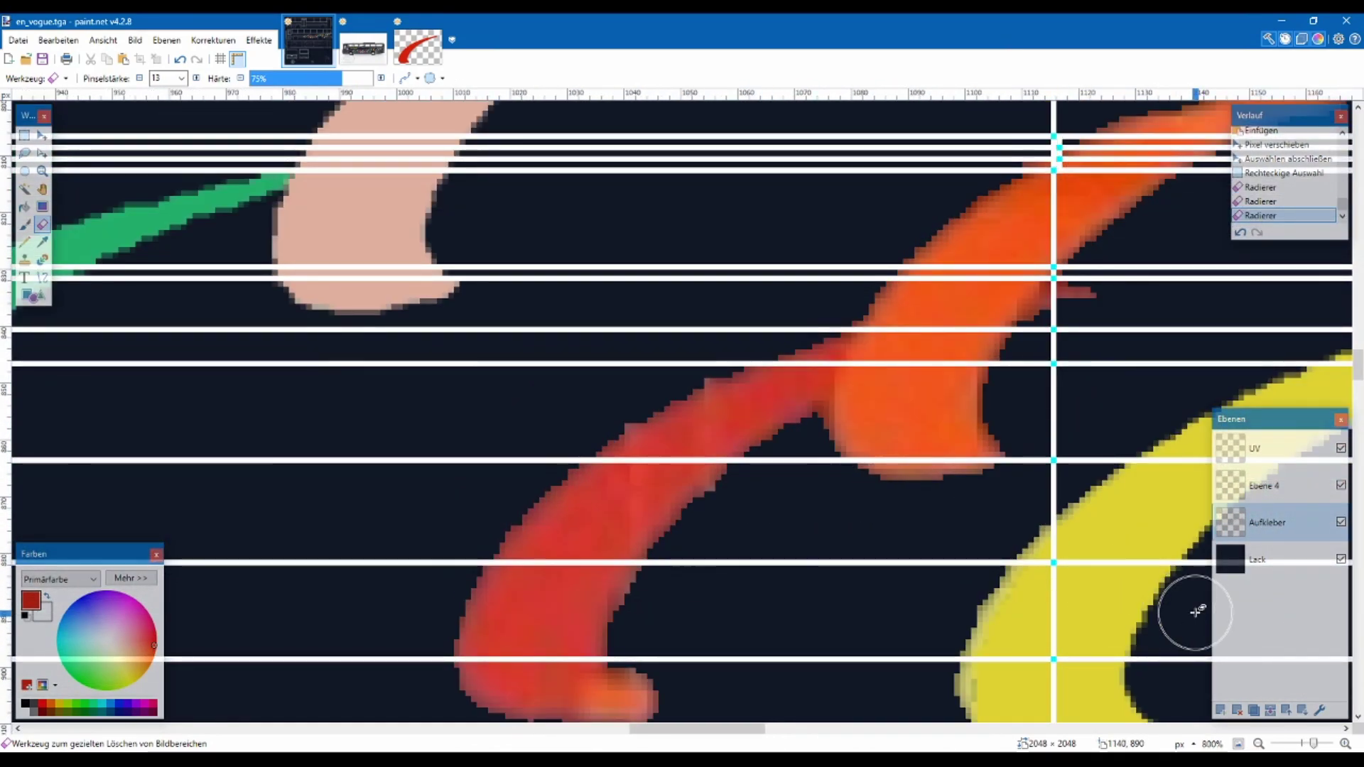
click(1288, 489)
click(1270, 711)
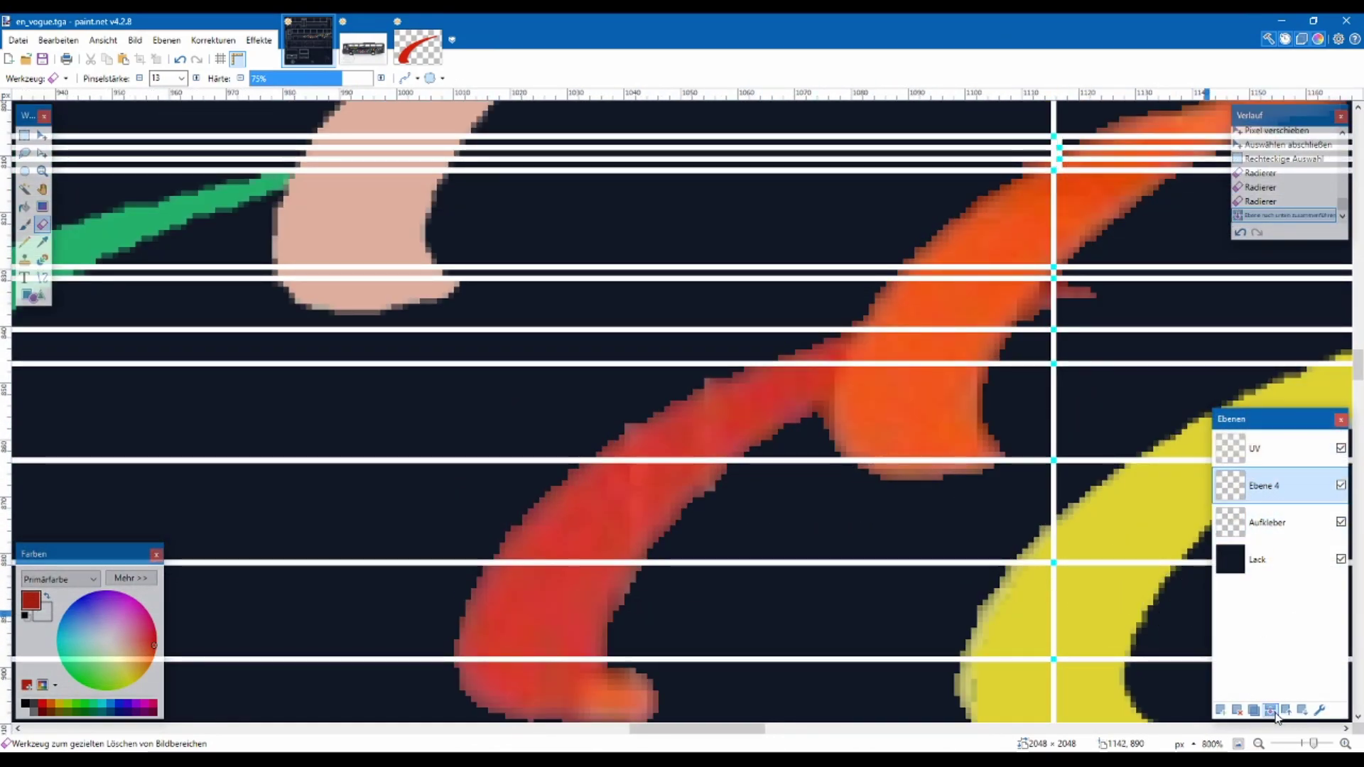
Paste the red swoosh on a new layer, align it over the flawed red swoosh beside the orange one, and deselect it
click(1220, 711)
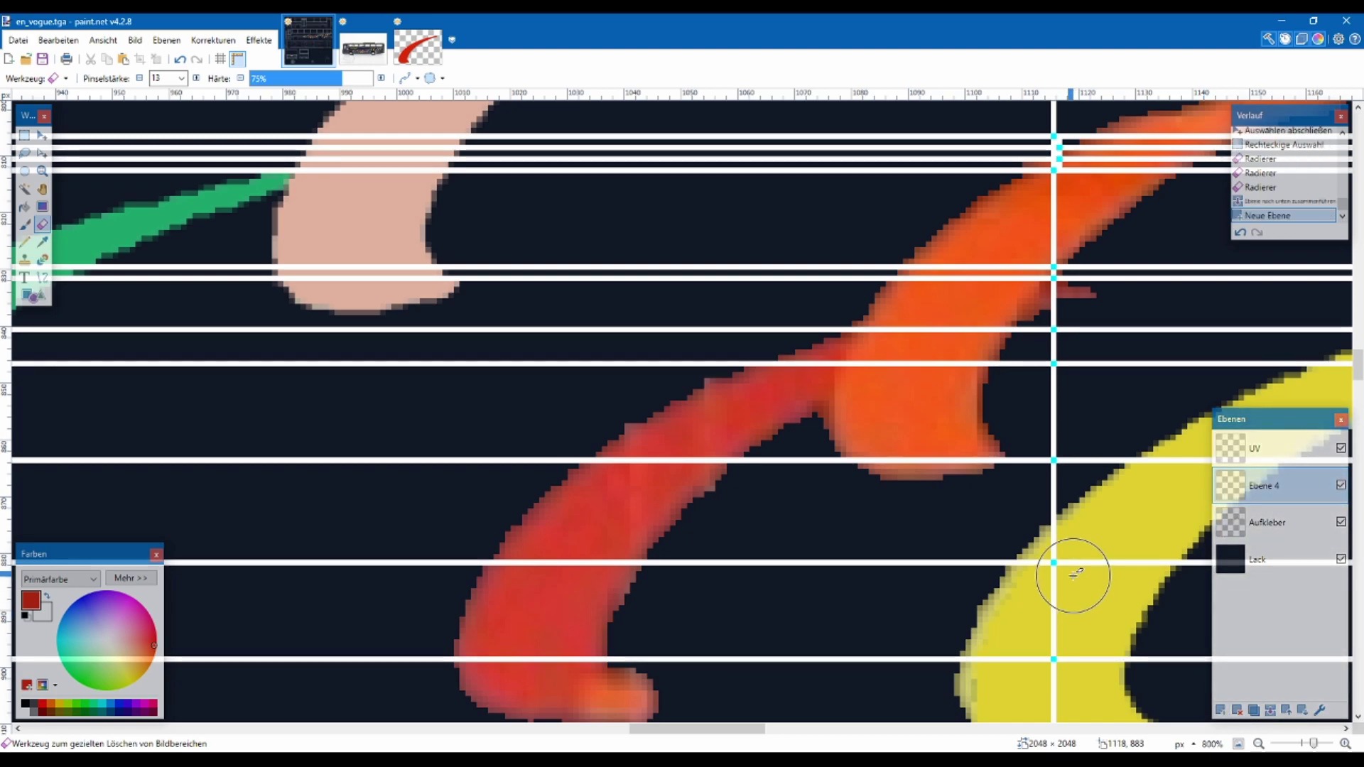
scroll(1014, 538, down, 2)
key(ctrl+v)
mouse_move(424, 390)
mouse_down()
mouse_move(651, 487)
mouse_move(955, 534)
mouse_move(944, 542)
mouse_up()
click(943, 542)
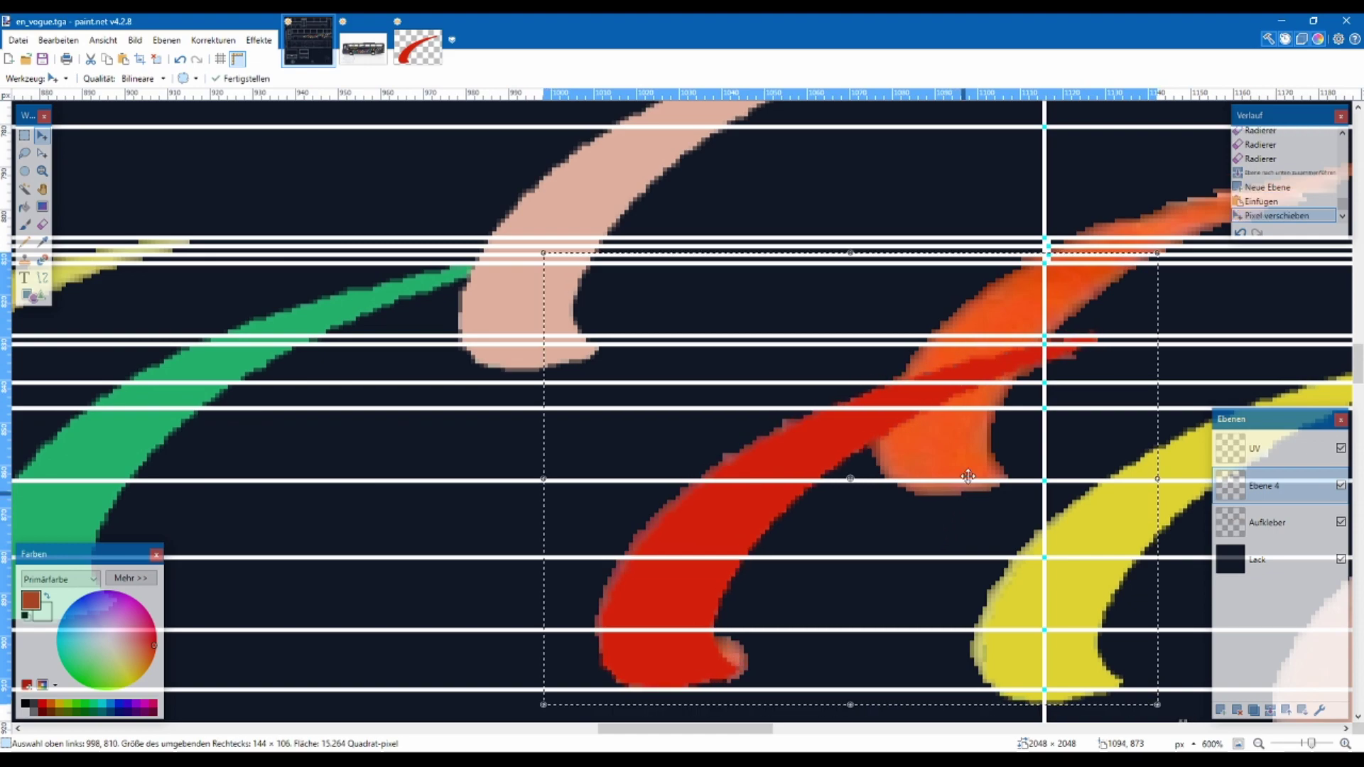
scroll(943, 542, up, 3)
click(24, 136)
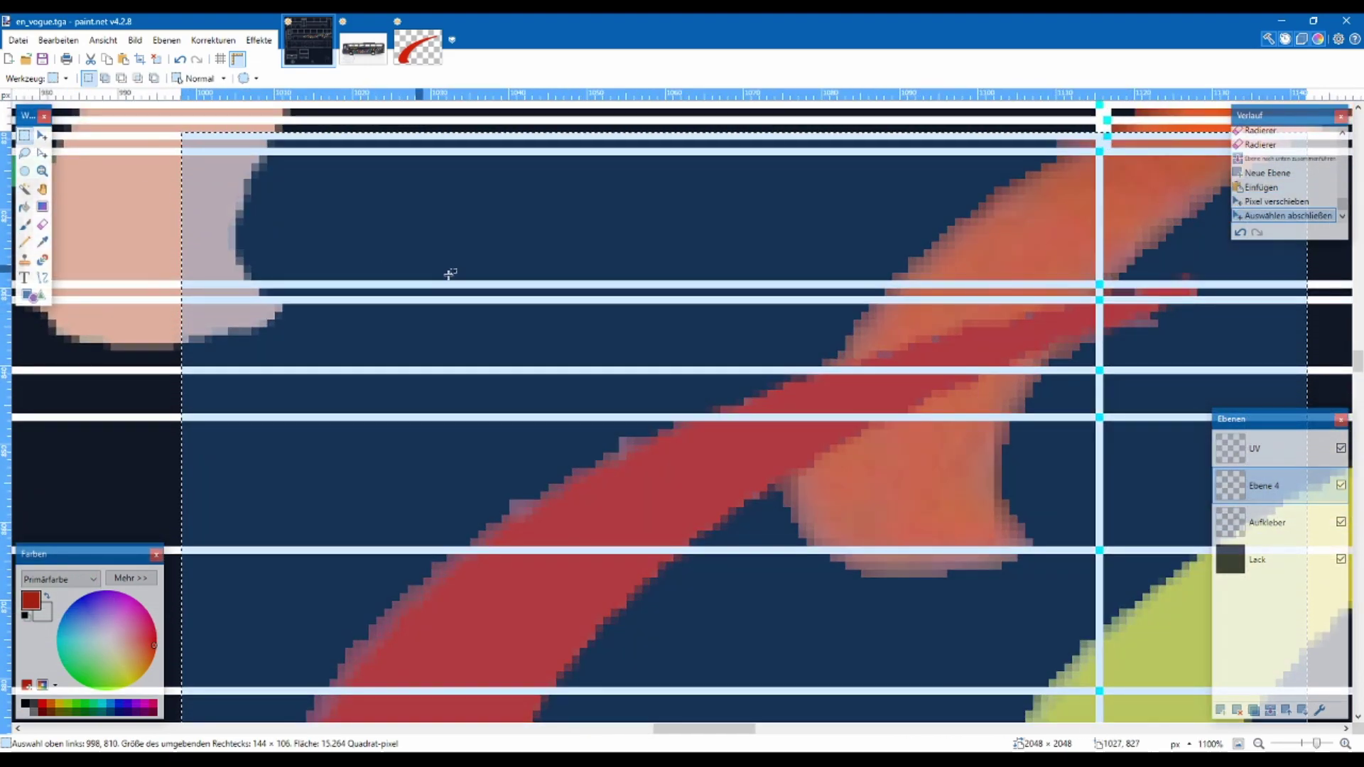
click(119, 208)
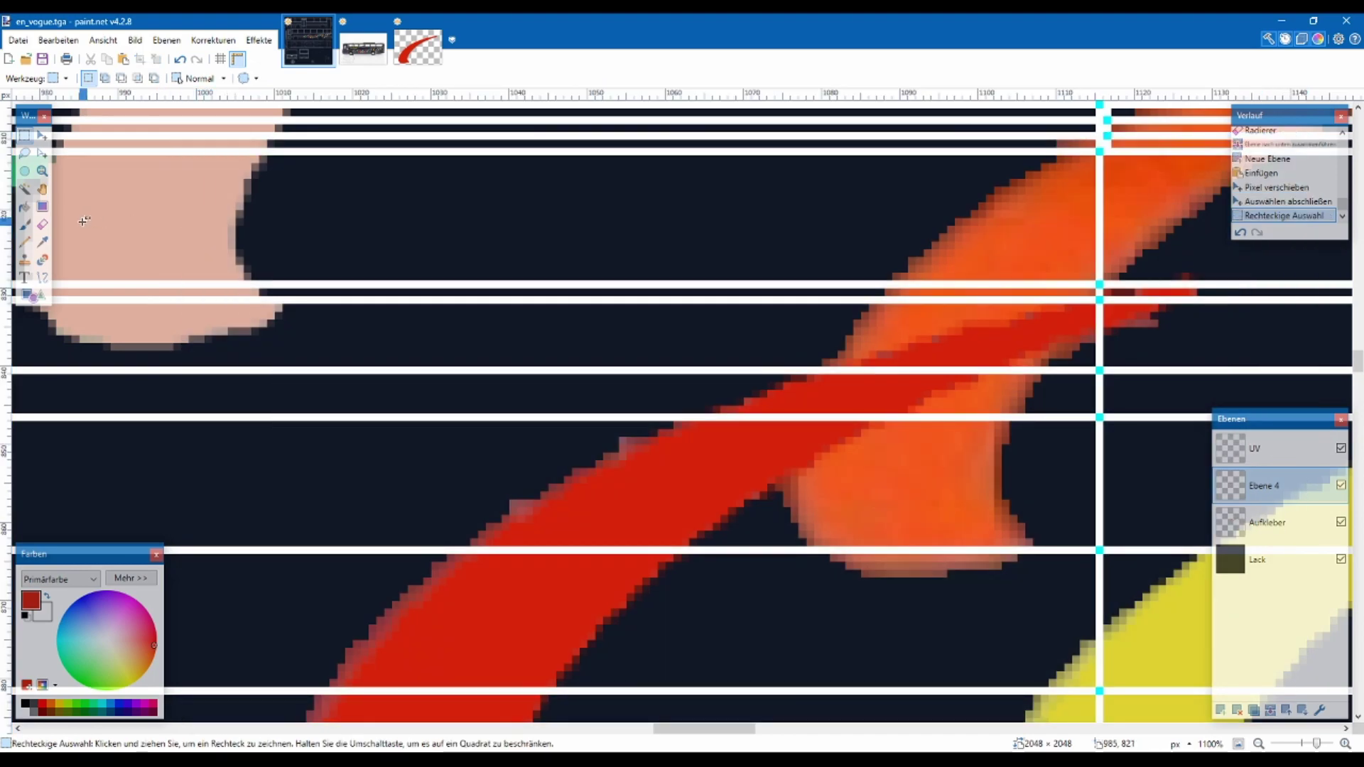
Erase the part of the new red swoosh that overlaps the orange swoosh on Ebene 4 and check it by toggling layer visibility
click(42, 224)
mouse_move(886, 377)
mouse_down()
mouse_move(837, 464)
mouse_move(978, 311)
mouse_up()
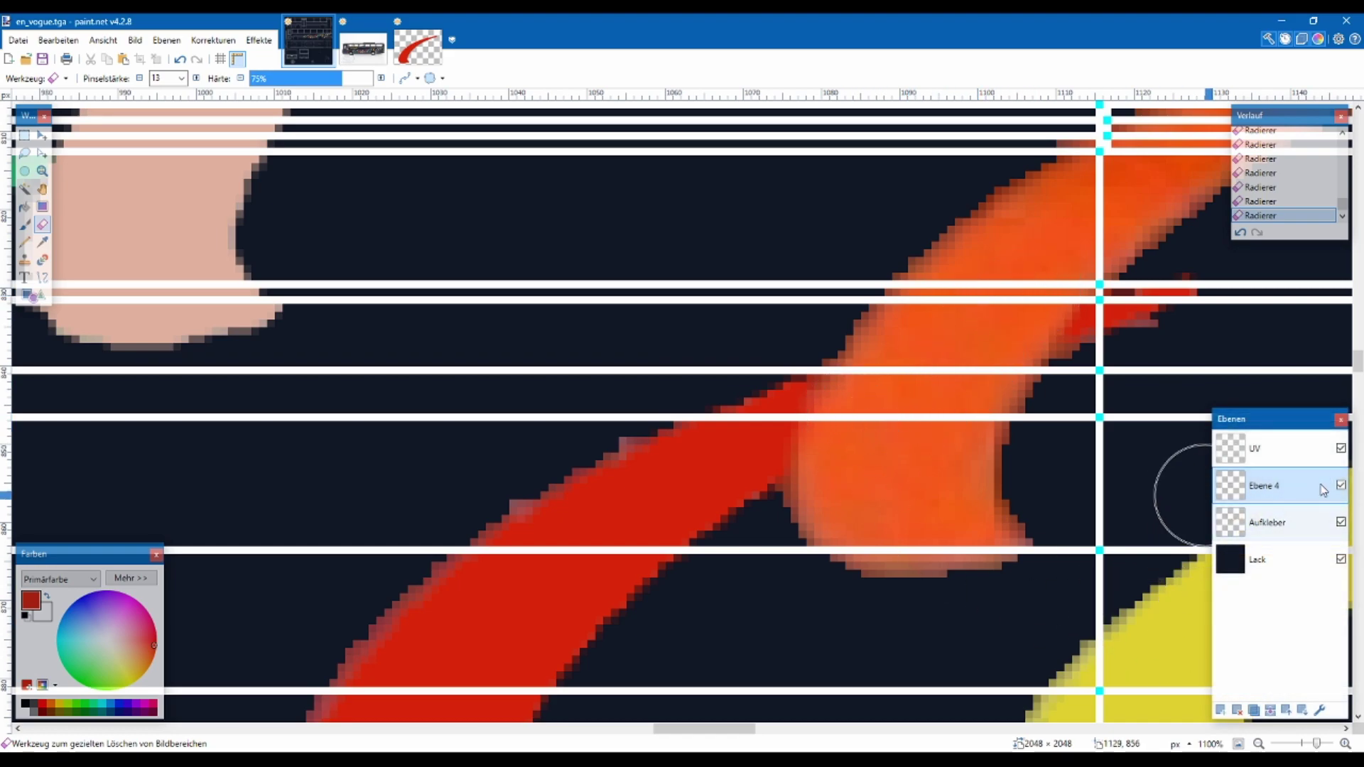
click(1342, 450)
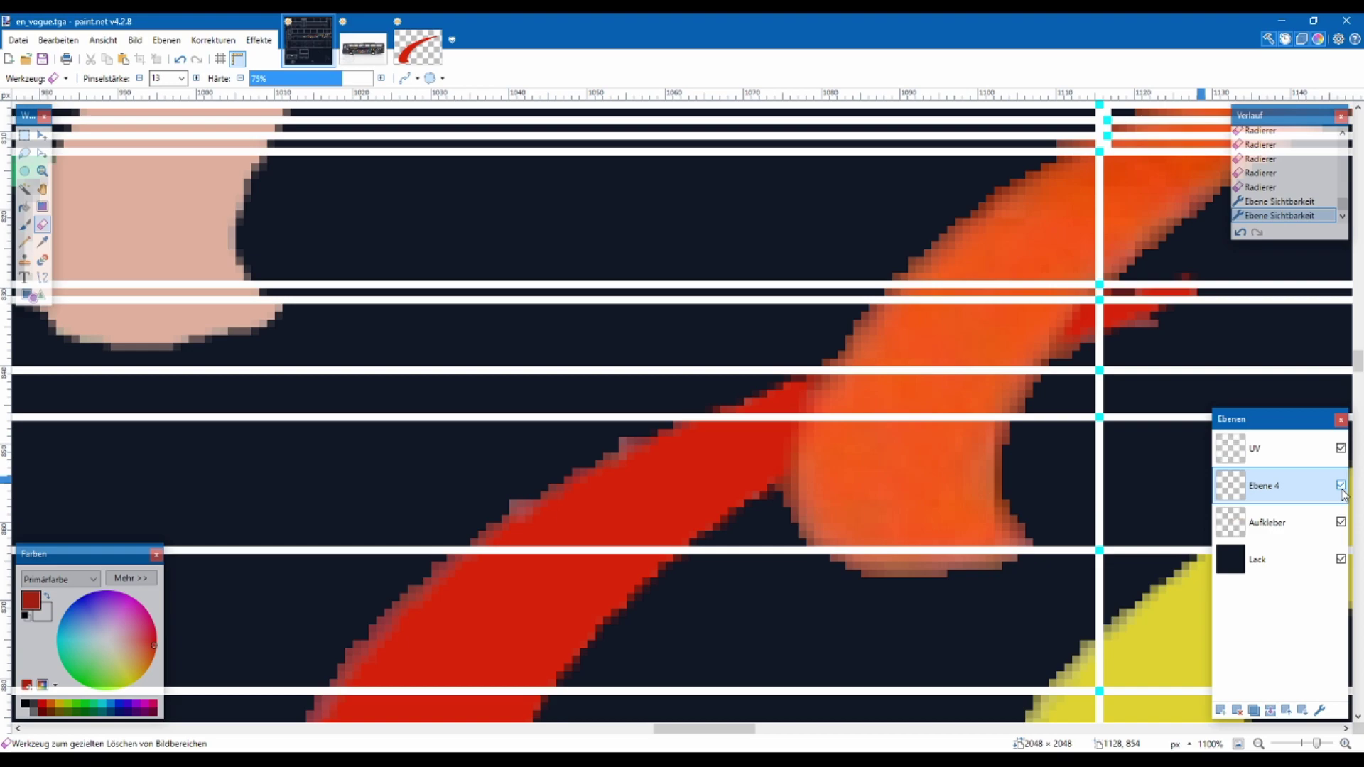
On the Aufkleber layer, erase the faint fringe around the red swoosh beside the orange one, undoing the stroke that cuts into it
click(1305, 527)
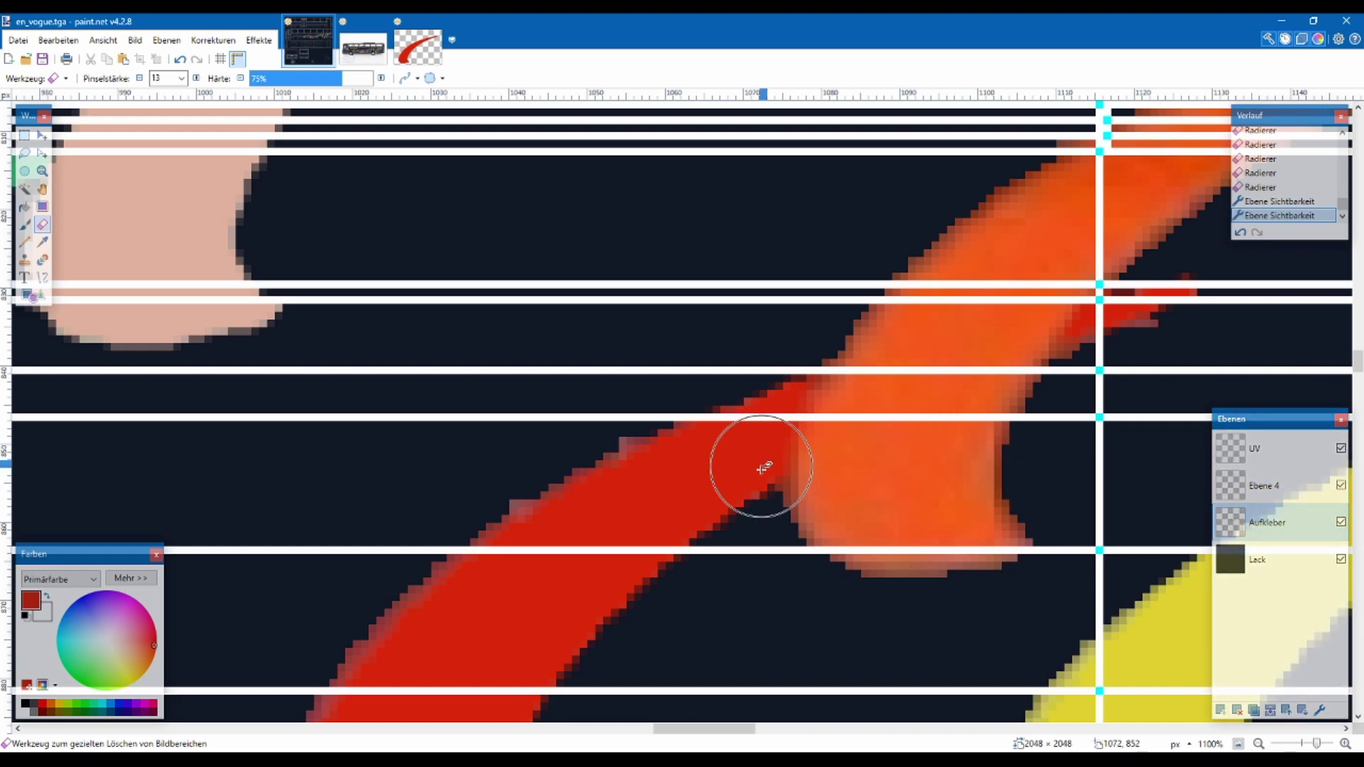
scroll(737, 502, down, 5)
click(601, 630)
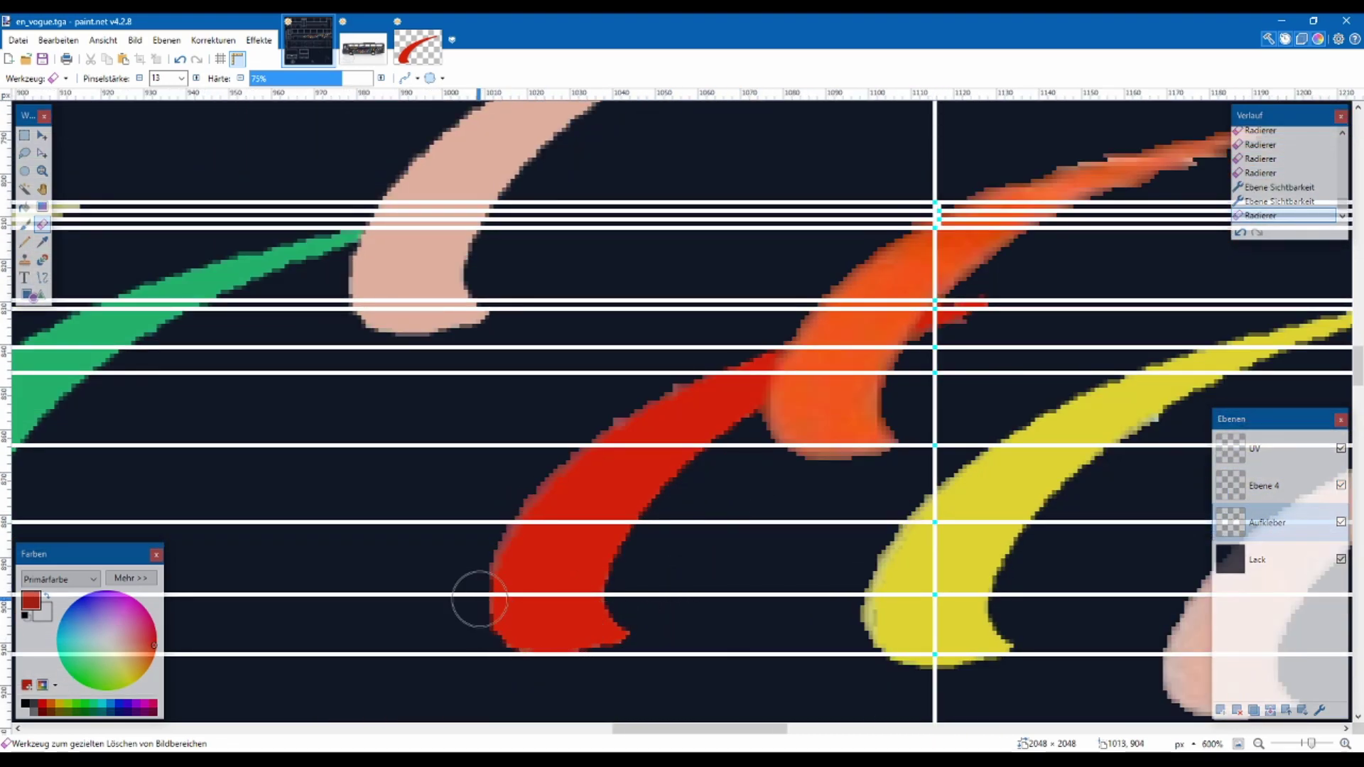
drag(762, 371, 764, 386)
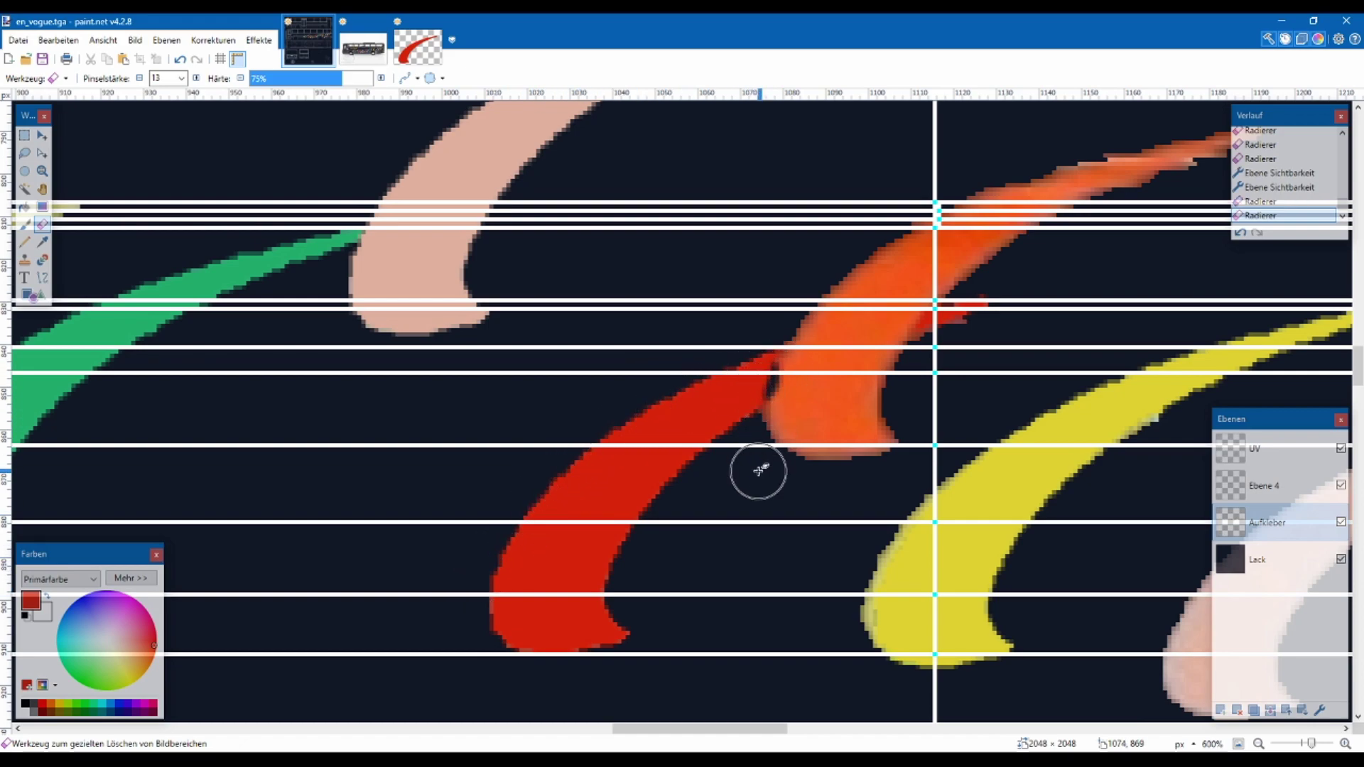
key(ctrl+z)
drag(542, 502, 567, 667)
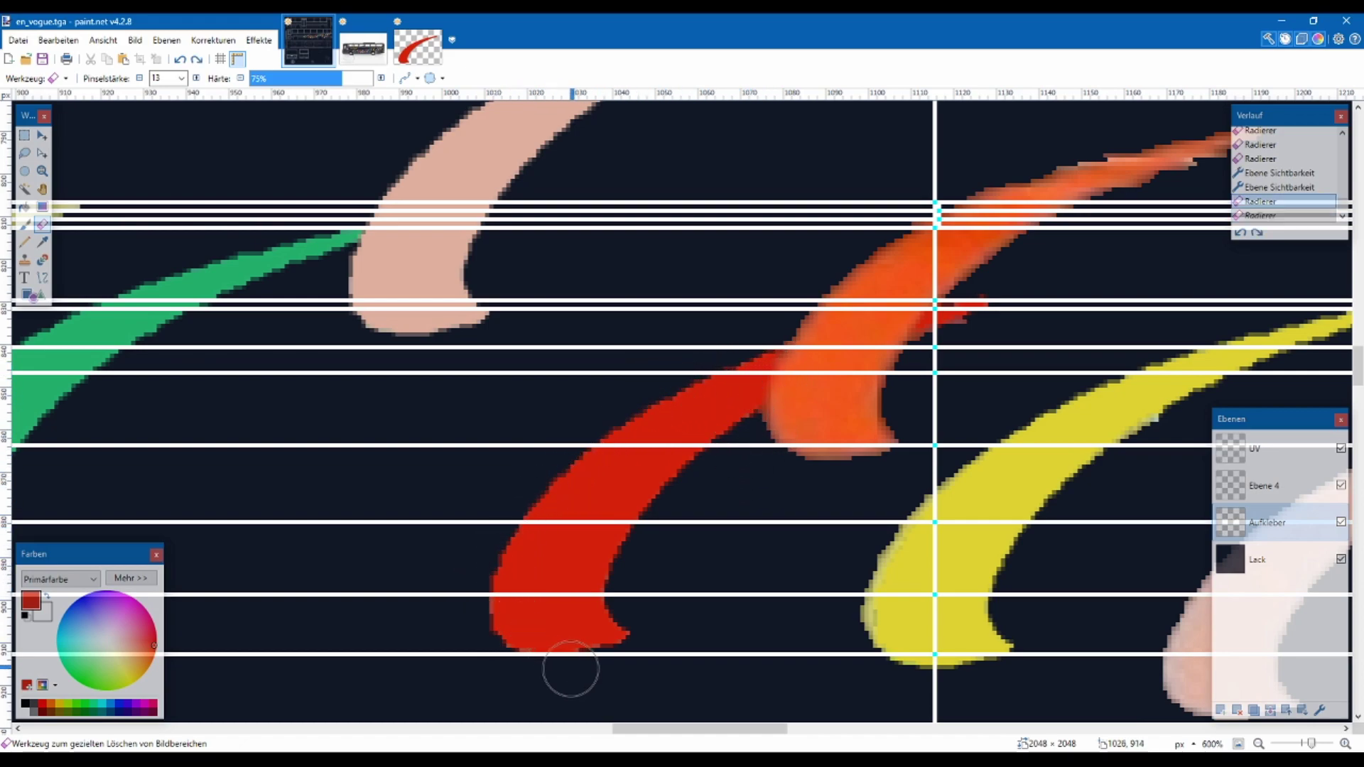
Erase stray fringe pixels around the red swoosh's tip on the far side of the orange swoosh
click(967, 322)
click(968, 315)
scroll(886, 467, down, 4)
scroll(1083, 535, down, 3)
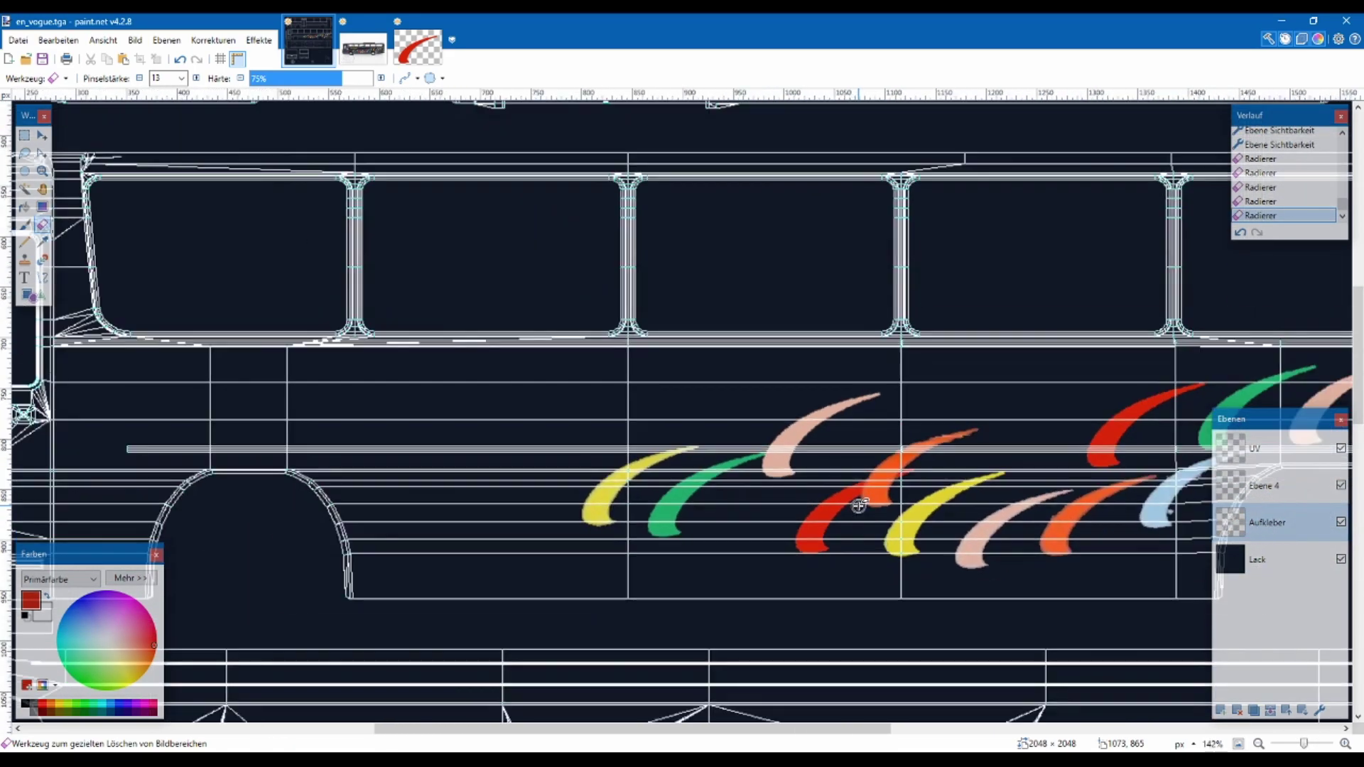
Merge Ebene 4 down into Aufkleber and paste the red swoosh between the door and the front wheel arch
scroll(594, 560, left, 4)
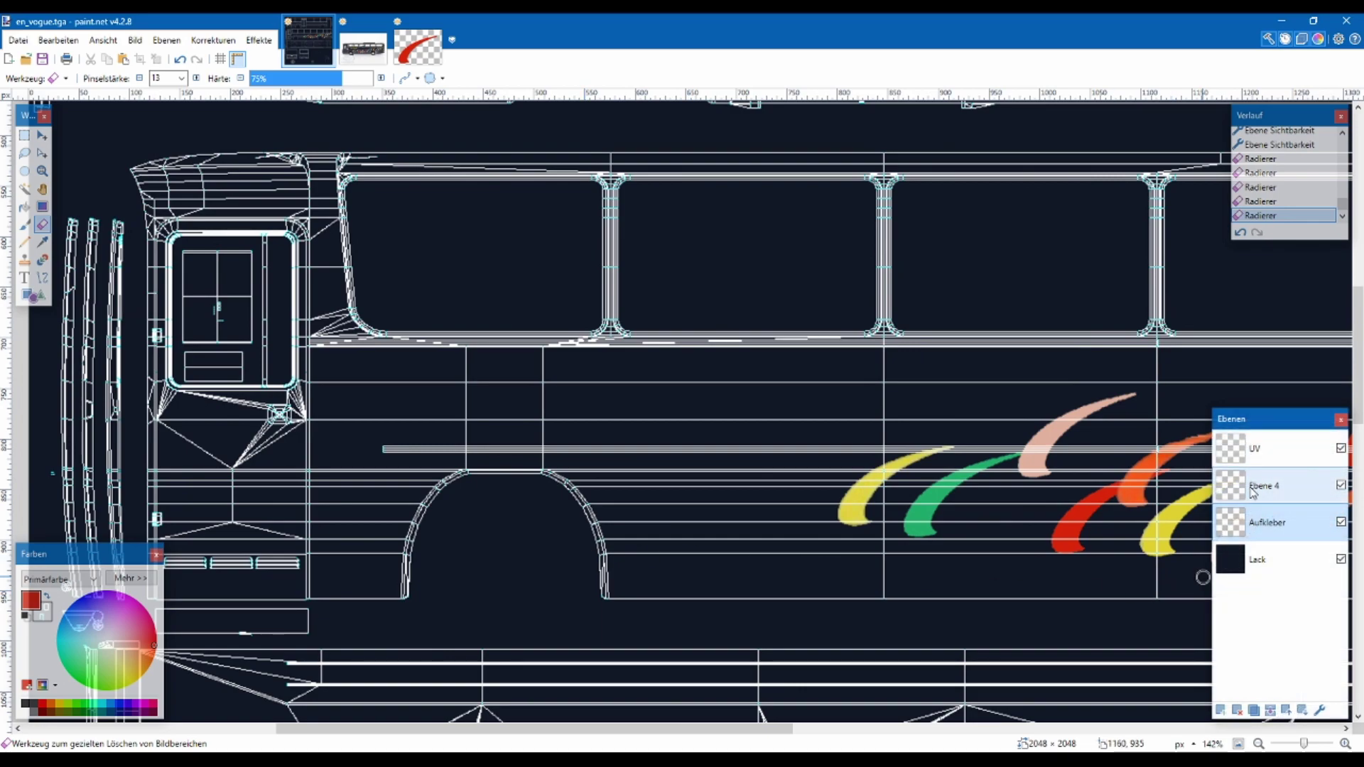
key(alt+Page_Up)
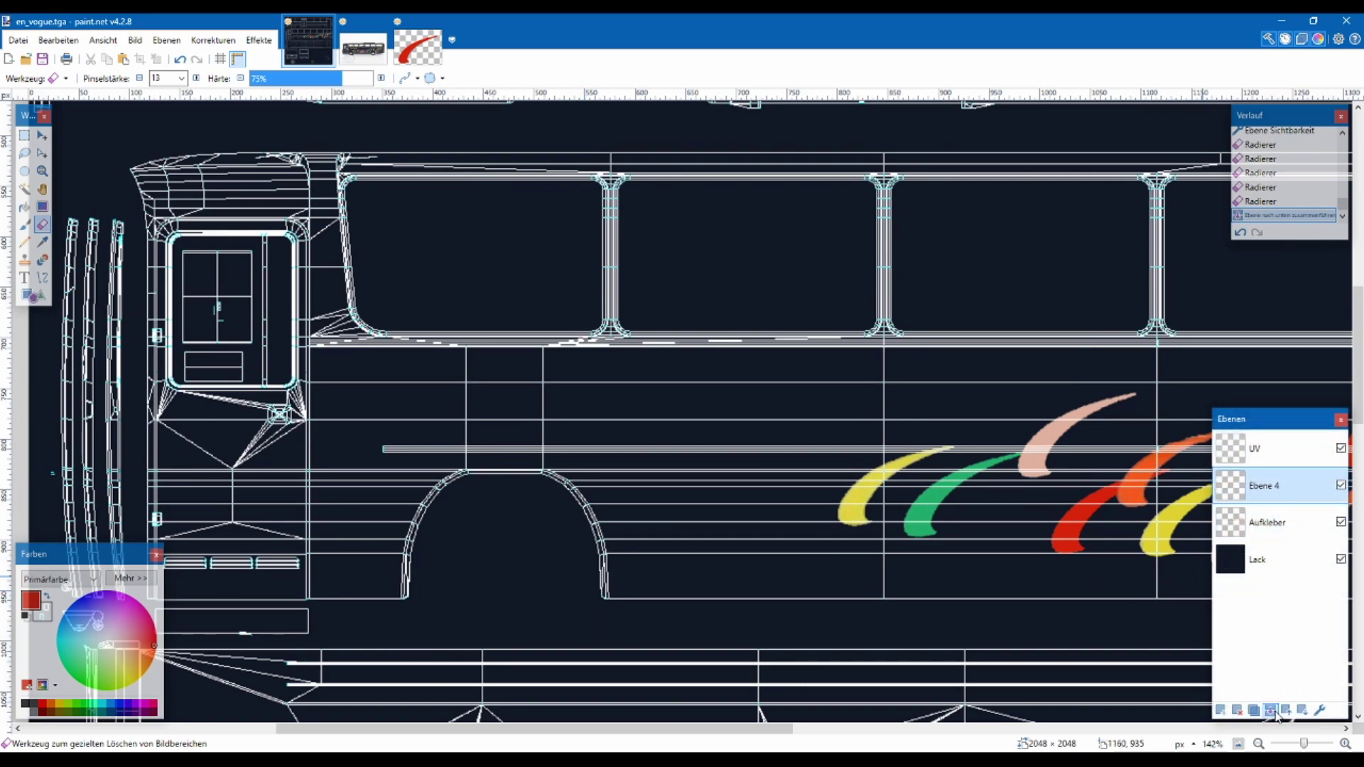
key(ctrl+v)
drag(125, 202, 385, 522)
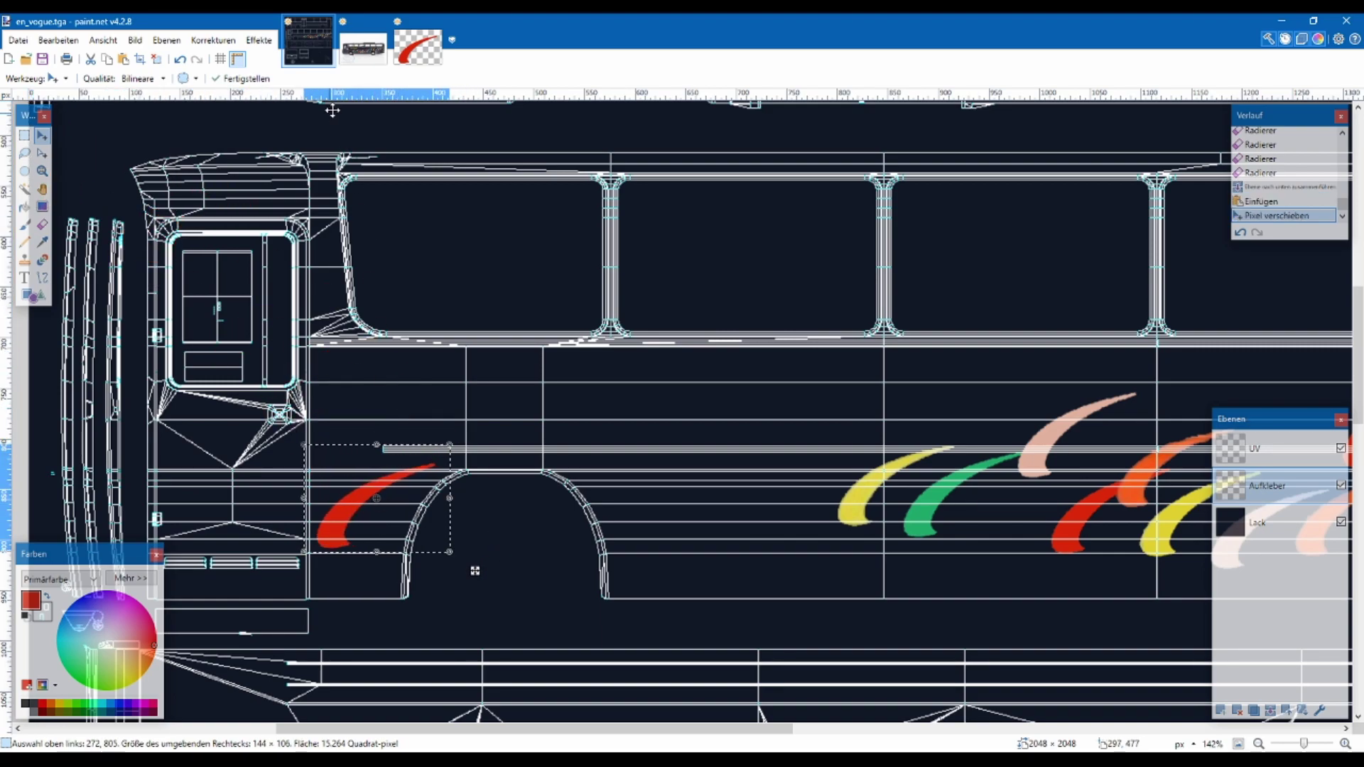
Check the reference photo and shift the pasted red swoosh slightly lower, ahead of the front wheel arch
click(365, 64)
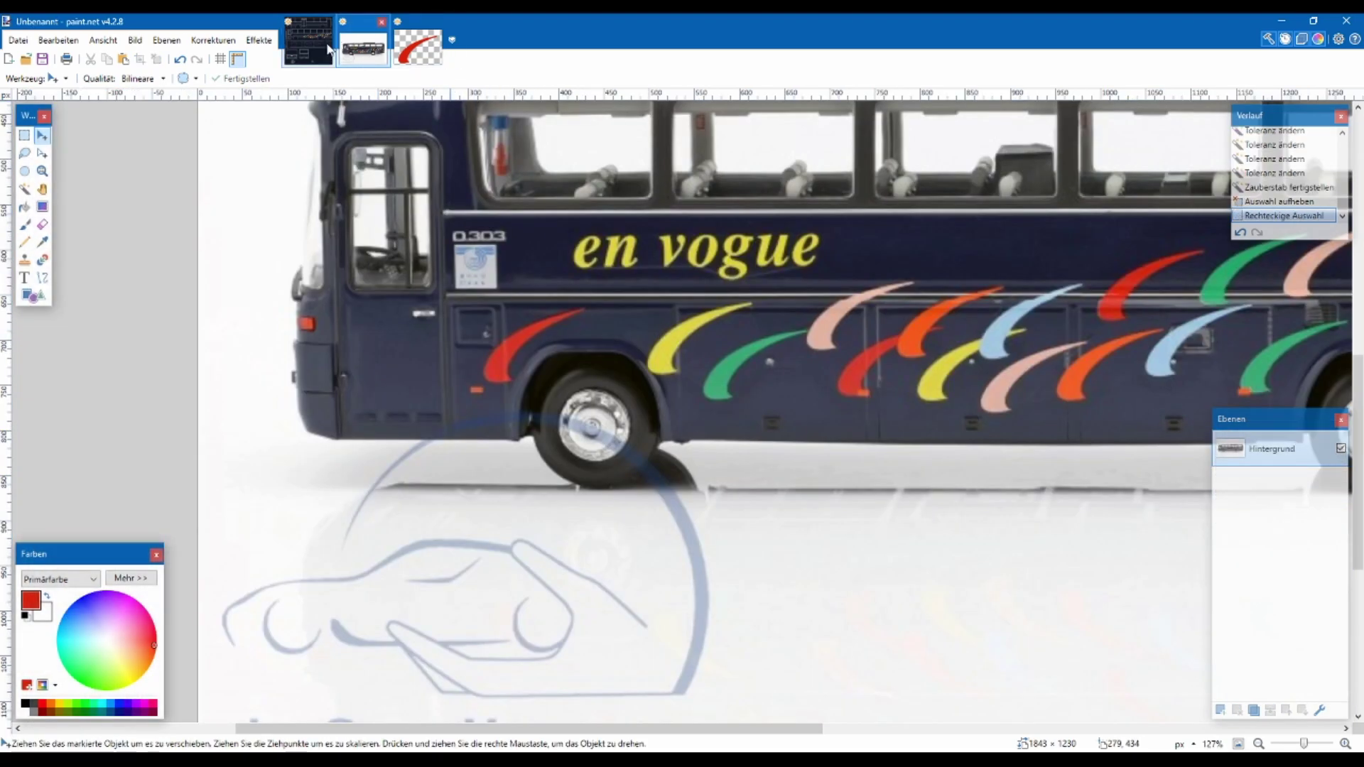
click(331, 48)
drag(381, 508, 380, 530)
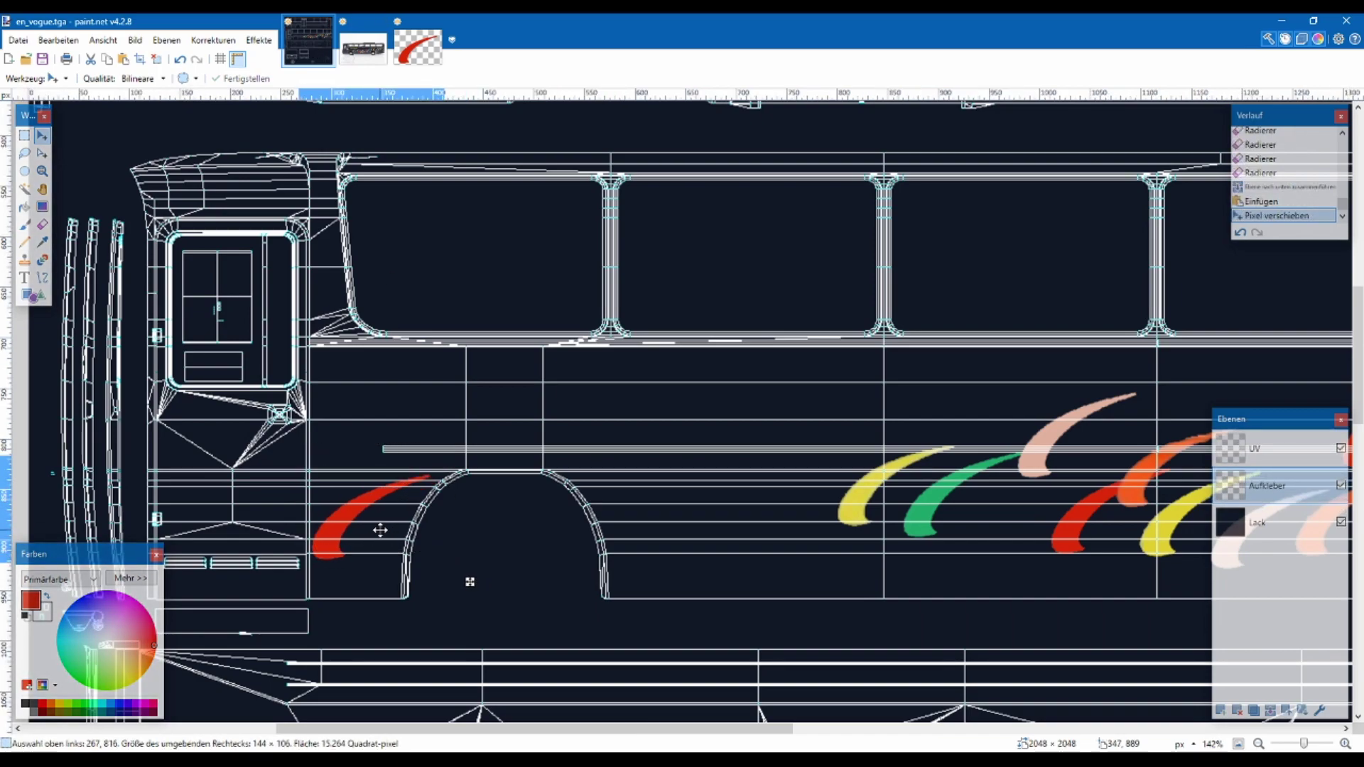
Compare the swoosh arrangement on the bus side of the texture with the reference photo
click(363, 48)
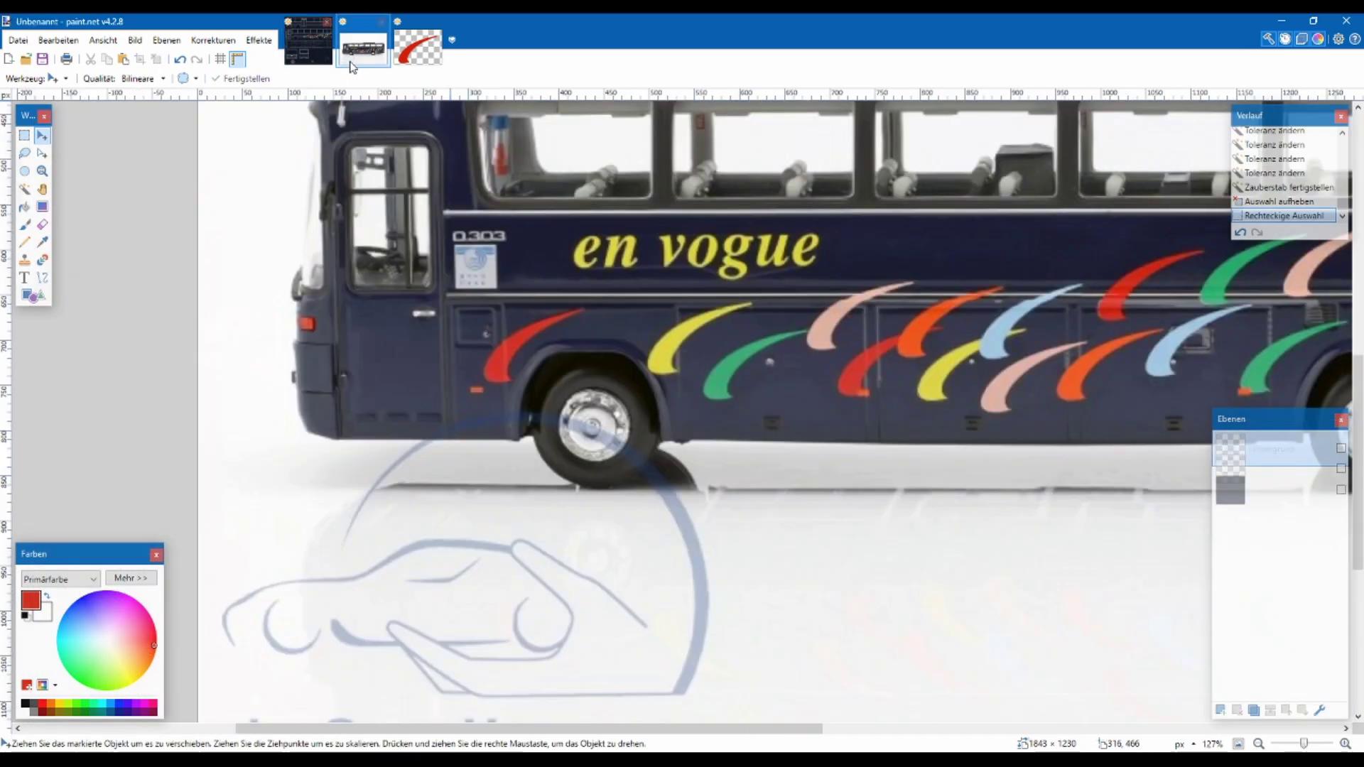
scroll(395, 171, right, 2)
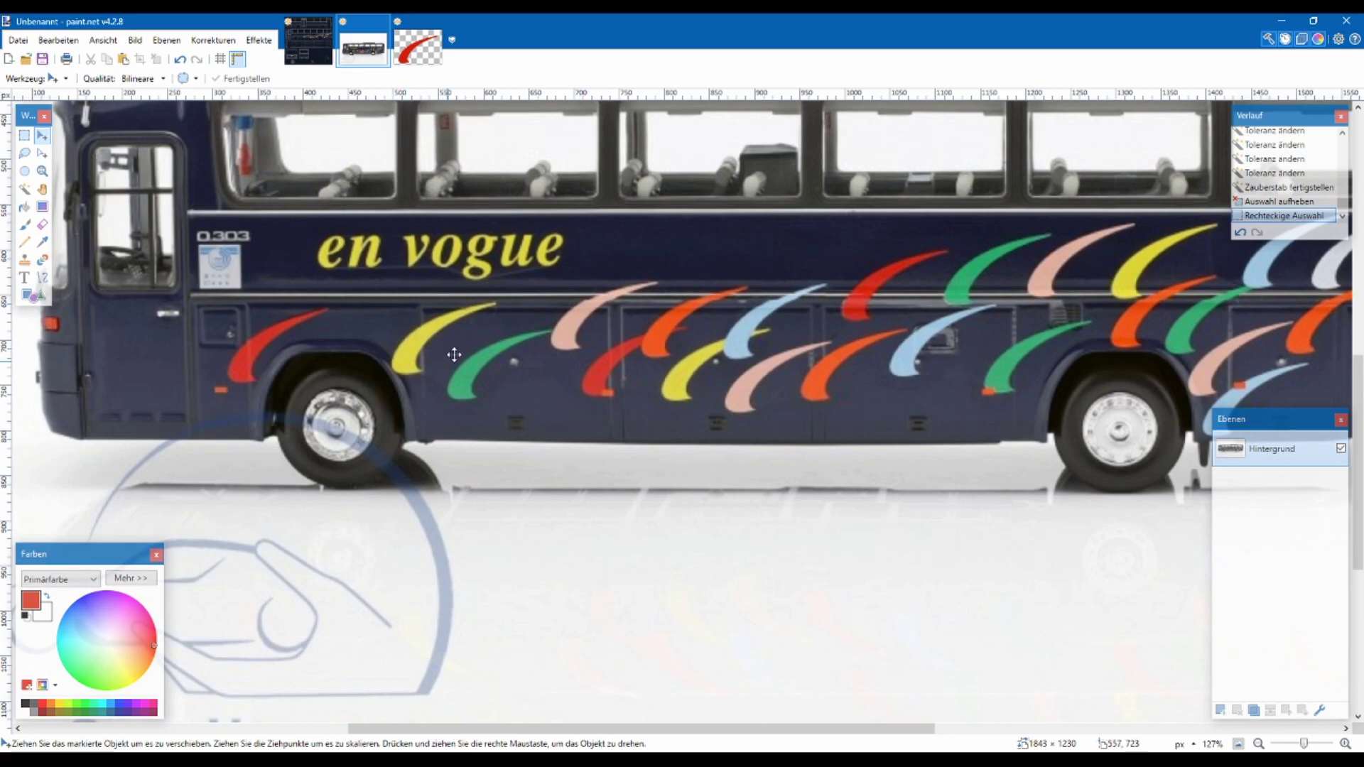
click(403, 63)
click(363, 48)
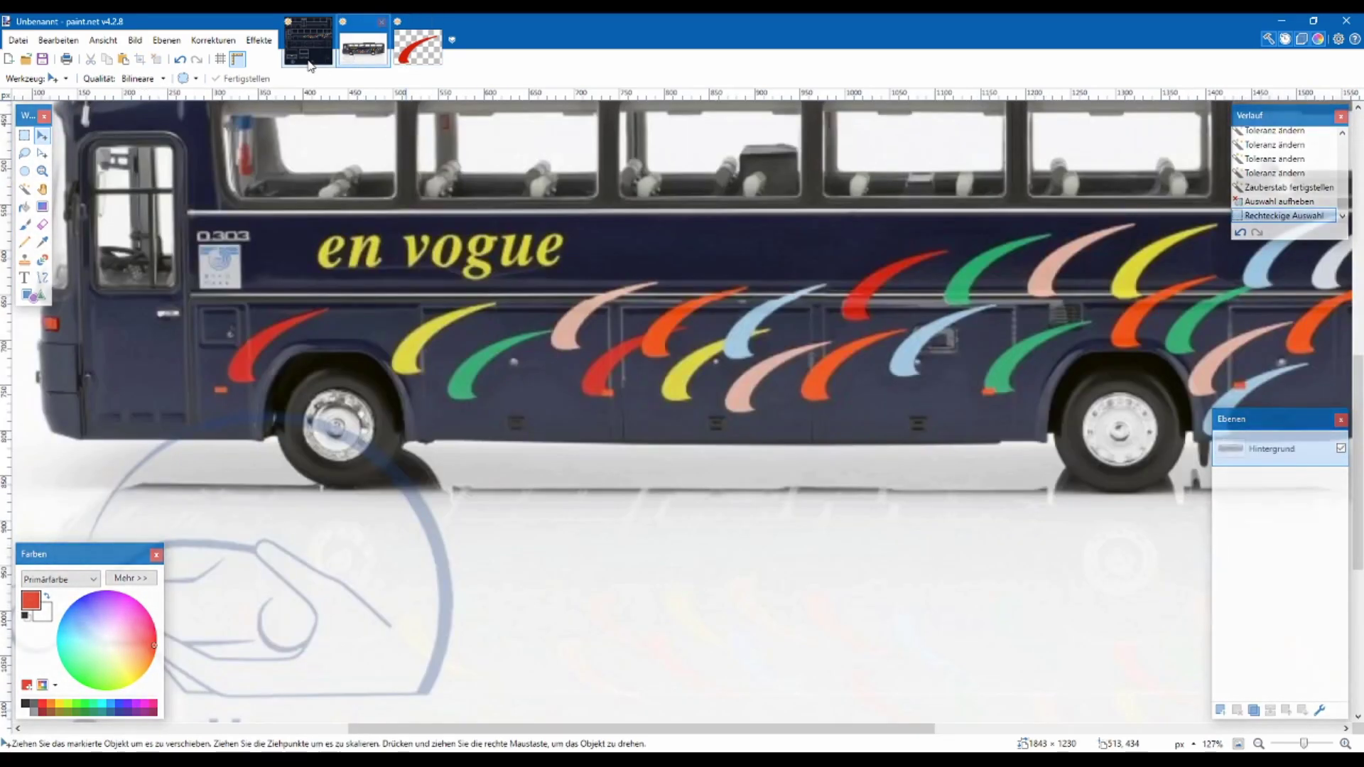
click(308, 42)
scroll(651, 432, down, 5)
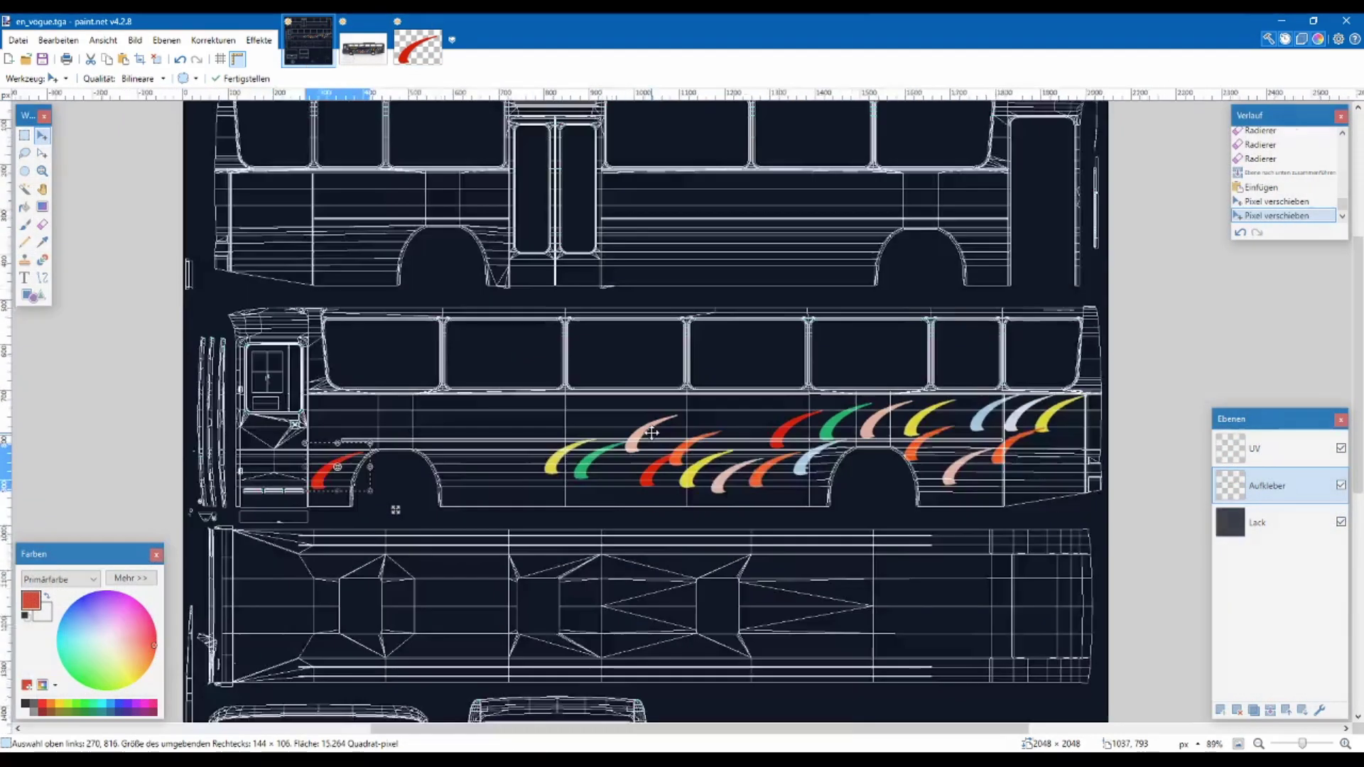
scroll(673, 429, up, 3)
scroll(673, 430, down, 3)
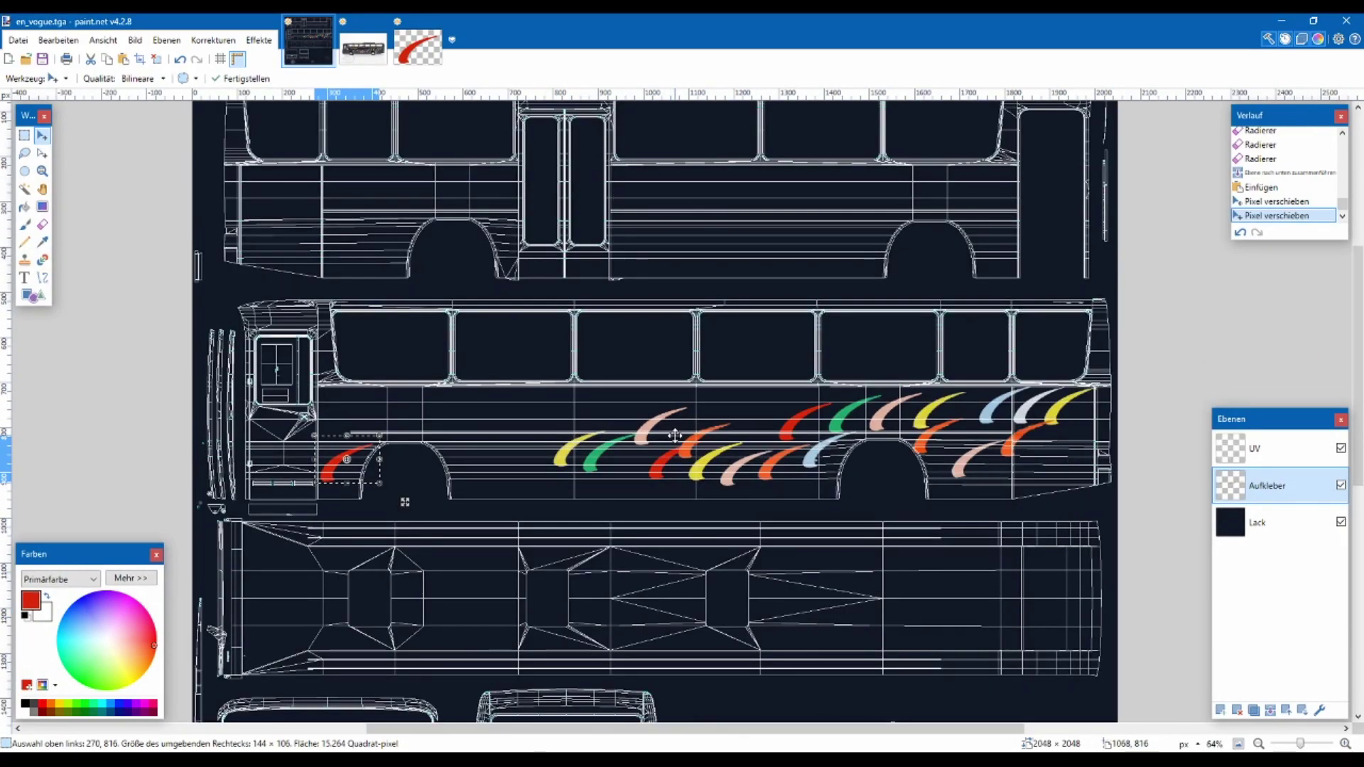
scroll(662, 446, up, 3)
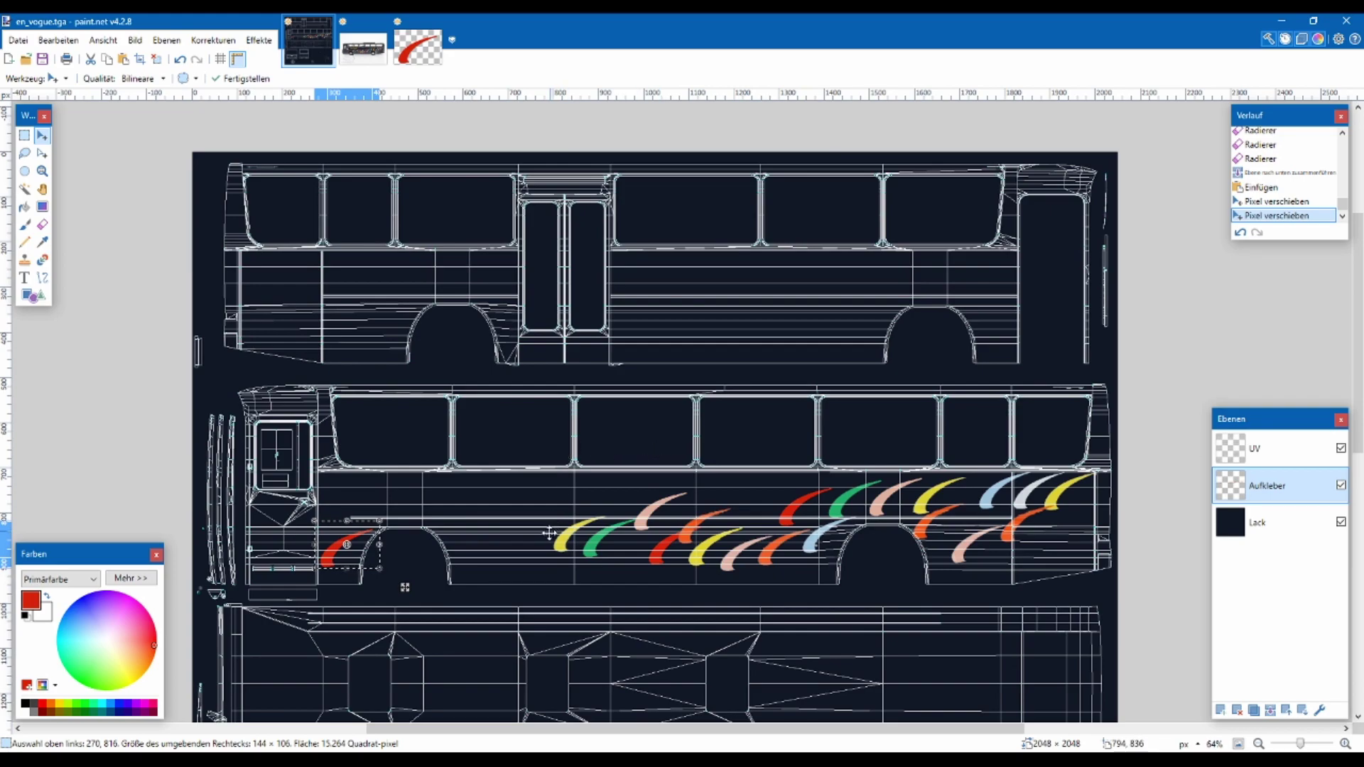
scroll(551, 531, up, 2)
Commit the placed red swoosh, clear its selection, and check the reference photo once more
click(24, 135)
click(523, 533)
scroll(524, 533, up, 2)
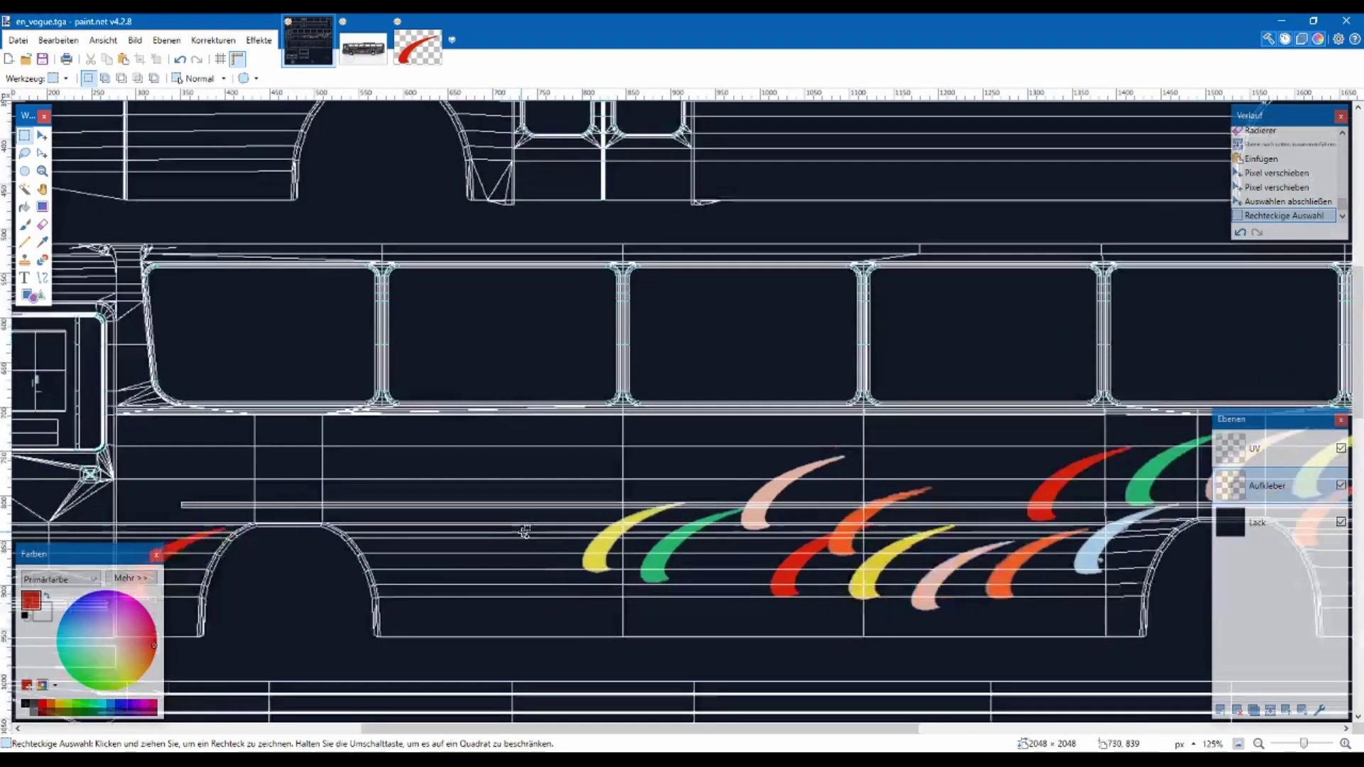
click(349, 57)
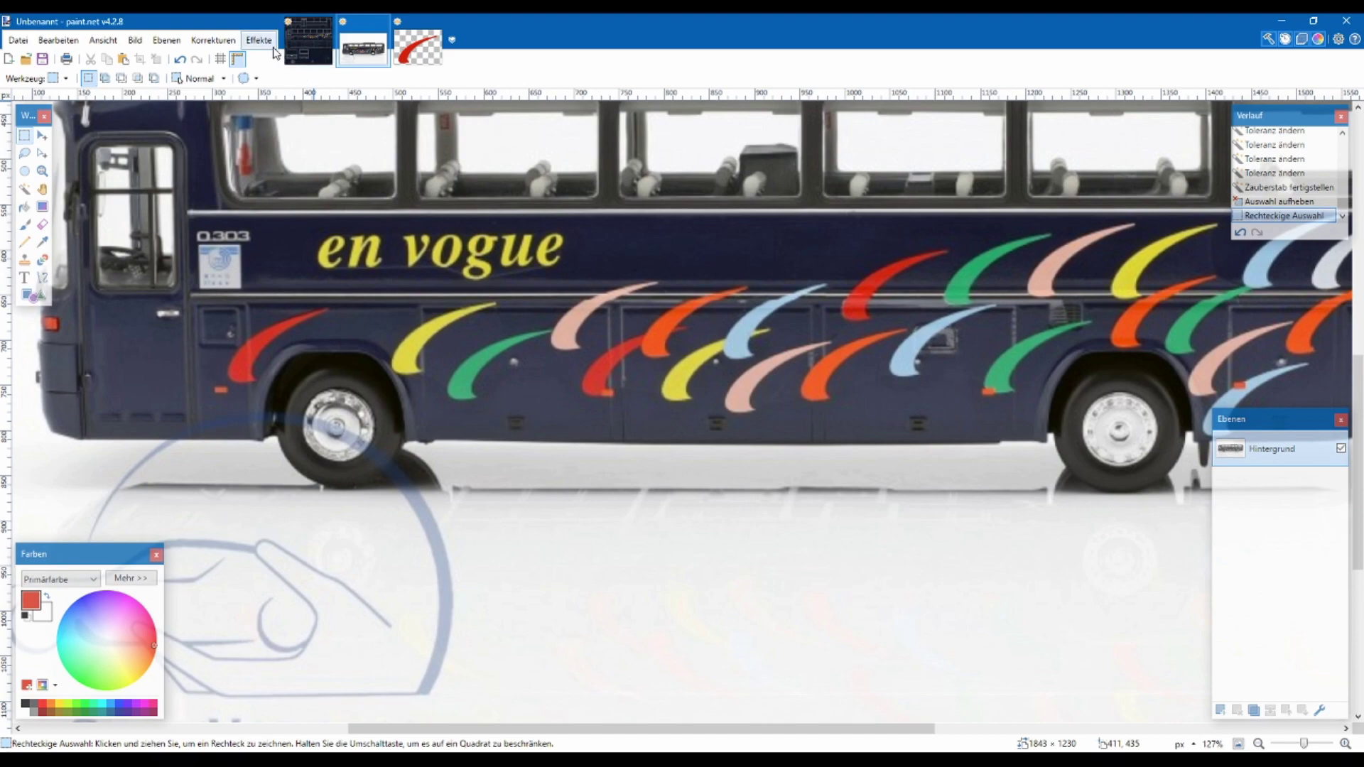
click(306, 39)
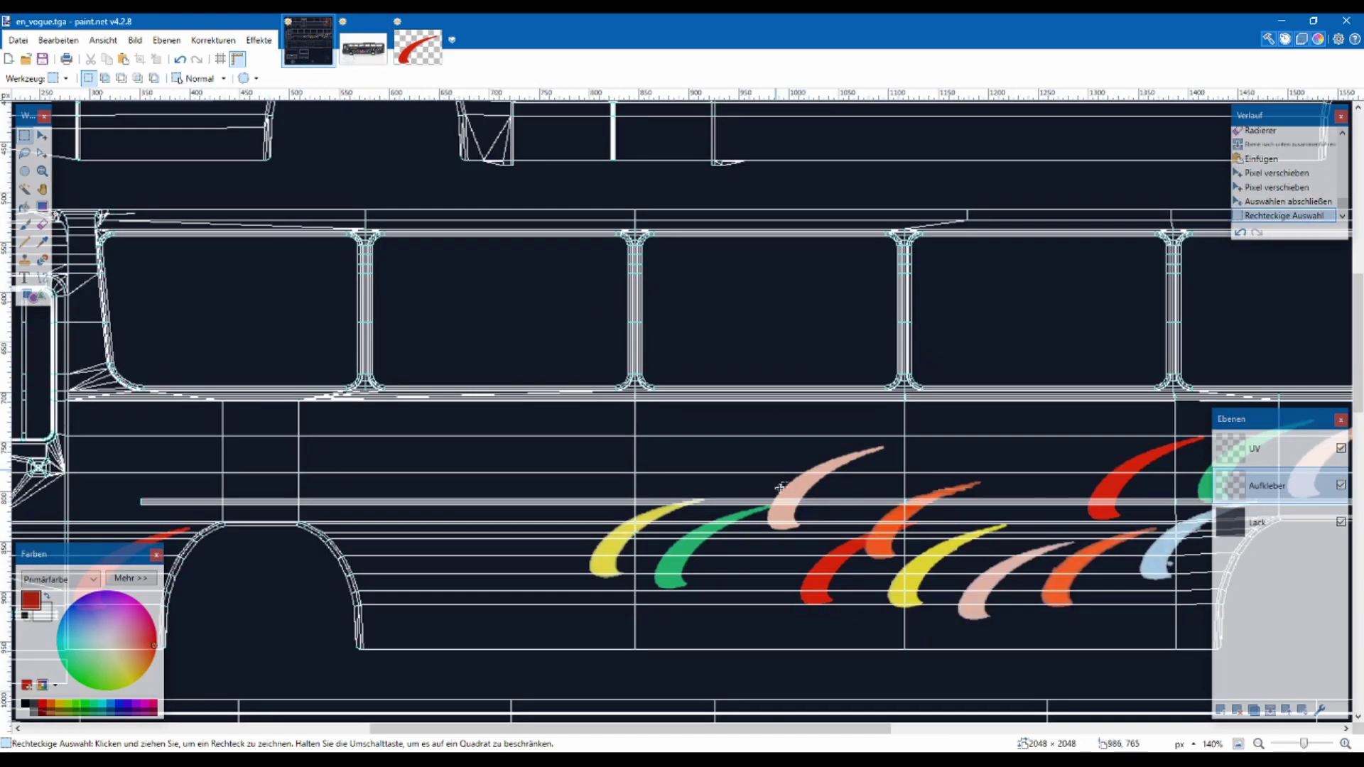
Pick the yellow of a swoosh as the primary colour with the Color Picker
scroll(522, 668, up, 3)
scroll(735, 451, up, 2)
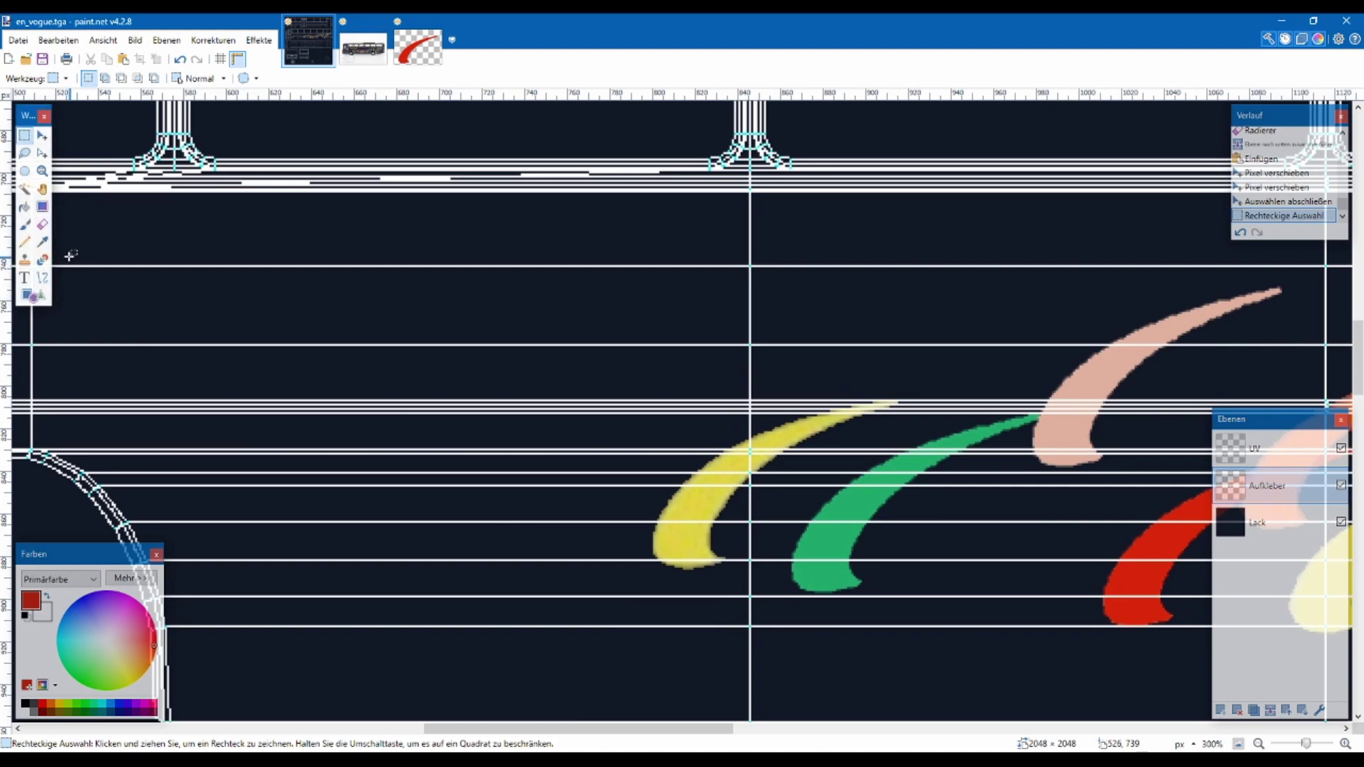
click(42, 241)
scroll(714, 564, up, 1)
scroll(714, 563, right, 10)
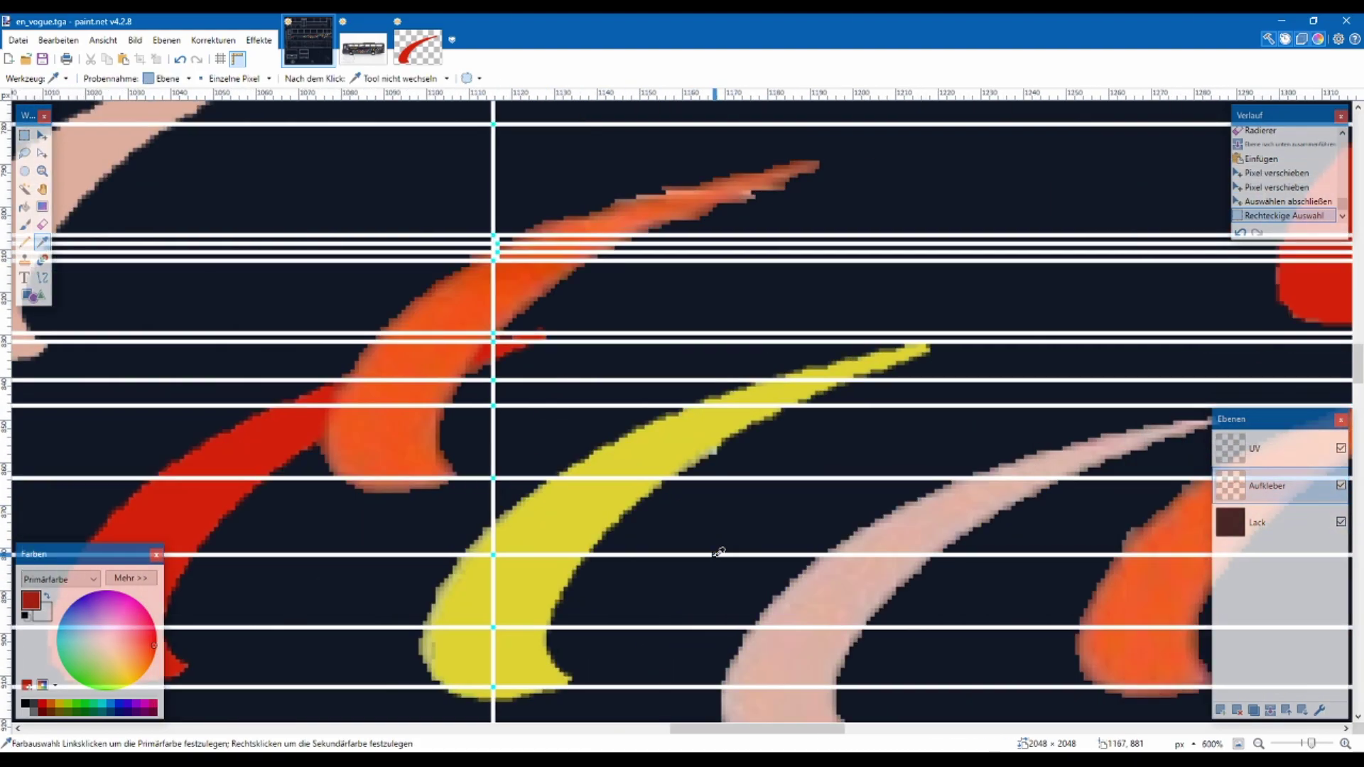
scroll(542, 538, down, 5)
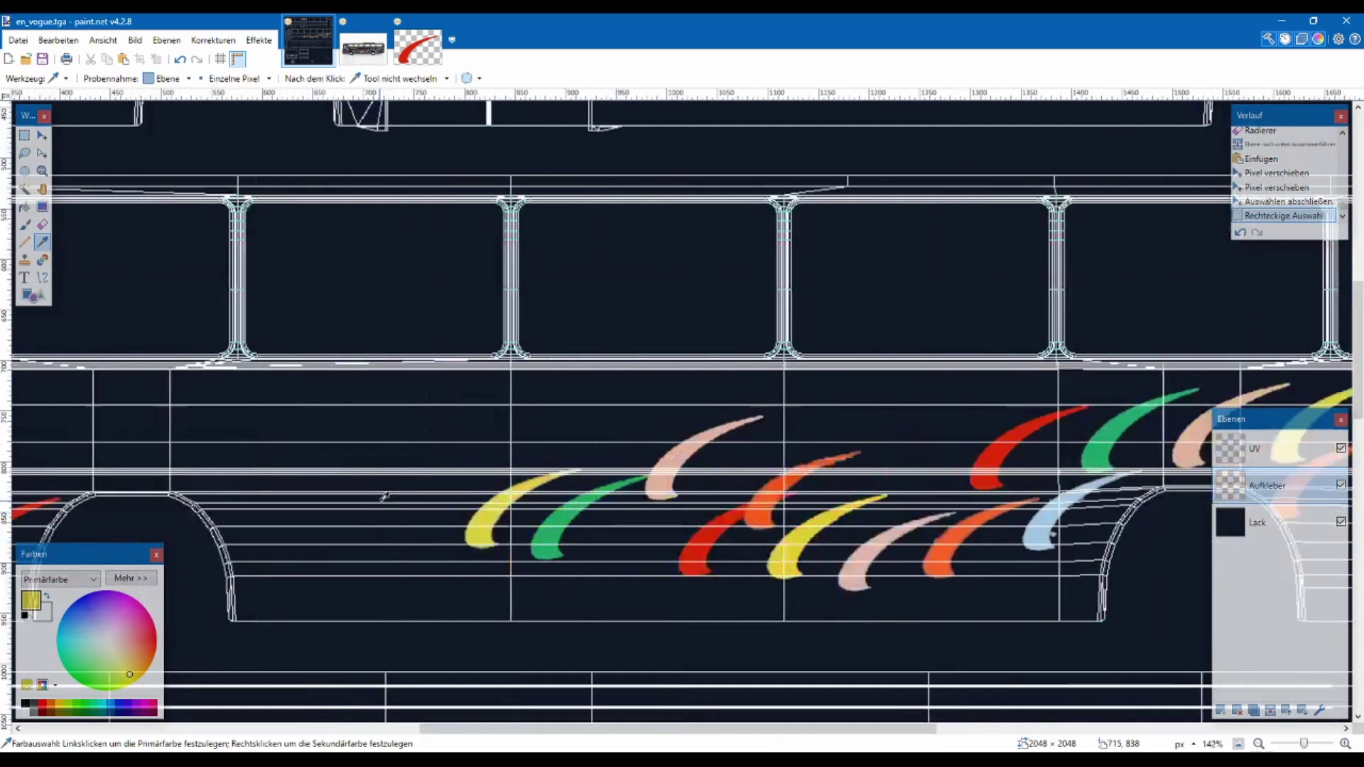
Add the text "en vogue" below the windows above the front wheel arch at font size 72
click(24, 279)
text(en vogue)
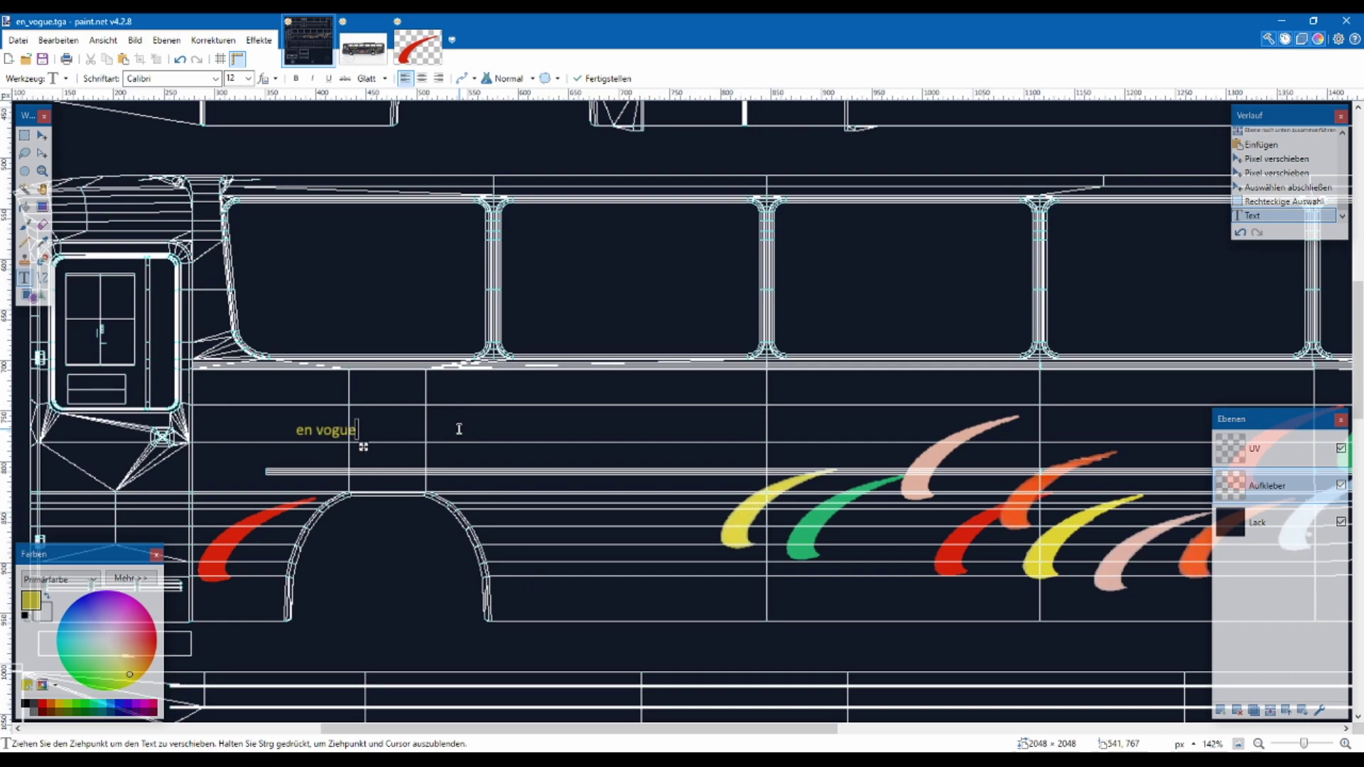
click(216, 78)
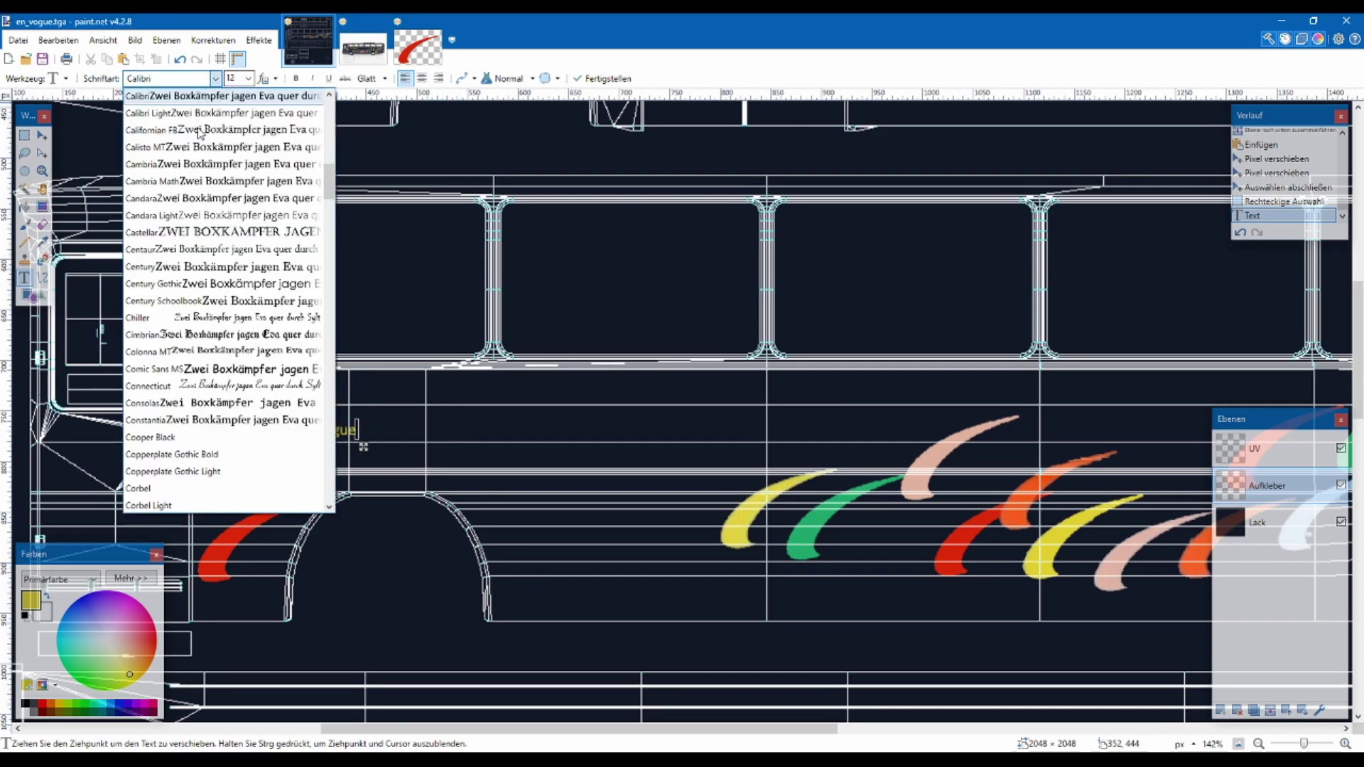
click(248, 79)
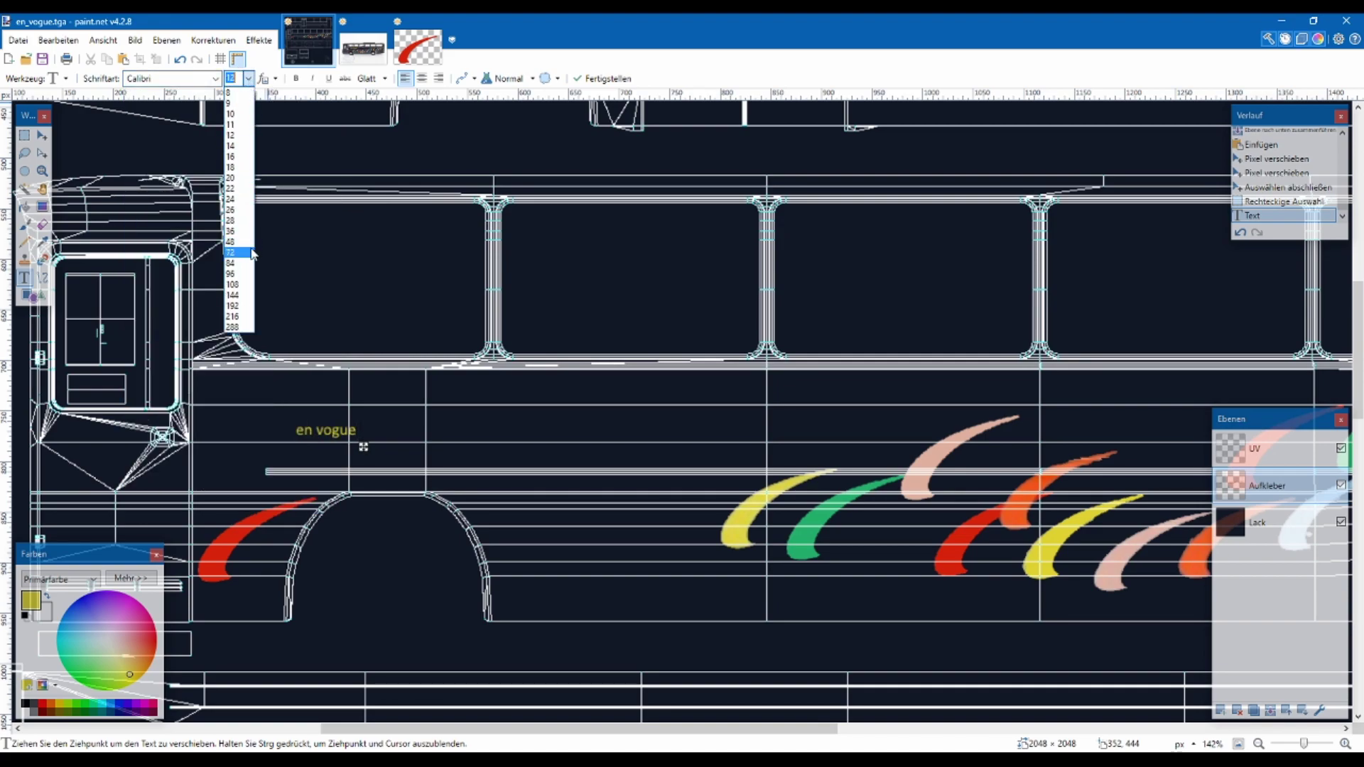
click(242, 241)
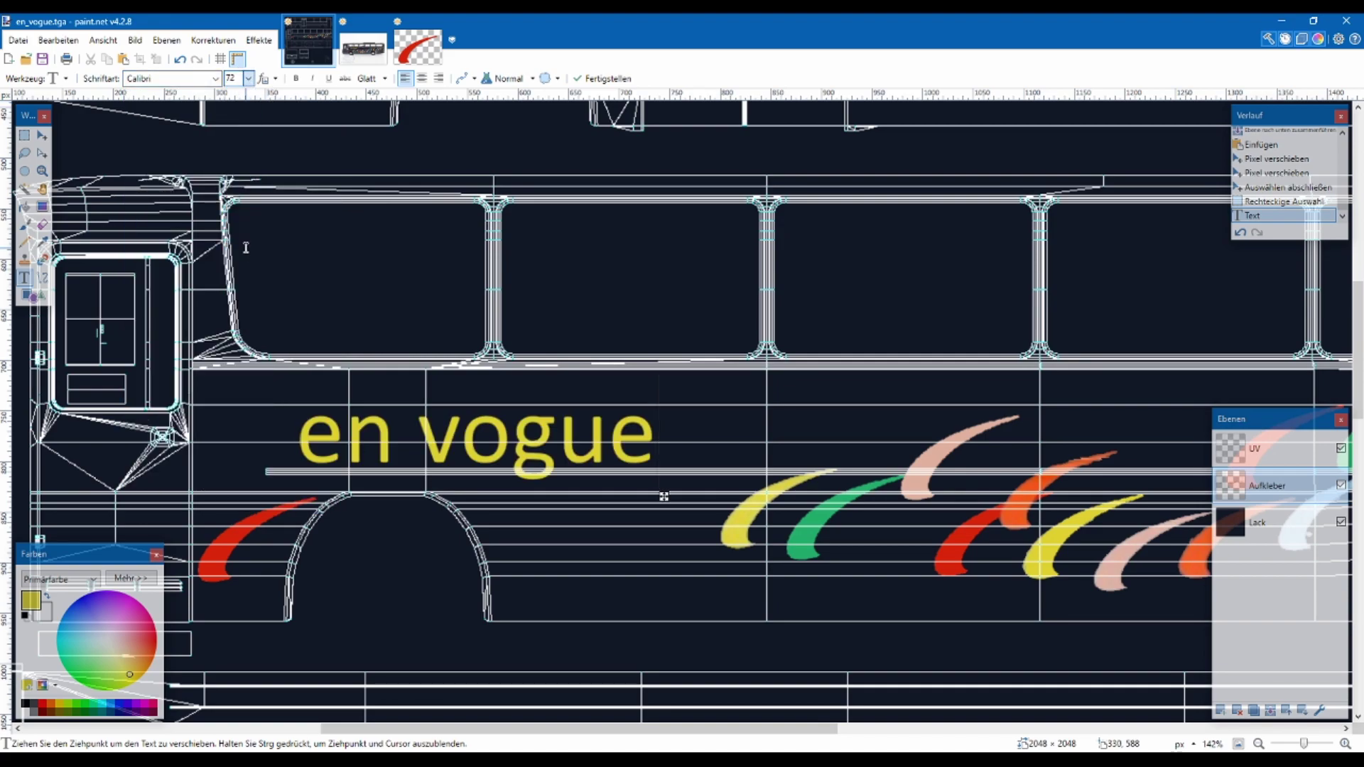
Set the "en vogue" lettering to the Centaur font in bold, checking it against the reference photo
click(216, 79)
scroll(269, 280, up, 1)
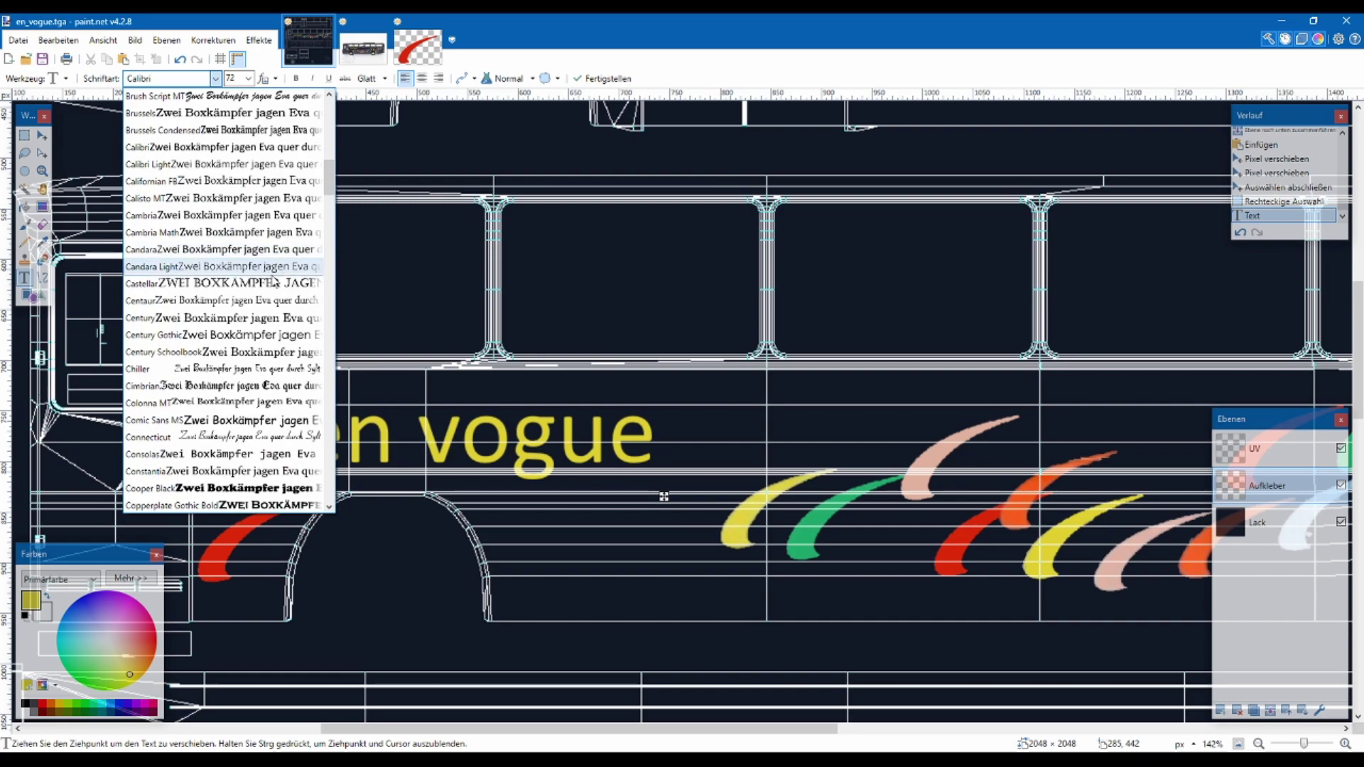
click(284, 300)
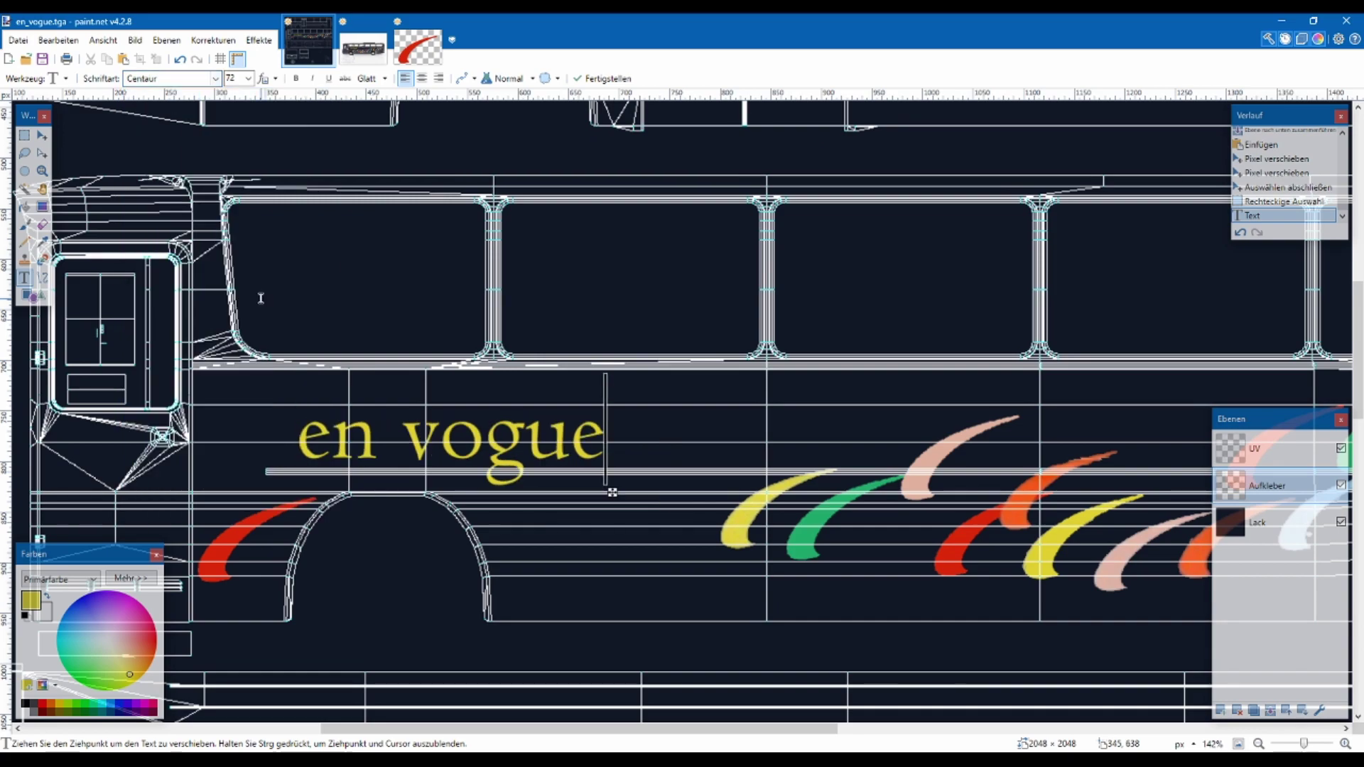
click(364, 49)
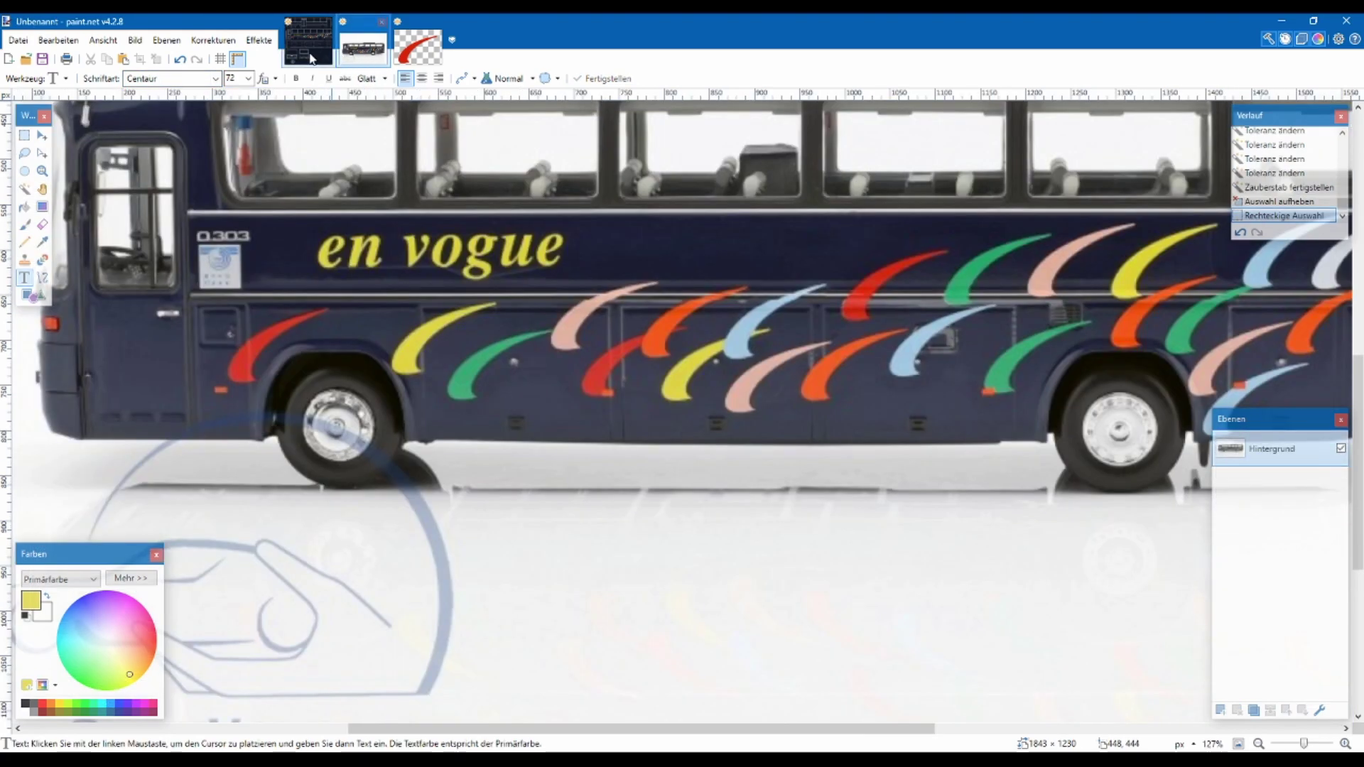
click(311, 58)
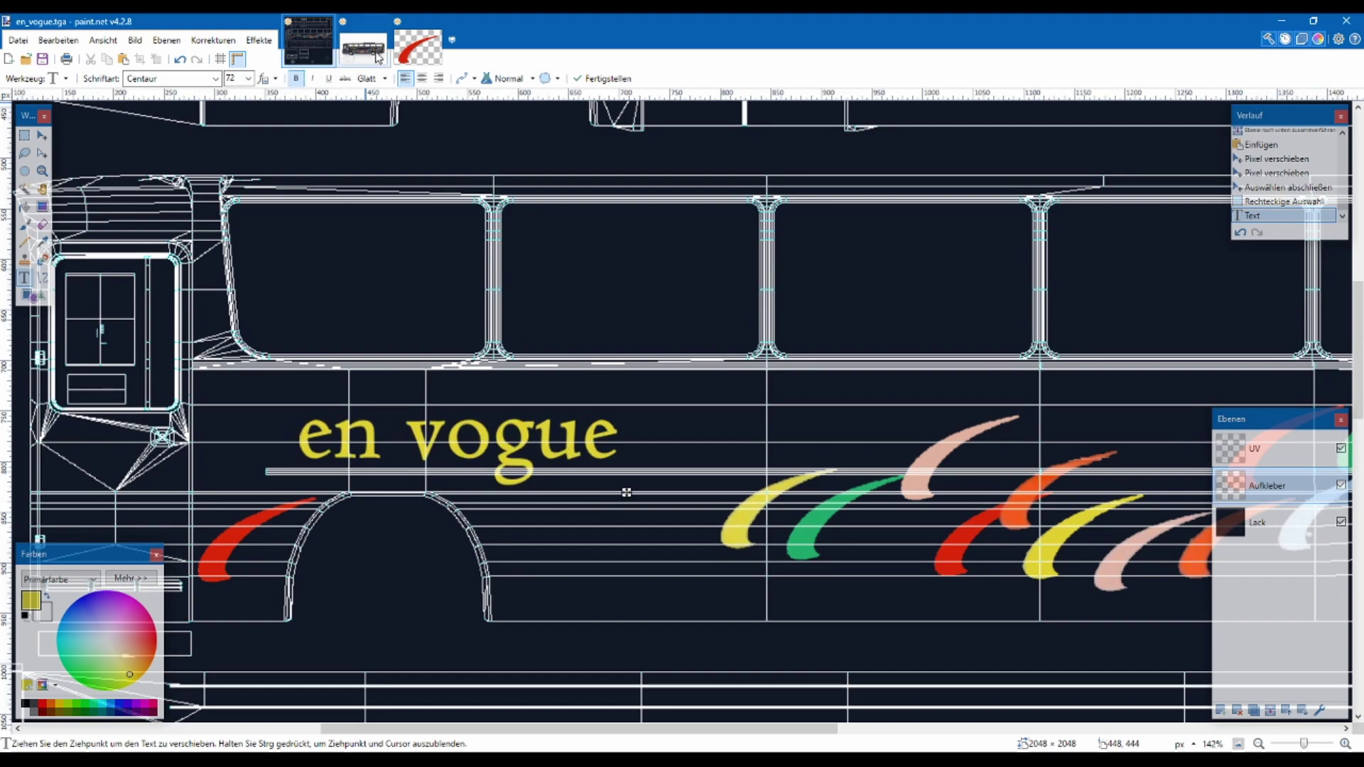
Compare the letter shapes and slant of the "en vogue" text with the lettering in the reference photo
click(379, 57)
click(301, 54)
click(360, 50)
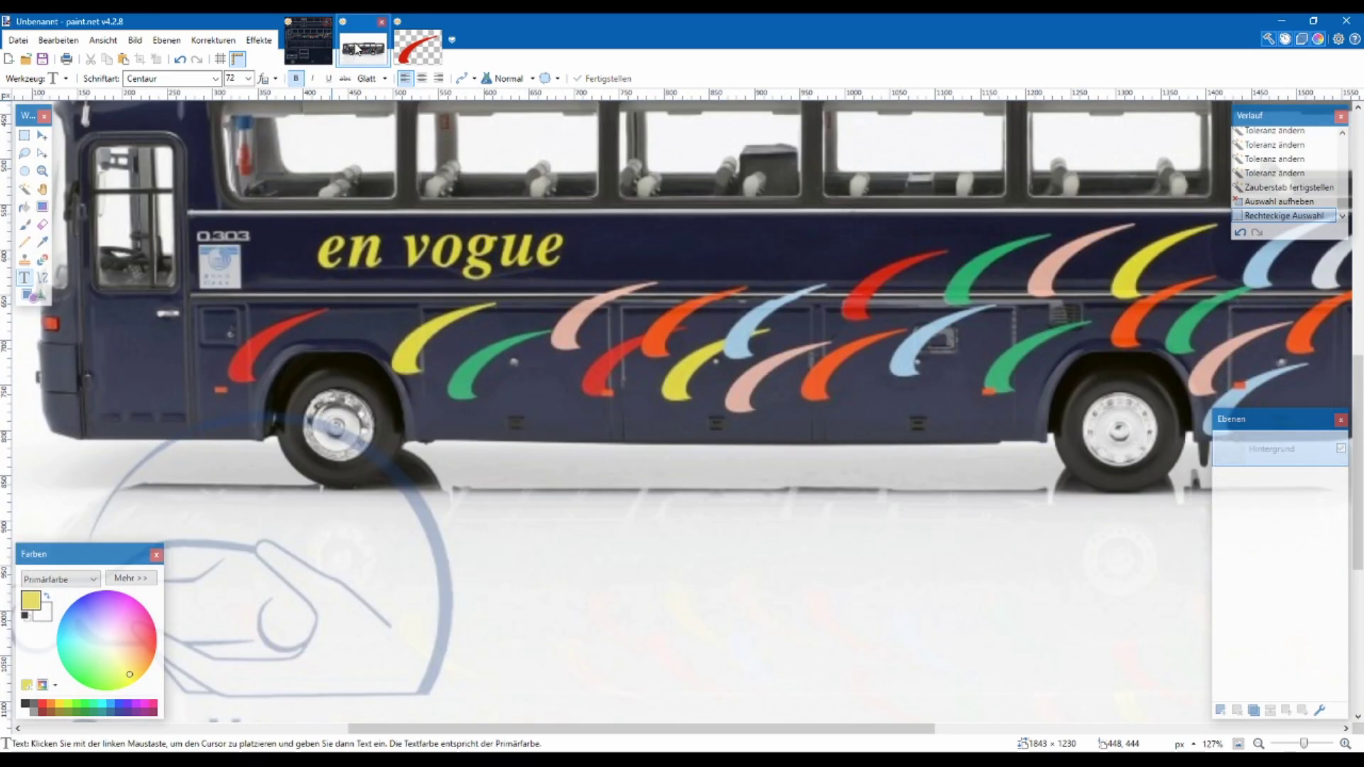
click(311, 47)
click(363, 48)
click(318, 44)
click(348, 47)
click(309, 46)
Try the Century font on the "en vogue" lettering and switch back to Centaur
click(216, 78)
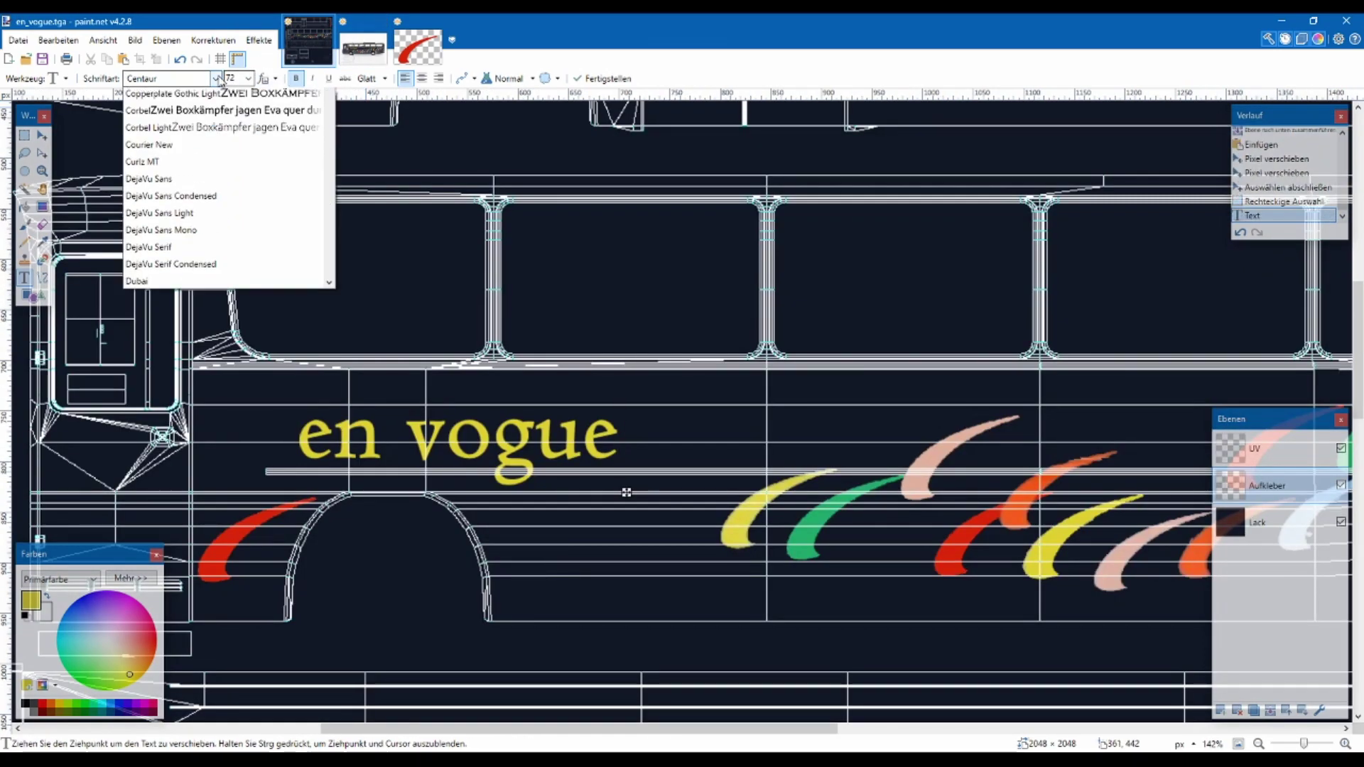
scroll(256, 192, up, 1)
click(241, 164)
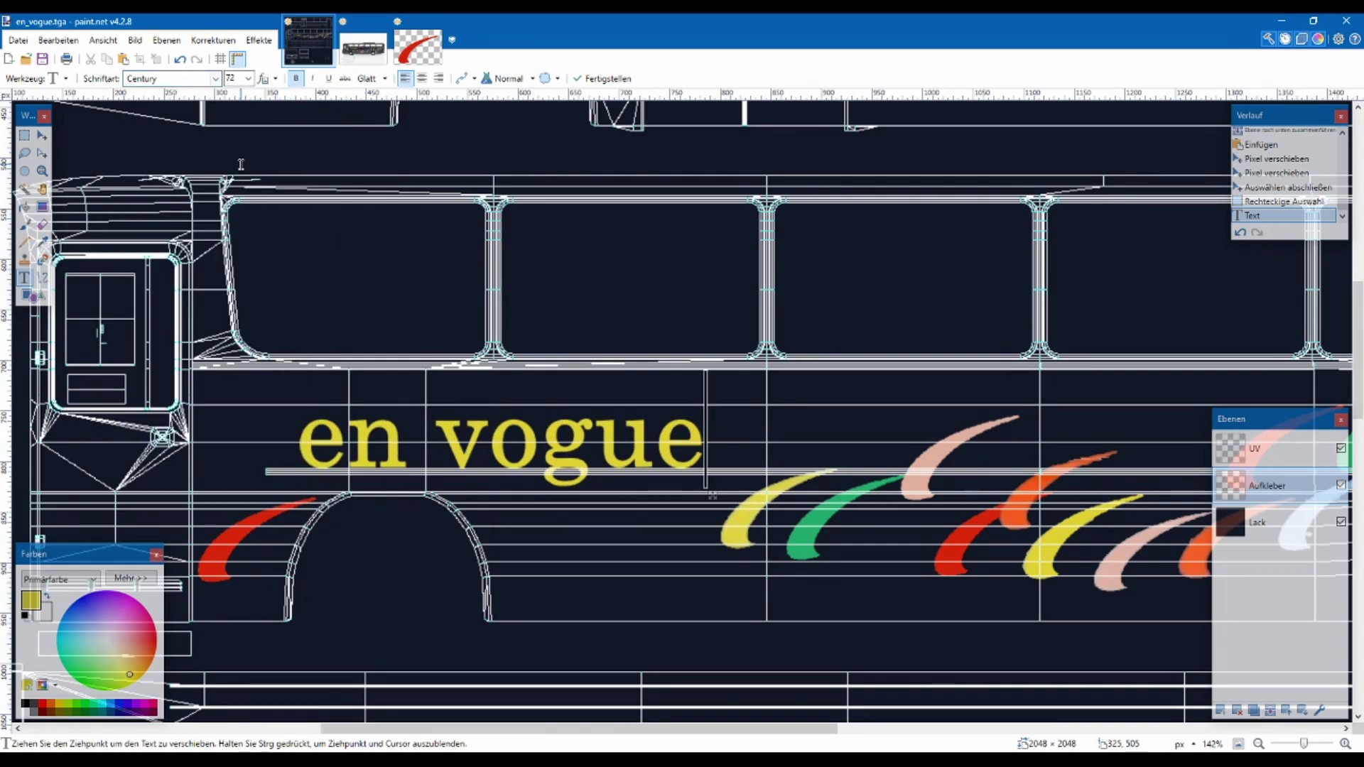
click(216, 78)
scroll(218, 80, up, 2)
click(228, 182)
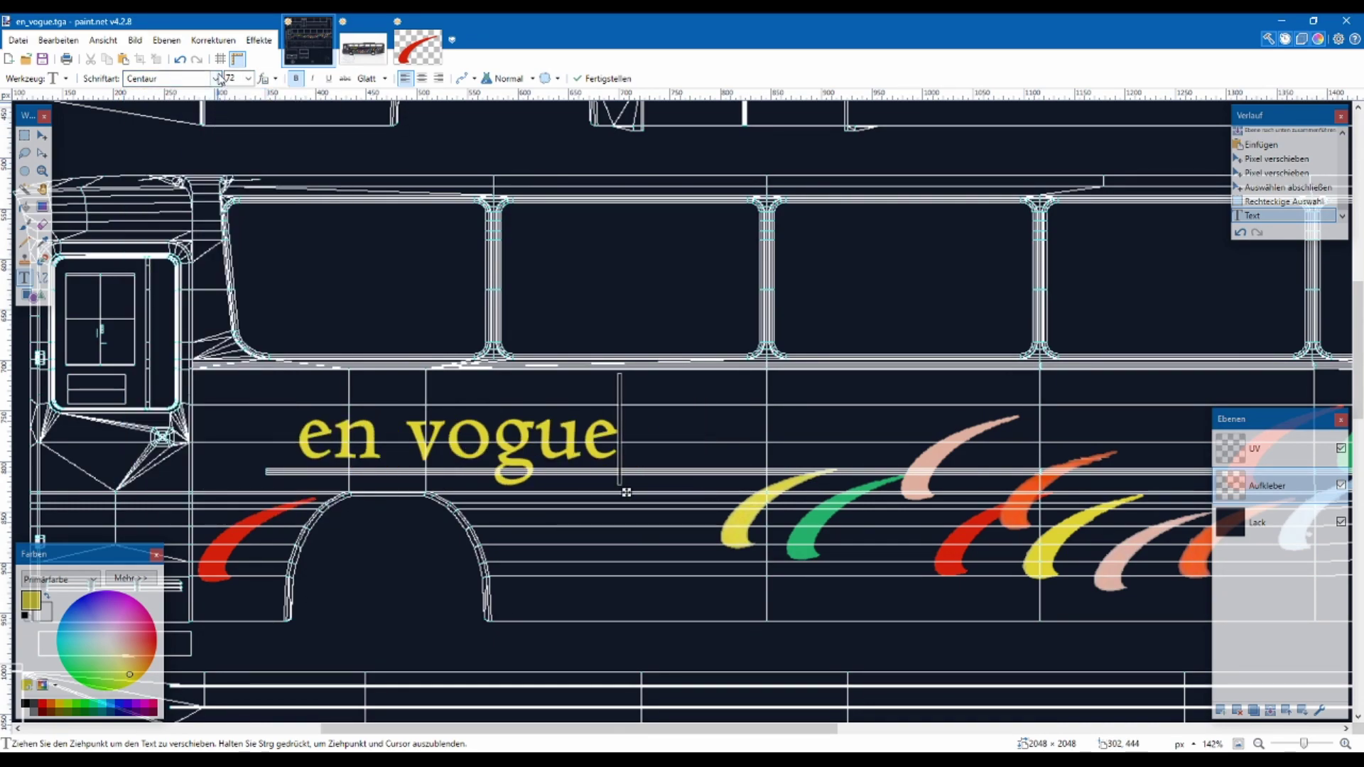
Try the Bodoni MT font on the "en vogue" lettering
click(220, 78)
scroll(261, 208, up, 2)
scroll(261, 209, up, 5)
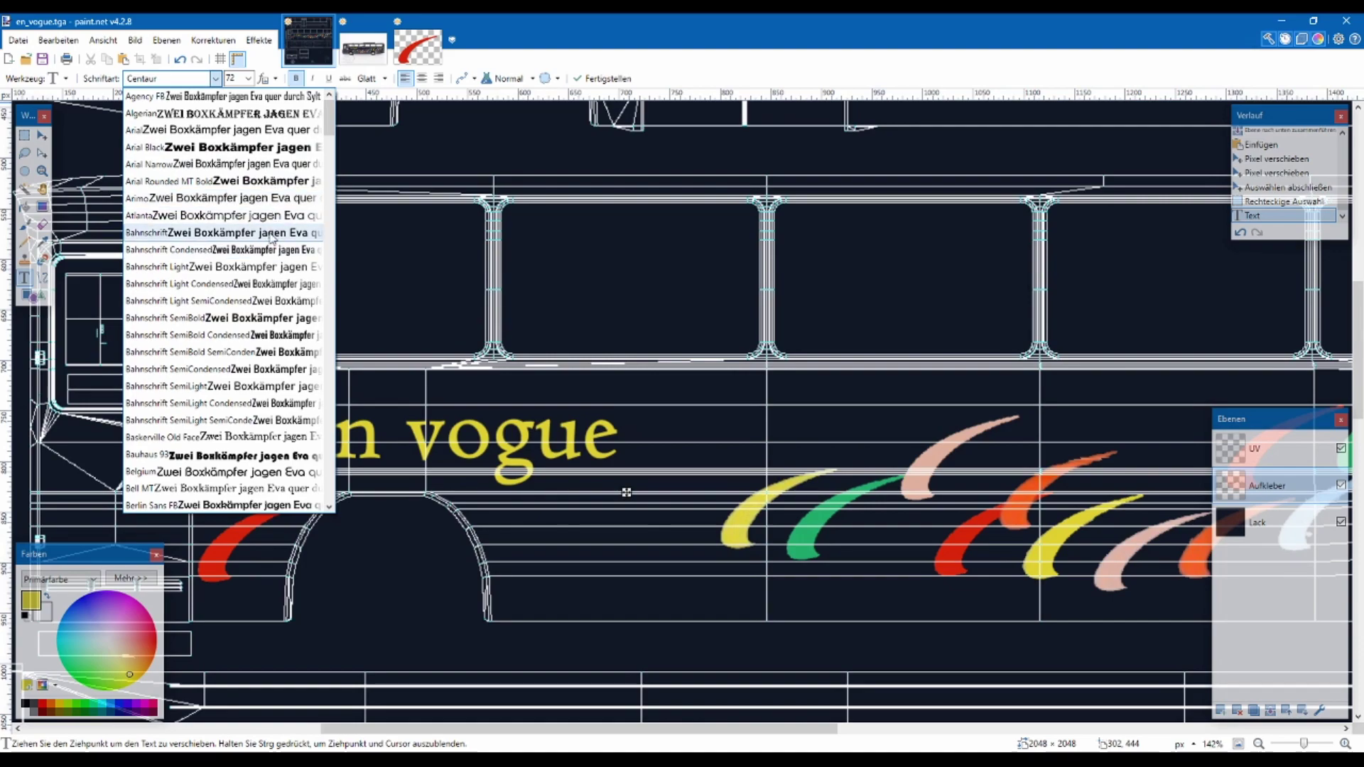
scroll(275, 221, down, 3)
scroll(272, 238, down, 3)
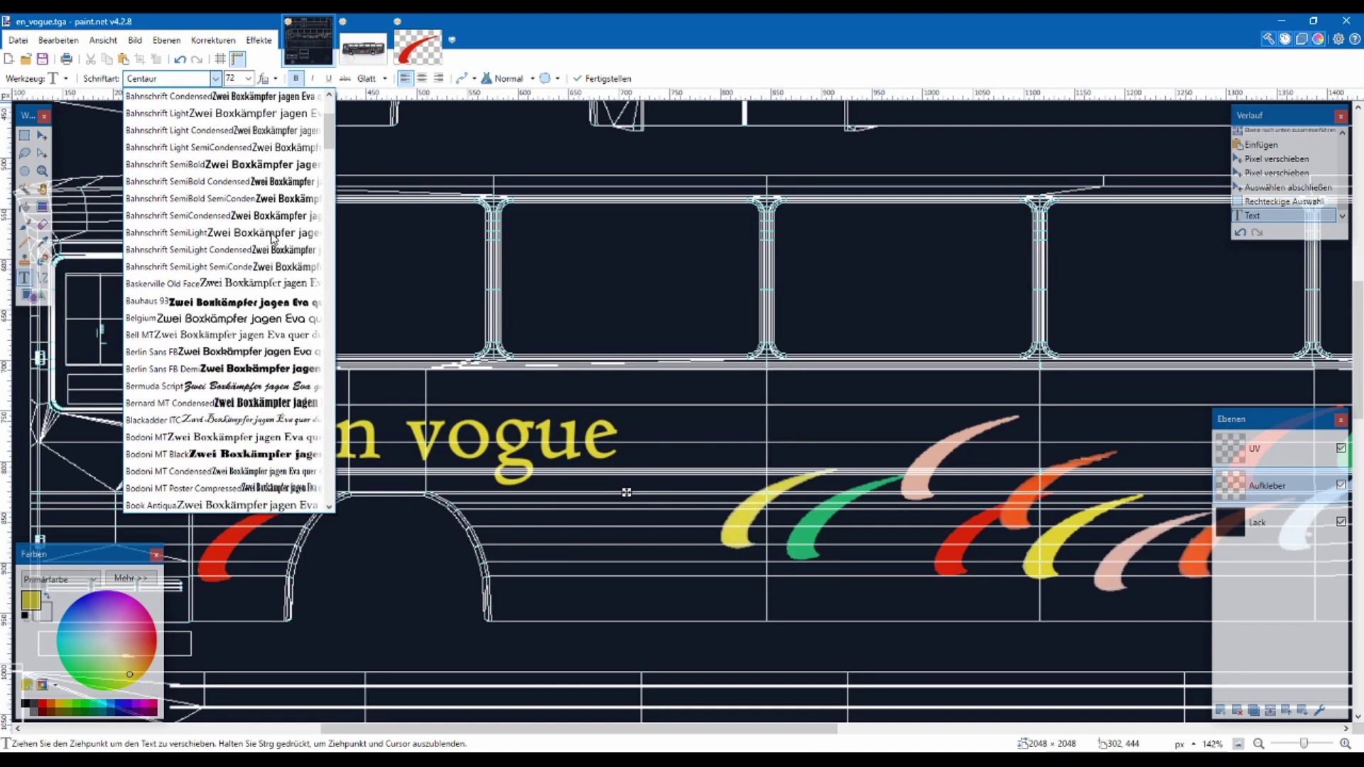
scroll(277, 270, down, 1)
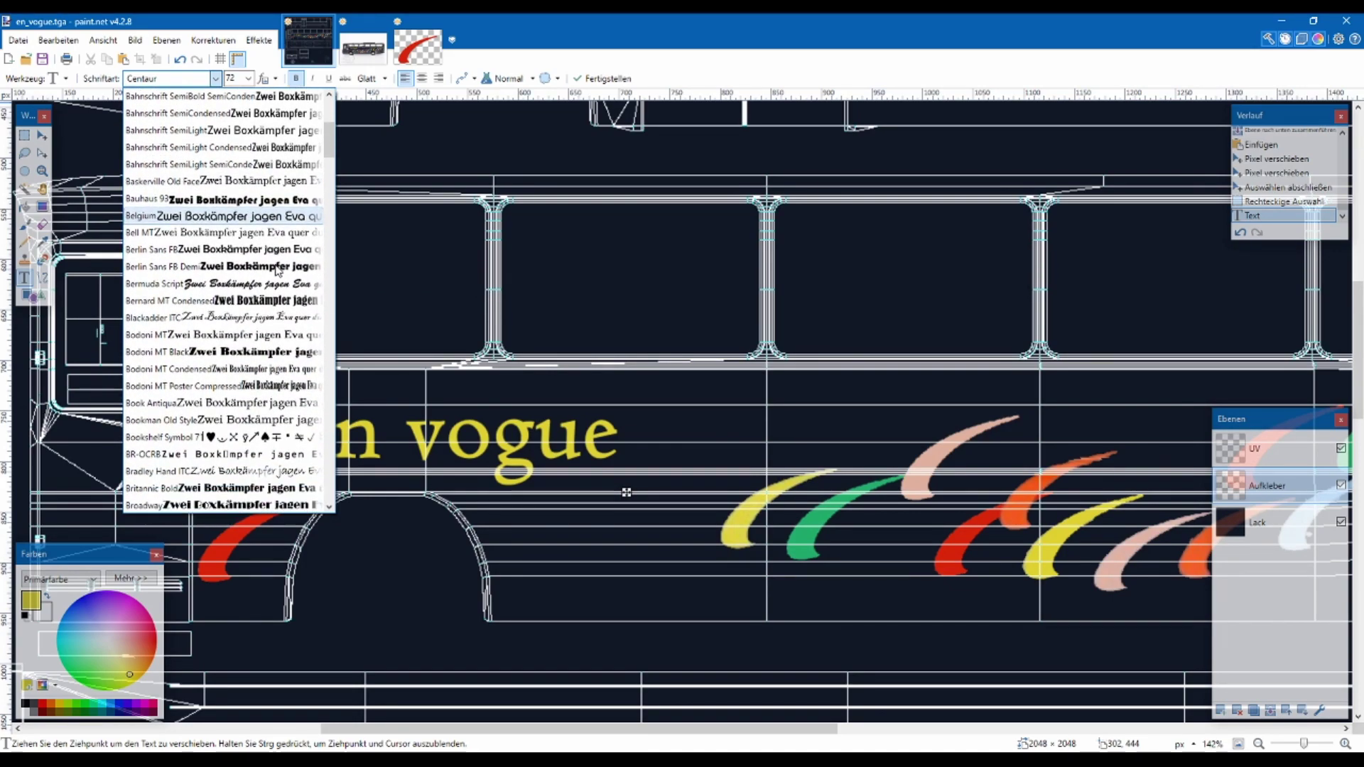
scroll(276, 267, down, 1)
scroll(270, 249, down, 1)
click(266, 238)
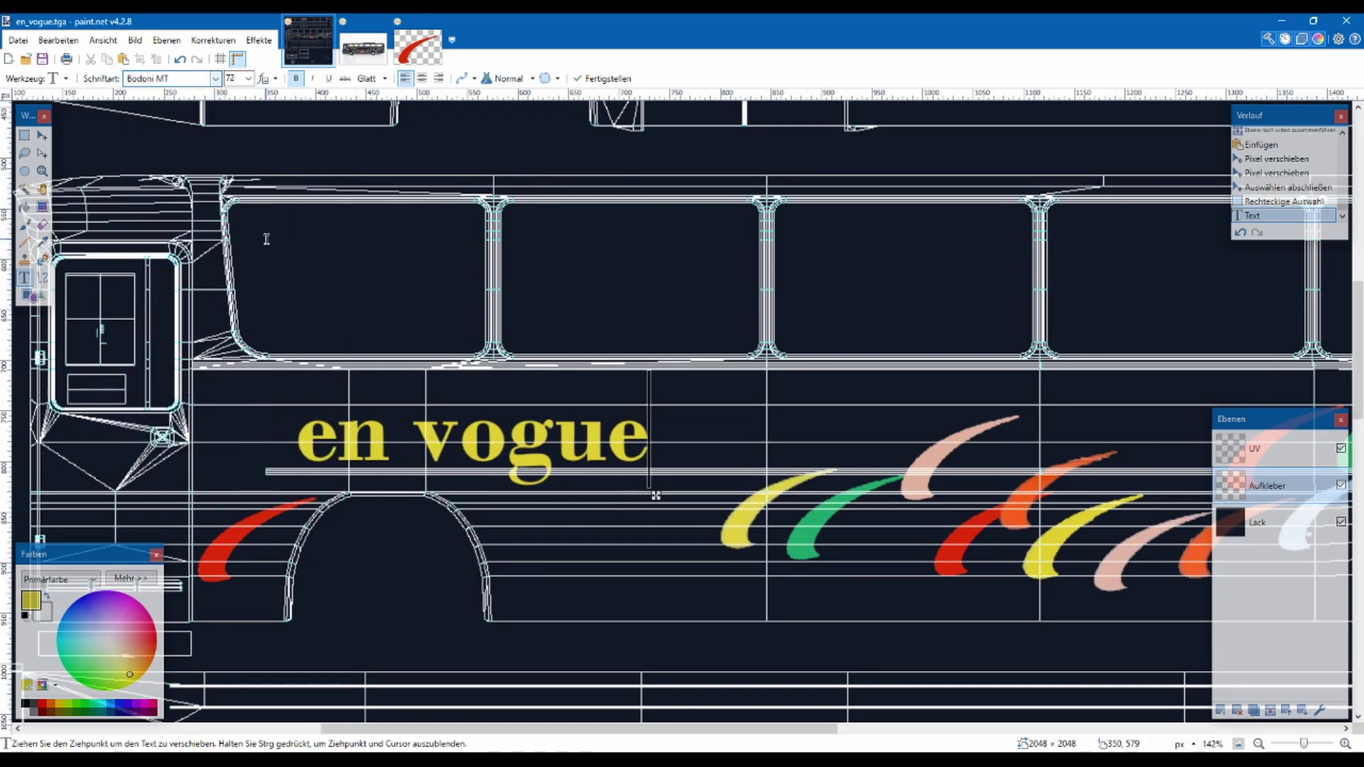
Try the Brush Script MT font on the "en vogue" lettering
click(211, 78)
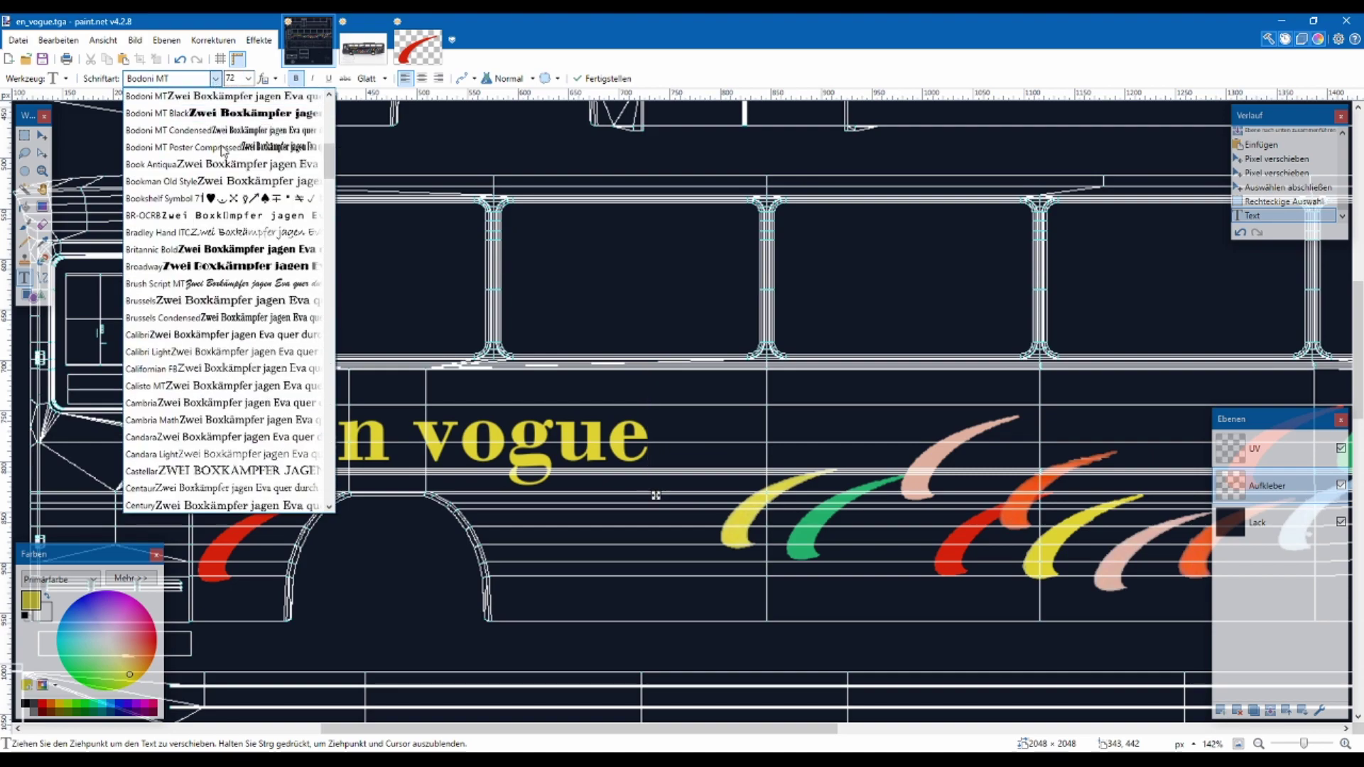
scroll(276, 207, down, 1)
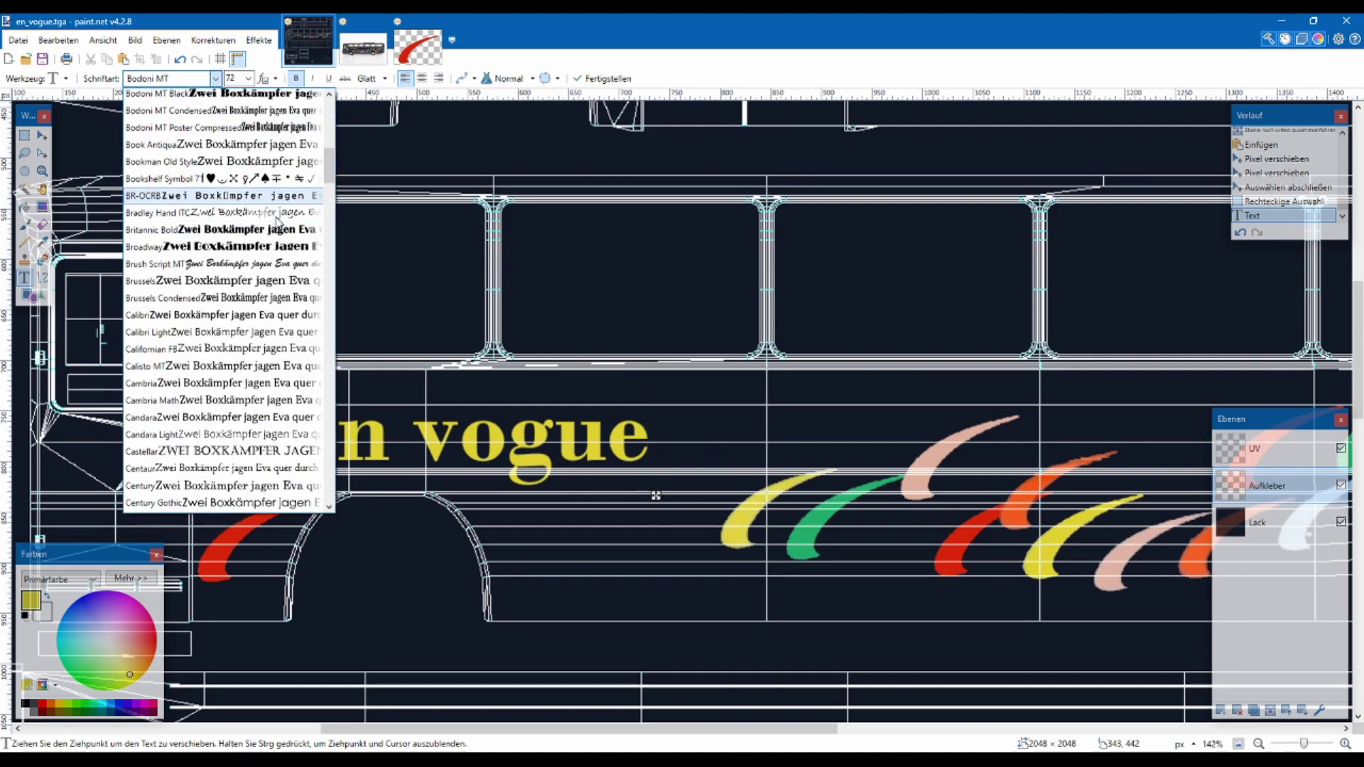
click(274, 231)
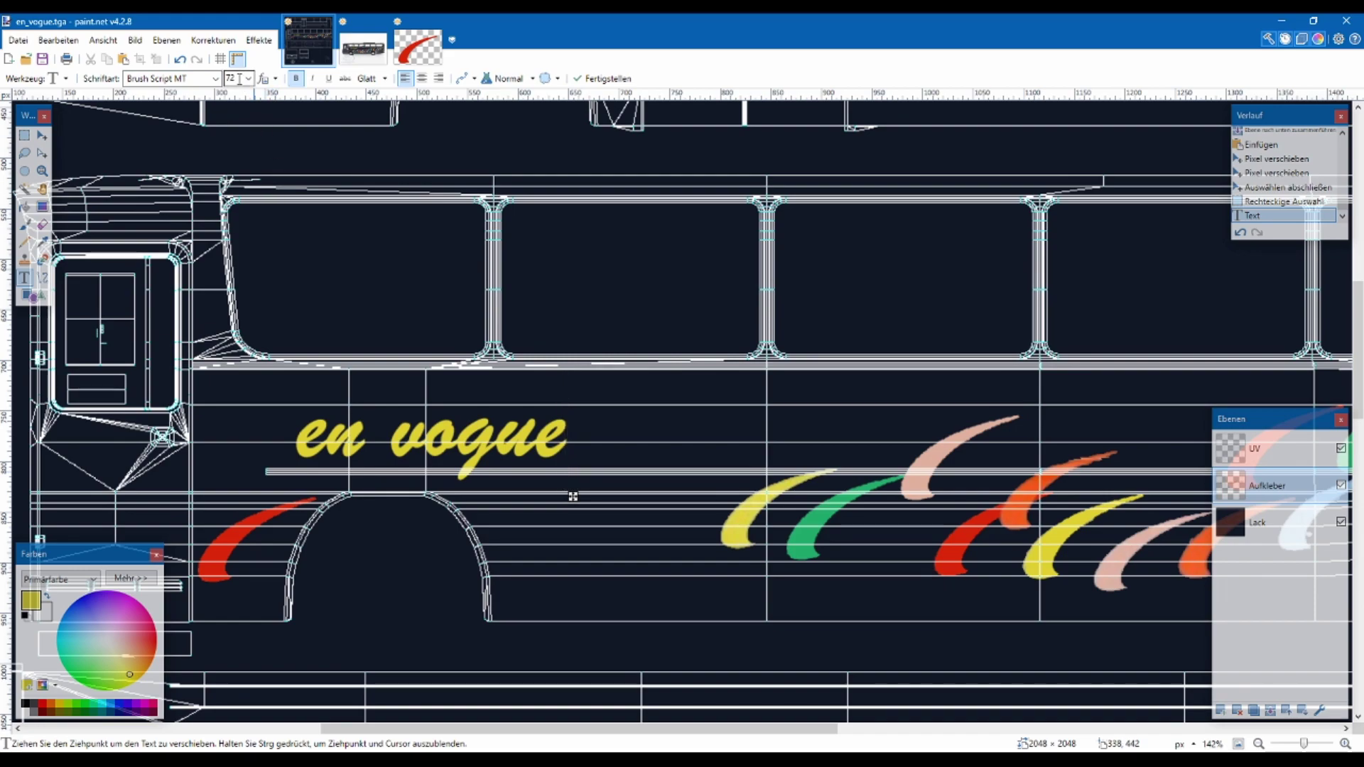
Switch the "en vogue" lettering back to Centaur and compare it with the lettering on the bus in the browser's reference photo
click(216, 79)
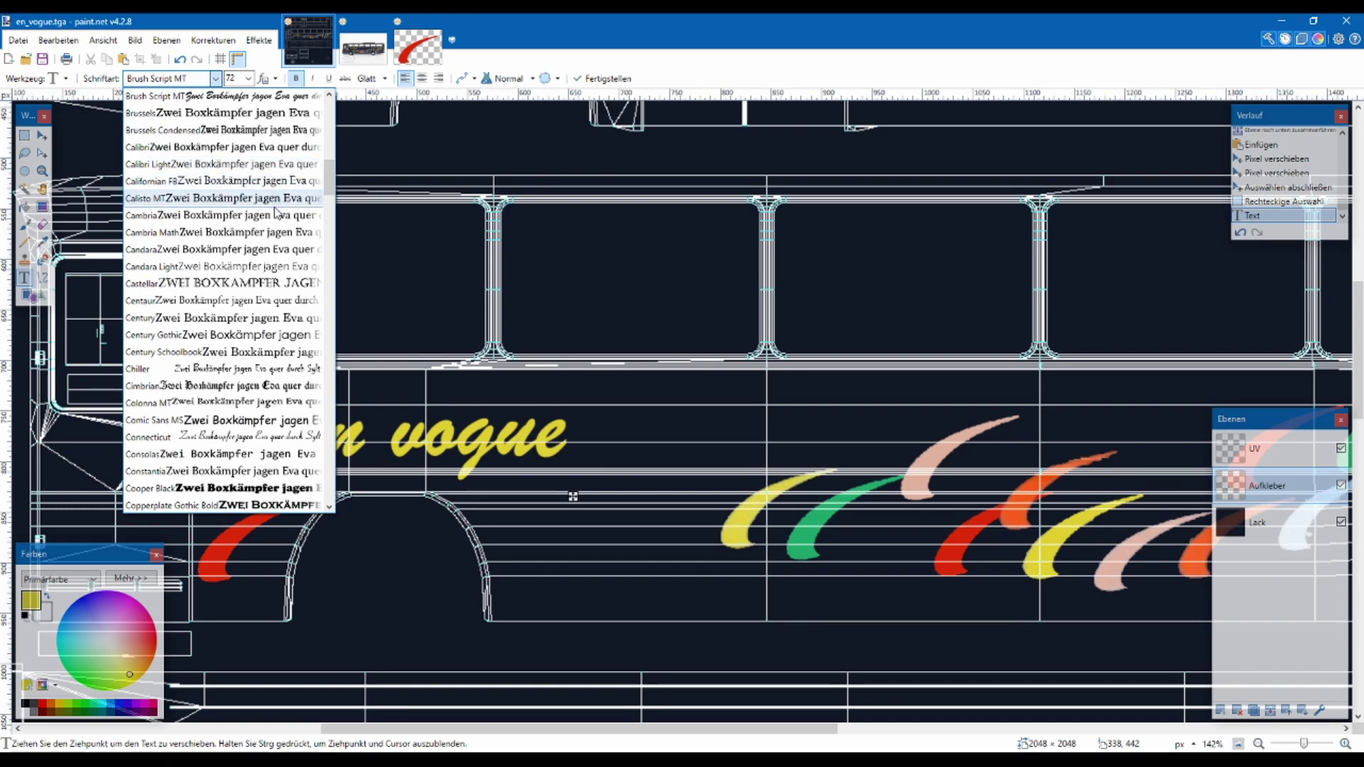
scroll(279, 245, down, 1)
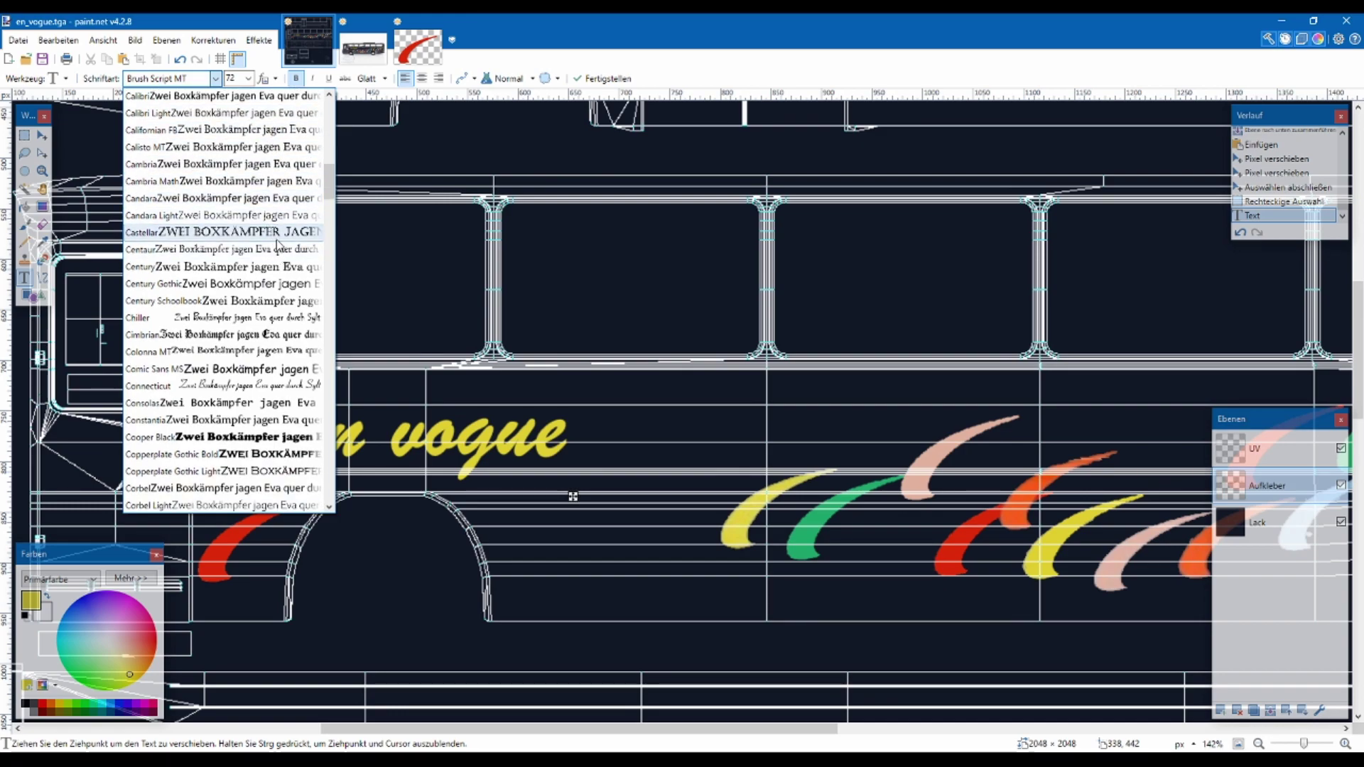
click(298, 250)
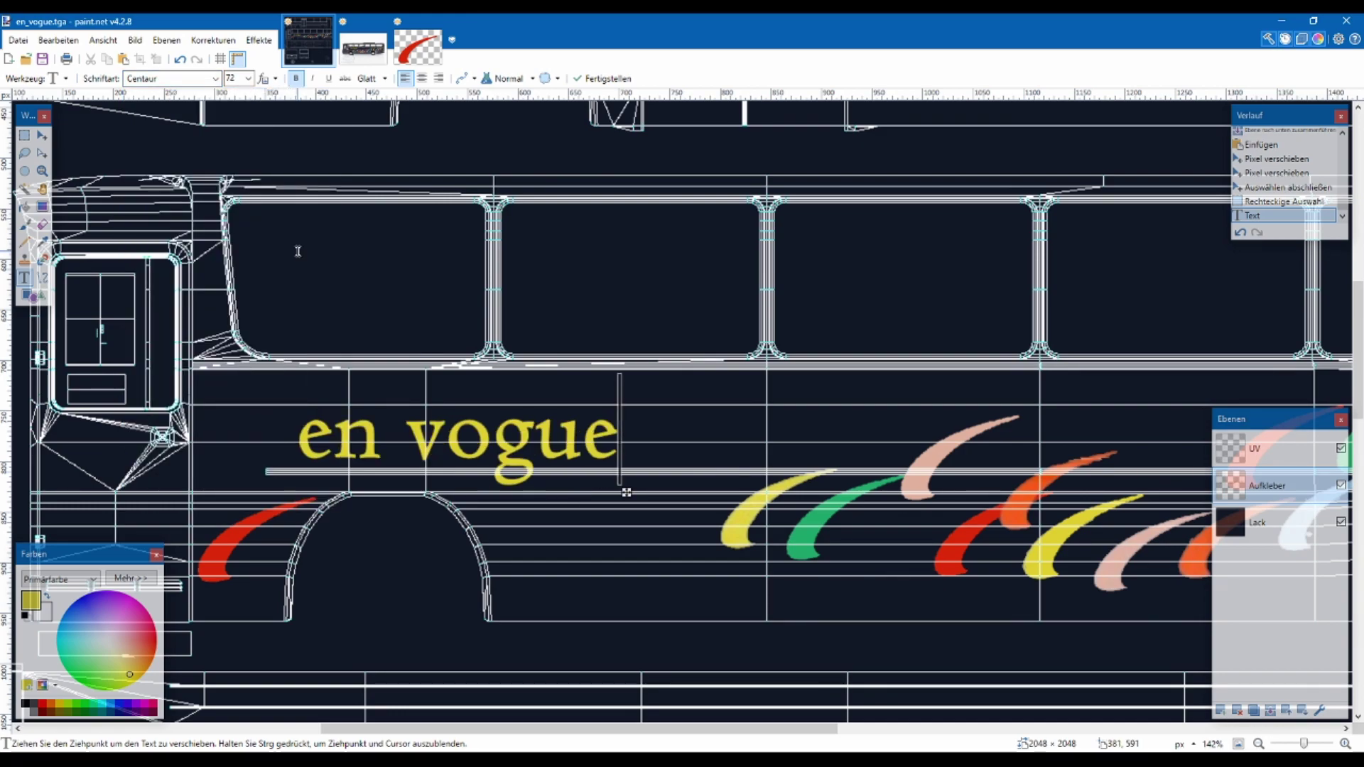
key(alt+Tab)
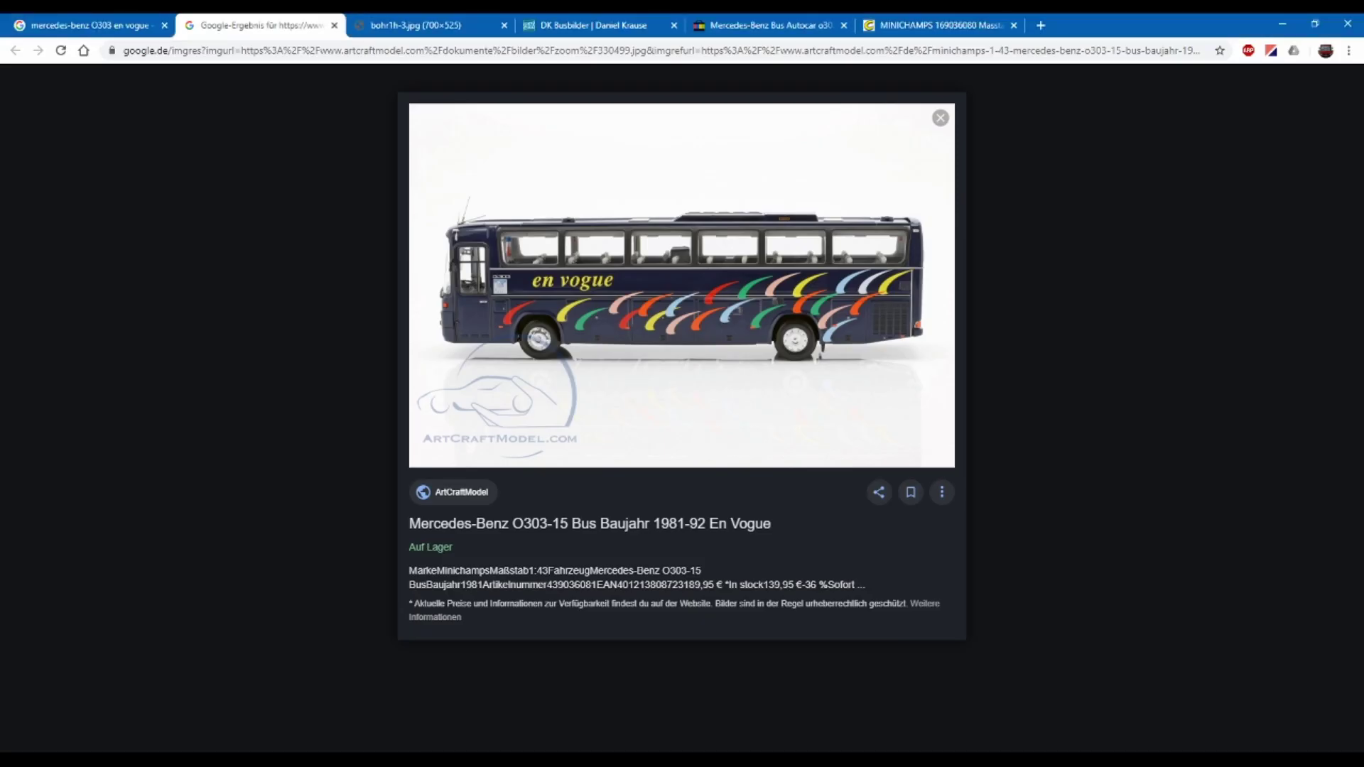
key(alt+Tab)
Try the Century Schoolbook font on the "en vogue" lettering and return to Centaur
click(216, 79)
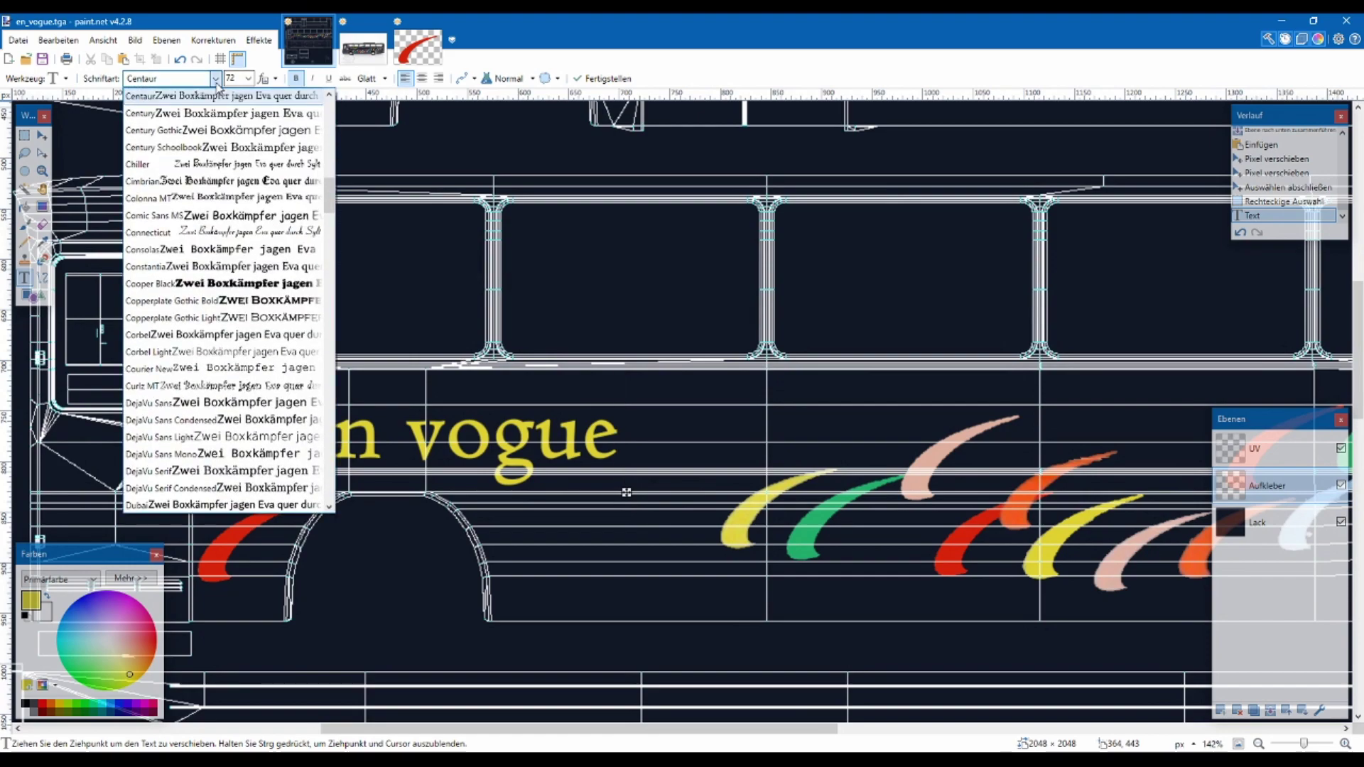
click(261, 142)
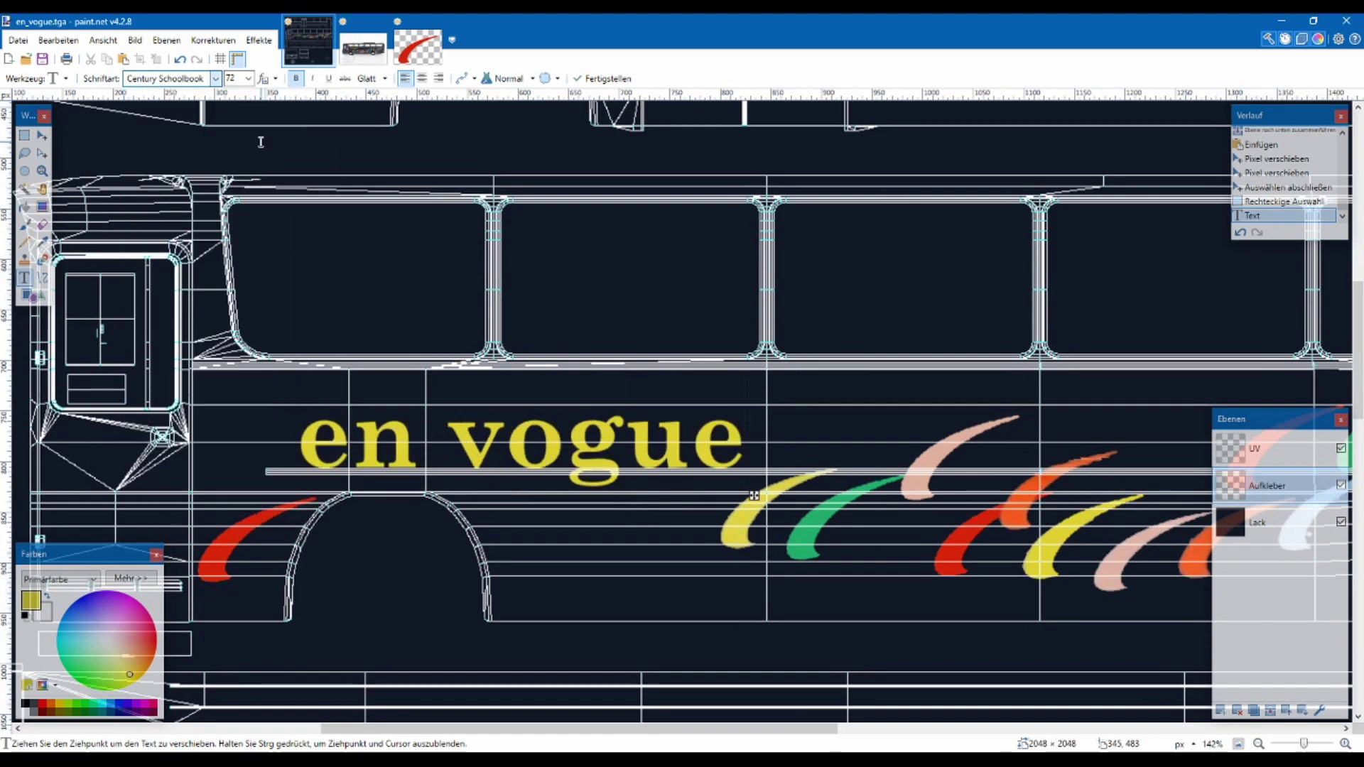
click(215, 79)
scroll(224, 131, up, 1)
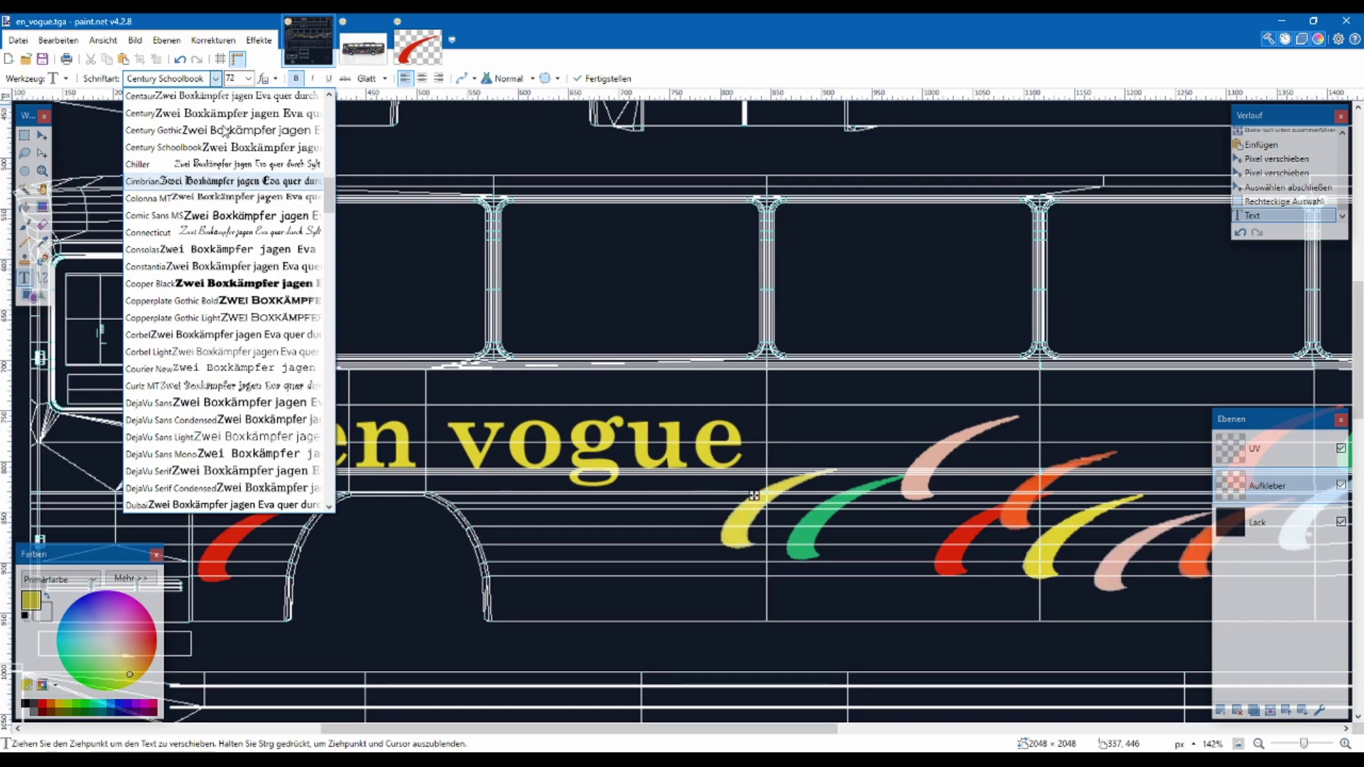
scroll(262, 274, up, 1)
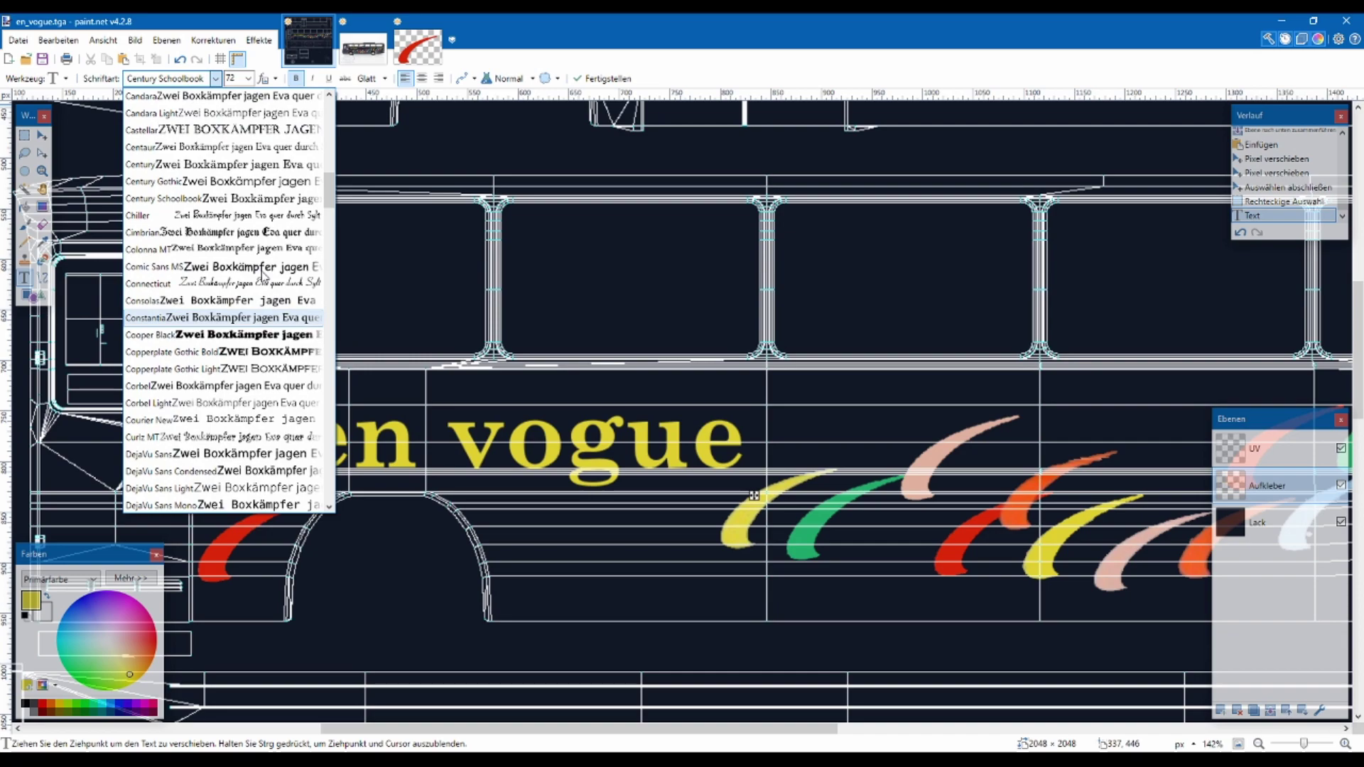
click(231, 148)
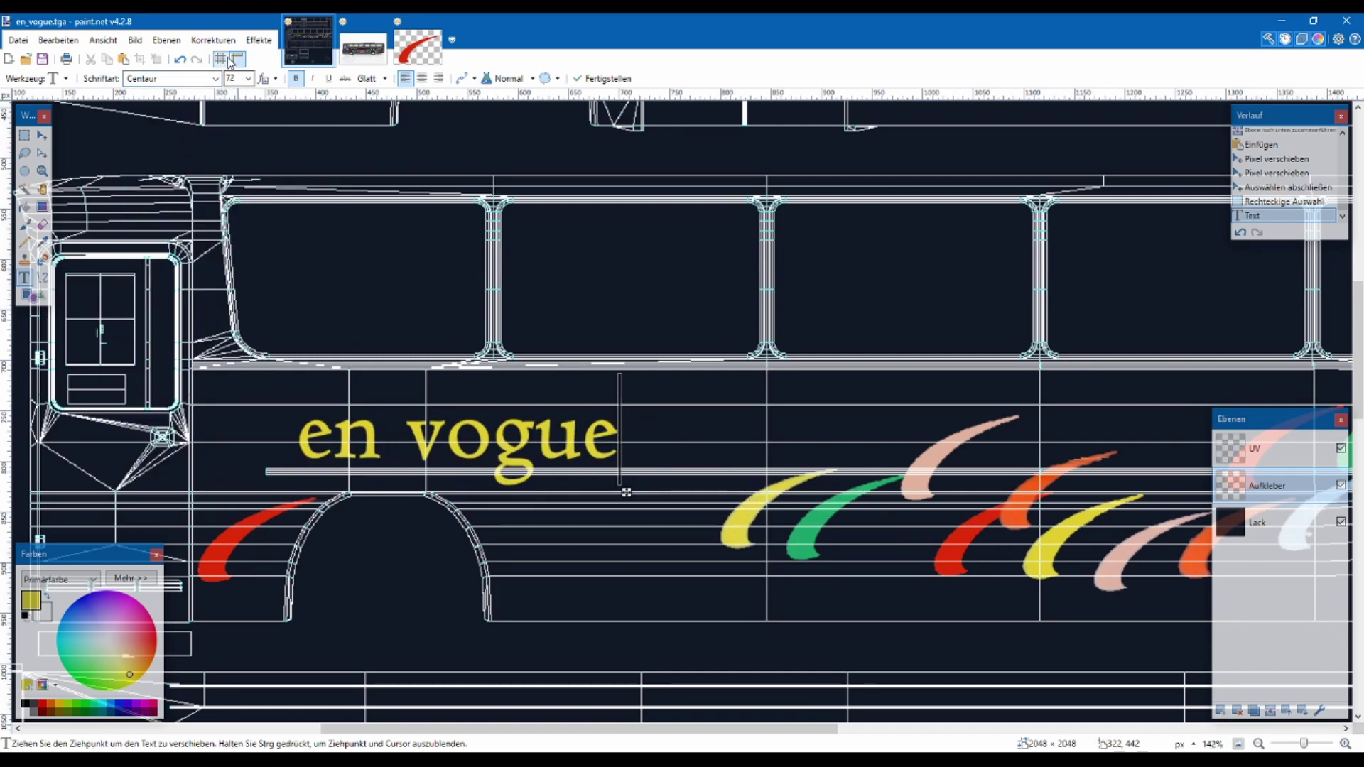
Try the Connecticut font on the "en vogue" lettering and check it against the reference photo in the browser
click(217, 78)
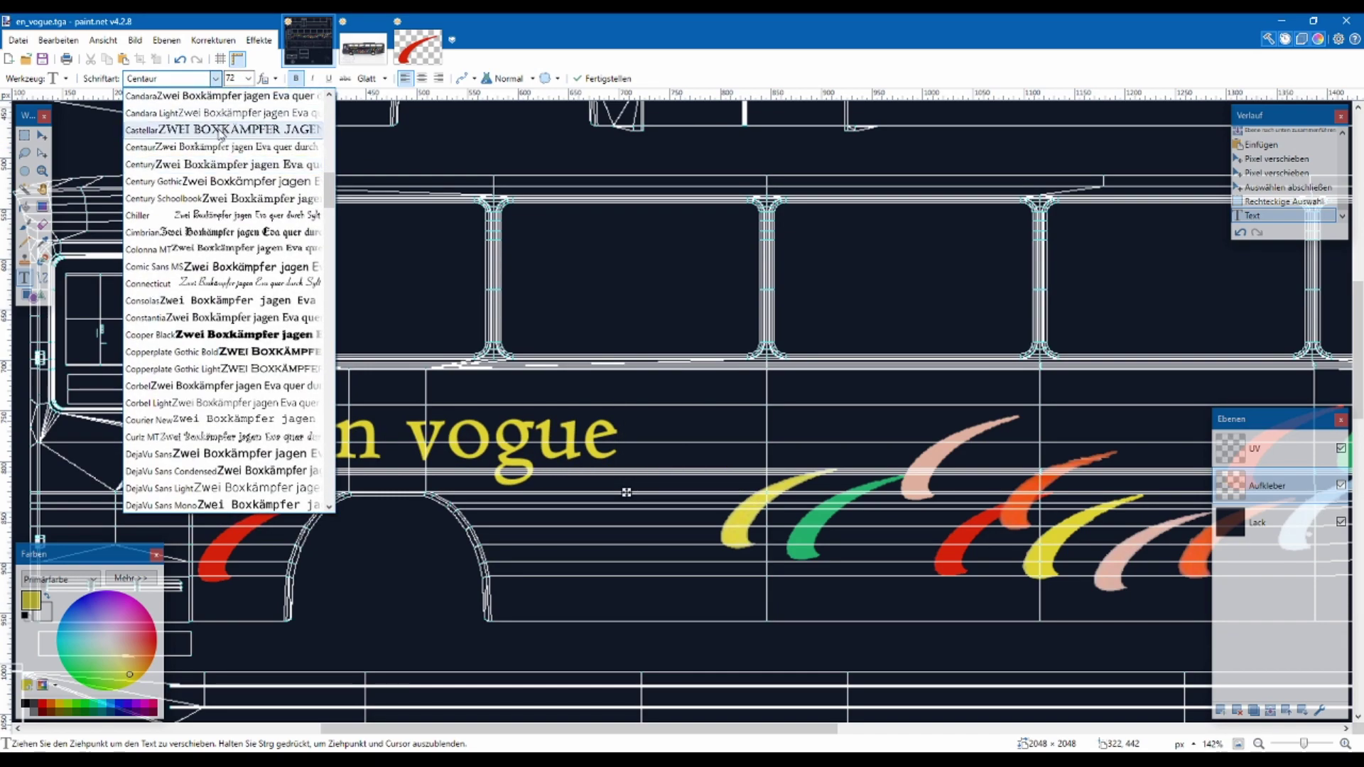
scroll(217, 128, up, 1)
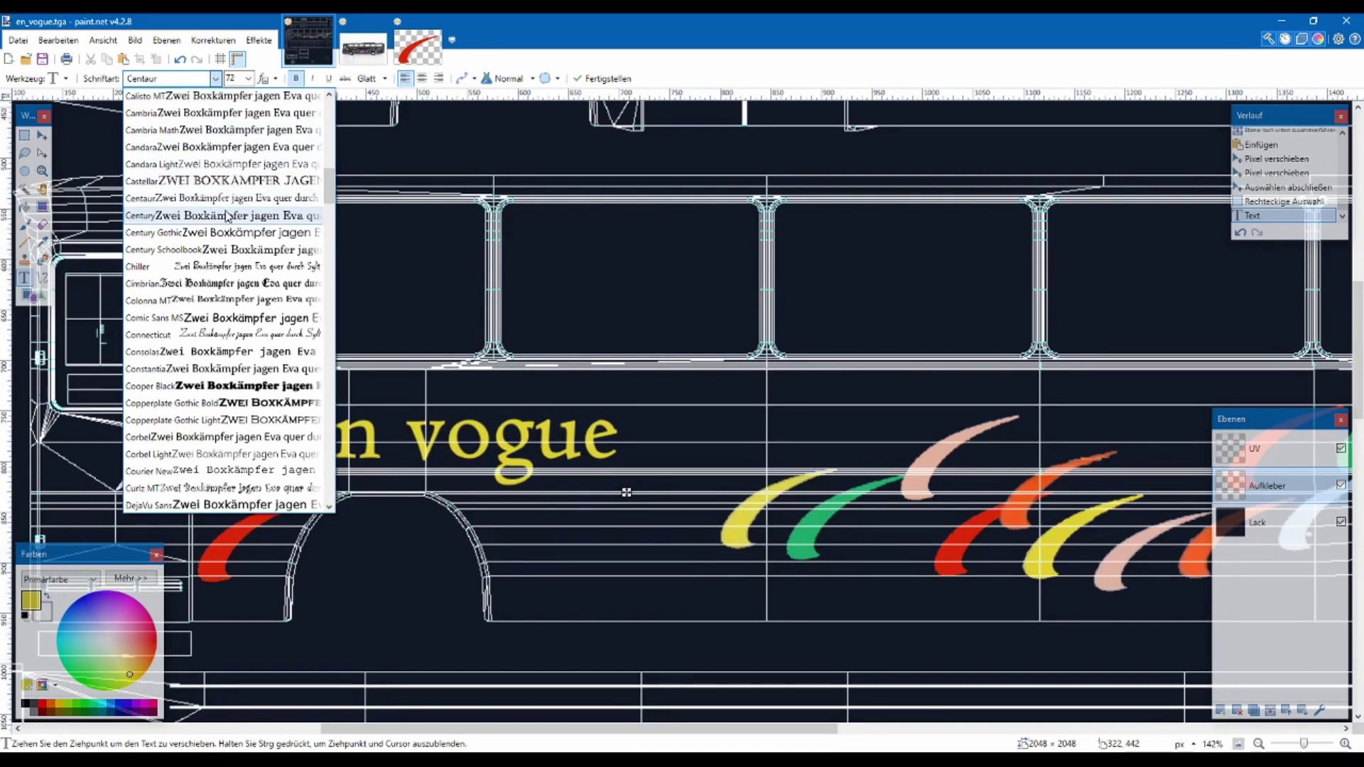
scroll(226, 215, down, 2)
click(275, 236)
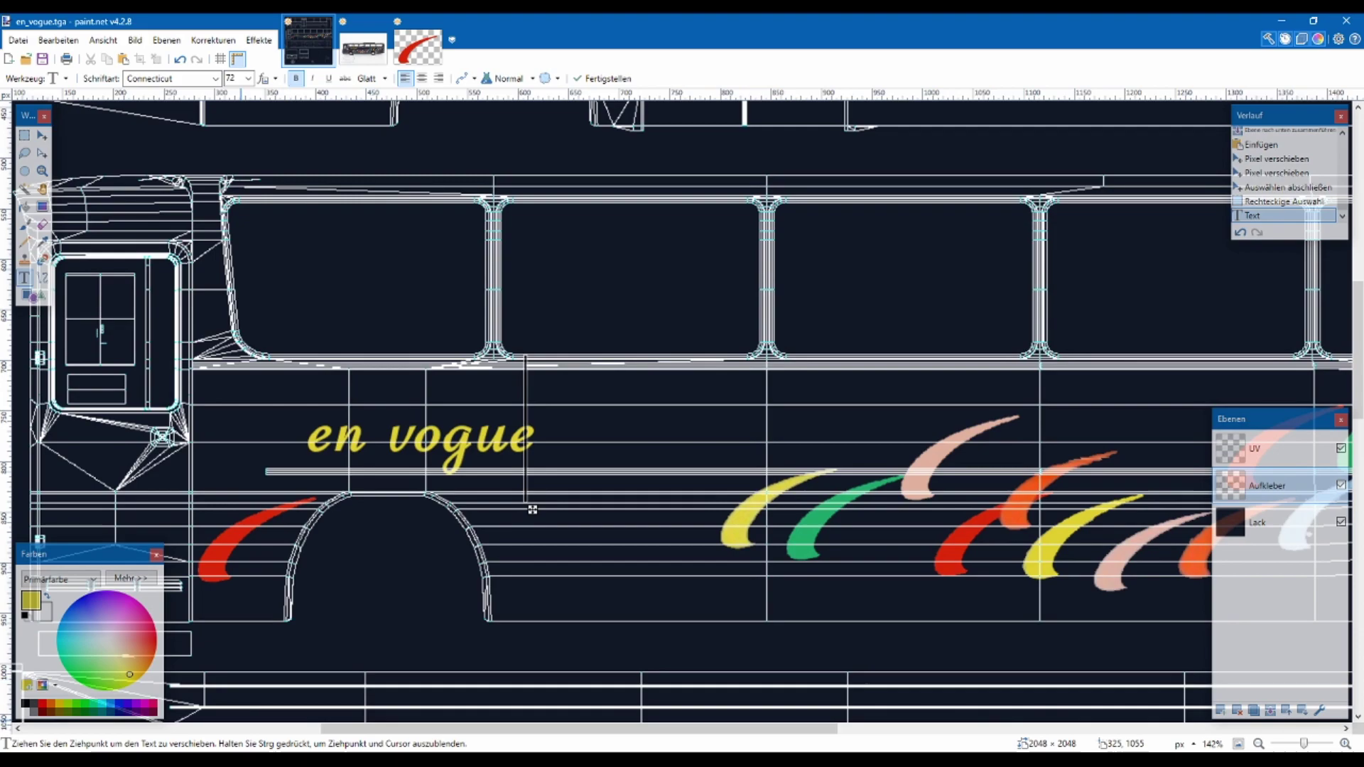
key(alt+Tab)
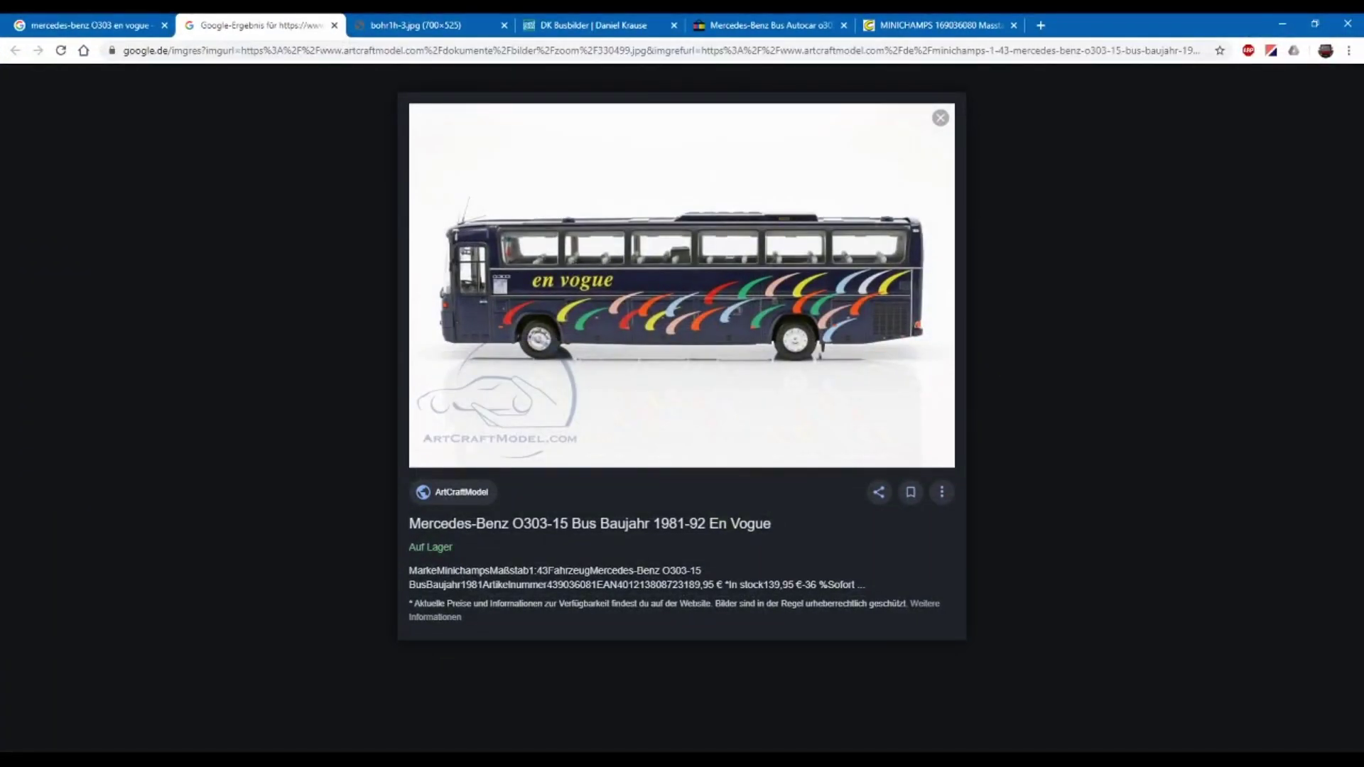
key(alt+Tab)
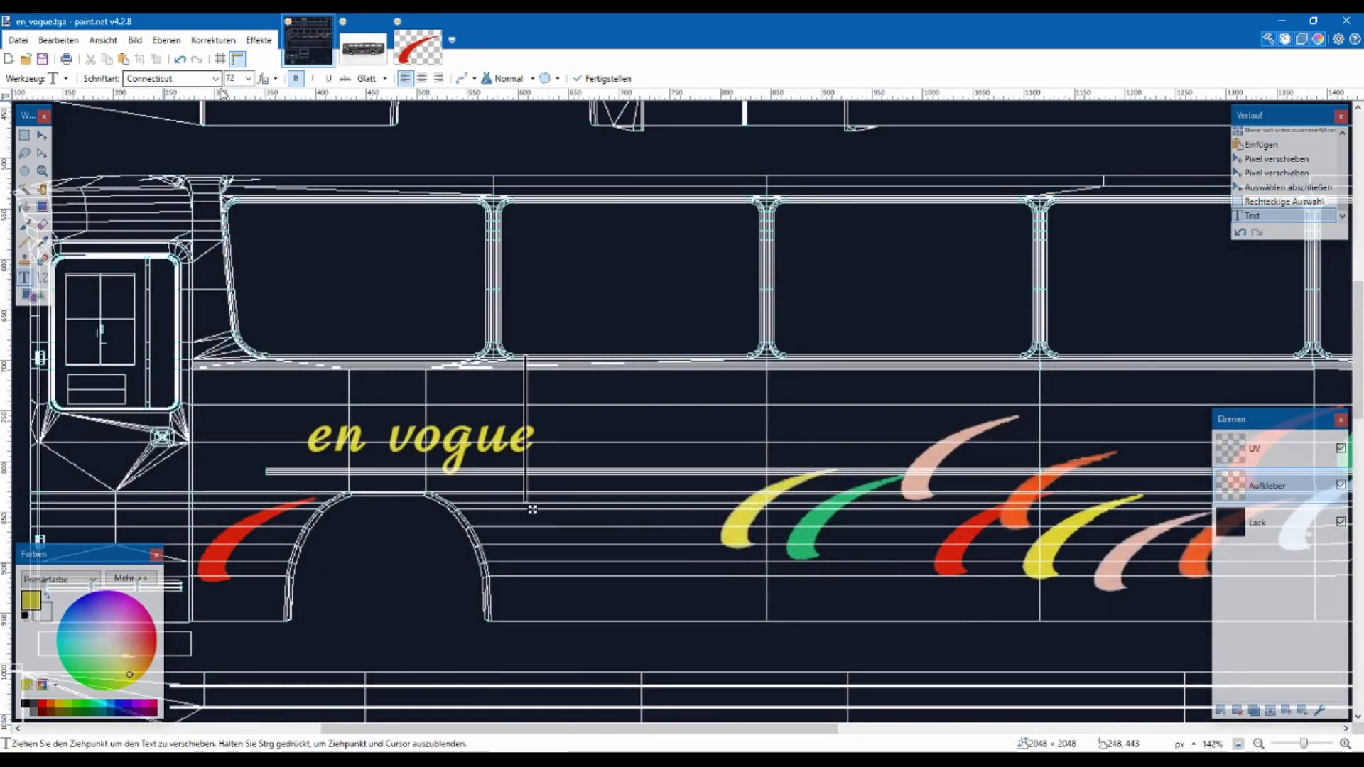
Try the Constantia and Footlight MT Light fonts on the "en vogue" lettering
click(215, 78)
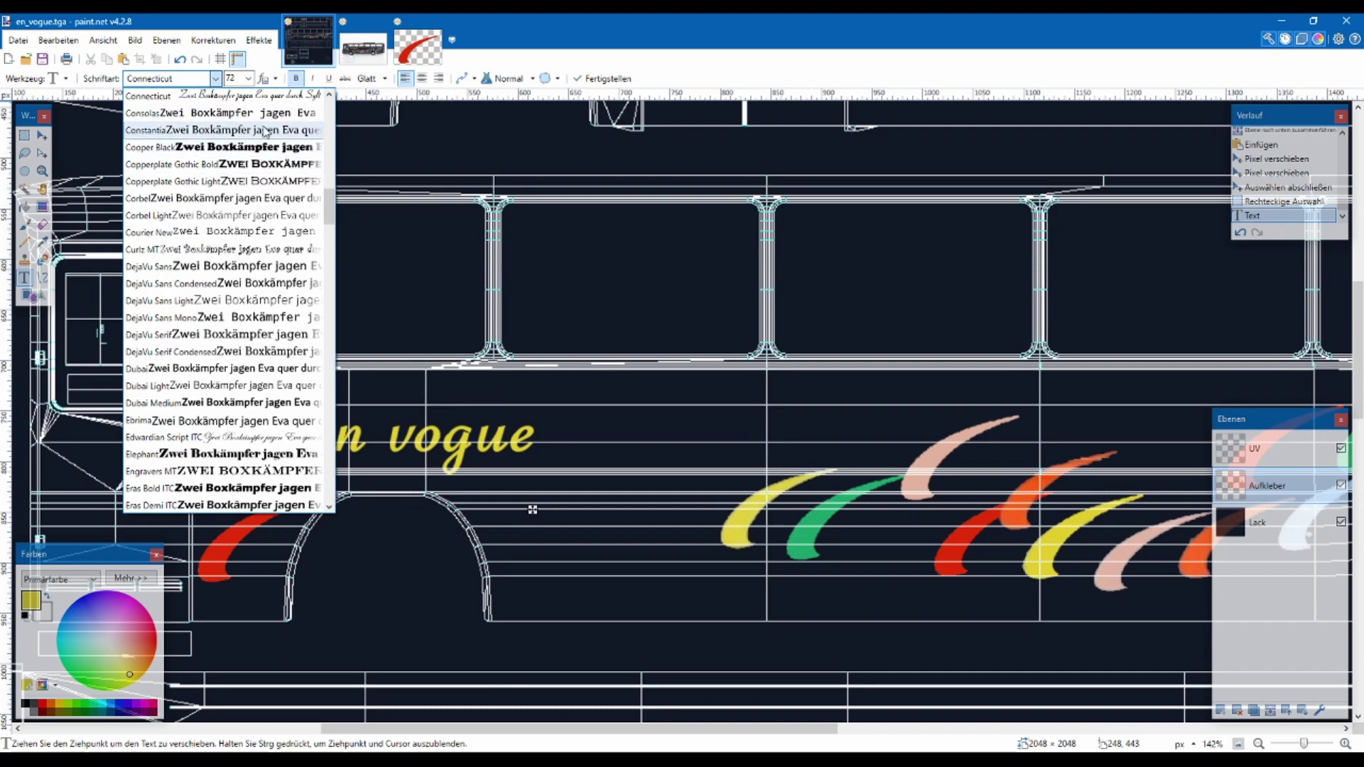
click(262, 128)
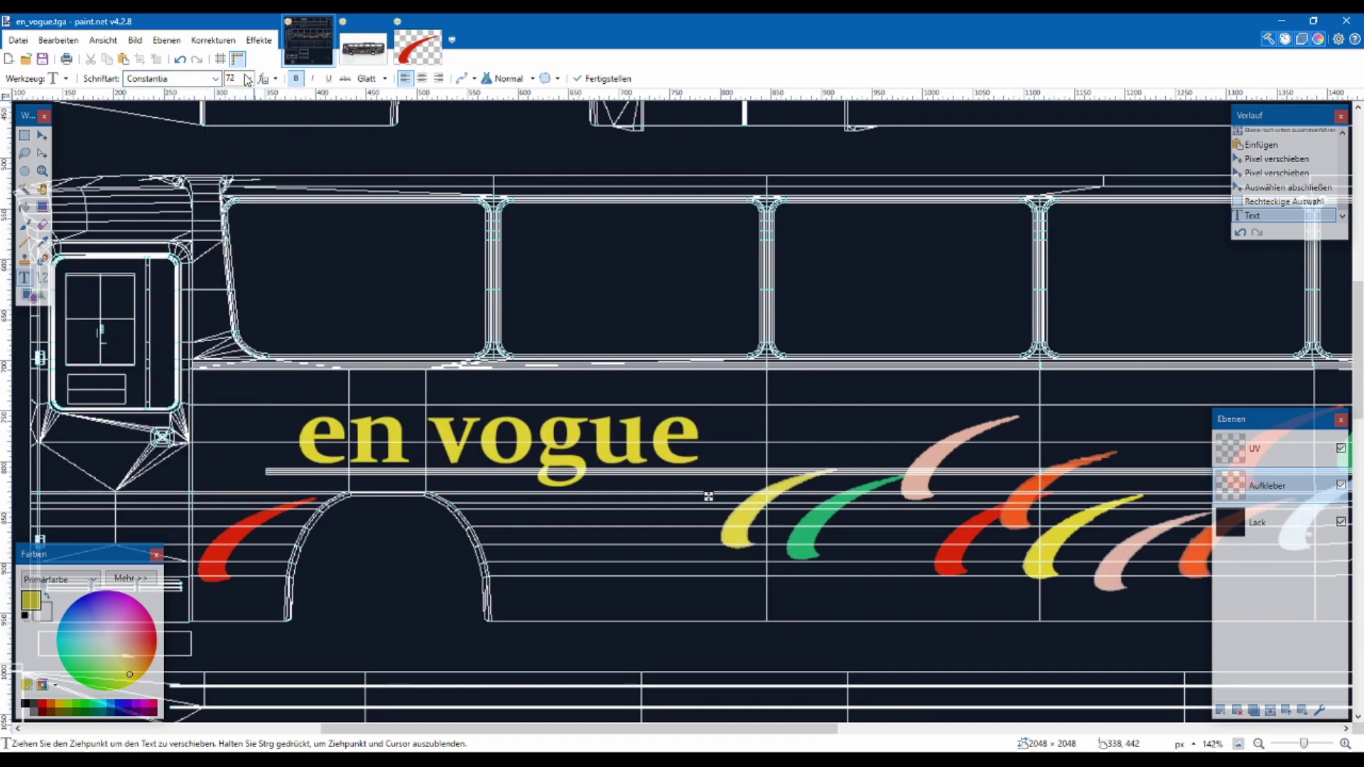
click(220, 80)
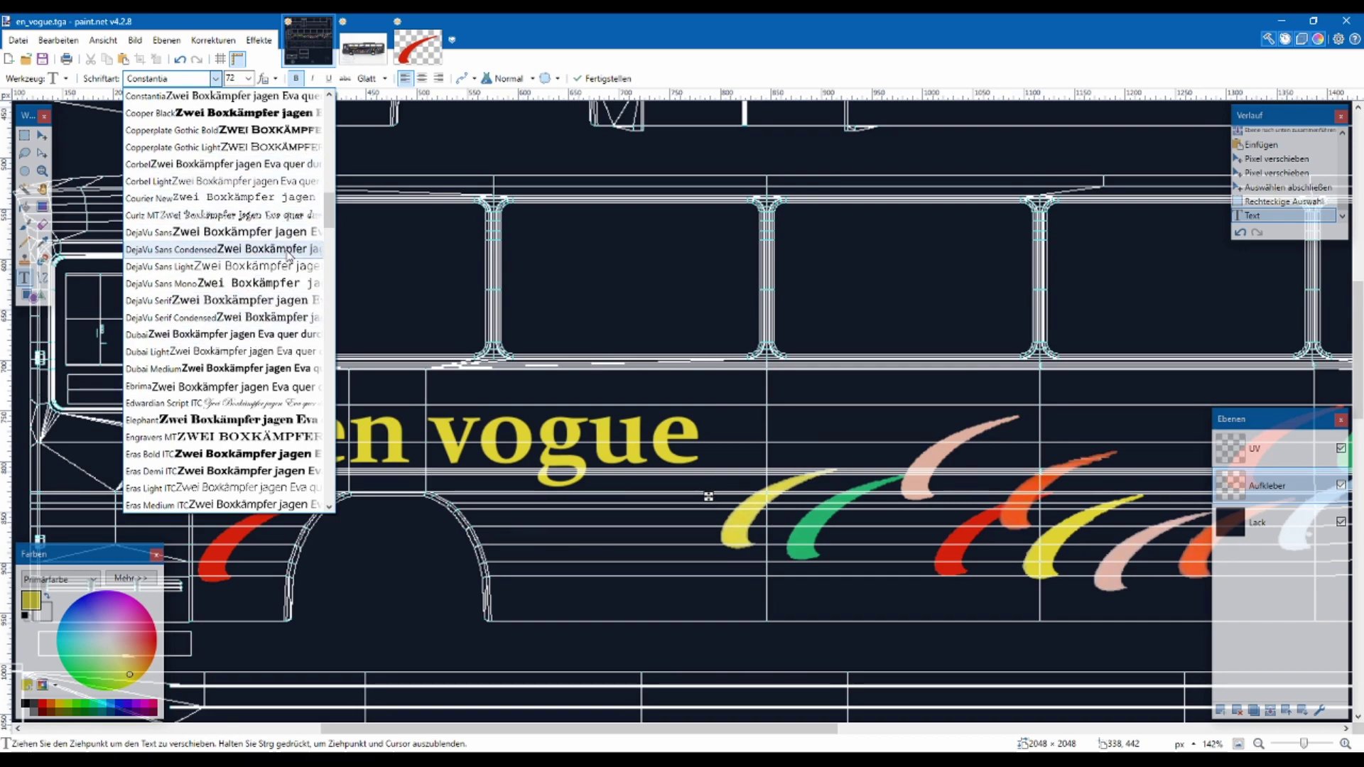
scroll(288, 257, down, 1)
scroll(288, 257, down, 5)
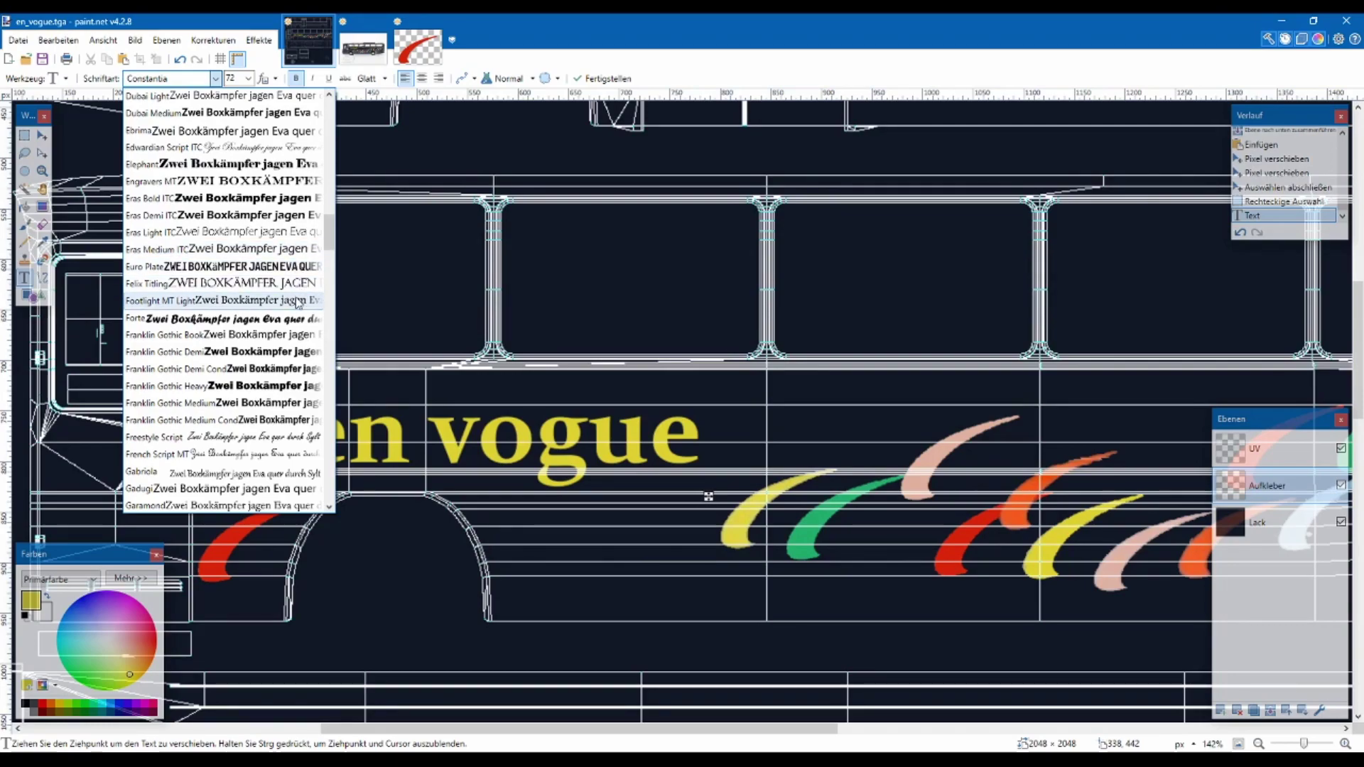
click(295, 300)
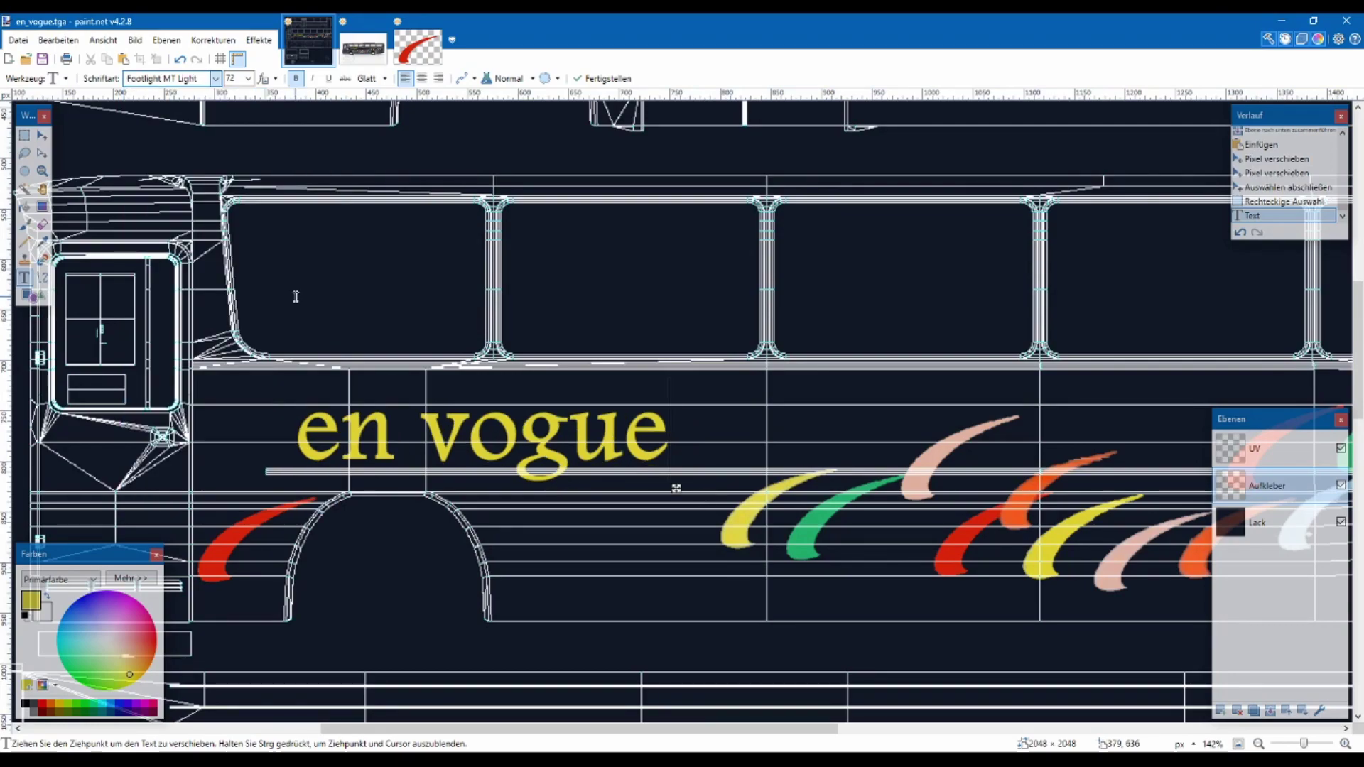
Try Freestyle Script on the "en vogue" lettering and switch the font to Lucida Handwriting
click(206, 80)
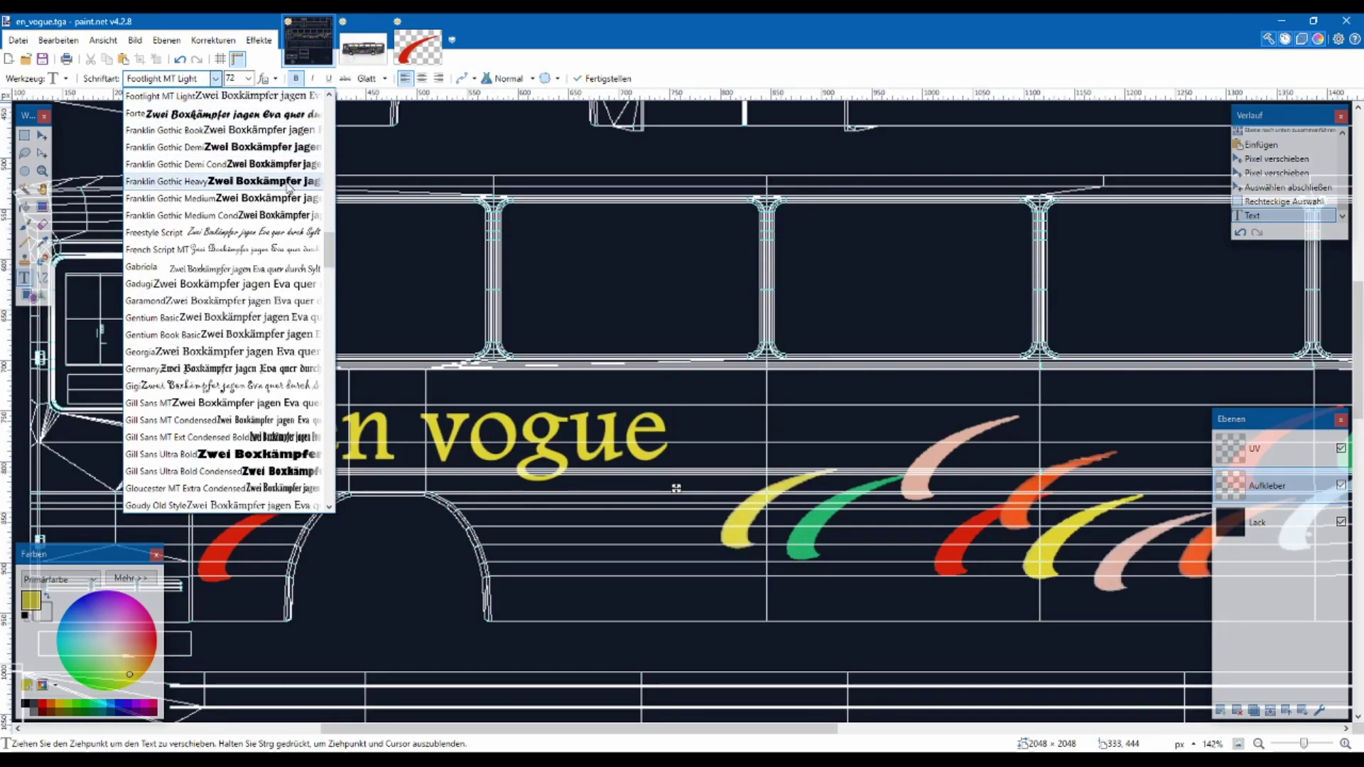
click(289, 233)
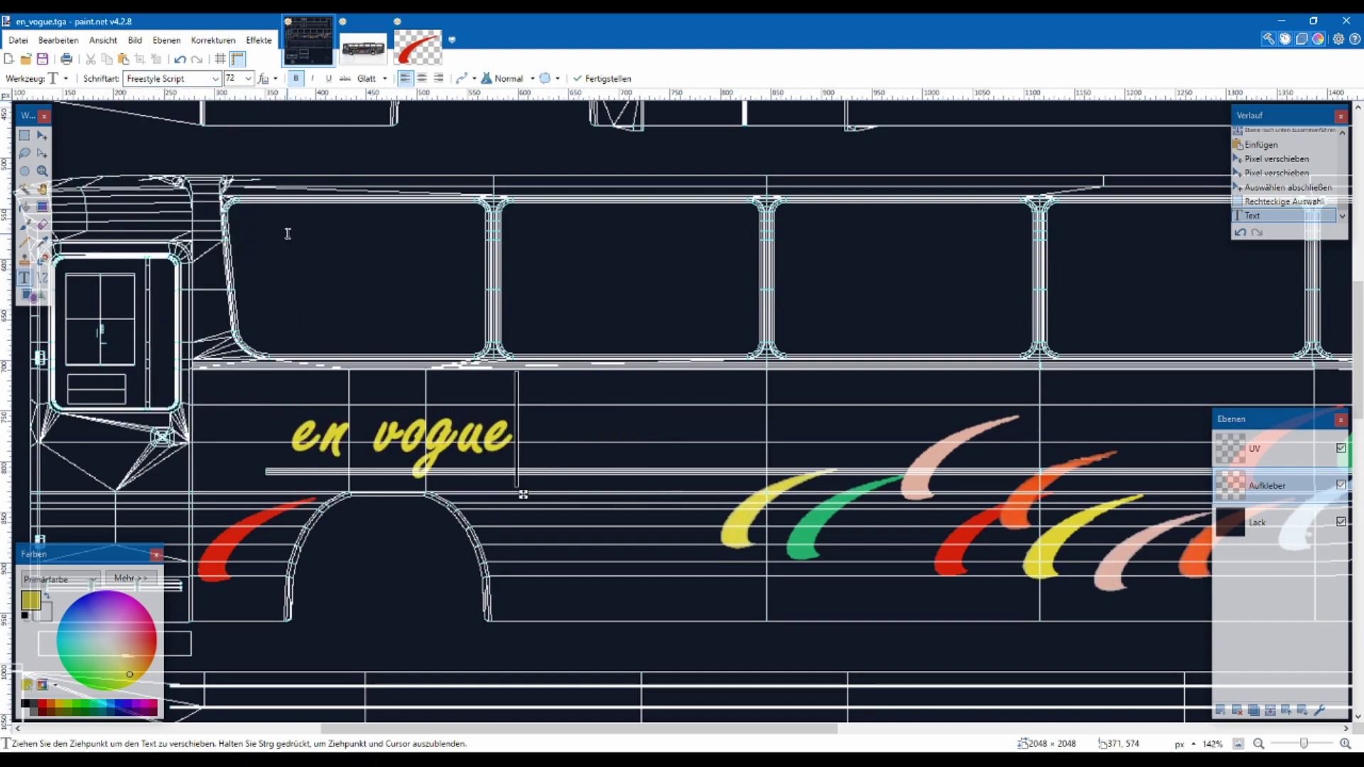
click(215, 79)
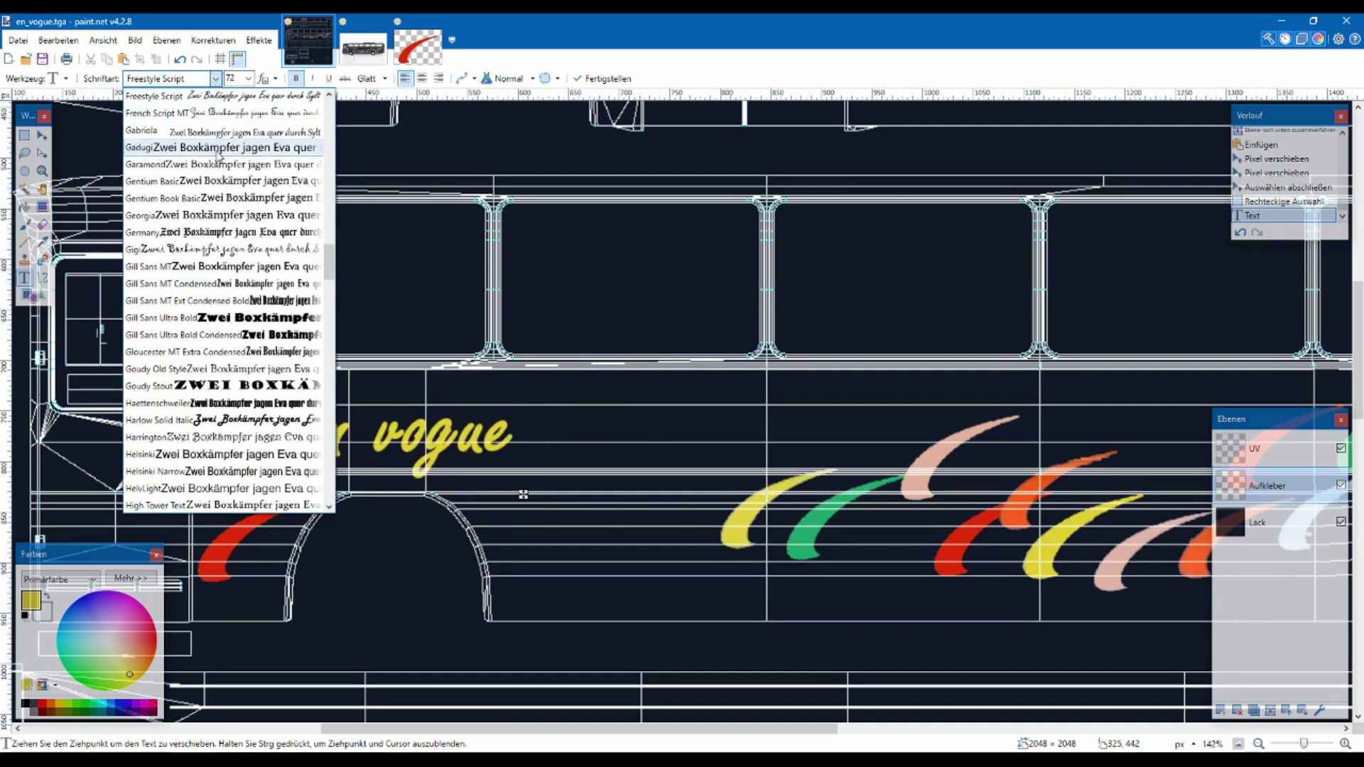
scroll(271, 278, down, 1)
scroll(271, 278, down, 3)
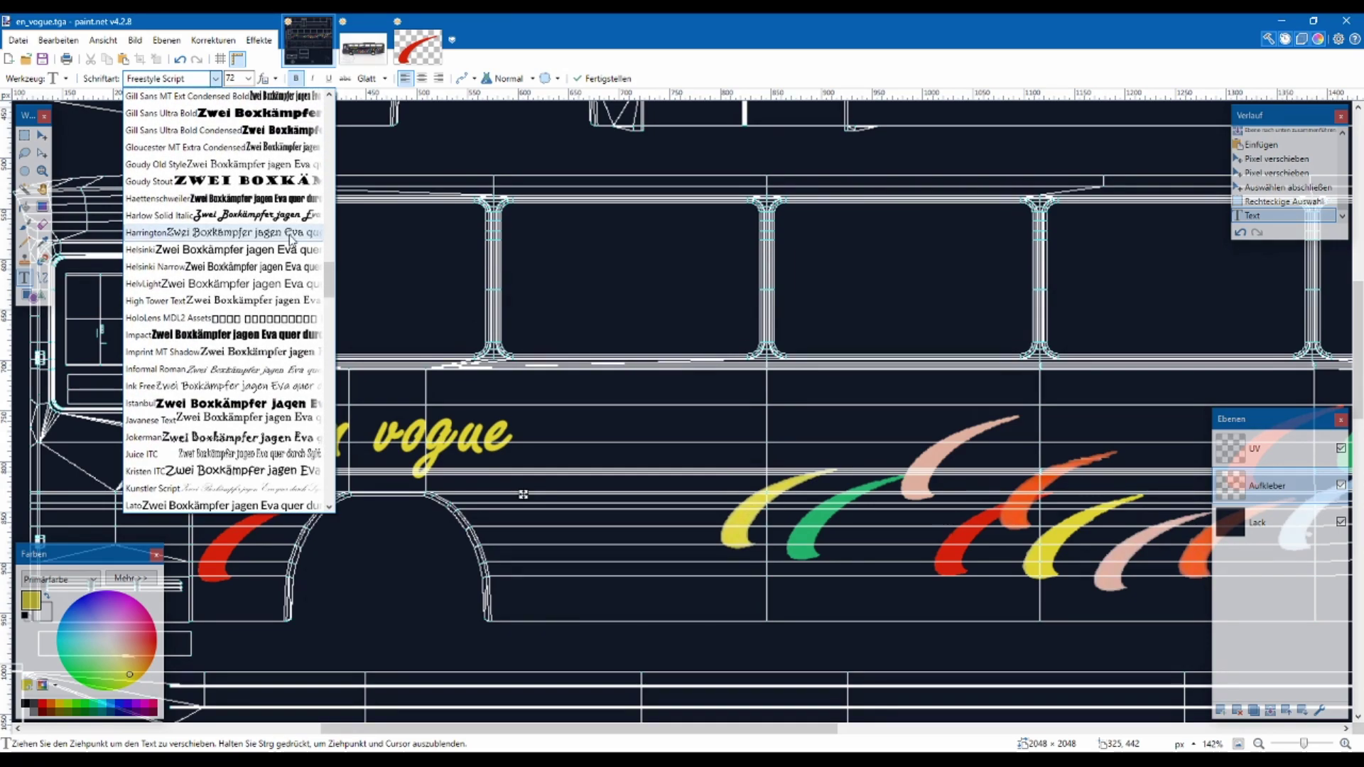
scroll(290, 239, down, 1)
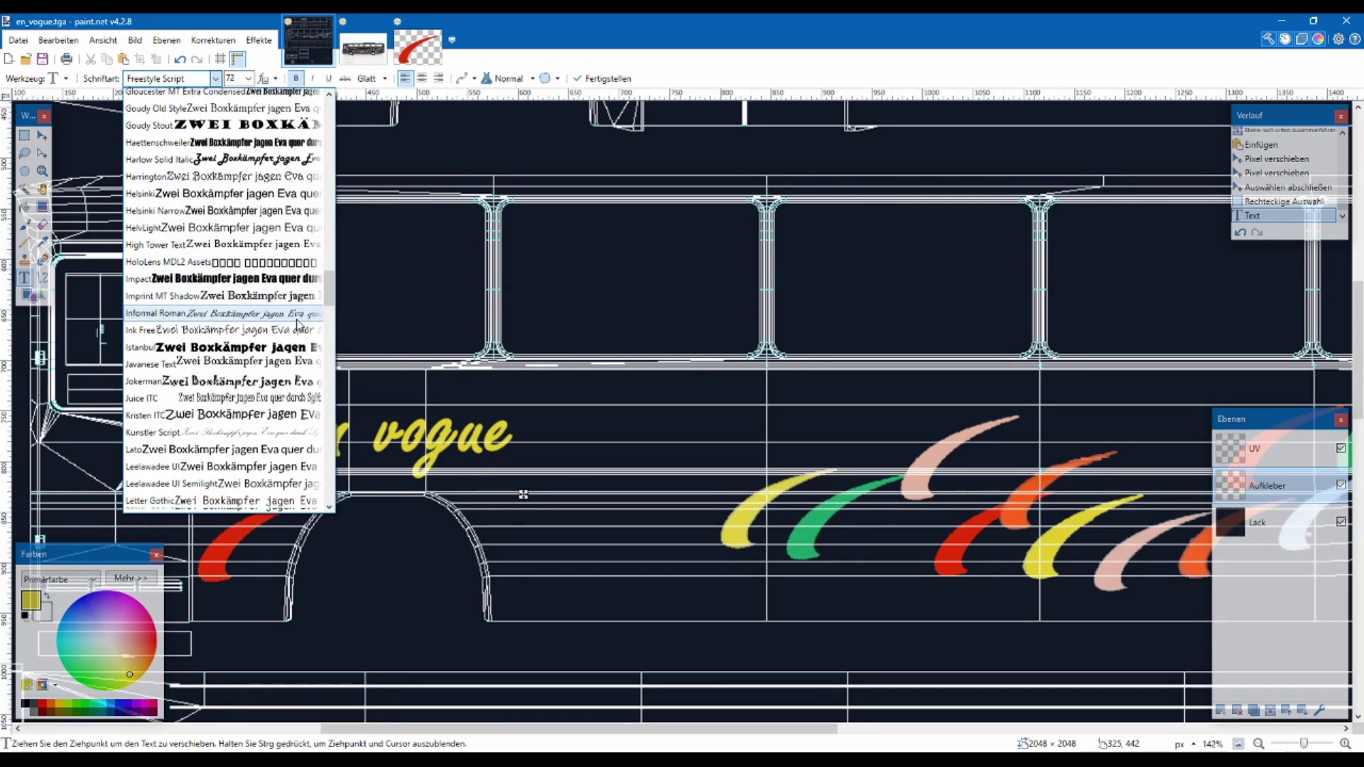
scroll(299, 324, down, 2)
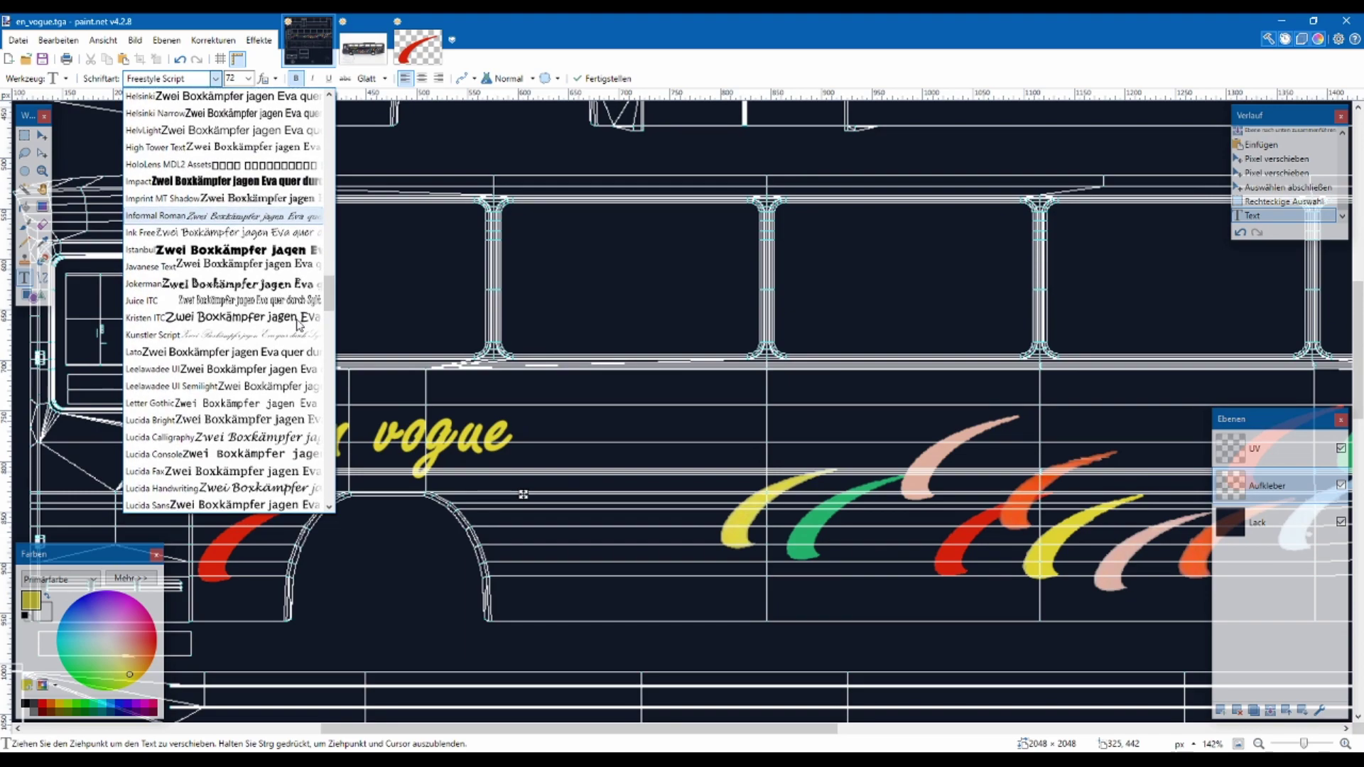
scroll(298, 323, down, 2)
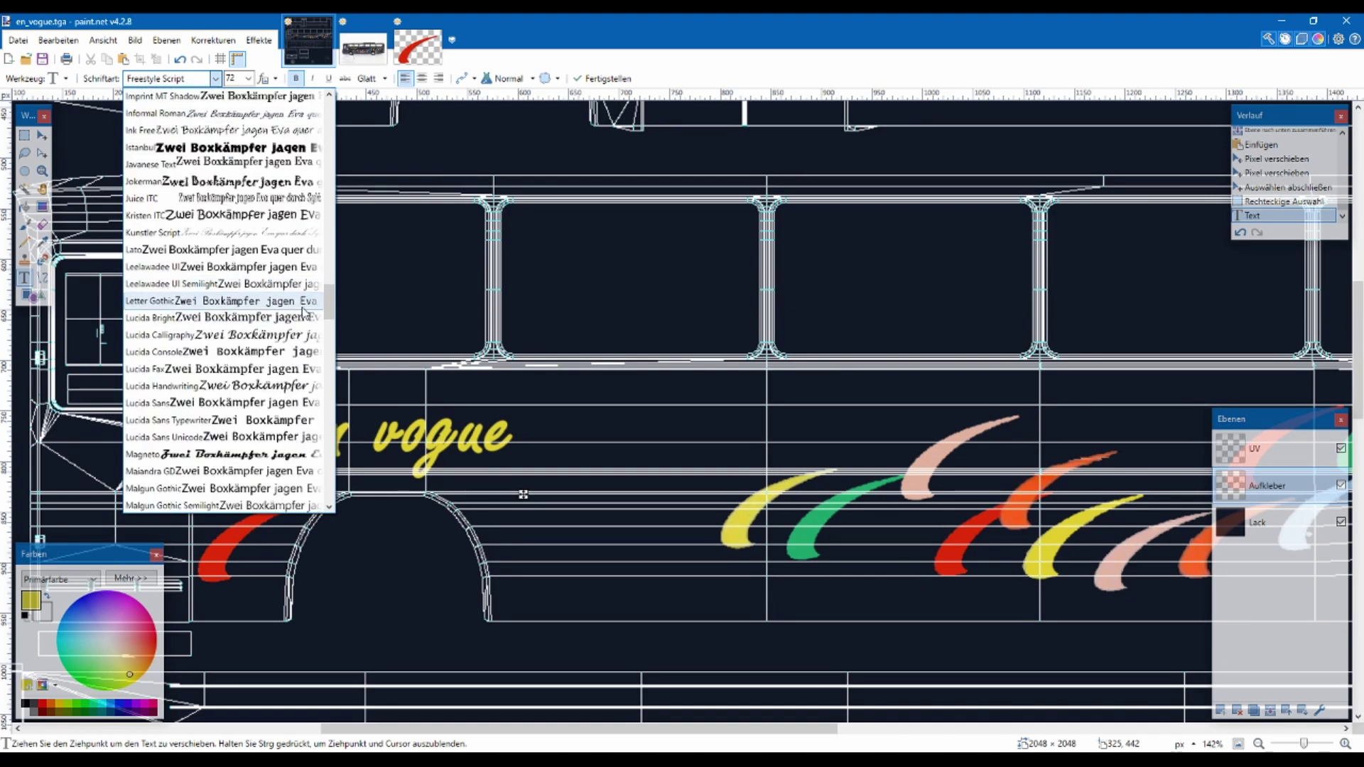
click(307, 384)
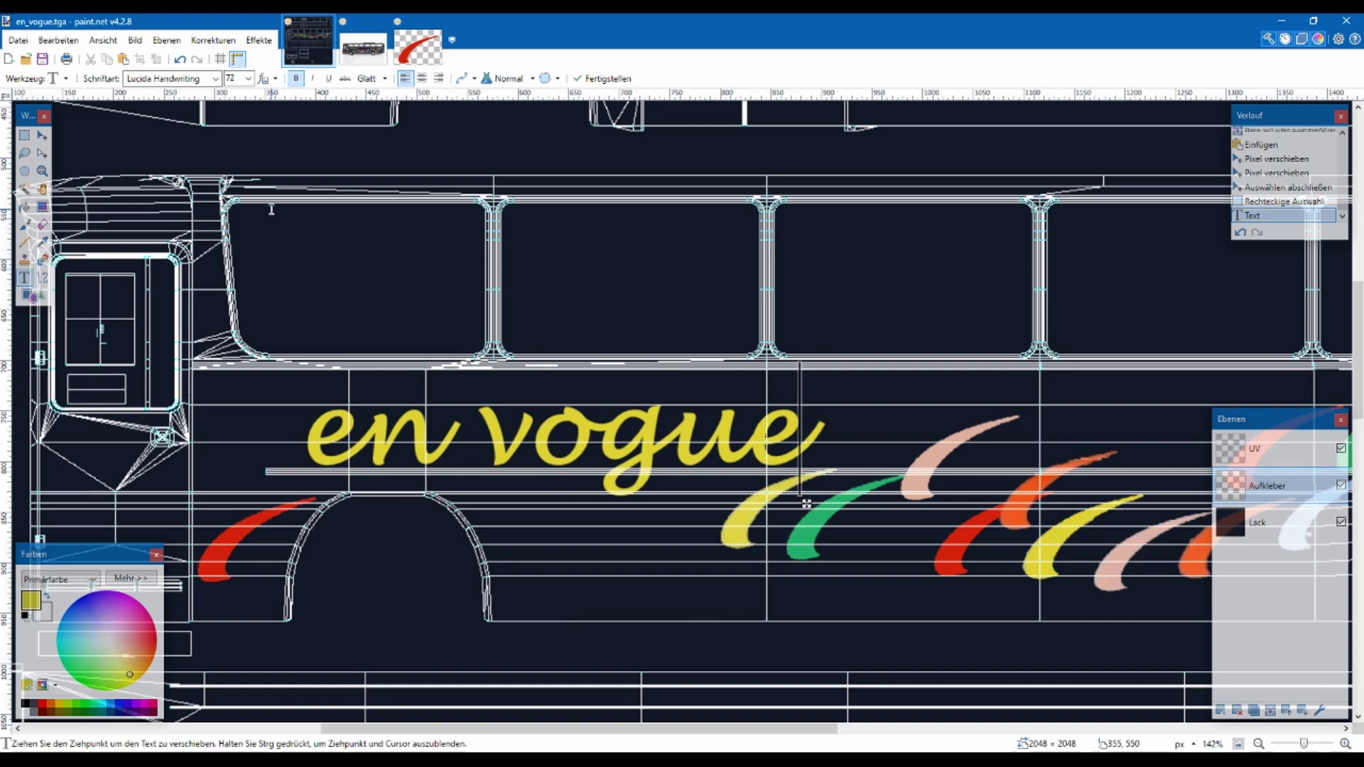
Set the font of the "en vogue" lettering back to Centaur
click(215, 78)
scroll(265, 250, up, 20)
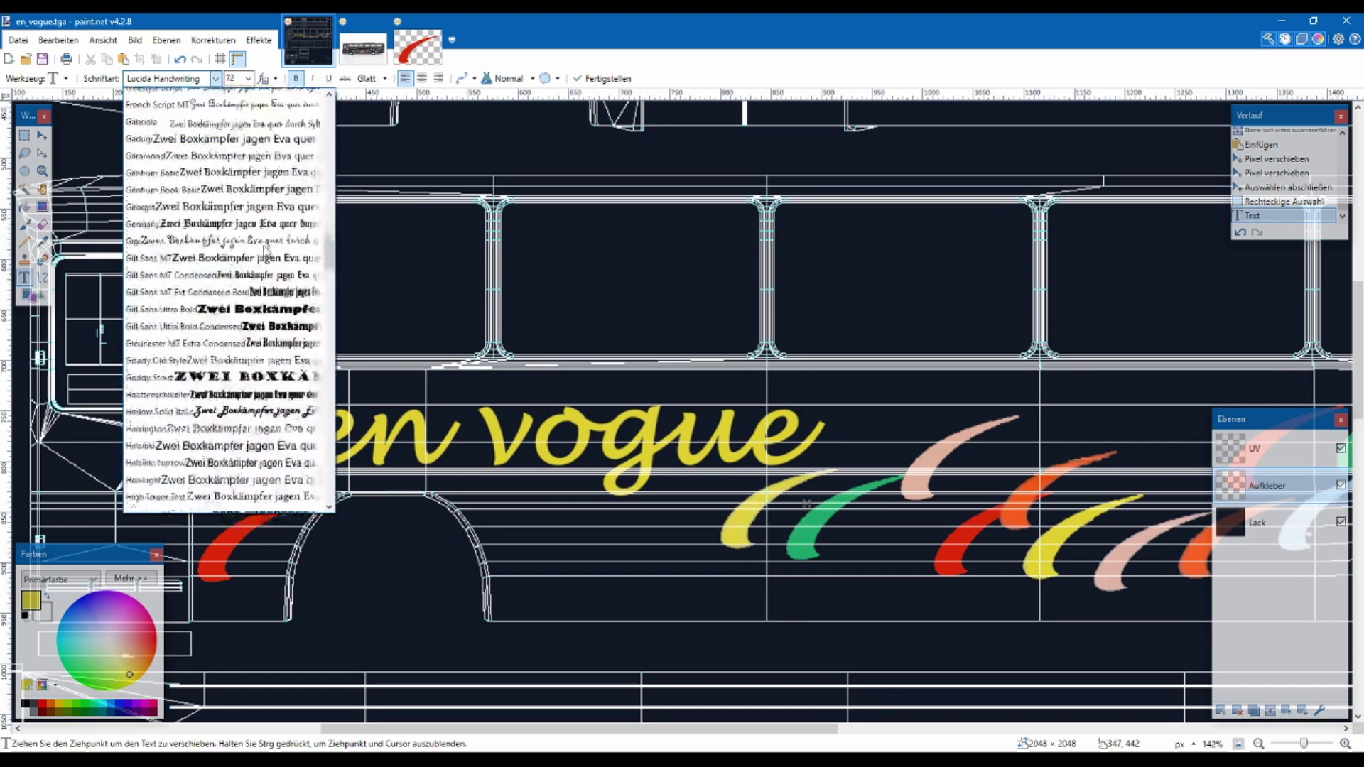
scroll(265, 250, up, 8)
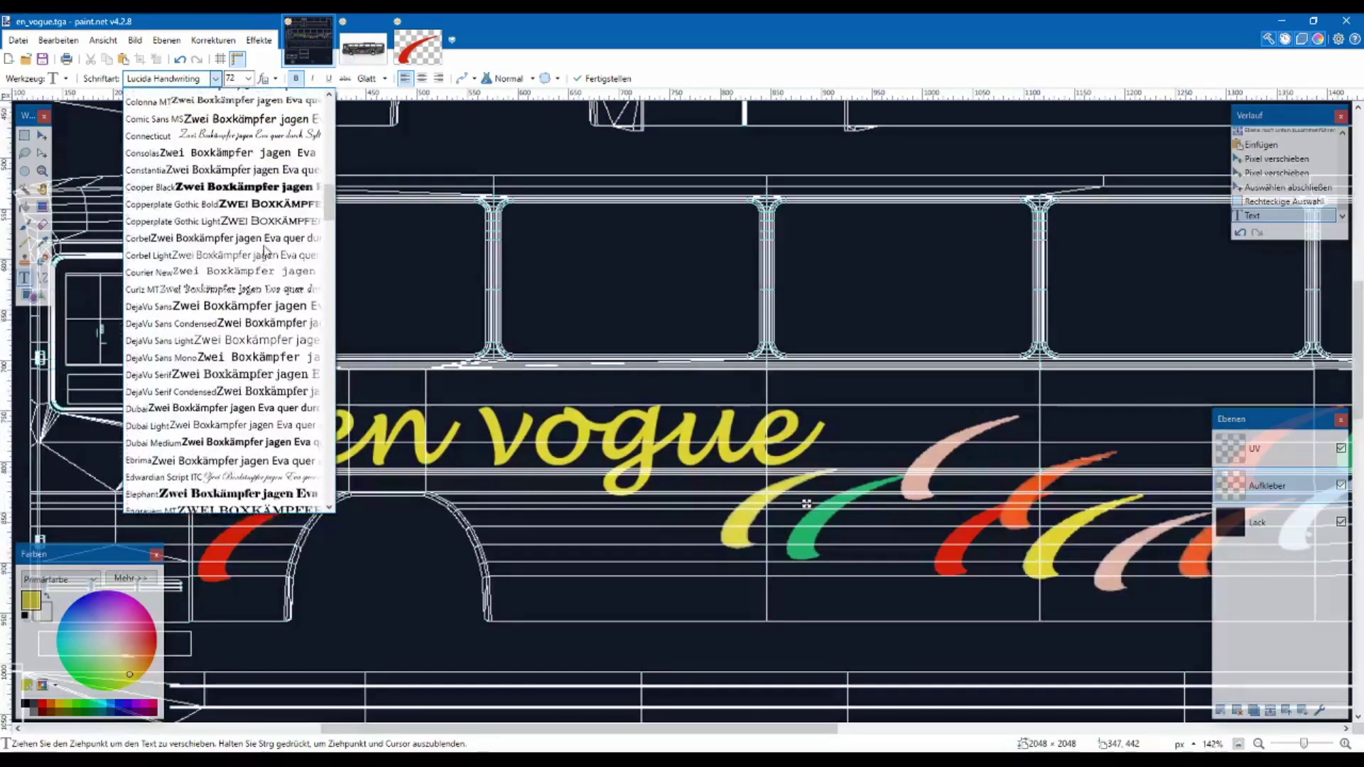
scroll(265, 250, up, 1)
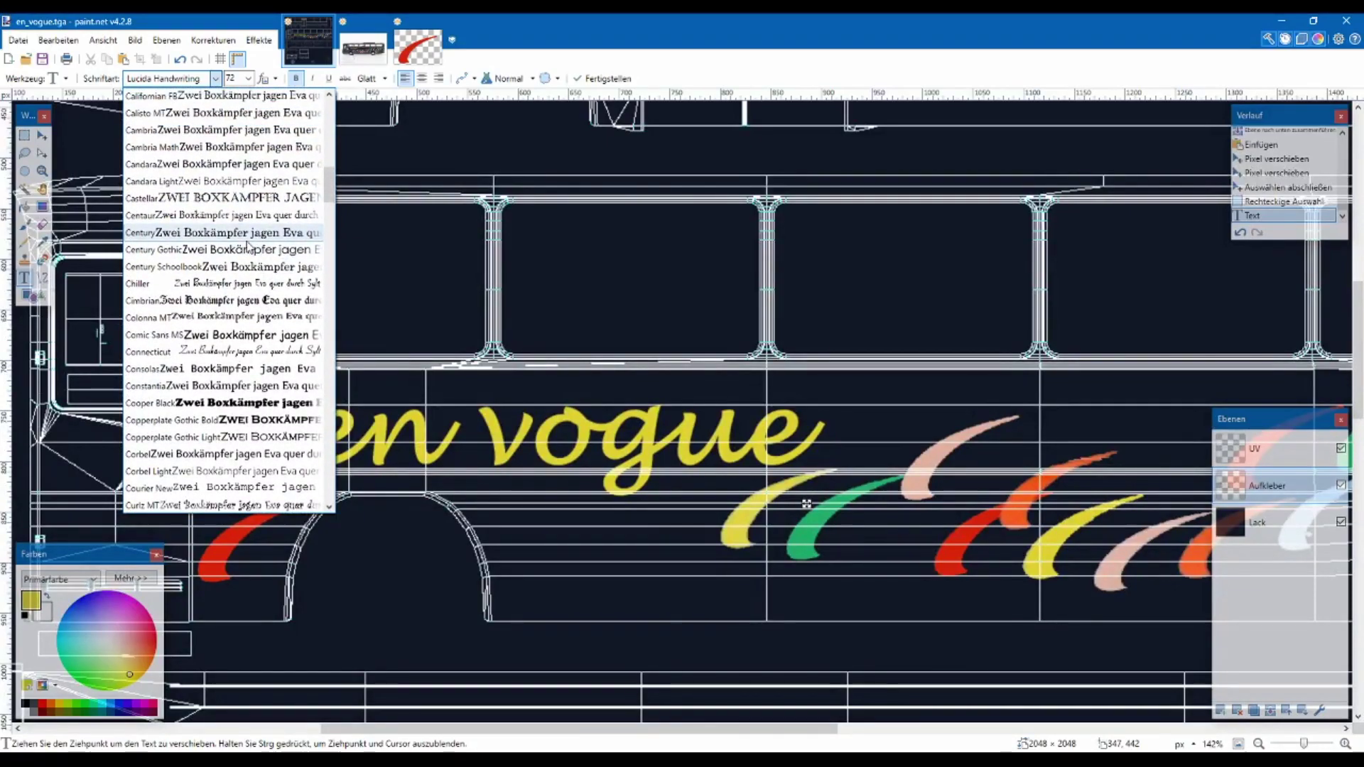
click(237, 219)
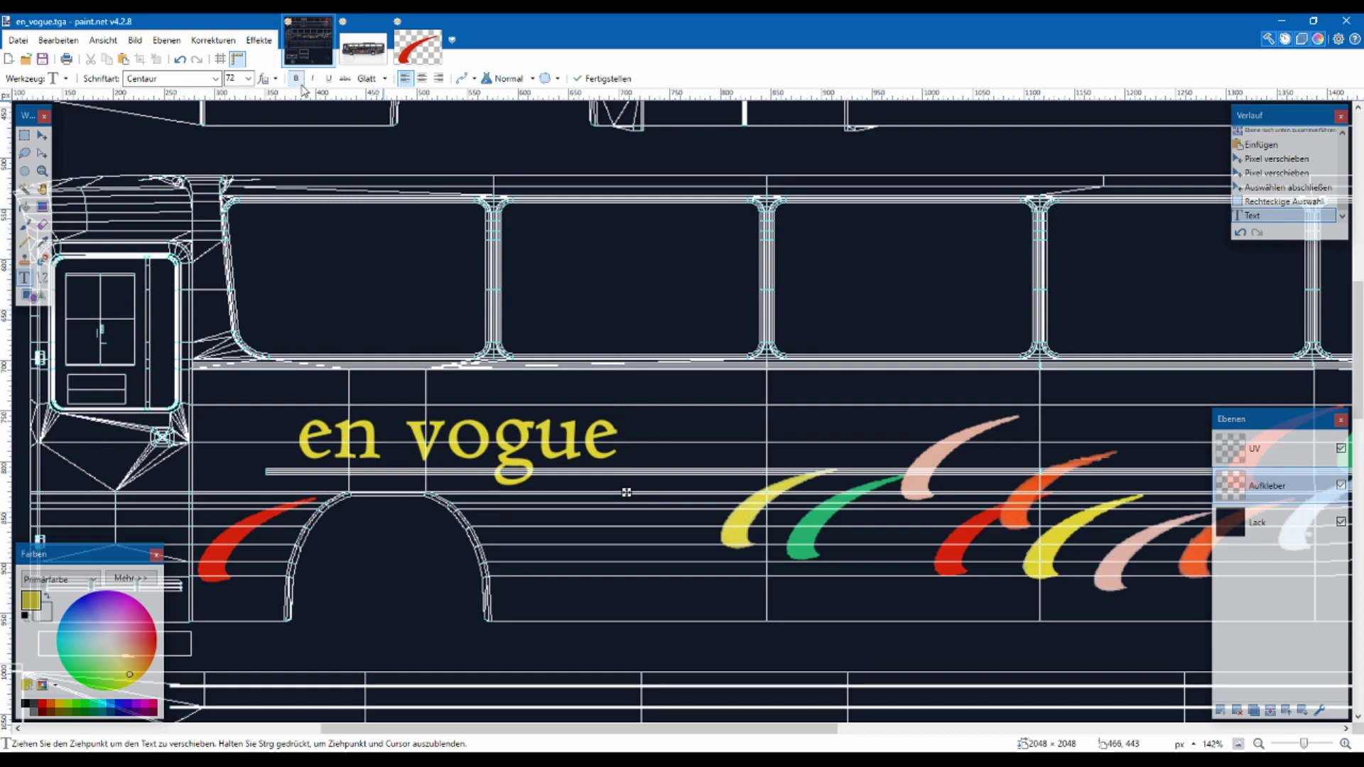
Set the "en vogue" lettering to size 84 and move it up closer to the side windows
click(248, 78)
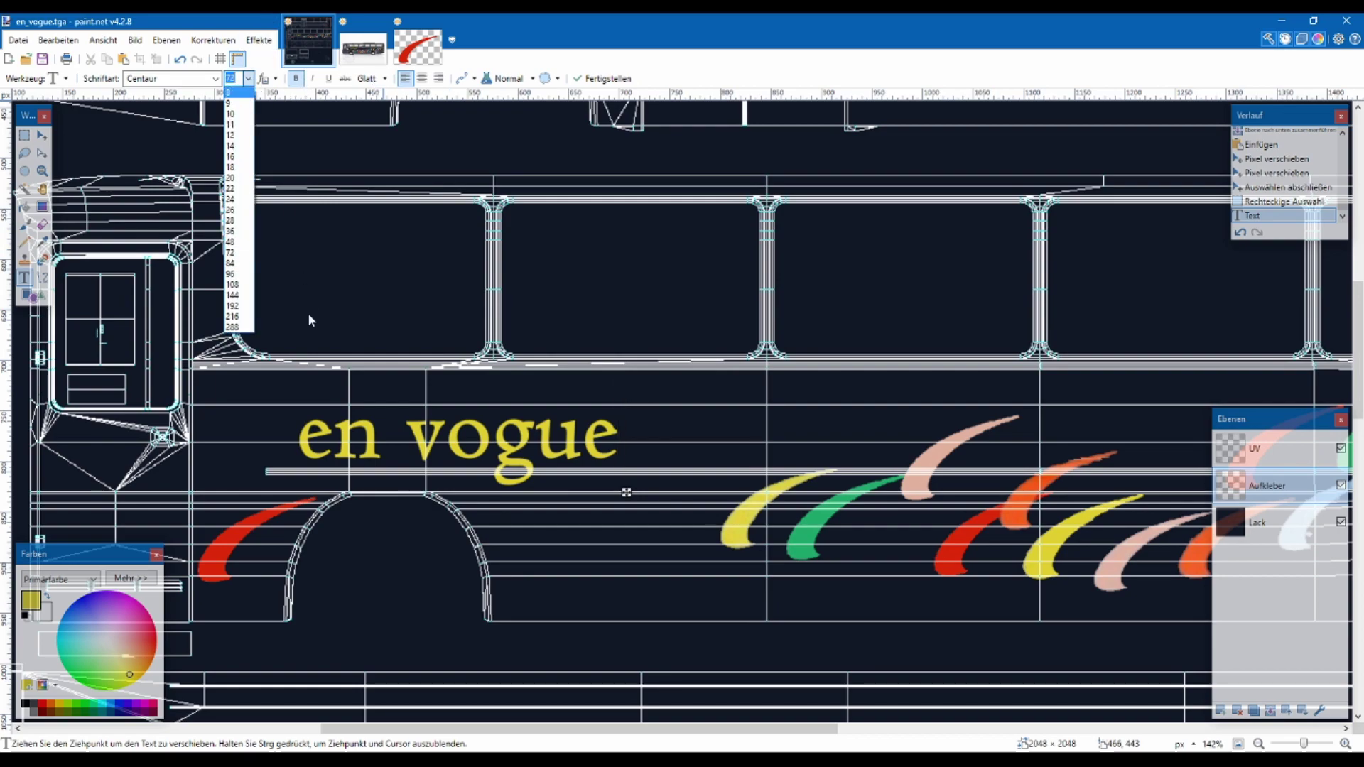
click(233, 263)
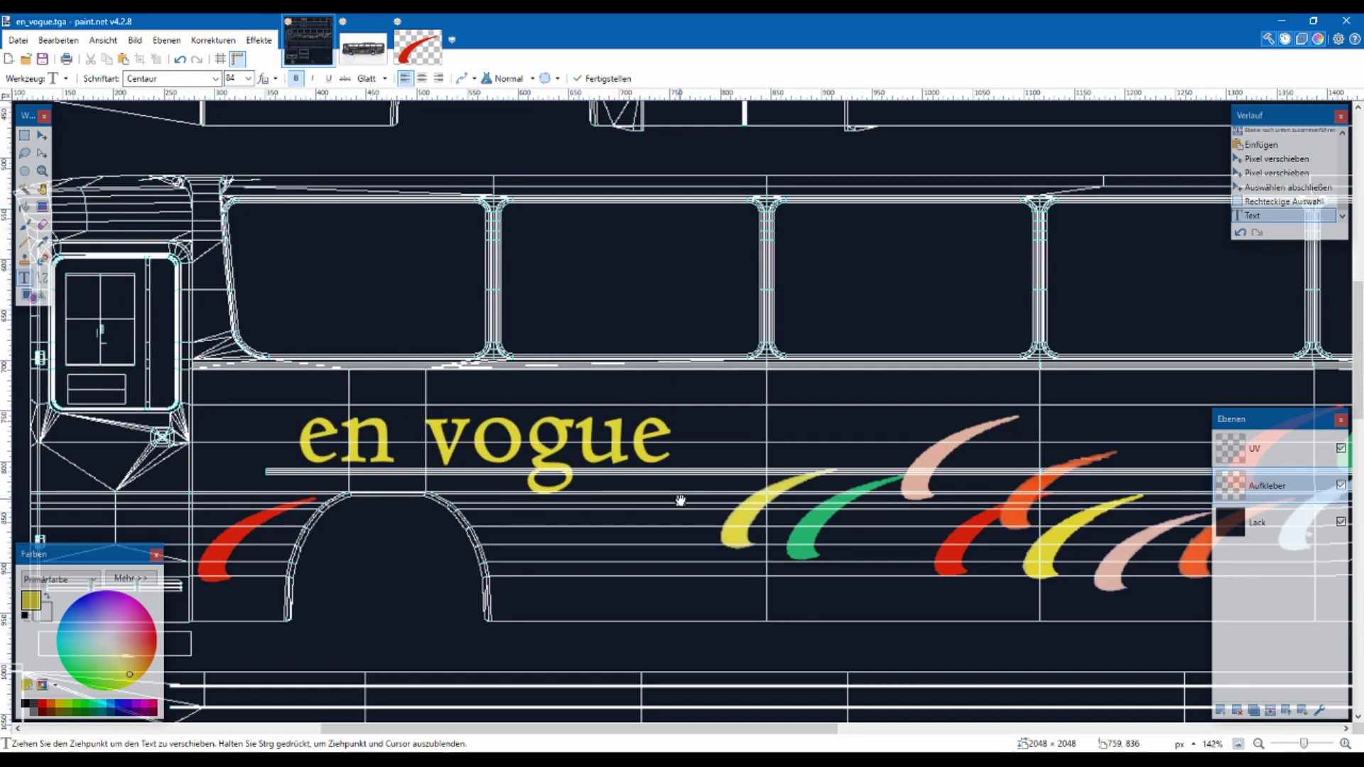
drag(668, 494, 652, 470)
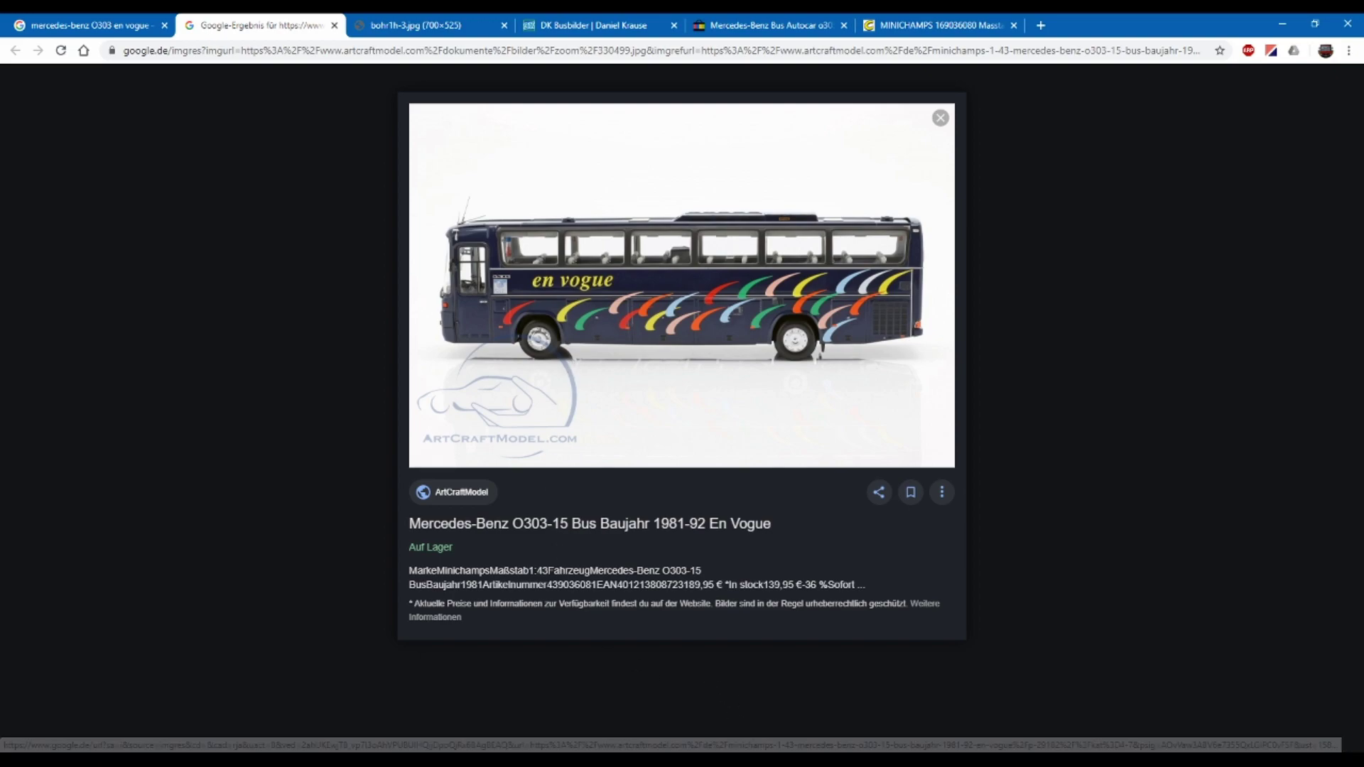
Compare the lettering with the reference bus photos and shift it rearward, to start above the front wheel arch
mouse_move(766, 760)
click(767, 709)
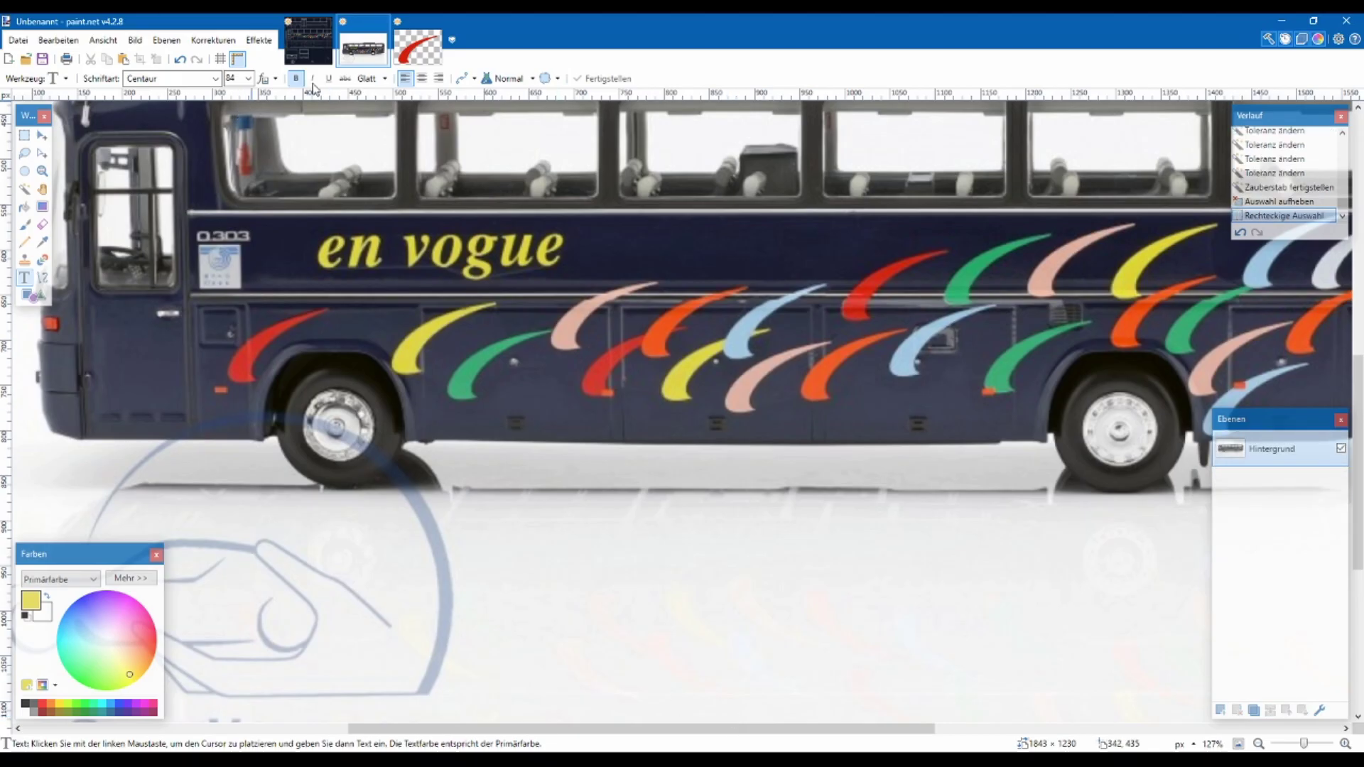
click(307, 54)
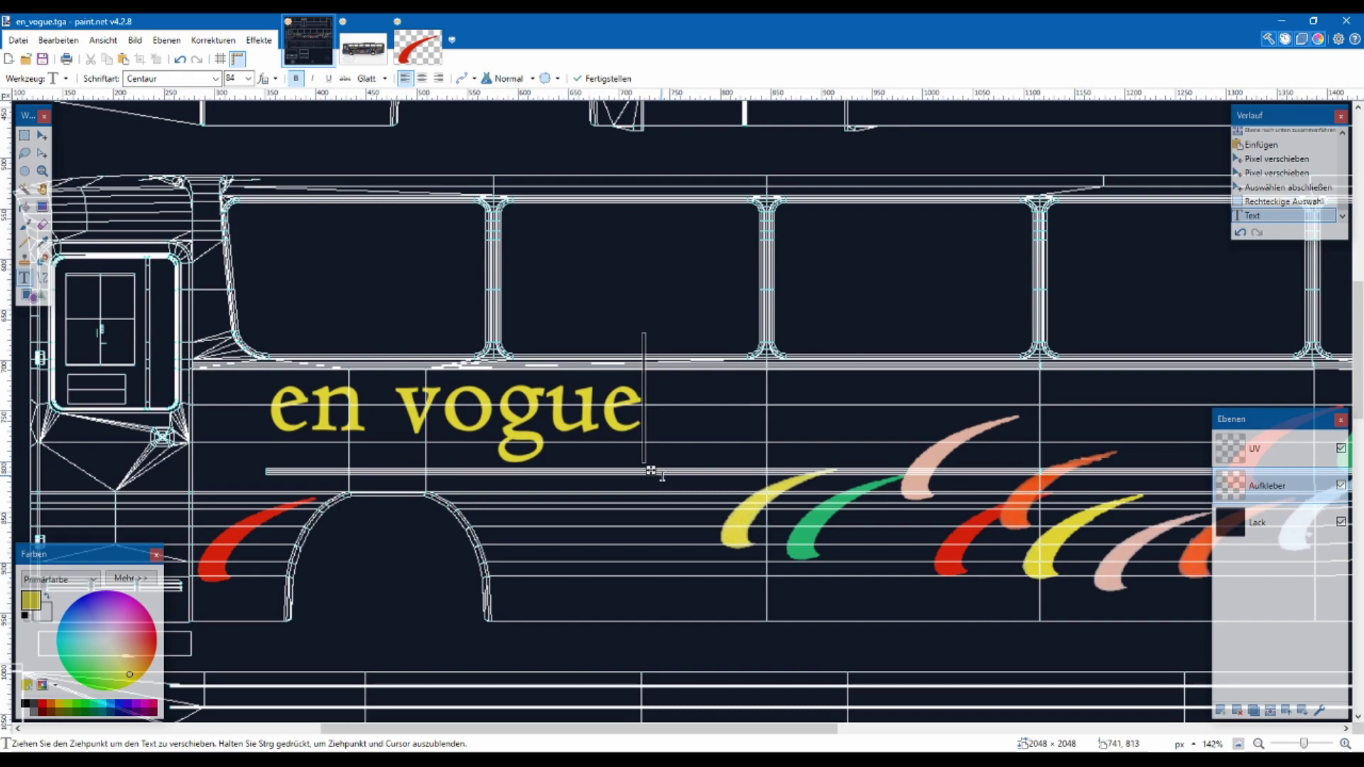
drag(651, 472, 731, 471)
Reduce the "en vogue" lettering to size 72 and move it slightly further toward the rear
click(248, 78)
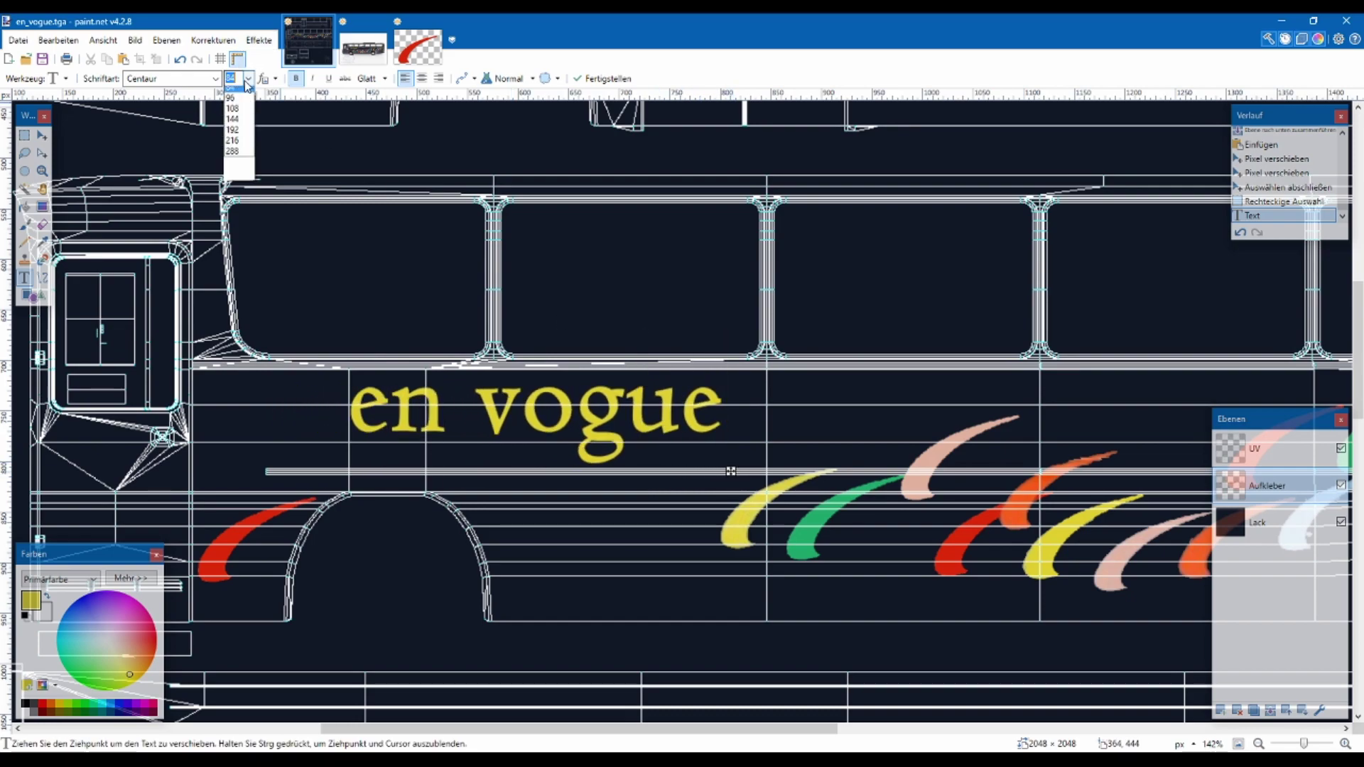
click(234, 253)
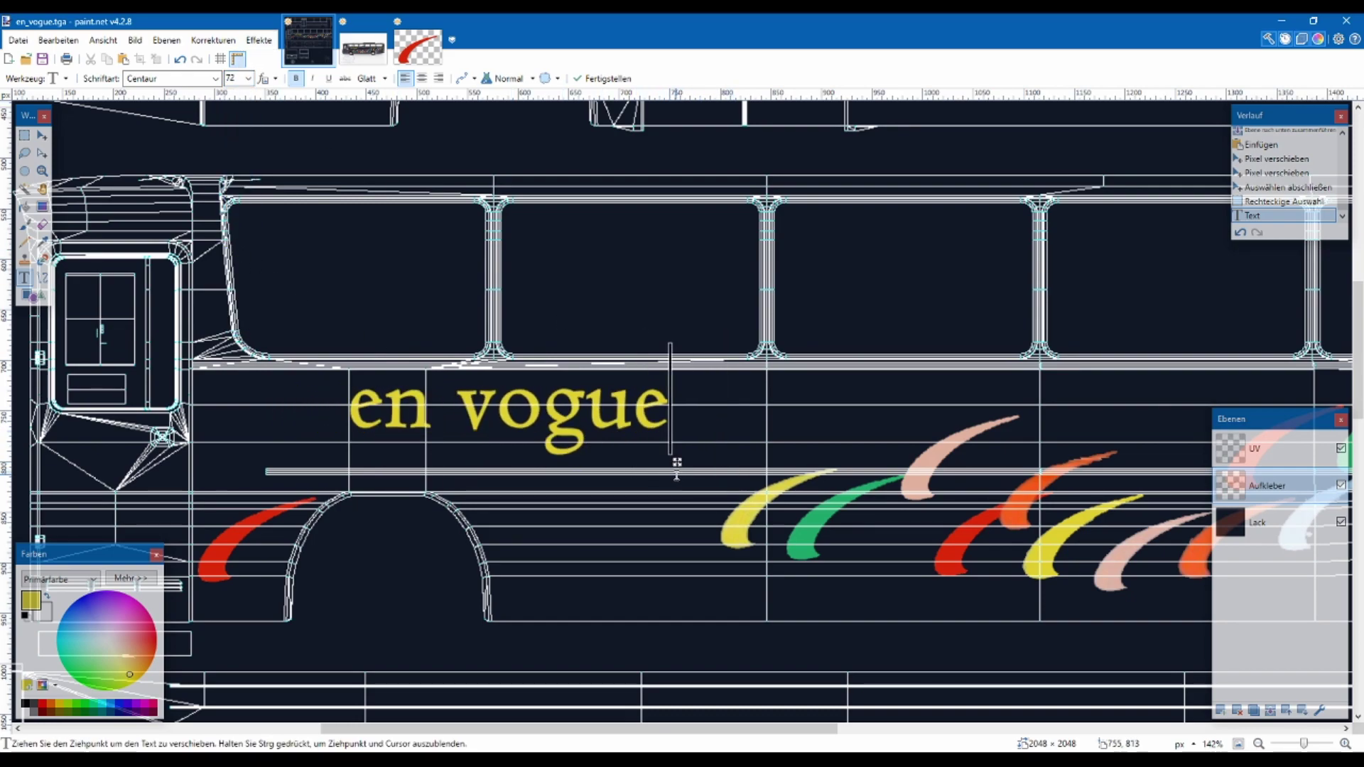
drag(680, 463, 712, 471)
Select the "en vogue" lettering with a rectangle about 354 × 119 px and check the real bus photo in the browser
scroll(714, 482, down, 5)
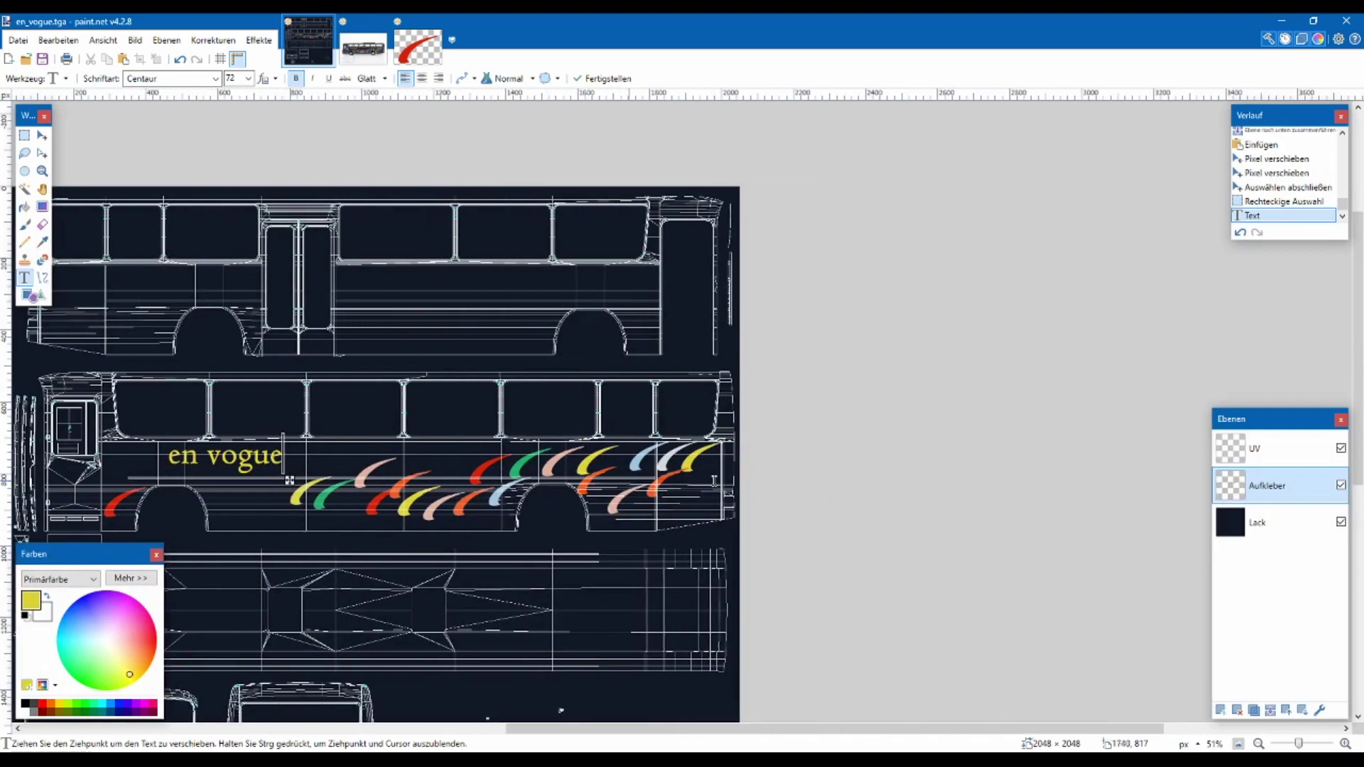
scroll(450, 502, up, 2)
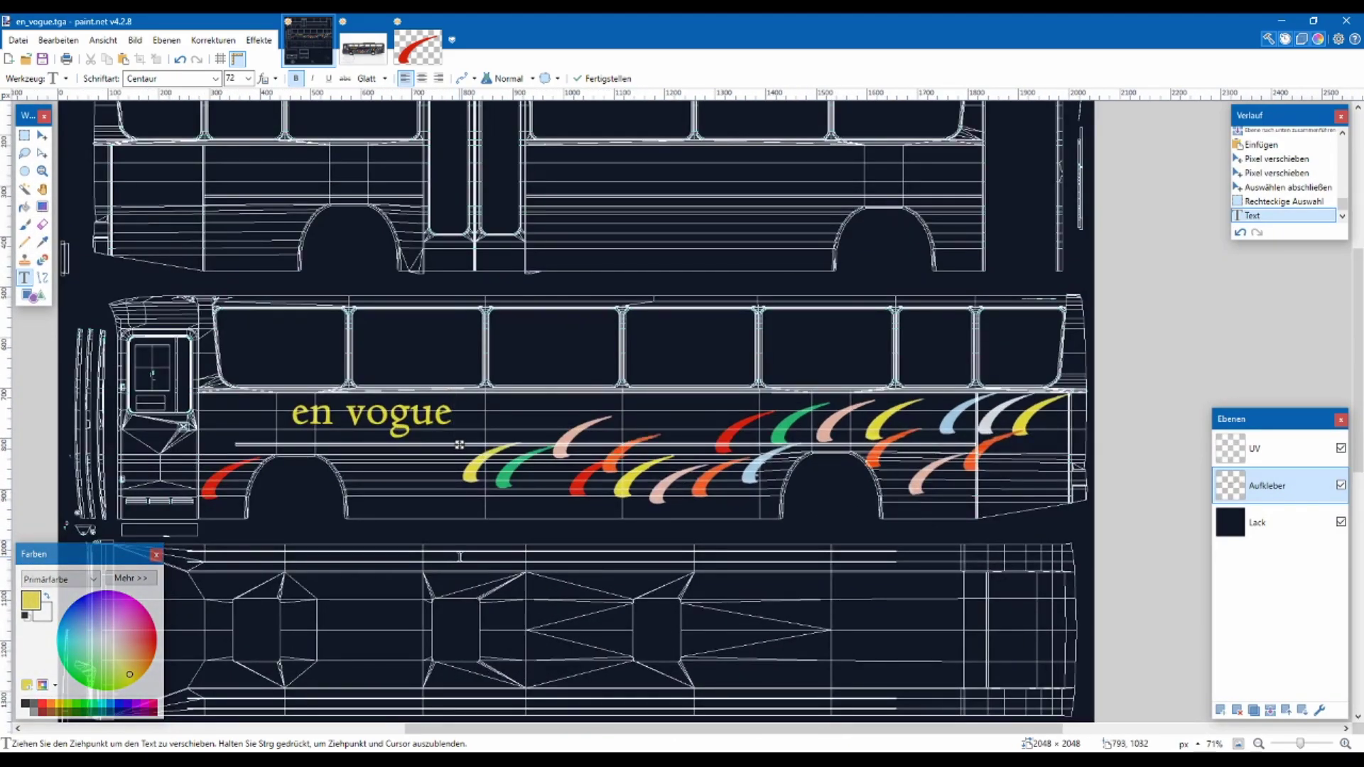
click(25, 135)
drag(281, 383, 460, 442)
key(alt+Tab)
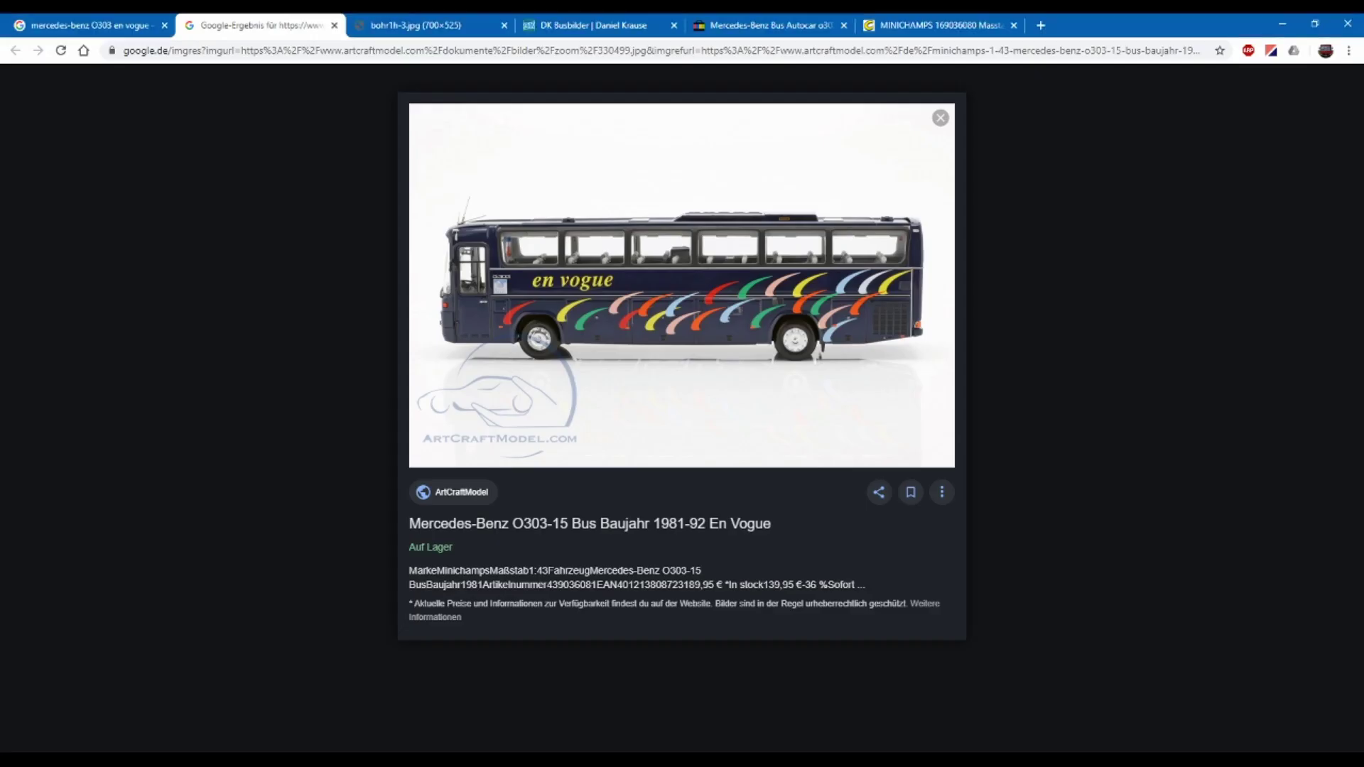
click(475, 21)
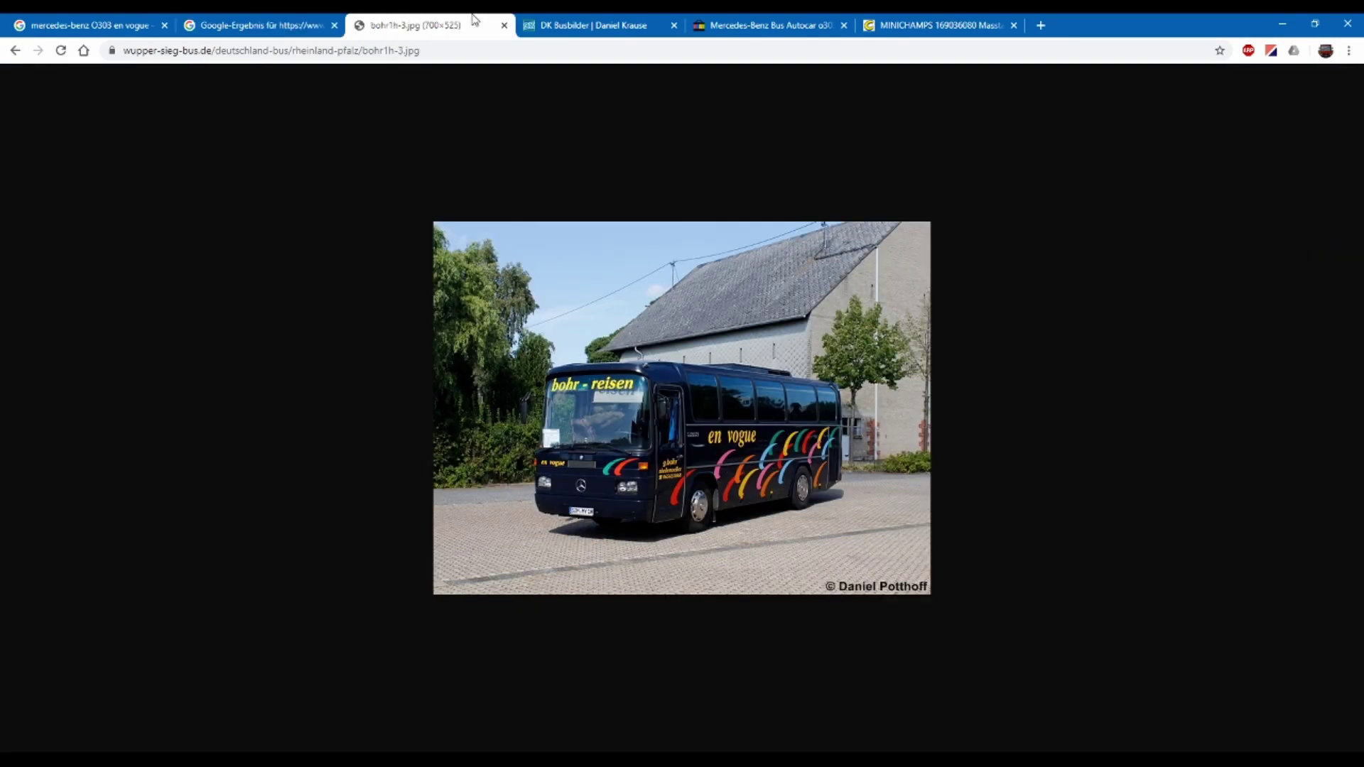
click(531, 19)
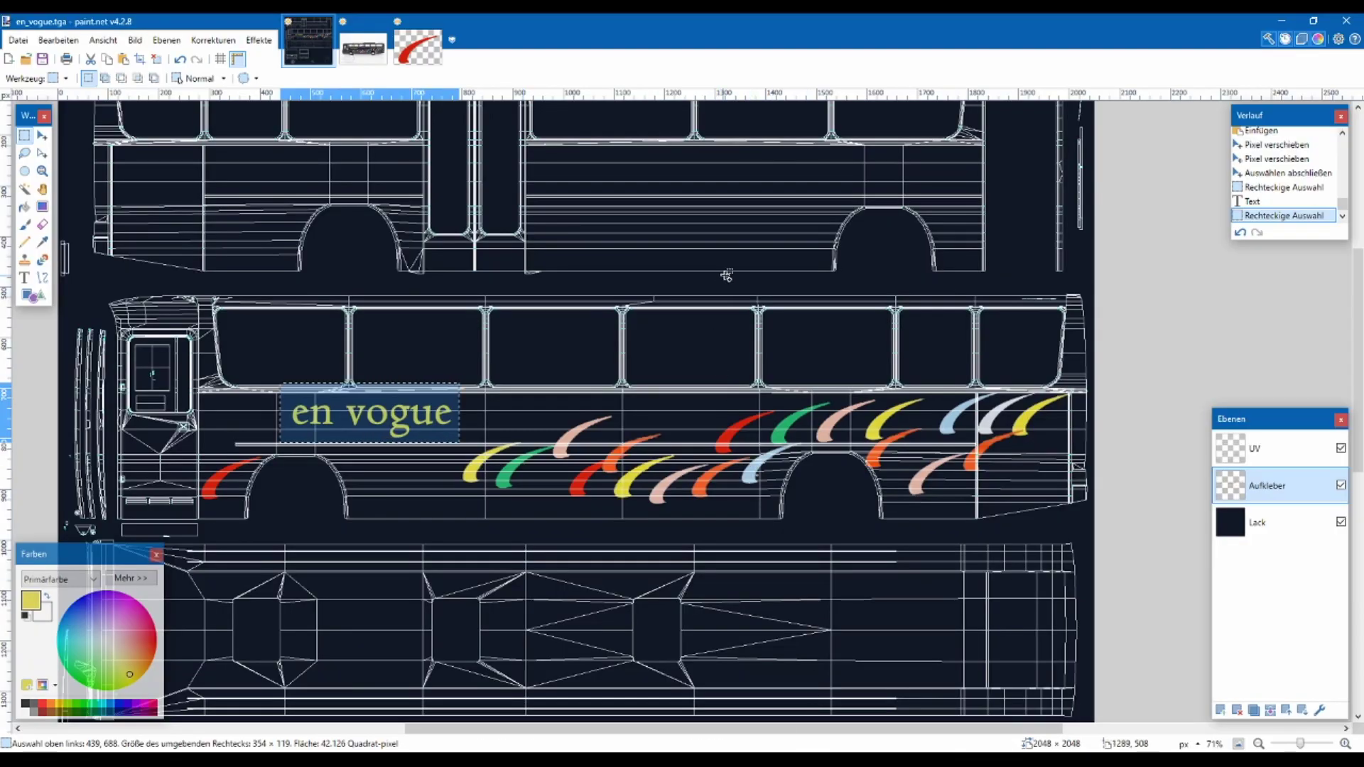
Place a copy of the "en vogue" lettering on the door-side view, below the windows just beside the front wheel arch
scroll(724, 278, up, 5)
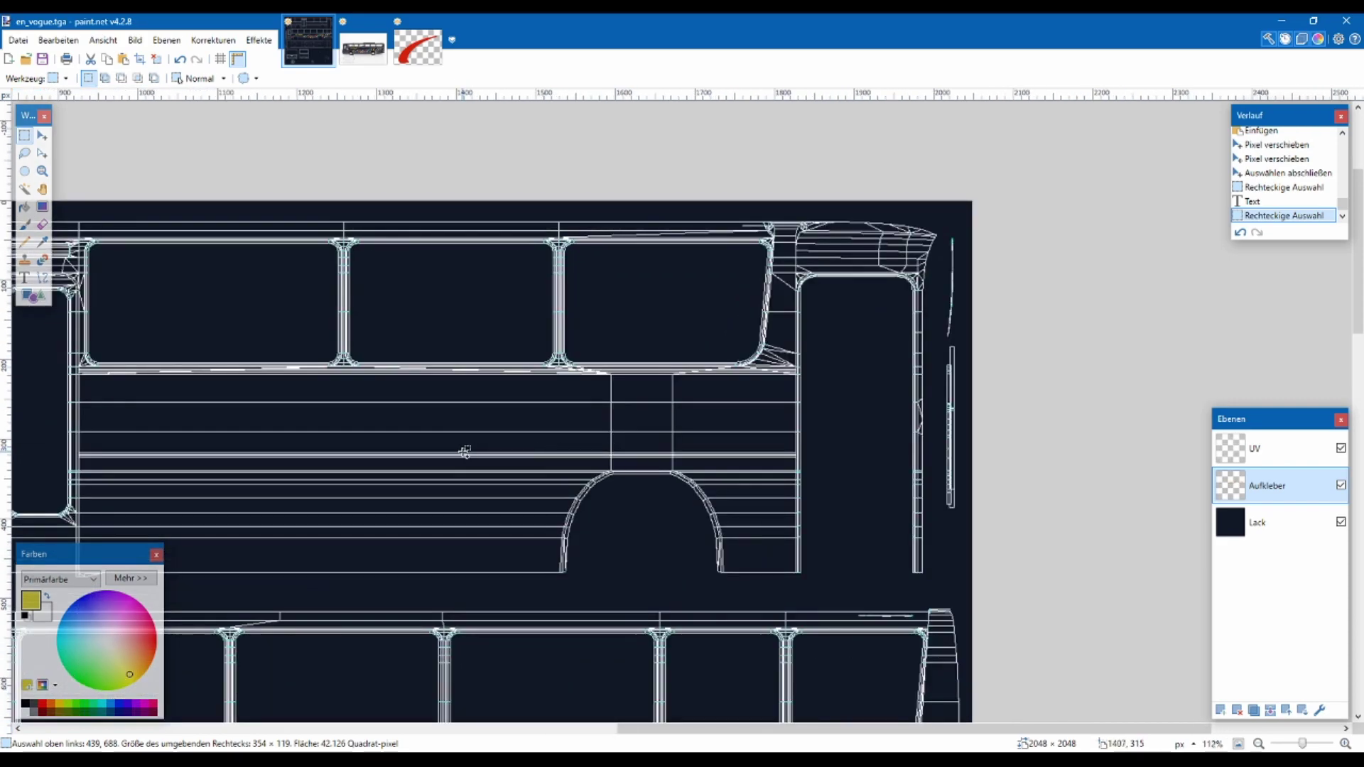
key(ctrl+v)
drag(277, 642, 577, 389)
click(24, 135)
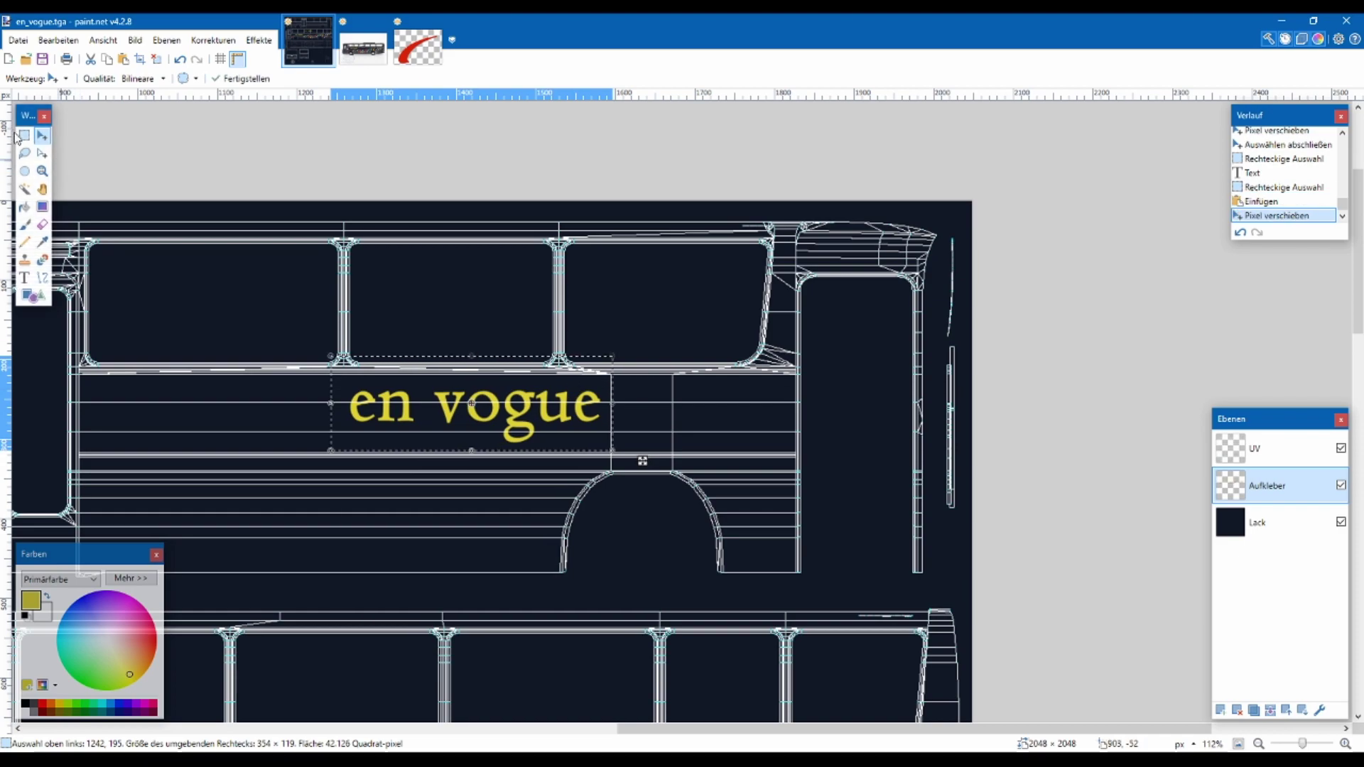
click(296, 328)
Select all the coloured swooshes behind the "en vogue" lettering on the lower side view and copy them
scroll(296, 328, down, 3)
scroll(498, 426, left, 3)
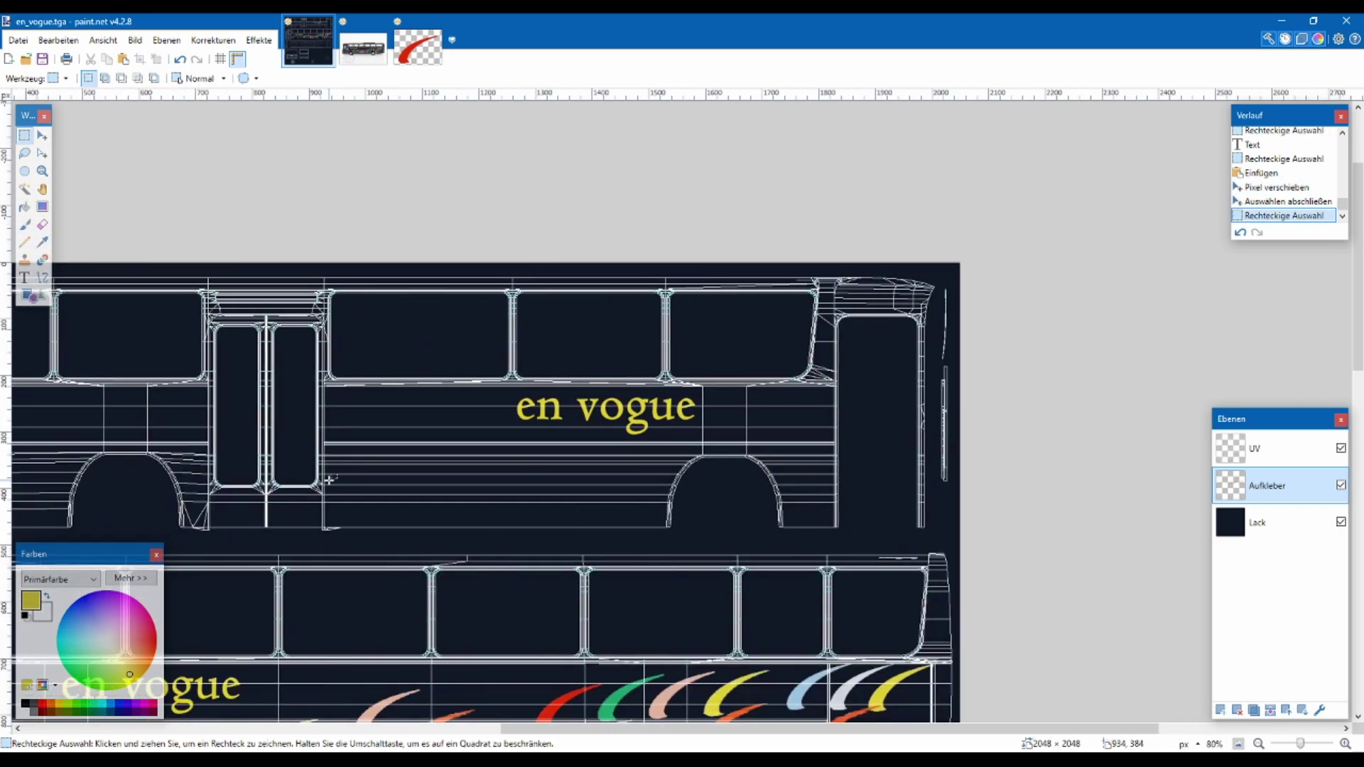
scroll(971, 569, down, 1)
scroll(560, 520, left, 3)
scroll(557, 518, down, 3)
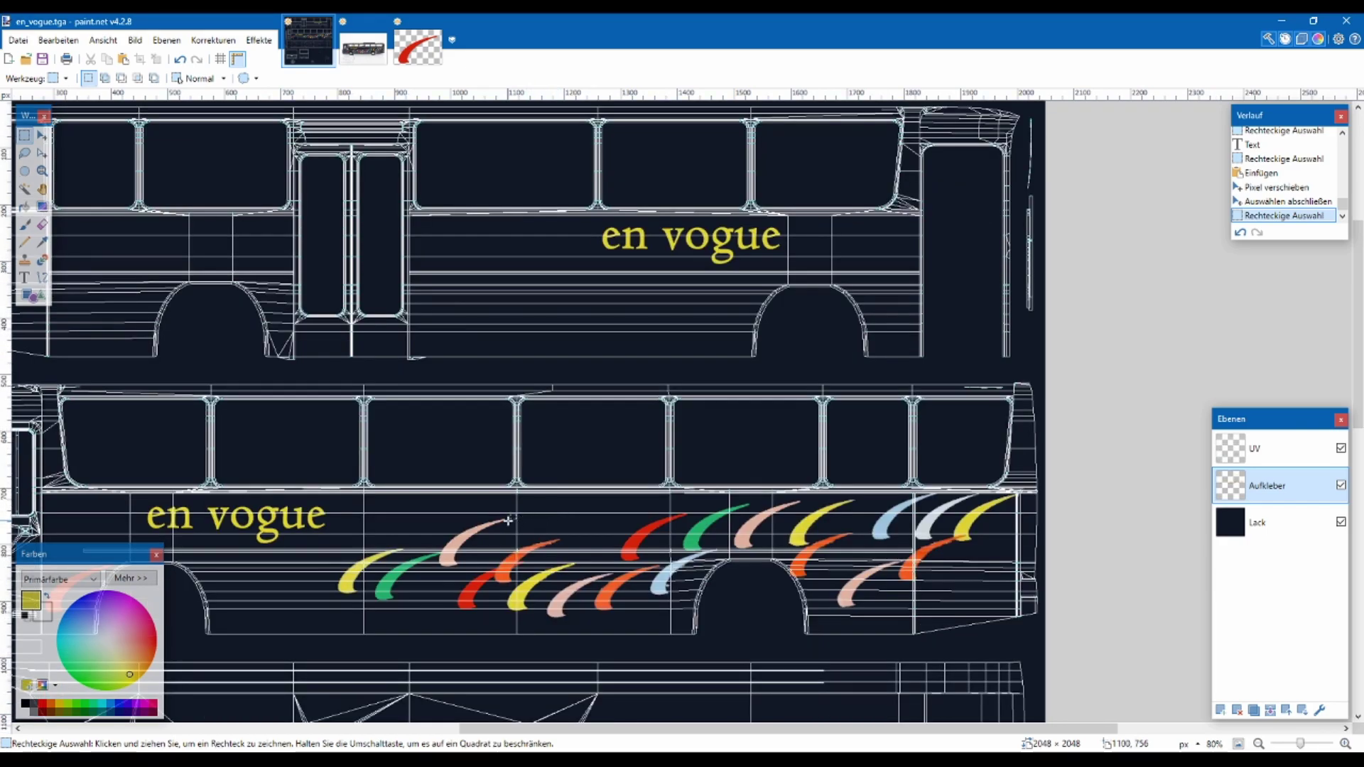
drag(336, 501, 1023, 620)
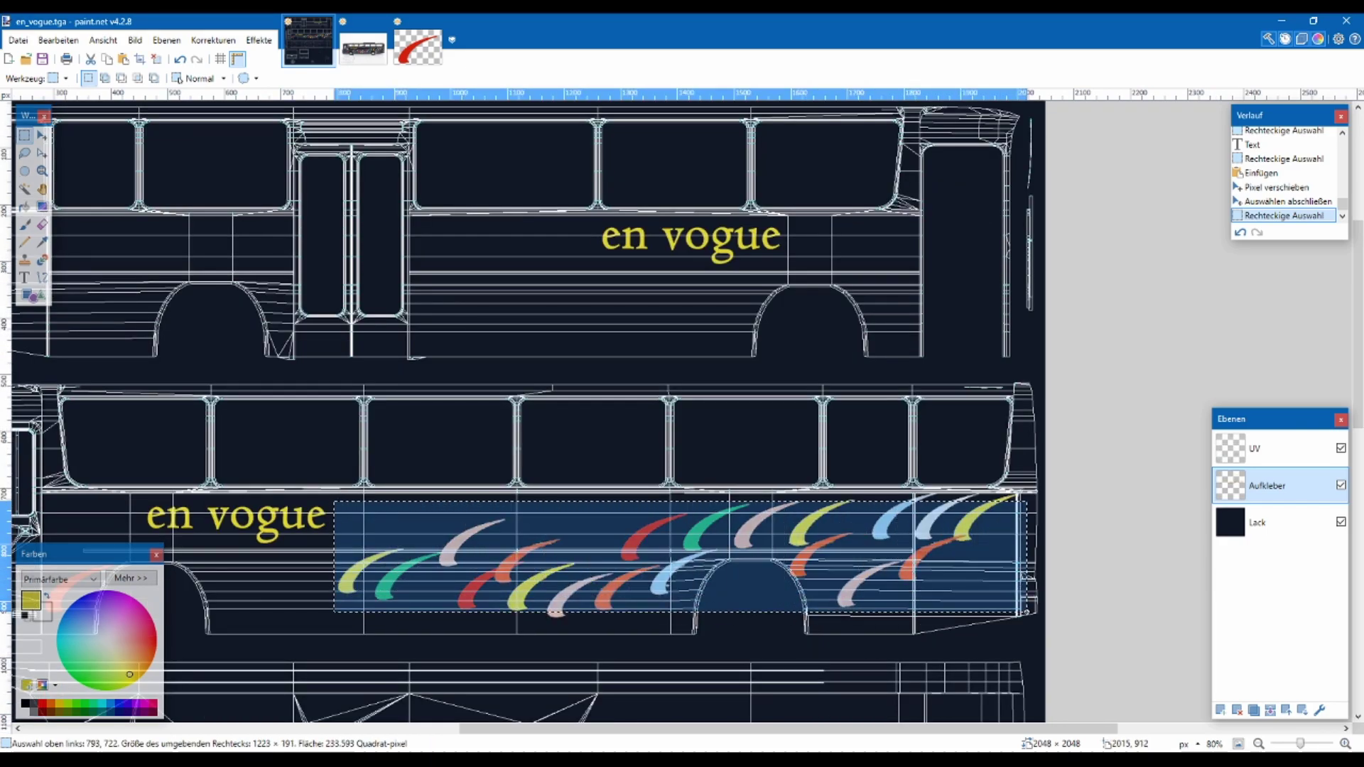
click(365, 545)
drag(324, 634, 826, 493)
click(334, 626)
drag(336, 618, 1025, 450)
key(ctrl+c)
Paste the copied swooshes into a new 1219 × 298 px image and flip them horizontally
key(ctrl+n)
key(Return)
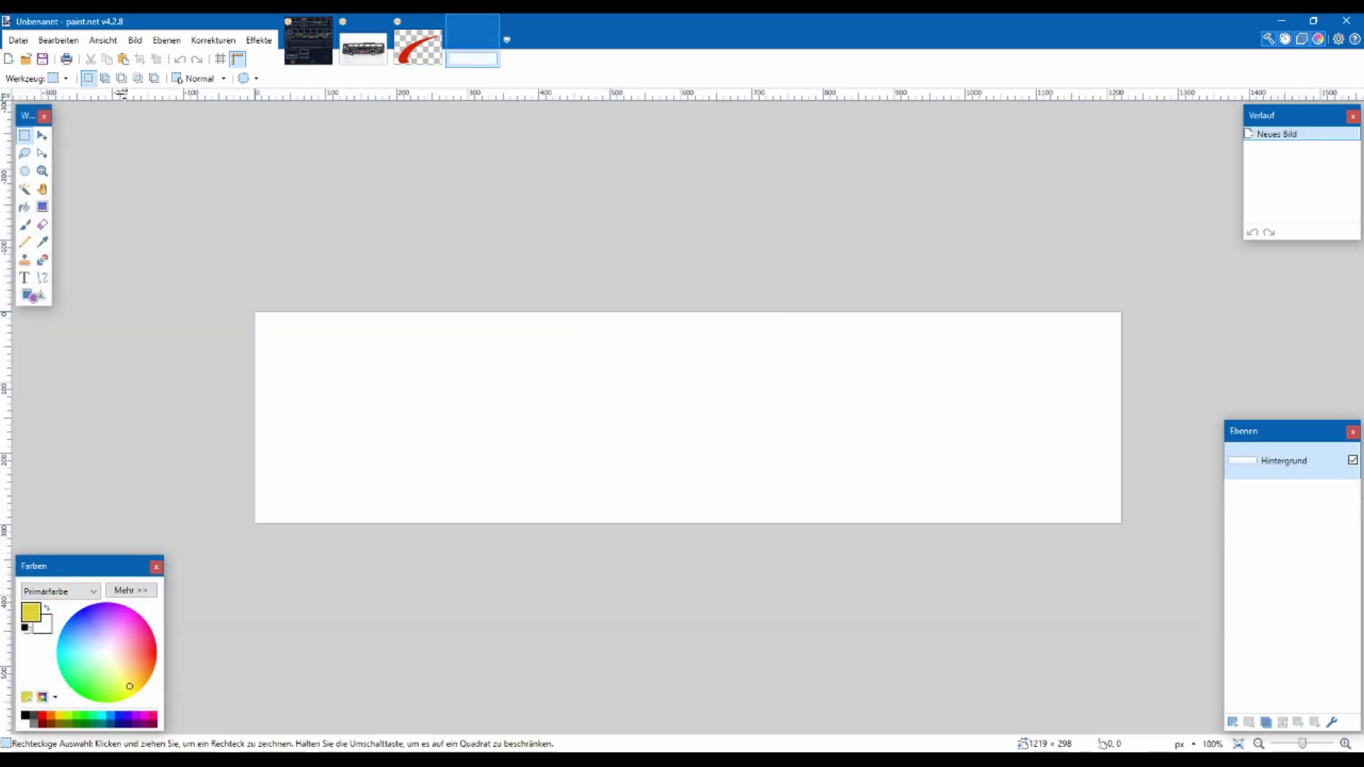
key(ctrl+v)
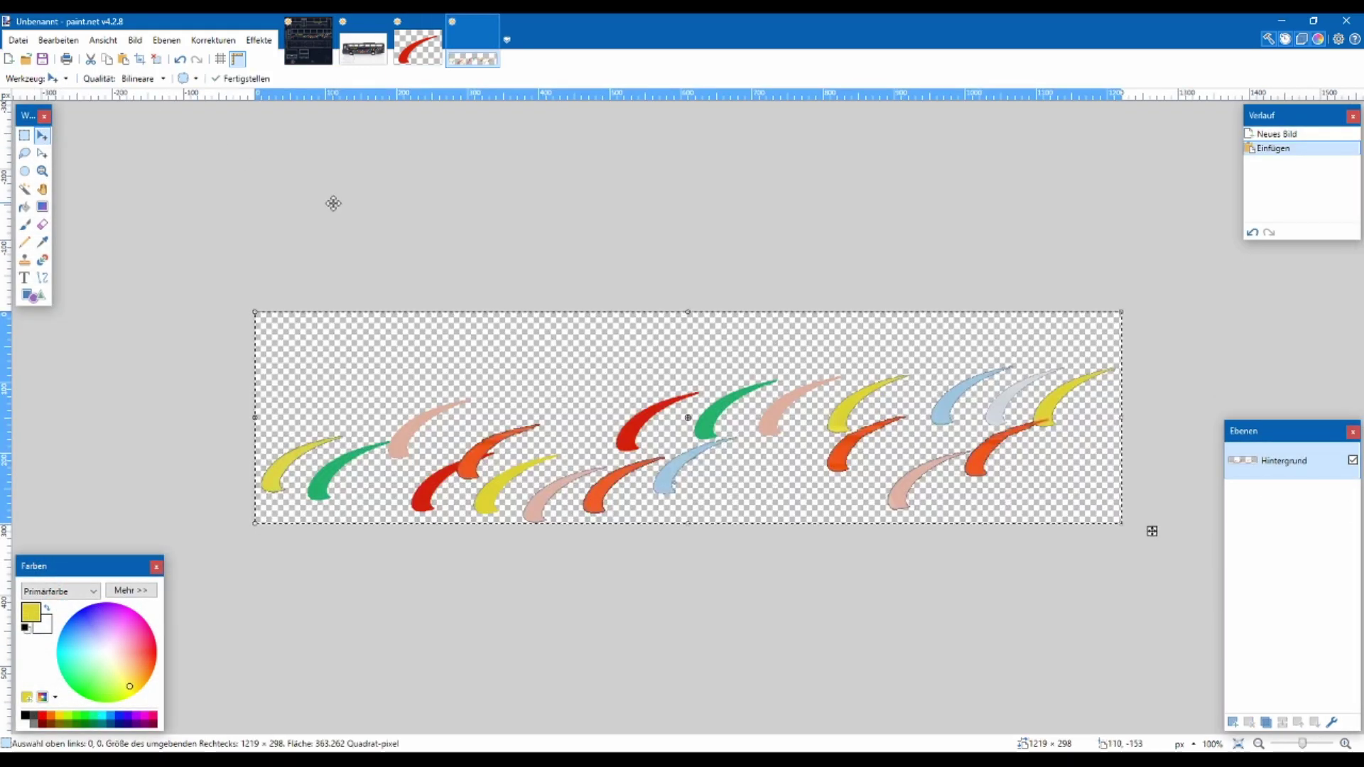
click(168, 41)
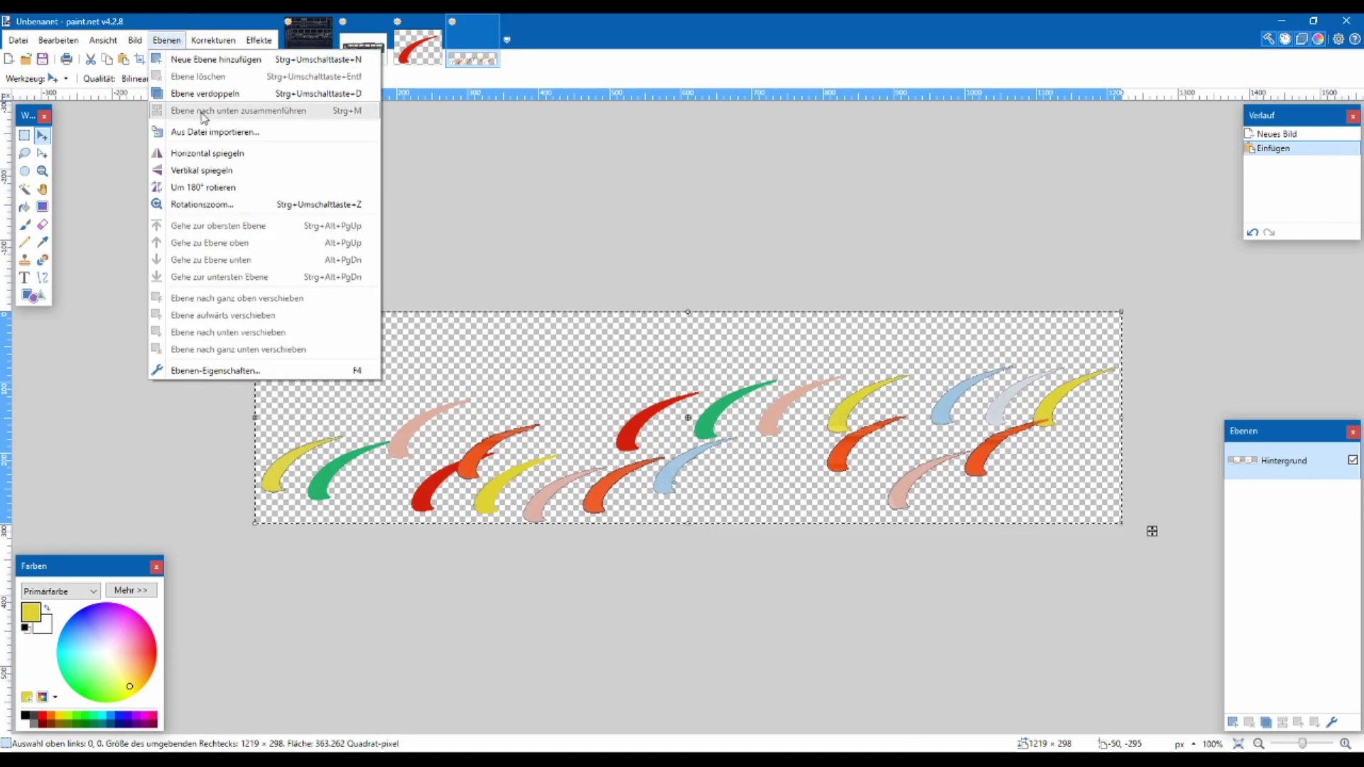
click(189, 153)
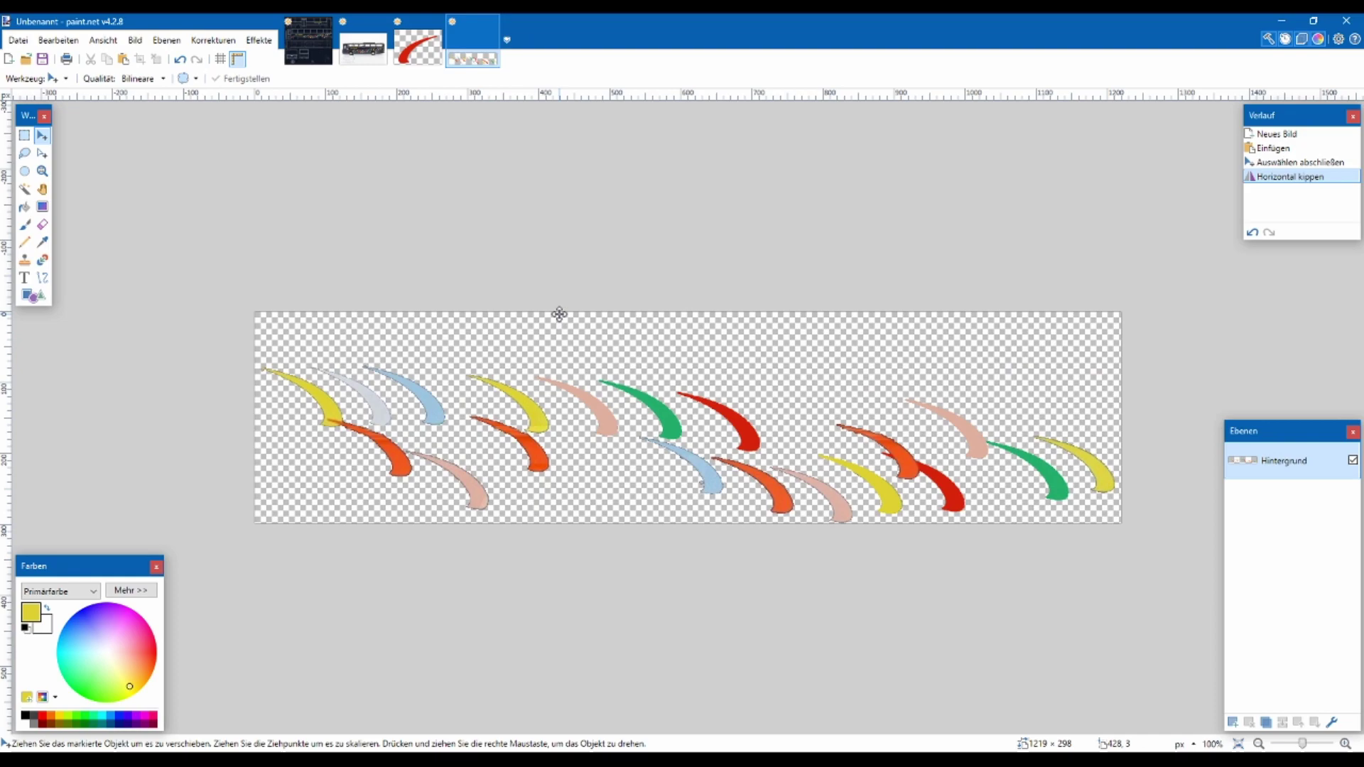
Transfer the mirrored swooshes to the livery's door-side view and align them with the rear end below the windows
key(ctrl+a)
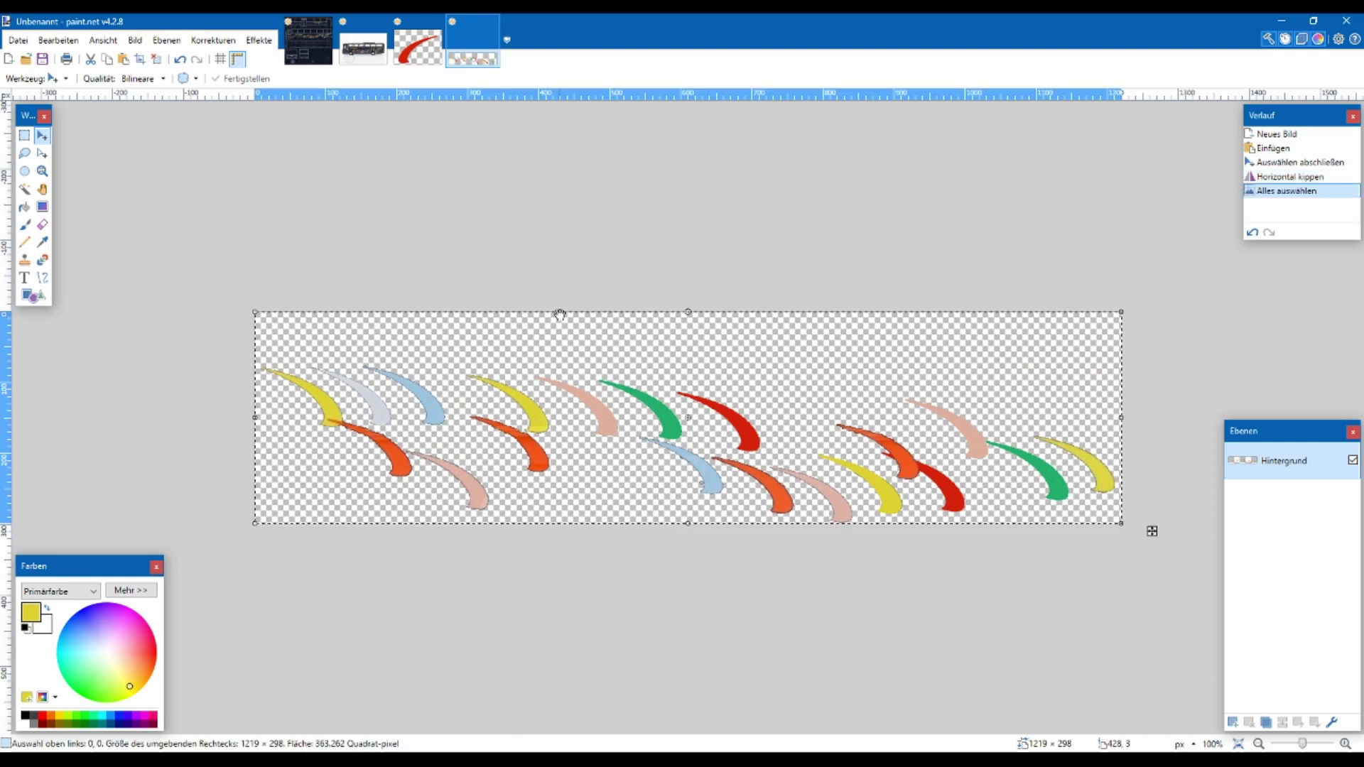
click(312, 39)
key(ctrl+v)
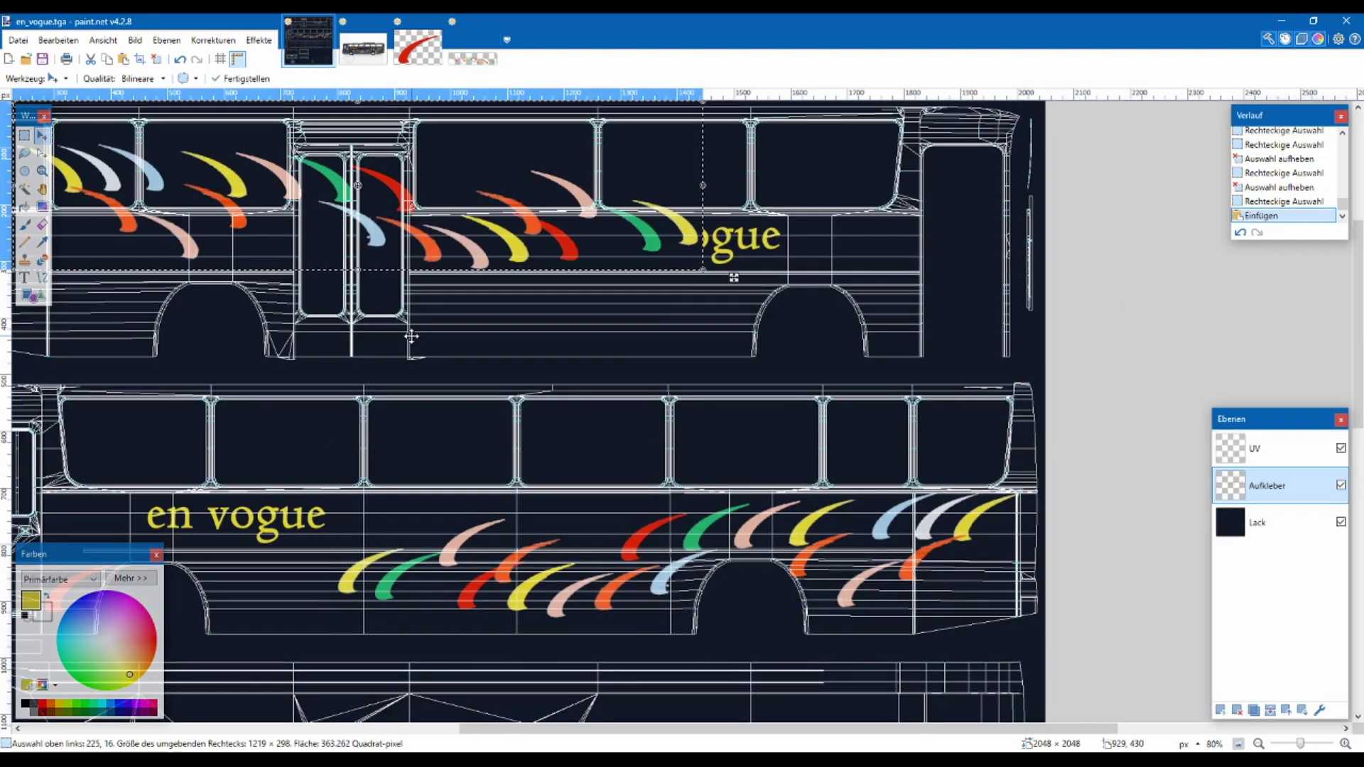
scroll(381, 301, left, 3)
drag(590, 240, 507, 310)
scroll(633, 445, right, 2)
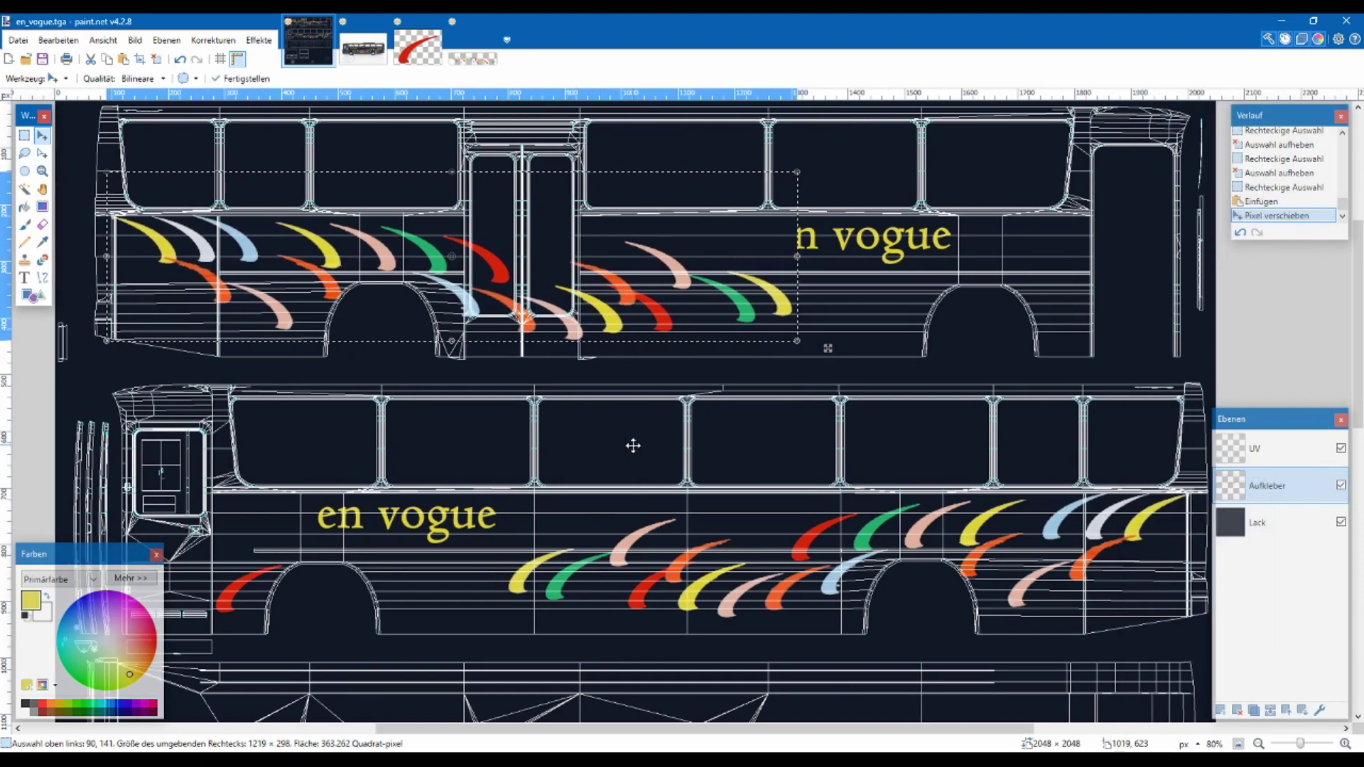
click(24, 135)
click(181, 535)
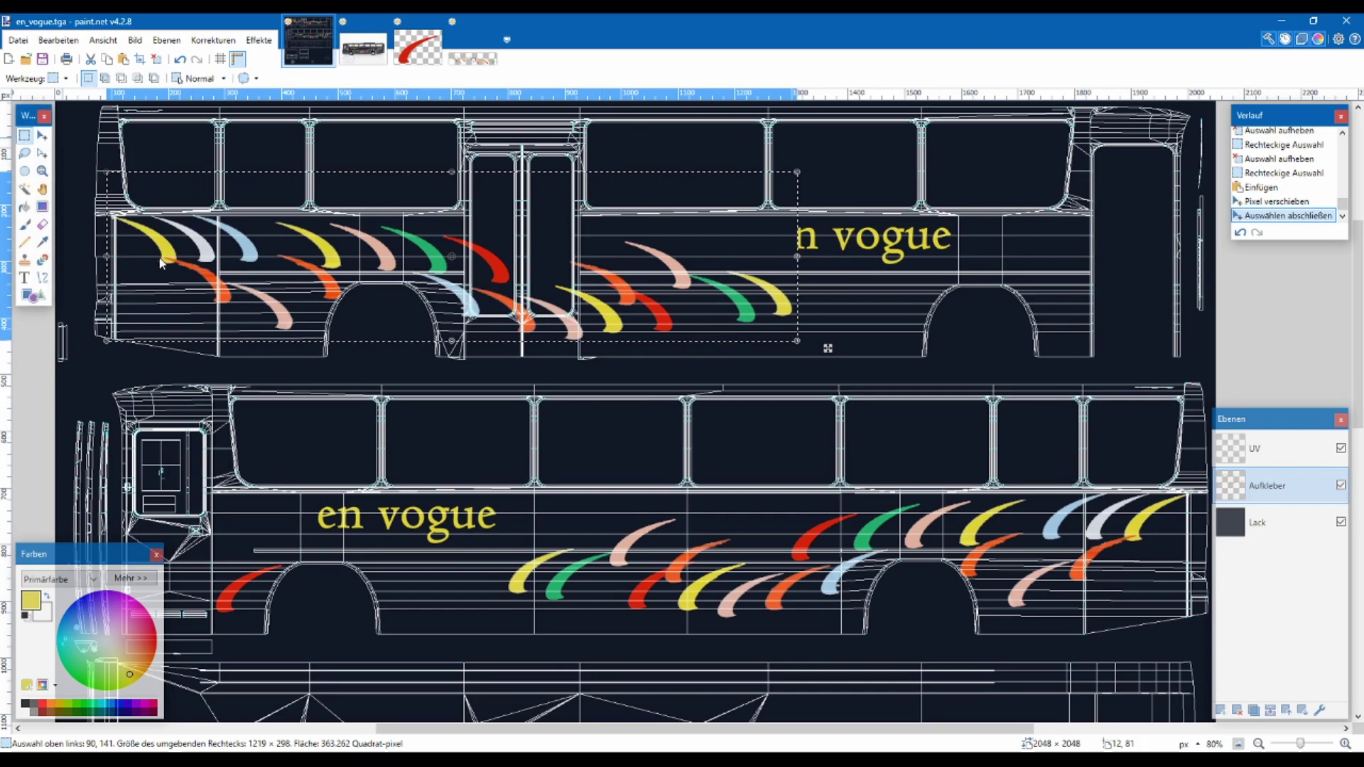
Flip the single red swoosh horizontally in its own image and select the whole image
scroll(181, 534, down, 2)
drag(168, 454, 306, 547)
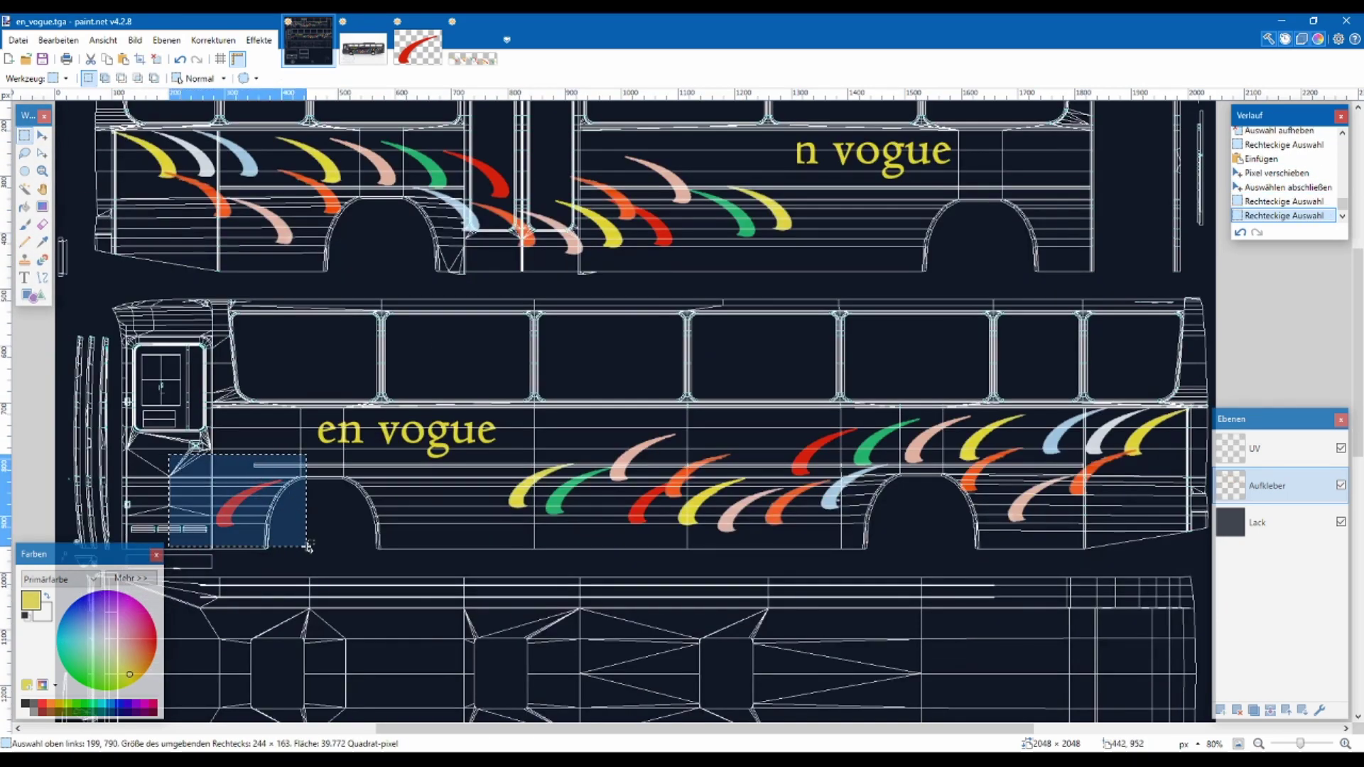
click(421, 63)
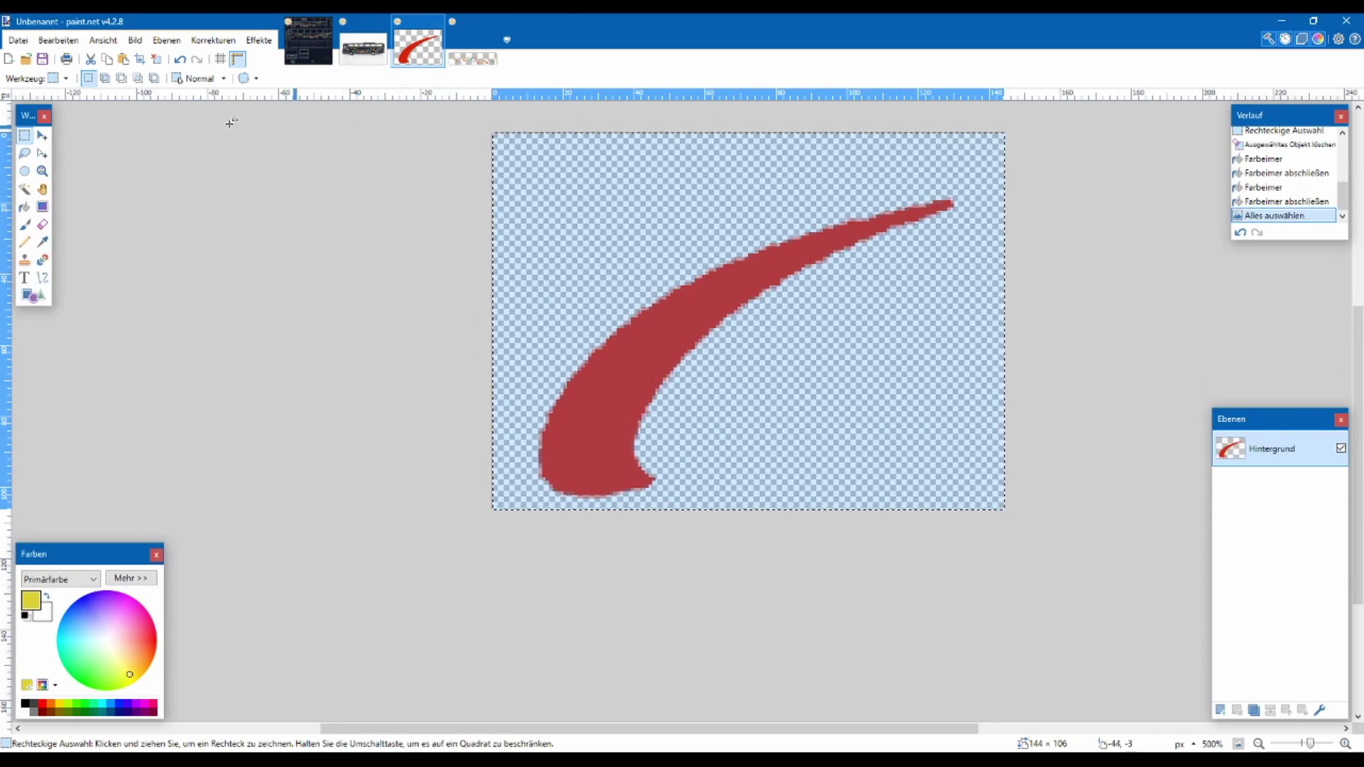
click(167, 40)
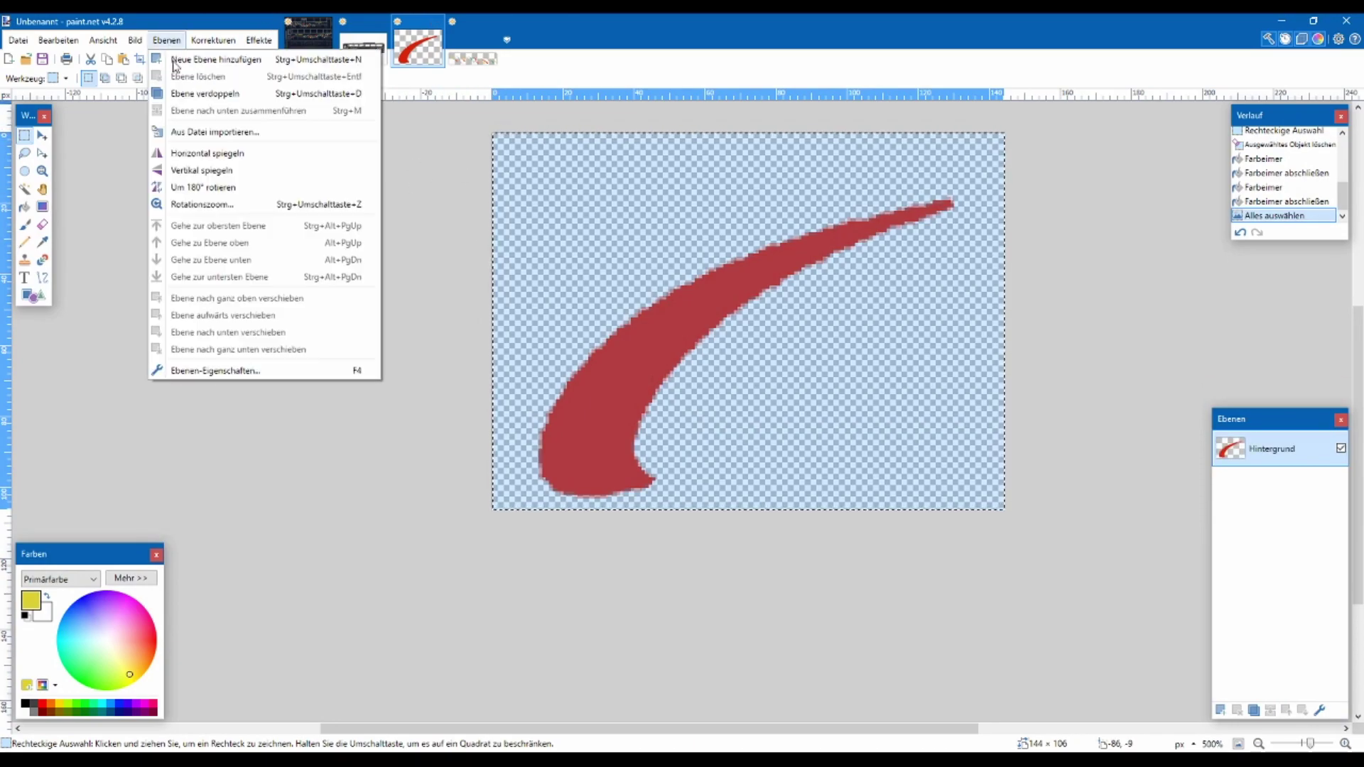
click(242, 154)
key(ctrl+a)
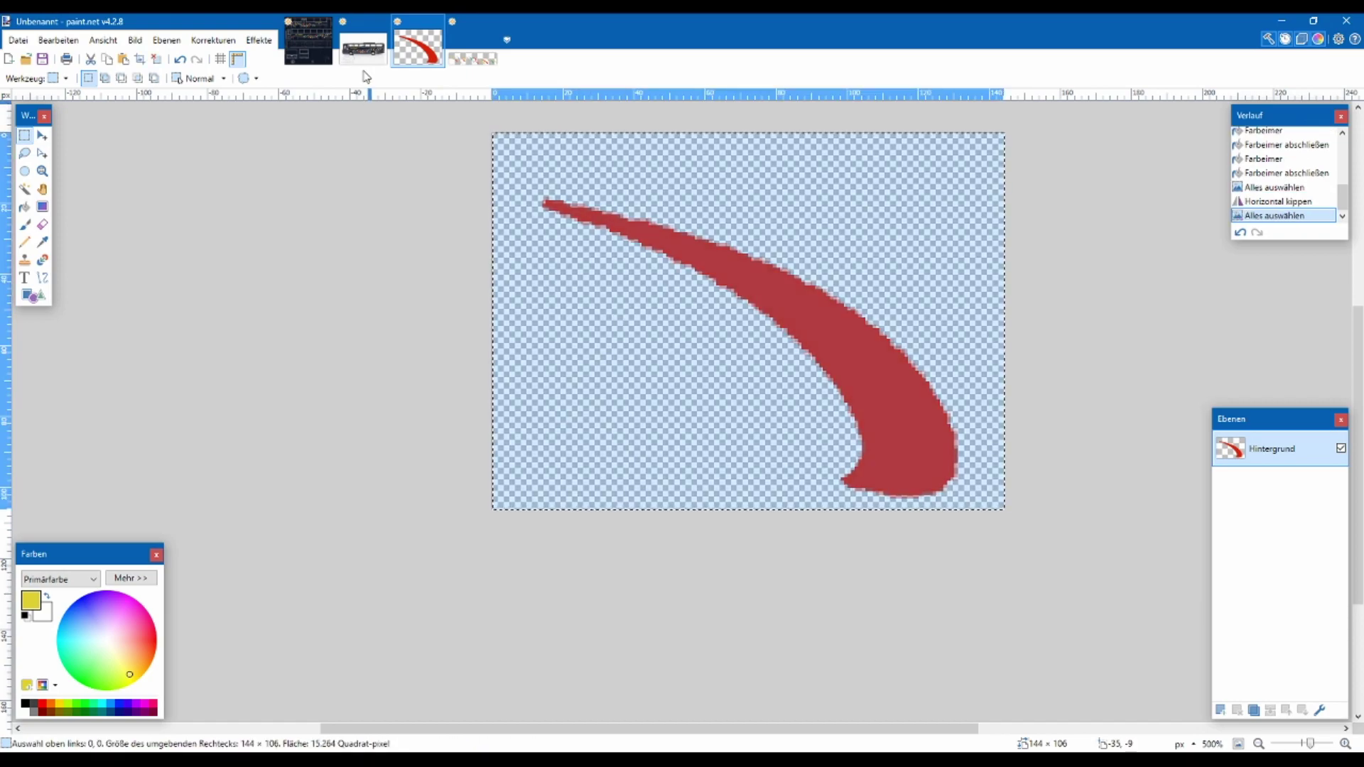
Paste the mirrored red swoosh onto the door-side view and position it between the front wheel arch and front door
click(308, 42)
scroll(899, 222, up, 3)
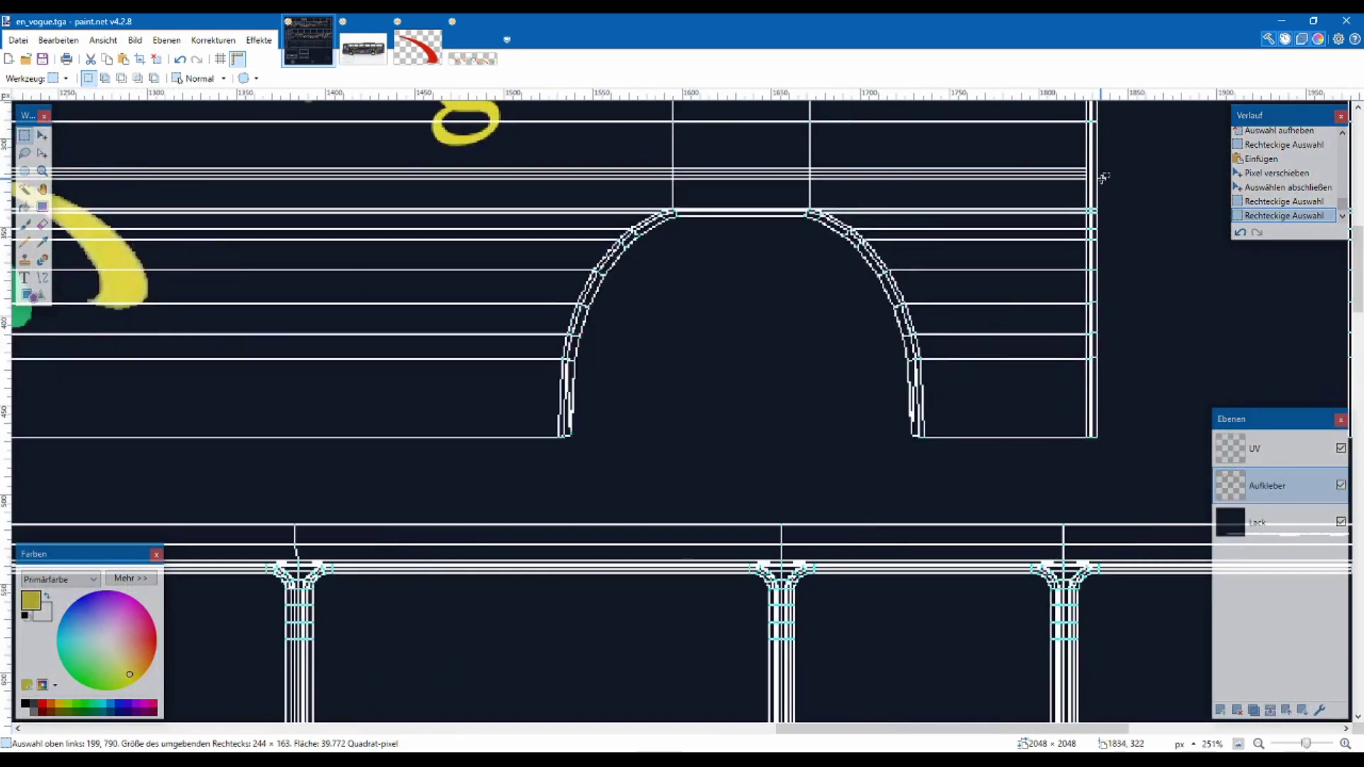
scroll(1102, 178, right, 3)
scroll(1102, 178, up, 2)
key(ctrl+v)
drag(387, 363, 930, 542)
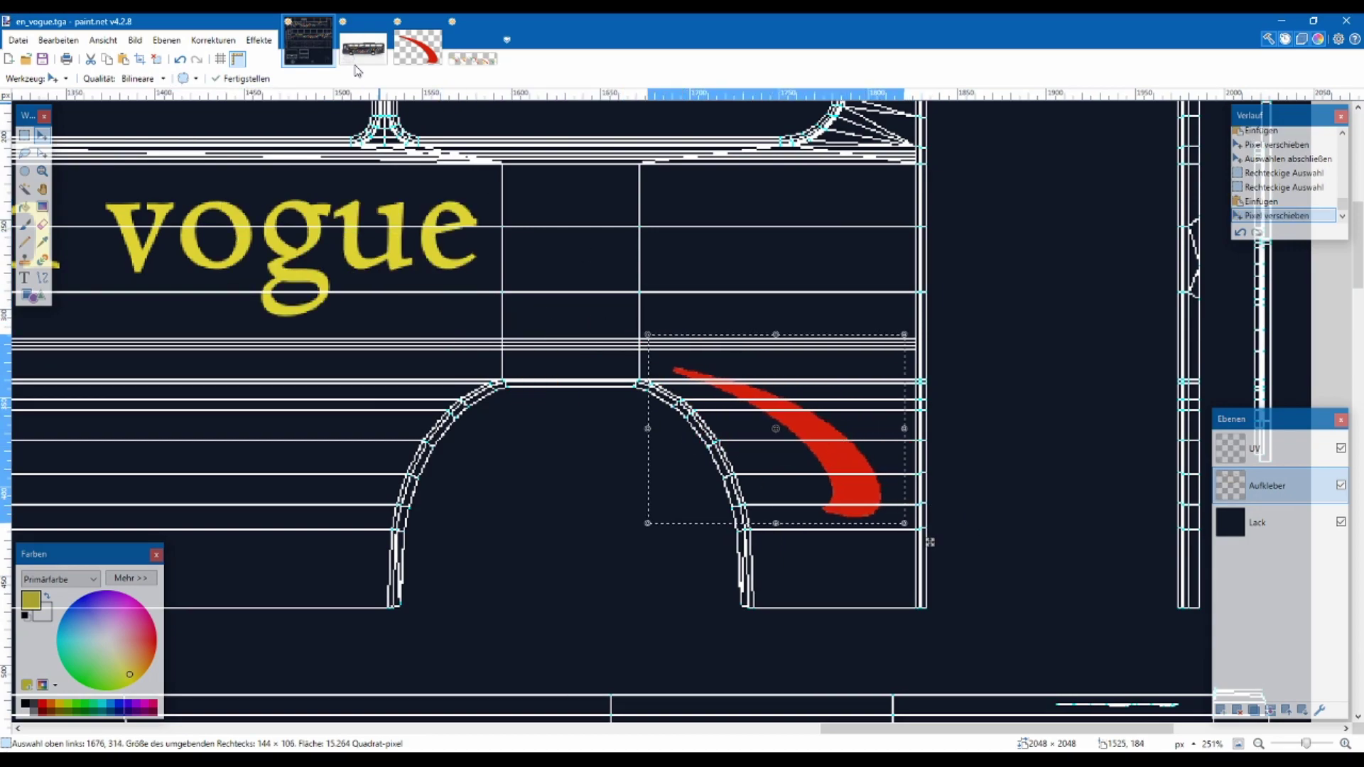
Check the reference photo of the bus and nudge the red swoosh slightly between the front wheel arch and front door
key(alt+Tab)
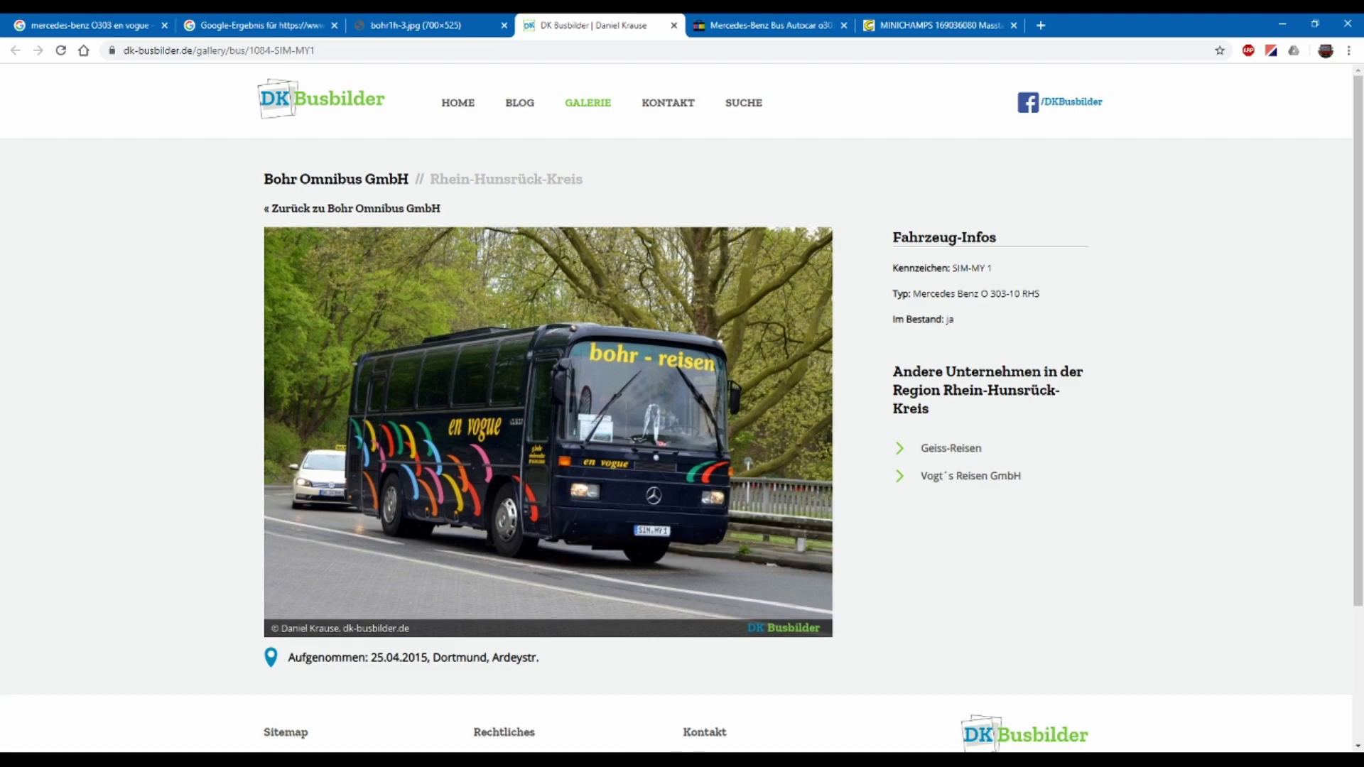
key(alt+Tab)
drag(774, 478, 783, 489)
click(25, 135)
Copy the complete "en vogue" lettering from the driver-side view and paste it over the cut-off lettering on the door side, before the front wheel arch
scroll(911, 359, down, 5)
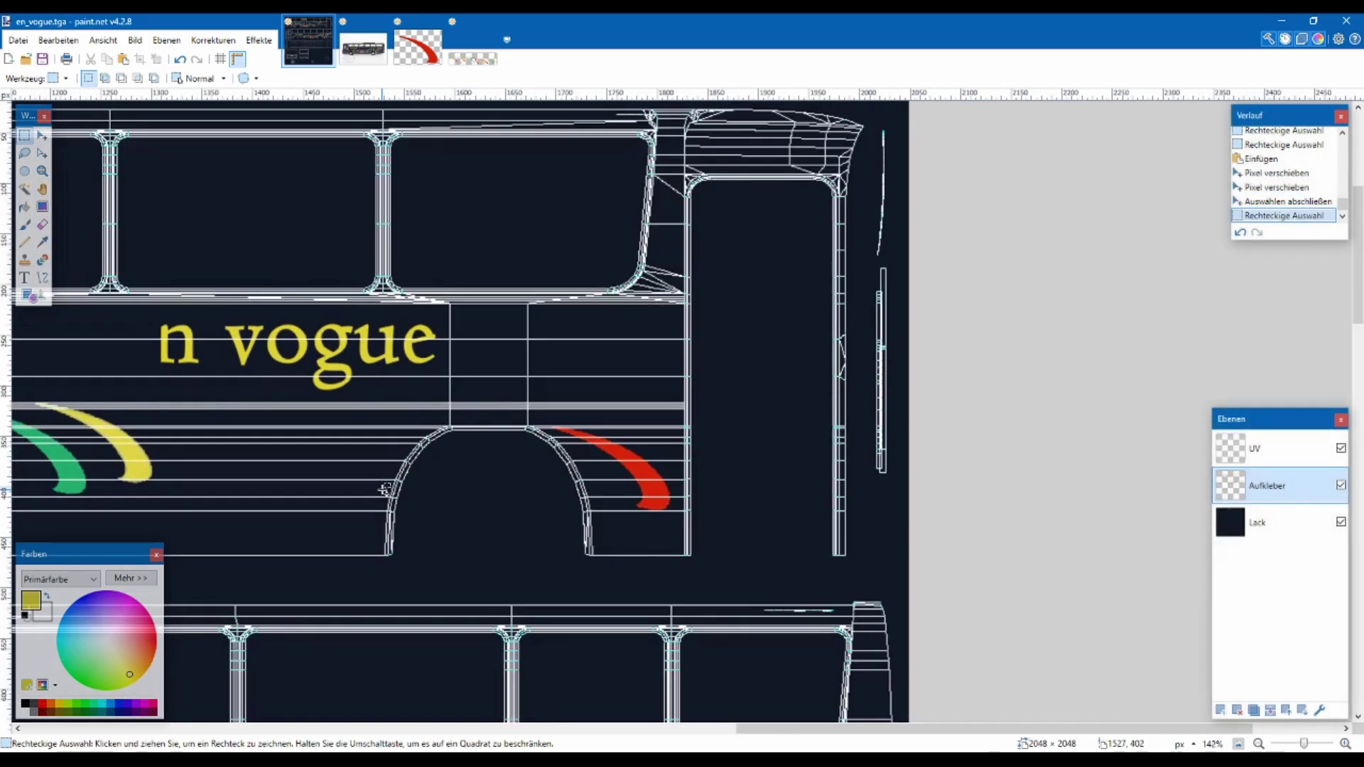
scroll(370, 518, down, 2)
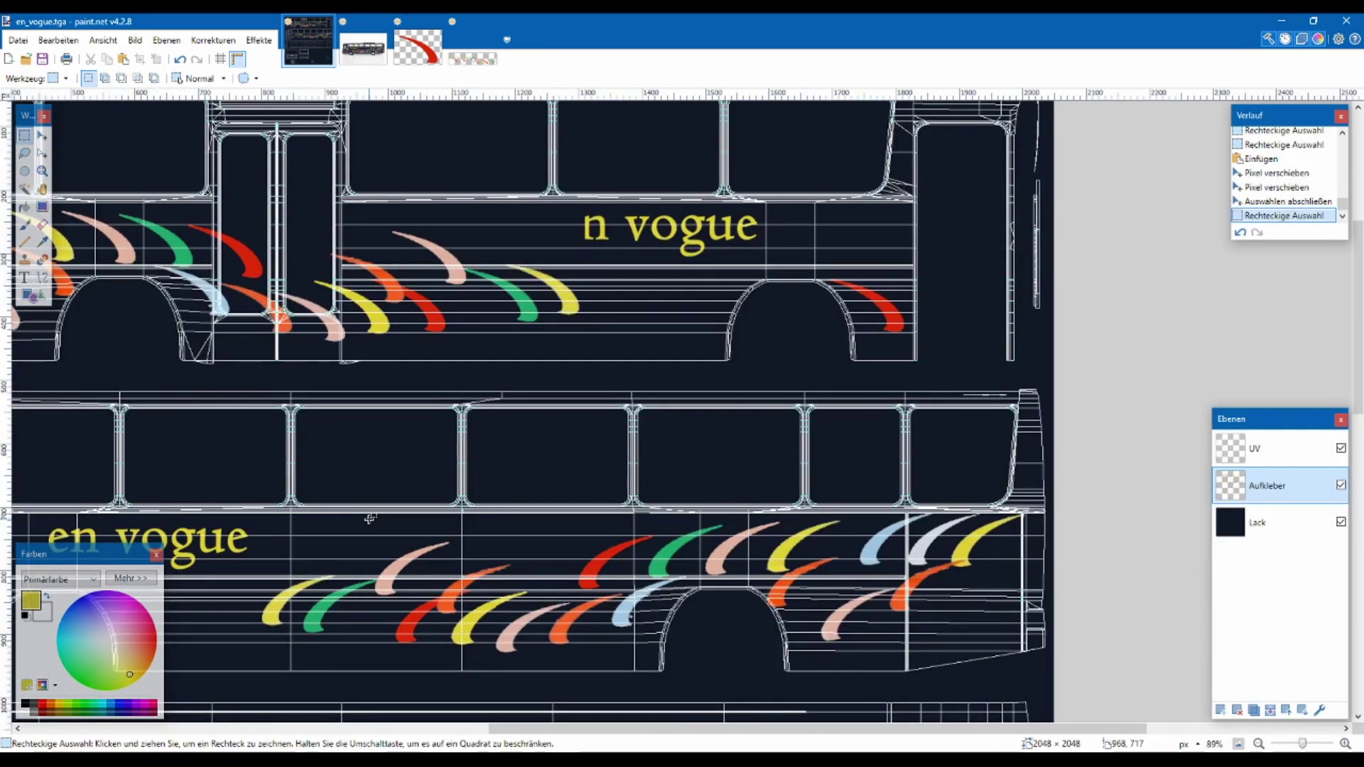
scroll(370, 518, left, 2)
scroll(323, 577, up, 3)
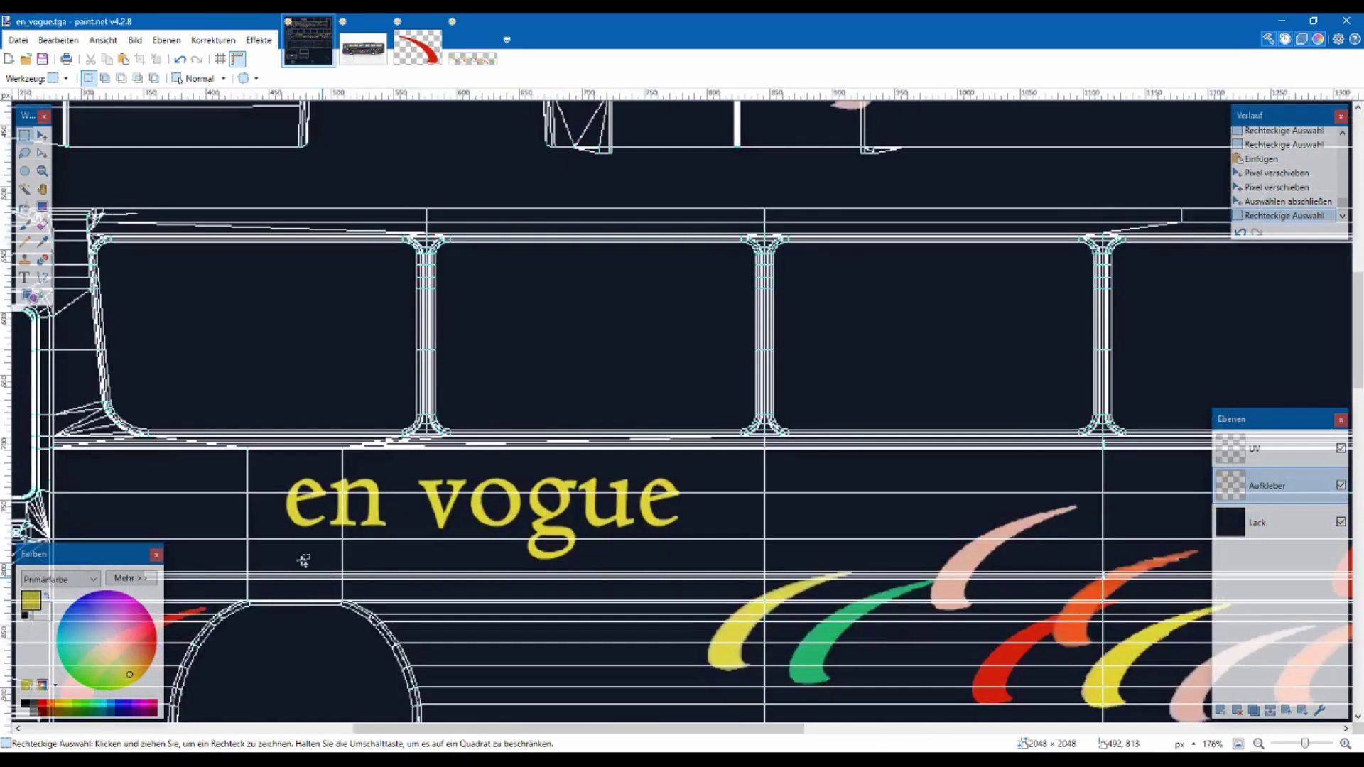
drag(262, 457, 680, 561)
key(ctrl+v)
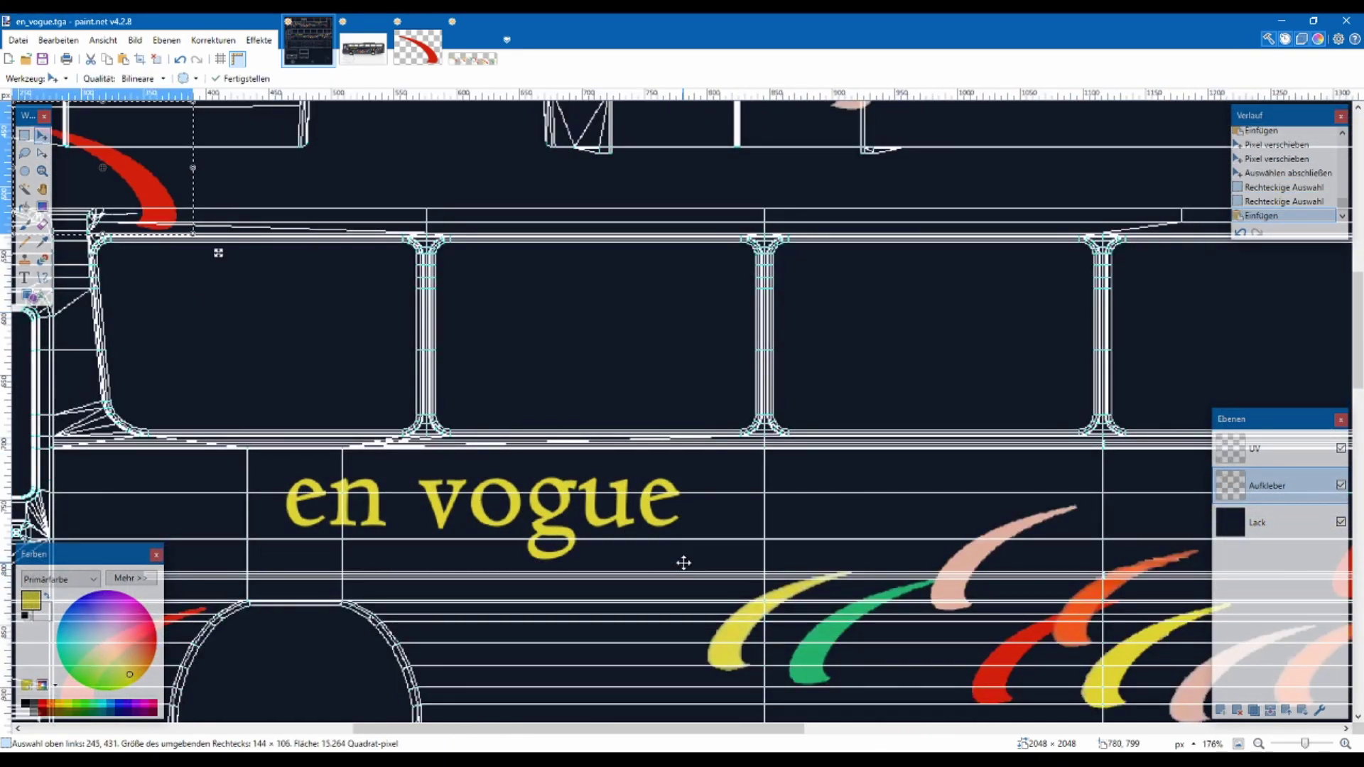
key(ctrl+z)
scroll(684, 563, right, 10)
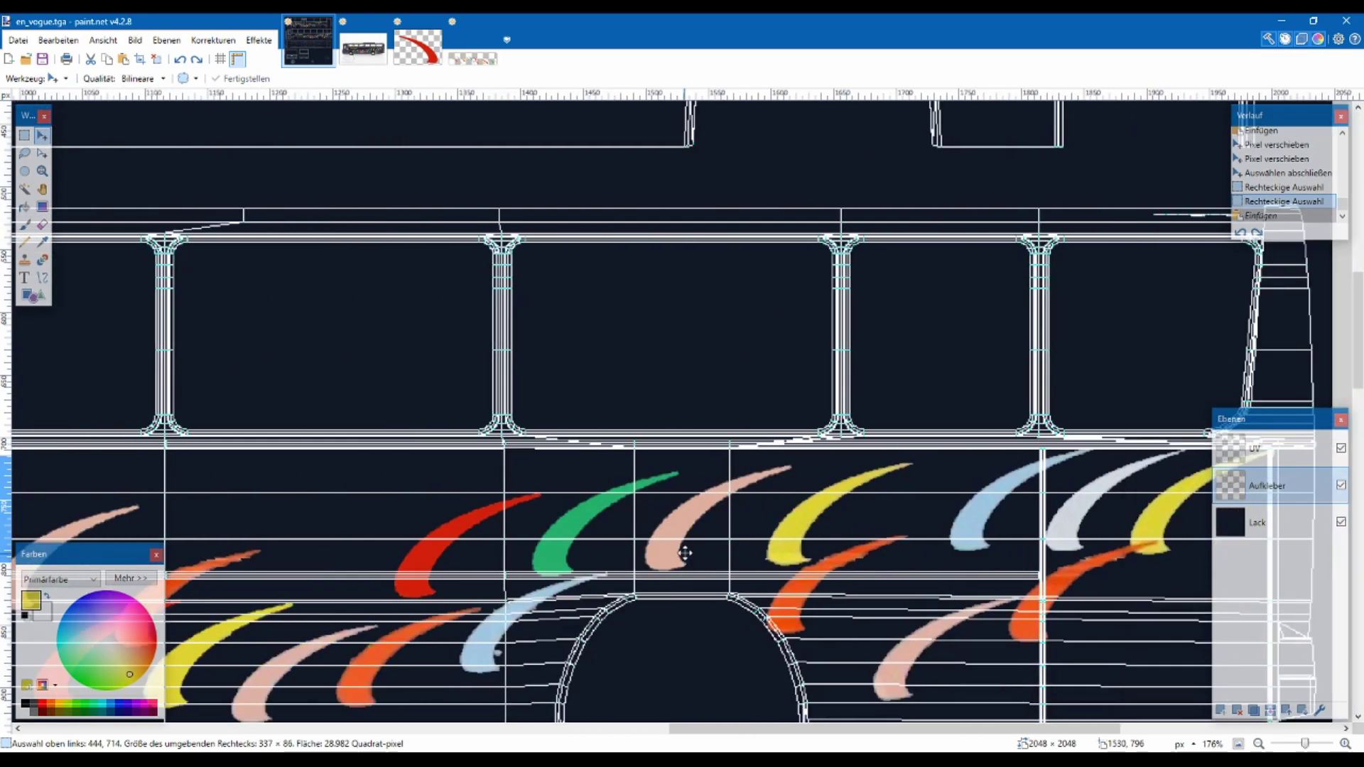
scroll(684, 558, up, 5)
key(ctrl+v)
drag(442, 481, 731, 316)
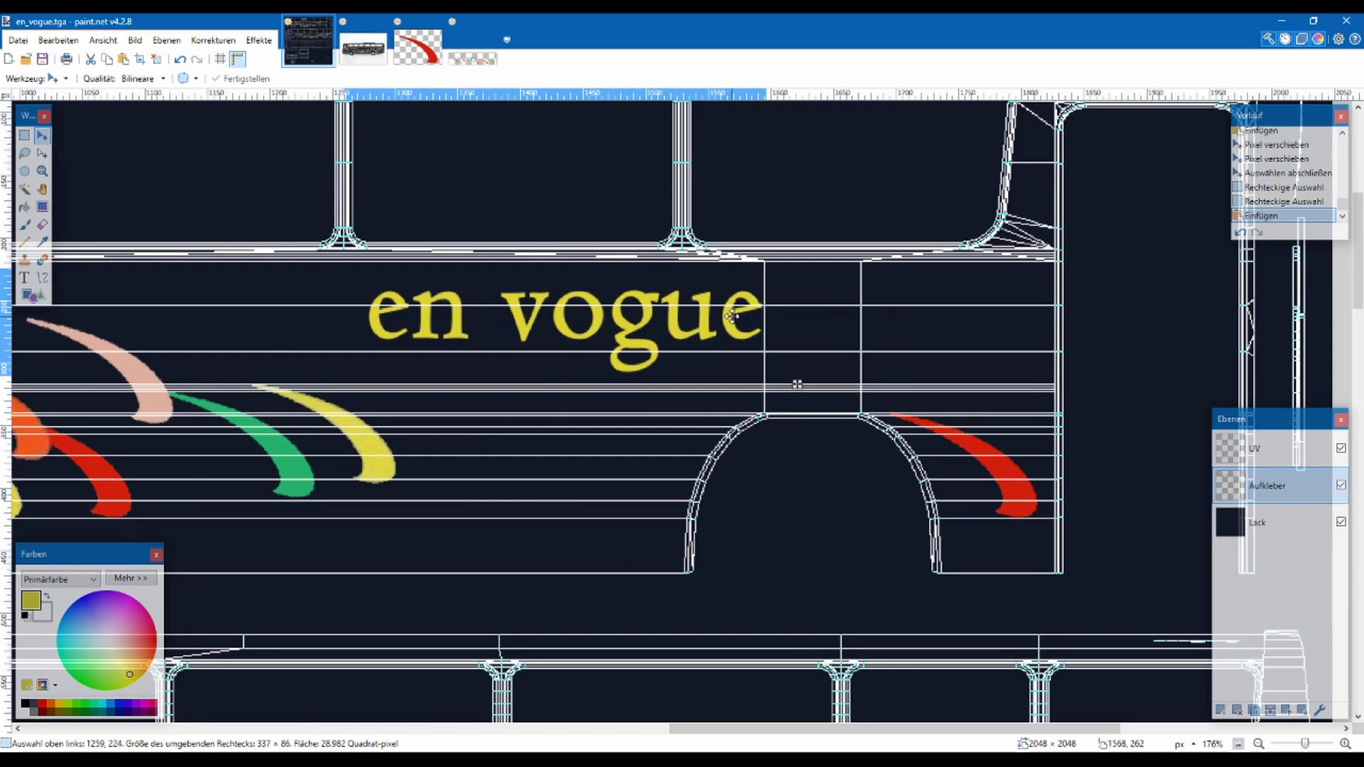
click(24, 135)
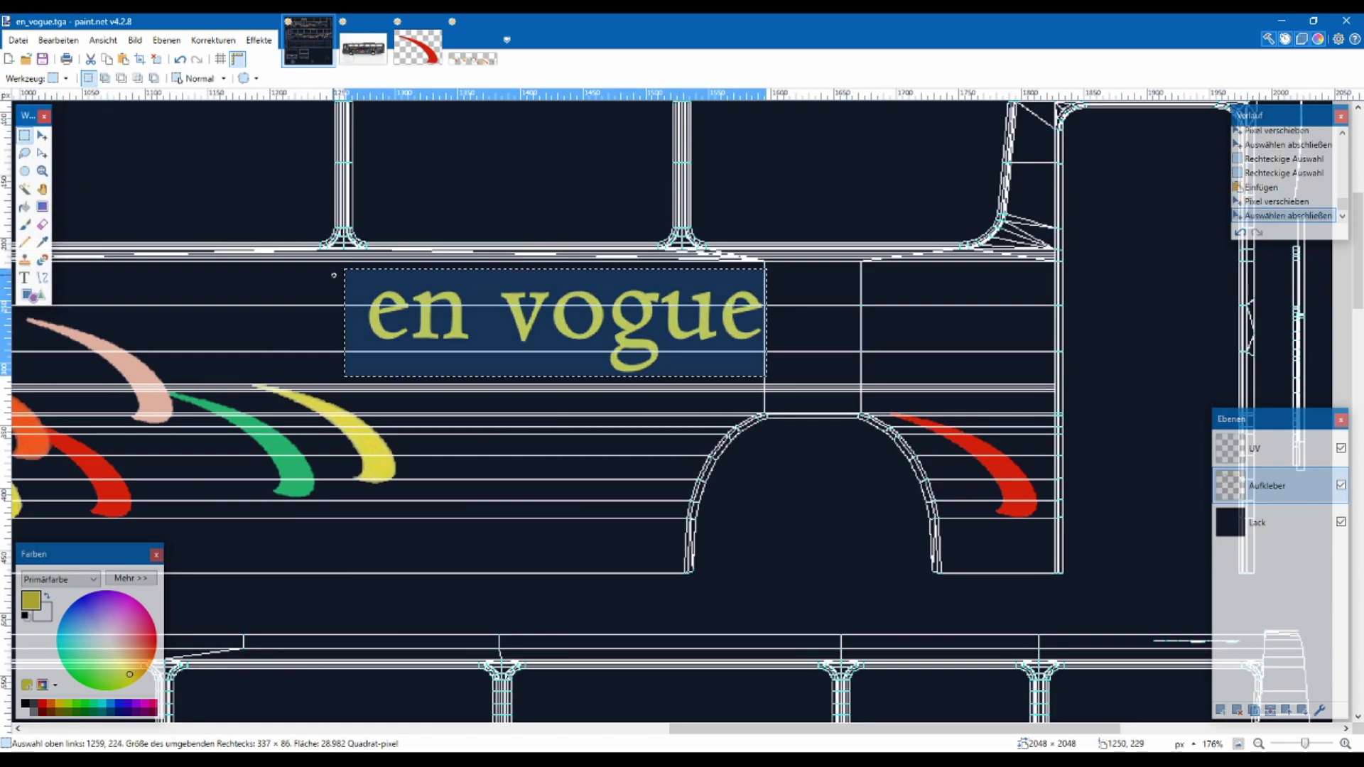
click(299, 422)
Review both side views of the livery and compare them with the reference photos of the bus in the browser
scroll(299, 422, down, 5)
scroll(300, 422, left, 3)
scroll(300, 421, down, 4)
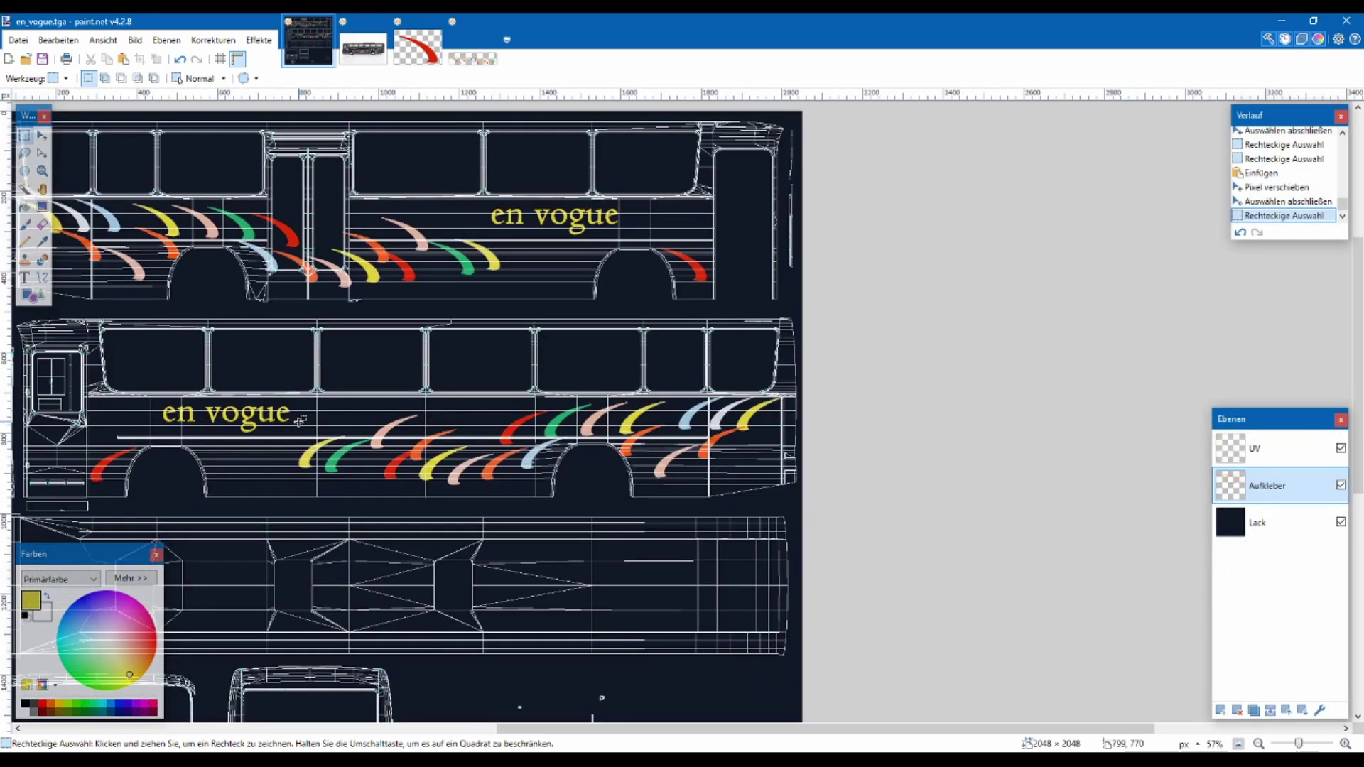
scroll(300, 421, left, 3)
scroll(299, 422, up, 2)
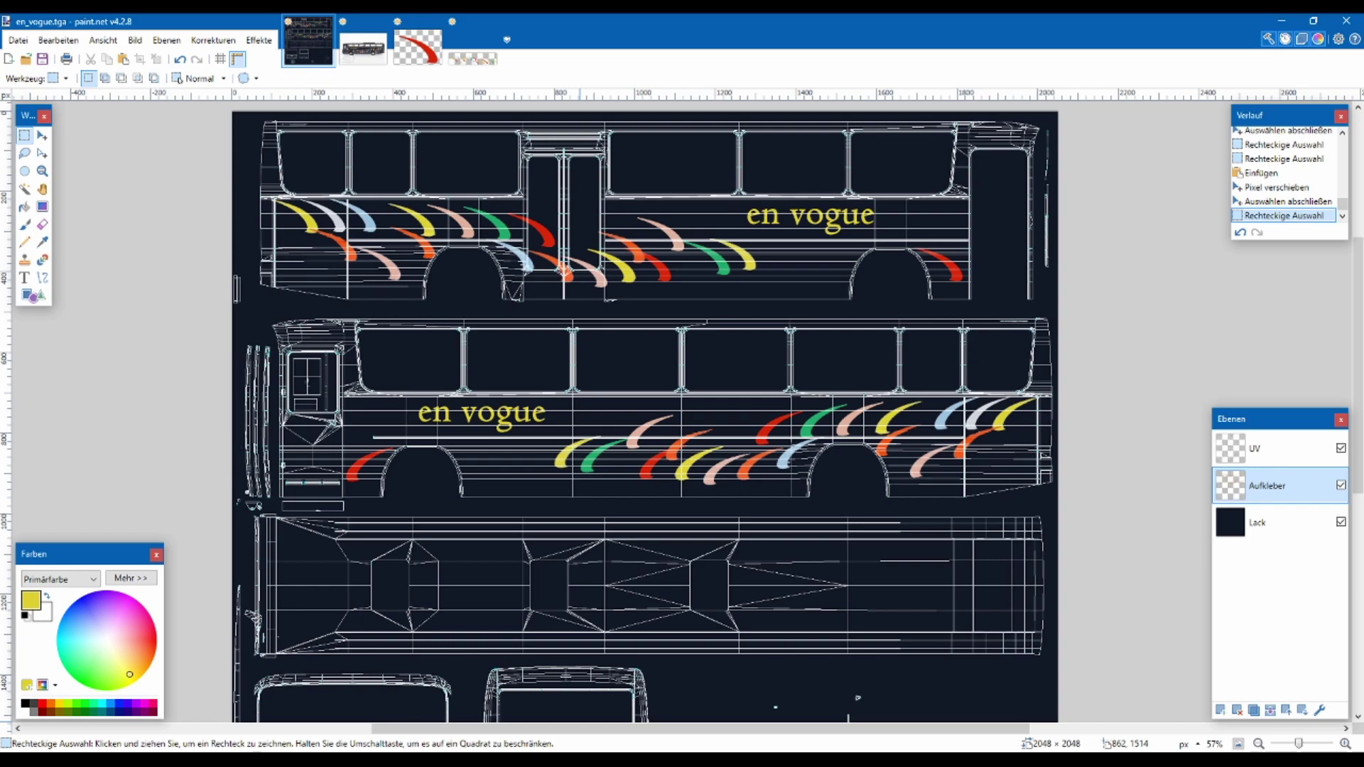
key(alt+Tab)
key(alt+Tab)
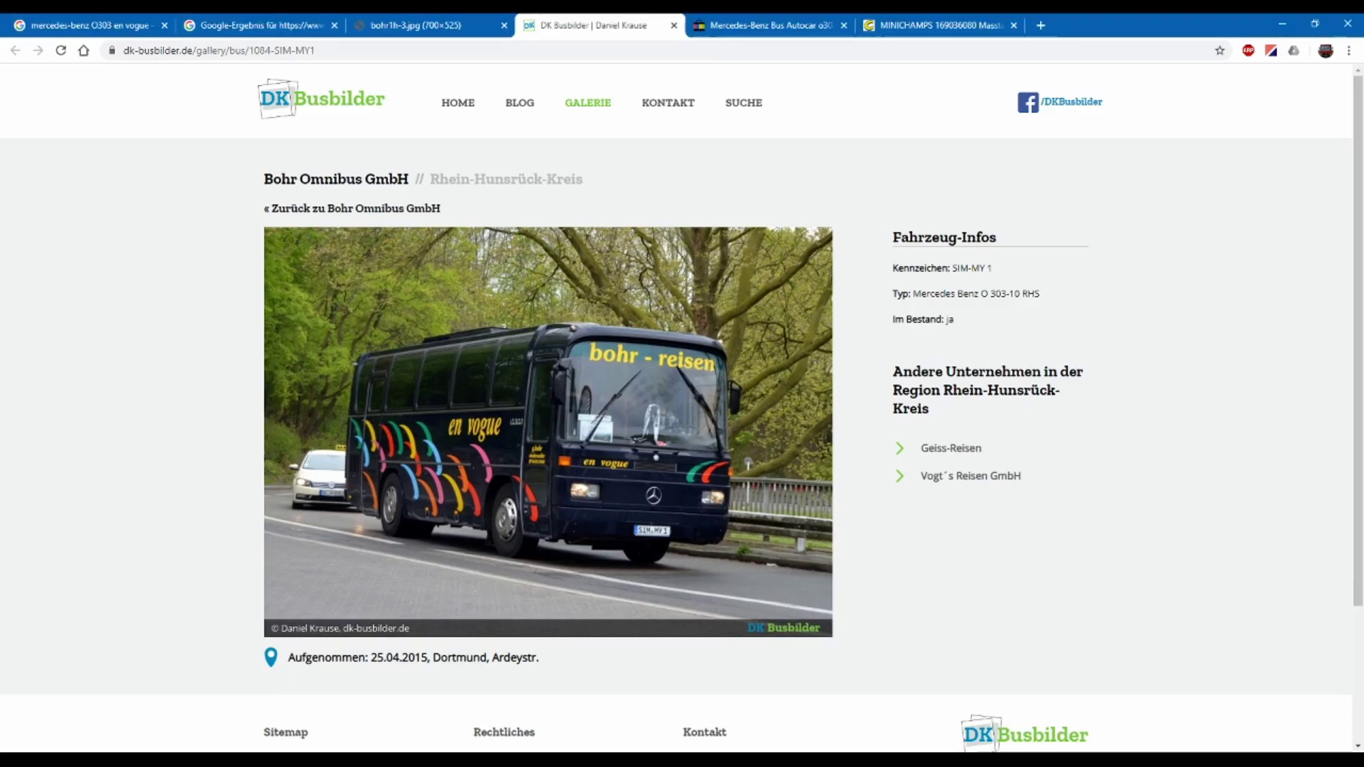
click(791, 21)
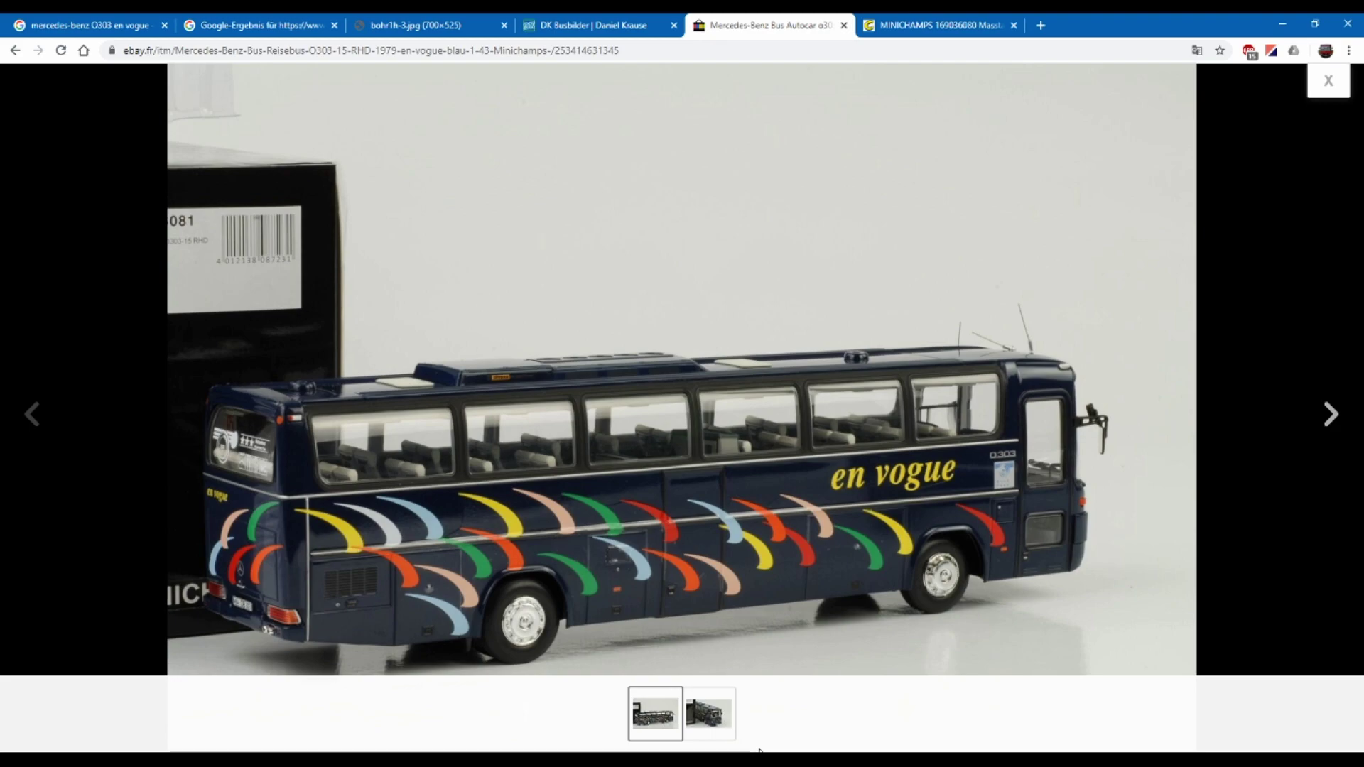
mouse_move(675, 707)
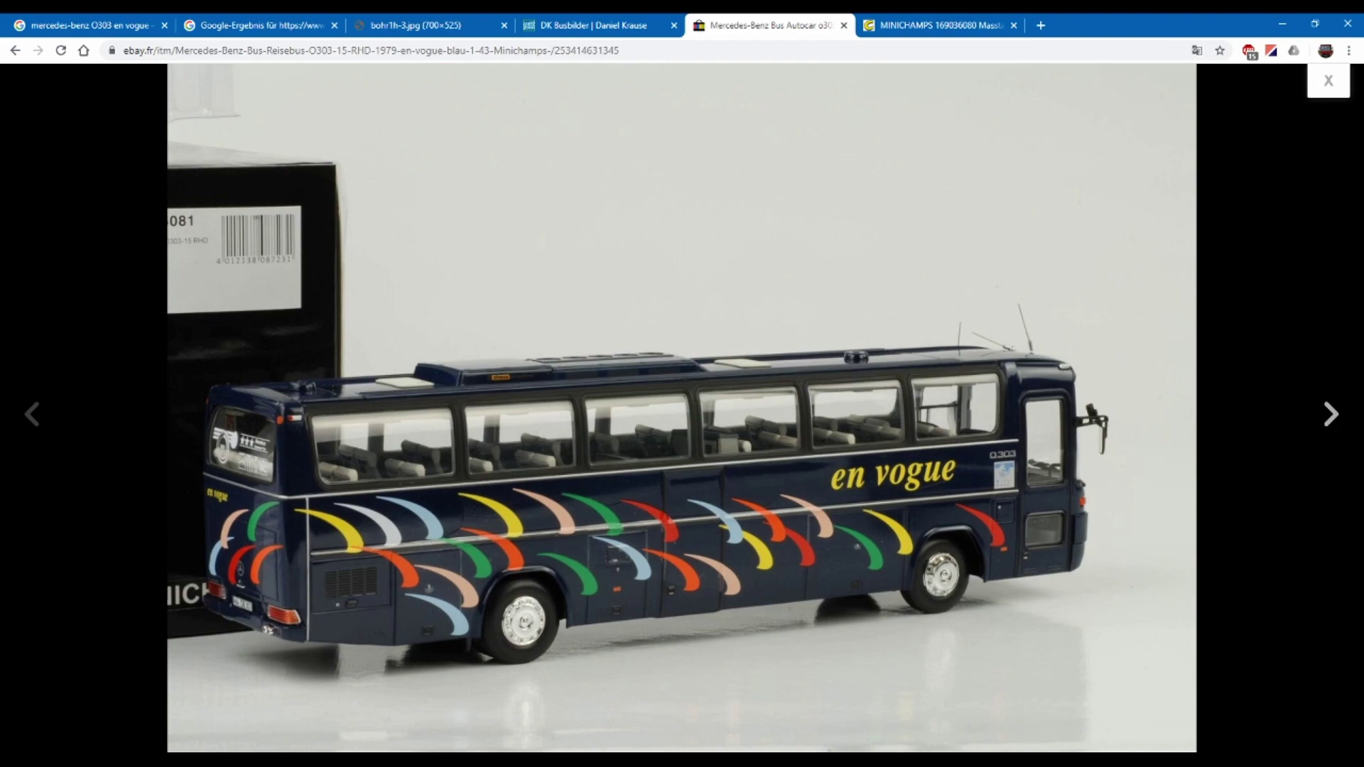
key(alt+Tab)
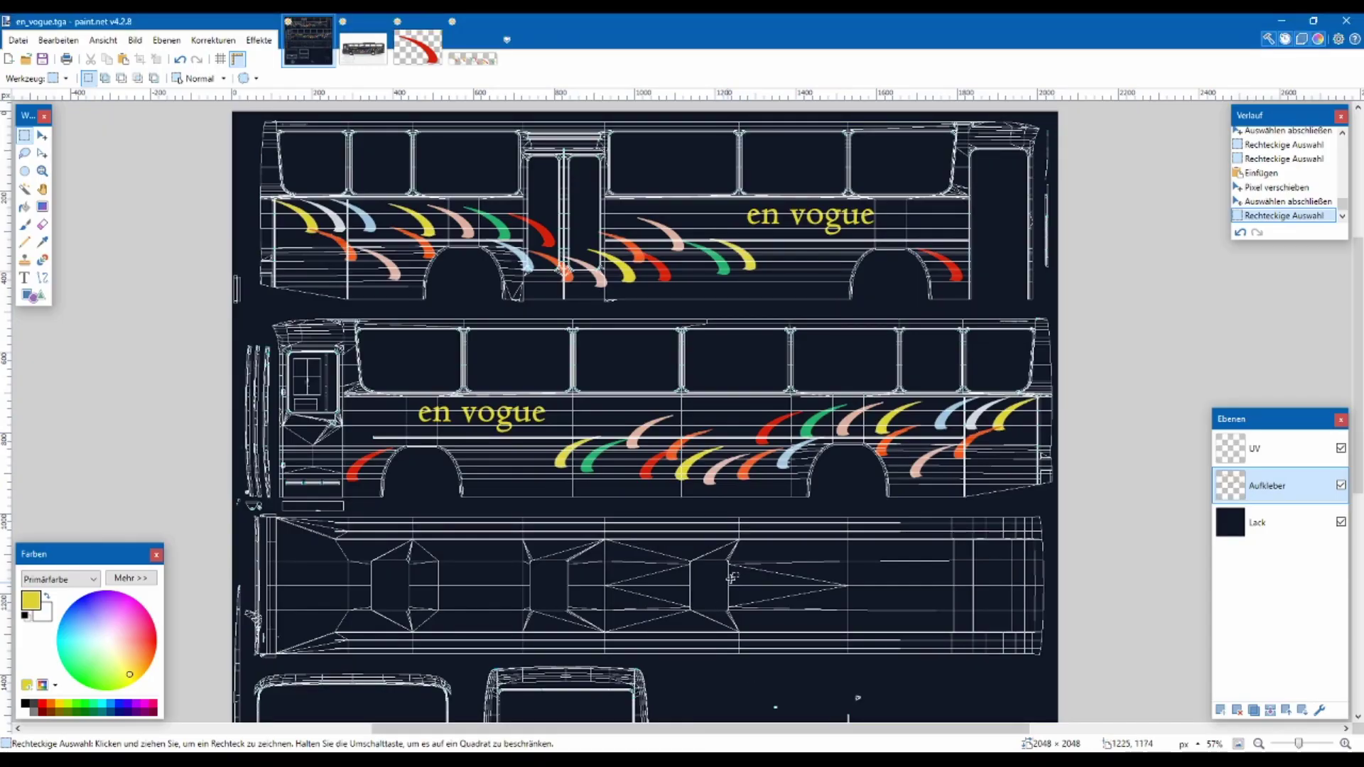
Examine the bus's rear view on the texture and the swooshes on the rear end in the reference photo
scroll(759, 400, up, 5)
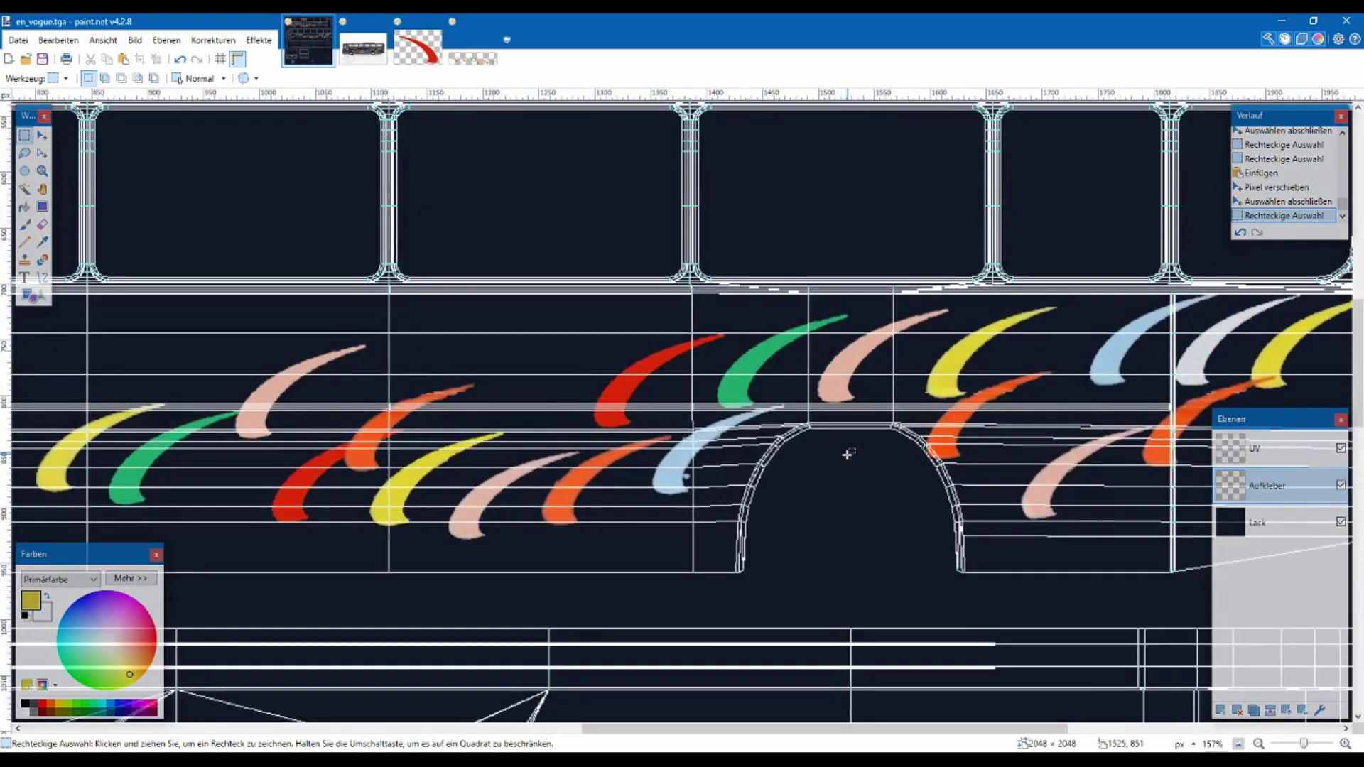
scroll(851, 450, down, 10)
scroll(557, 481, left, 5)
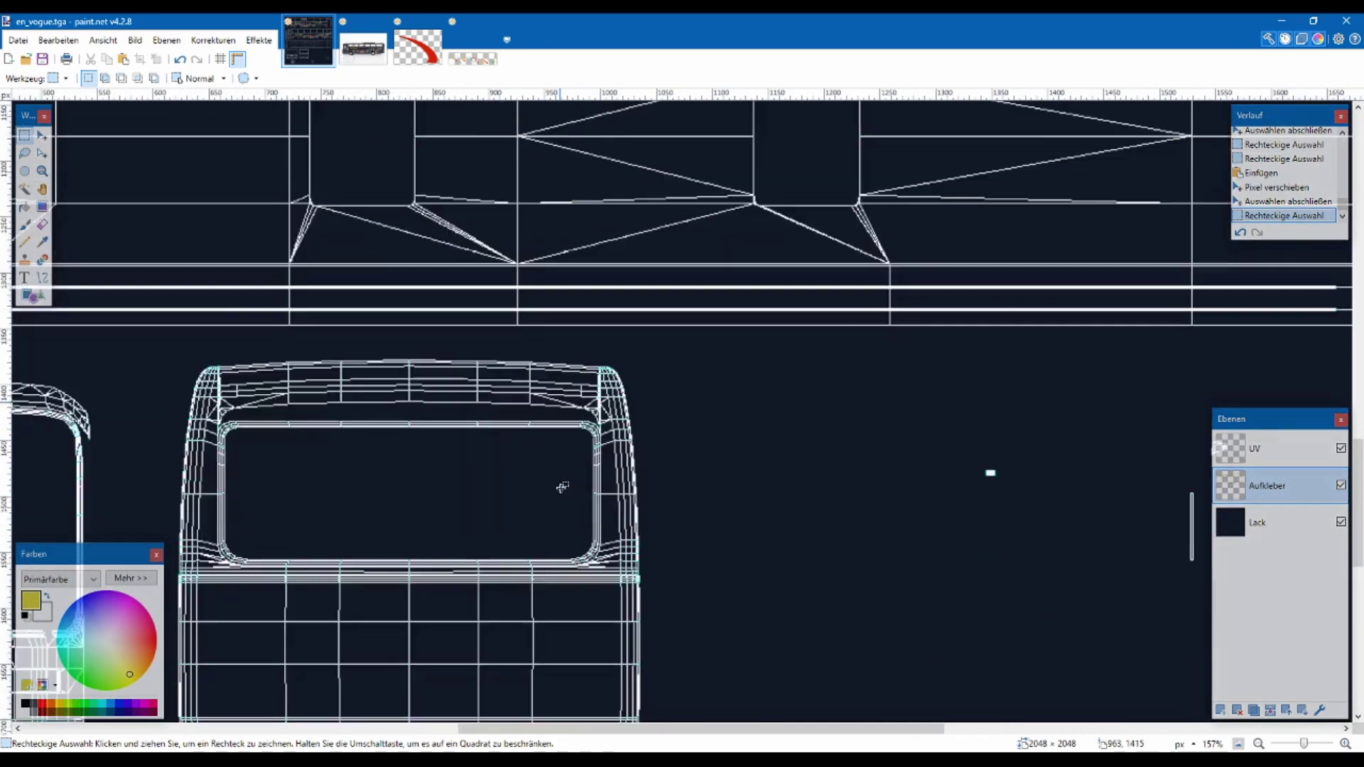
scroll(460, 497, up, 1)
scroll(457, 496, left, 4)
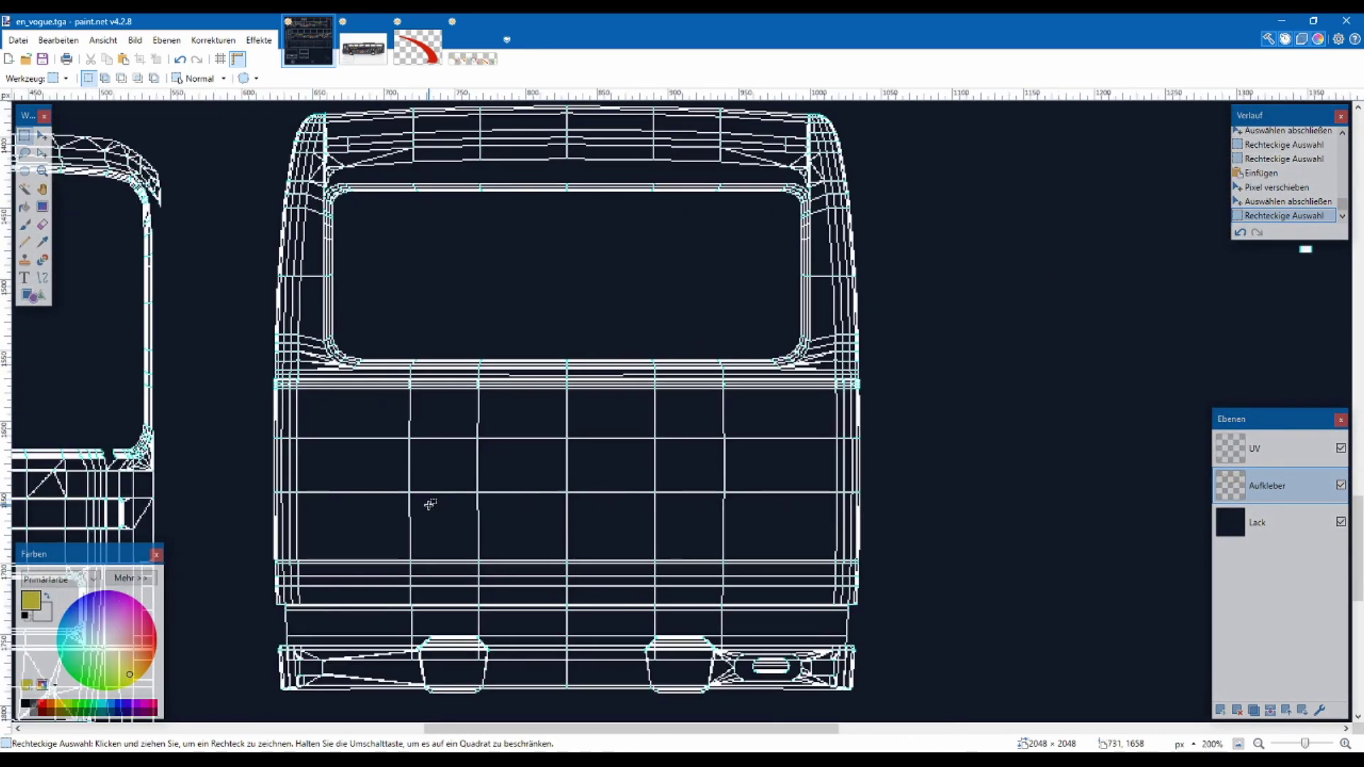
key(alt+Tab)
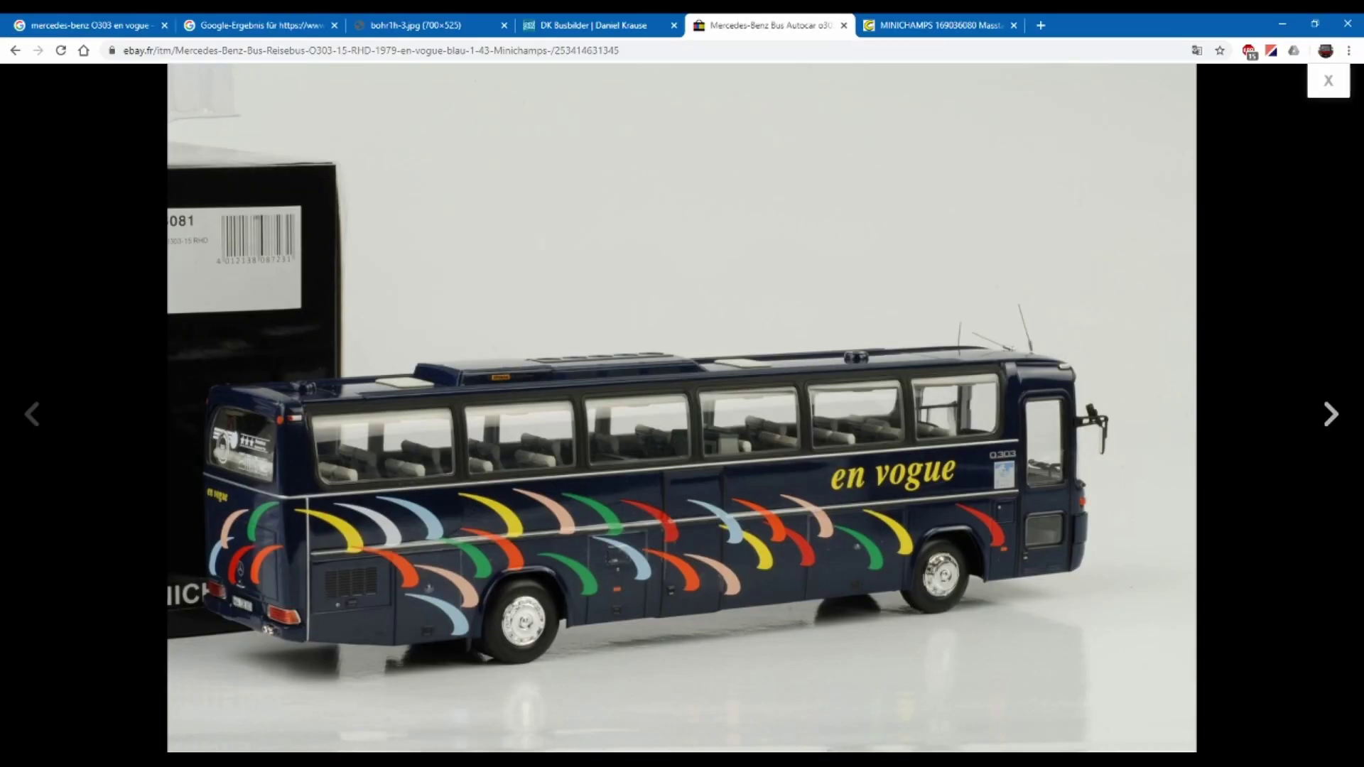
key(alt+Tab)
Undo the red swoosh's horizontal flip in its own image and copy the swoosh into a new 144 × 106 px image
click(418, 48)
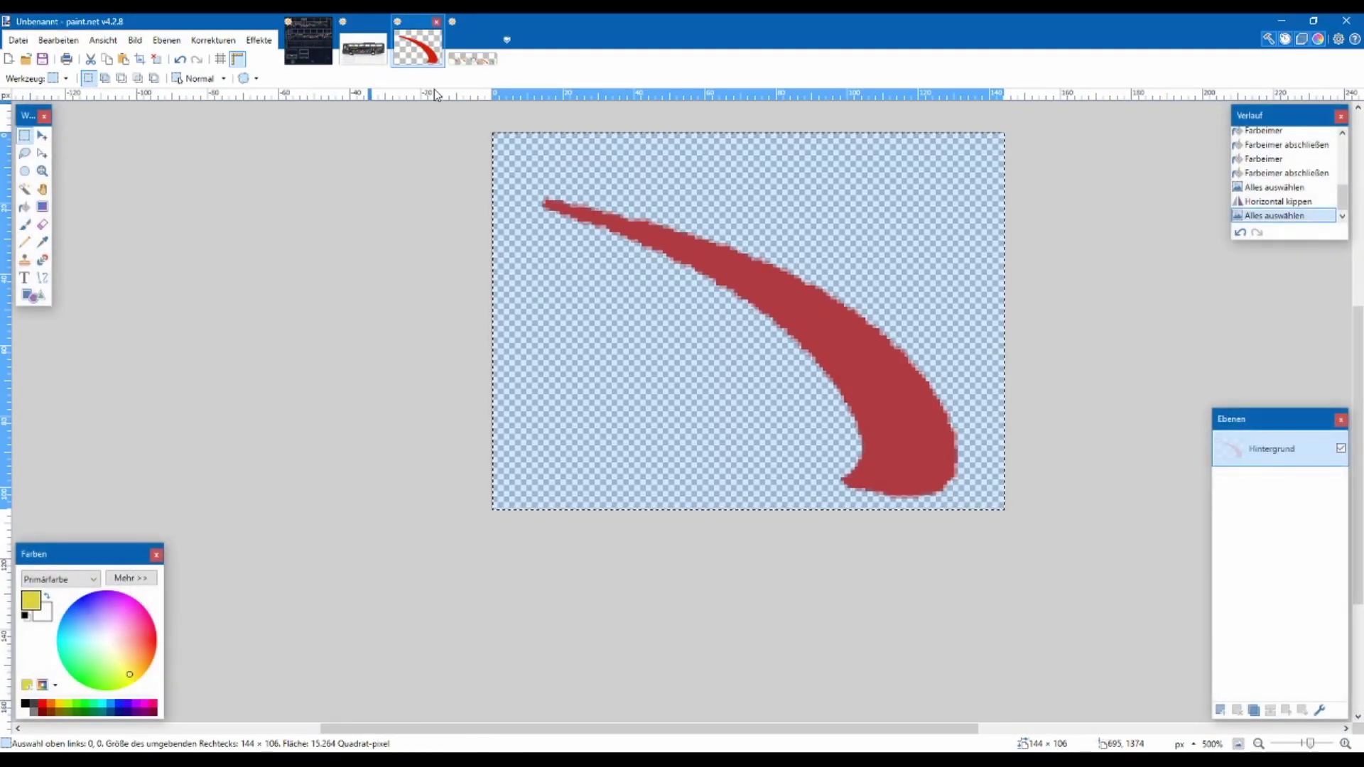
key(ctrl+z)
key(ctrl+z)
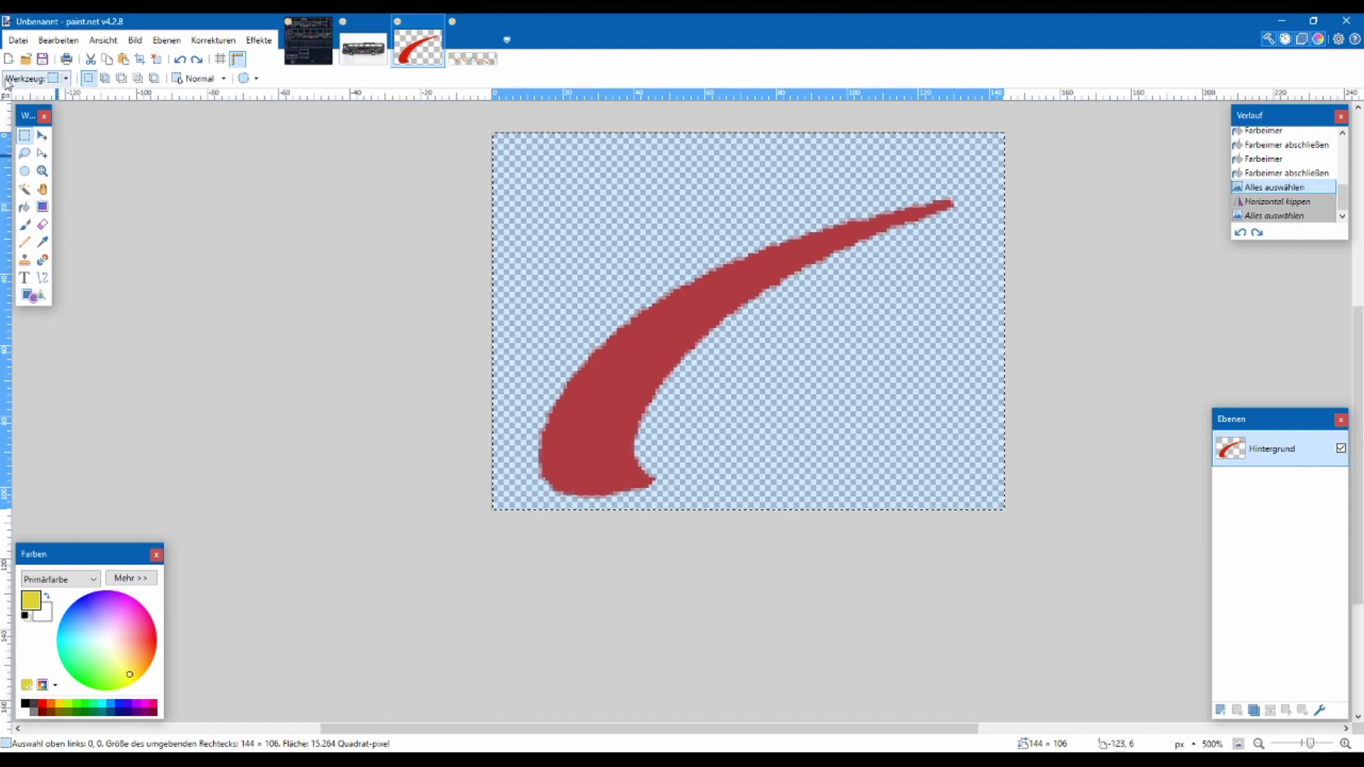
click(10, 60)
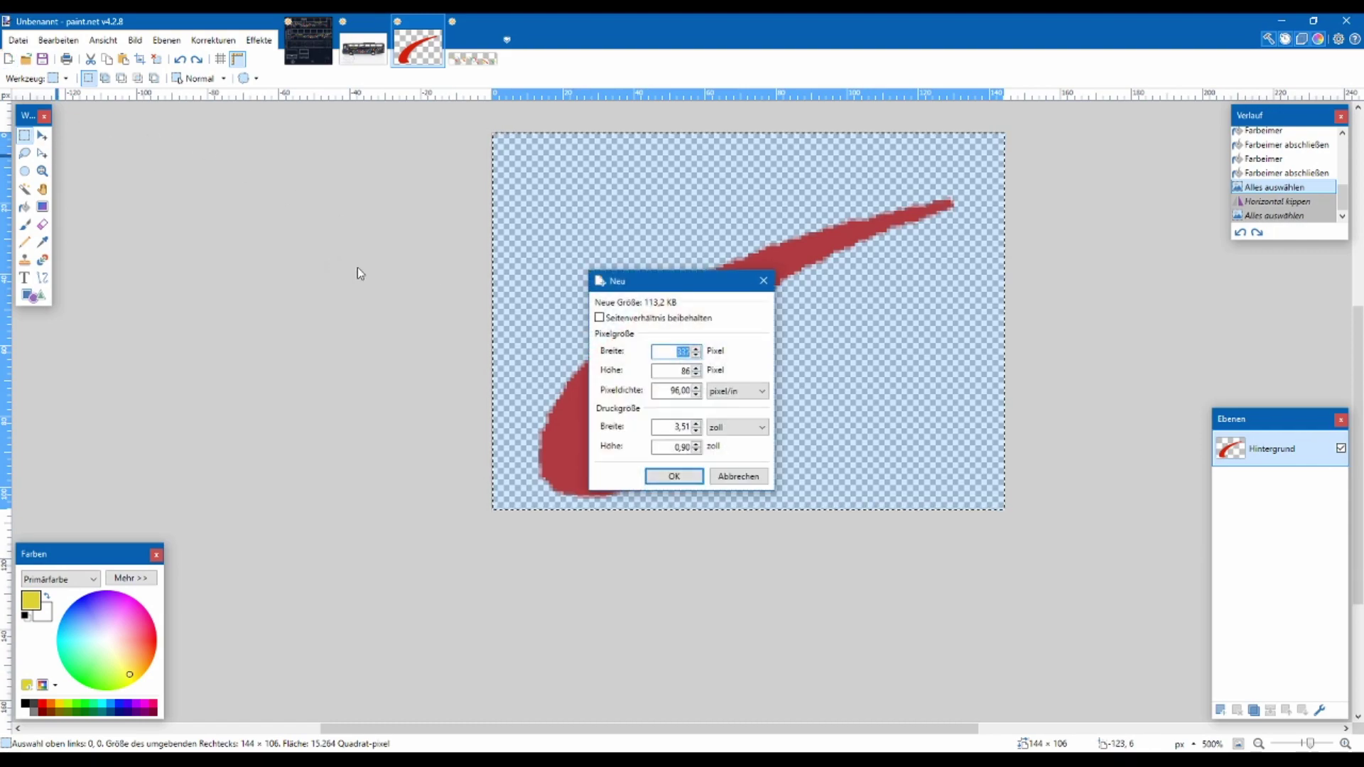
click(743, 480)
key(ctrl+n)
key(Return)
key(ctrl+v)
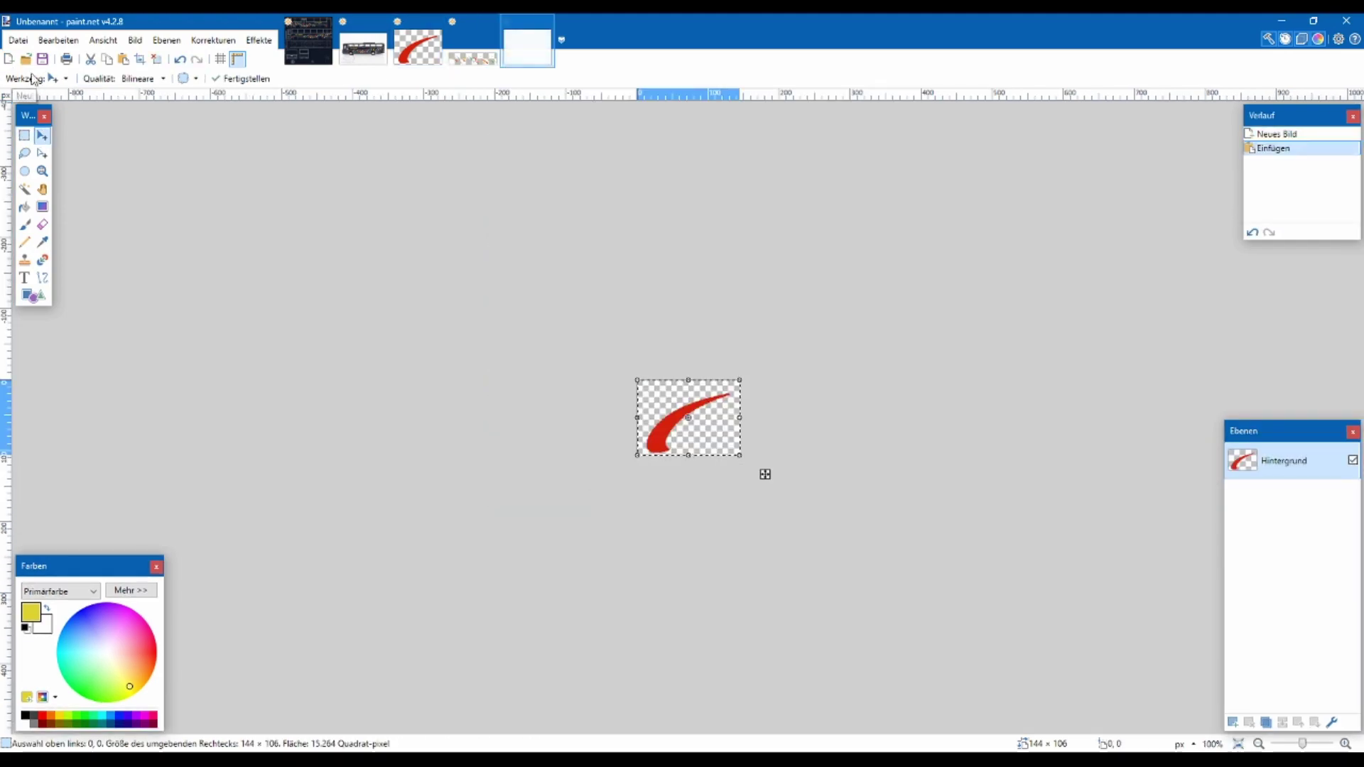
scroll(560, 290, up, 4)
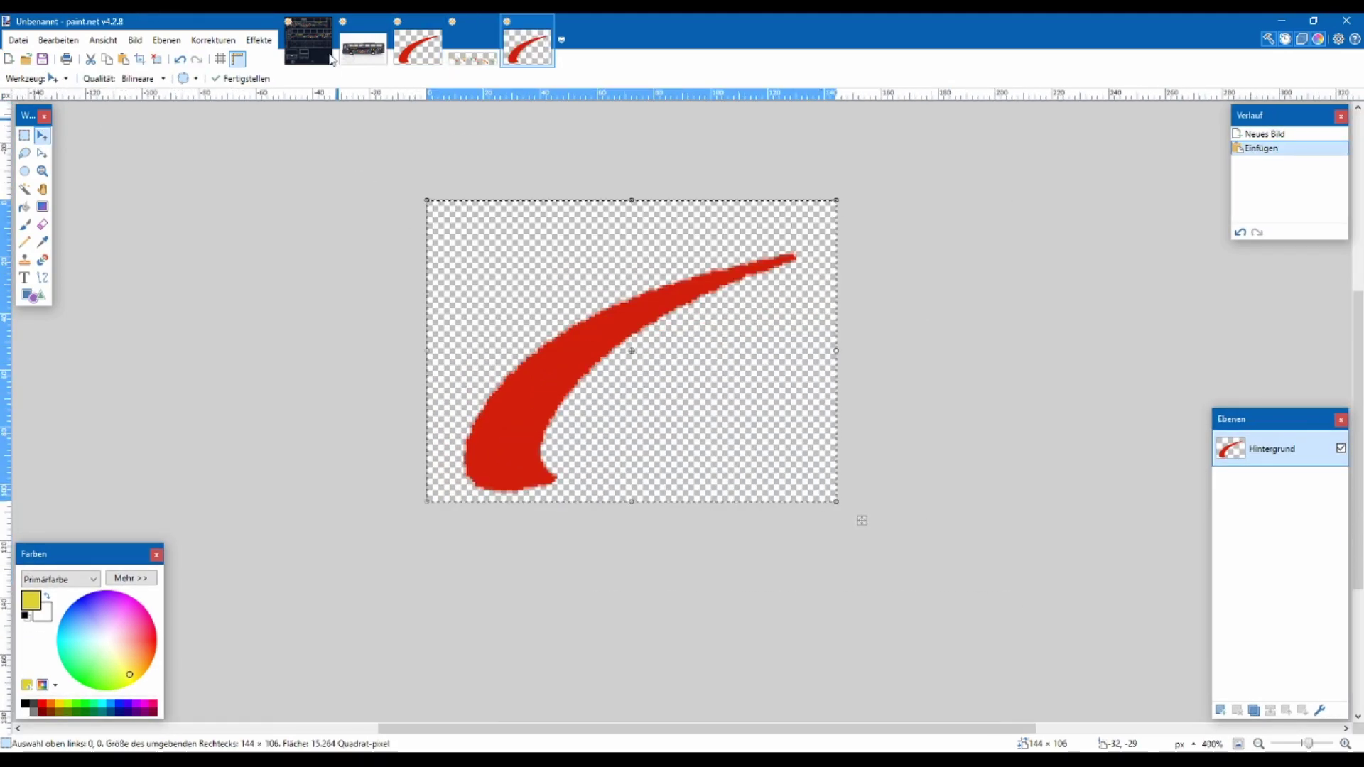
Sample the light blue from a swoosh on the driver side and fill the copied swoosh with it
click(328, 60)
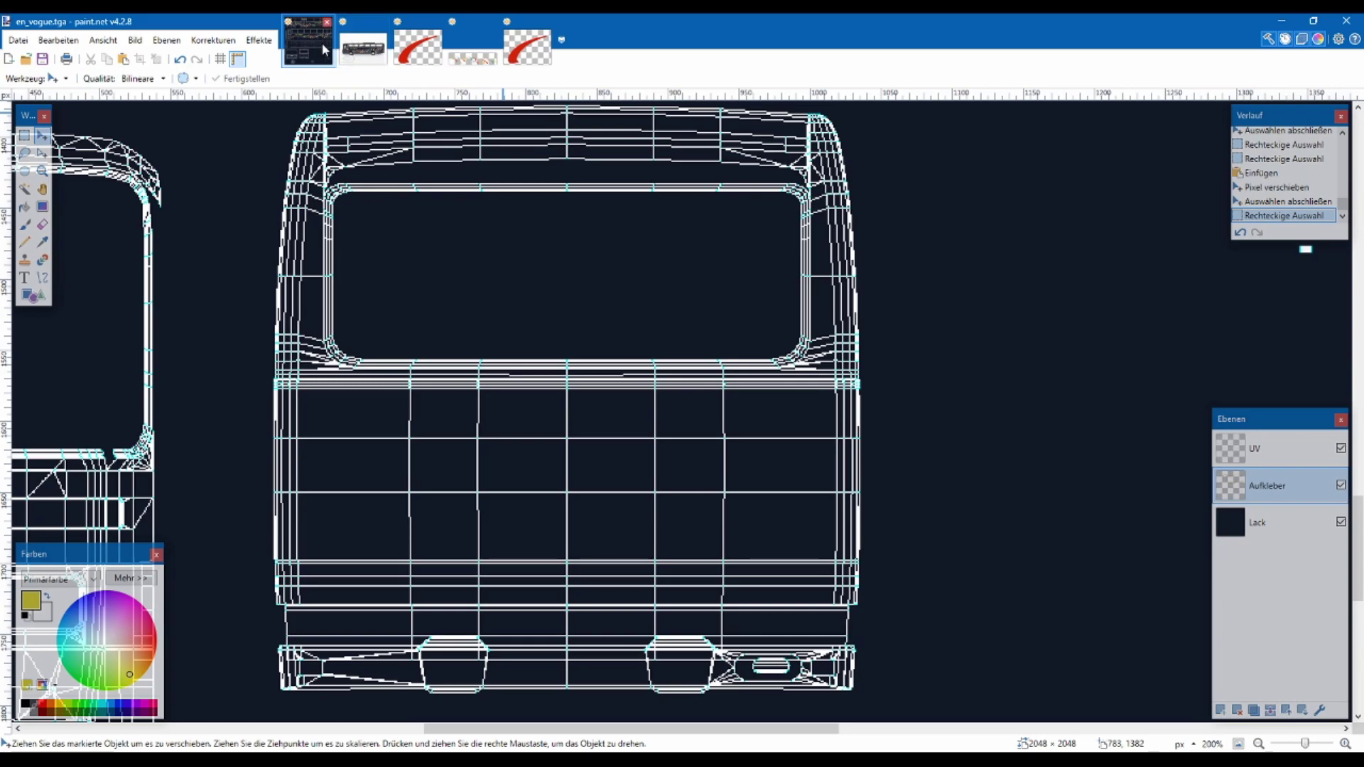
scroll(532, 249, up, 10)
scroll(562, 267, right, 8)
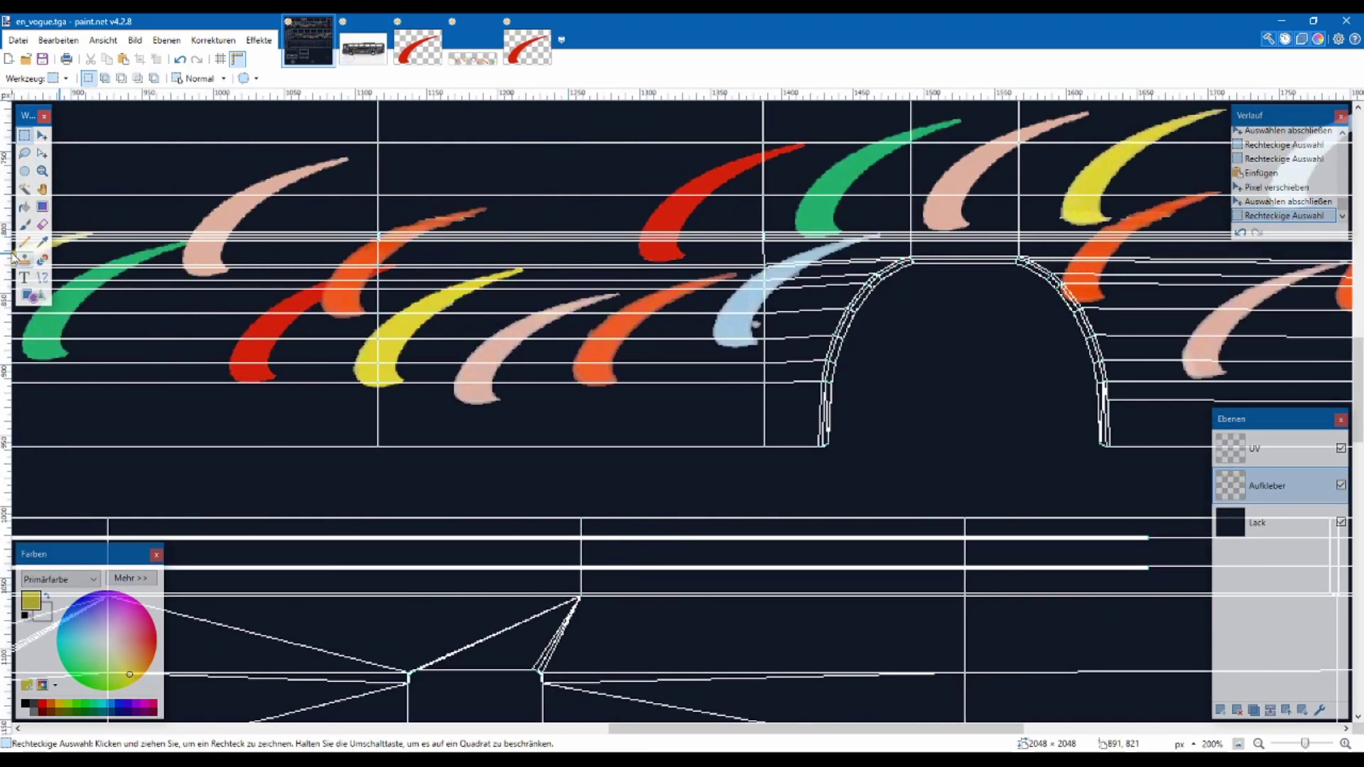
click(33, 246)
click(42, 242)
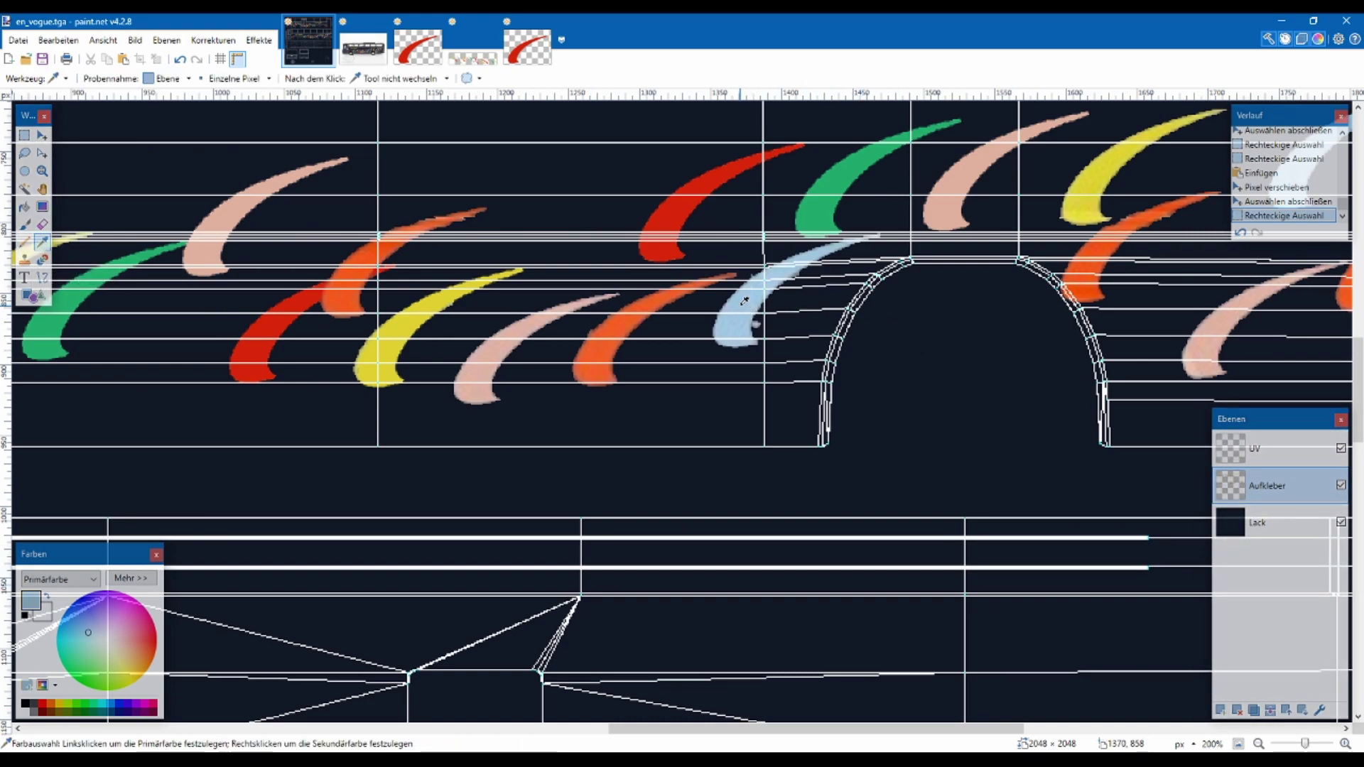
key(ctrl+alt+v)
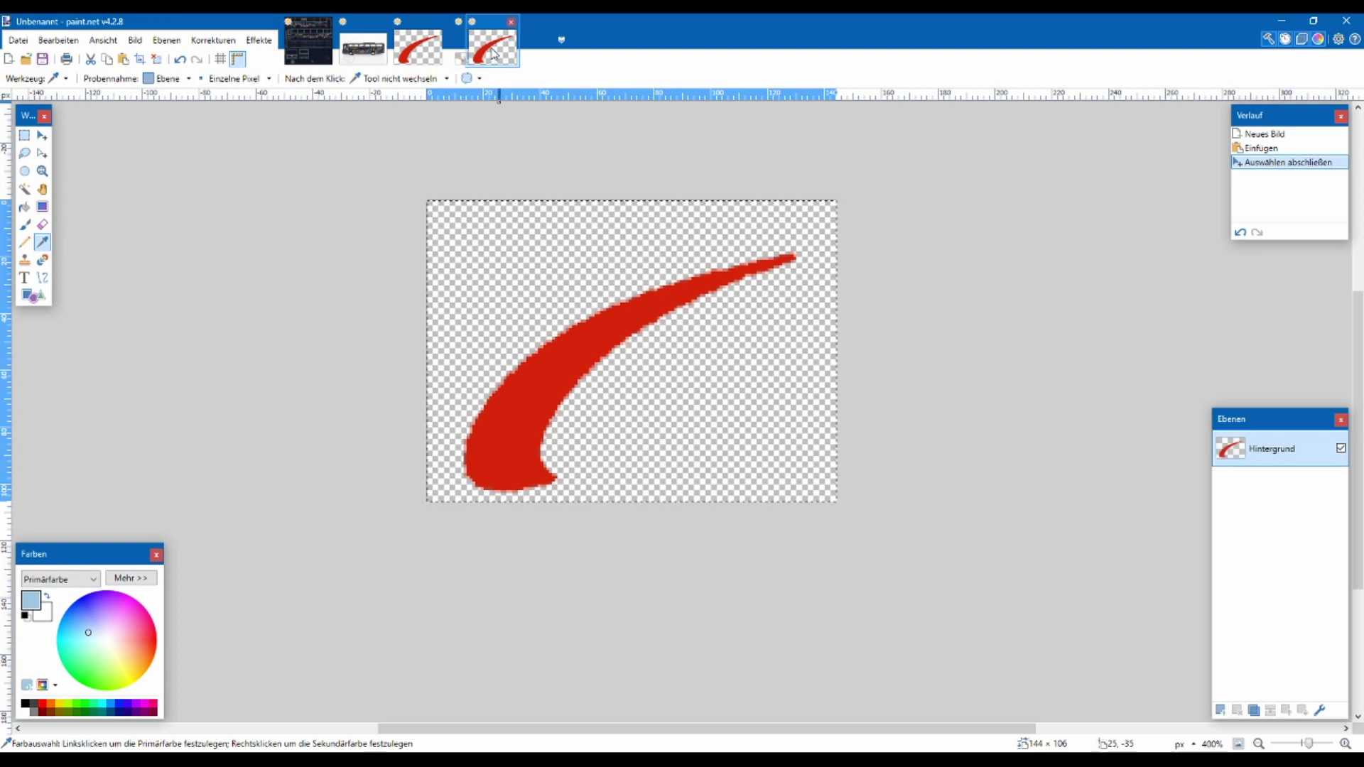
click(24, 206)
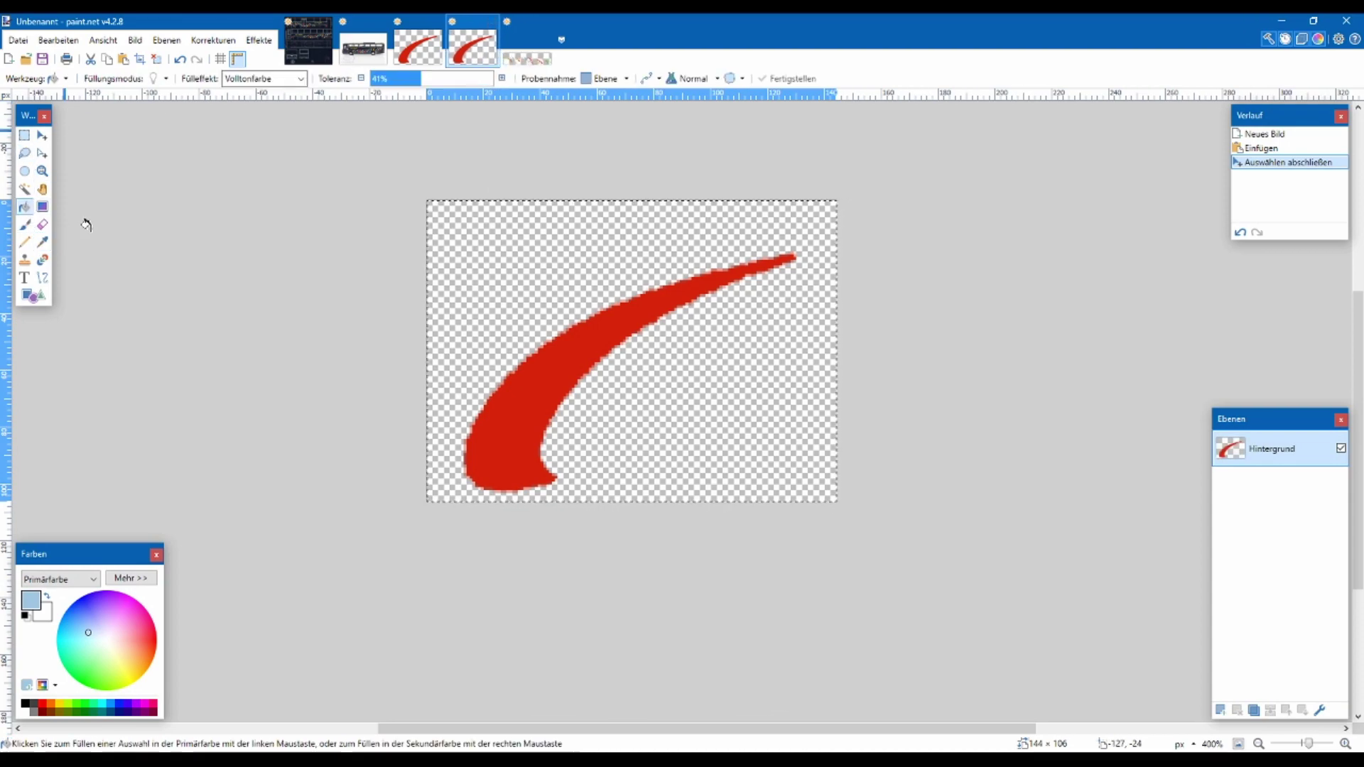
click(539, 384)
Copy the whole light blue swoosh onto the livery's rear view, placing it low near the left edge below the rear window
key(ctrl+a)
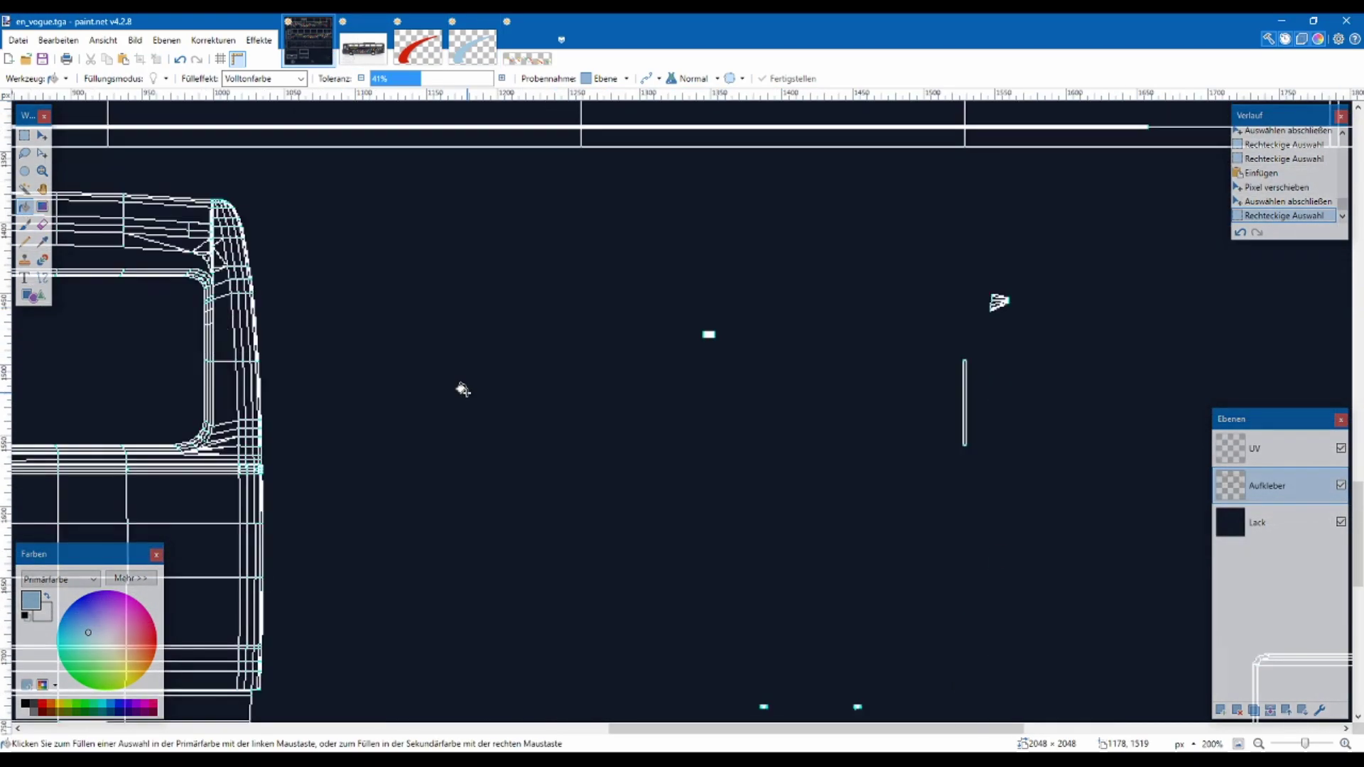
scroll(463, 389, left, 6)
scroll(462, 389, down, 3)
key(ctrl+v)
drag(212, 224, 365, 481)
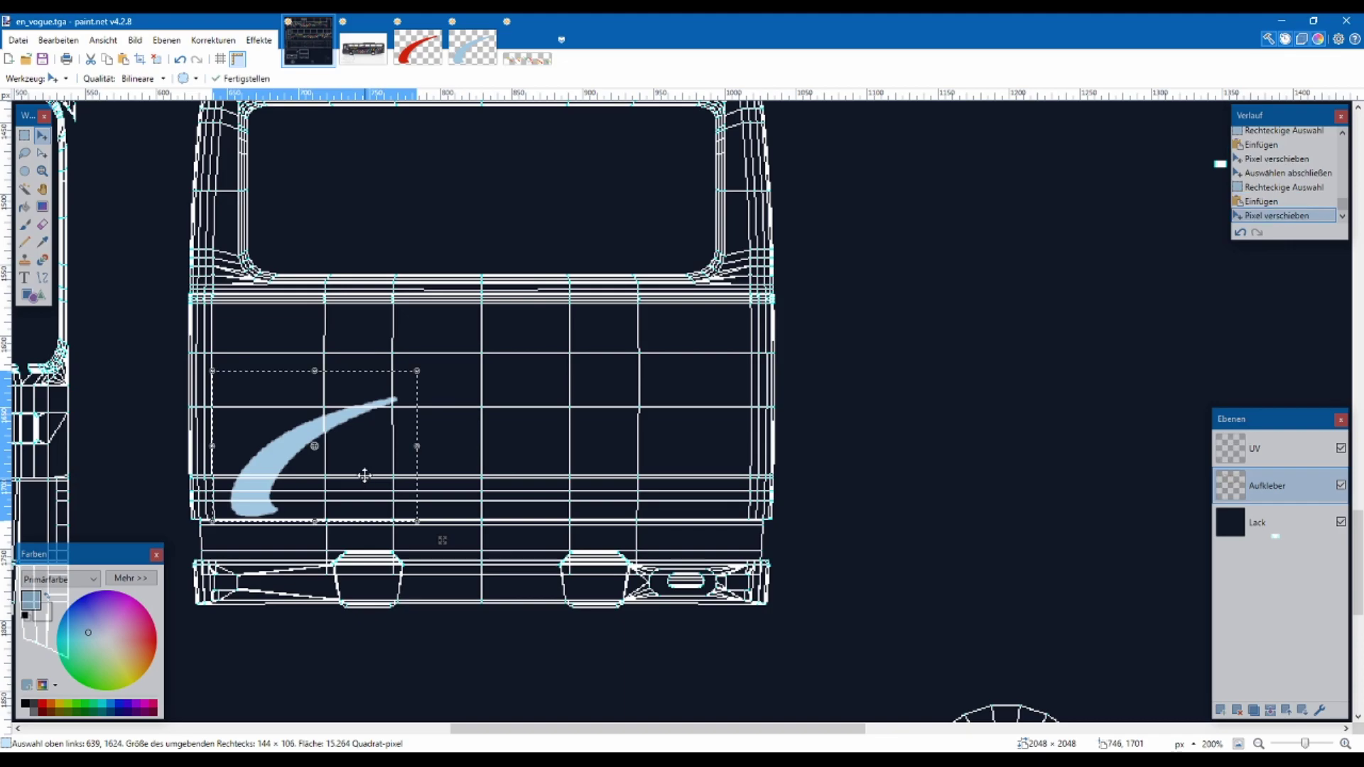
Compare the light blue swoosh with the reference pictures and nudge it slightly up on the rear view
click(374, 57)
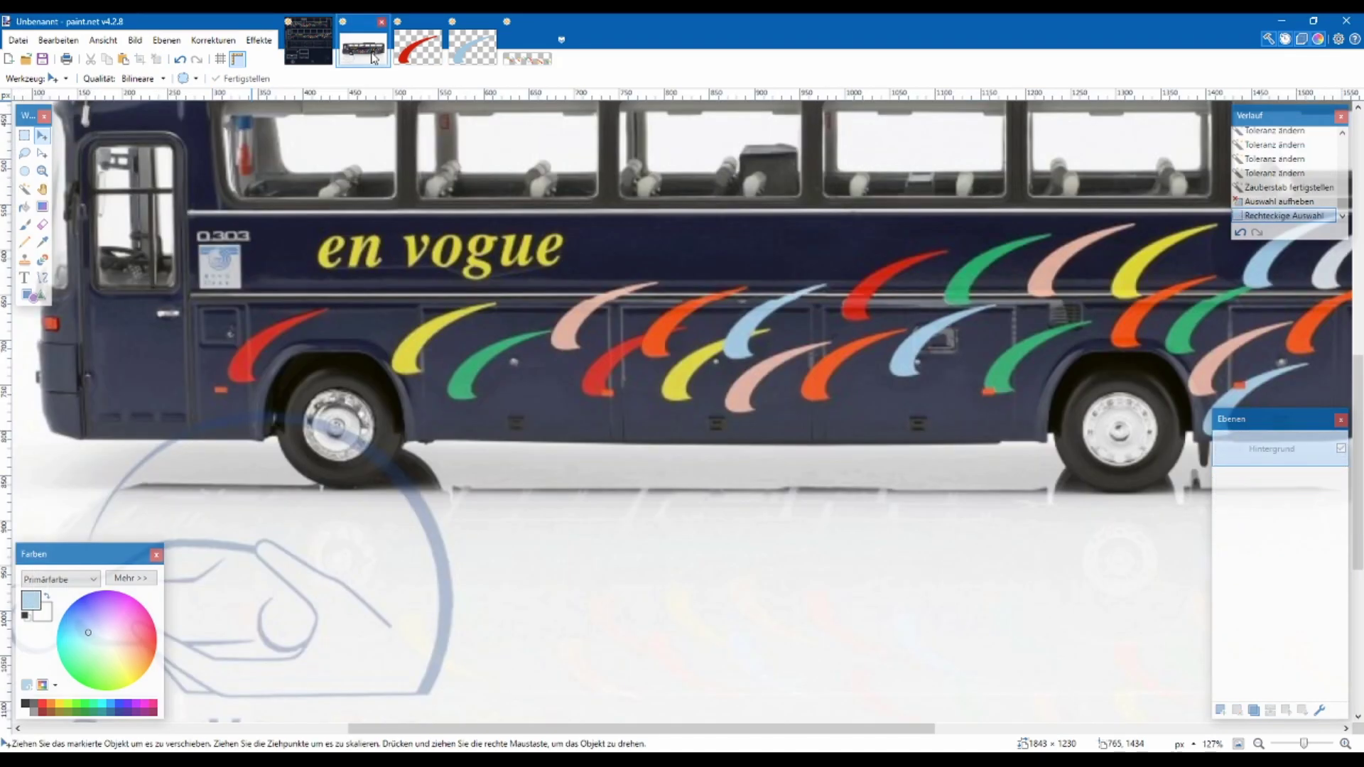
click(330, 55)
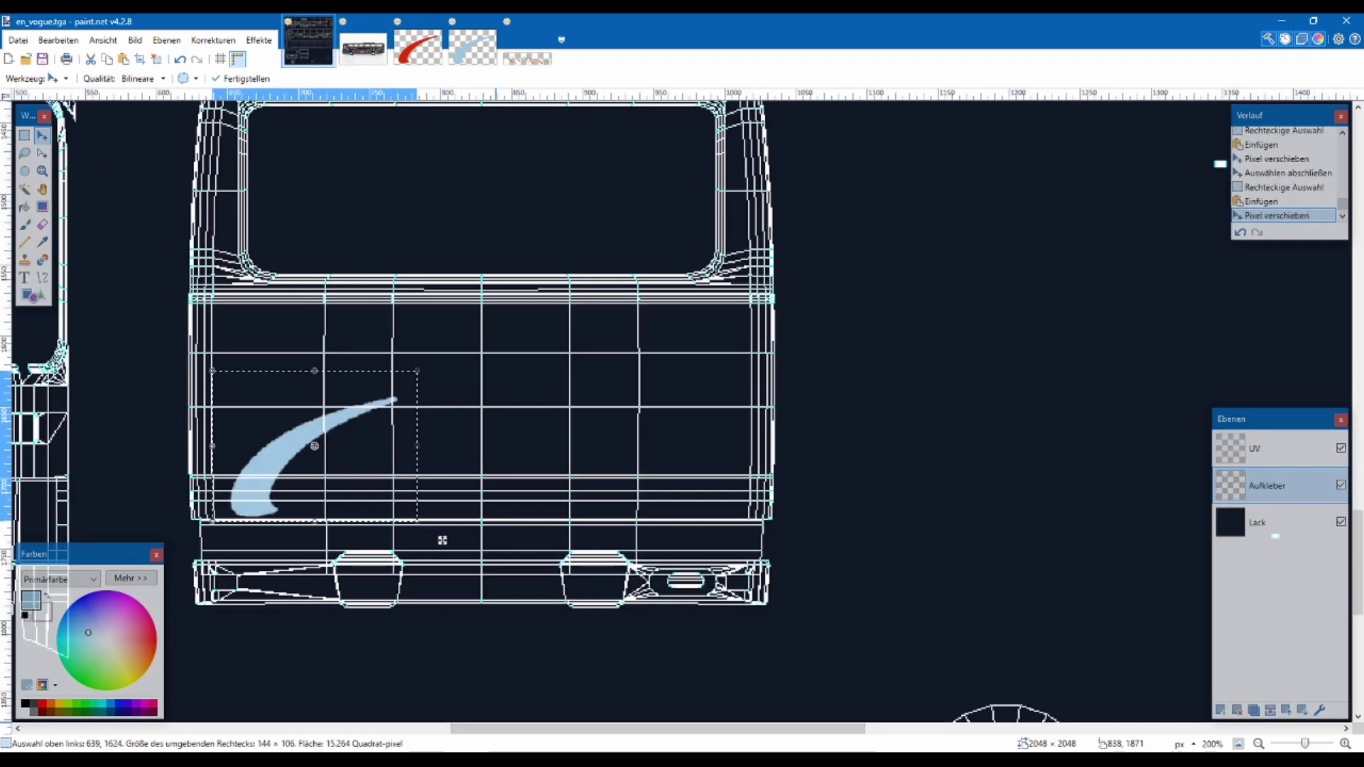
key(alt+Tab)
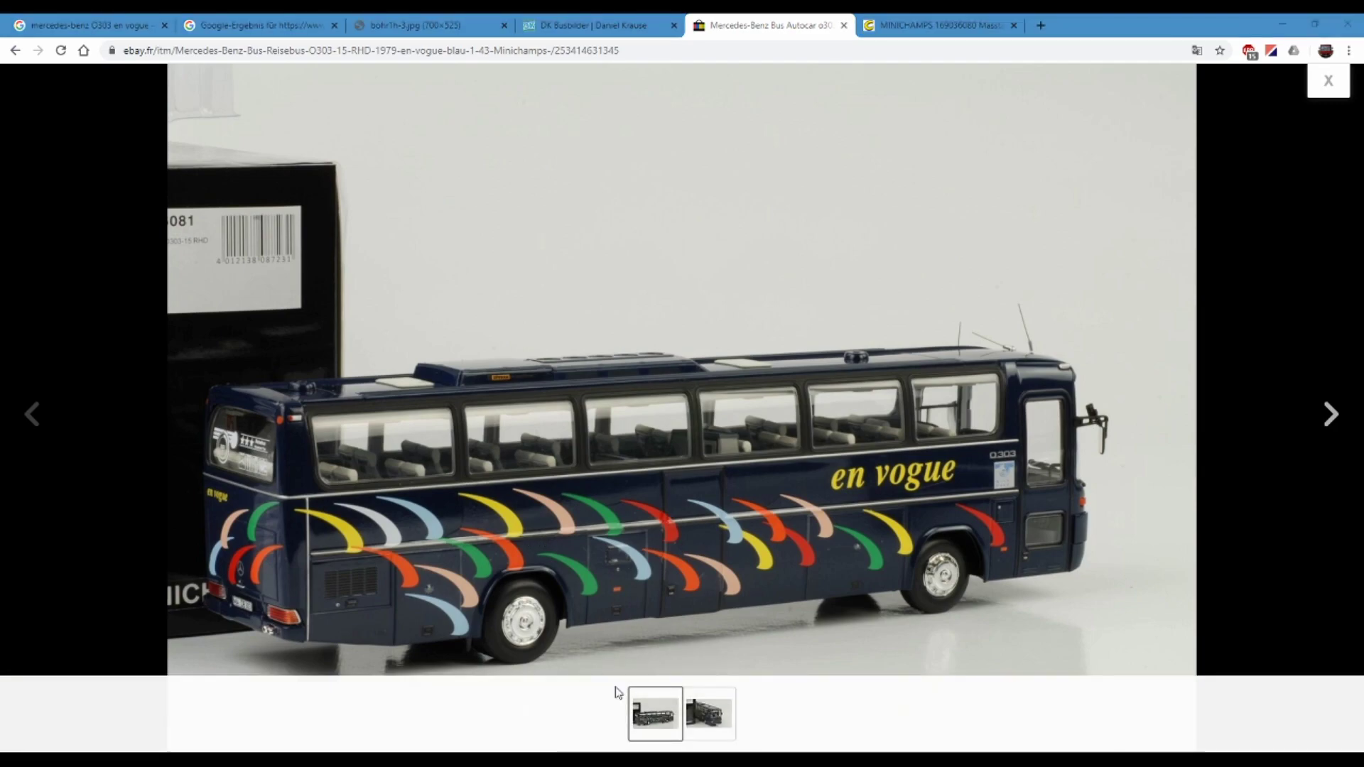
key(alt+Tab)
drag(399, 480, 401, 478)
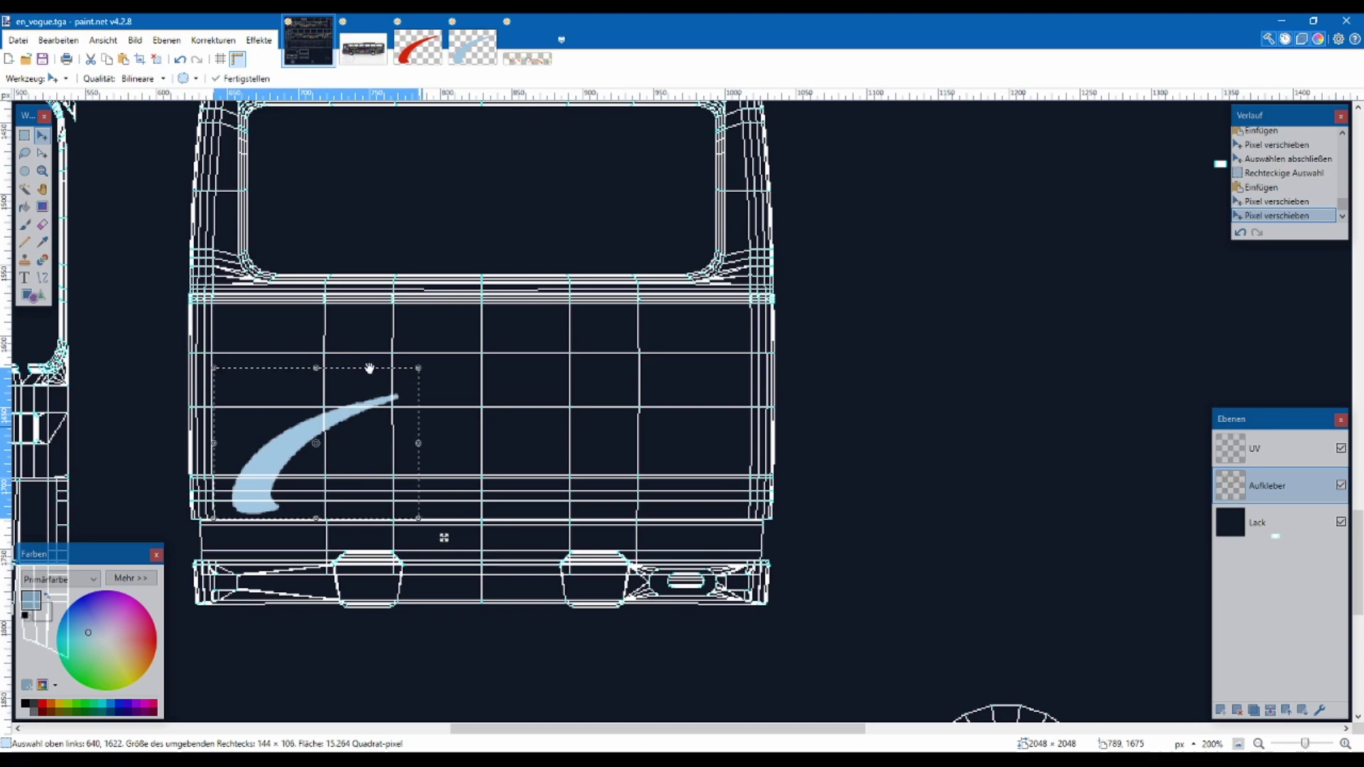
Copy the red swoosh onto the livery's rear view, placing it low near the centre, beside the light blue swoosh
click(416, 43)
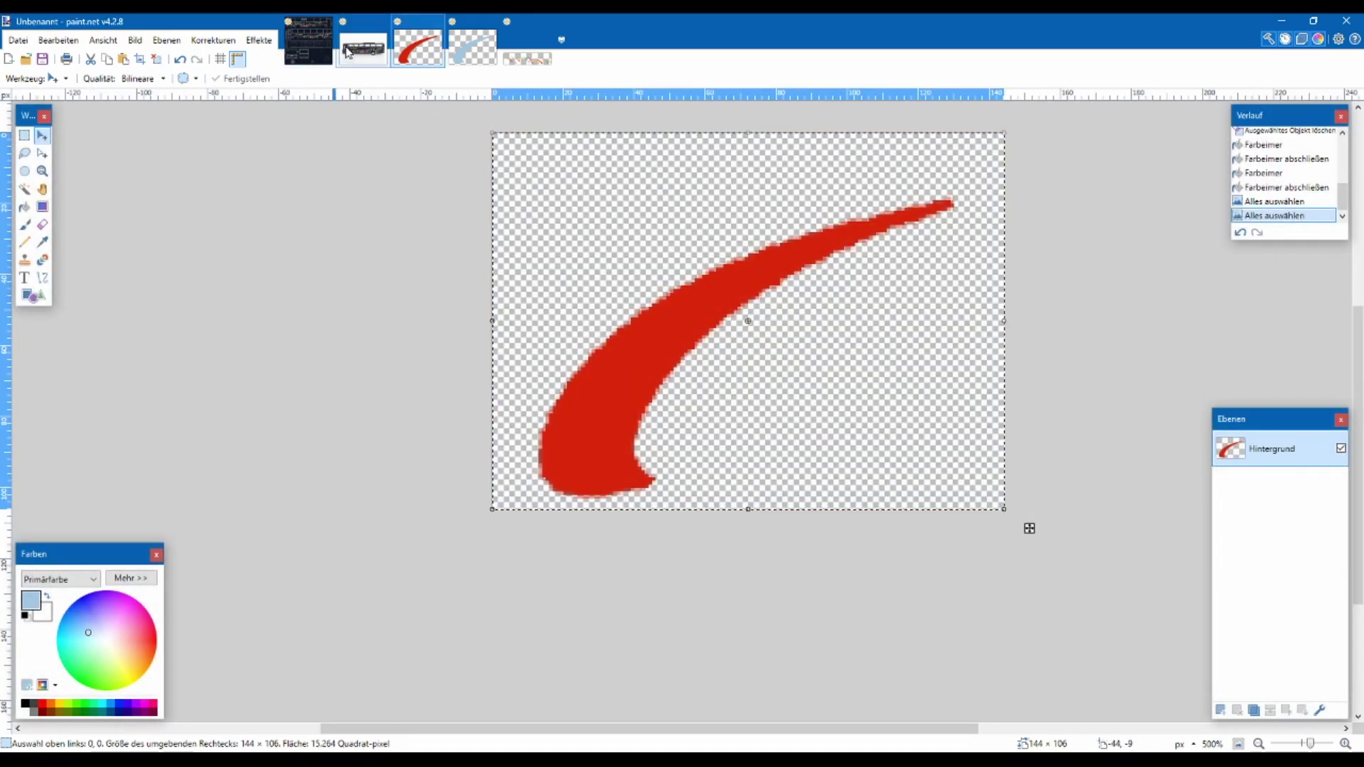
click(307, 44)
key(ctrl+v)
drag(164, 202, 549, 498)
click(24, 135)
click(464, 266)
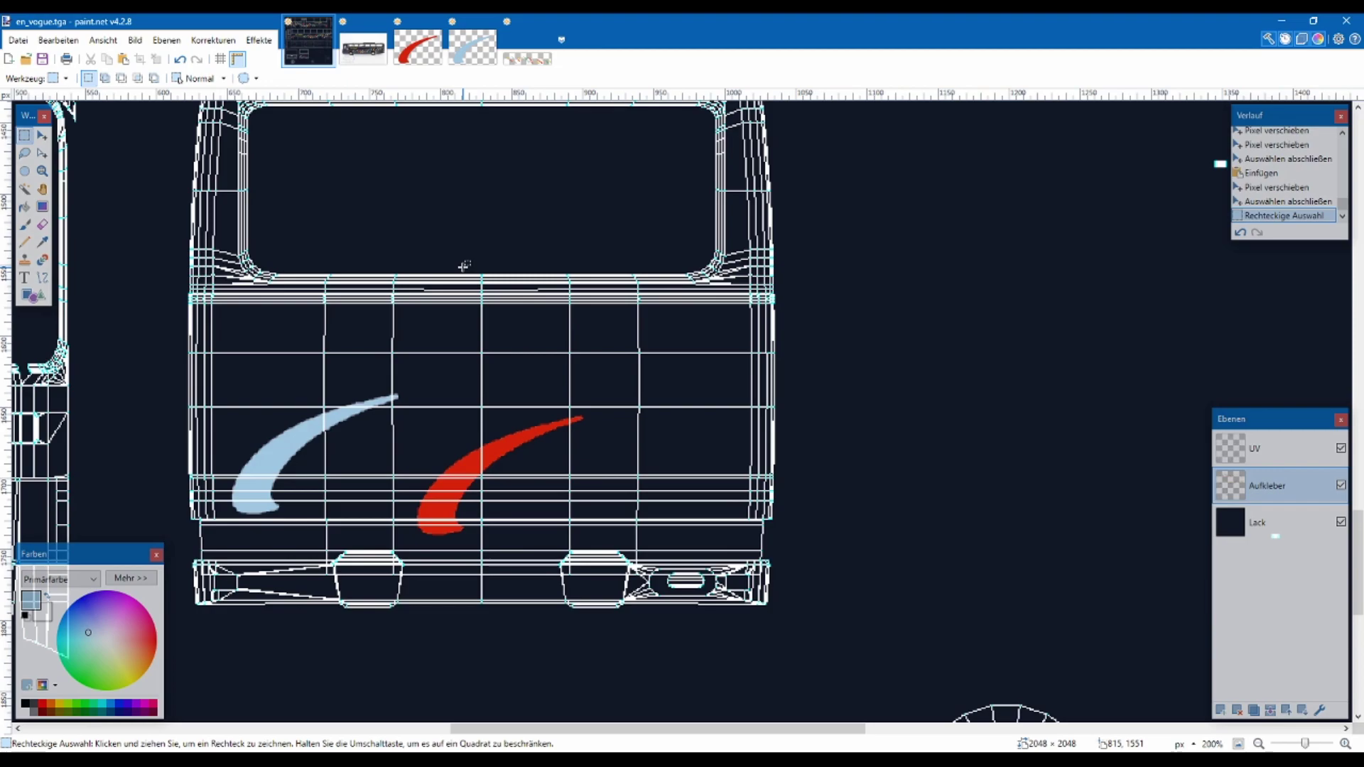
Sample the orange from a swoosh on the livery's side view as the primary colour
click(464, 48)
click(291, 48)
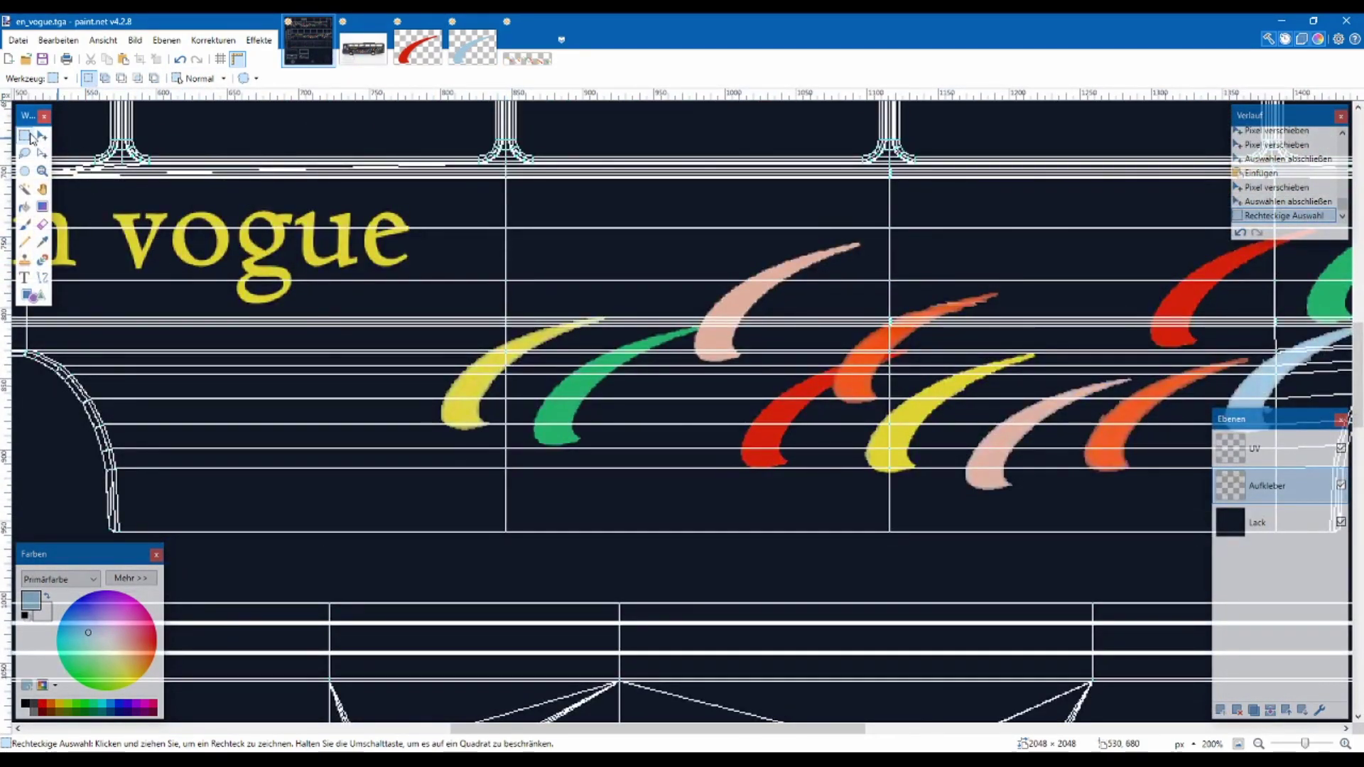
click(42, 241)
scroll(1007, 388, right, 10)
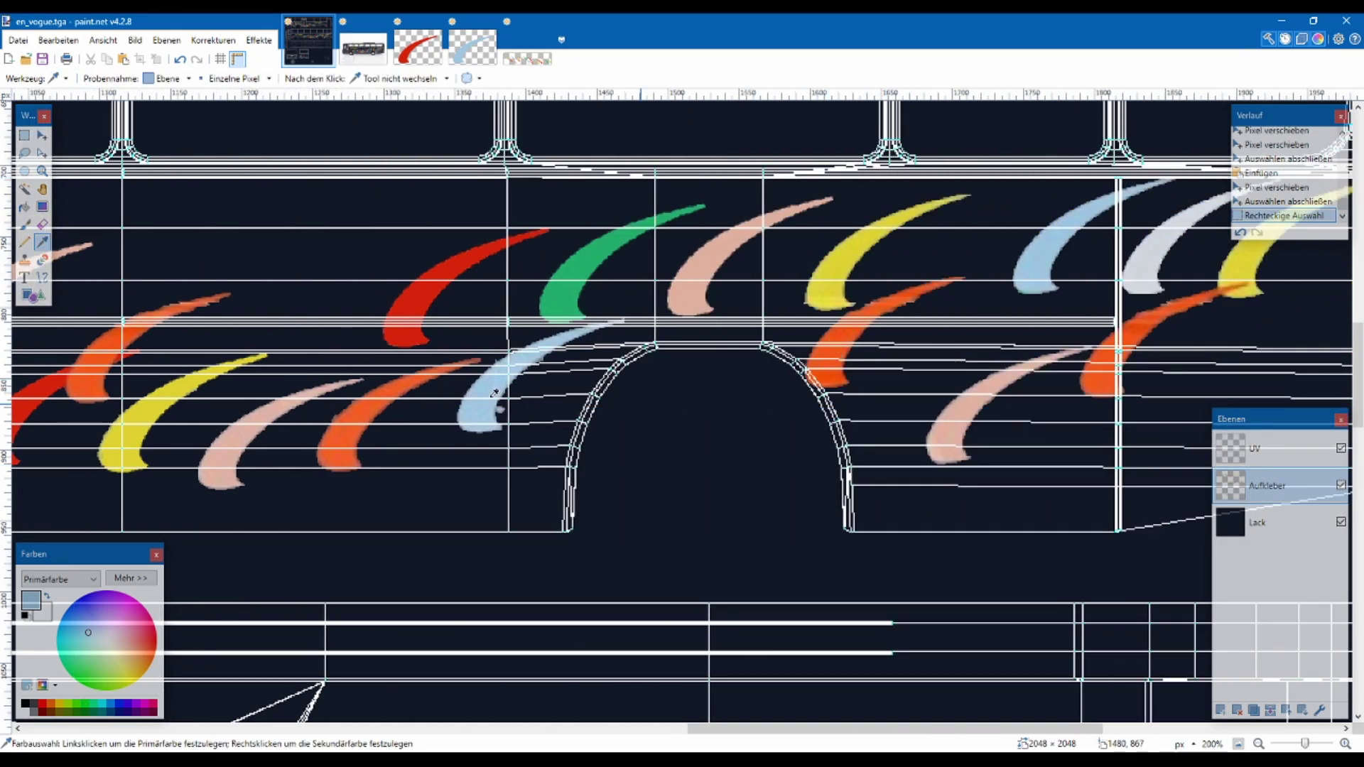
scroll(529, 393, up, 5)
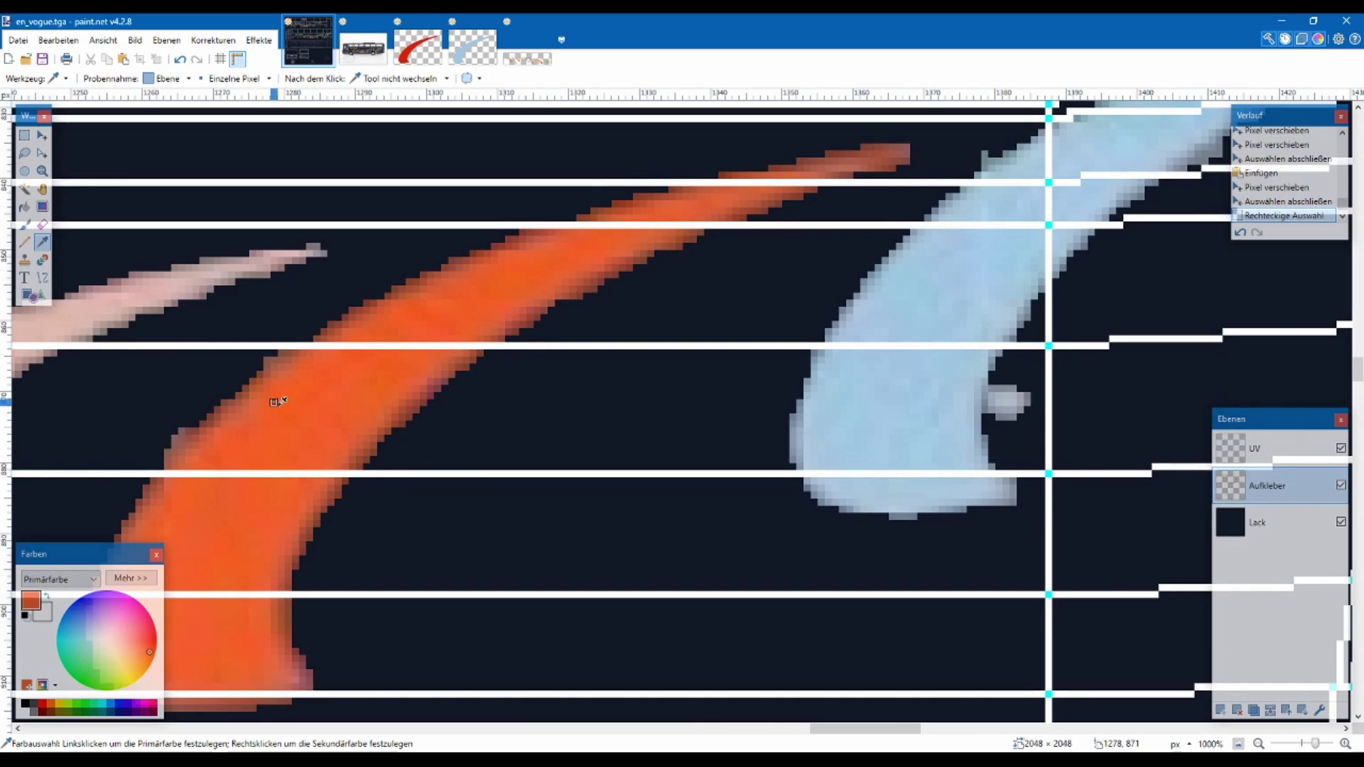
scroll(285, 409, down, 5)
scroll(289, 417, up, 2)
scroll(290, 417, right, 3)
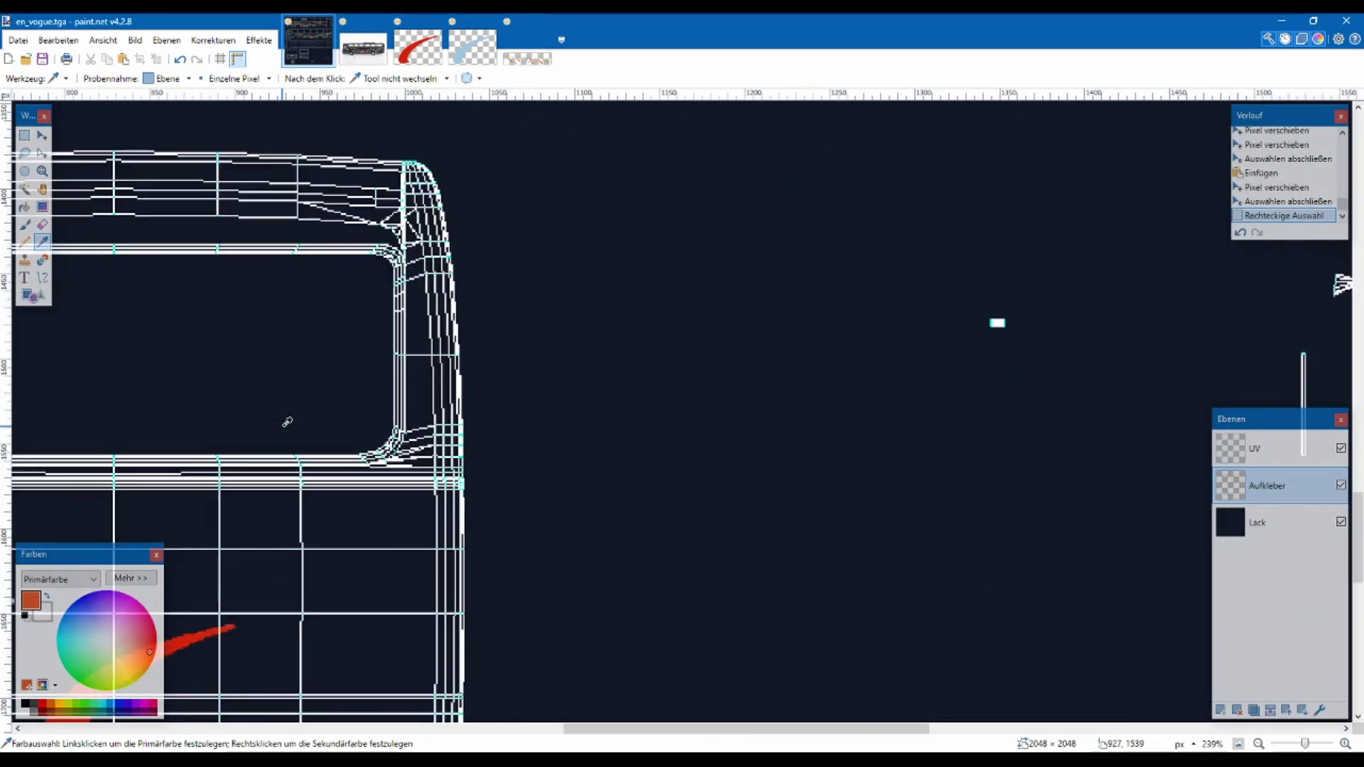
scroll(287, 422, left, 3)
scroll(287, 422, down, 3)
Undo the red fill in the swoosh image, fill the swoosh with orange and select the whole image for copying
click(471, 63)
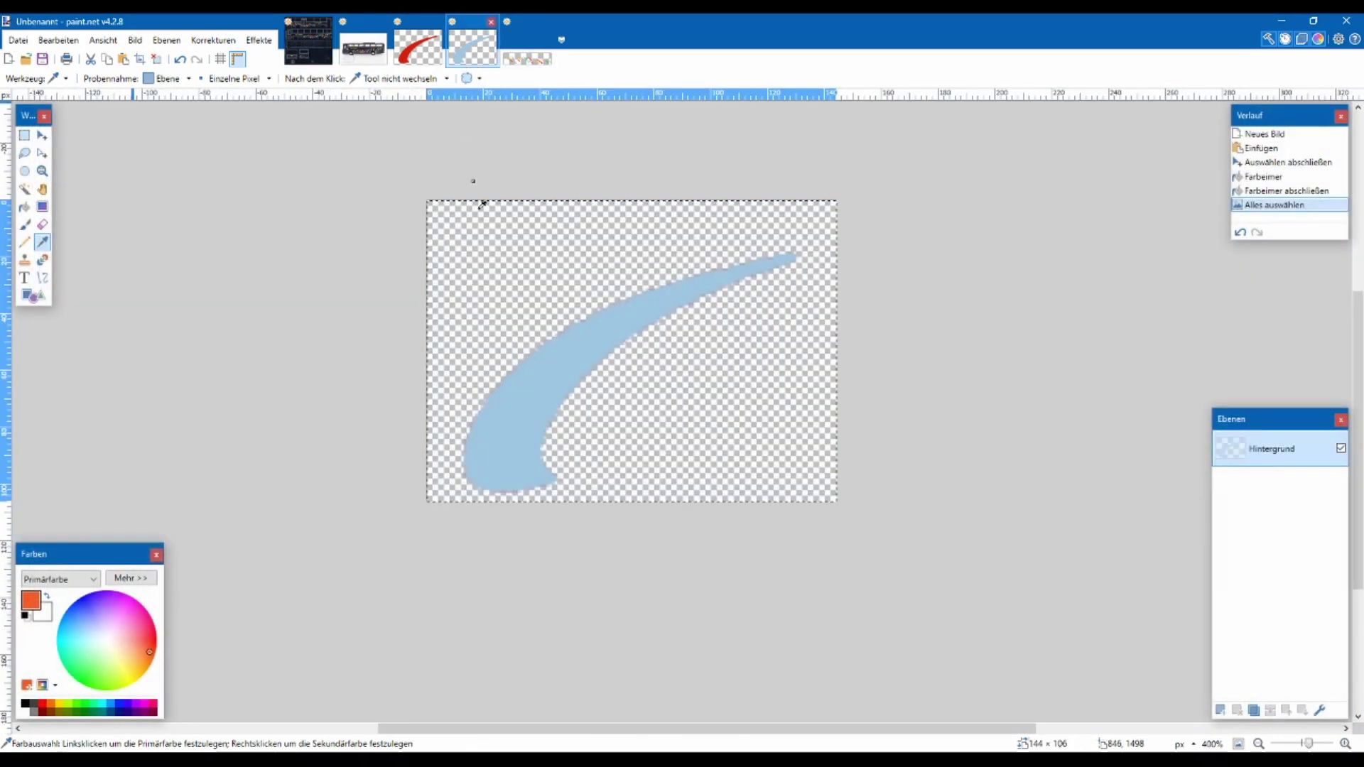
click(398, 58)
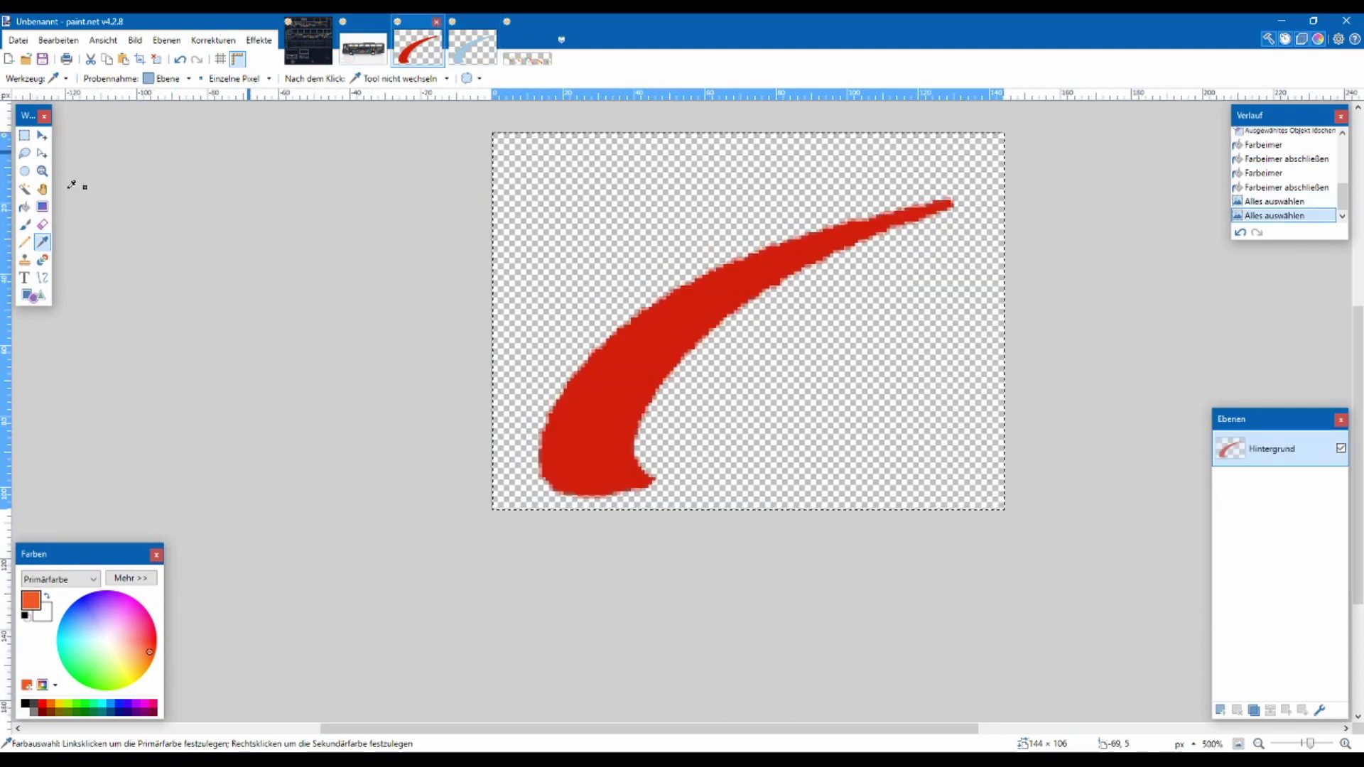
click(24, 207)
key(ctrl+z)
key(ctrl+z)
key(ctrl+z)
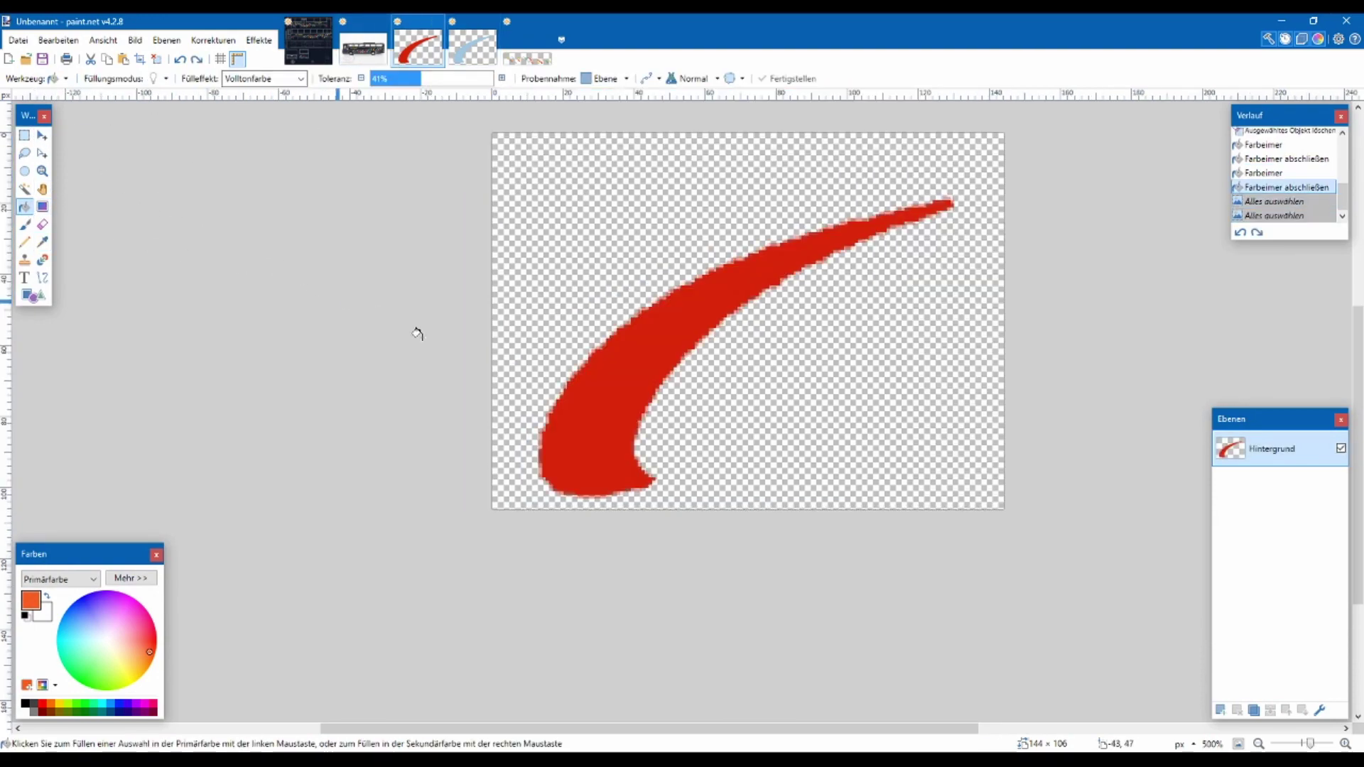
key(ctrl+z)
click(626, 358)
key(ctrl+a)
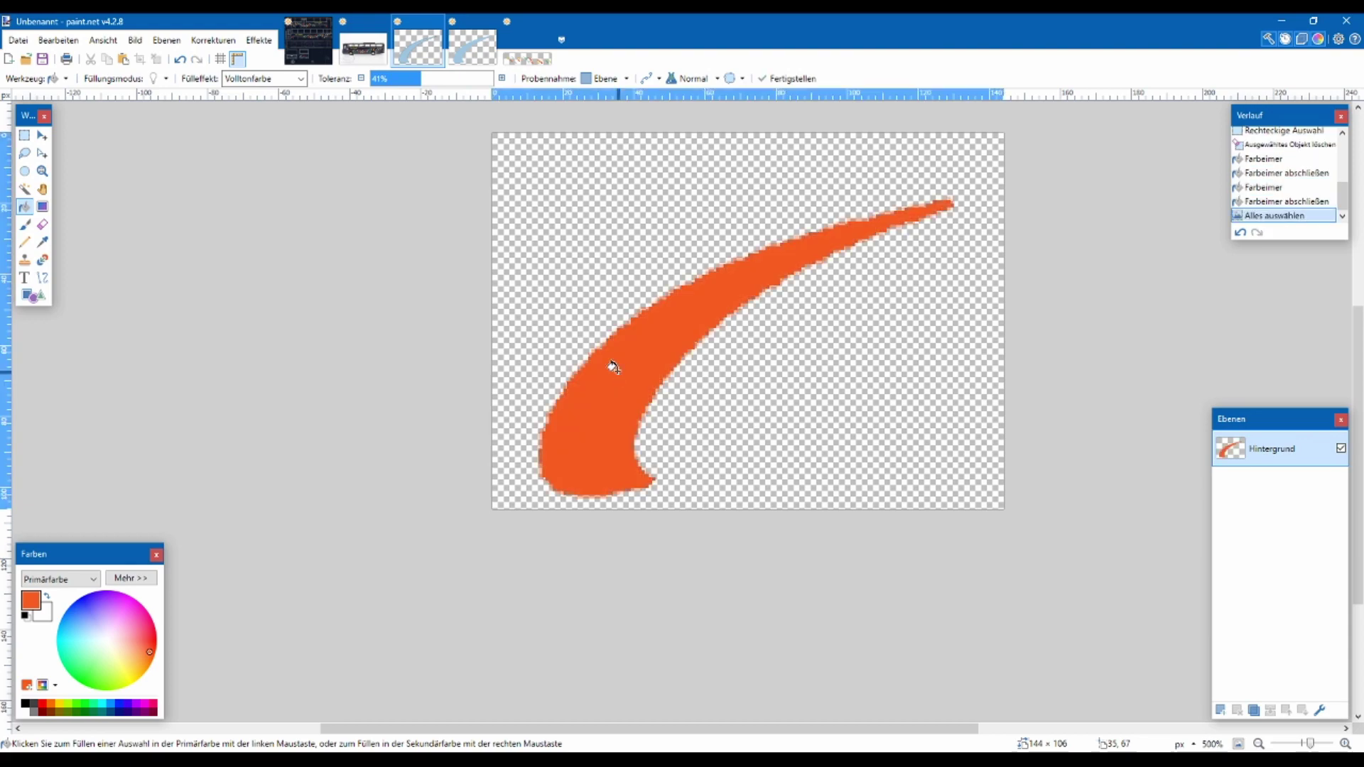
Paste the orange swoosh on a new layer above Aufkleber, placing it low on the rear view just right of the red swoosh
click(308, 41)
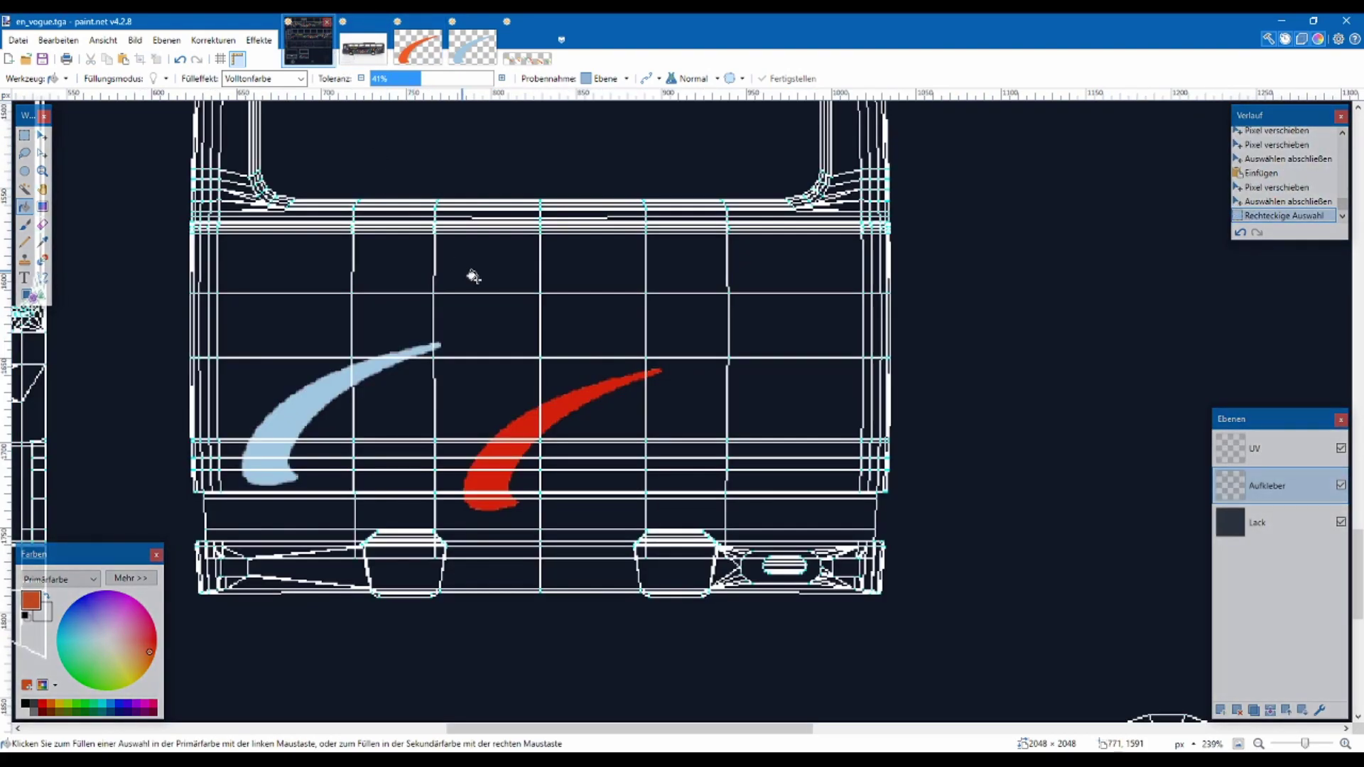
click(1221, 710)
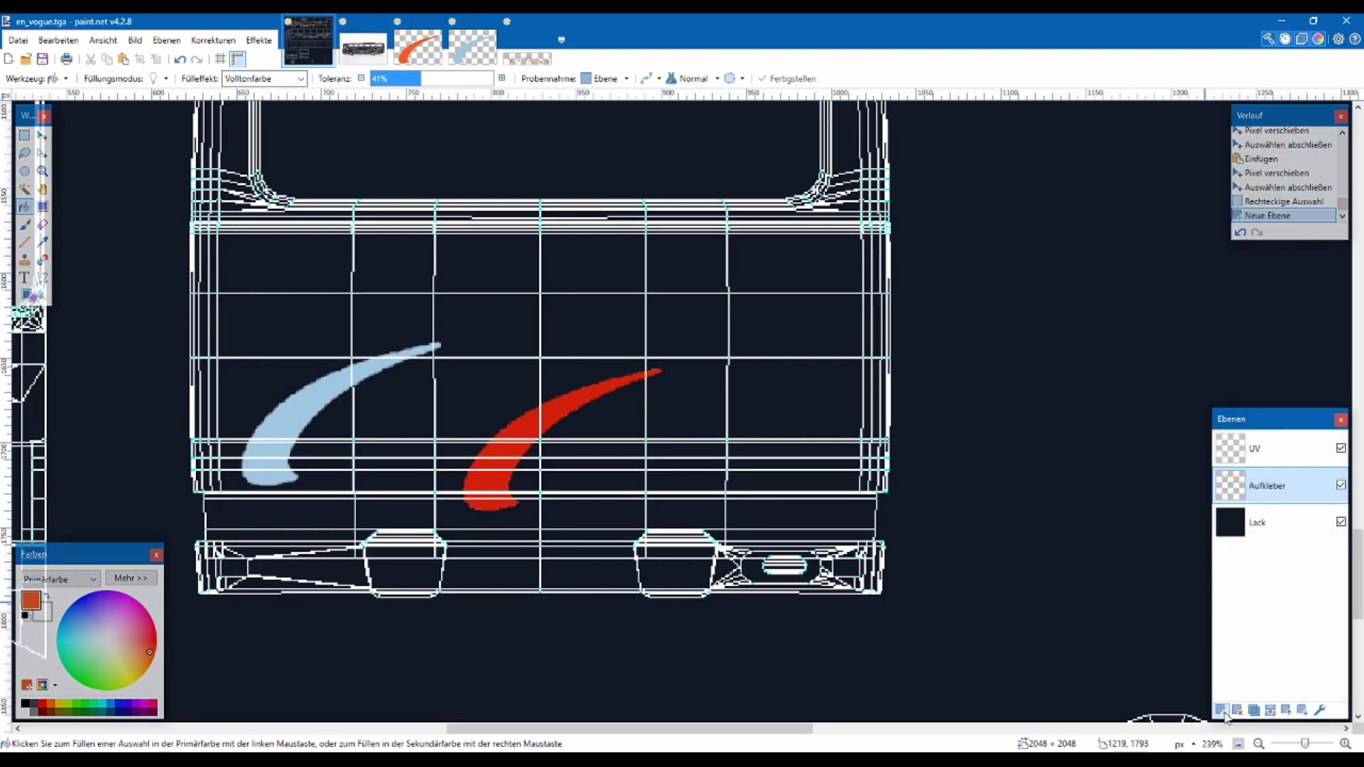
key(ctrl+v)
mouse_move(170, 246)
mouse_down()
mouse_move(668, 445)
mouse_move(761, 462)
mouse_up()
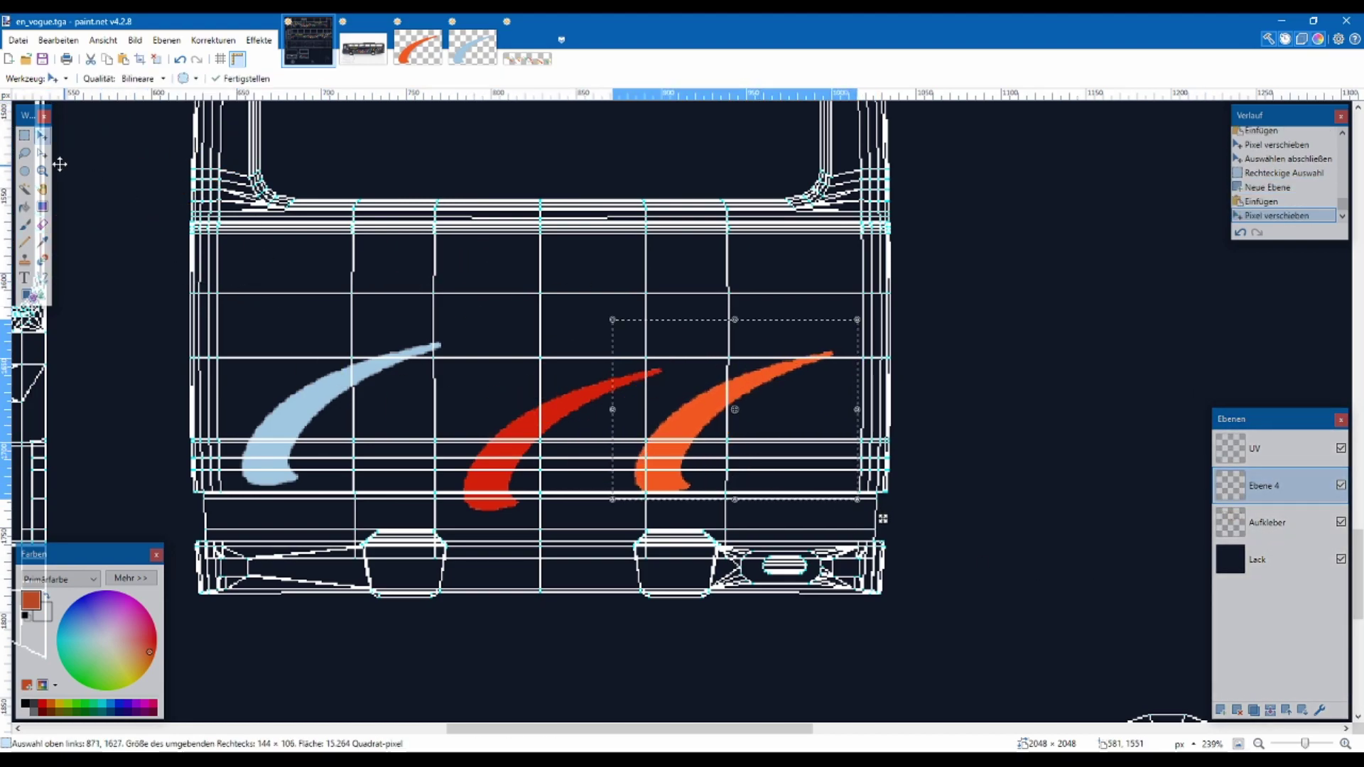
click(23, 137)
click(448, 295)
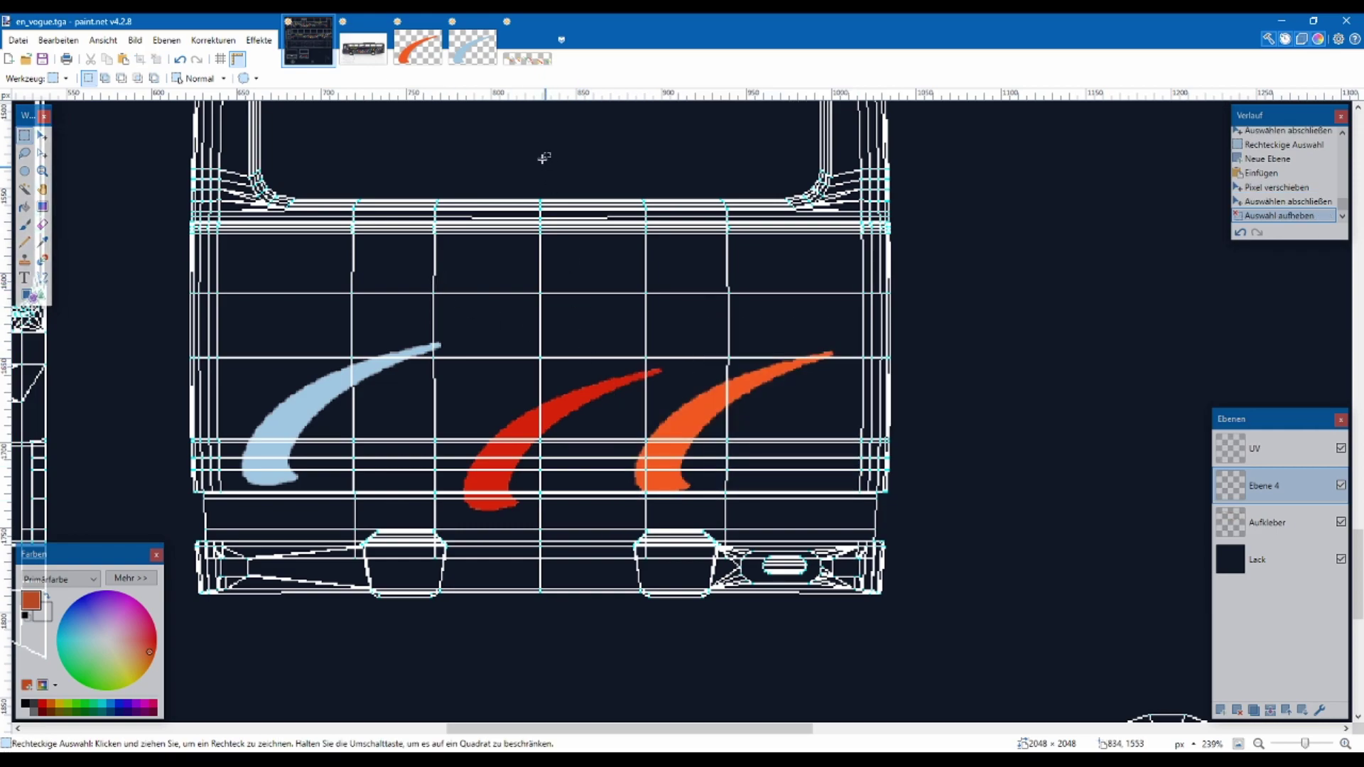
Compare the rear swooshes with the reference photo and merge the orange swoosh's layer down into Aufkleber
key(alt+Tab)
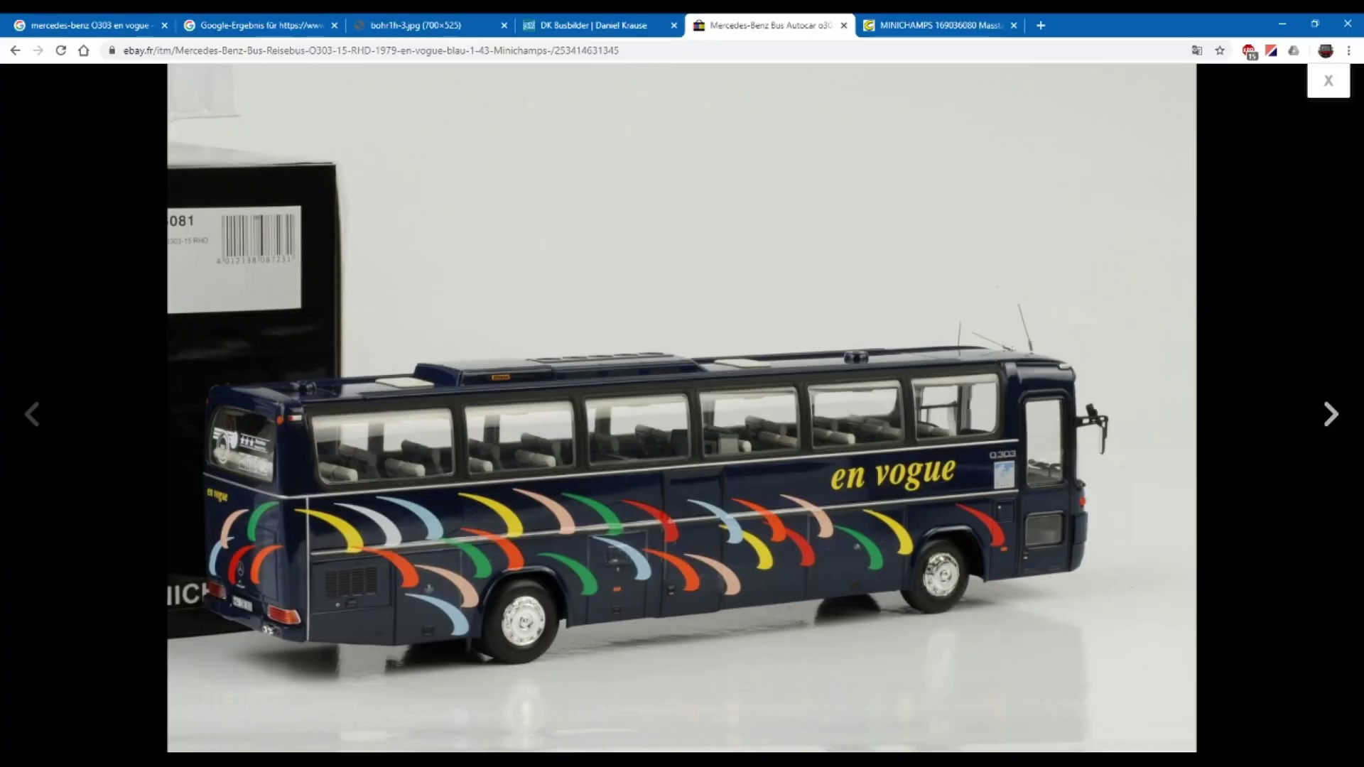
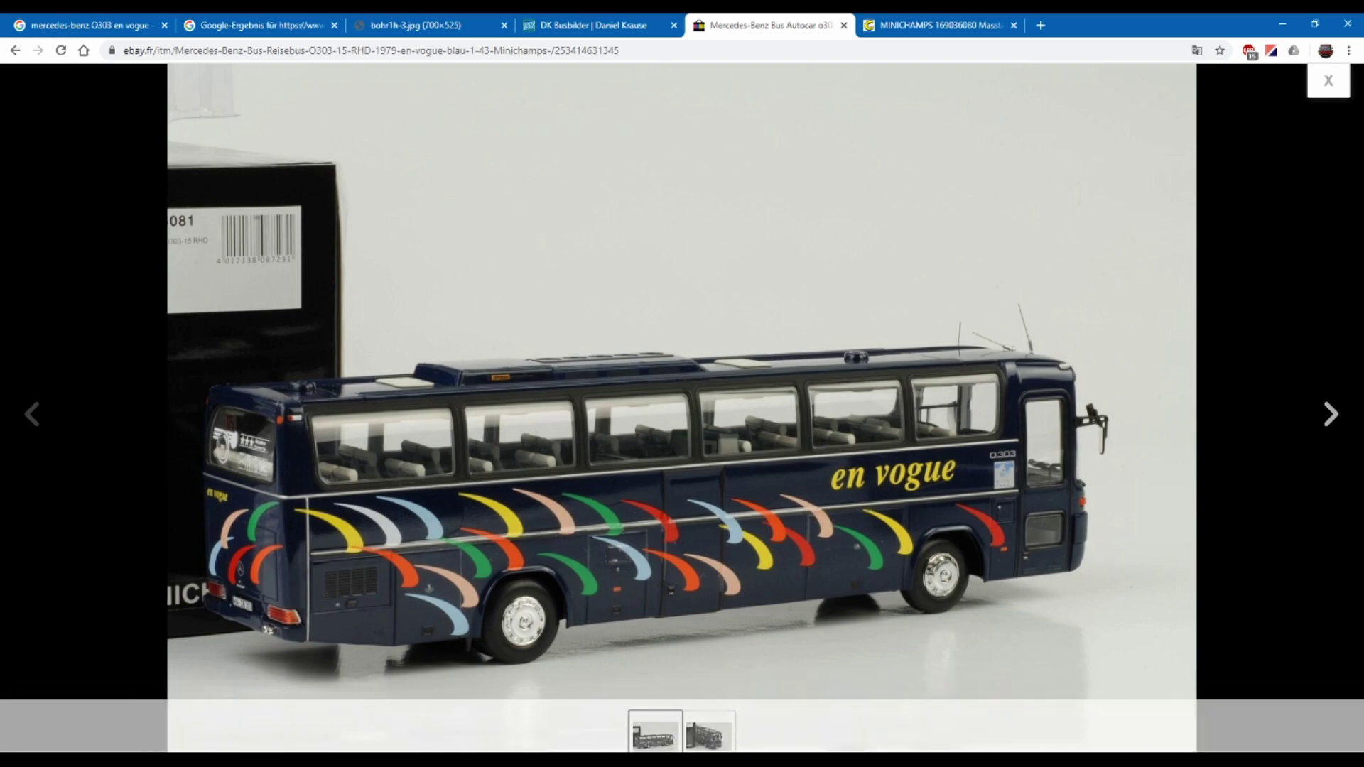
key(alt+Tab)
key(alt+Tab)
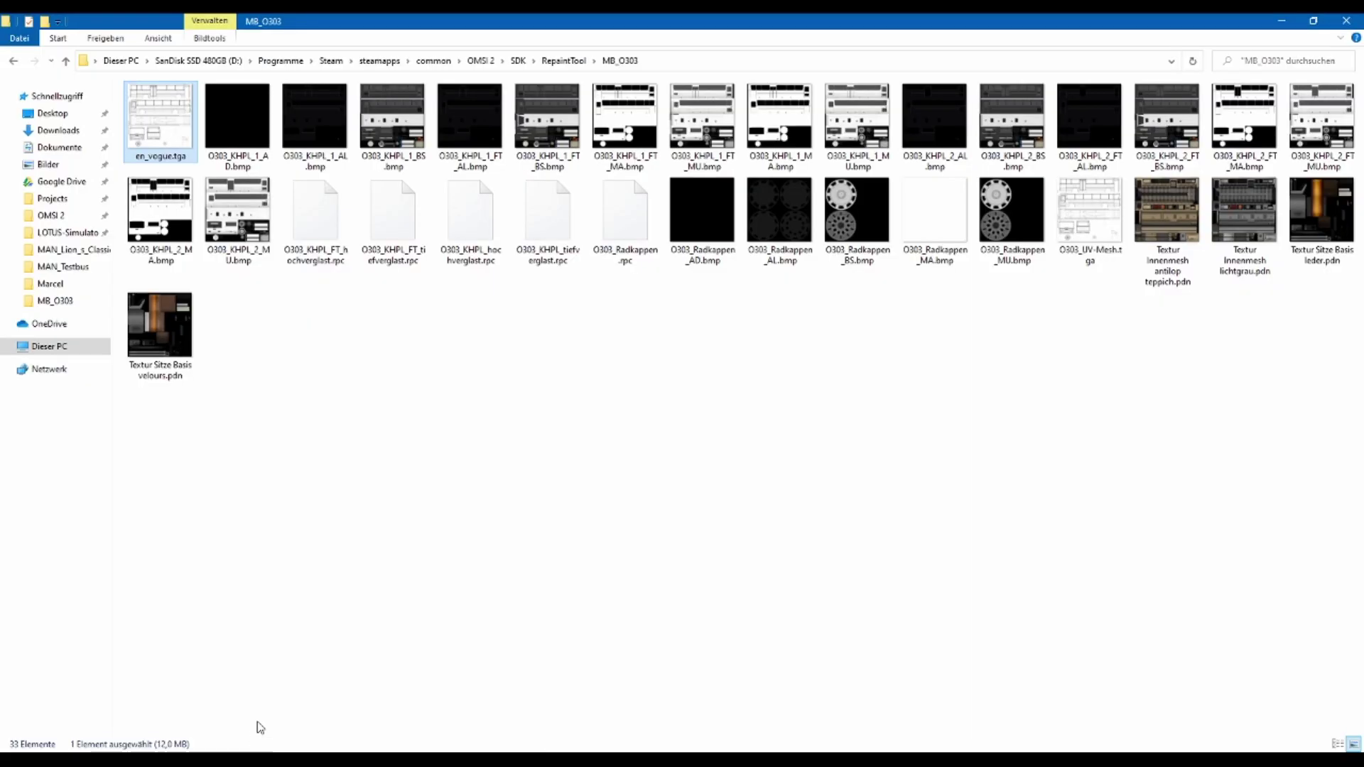
key(alt+Tab)
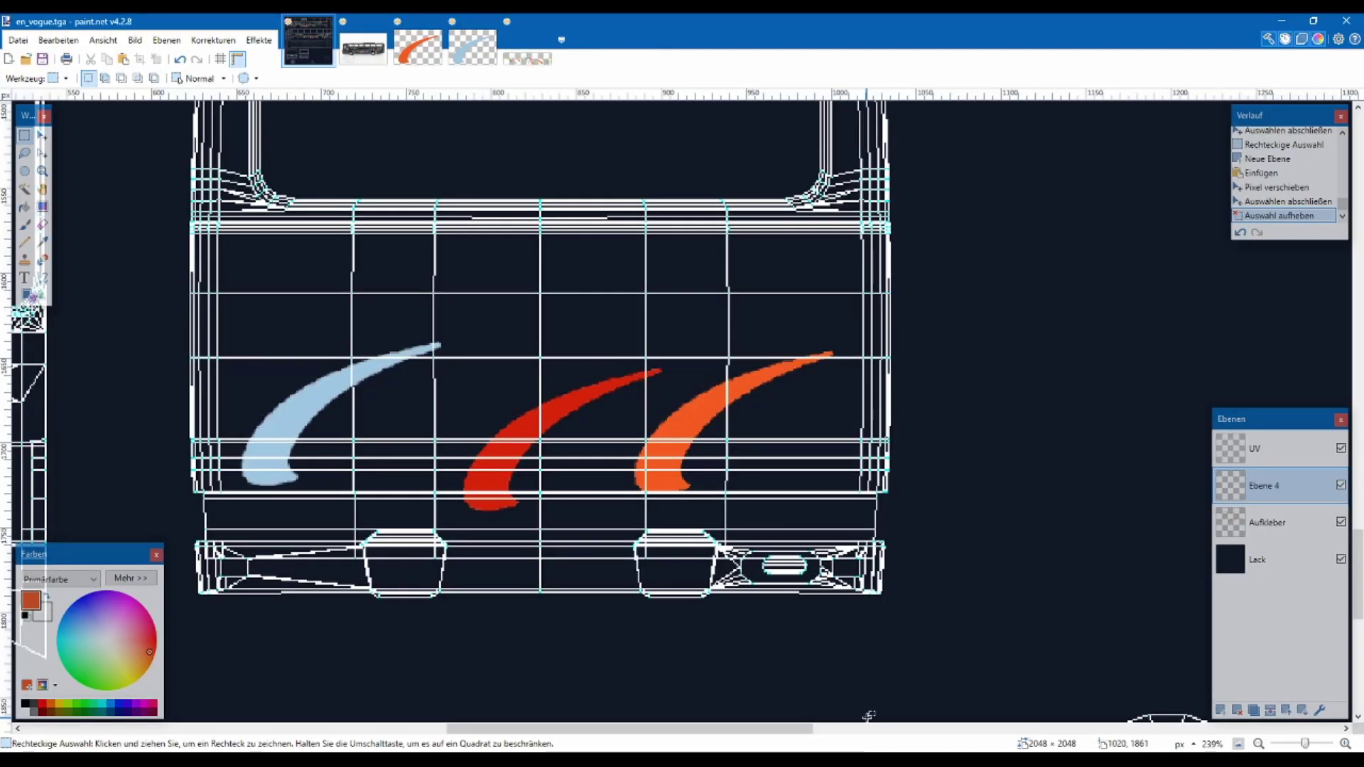
scroll(540, 381, up, 15)
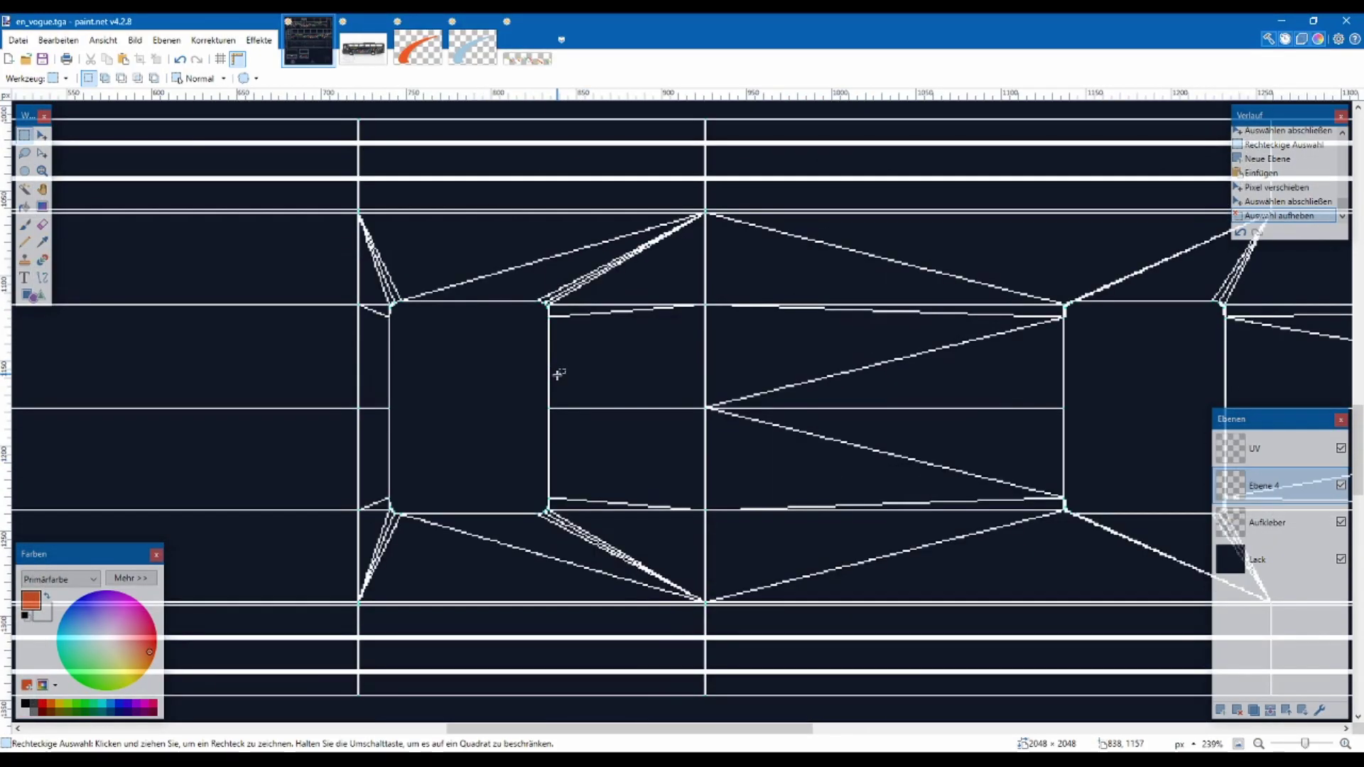
scroll(560, 375, right, 5)
scroll(560, 375, up, 1)
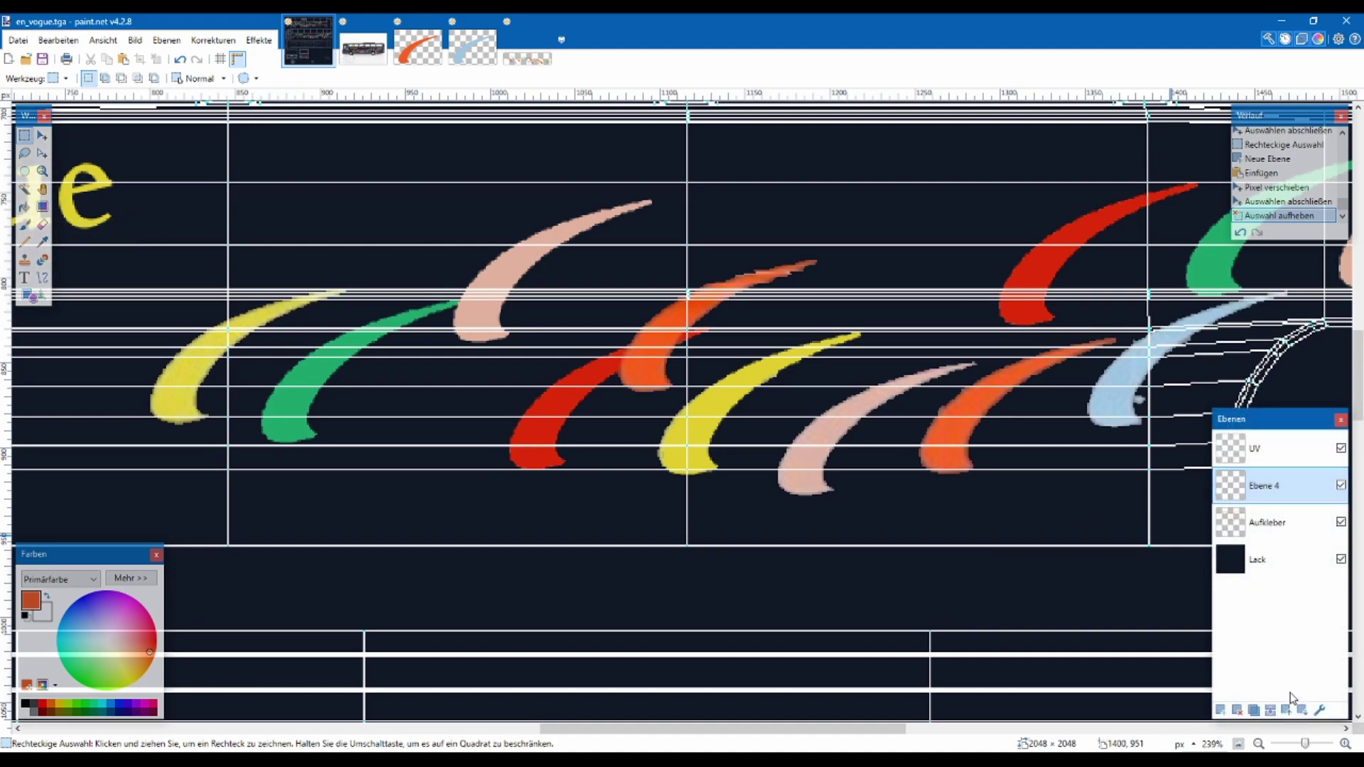
click(1276, 709)
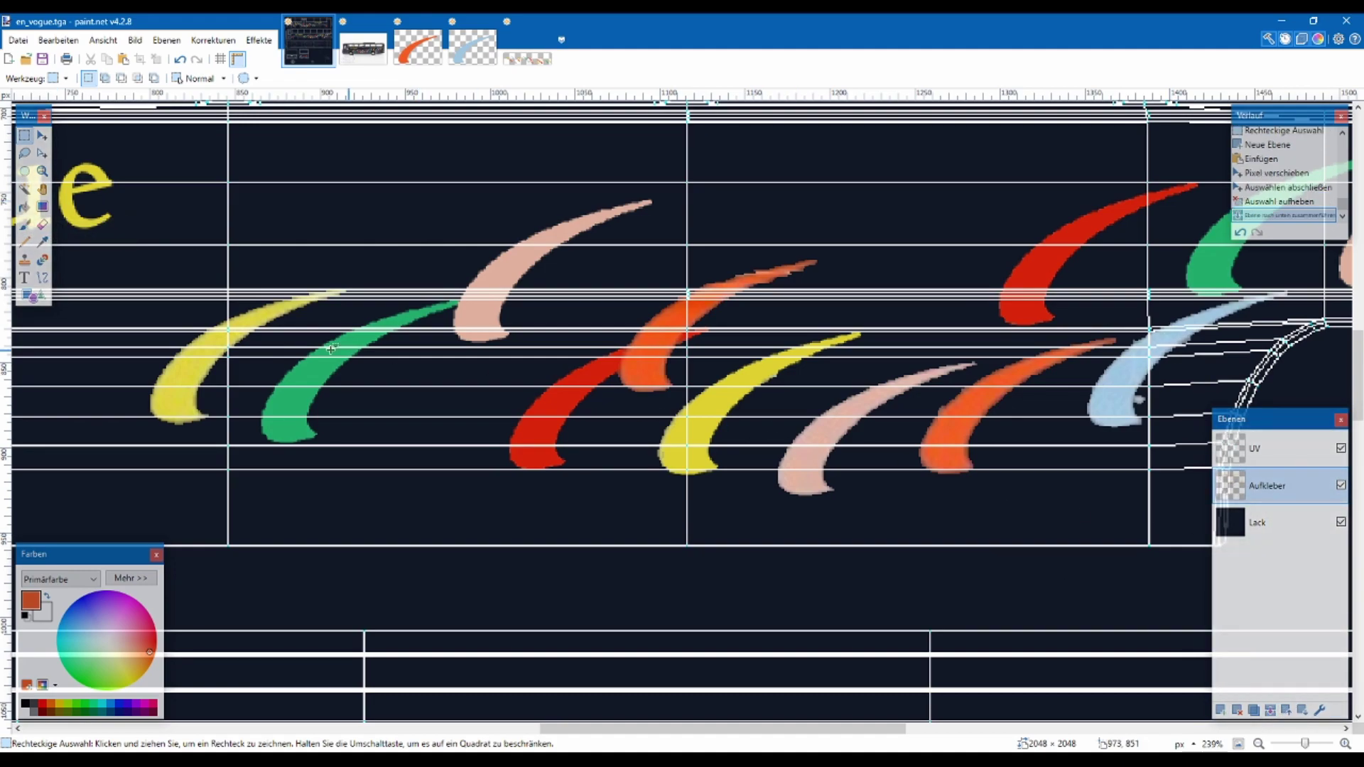
Sample the pink from a swoosh on the side view and recolour the separate swoosh image with it
click(42, 242)
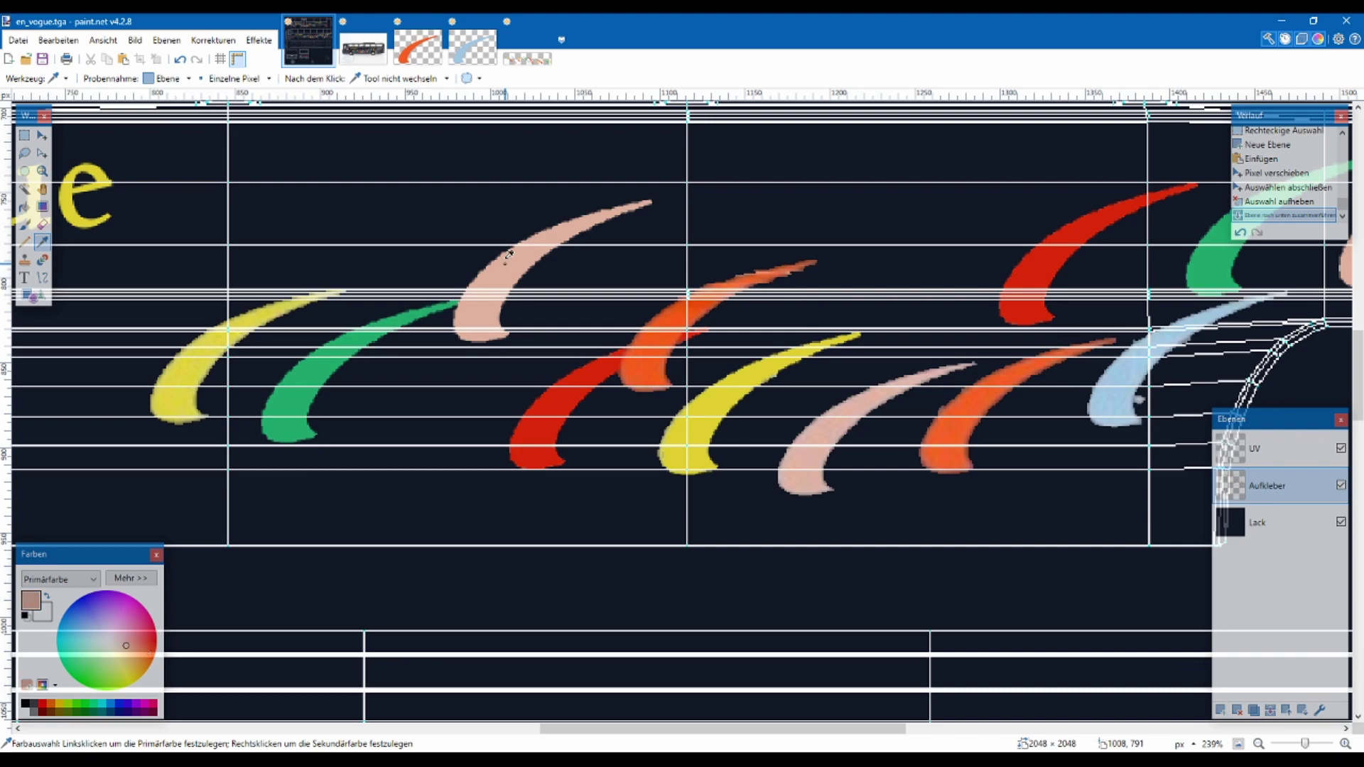
click(472, 54)
click(418, 47)
key(ctrl+z)
key(ctrl+z)
key(ctrl+z)
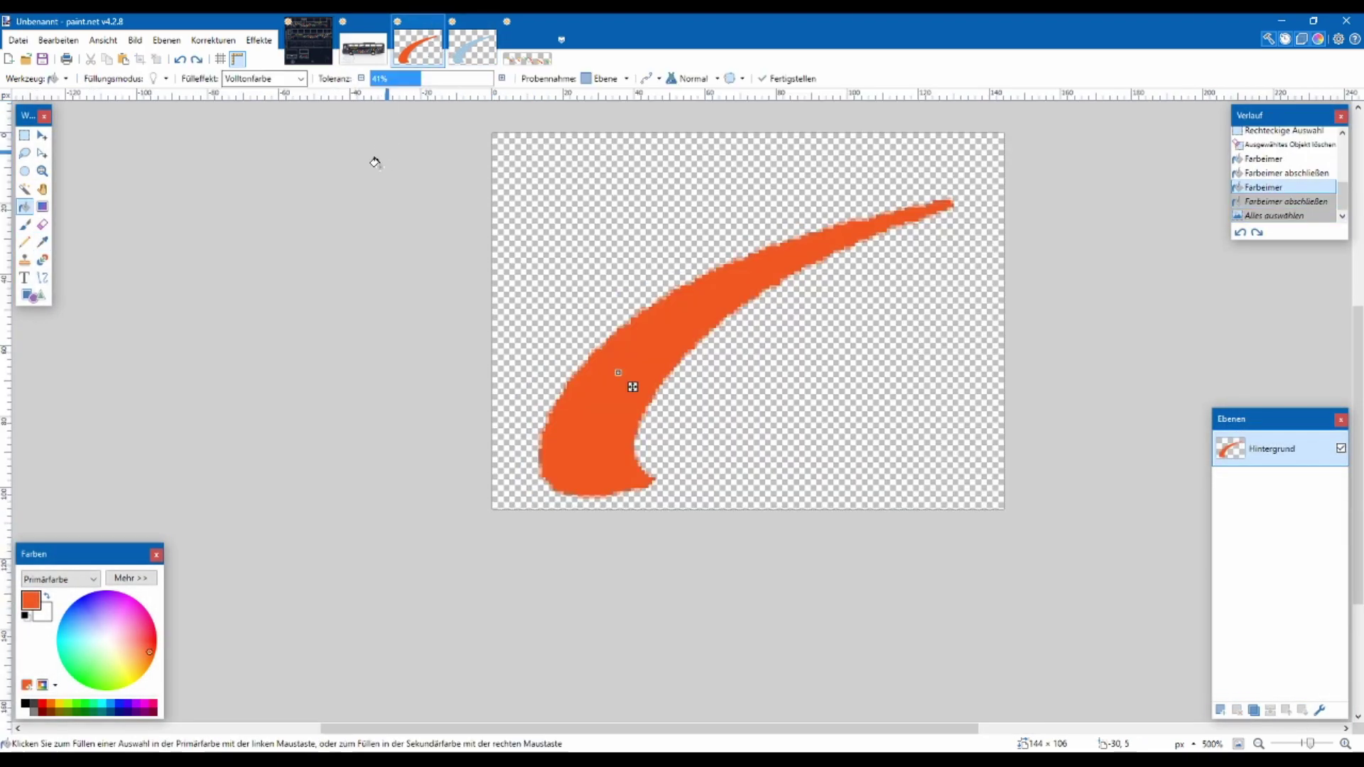
key(f)
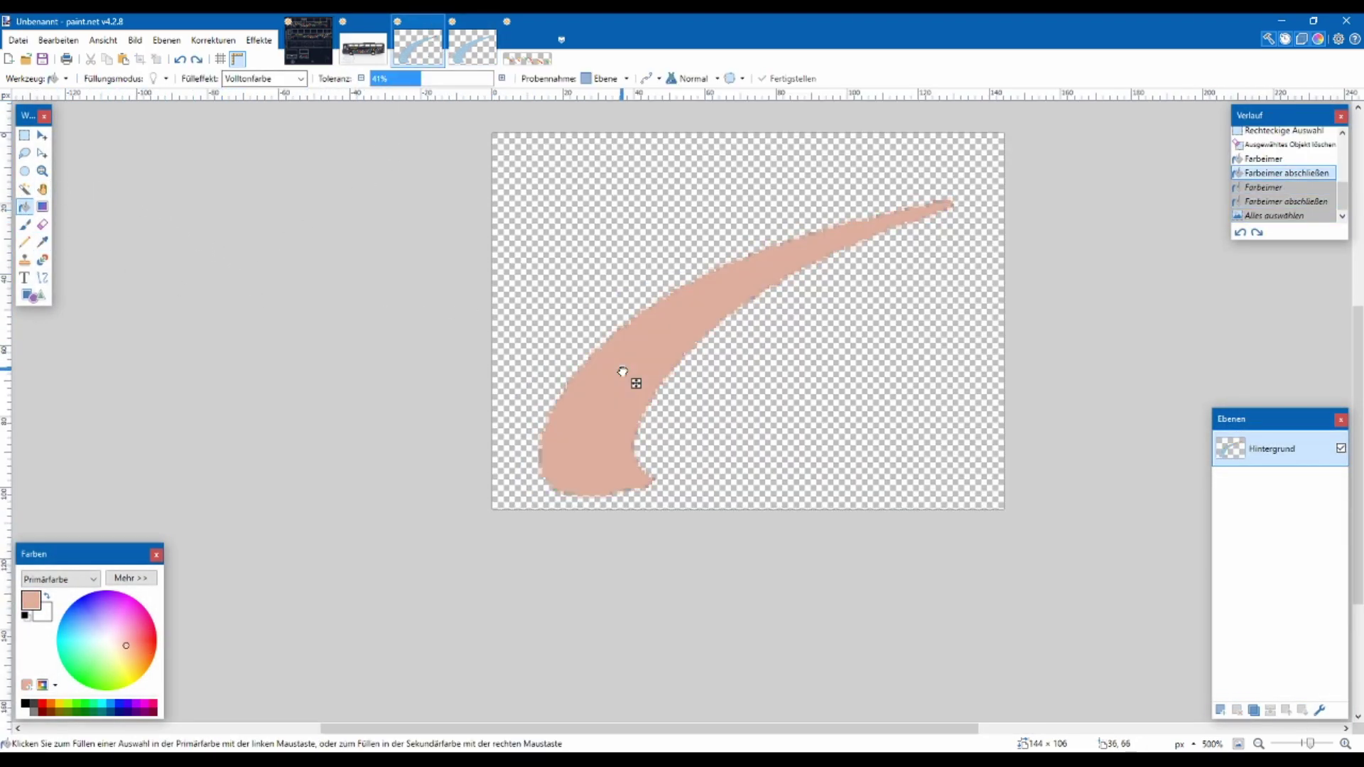
key(ctrl+y)
key(ctrl+y)
key(ctrl+y)
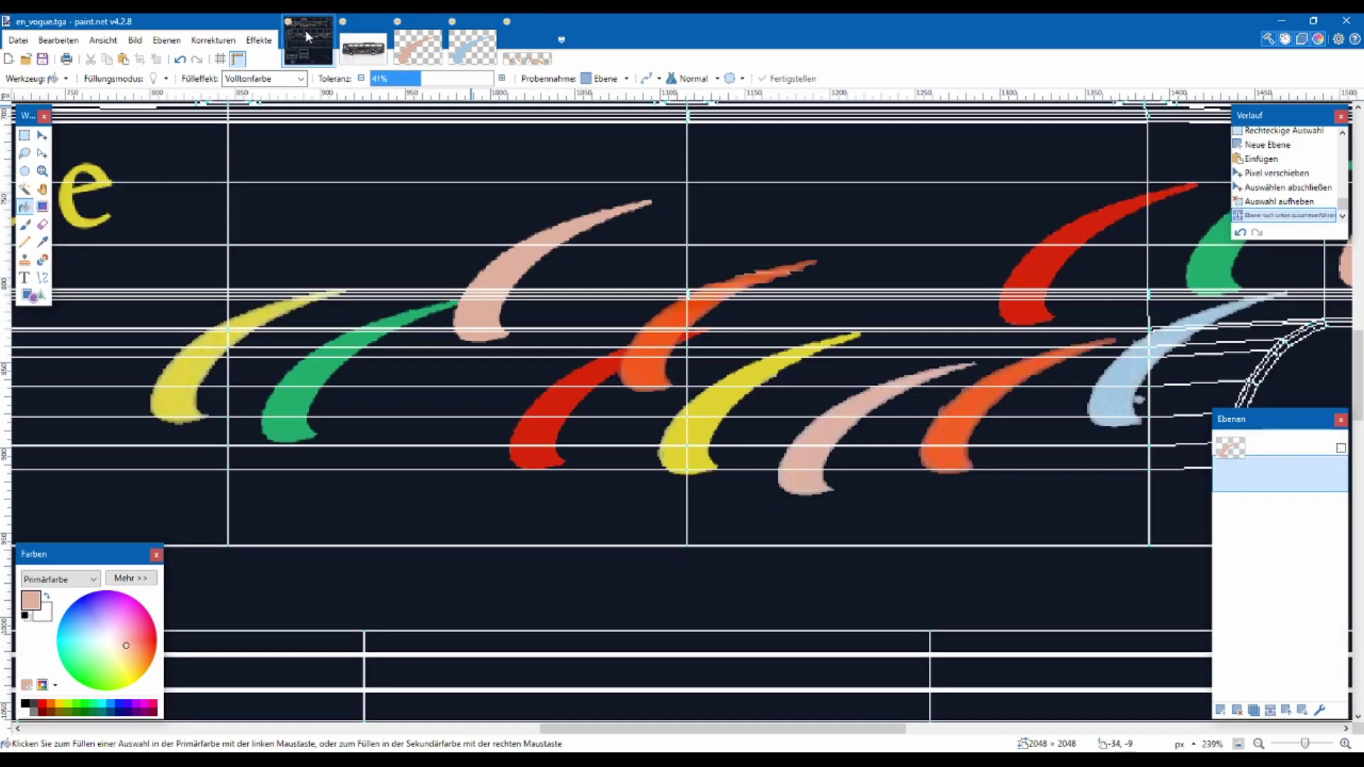
Paste the pink swoosh on a new layer, place it overlapping the light blue swoosh's upper end on the rear view, and merge it into Aufkleber
scroll(402, 385, down, 3)
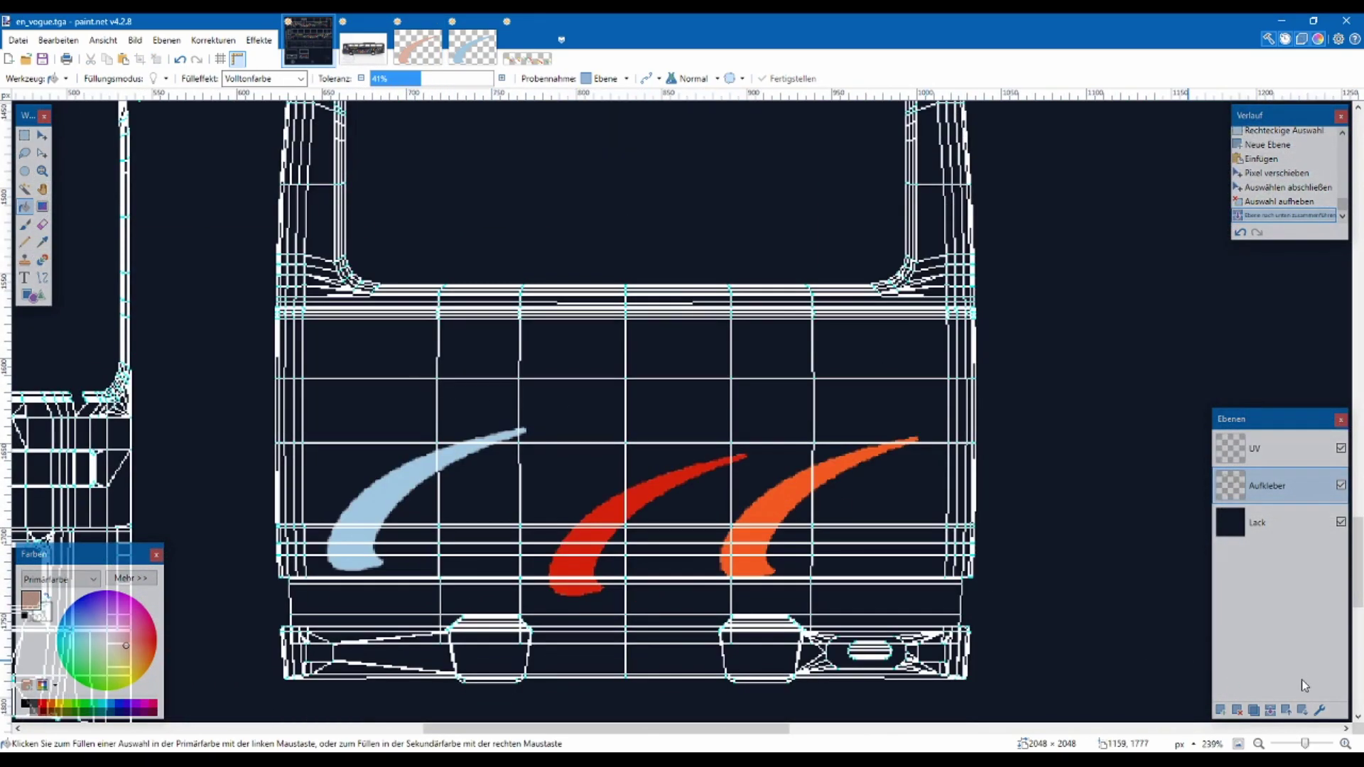
click(1221, 709)
key(ctrl+v)
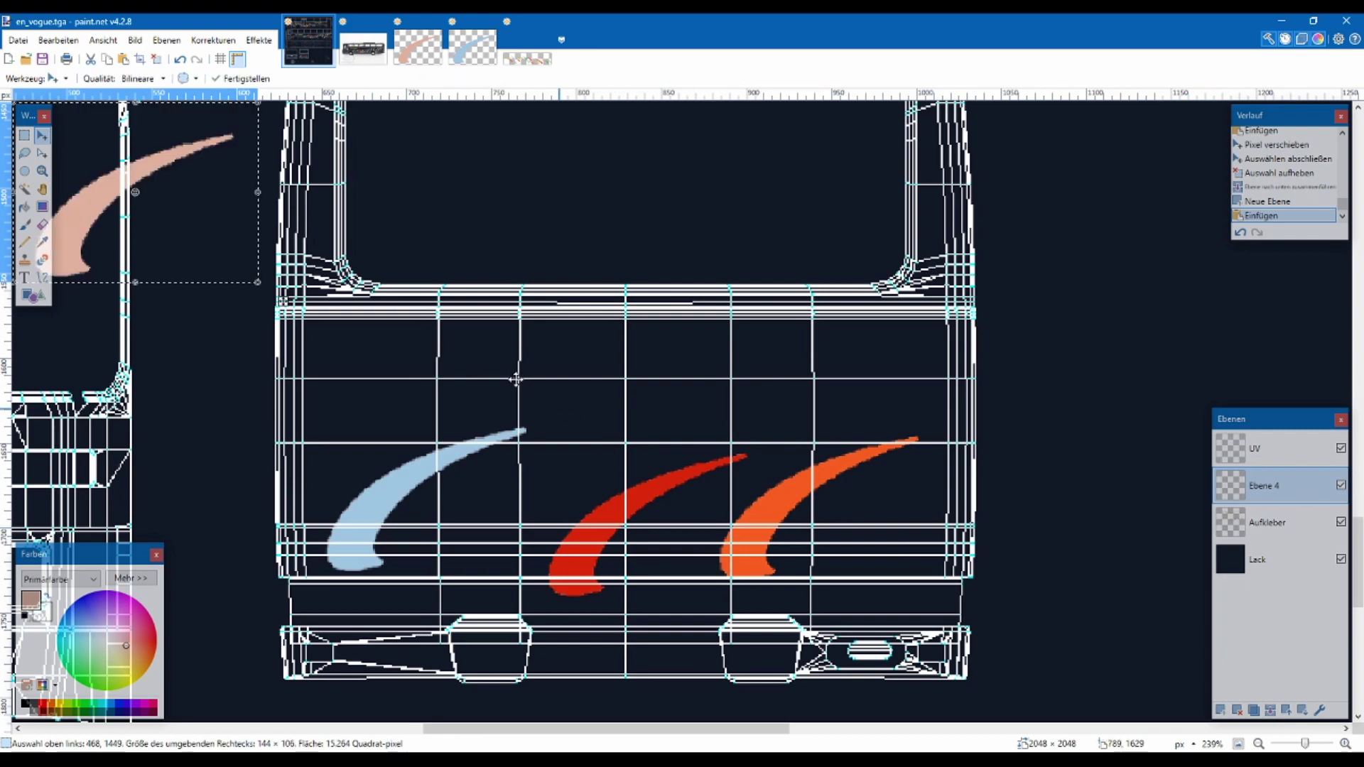
drag(198, 222, 682, 435)
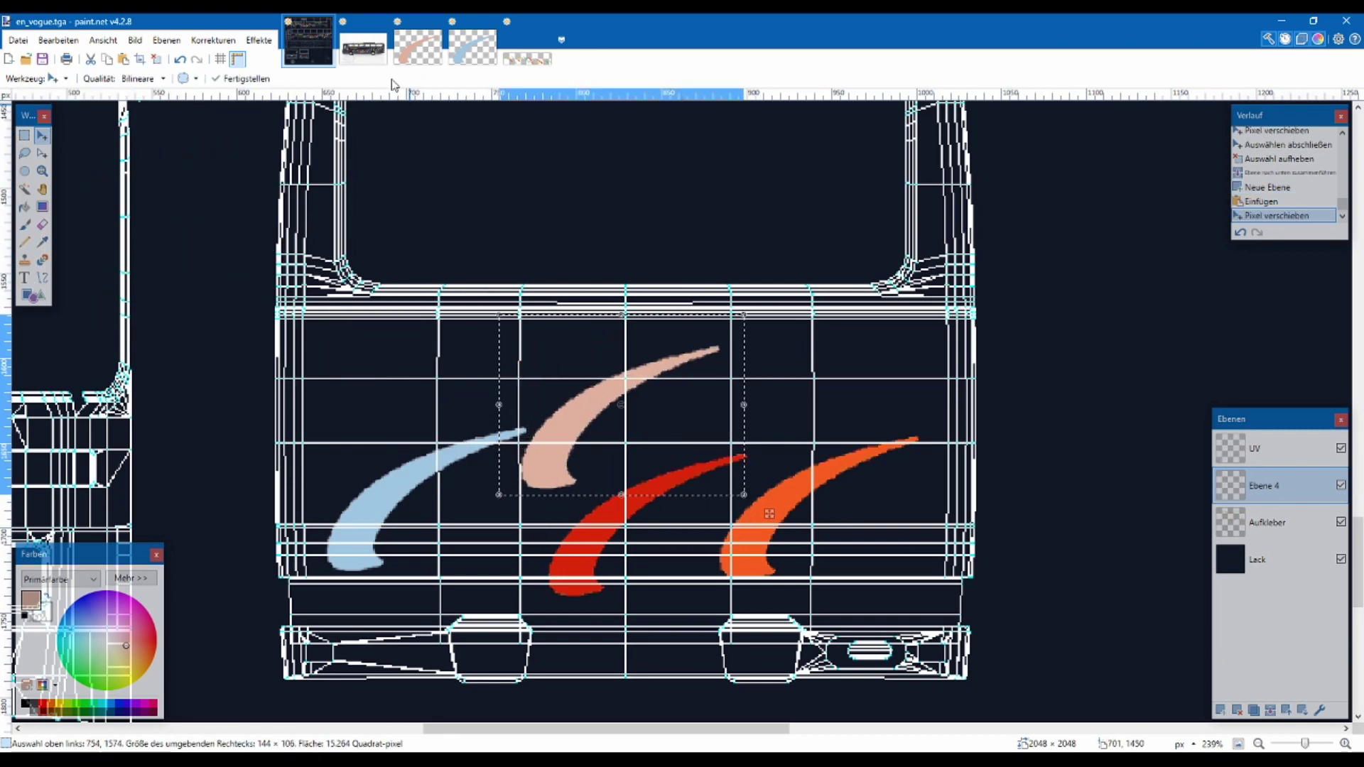
mouse_move(557, 750)
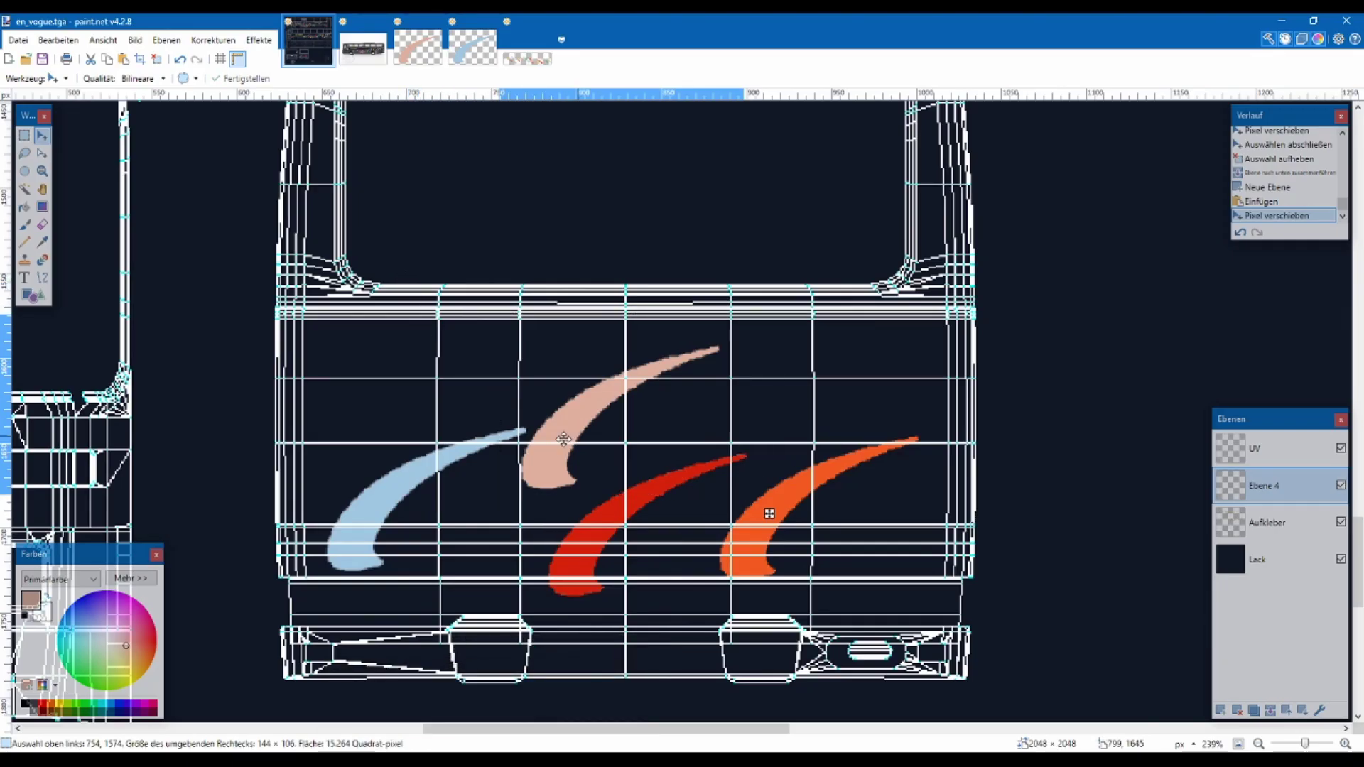
drag(577, 435, 486, 435)
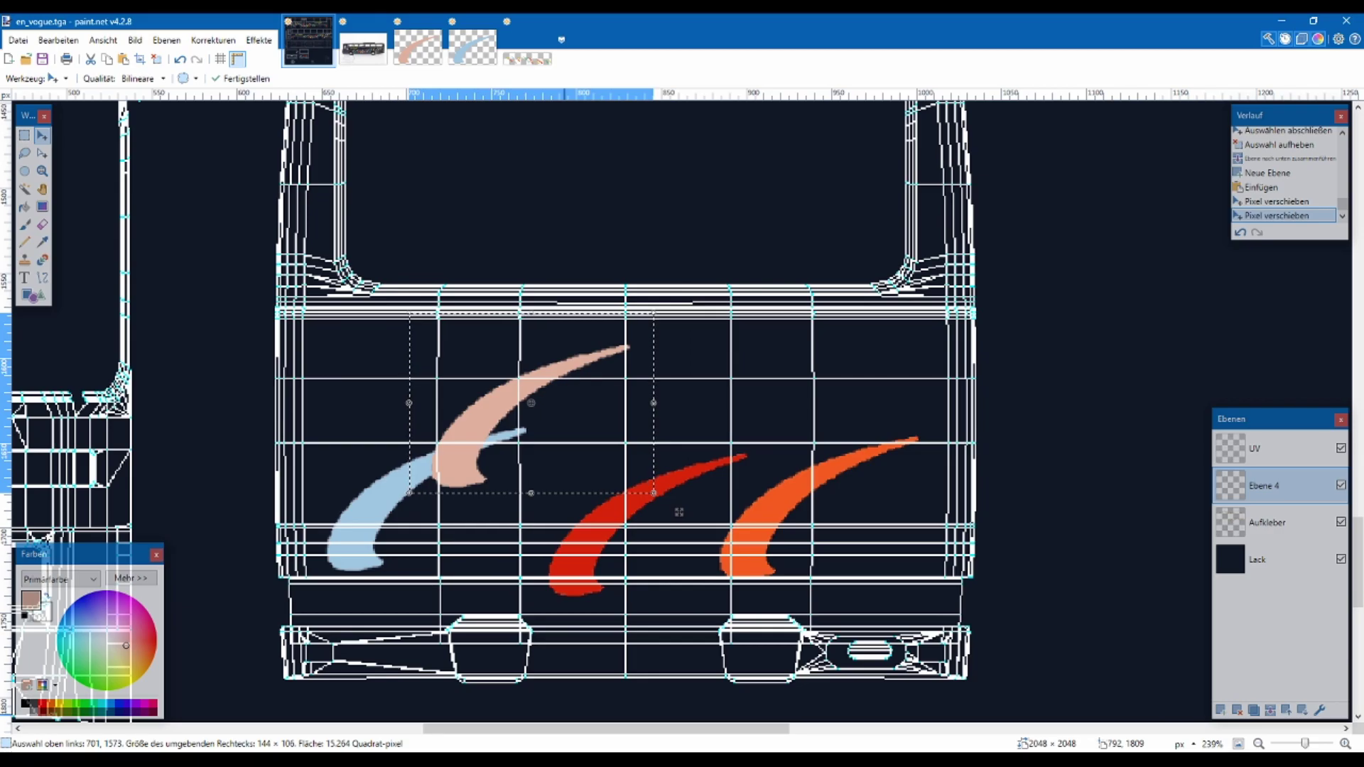
mouse_move(556, 750)
mouse_move(533, 724)
click(25, 135)
click(1114, 609)
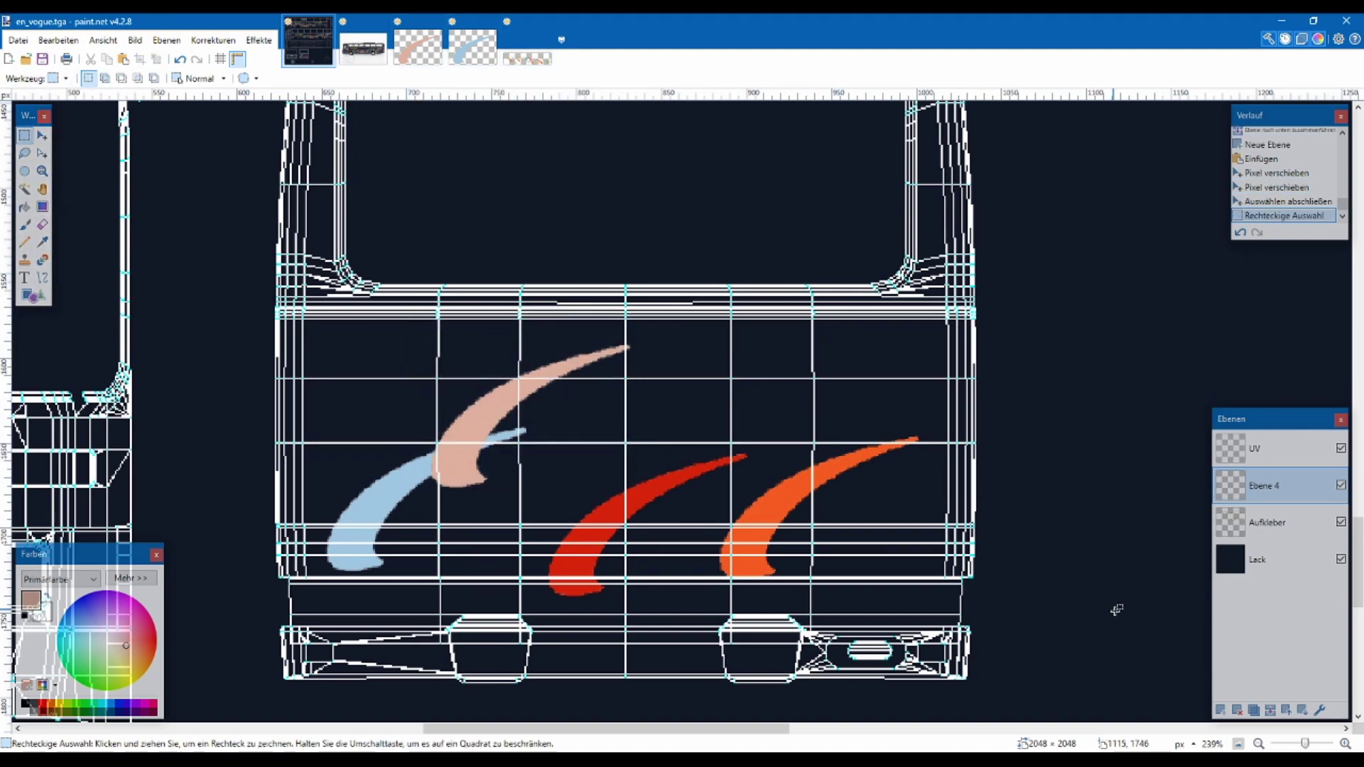
click(1272, 713)
Sample the green from a swoosh on the side view and recolour the separate swoosh image with it
scroll(1140, 621, up, 10)
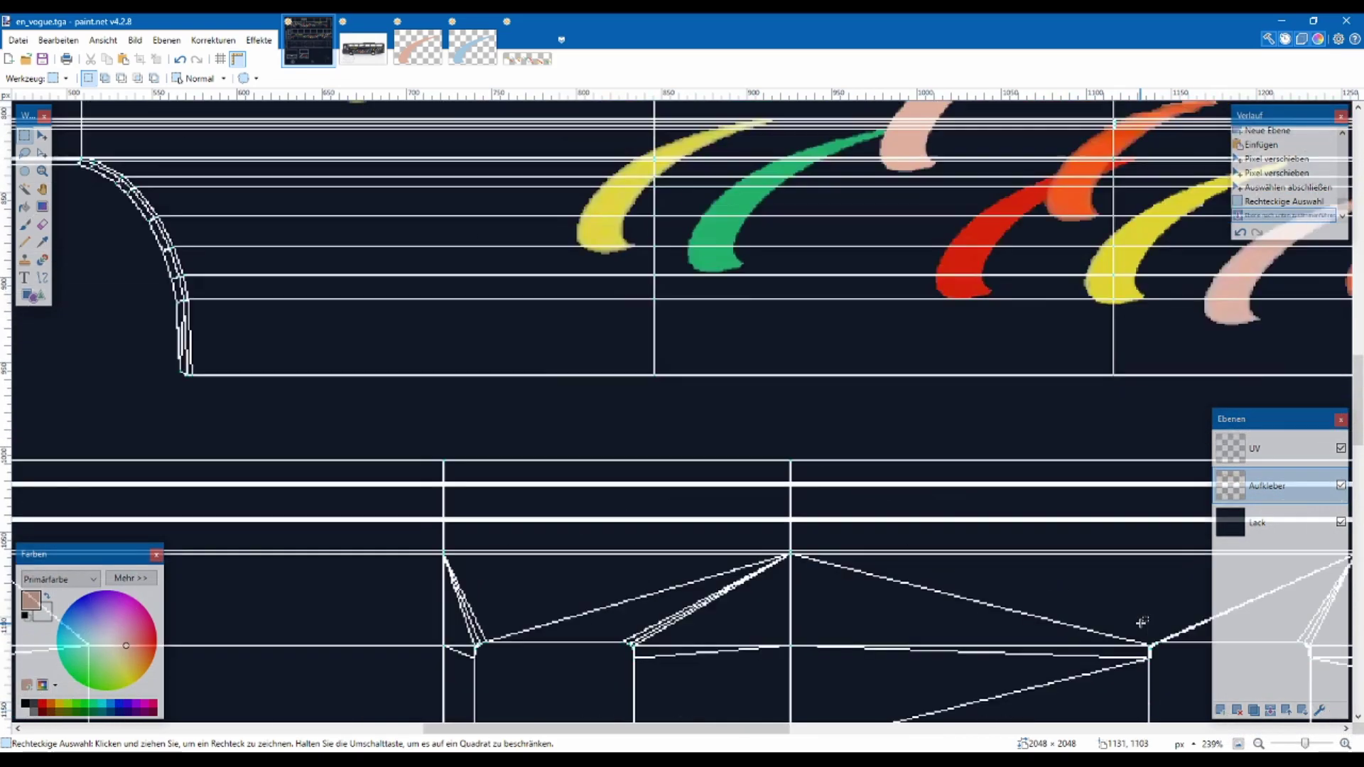
click(42, 242)
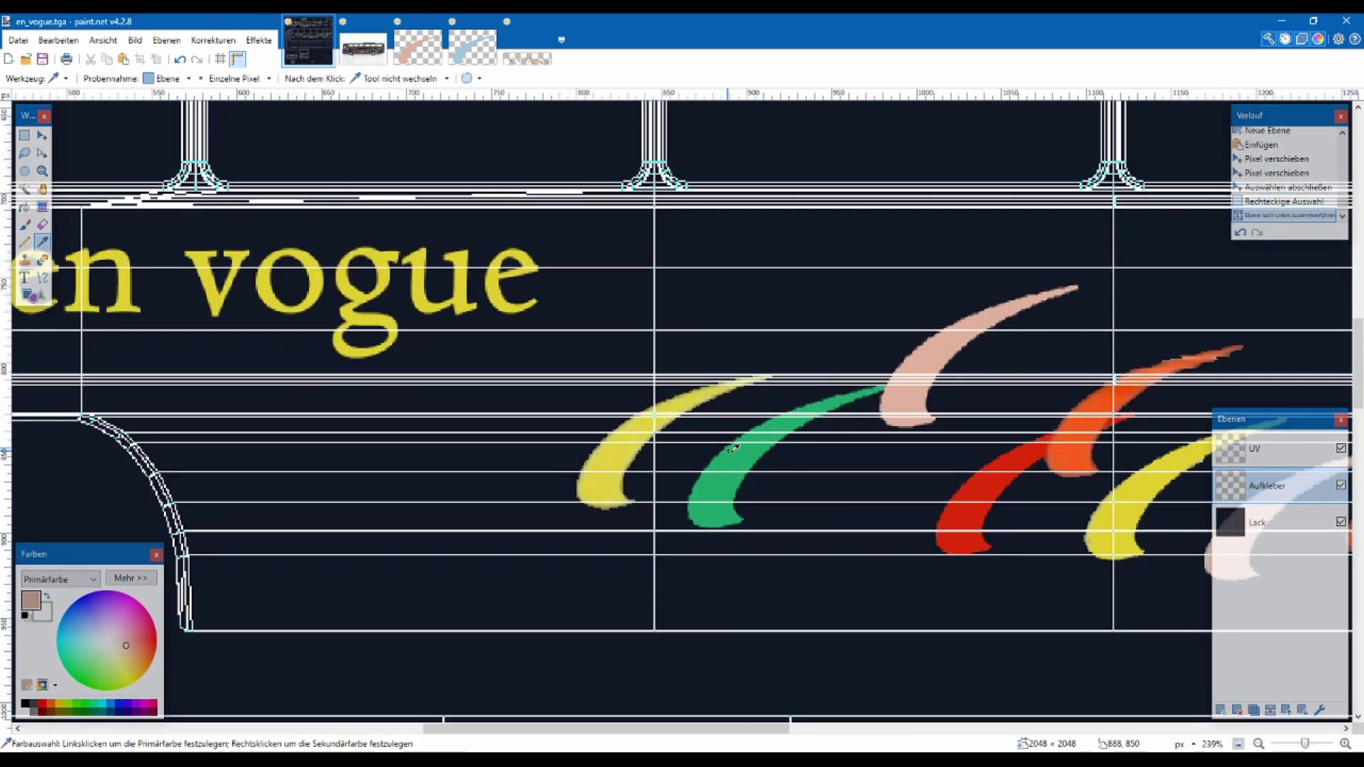
click(419, 49)
key(ctrl+z)
key(ctrl+z)
key(ctrl+z)
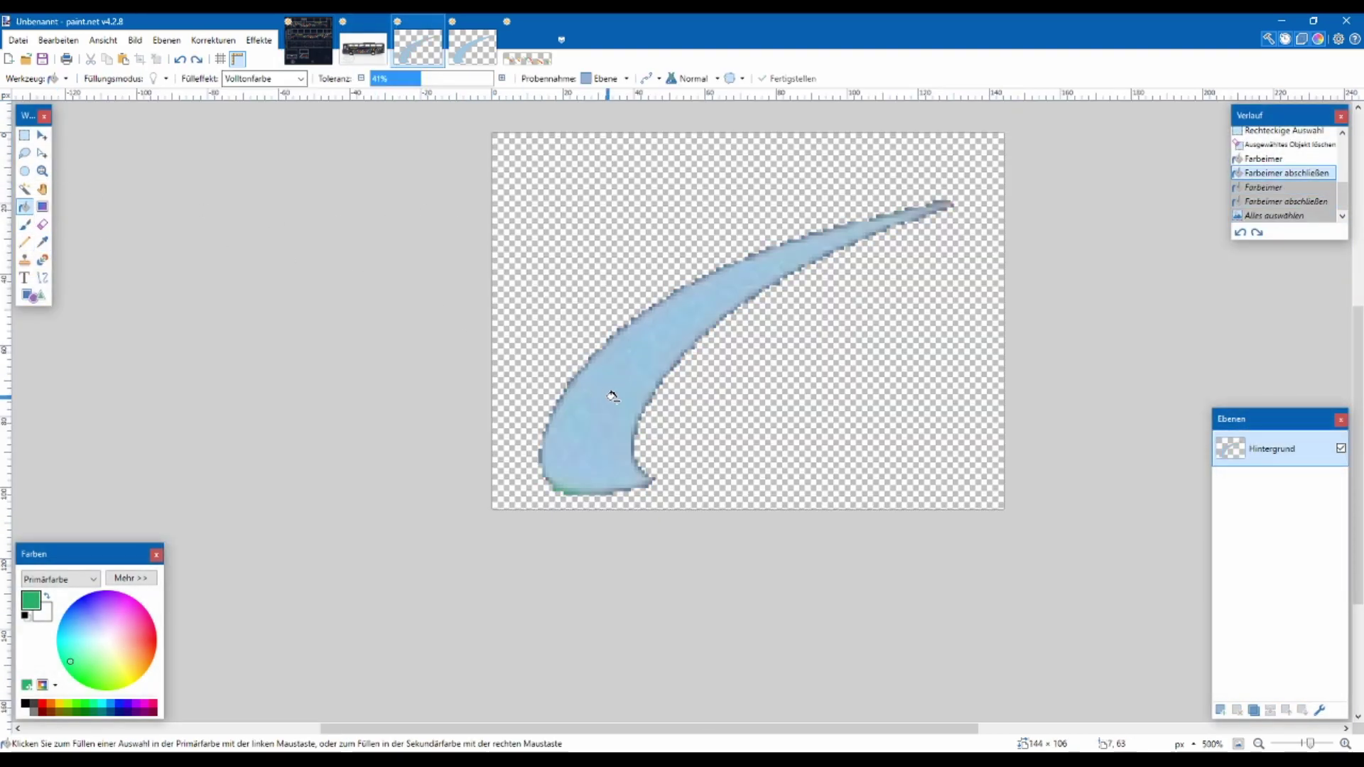
click(636, 395)
click(308, 40)
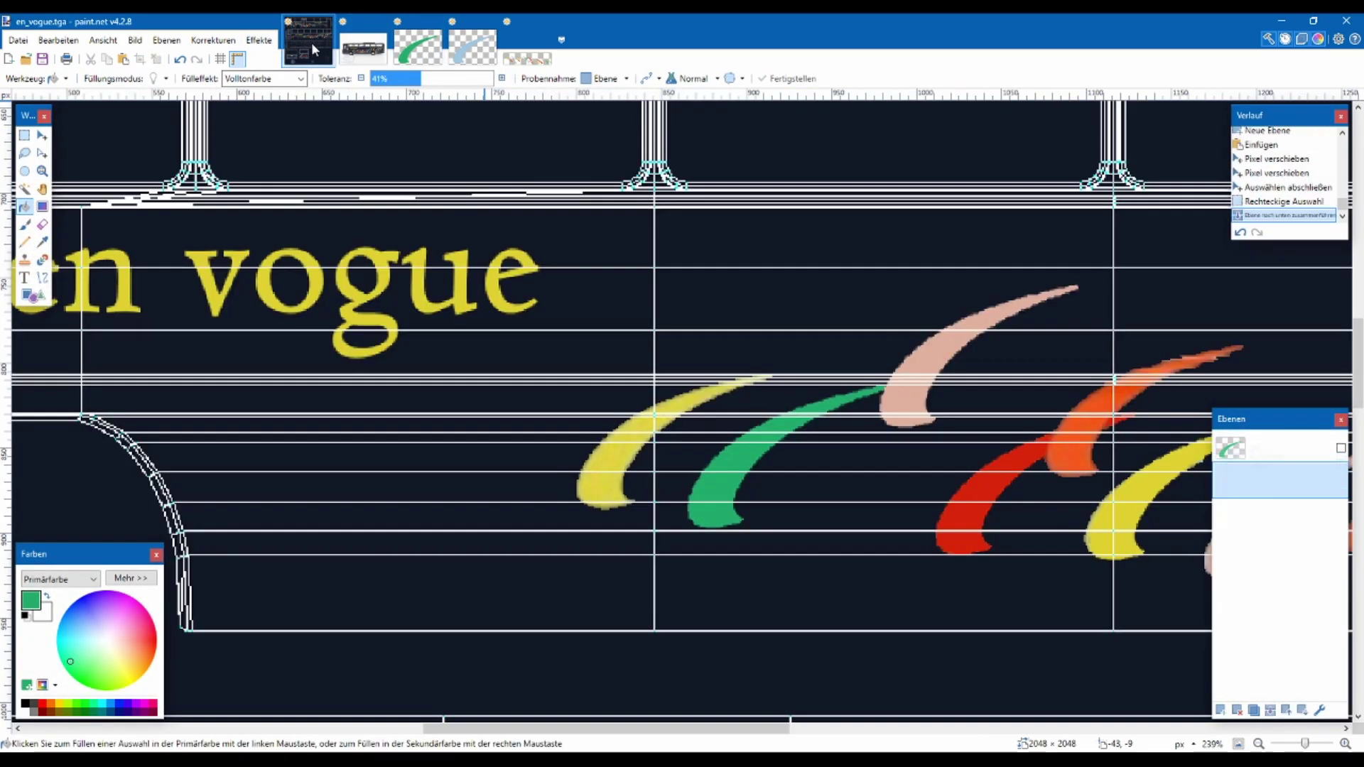
scroll(558, 383, up, 3)
scroll(558, 383, down, 5)
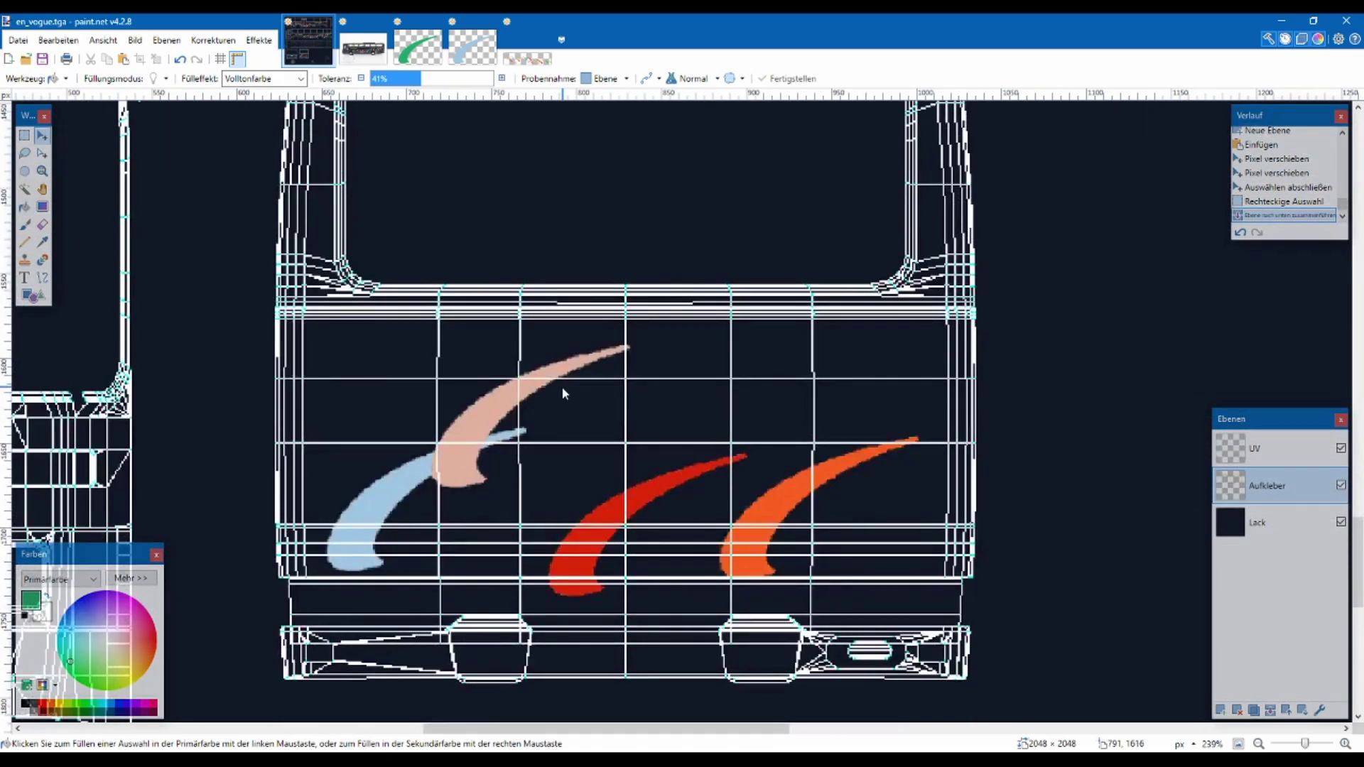
key(ctrl+v)
drag(173, 228, 723, 427)
key(ctrl+z)
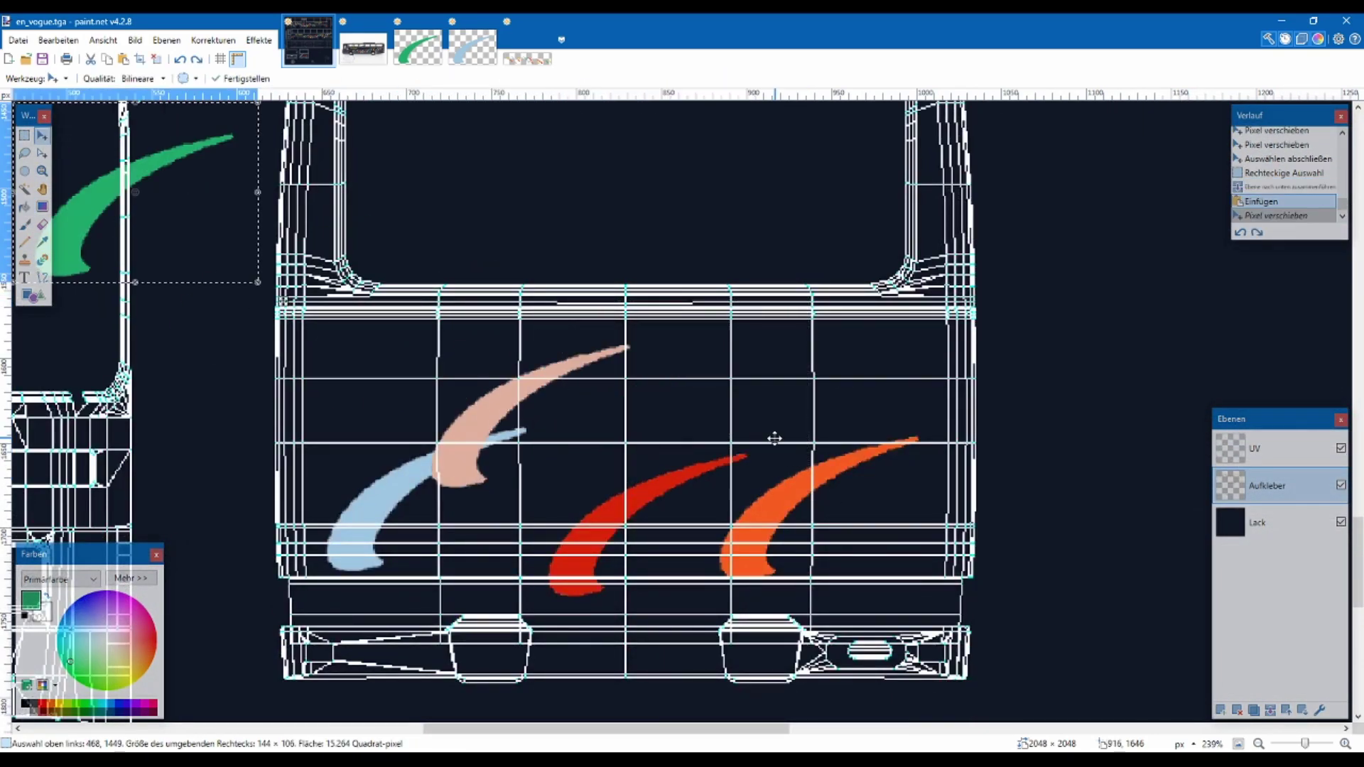
key(ctrl+z)
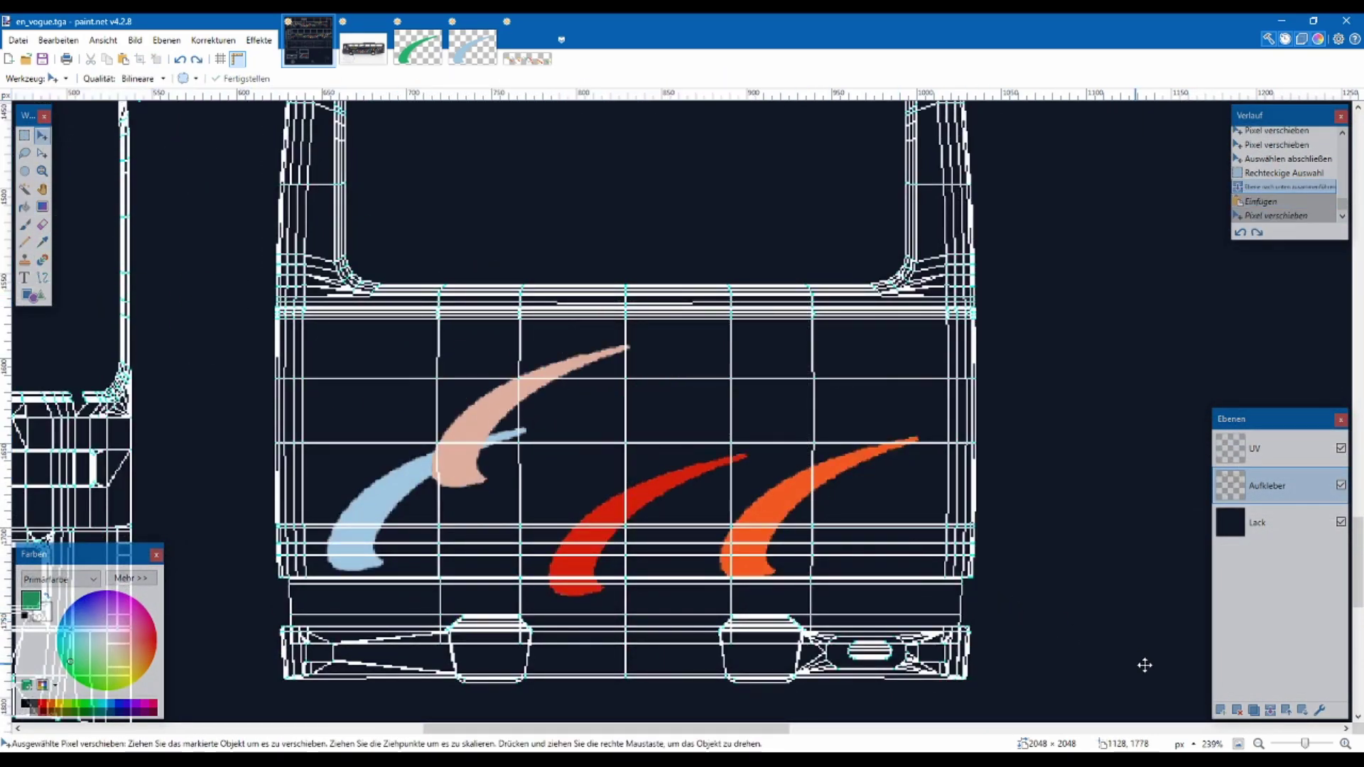
Paste the green swoosh on a new layer, place it above the red and orange swooshes on the rear view, and merge it into Aufkleber
click(1222, 710)
key(ctrl+v)
drag(191, 196, 799, 402)
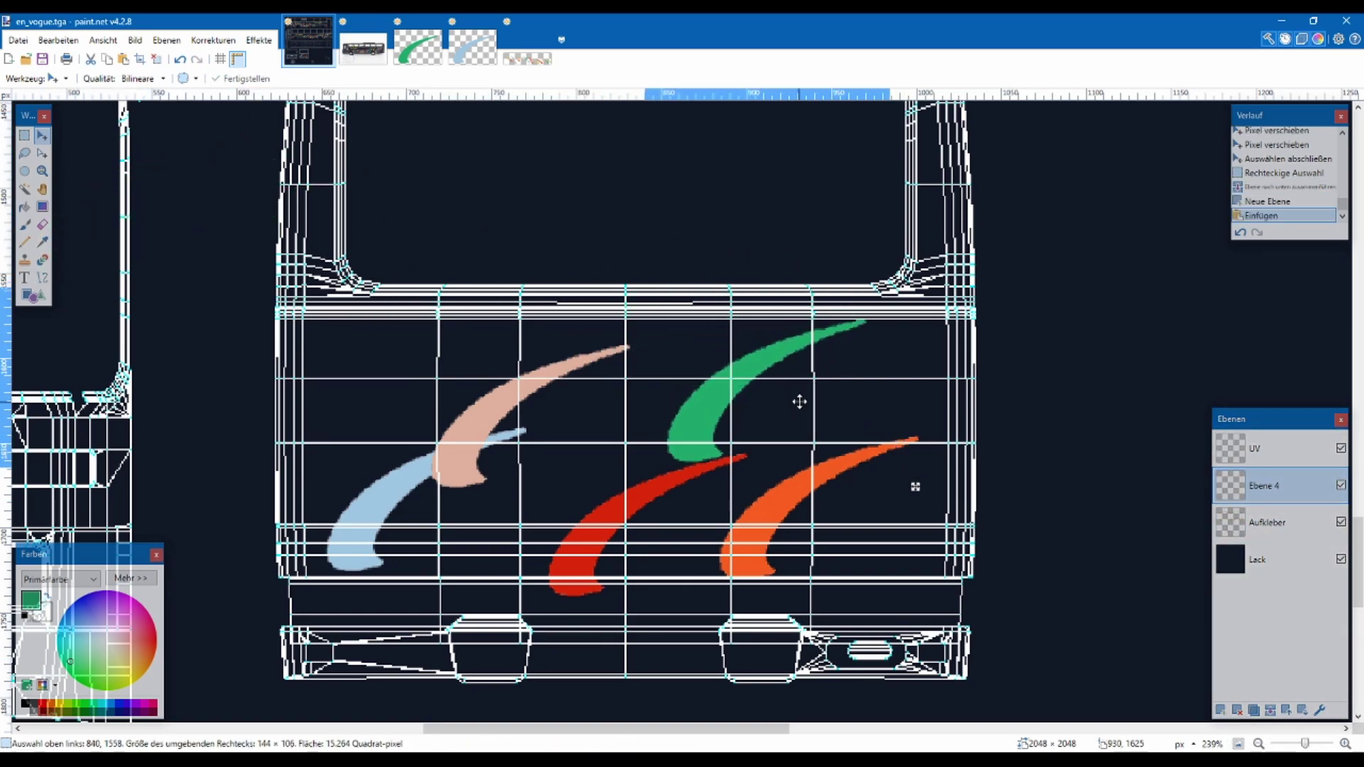
click(24, 135)
click(351, 254)
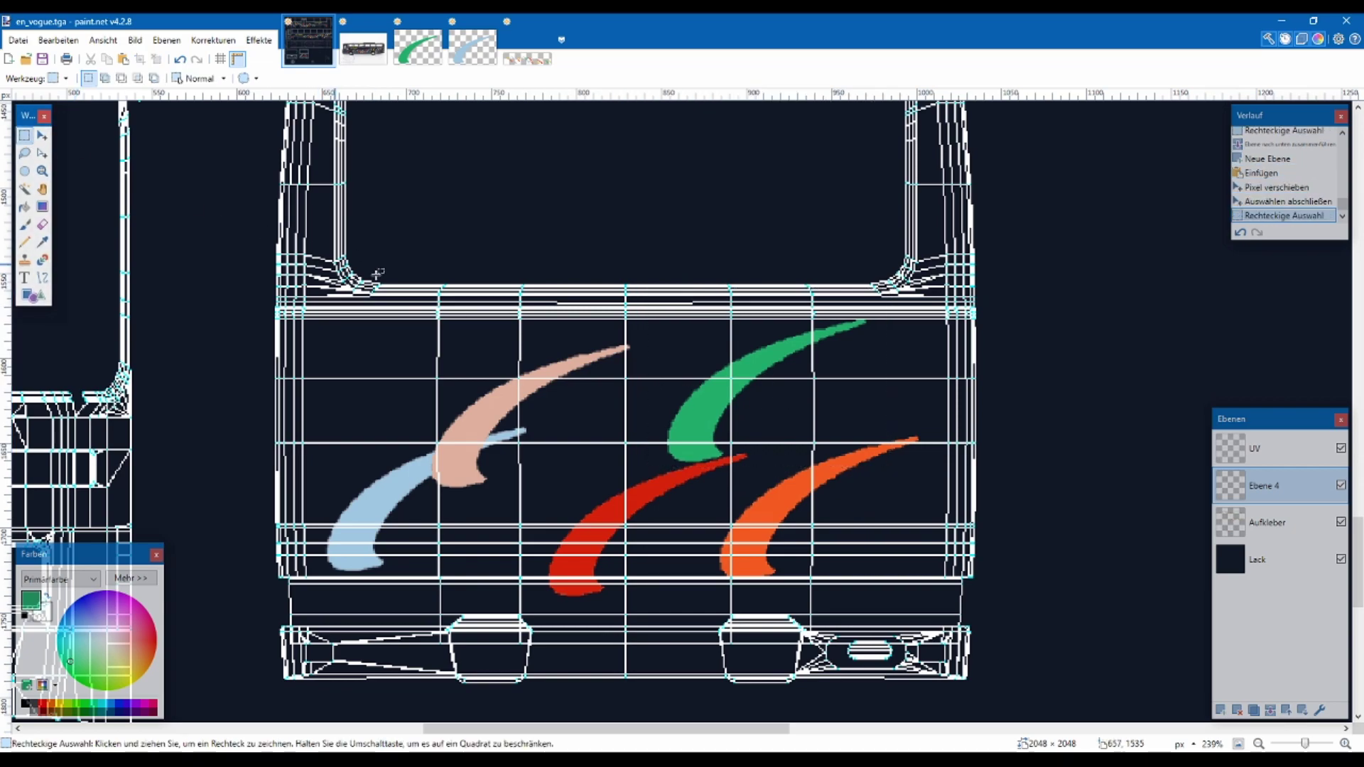
click(1279, 712)
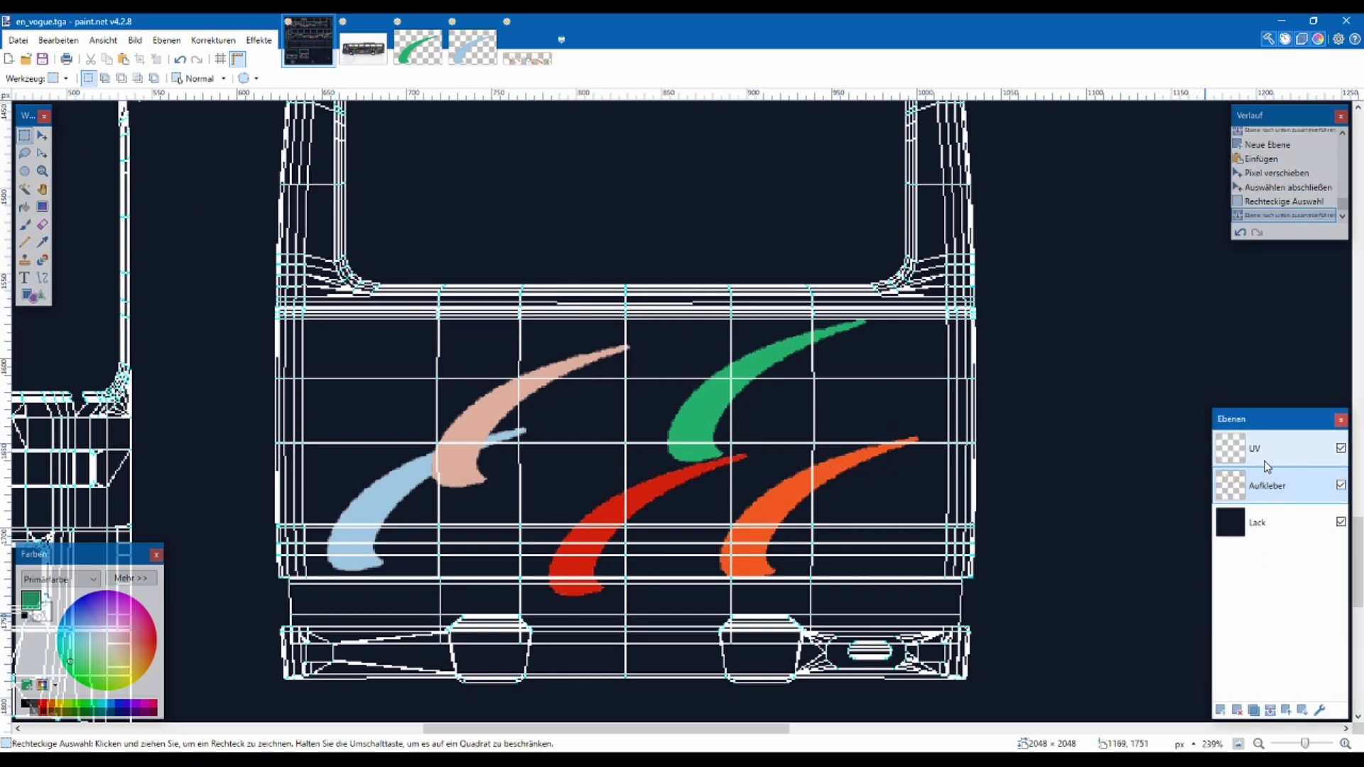
scroll(1120, 465, up, 10)
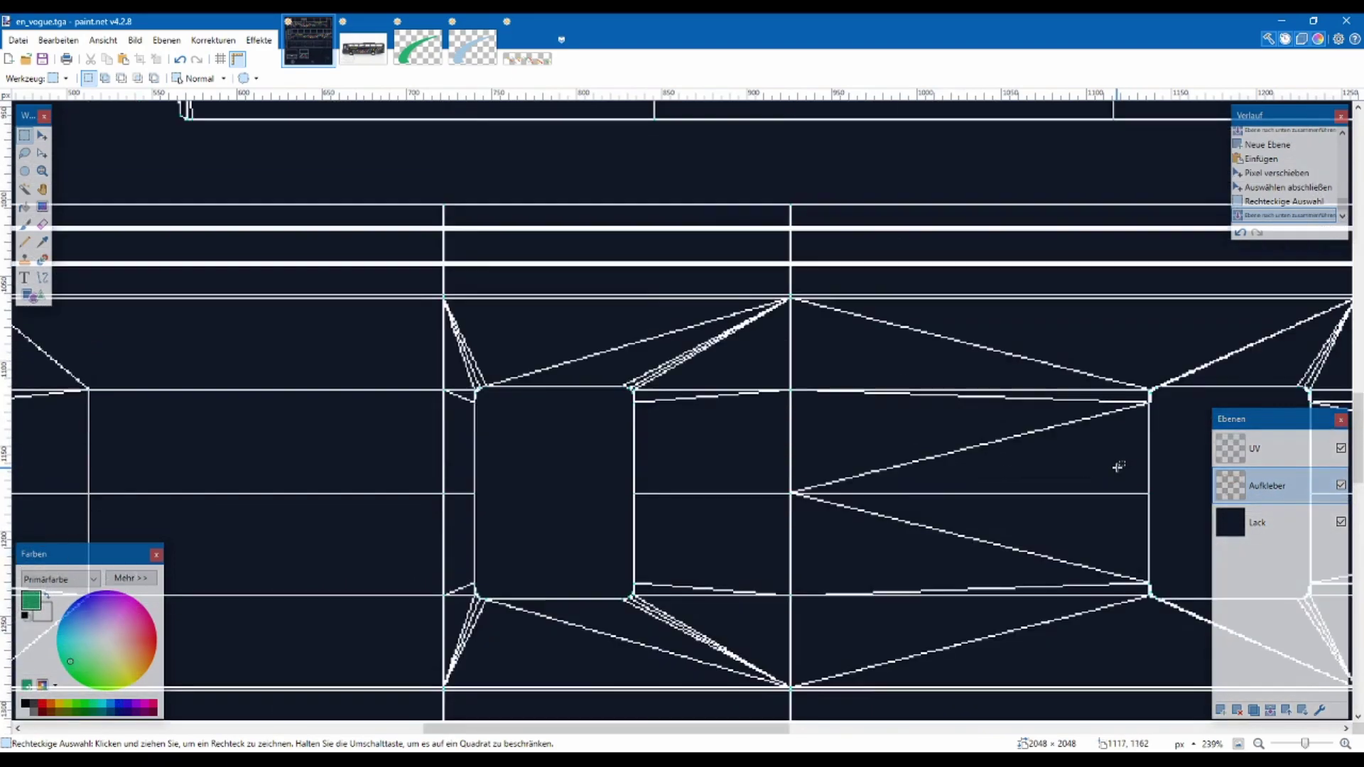
scroll(923, 391, up, 10)
scroll(426, 298, left, 5)
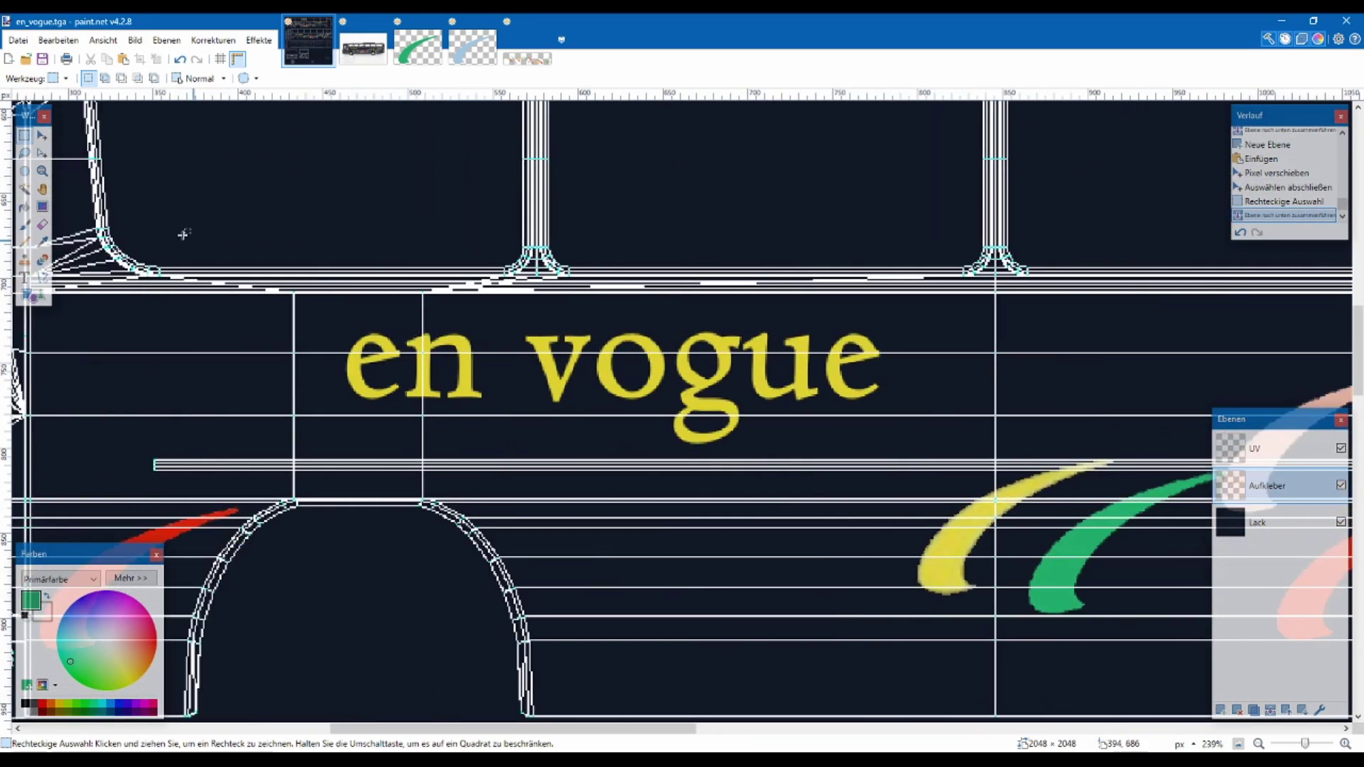
drag(334, 310, 900, 447)
scroll(684, 446, down, 20)
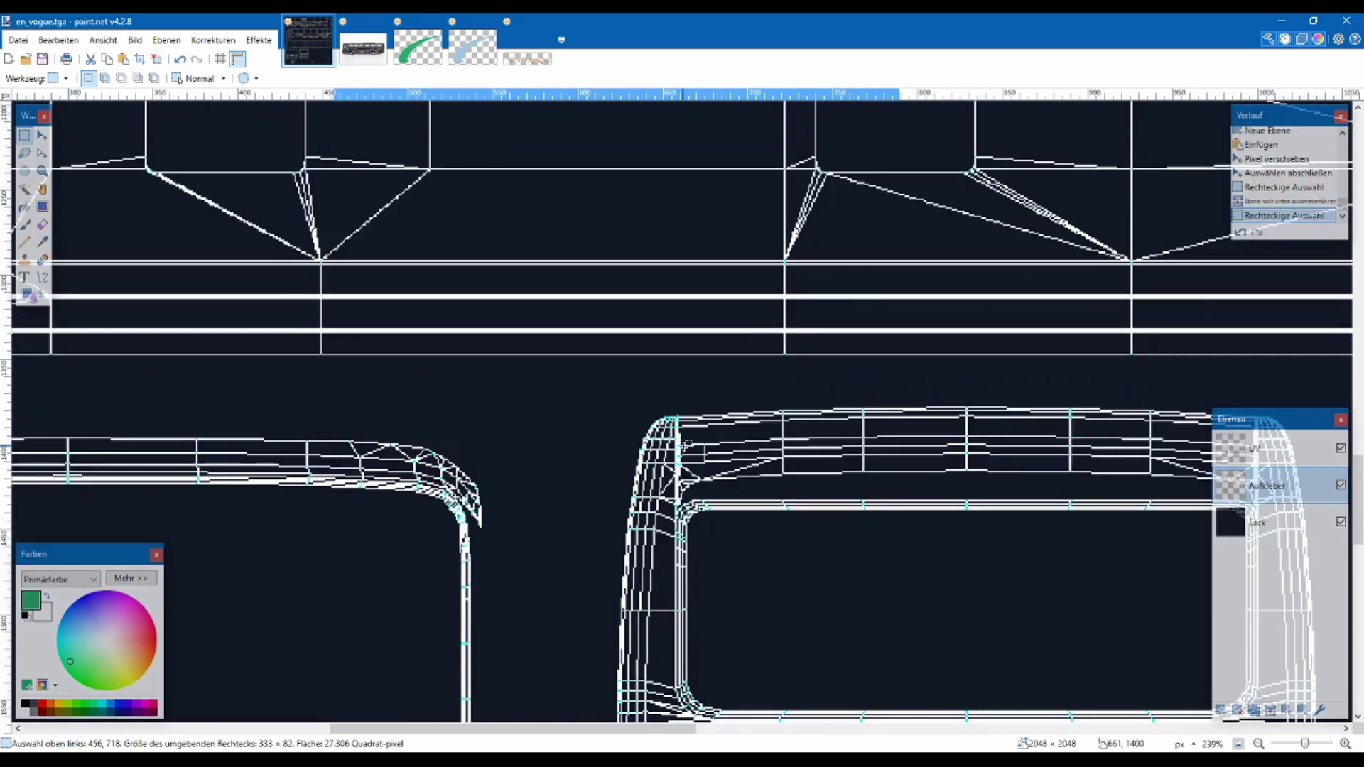
scroll(684, 447, right, 6)
scroll(43, 341, up, 1)
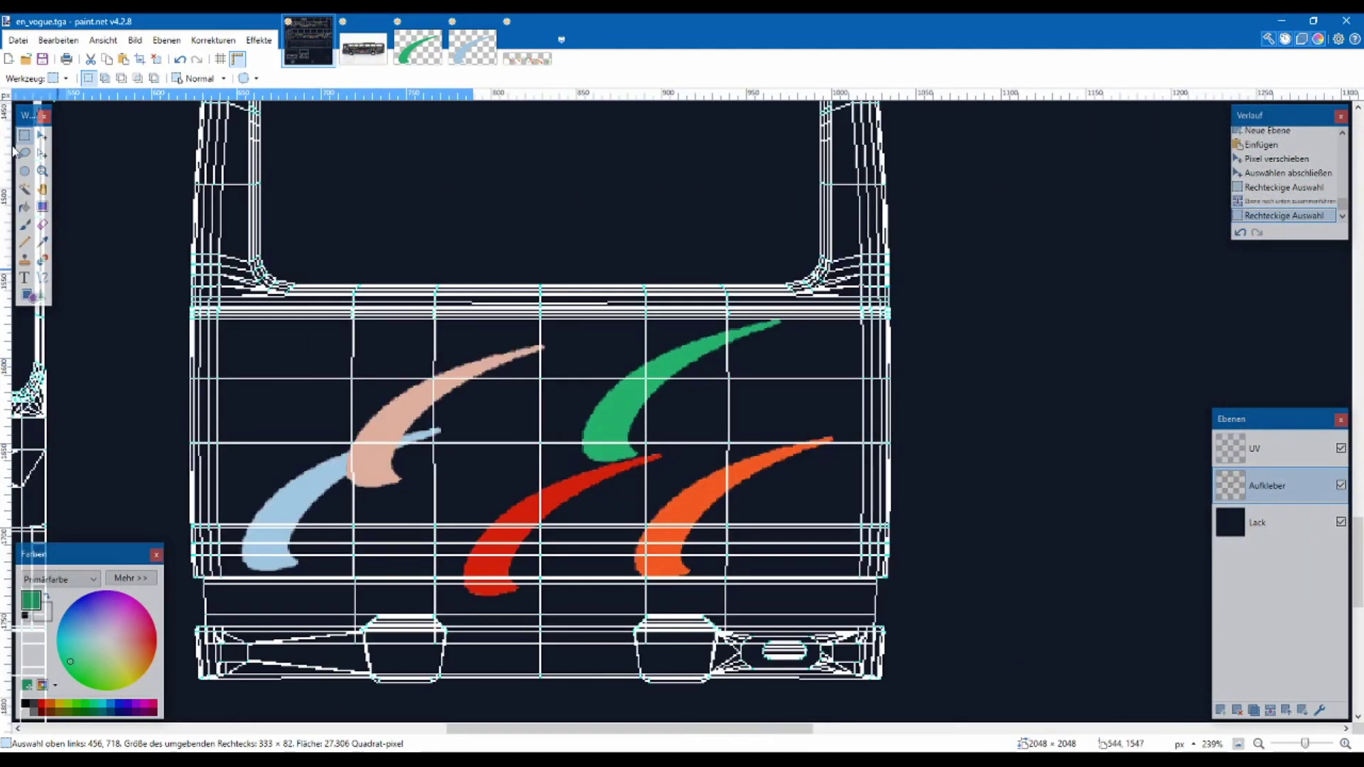
click(71, 117)
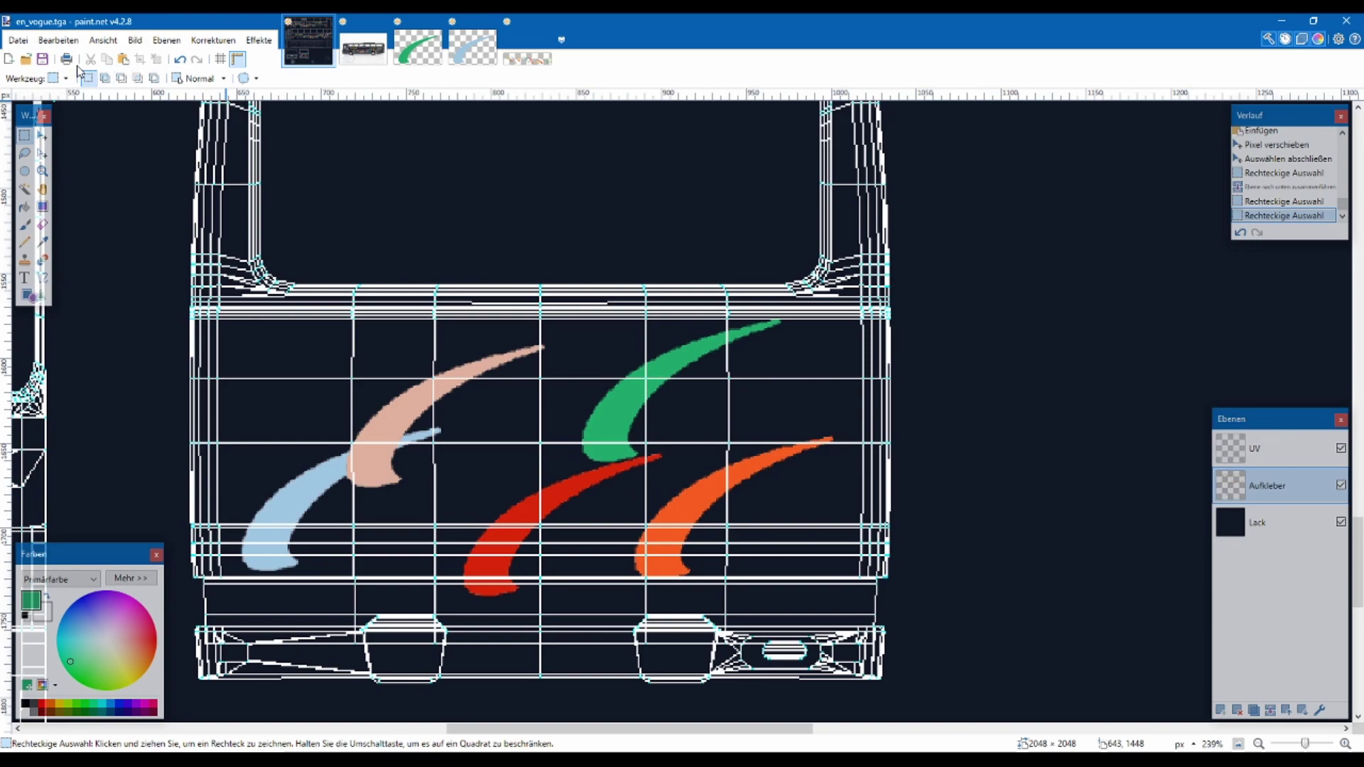
Set the Centaur text size to 20 and try out the letters "en" in the rear panel's upper-left area
click(28, 280)
click(242, 353)
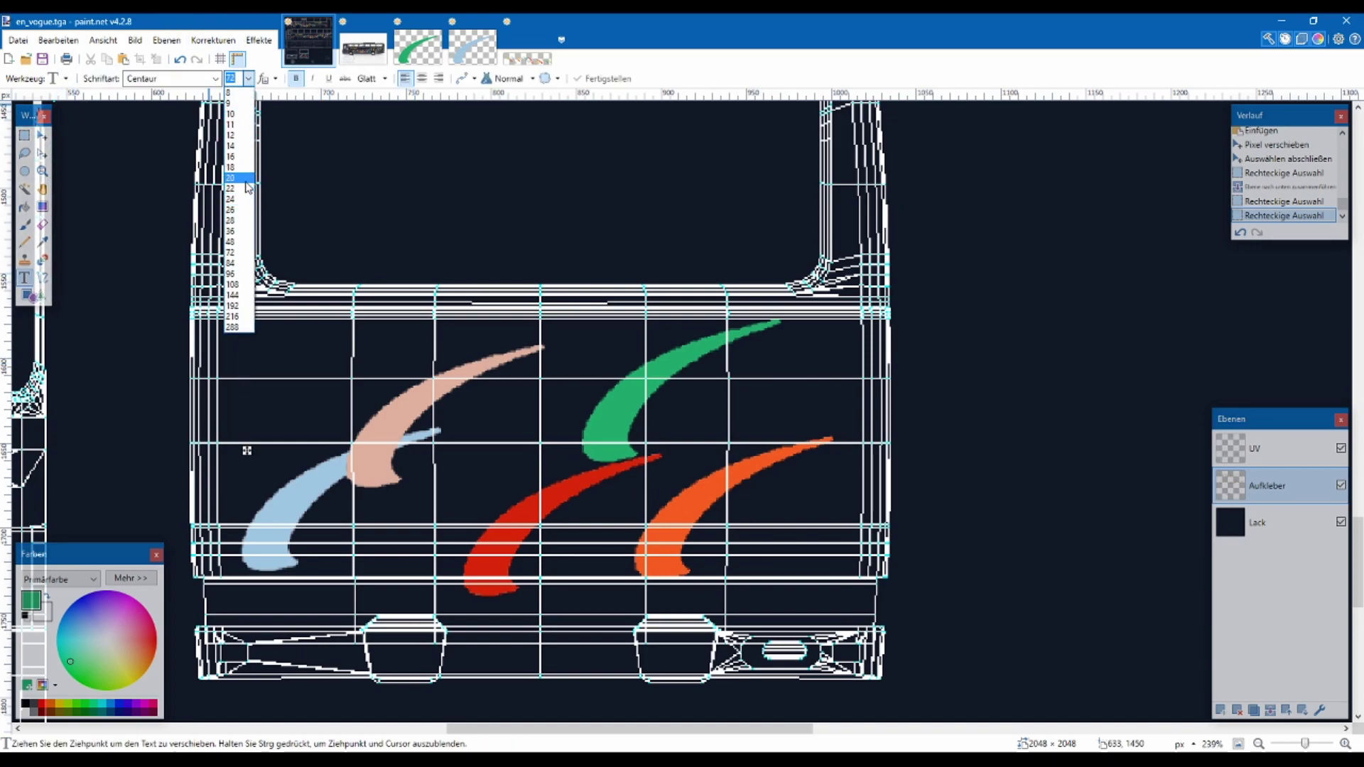
click(239, 177)
text(en)
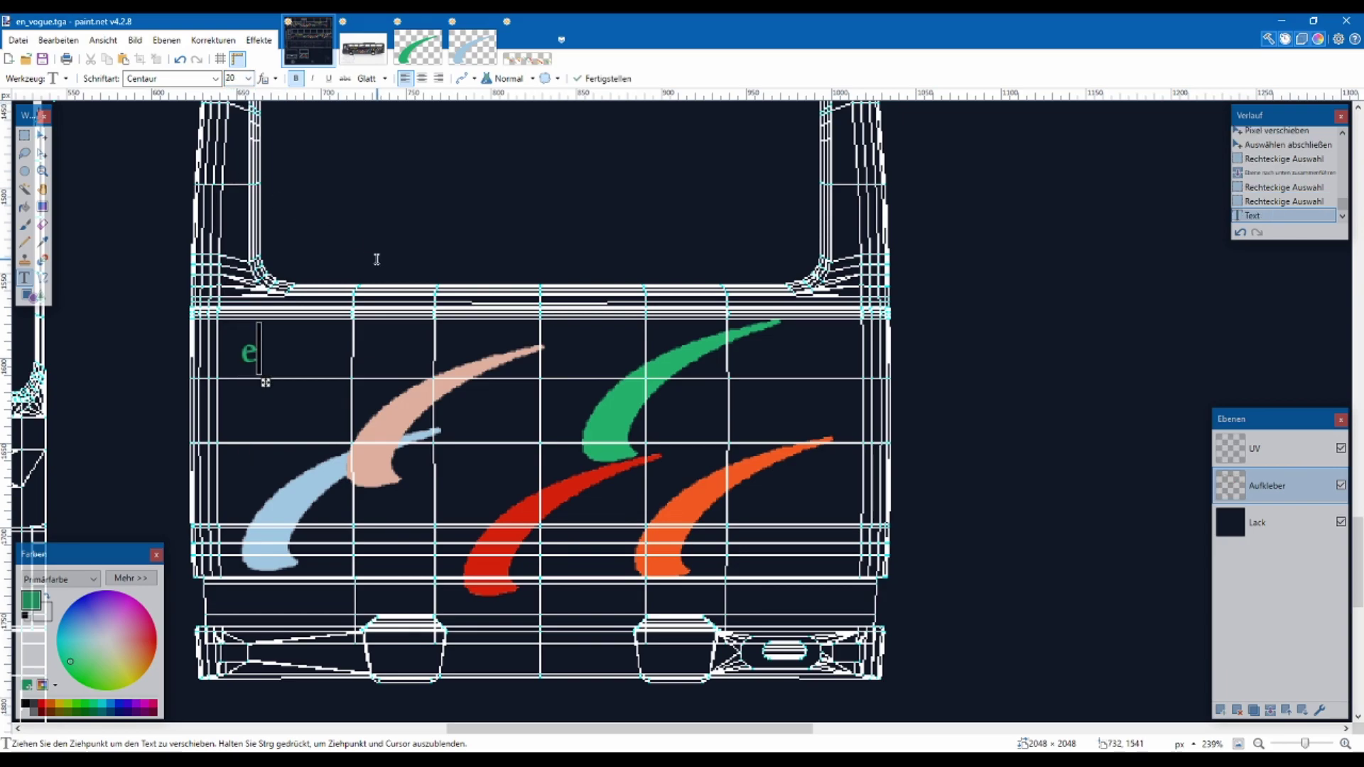
key(BackSpace)
key(BackSpace)
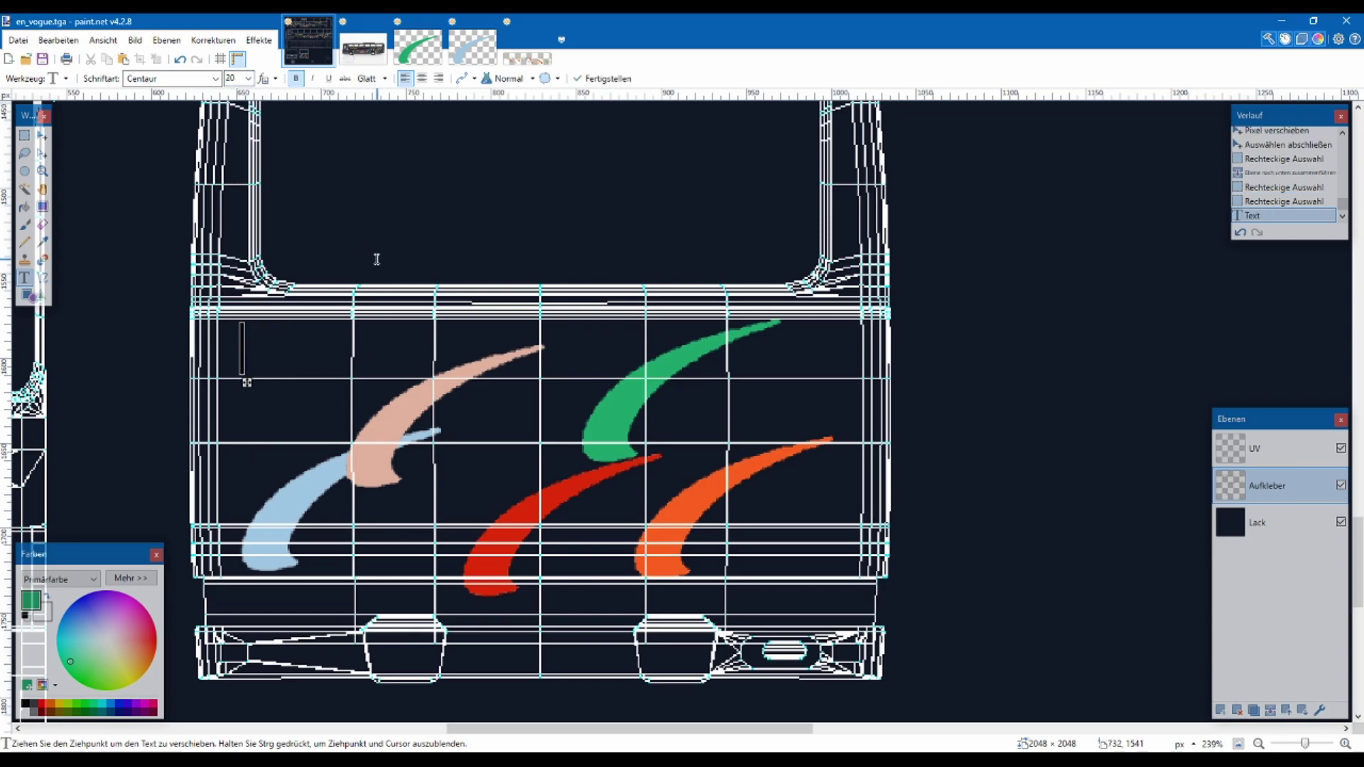
Sample the yellow from the "en vogue" lettering on the side view as the primary colour
scroll(320, 207, up, 15)
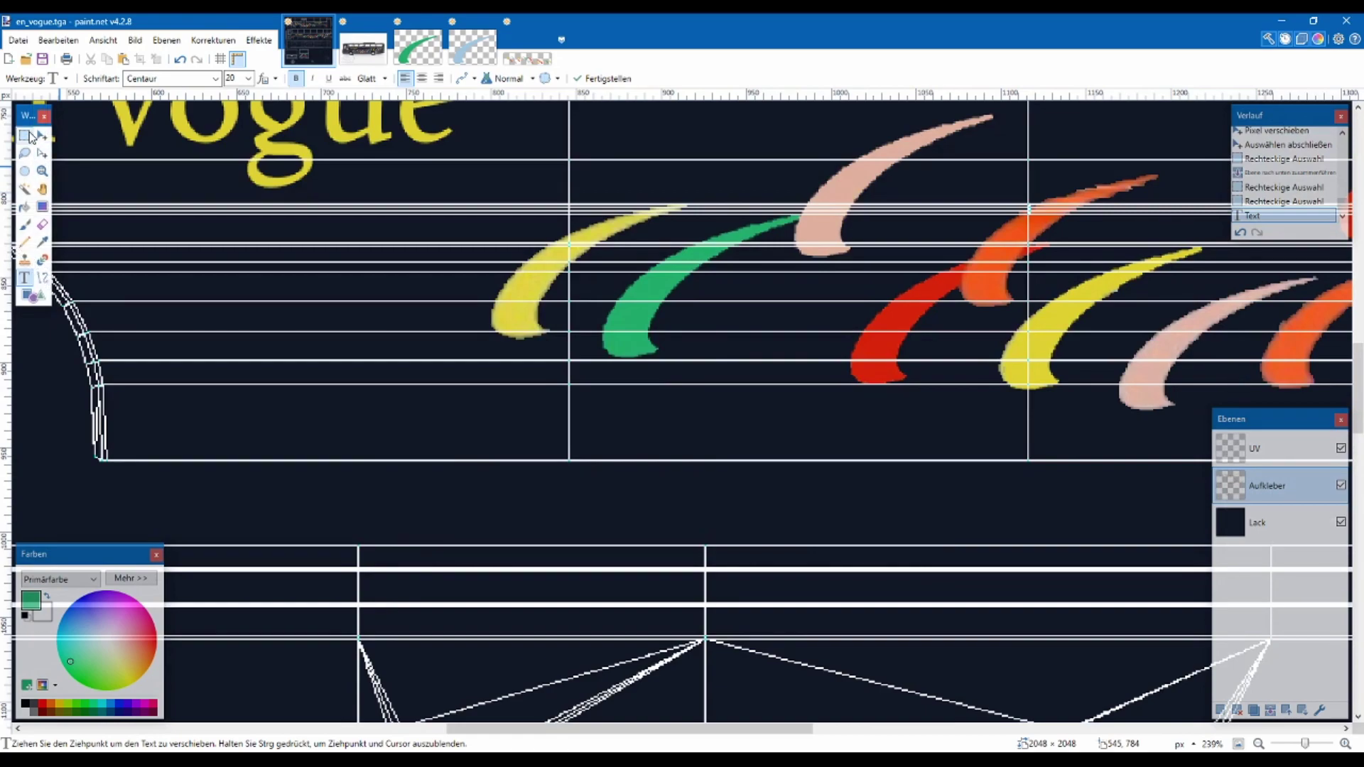
click(24, 135)
click(42, 241)
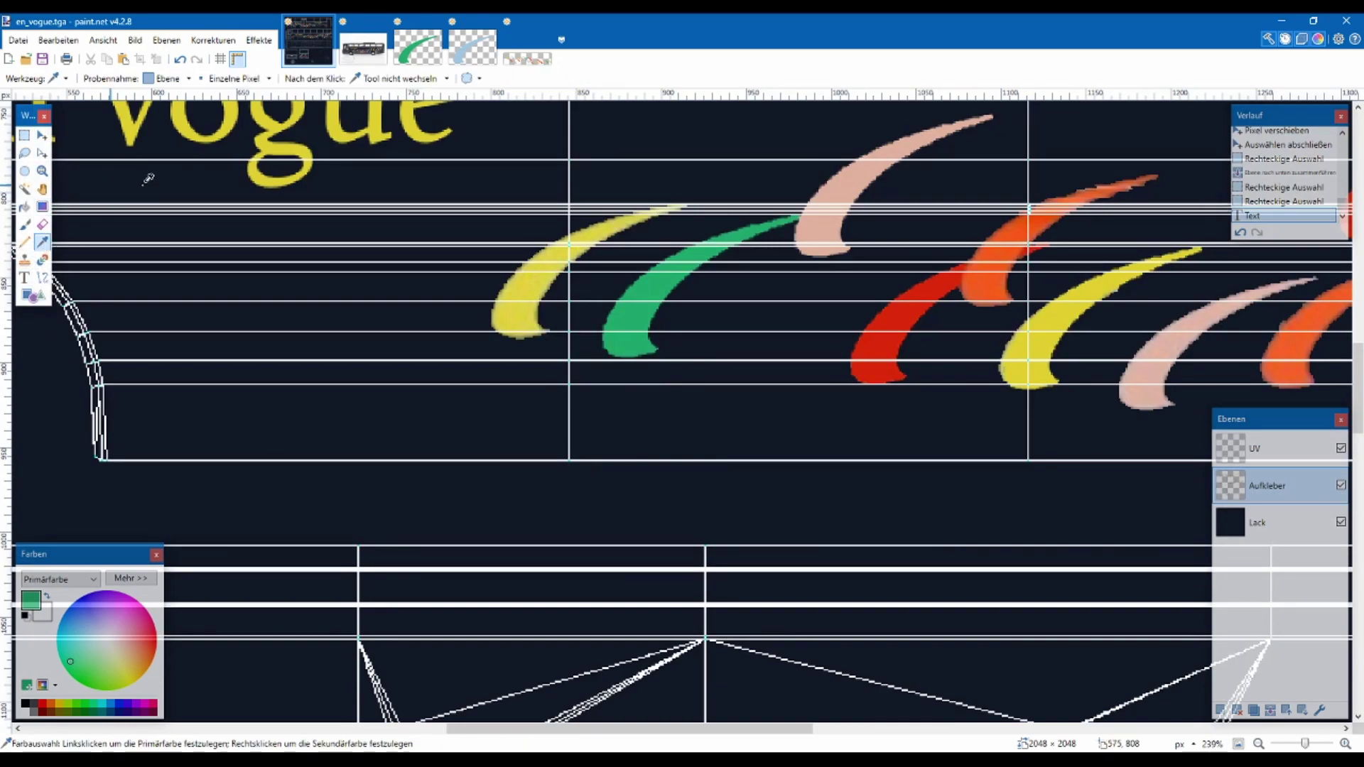
scroll(190, 126, down, 18)
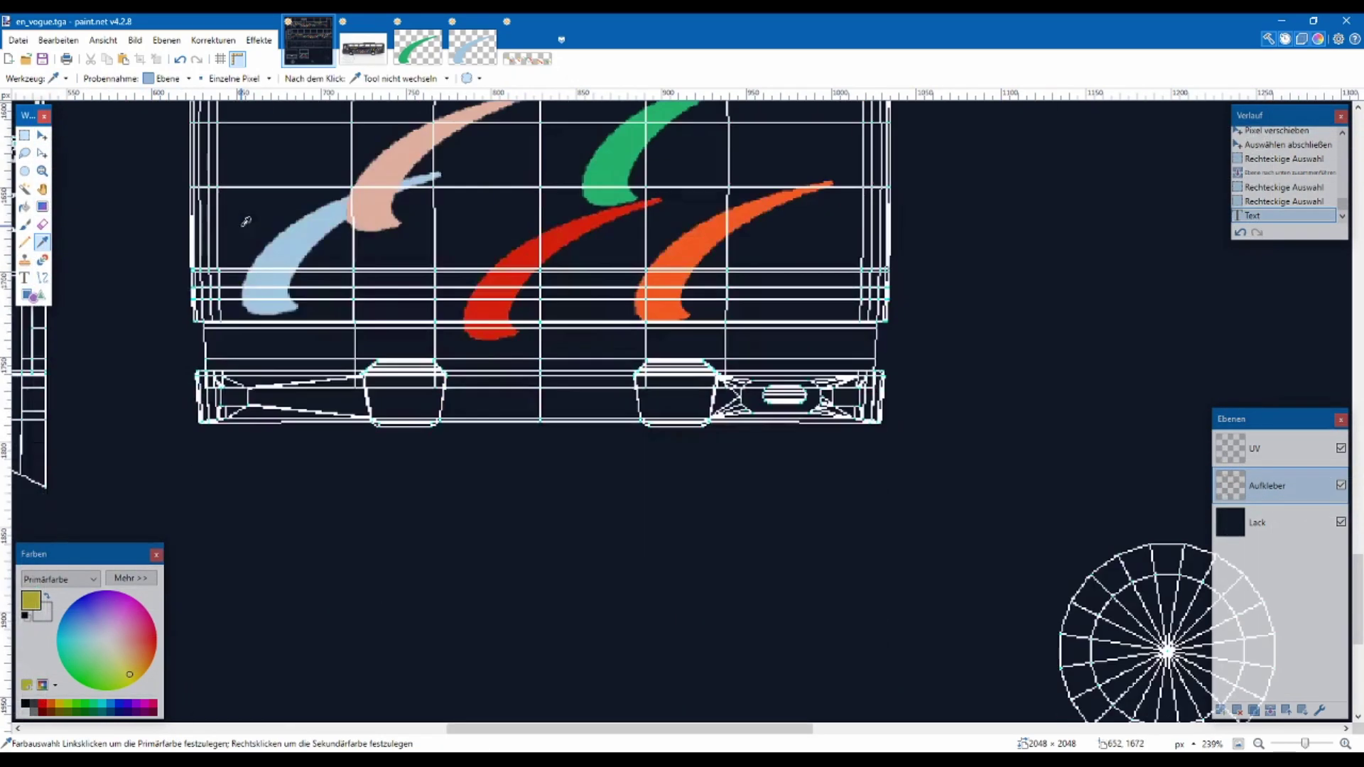
Add the yellow text "en vogue" to the rear view and place it in the upper-left corner of the panel below the rear window
click(24, 277)
scroll(246, 511, up, 5)
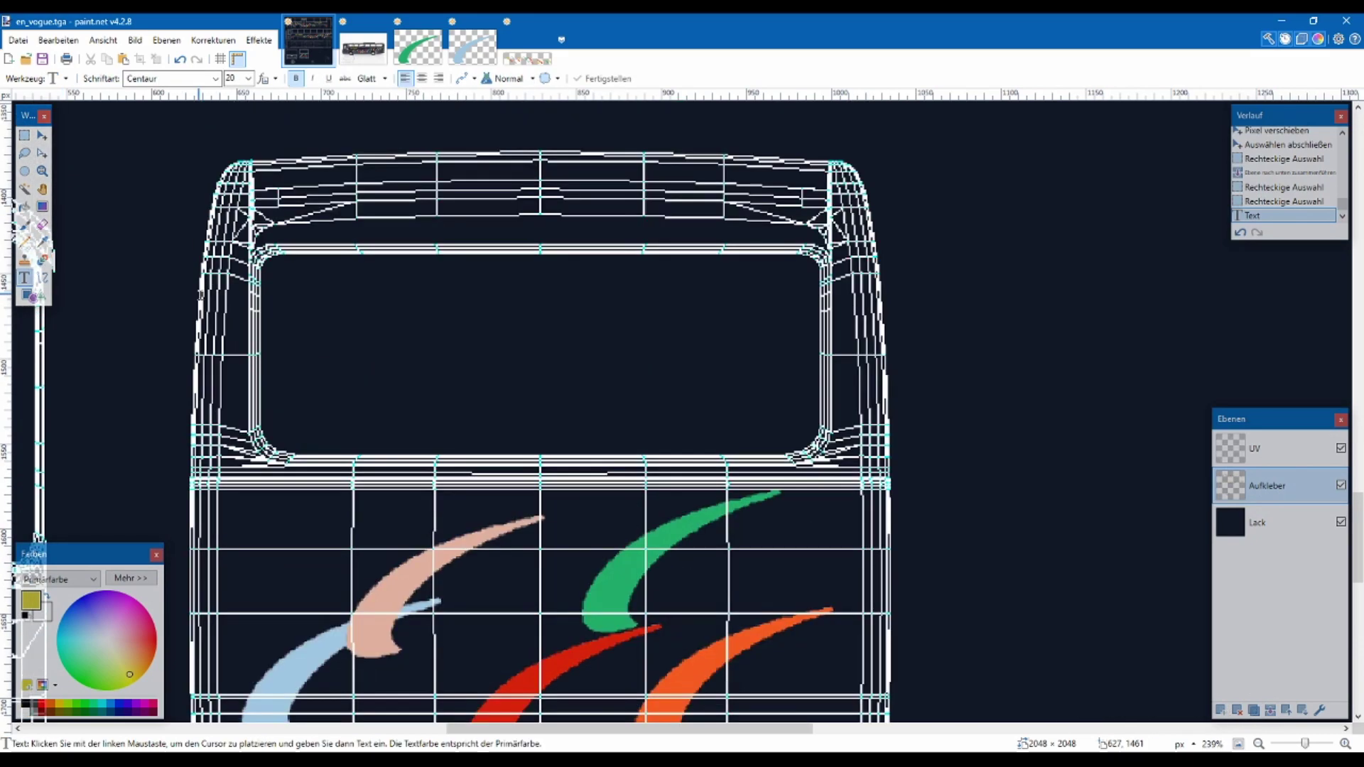
click(245, 511)
text(en vogue)
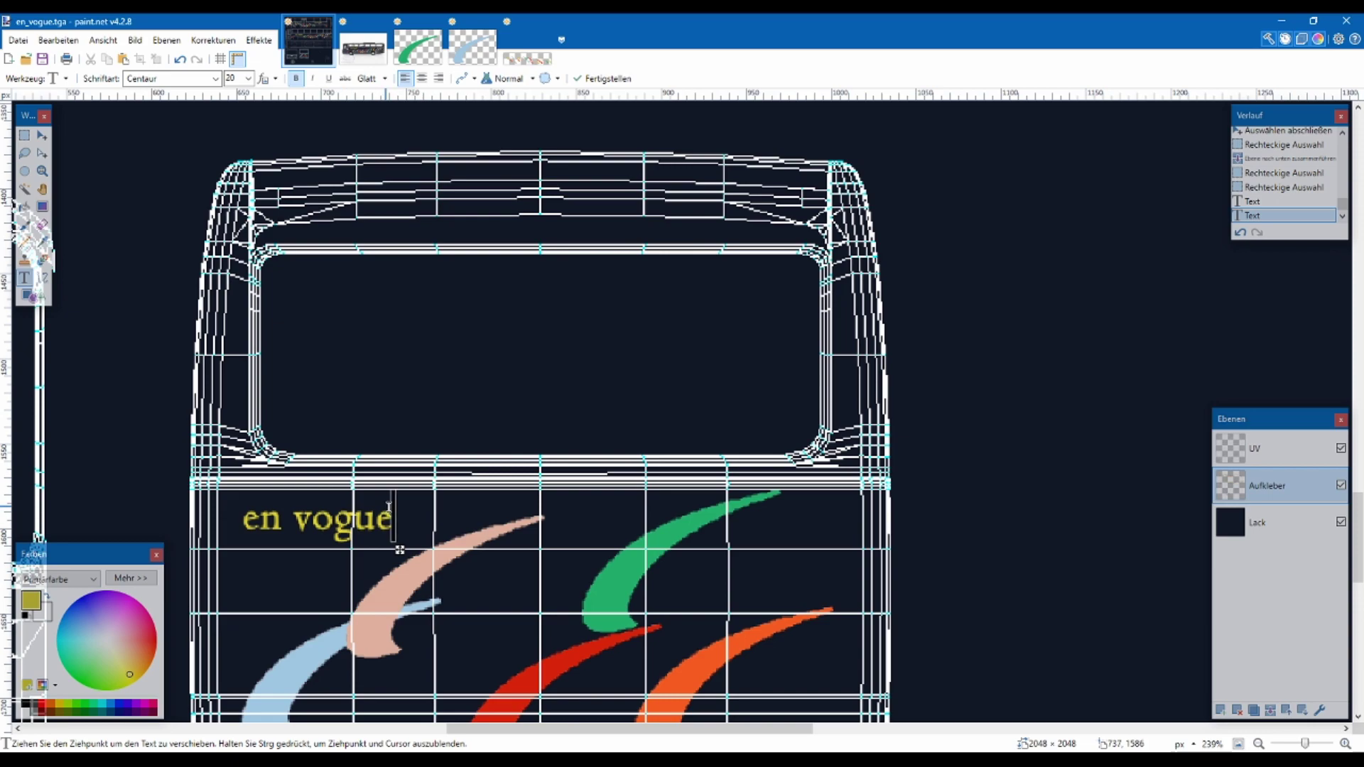
drag(401, 554, 378, 540)
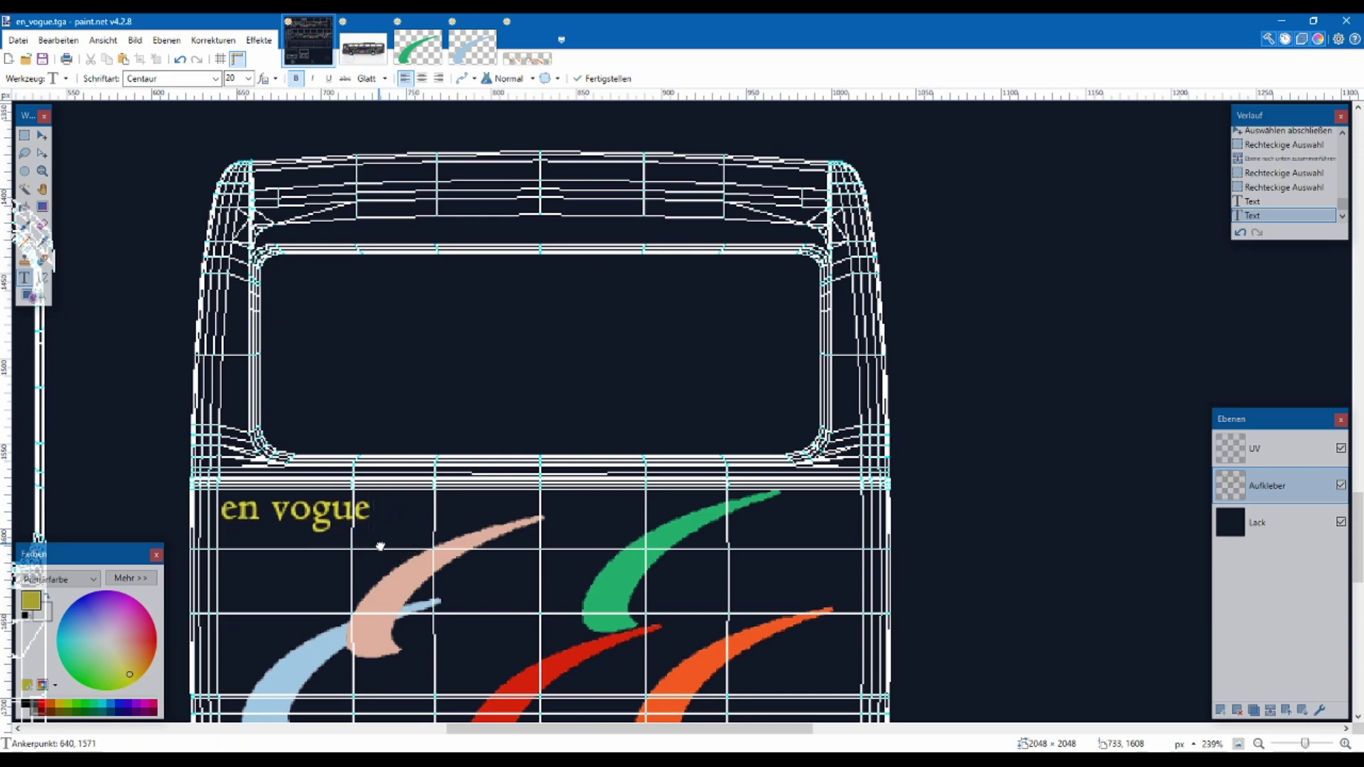
click(24, 136)
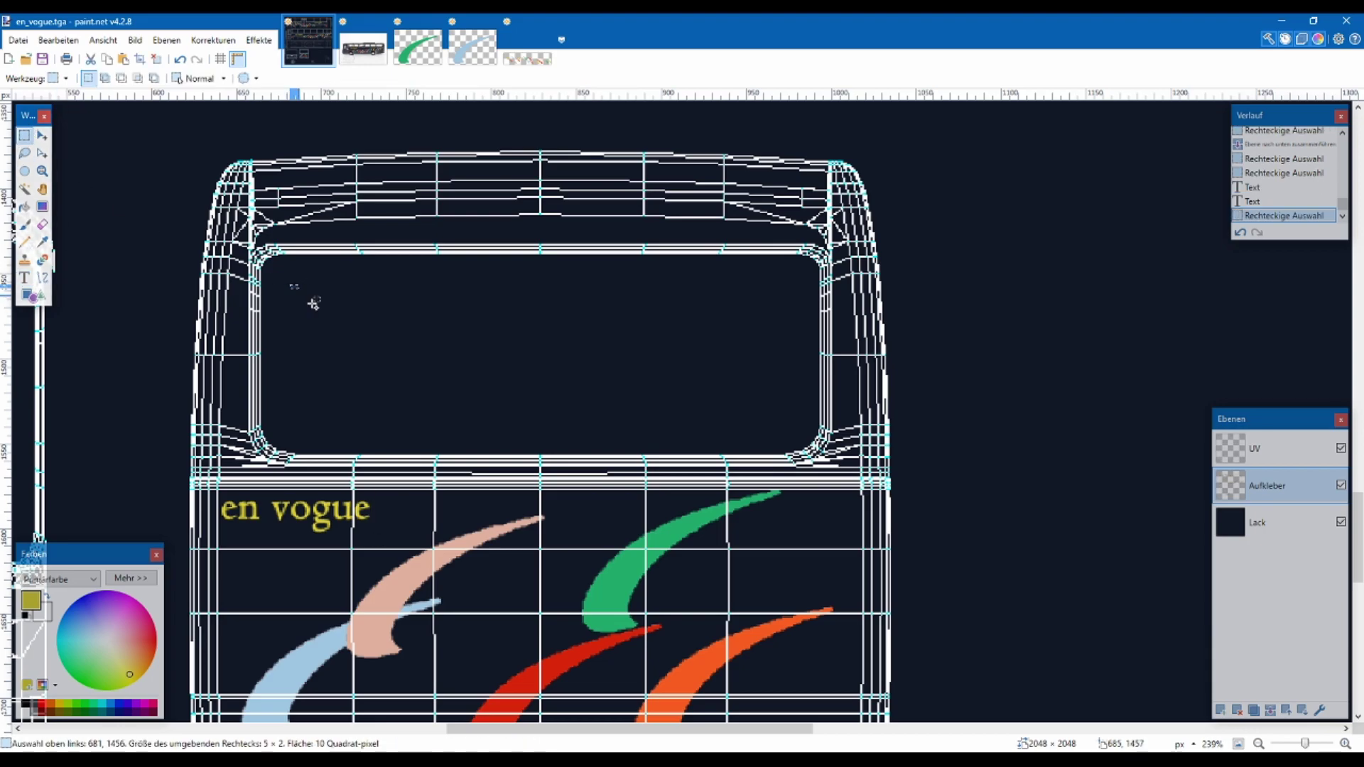
drag(297, 288, 306, 291)
Examine the reference photos in the browser for the bus's front lettering, and return to the texture's front view in paint.net
scroll(306, 292, down, 3)
key(alt+Tab)
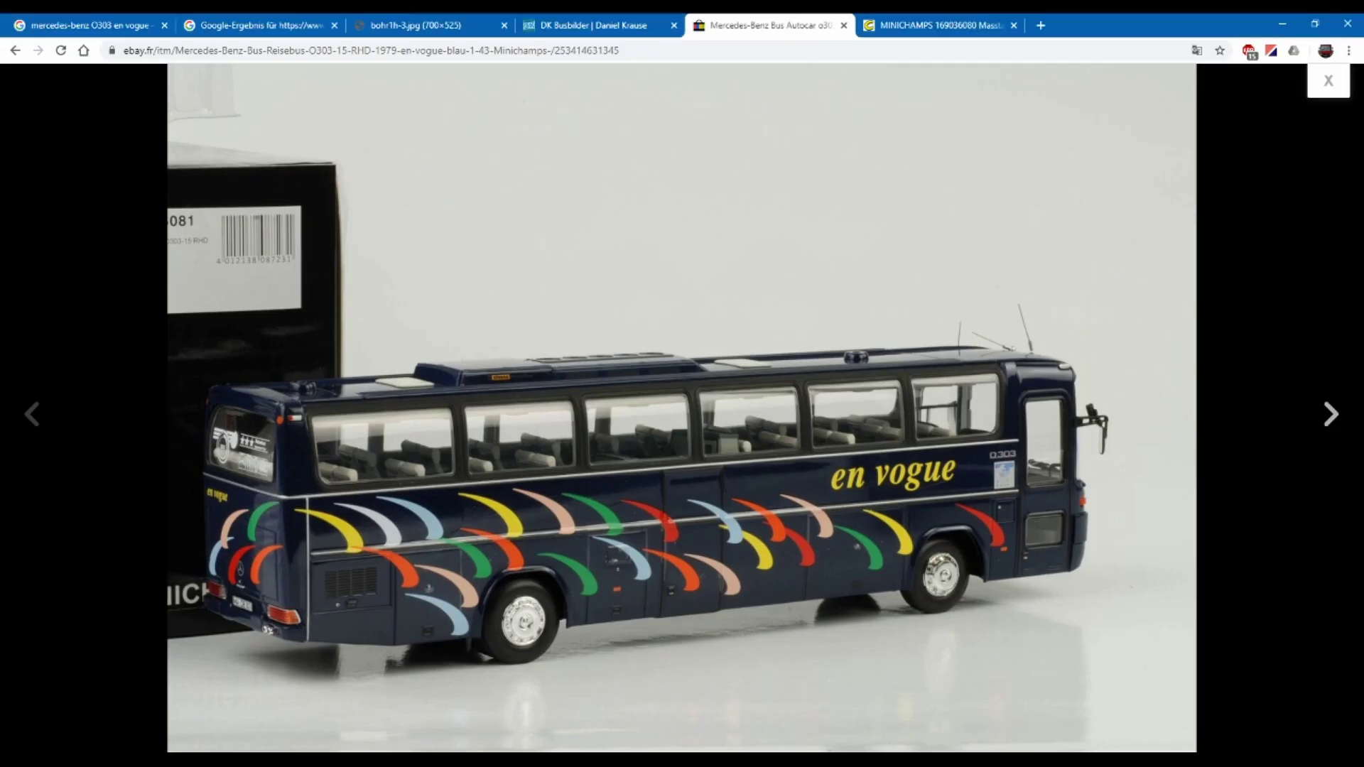
click(587, 25)
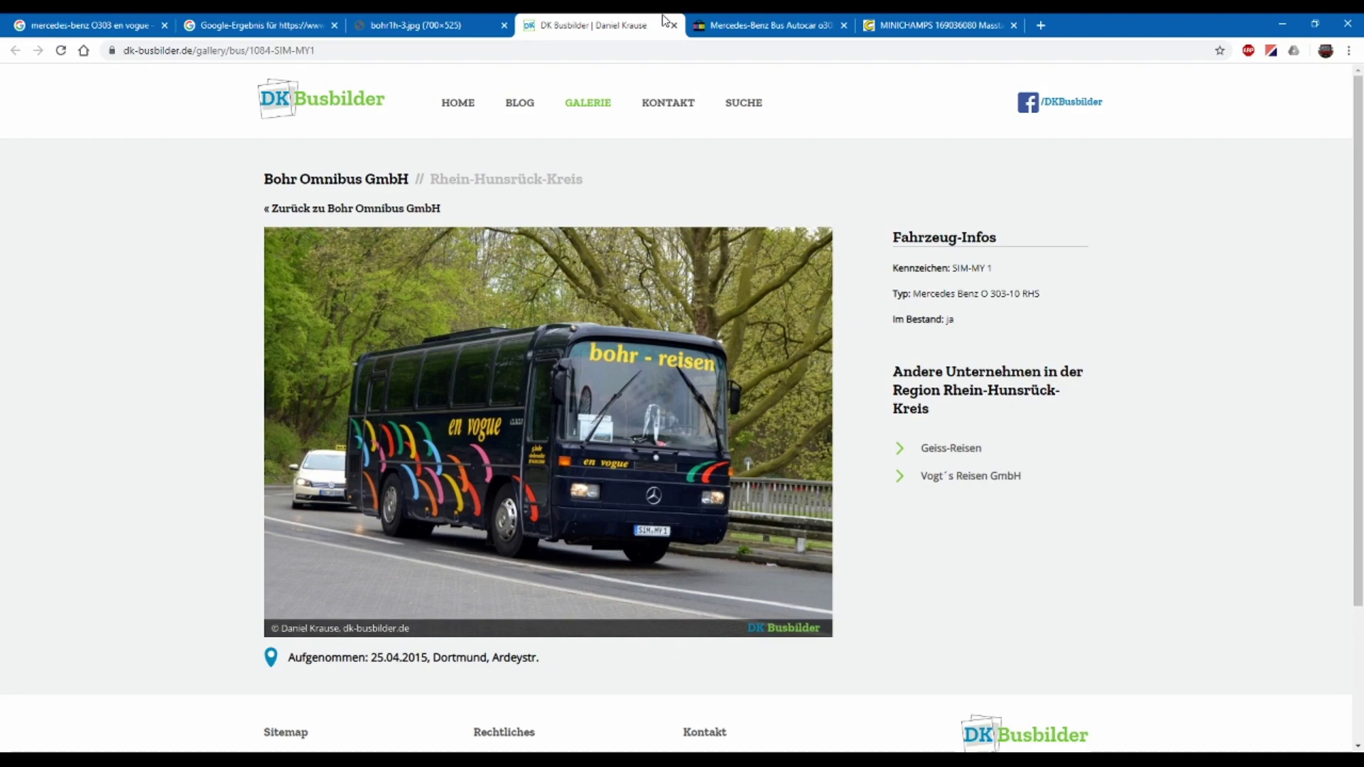
click(739, 19)
click(512, 19)
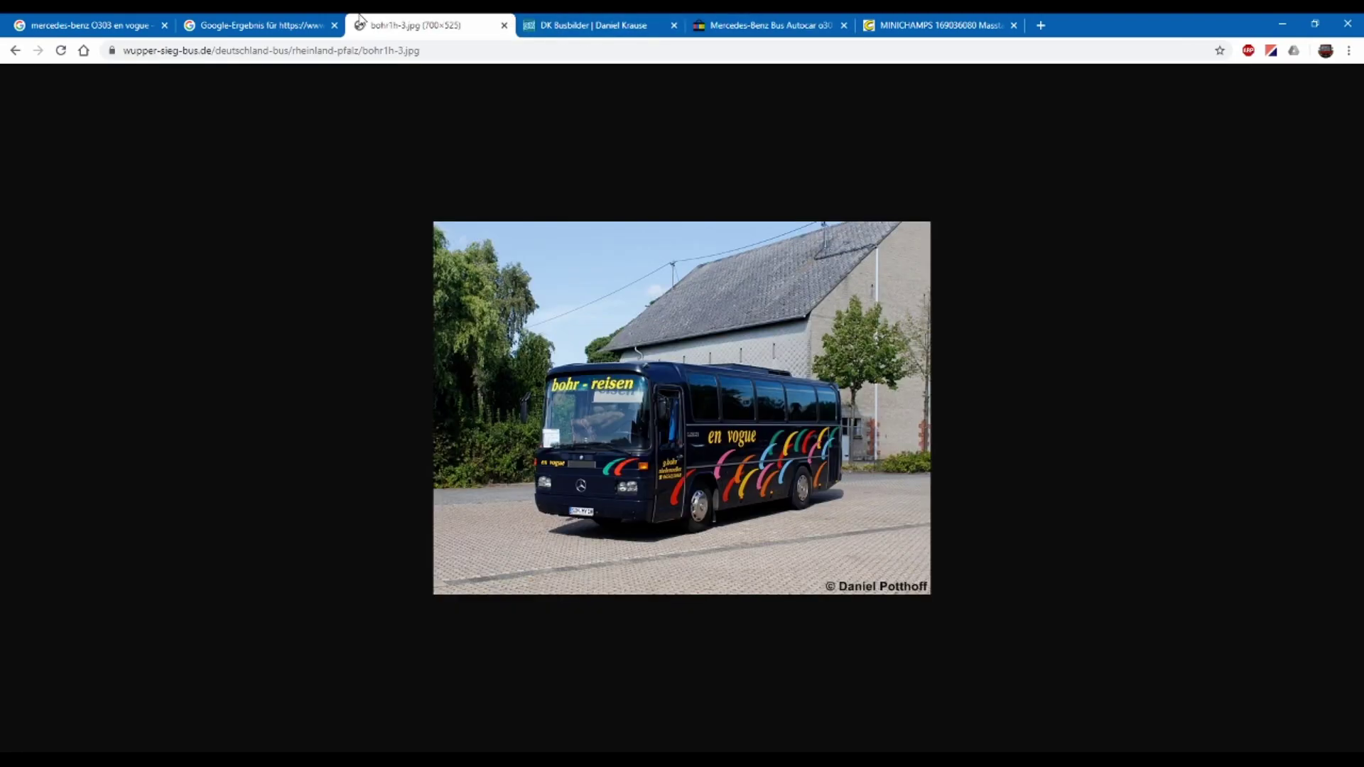
click(328, 19)
click(368, 19)
mouse_move(433, 726)
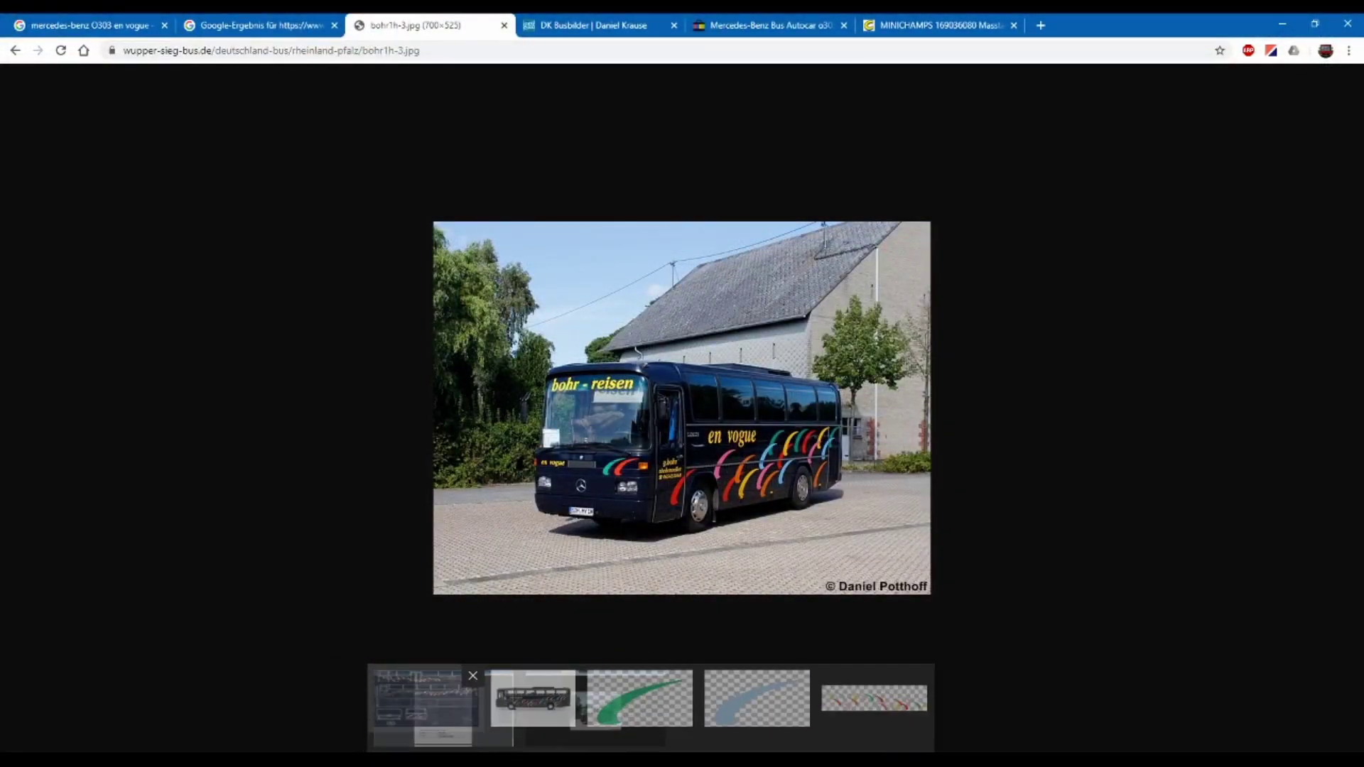
click(427, 703)
scroll(326, 518, up, 3)
scroll(798, 557, down, 3)
scroll(252, 511, left, 6)
scroll(427, 508, up, 4)
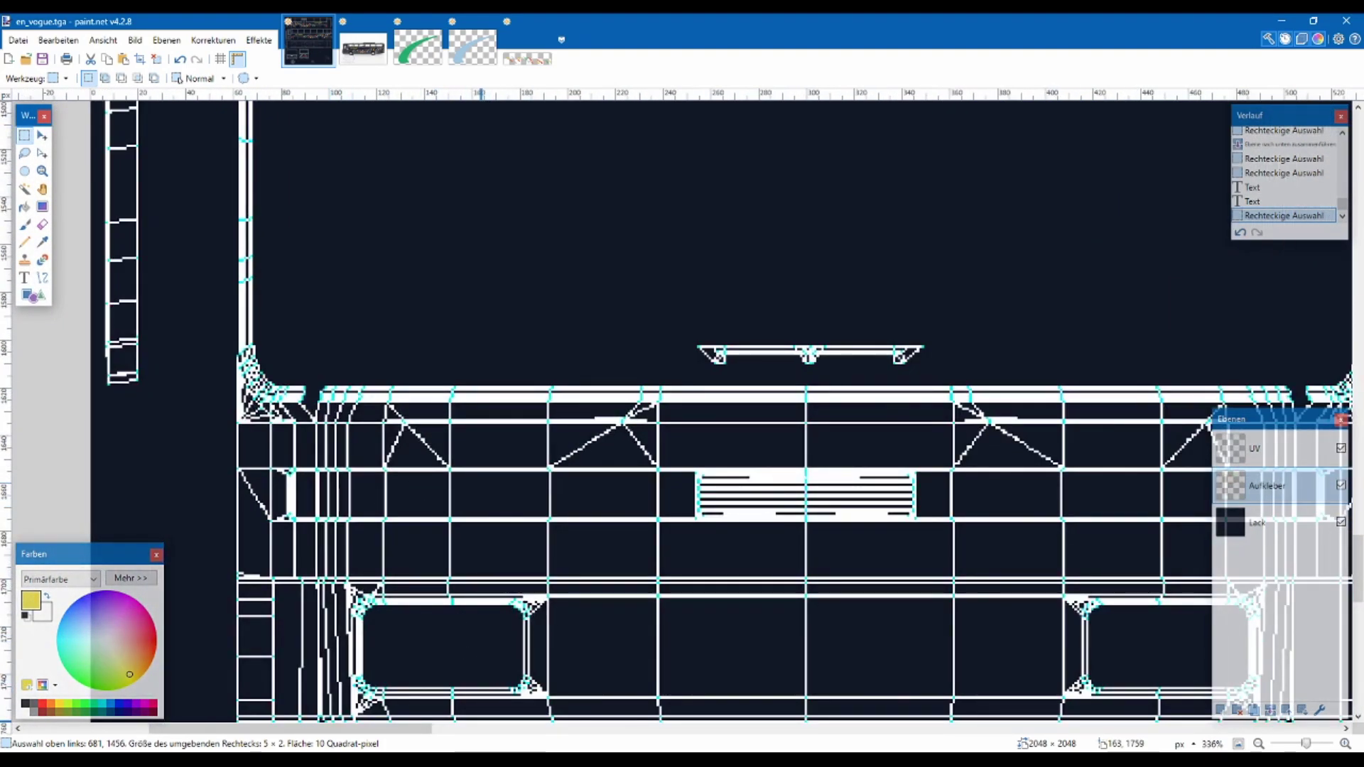
mouse_move(561, 718)
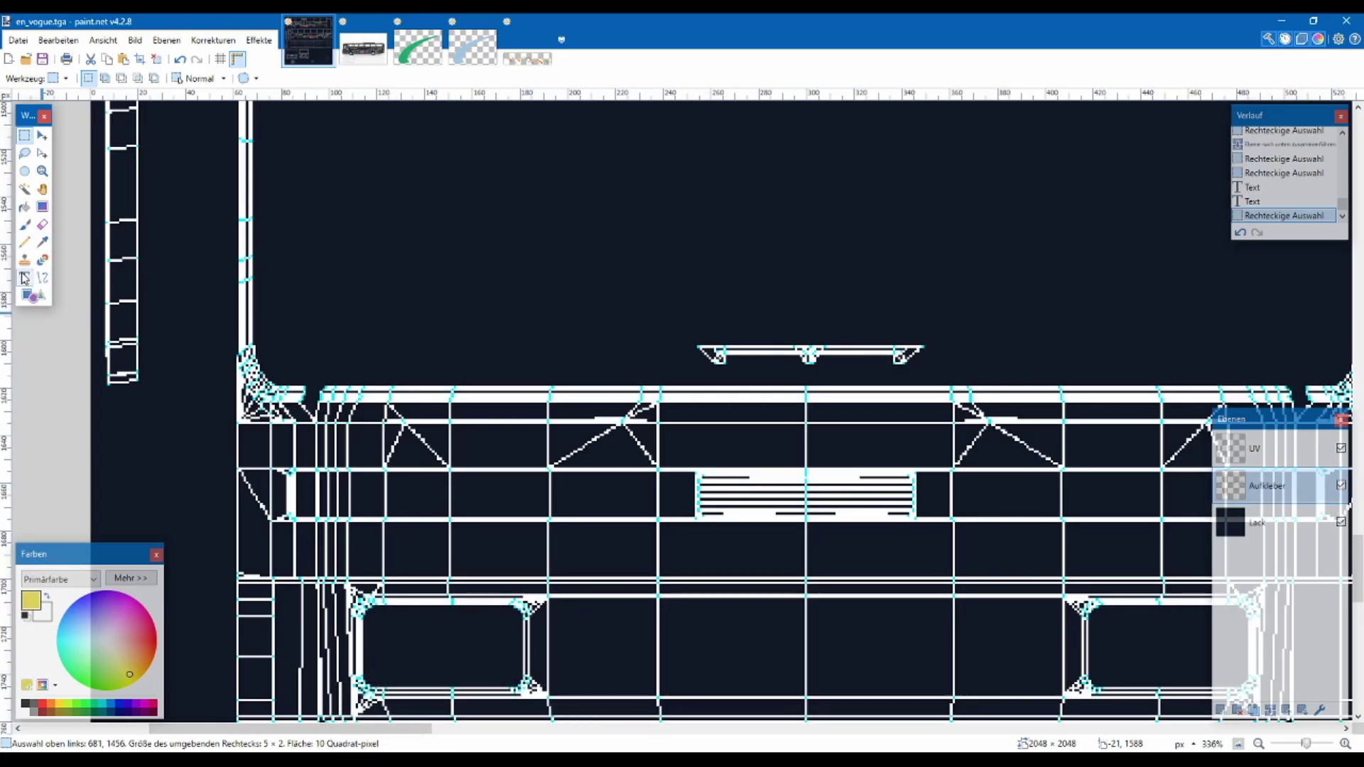
click(25, 279)
click(400, 497)
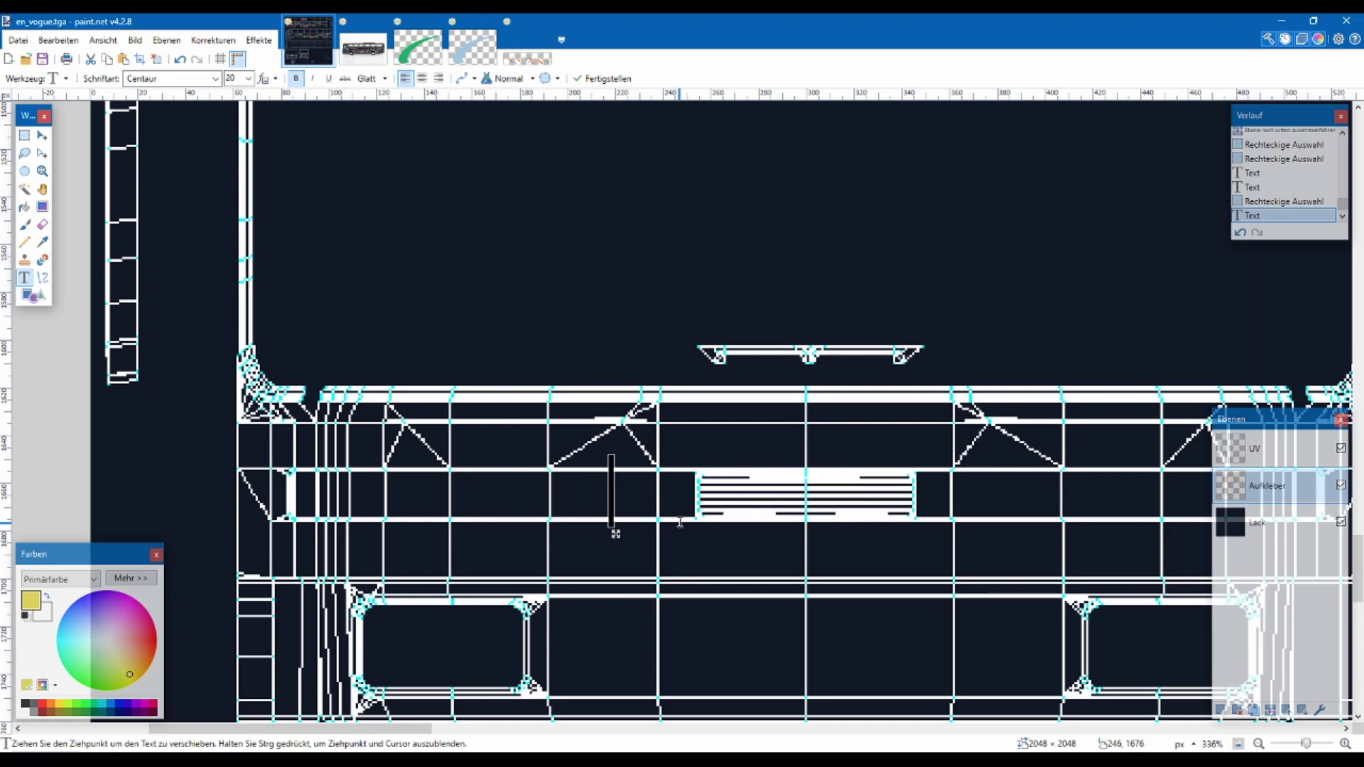
key(BackSpace)
key(BackSpace)
key(BackSpace)
key(BackSpace)
key(BackSpace)
key(BackSpace)
key(BackSpace)
key(BackSpace)
key(BackSpace)
key(BackSpace)
key(BackSpace)
key(BackSpace)
key(BackSpace)
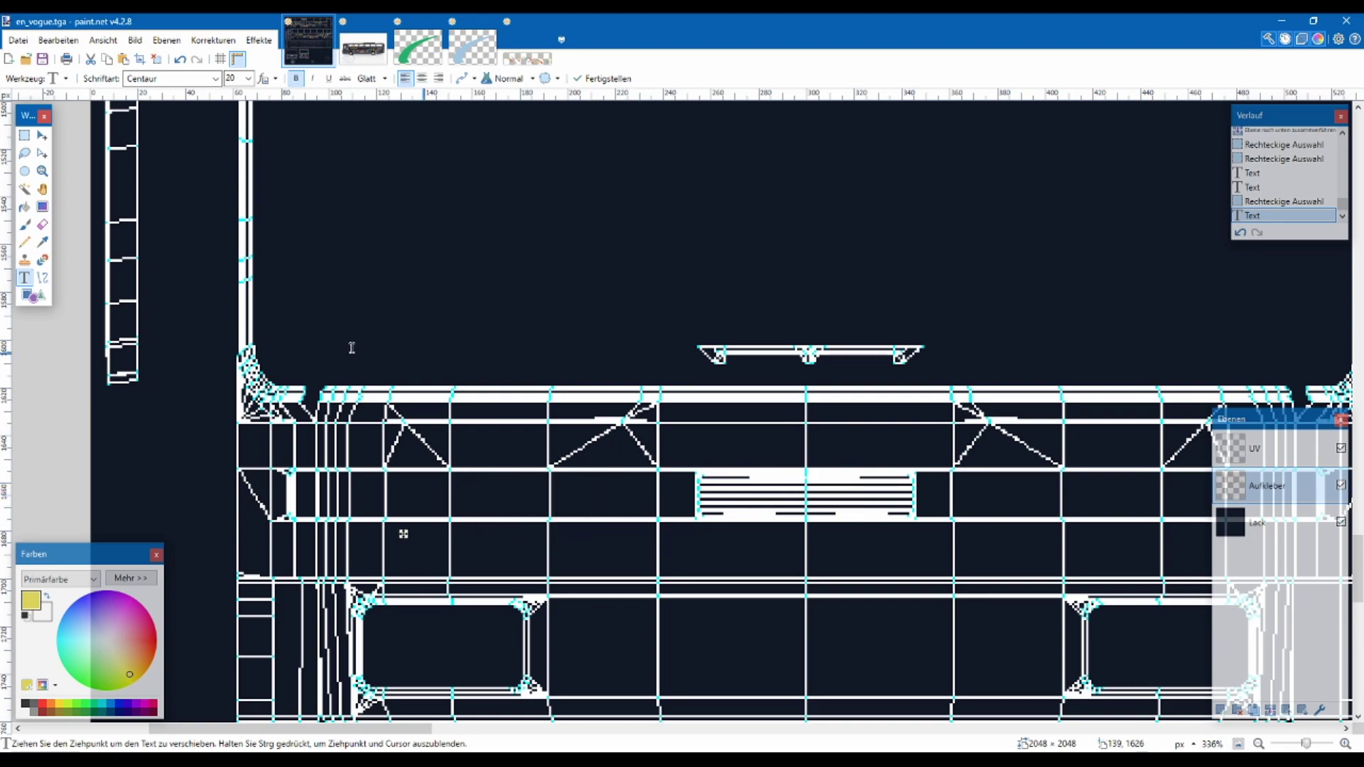
click(25, 135)
click(158, 189)
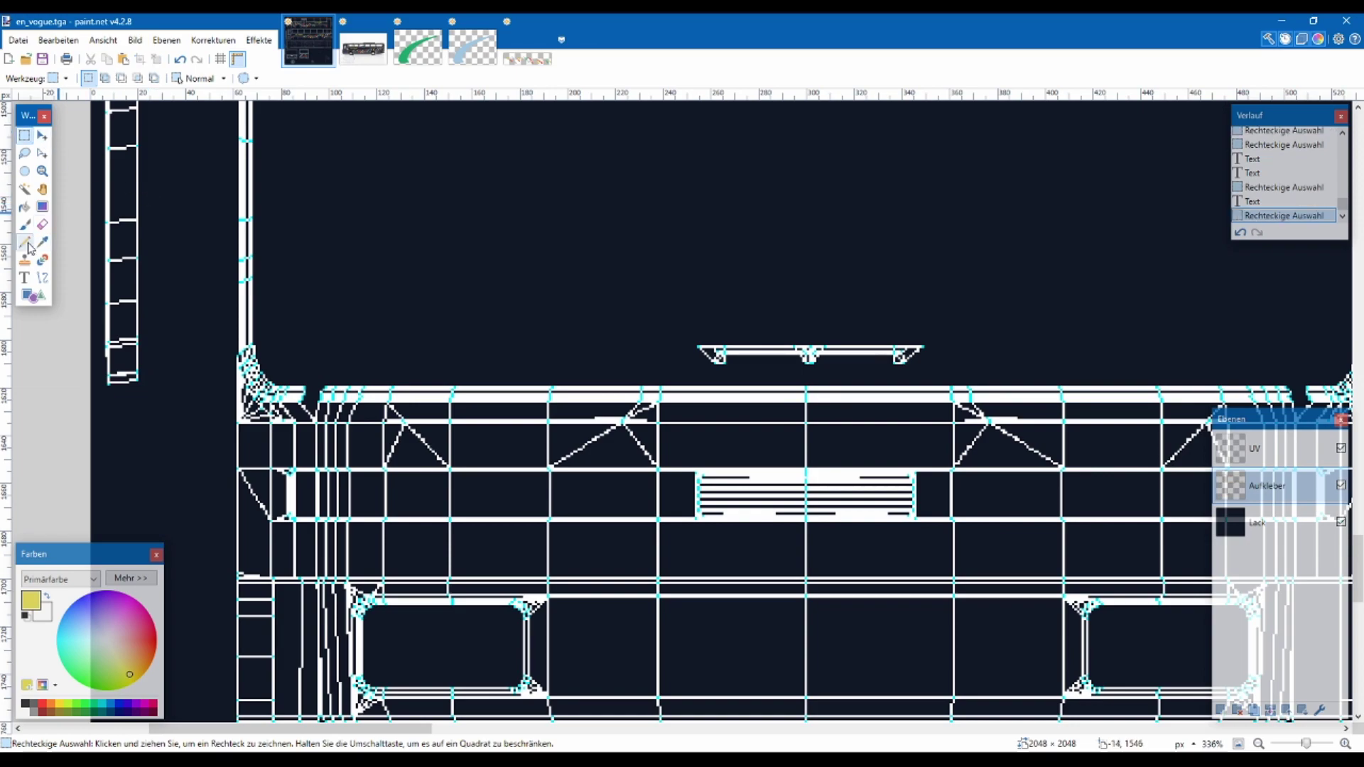
Add the yellow text "en vogue" at size 20 to the front view and place it left of the central grille
click(25, 277)
click(390, 495)
text(e)
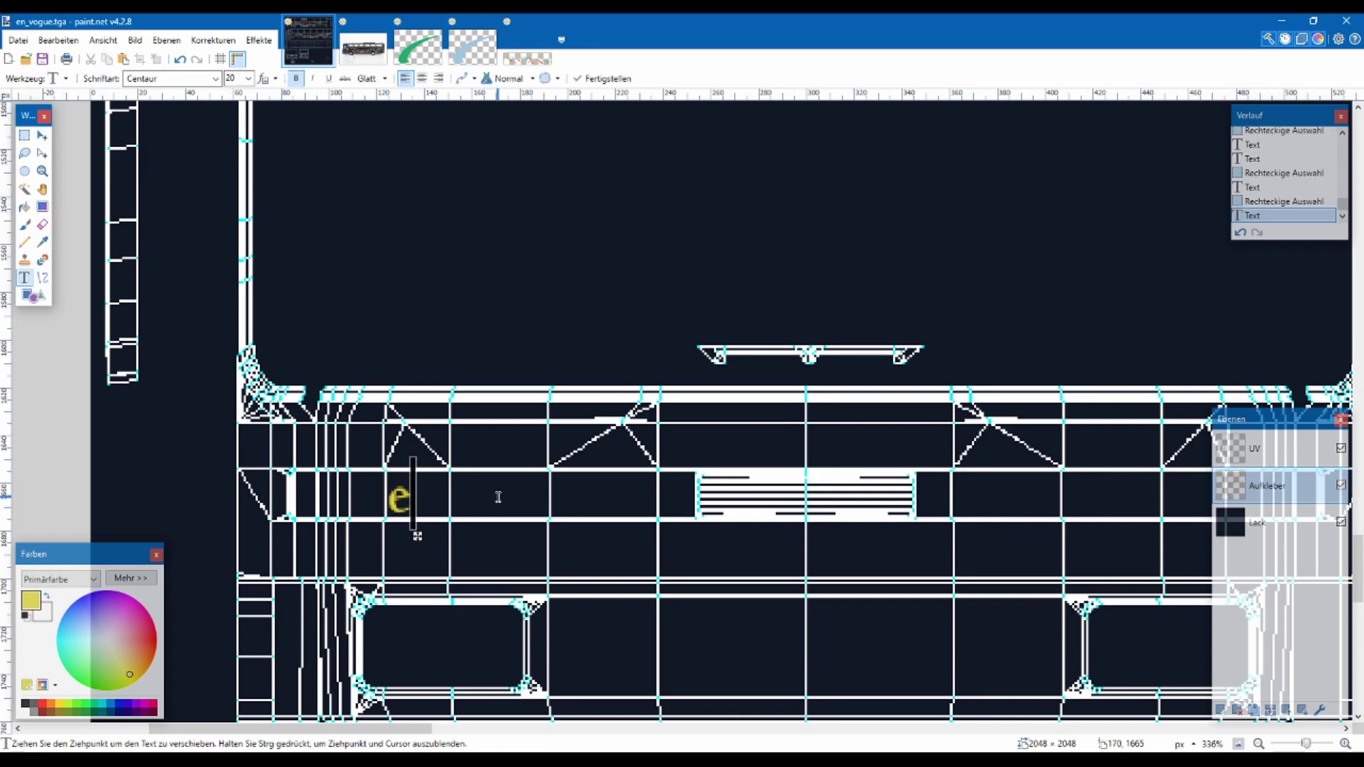
text(n vogue)
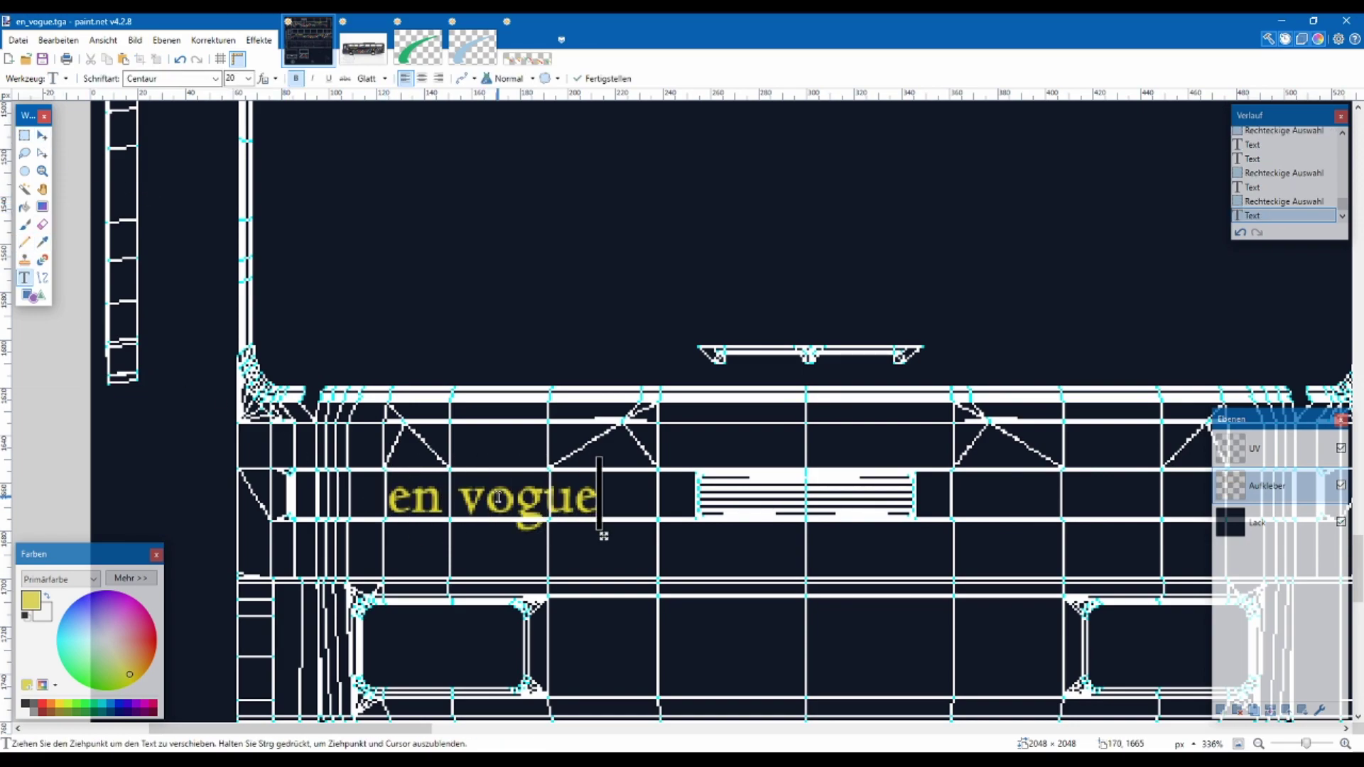
drag(604, 537, 609, 533)
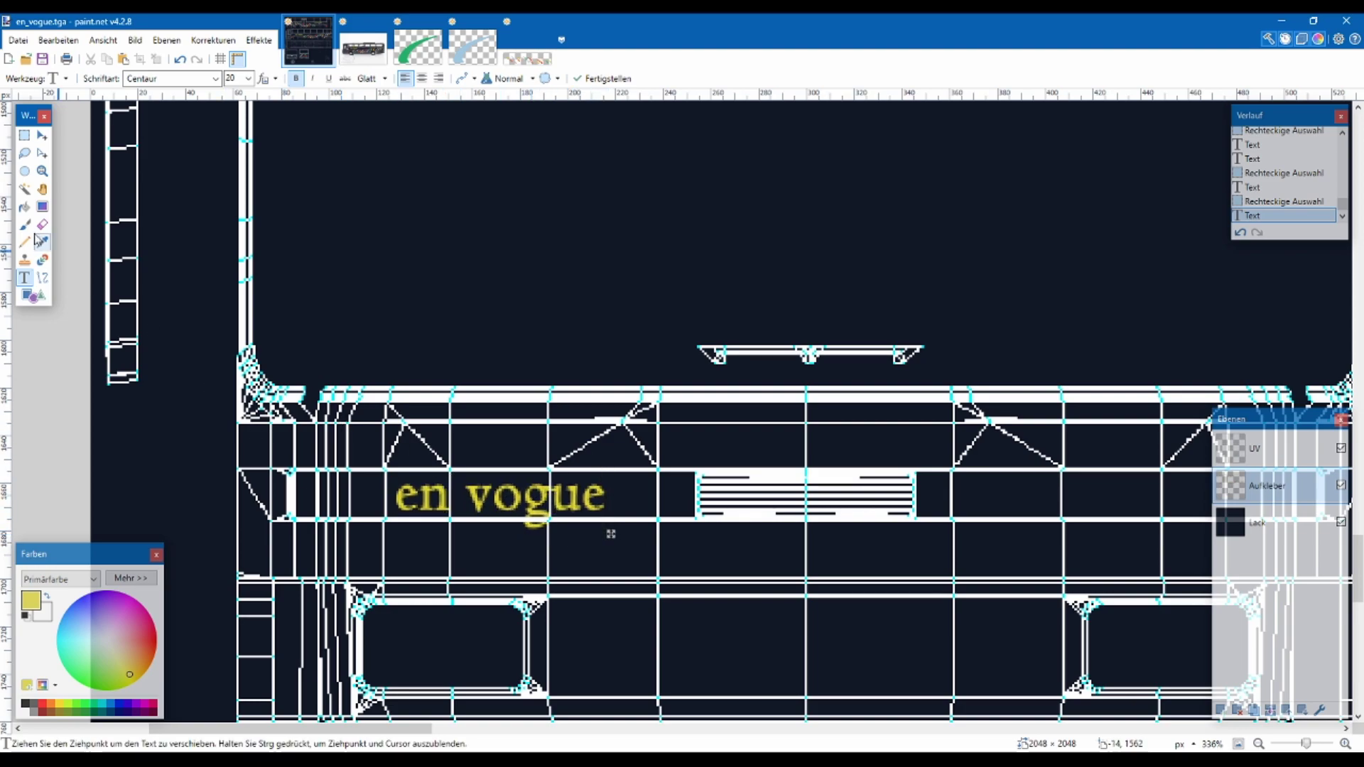
click(24, 137)
scroll(726, 485, down, 4)
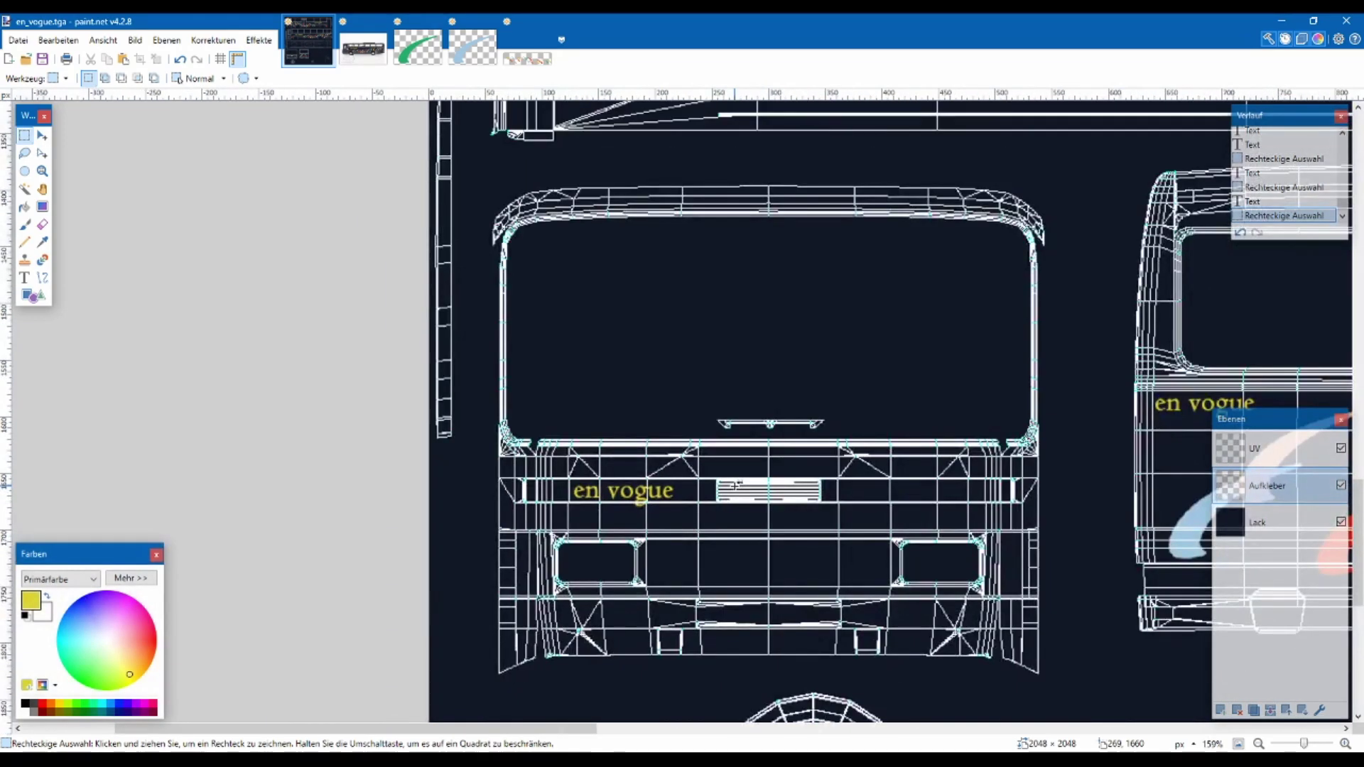
scroll(726, 486, right, 3)
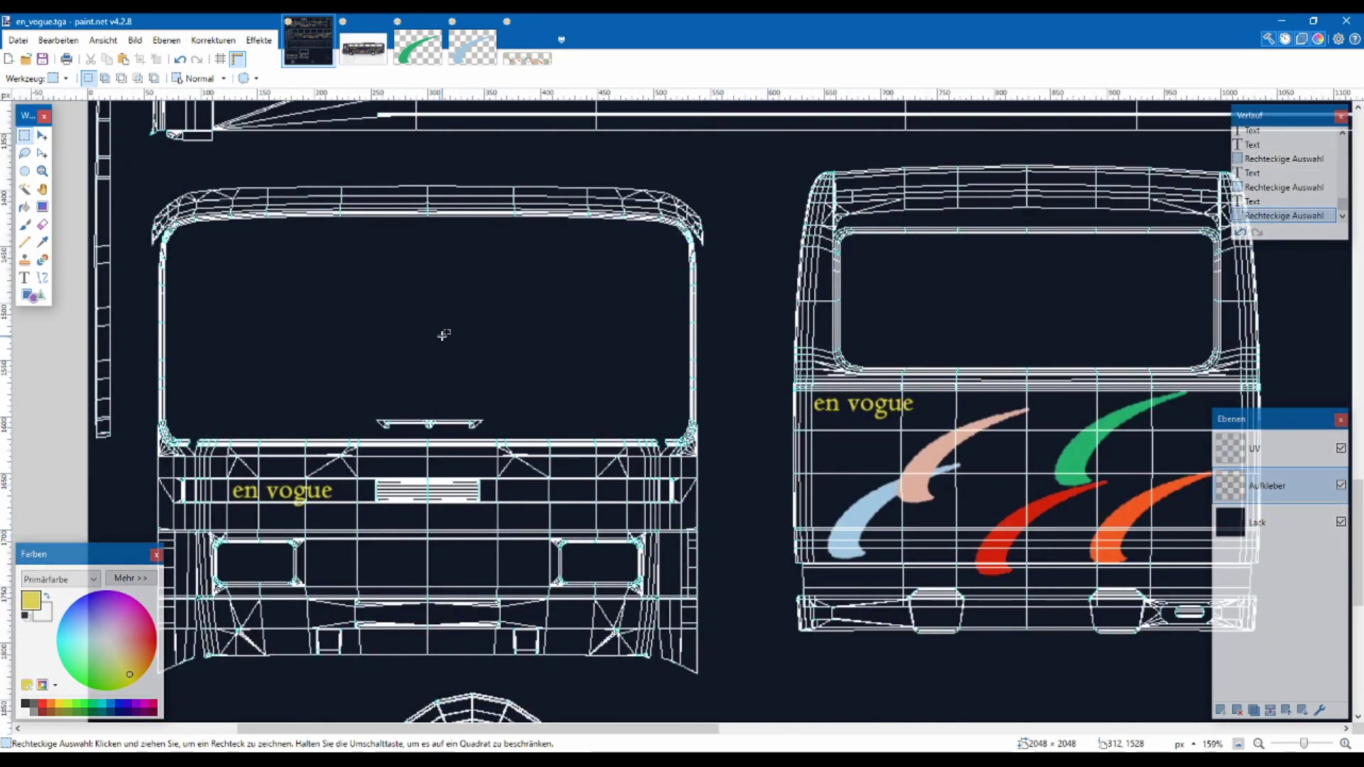
scroll(738, 375, right, 4)
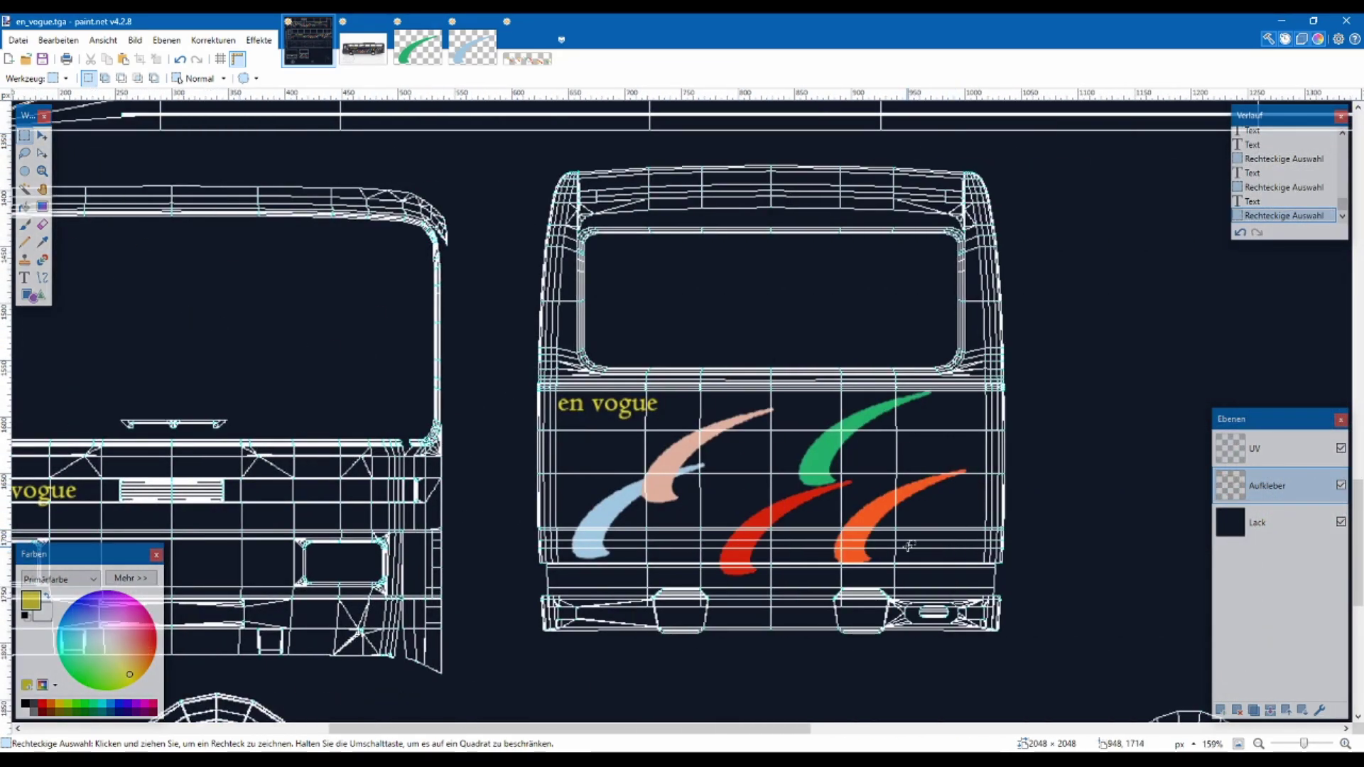
click(432, 49)
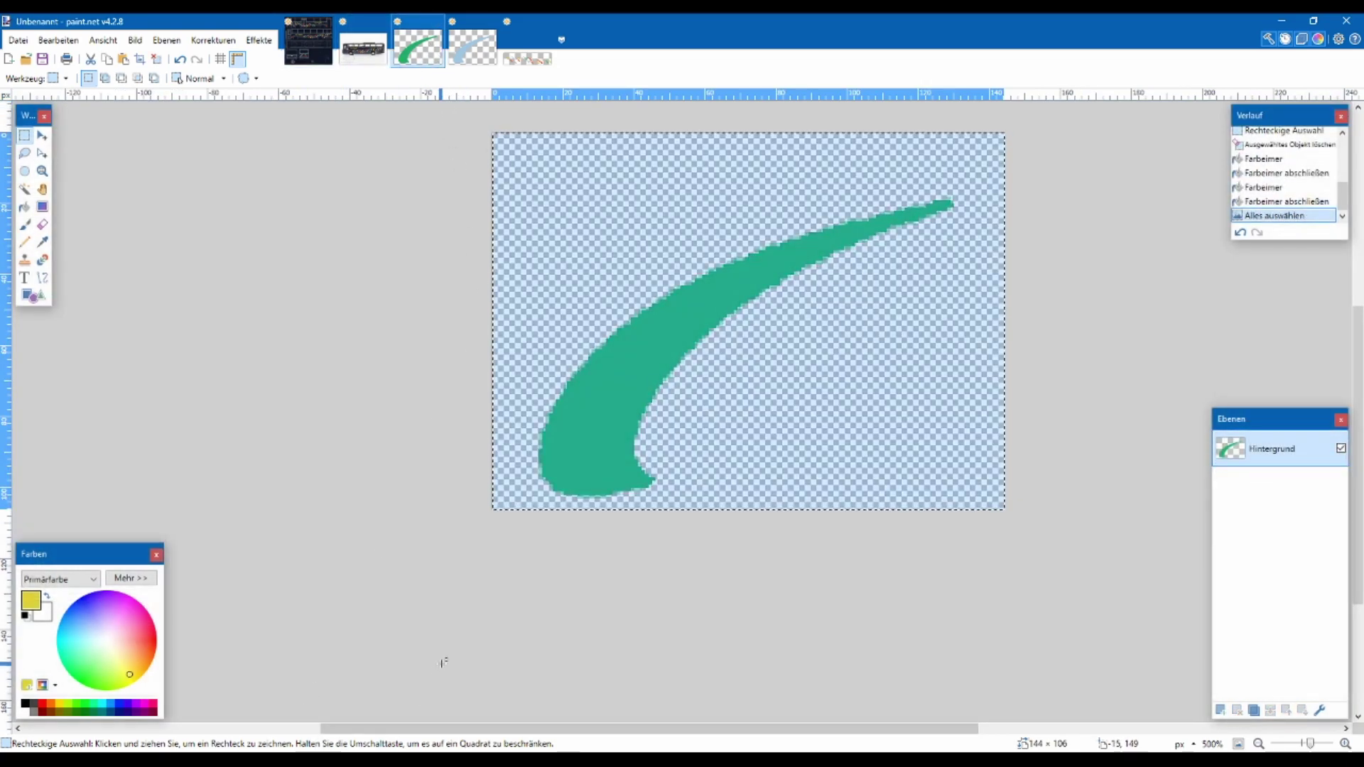
key(alt+Tab)
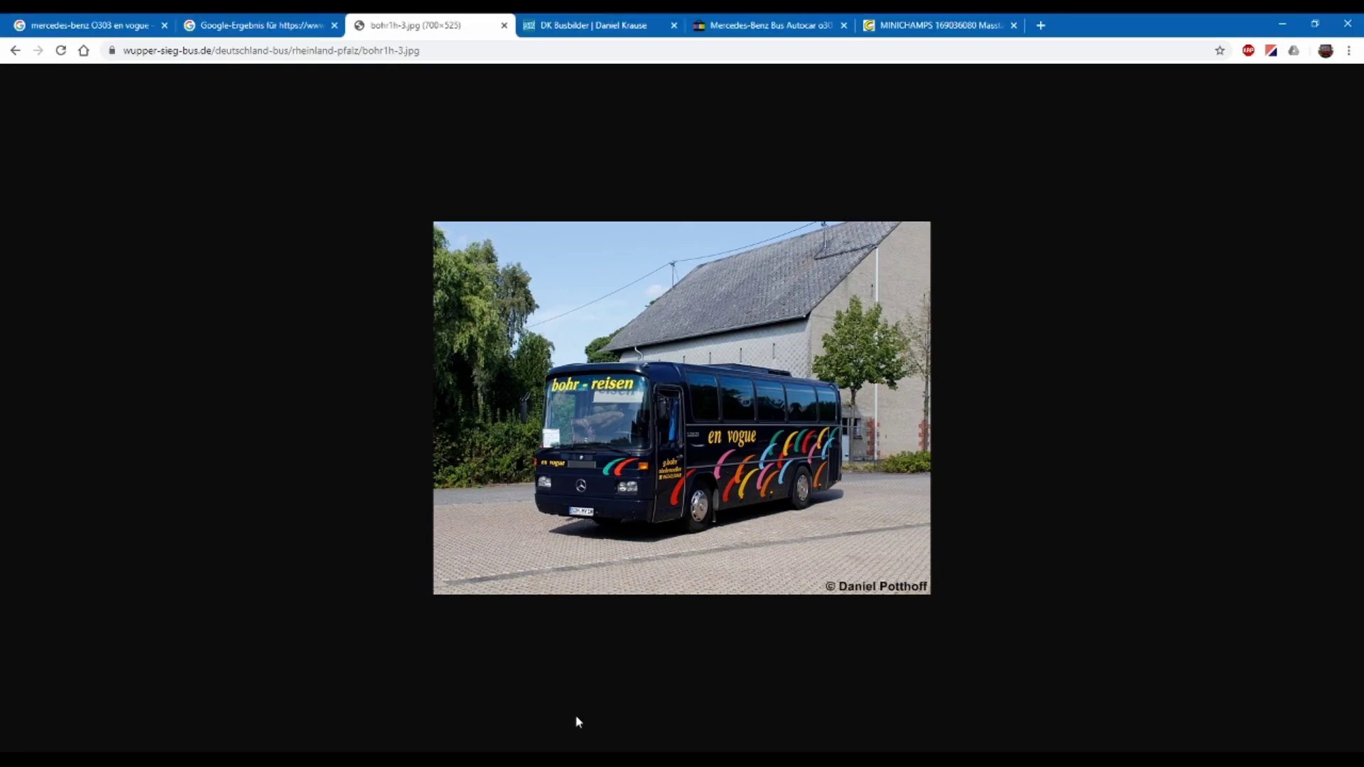
key(alt+Tab)
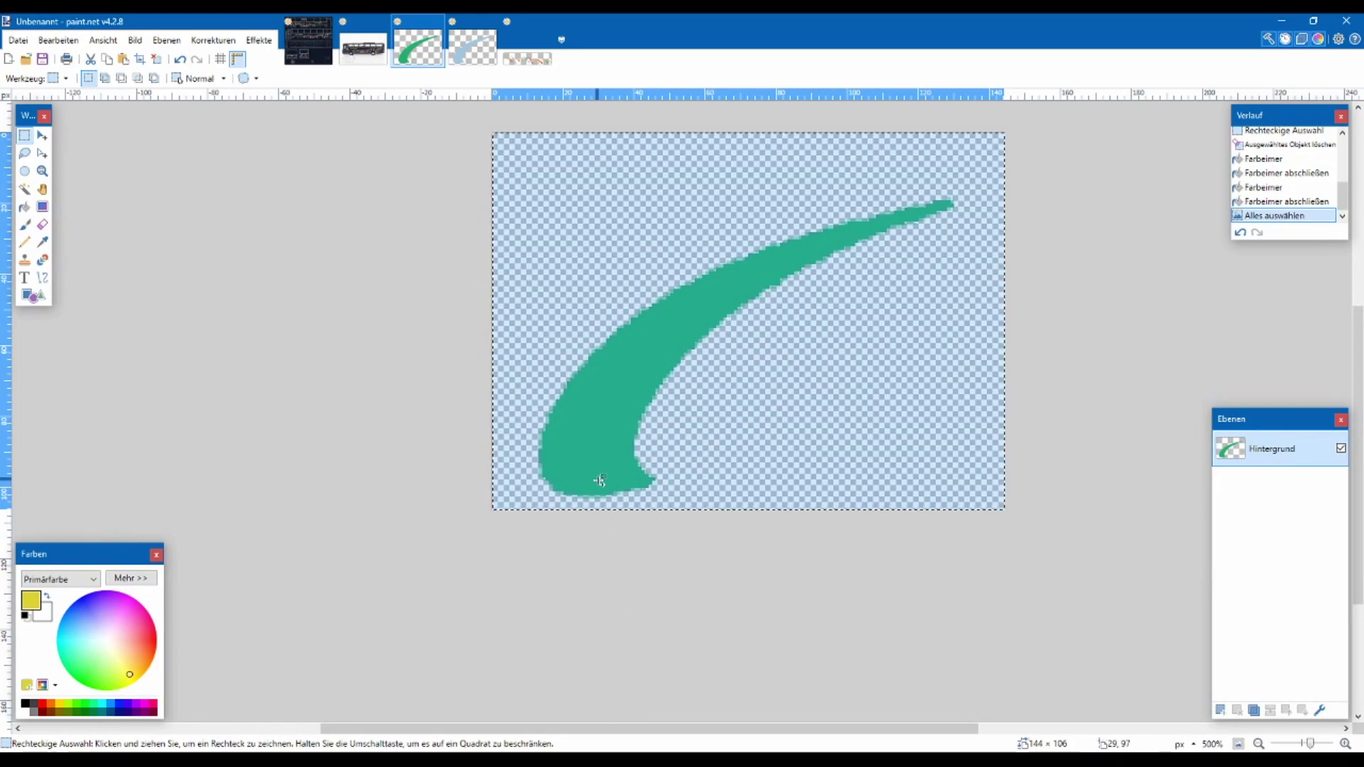
click(287, 57)
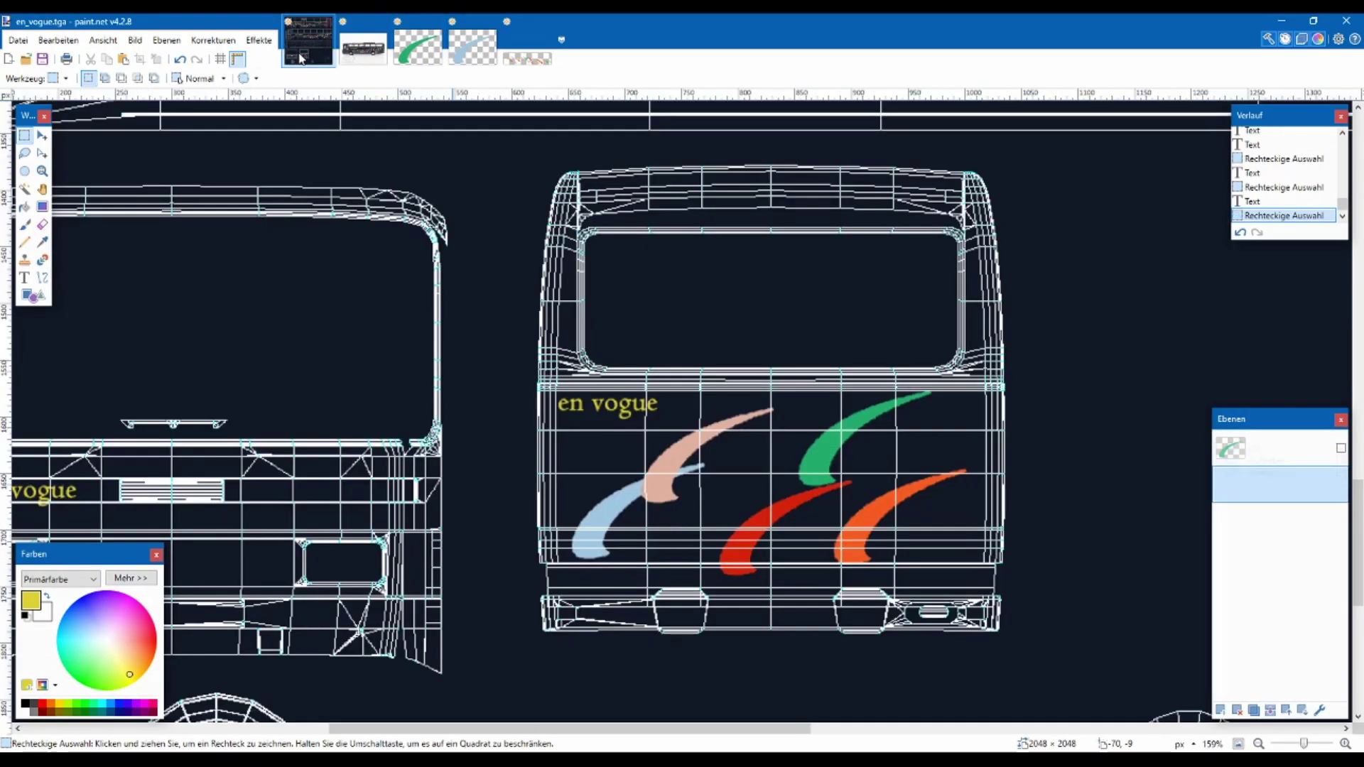
key(ctrl+v)
drag(139, 195, 320, 530)
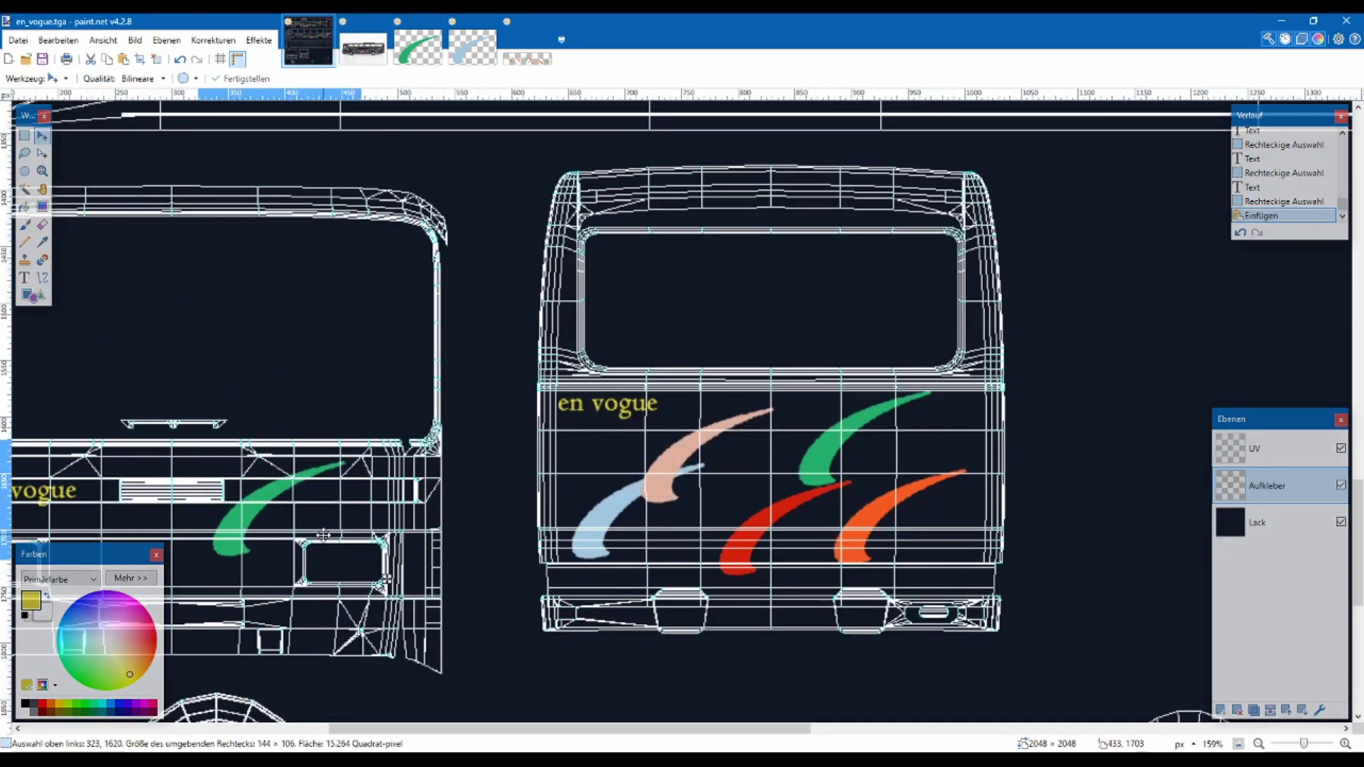
key(ctrl+z)
key(ctrl+z)
Resize the green swoosh image by percentage to 72 × 53 pixels
click(418, 44)
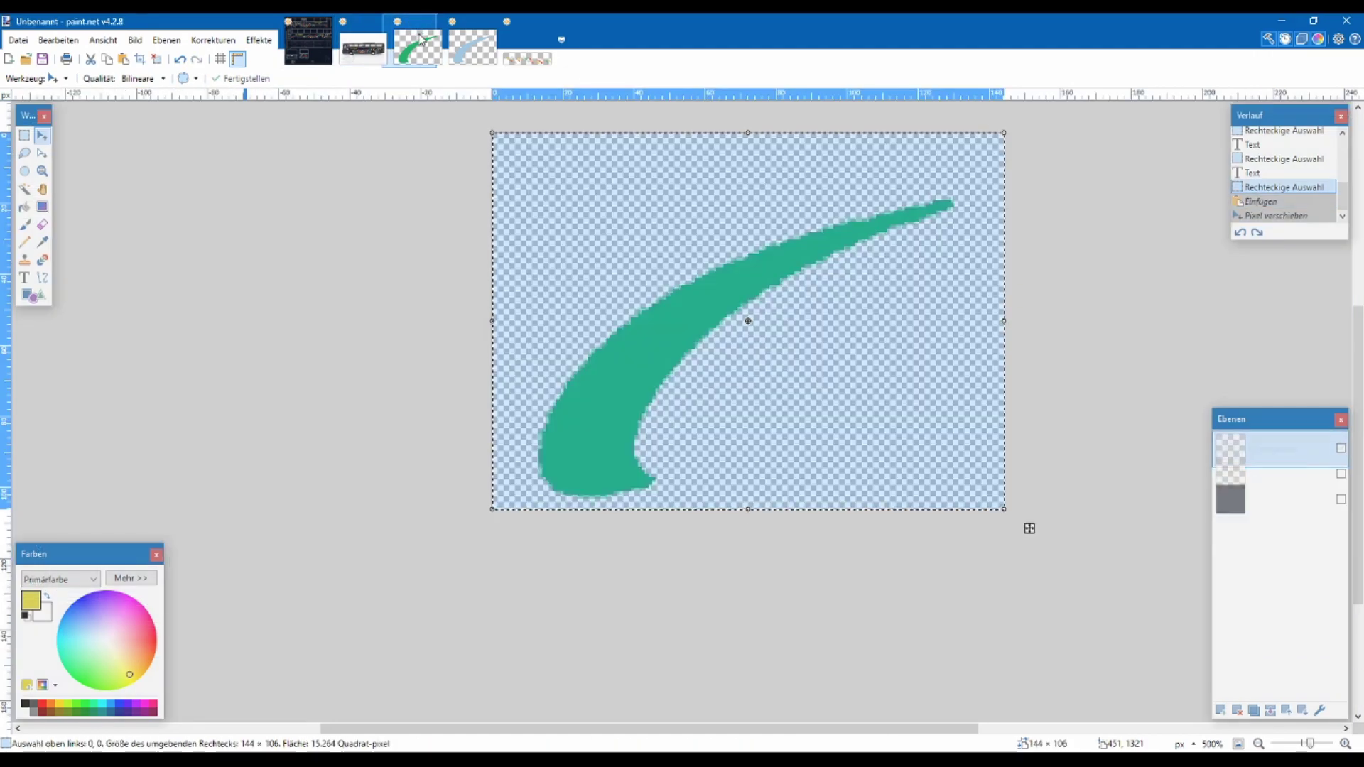
key(ctrl+r)
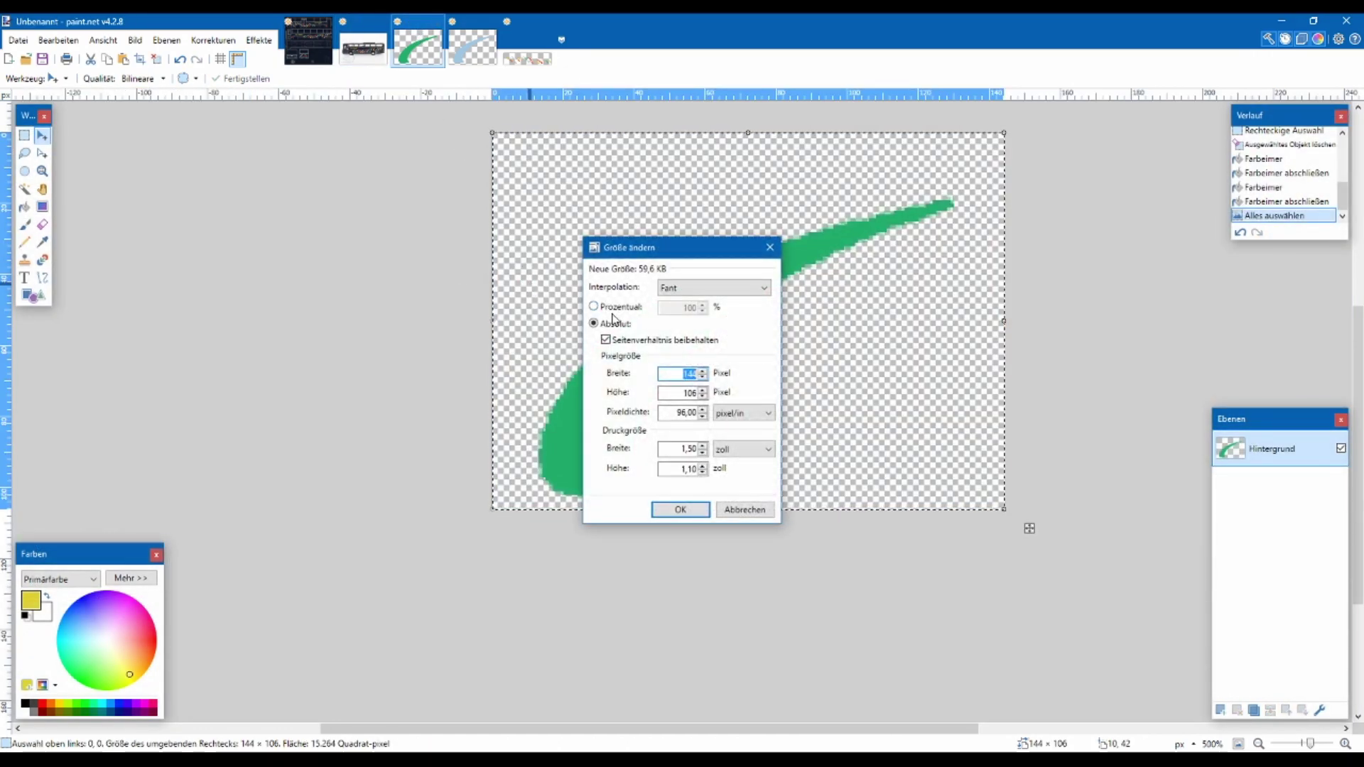
click(621, 308)
click(692, 309)
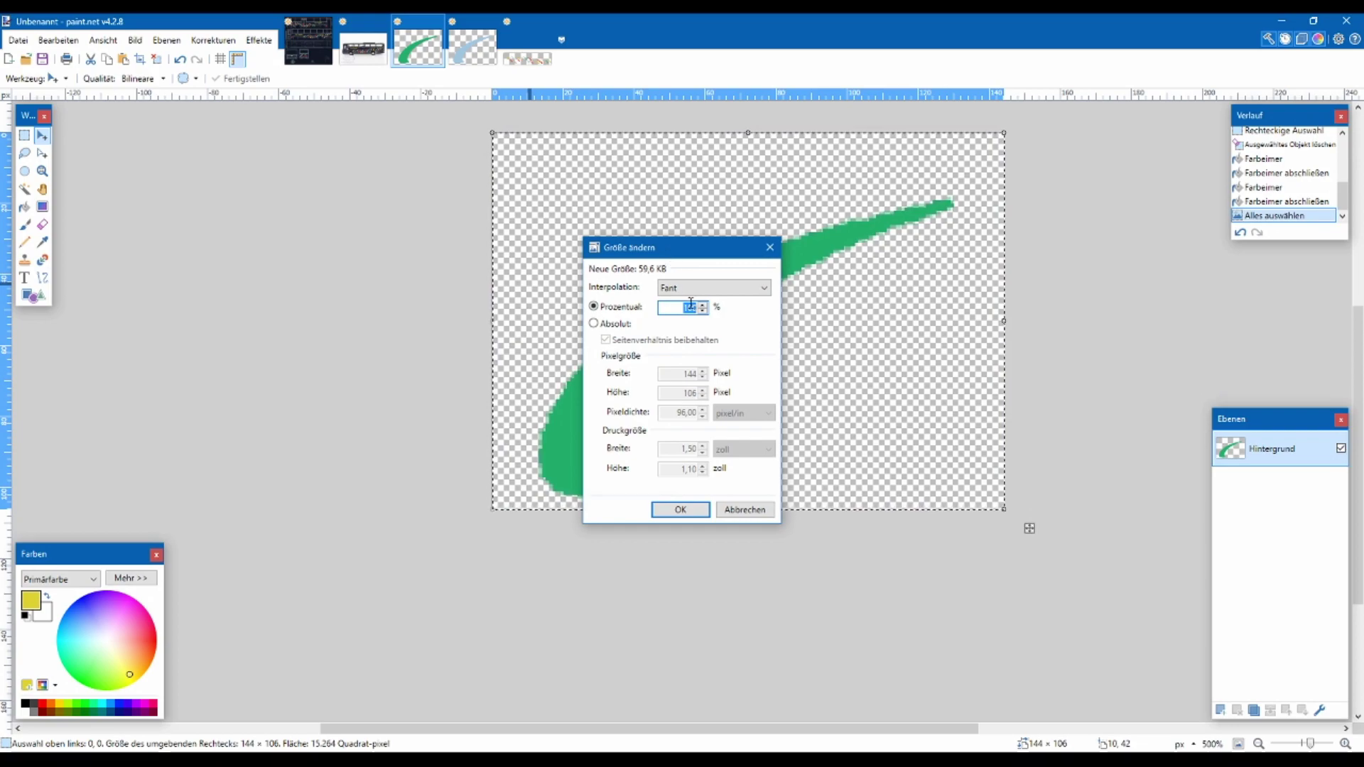
key(Return)
scroll(688, 301, up, 5)
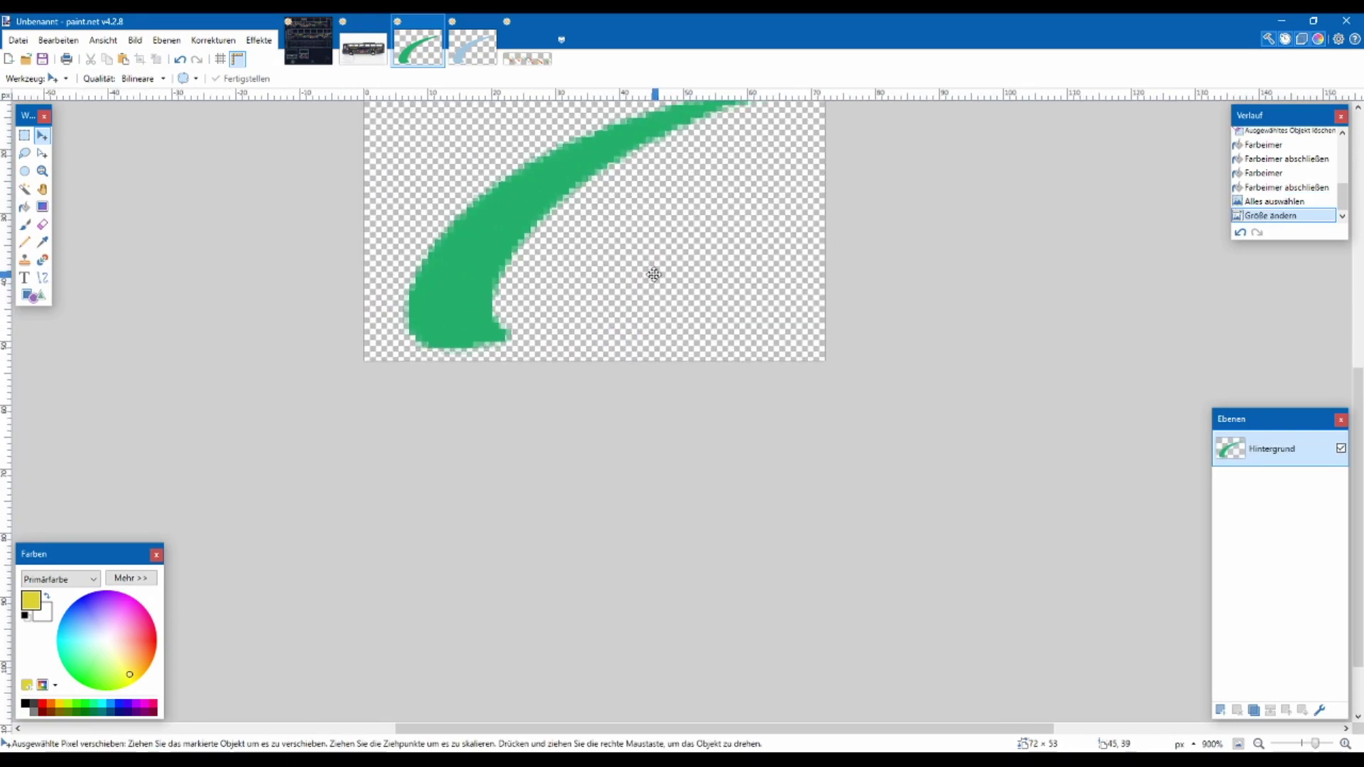
scroll(437, 287, up, 3)
Copy the whole reduced green swoosh and paste it into the texture's front view, right of the central grille
key(ctrl+a)
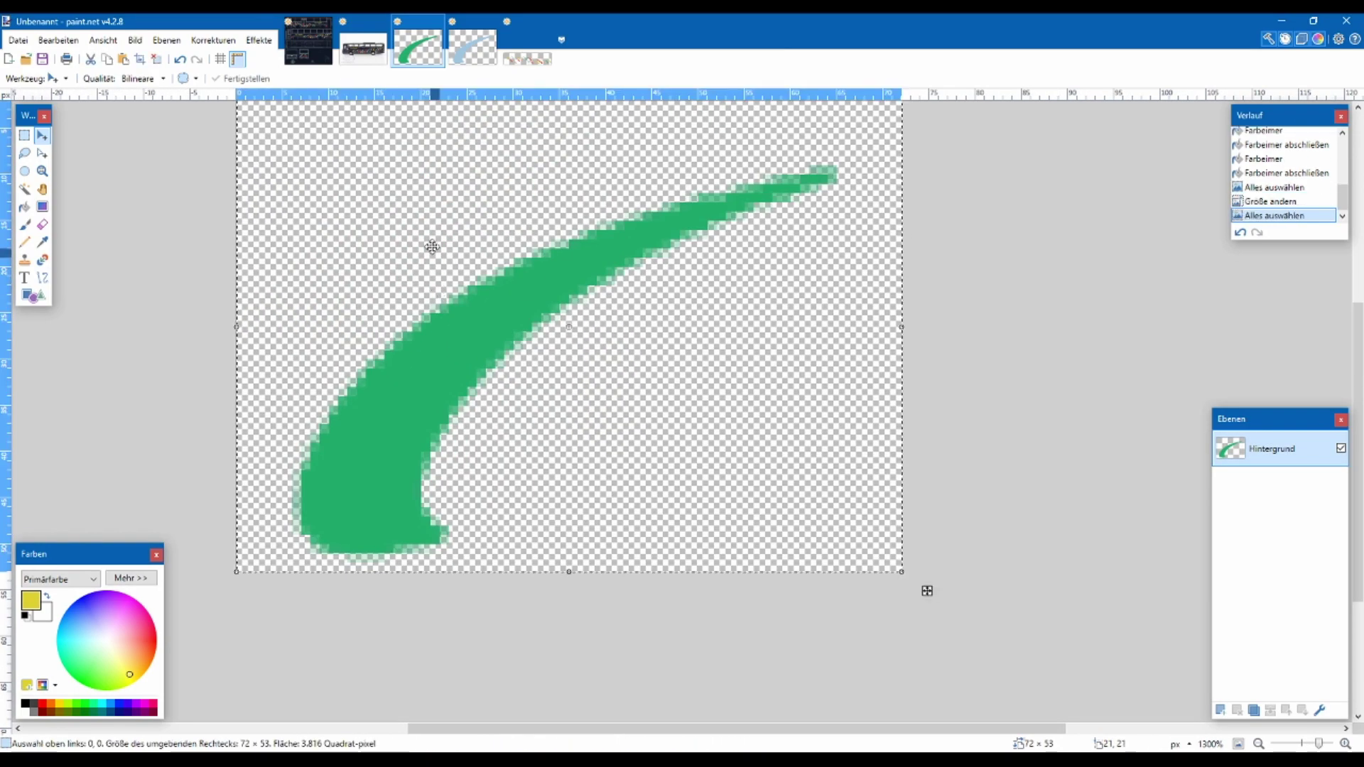
click(321, 50)
scroll(293, 513, up, 4)
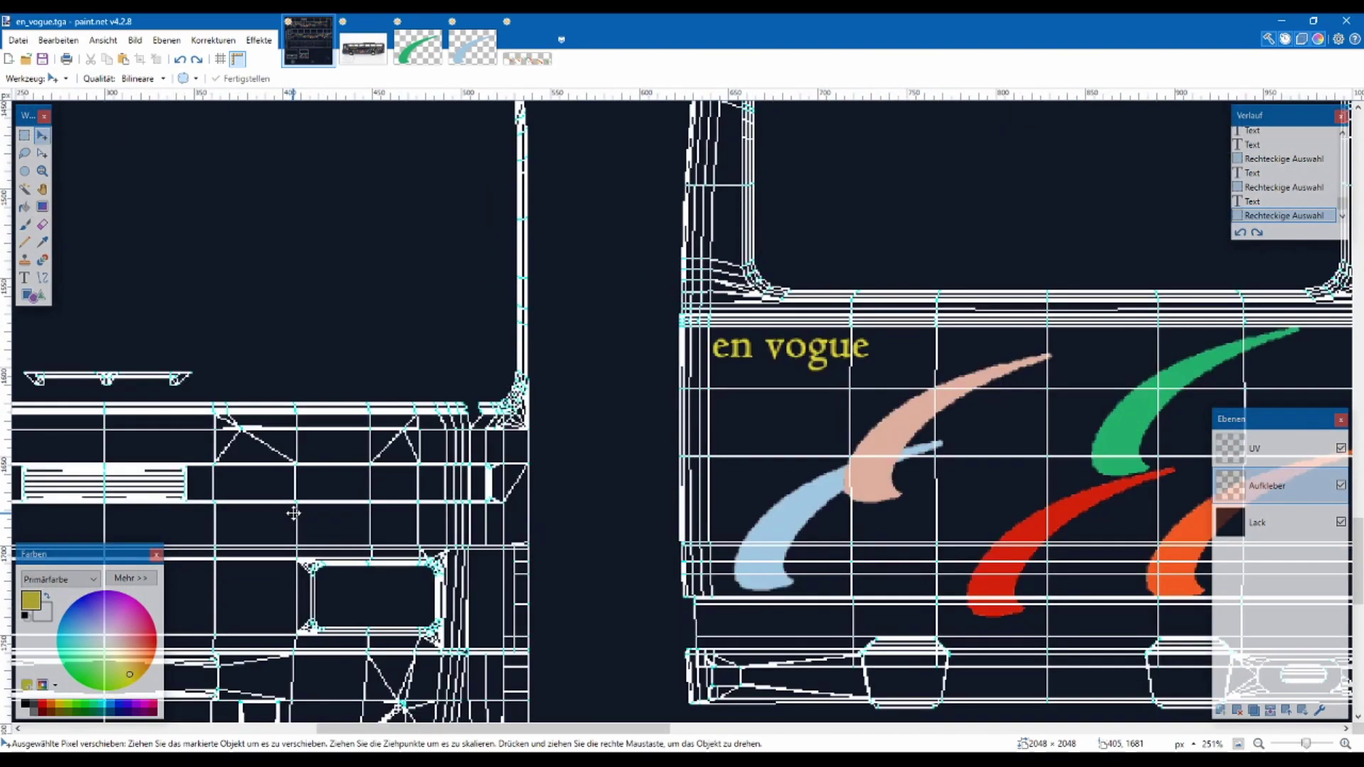
scroll(294, 514, left, 3)
scroll(295, 517, down, 1)
key(ctrl+v)
mouse_move(173, 199)
mouse_down()
mouse_move(453, 375)
mouse_move(579, 429)
mouse_up()
click(24, 135)
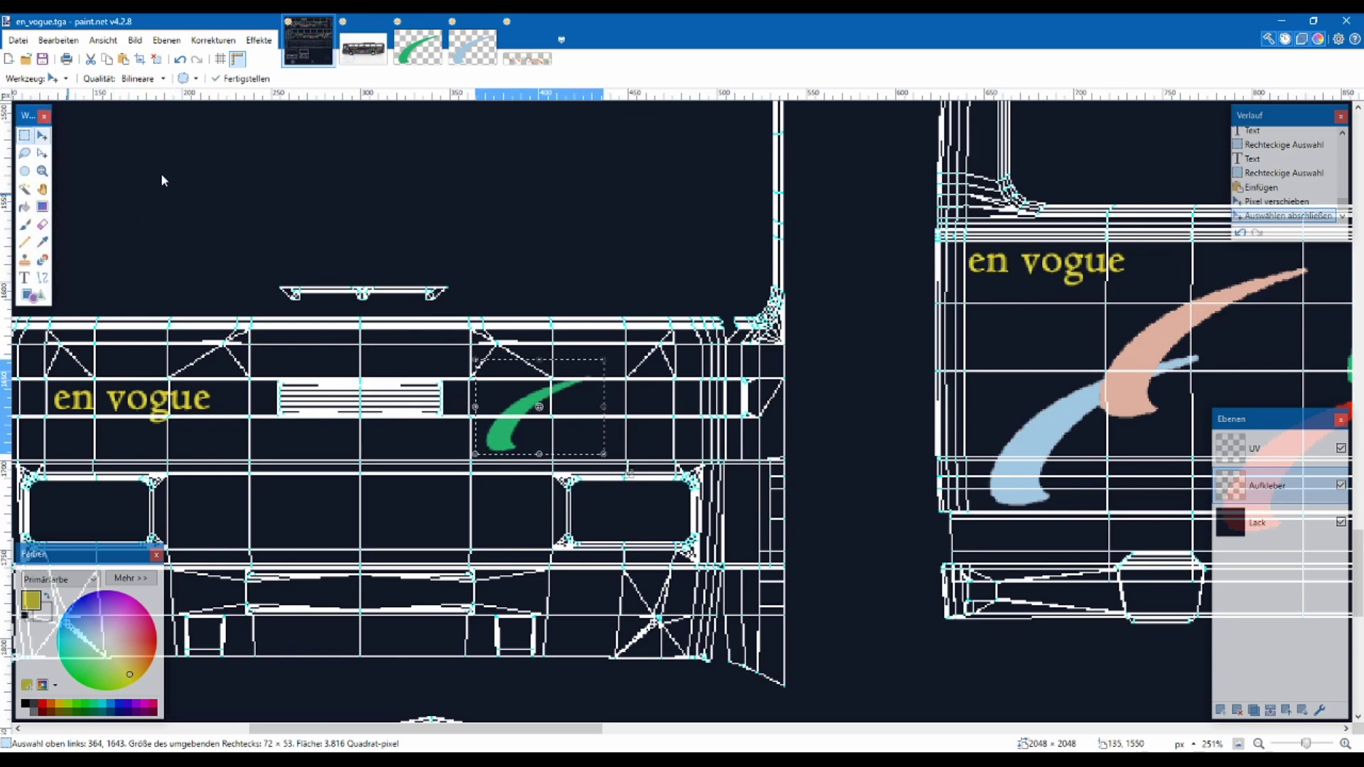
click(572, 268)
Fill the small swoosh with the red sampled from the rear view's red swoosh, and copy it for use in the en_vogue texture
scroll(579, 268, down, 1)
scroll(581, 273, right, 4)
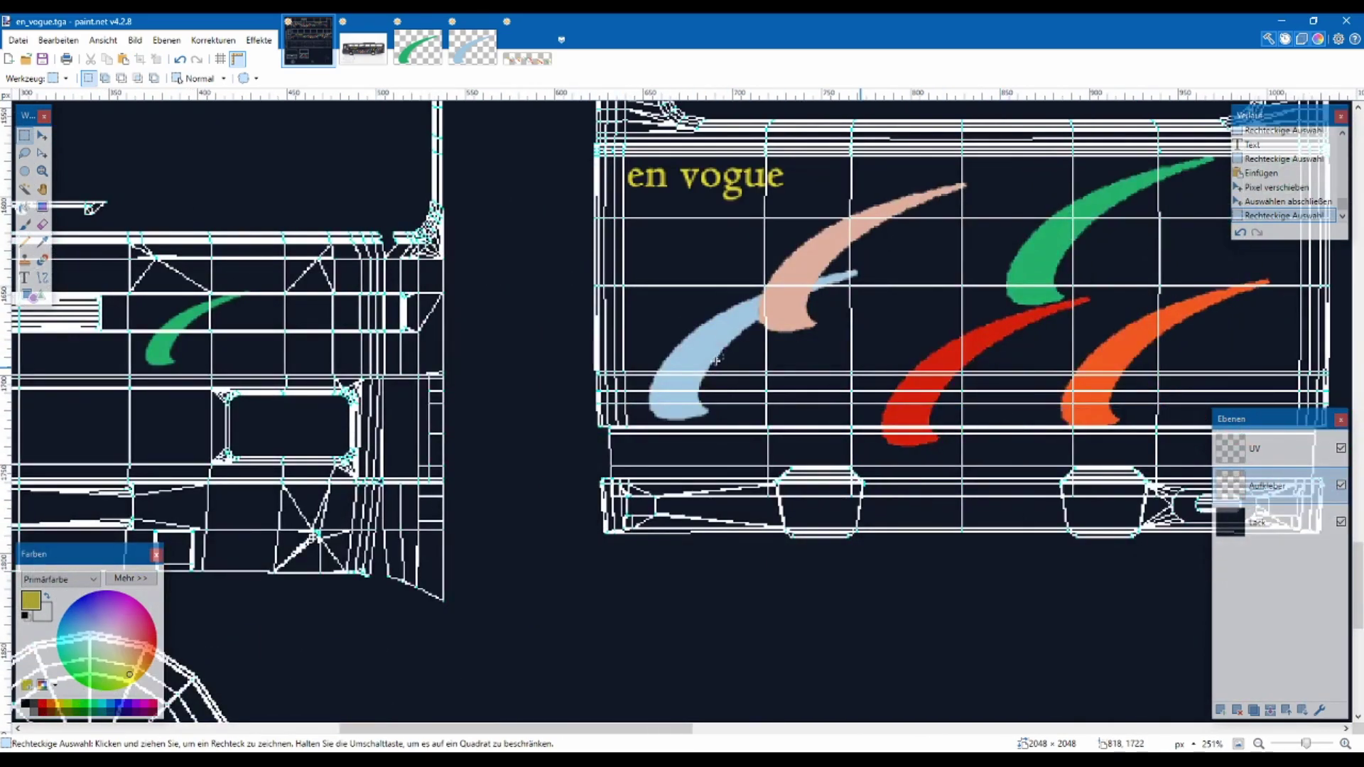
click(44, 243)
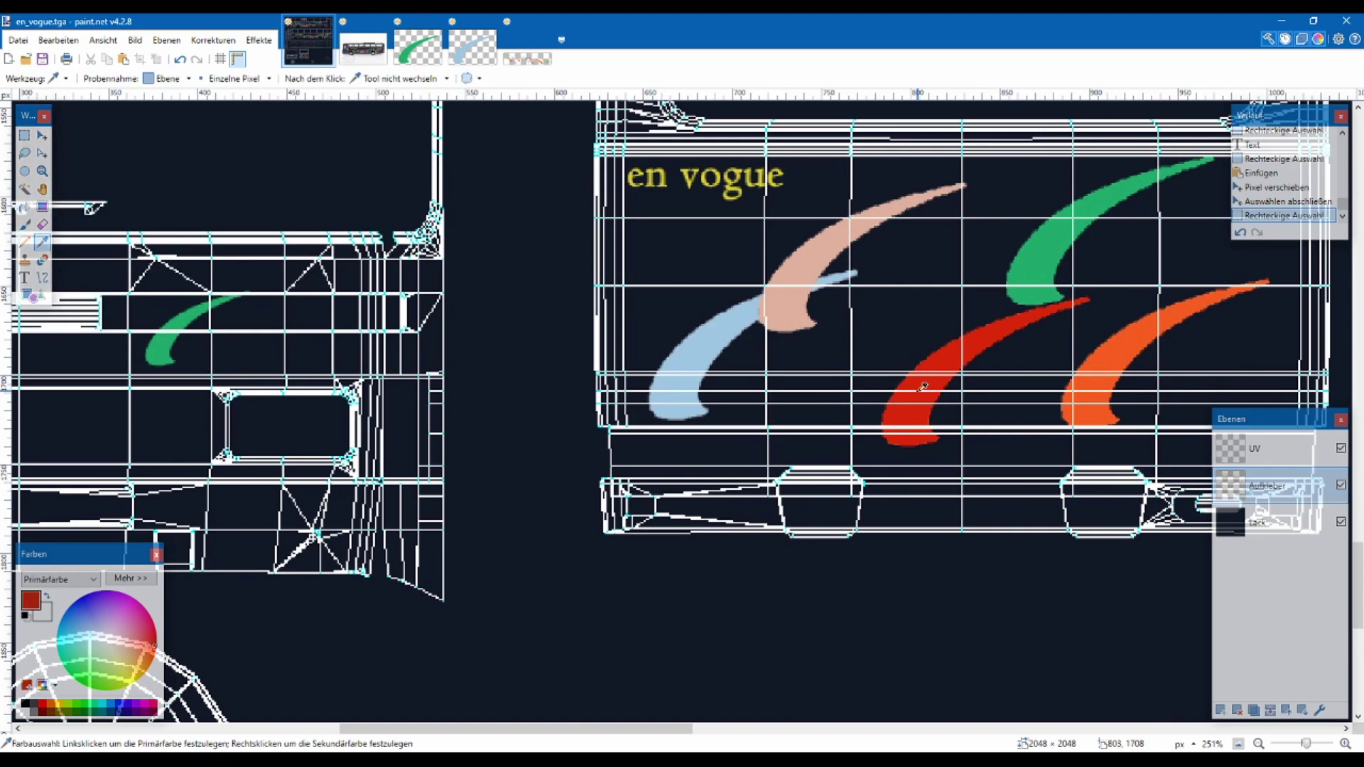
click(437, 47)
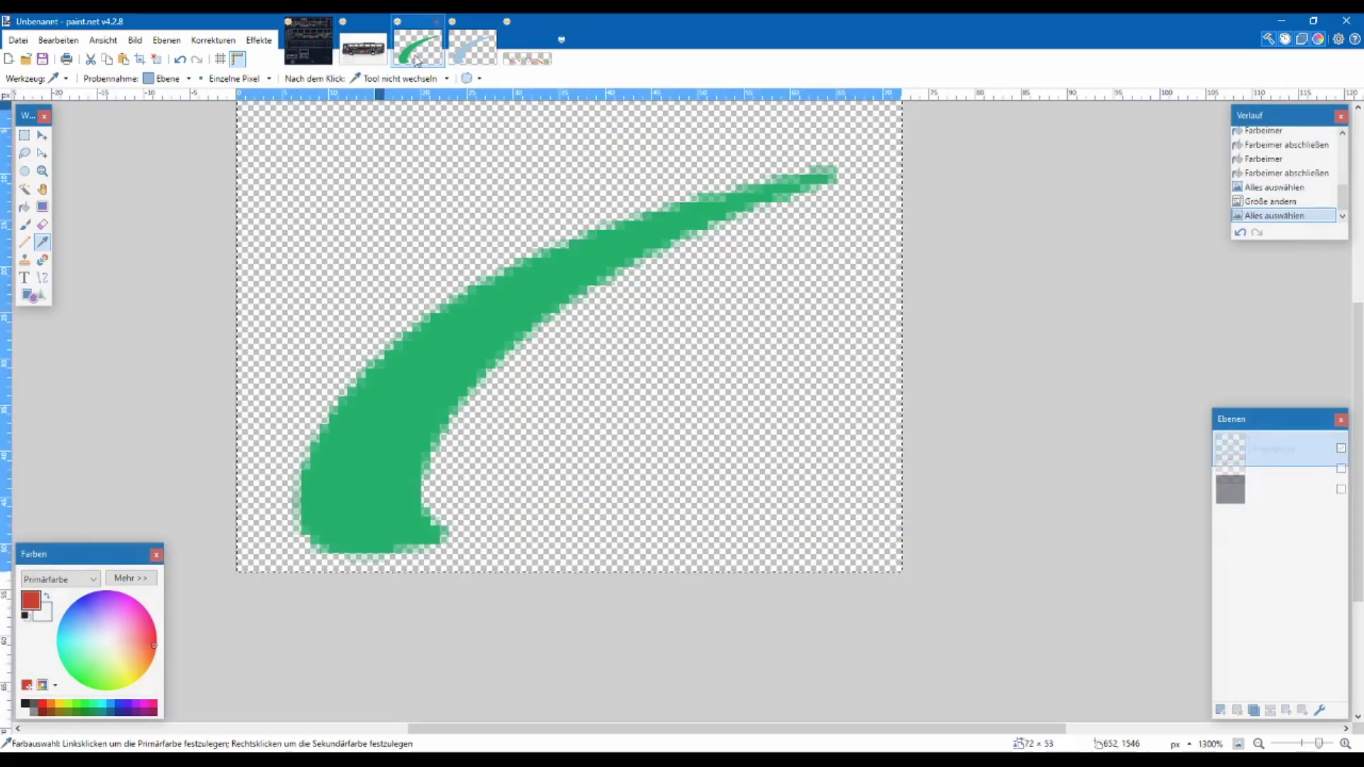
click(24, 135)
key(ctrl+d)
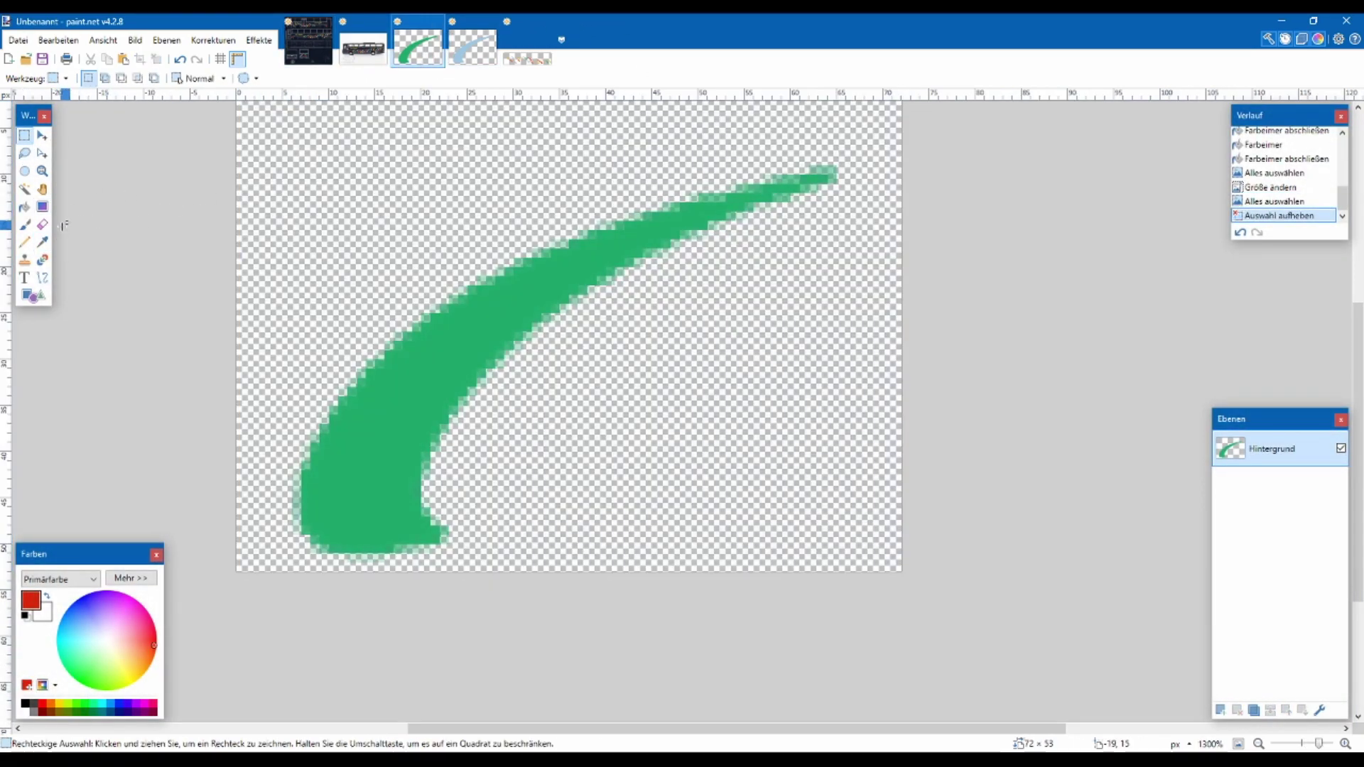
click(25, 207)
click(366, 404)
key(ctrl+a)
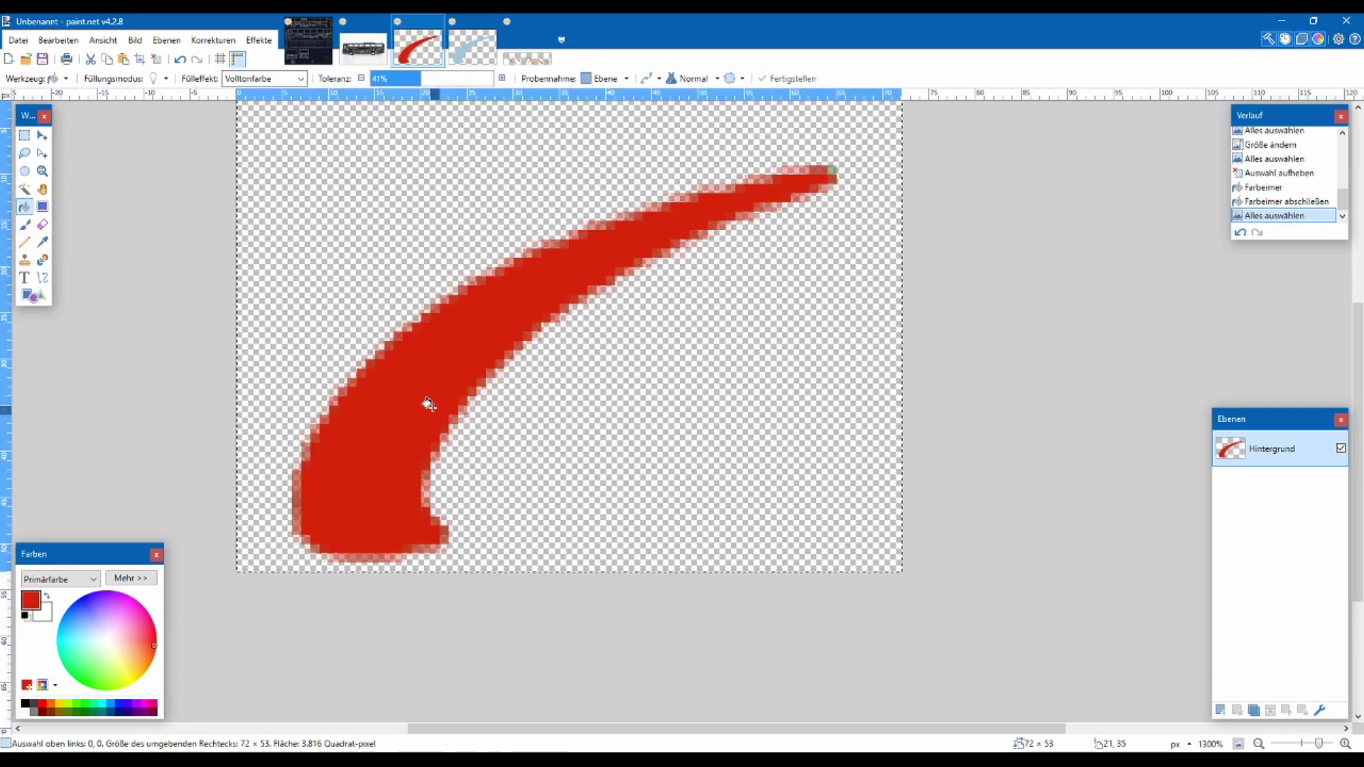
key(ctrl+c)
click(308, 41)
key(ctrl+v)
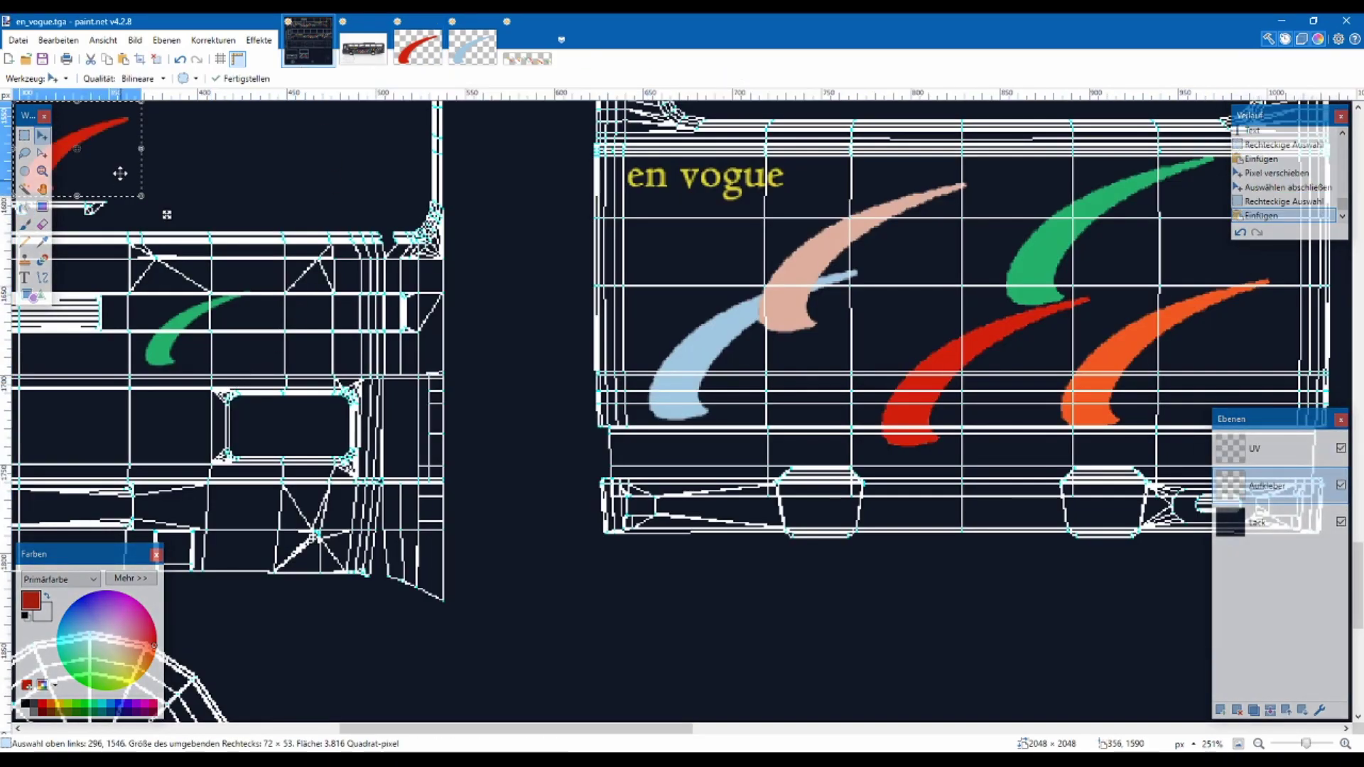
drag(121, 173, 295, 324)
key(ctrl+z)
key(ctrl+z)
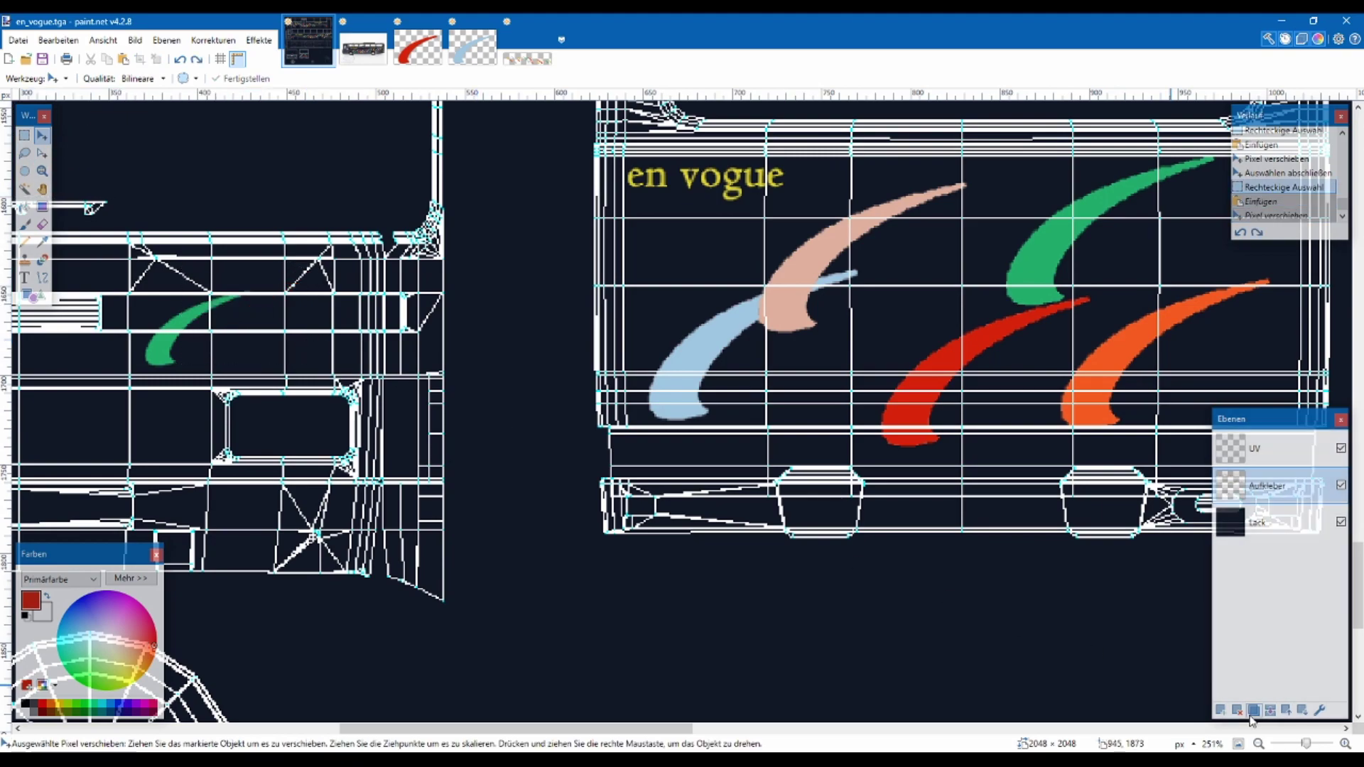
Paste the red swoosh on a new layer, just right of the front view's green swoosh, and merge that layer down into Aufkleber
click(1220, 709)
key(ctrl+v)
drag(114, 172, 393, 413)
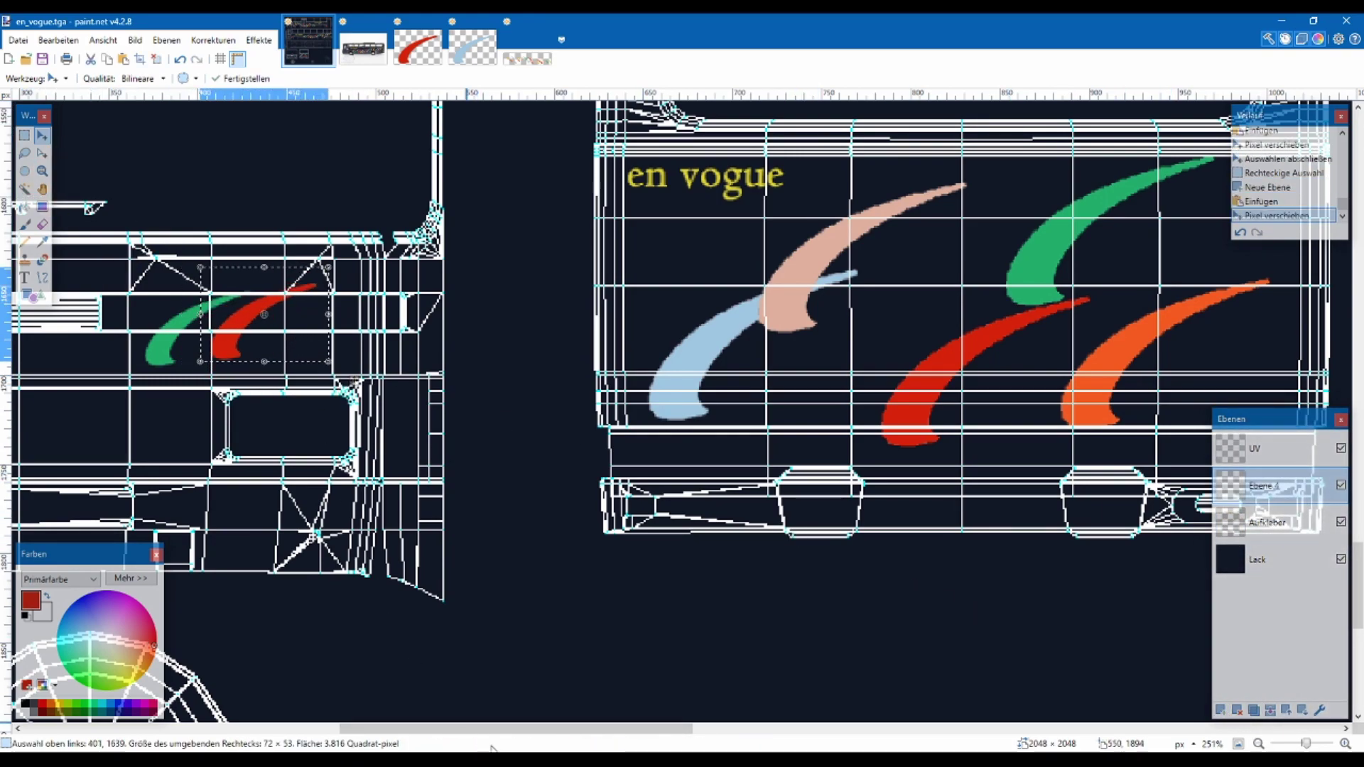
key(alt+Tab)
key(alt+Tab)
drag(283, 344, 275, 346)
click(24, 135)
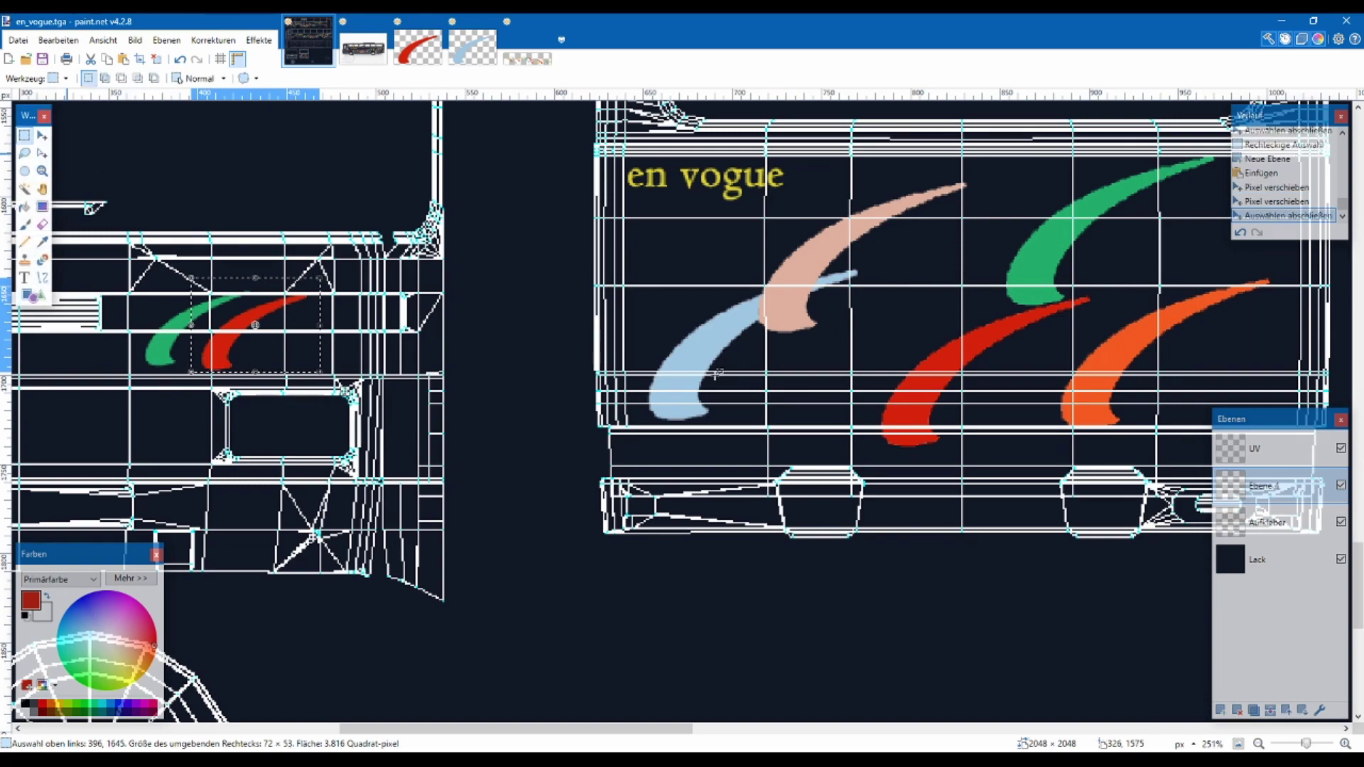
click(1180, 568)
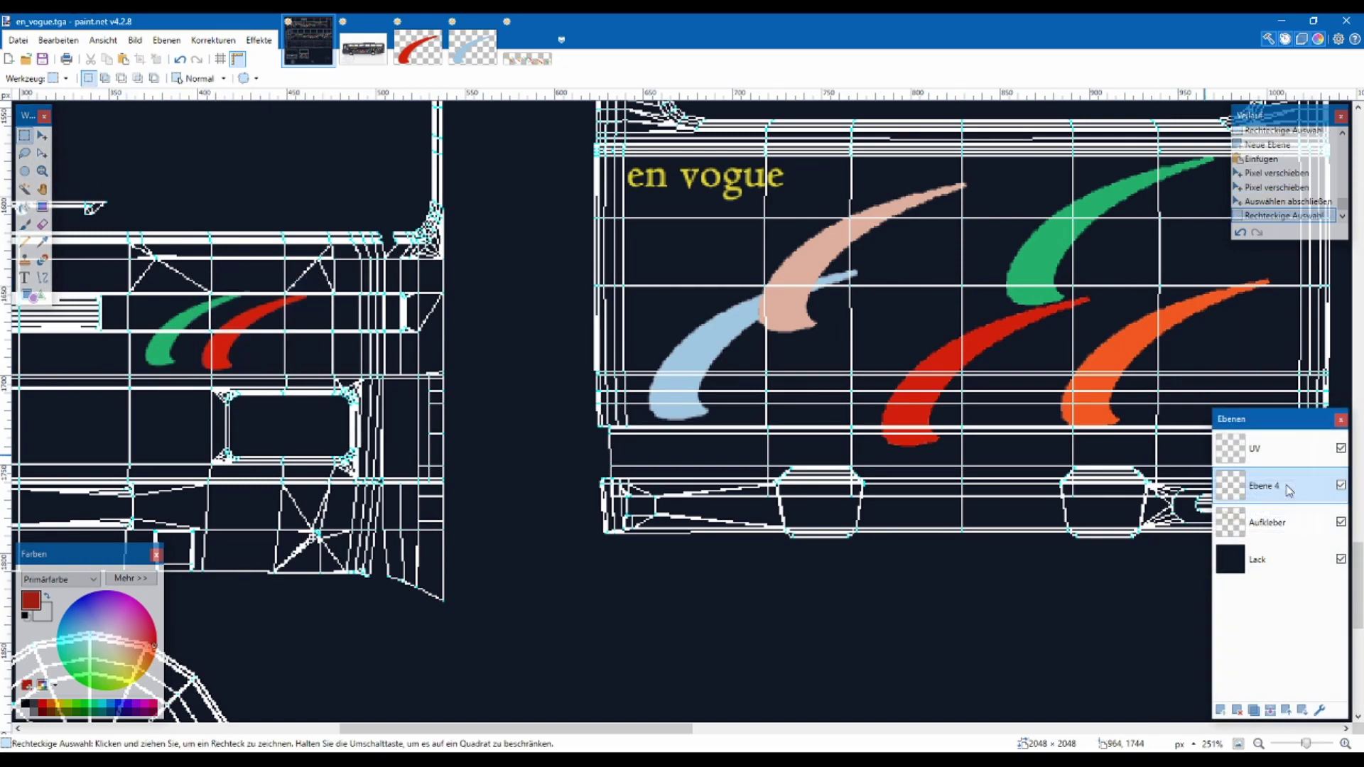
click(1271, 711)
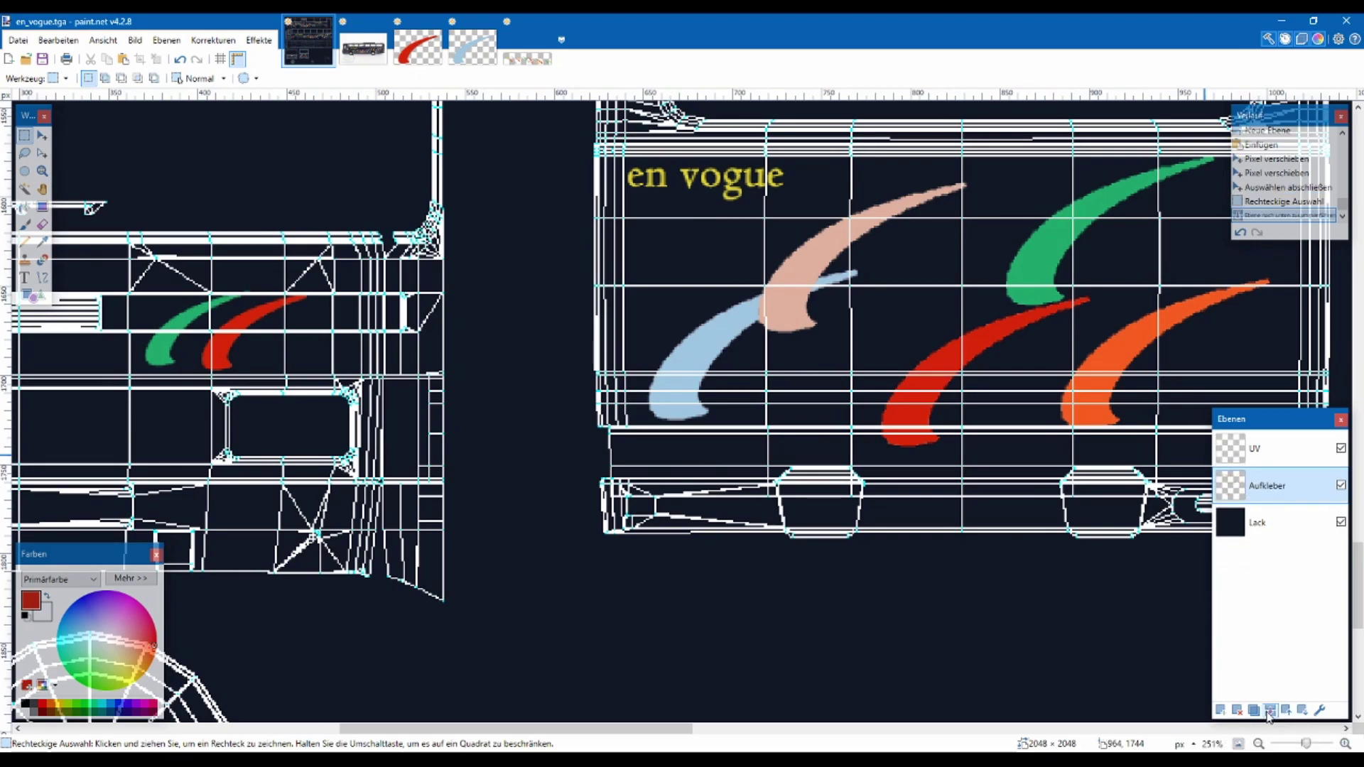
Examine the livery across the whole texture, with and without the UV wireframe layer
scroll(586, 348, down, 1)
scroll(587, 348, down, 5)
scroll(497, 355, up, 3)
scroll(426, 369, right, 3)
scroll(402, 382, down, 2)
drag(334, 236, 437, 386)
scroll(437, 386, up, 2)
scroll(640, 391, down, 2)
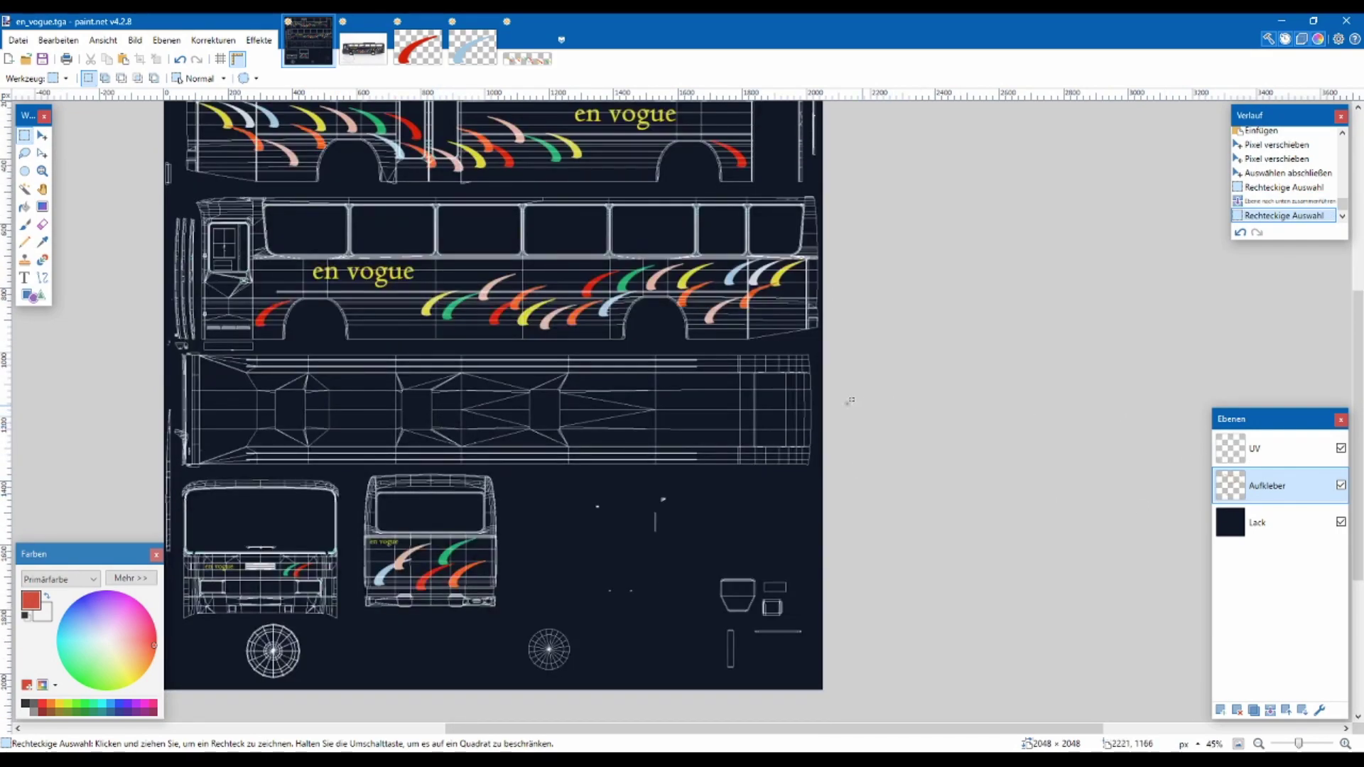
scroll(862, 404, down, 1)
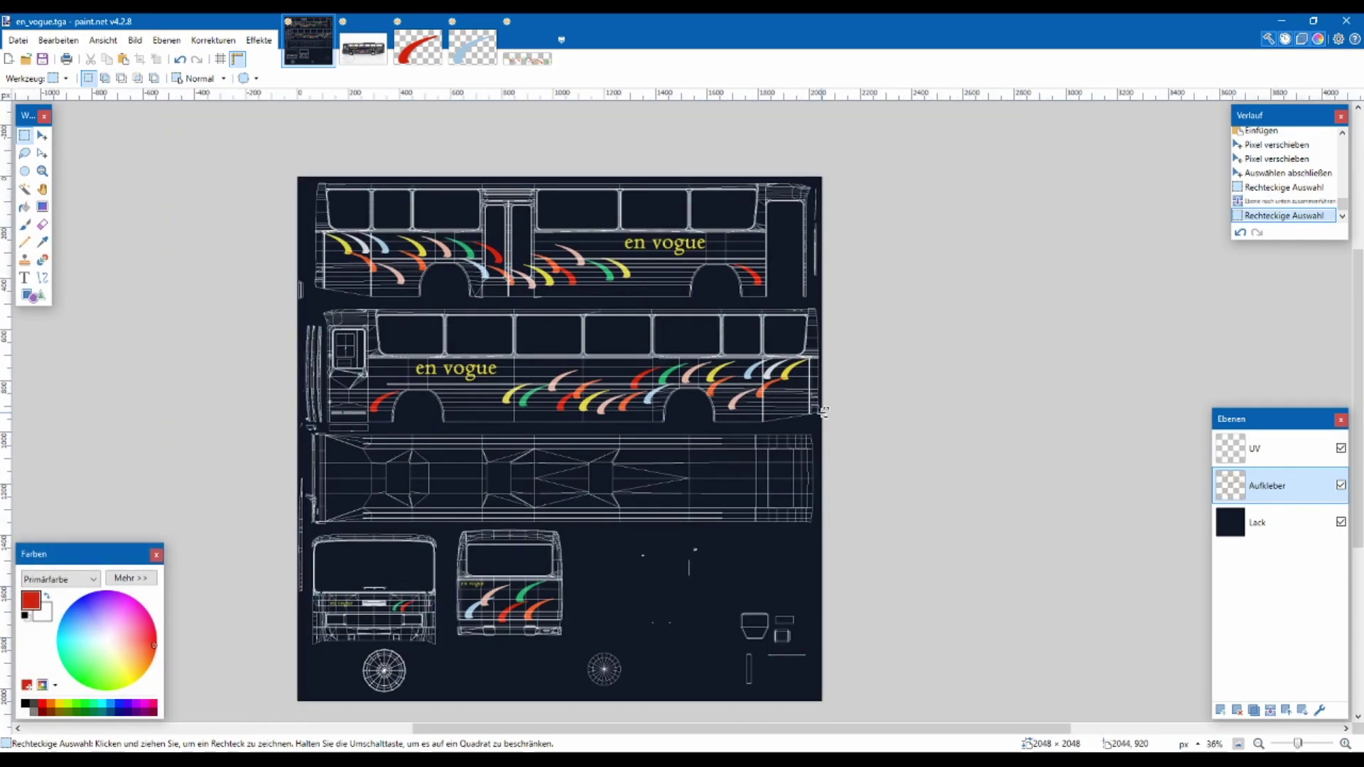
click(1342, 449)
click(1341, 450)
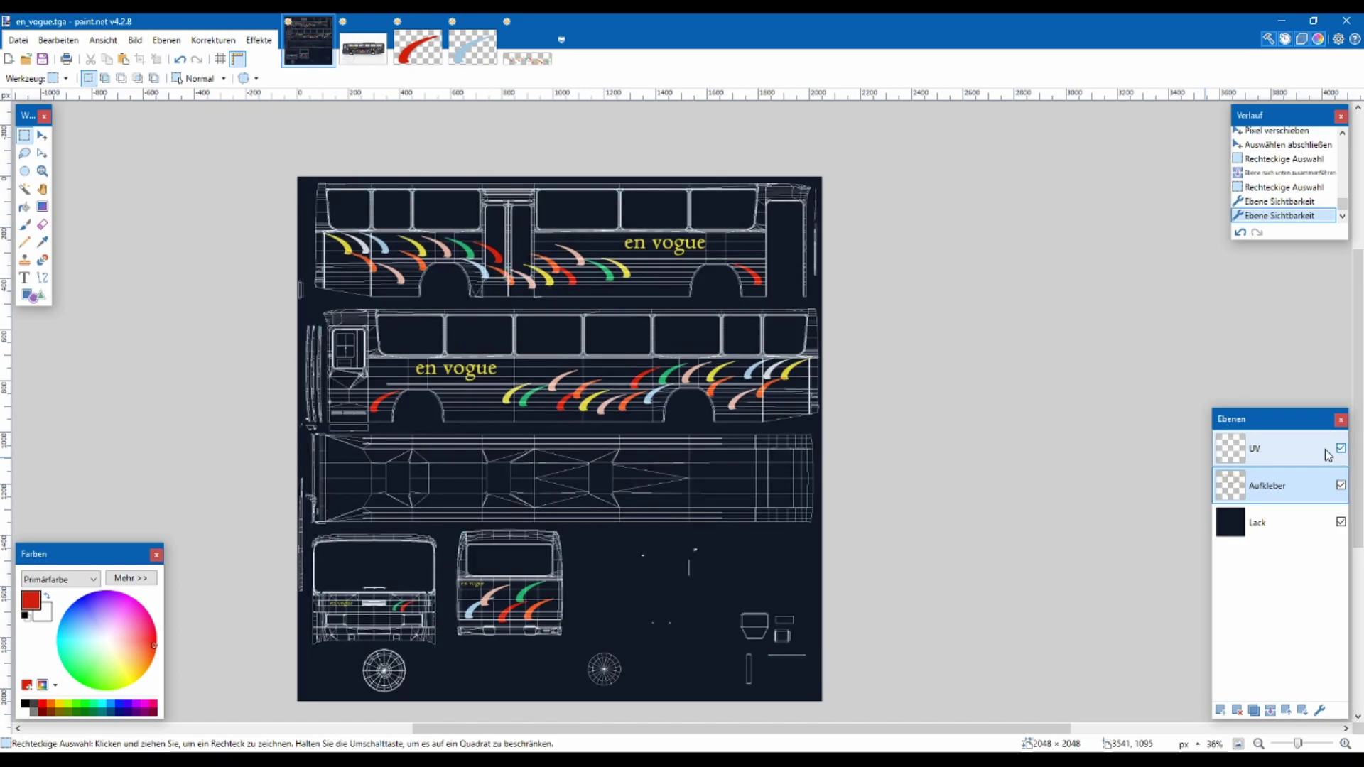
click(1341, 450)
click(1342, 450)
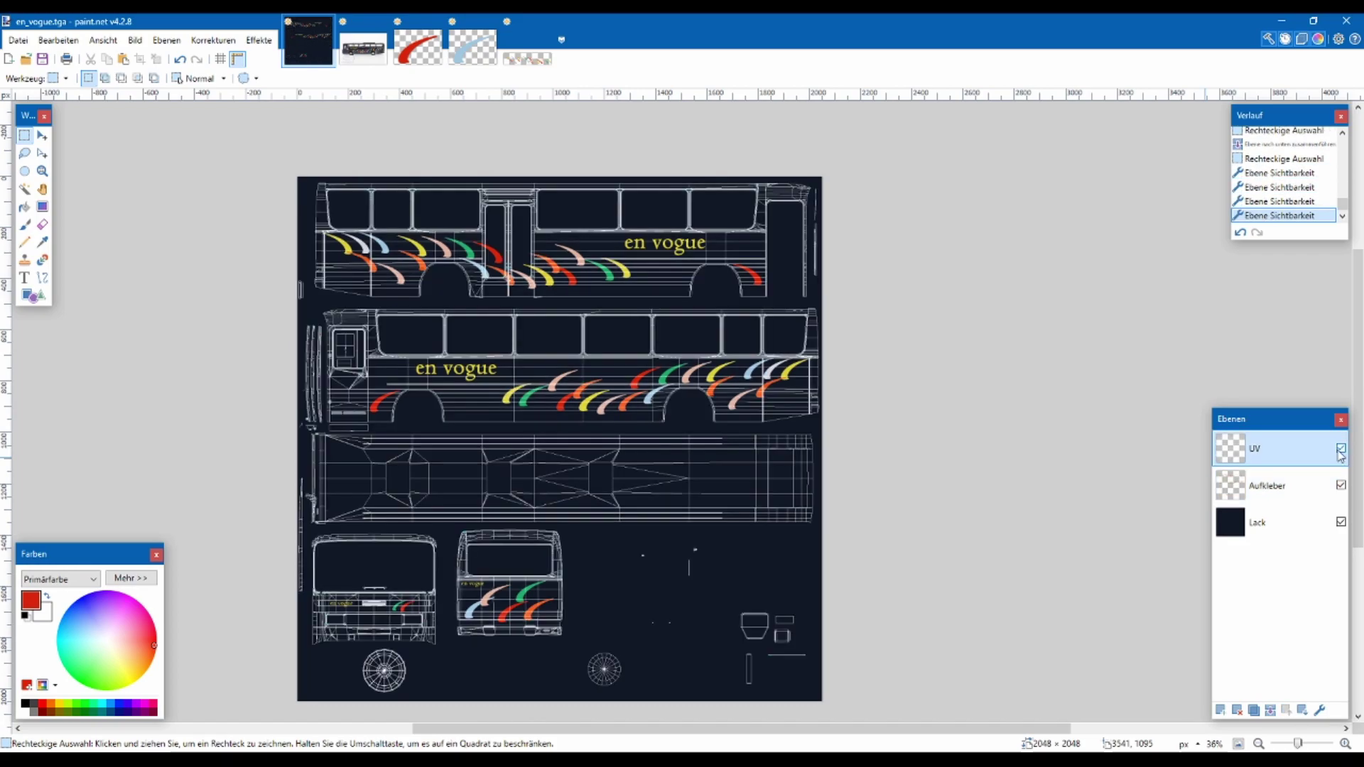
Save the texture in the MB_O303 folder as the paint.net project en_vogue.pdn and as the 24-bit bitmap en_vogue.bmp
key(ctrl+shift+s)
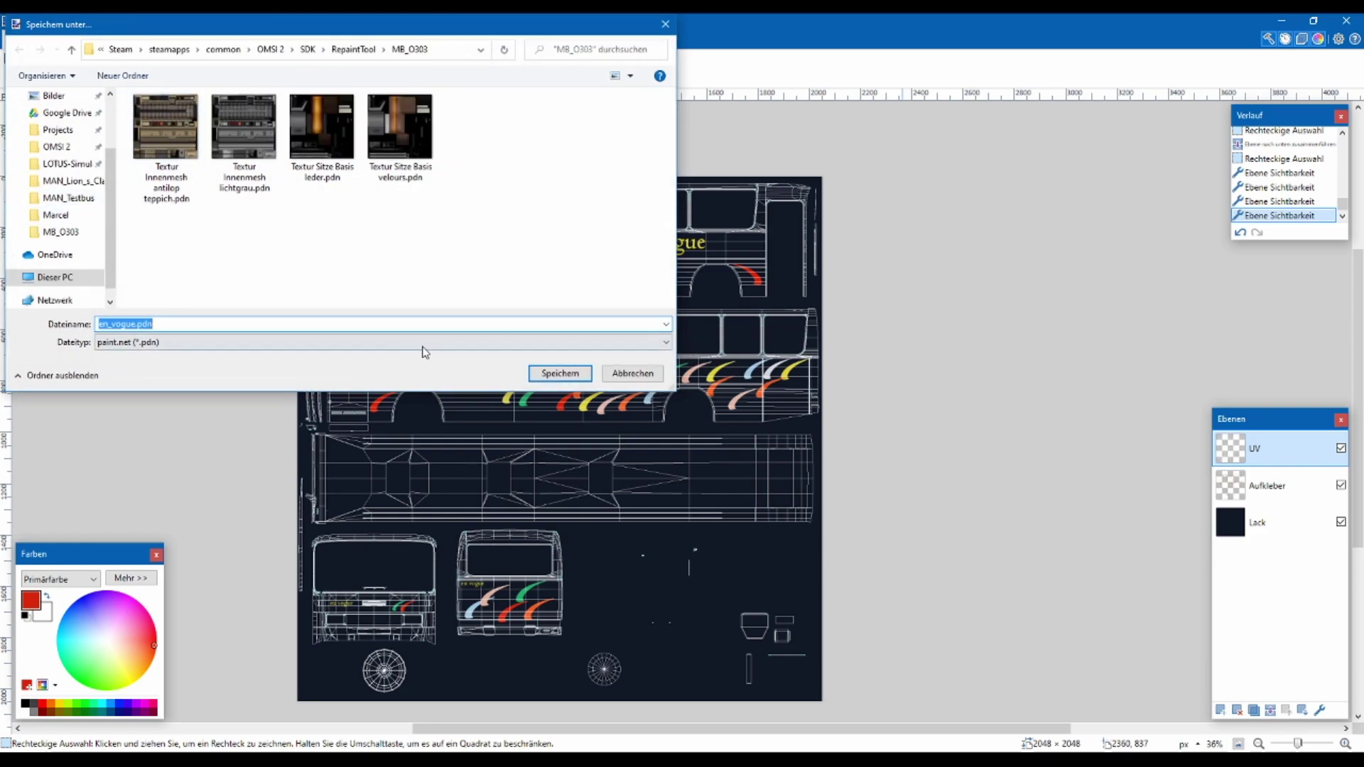
click(546, 372)
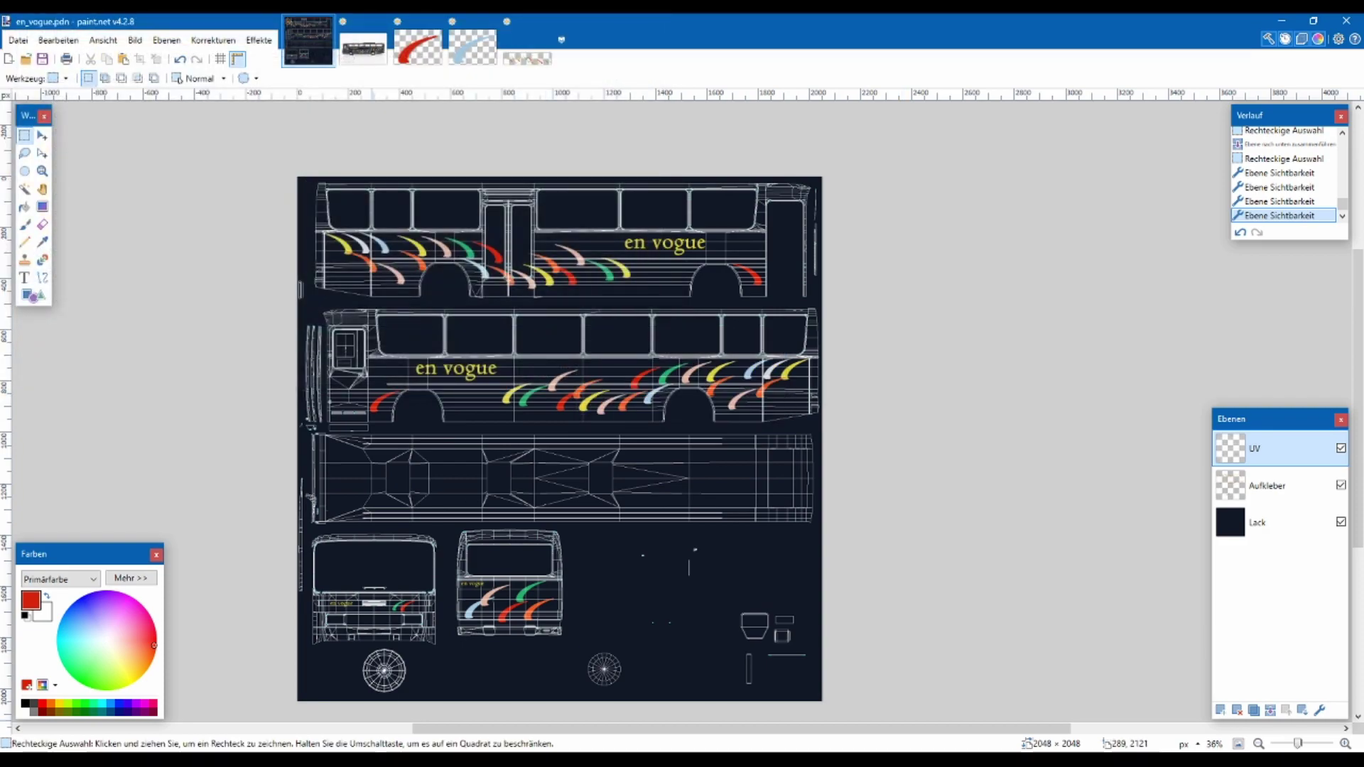
key(ctrl+shift+s)
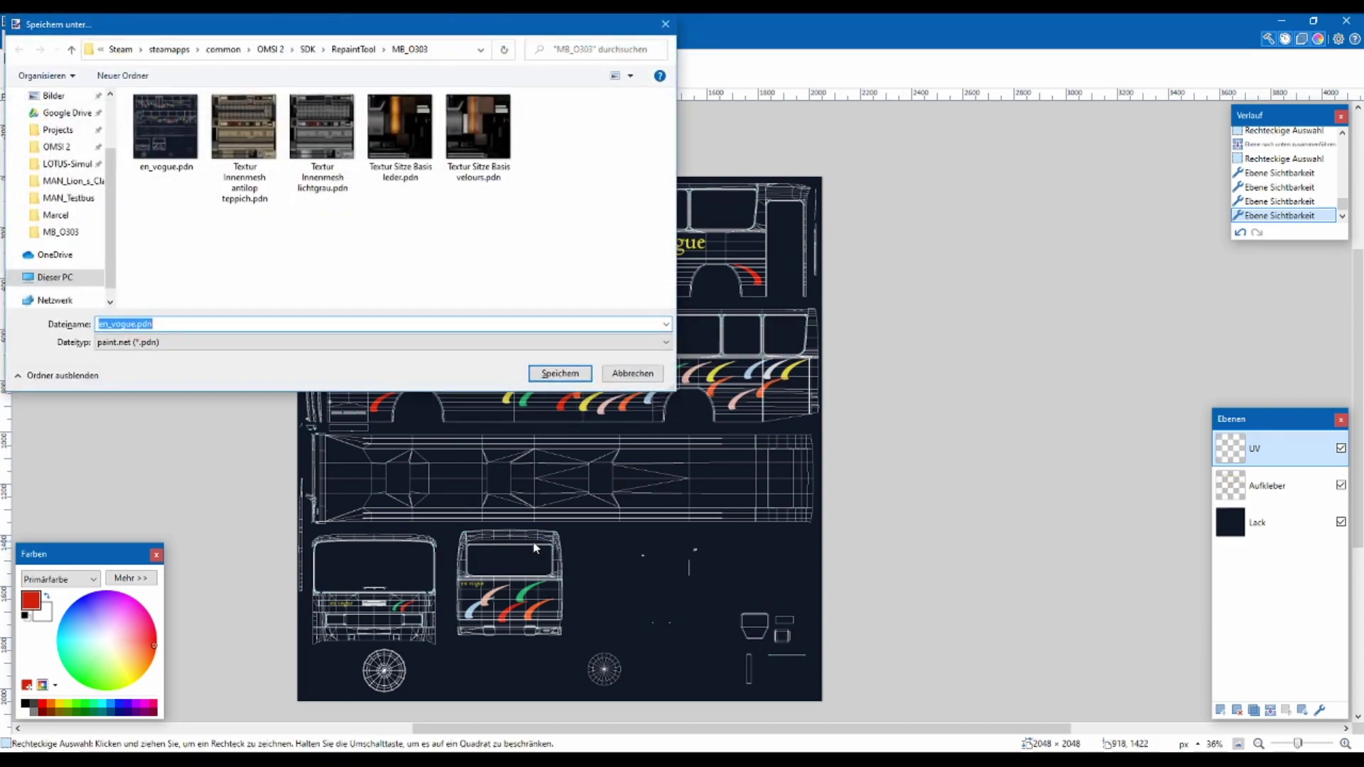
drag(382, 29, 571, 125)
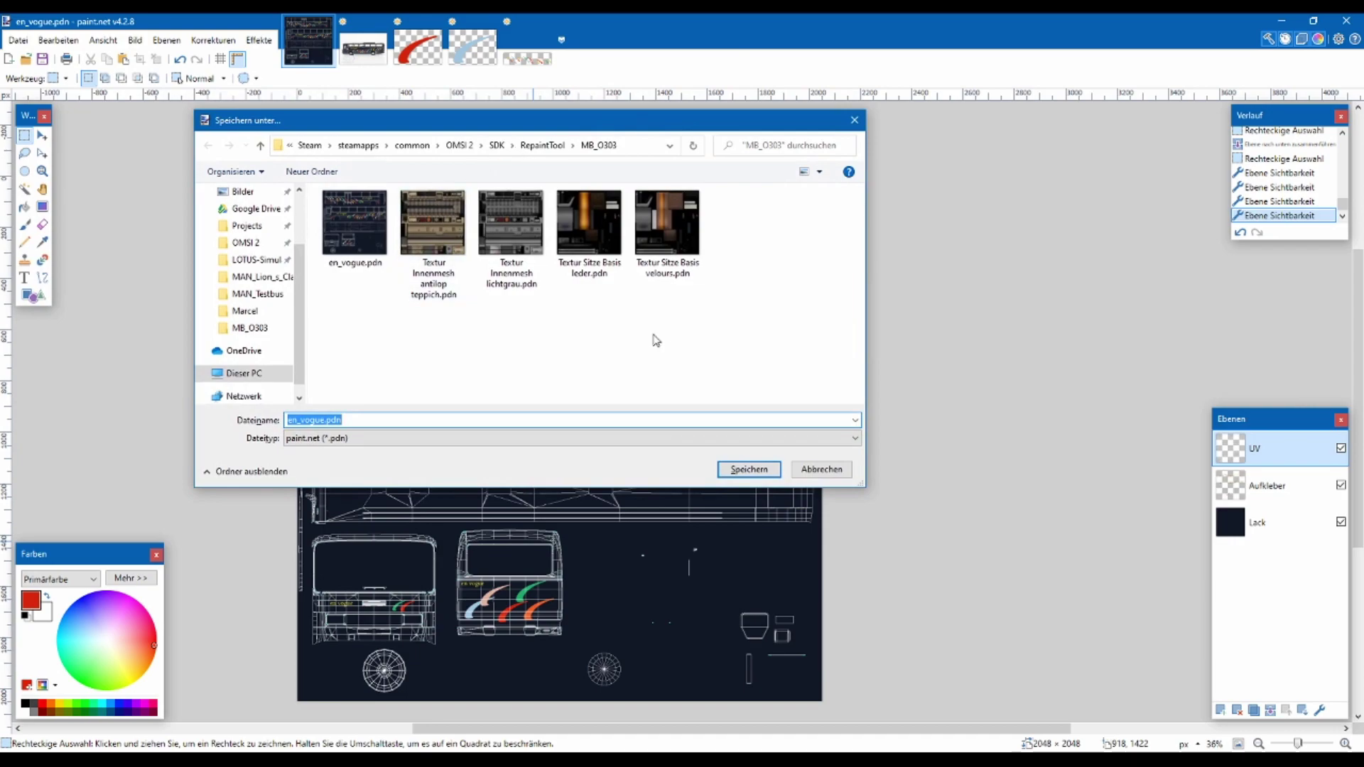
click(333, 439)
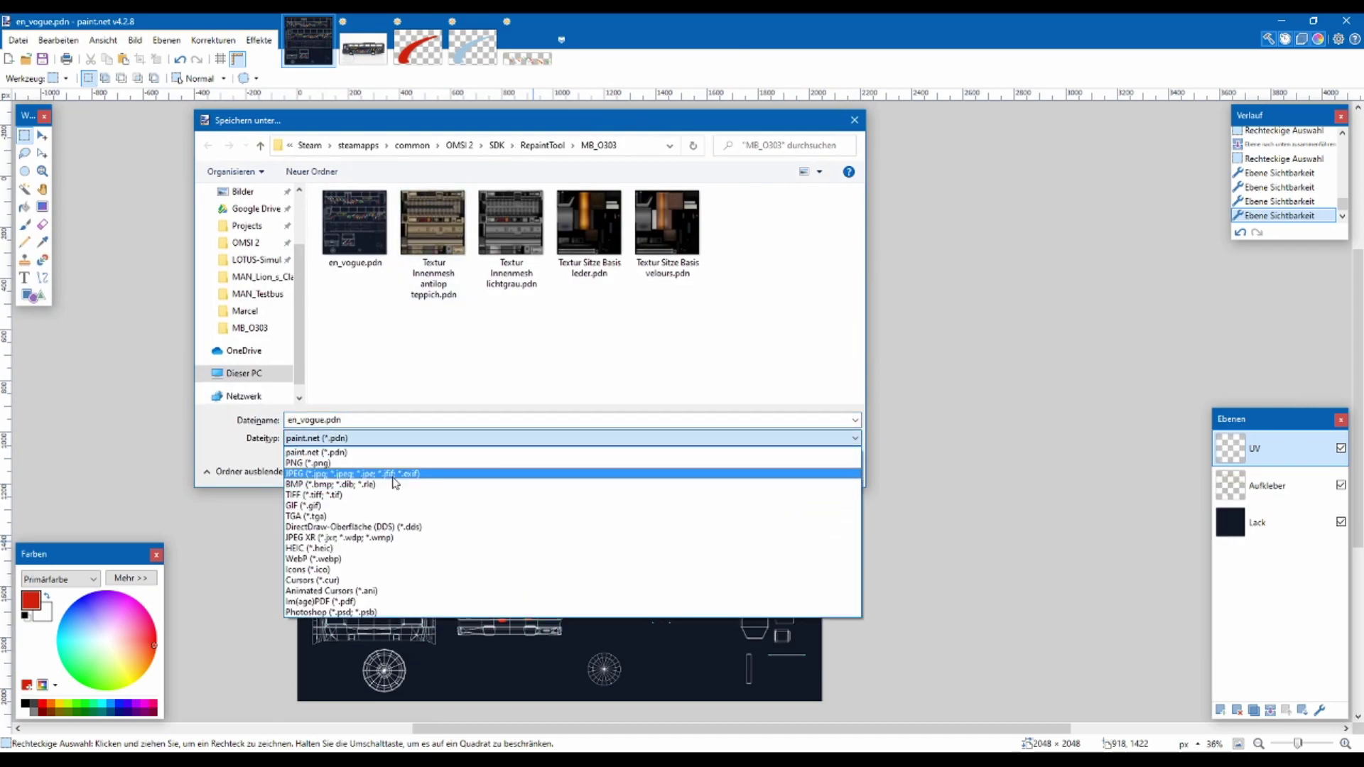
click(396, 485)
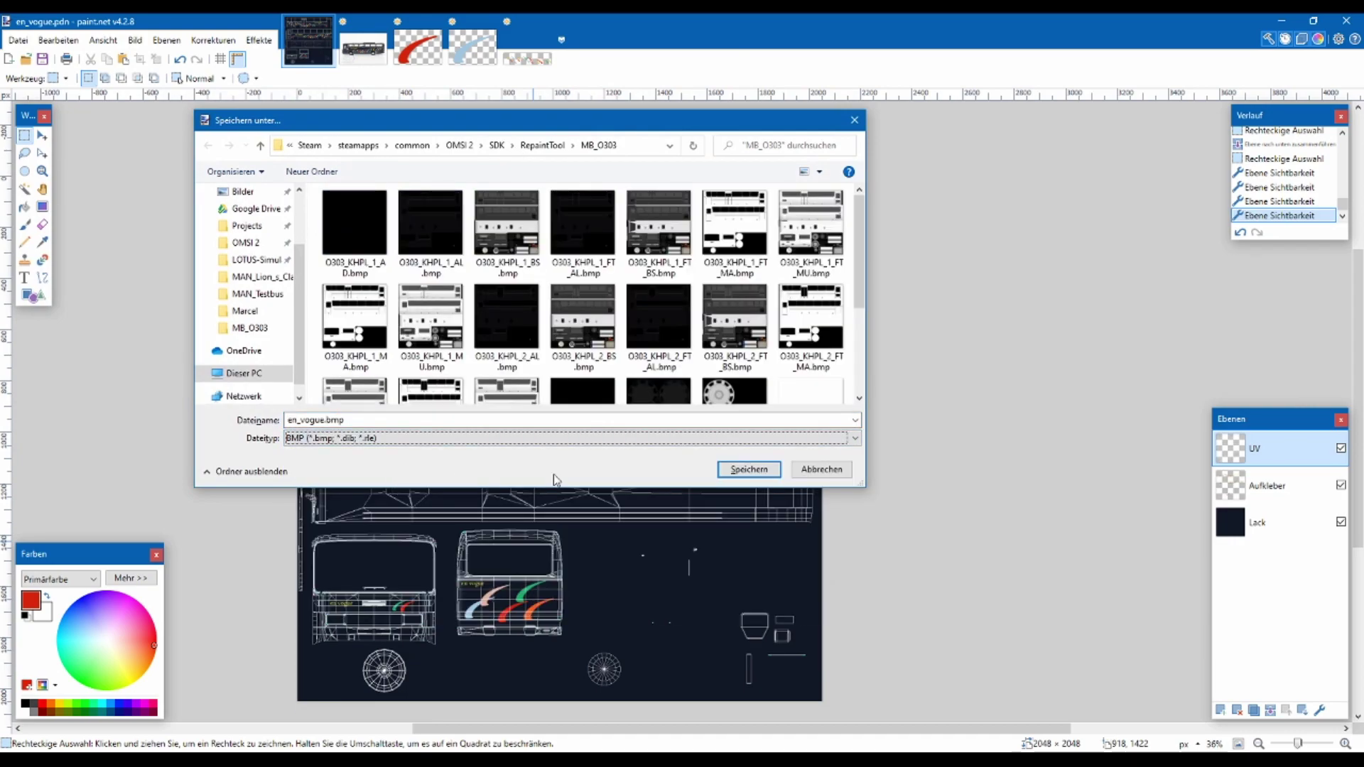
click(750, 469)
click(1023, 664)
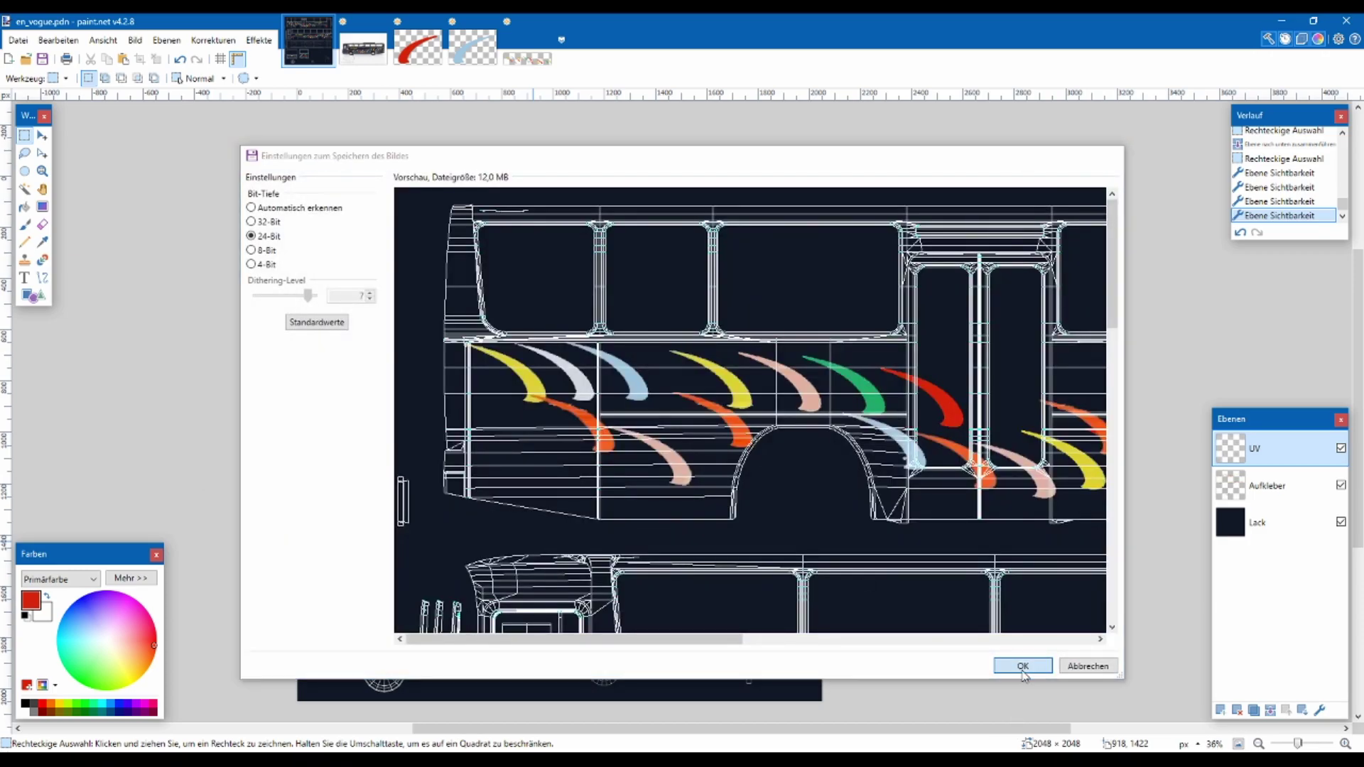
Flatten the image to finish saving en_vogue.bmp, and quit paint.net, discarding the unsaved changes in the other open images
click(720, 434)
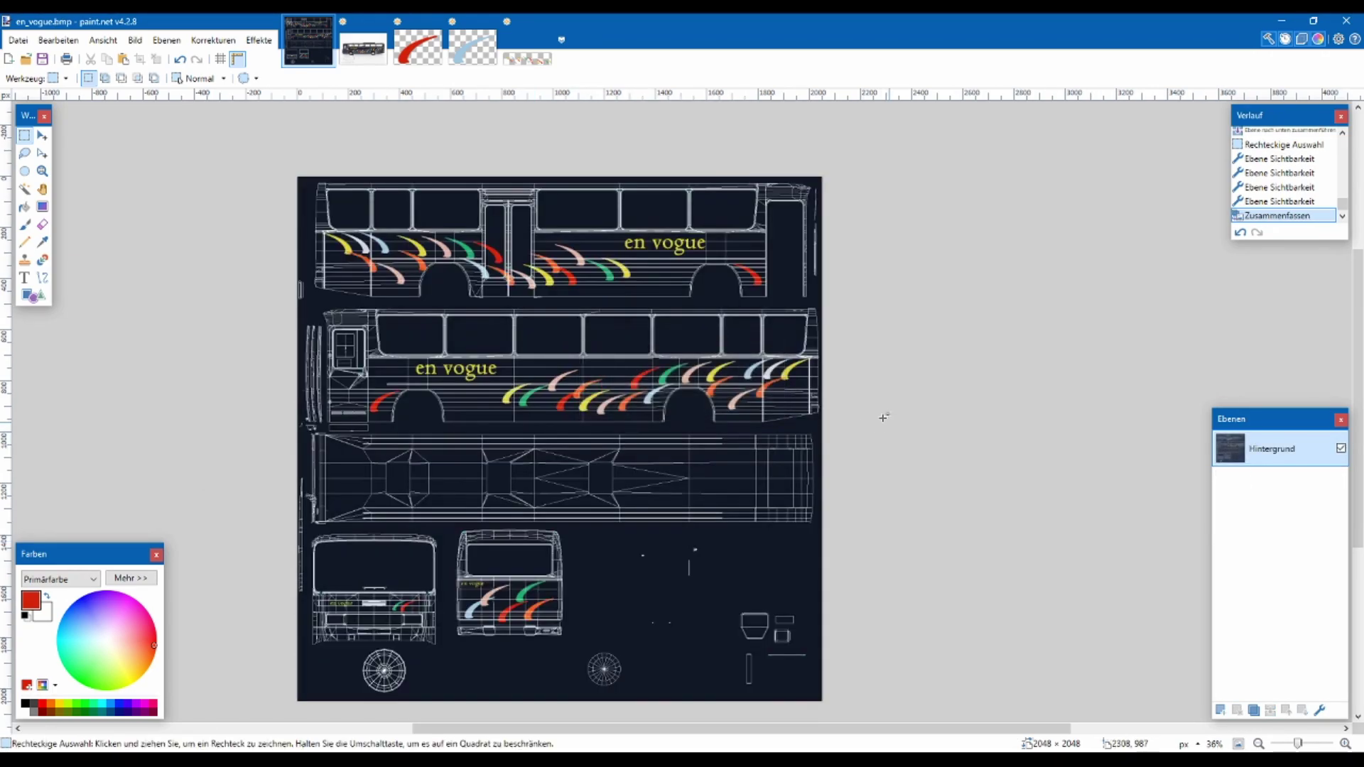
click(1341, 20)
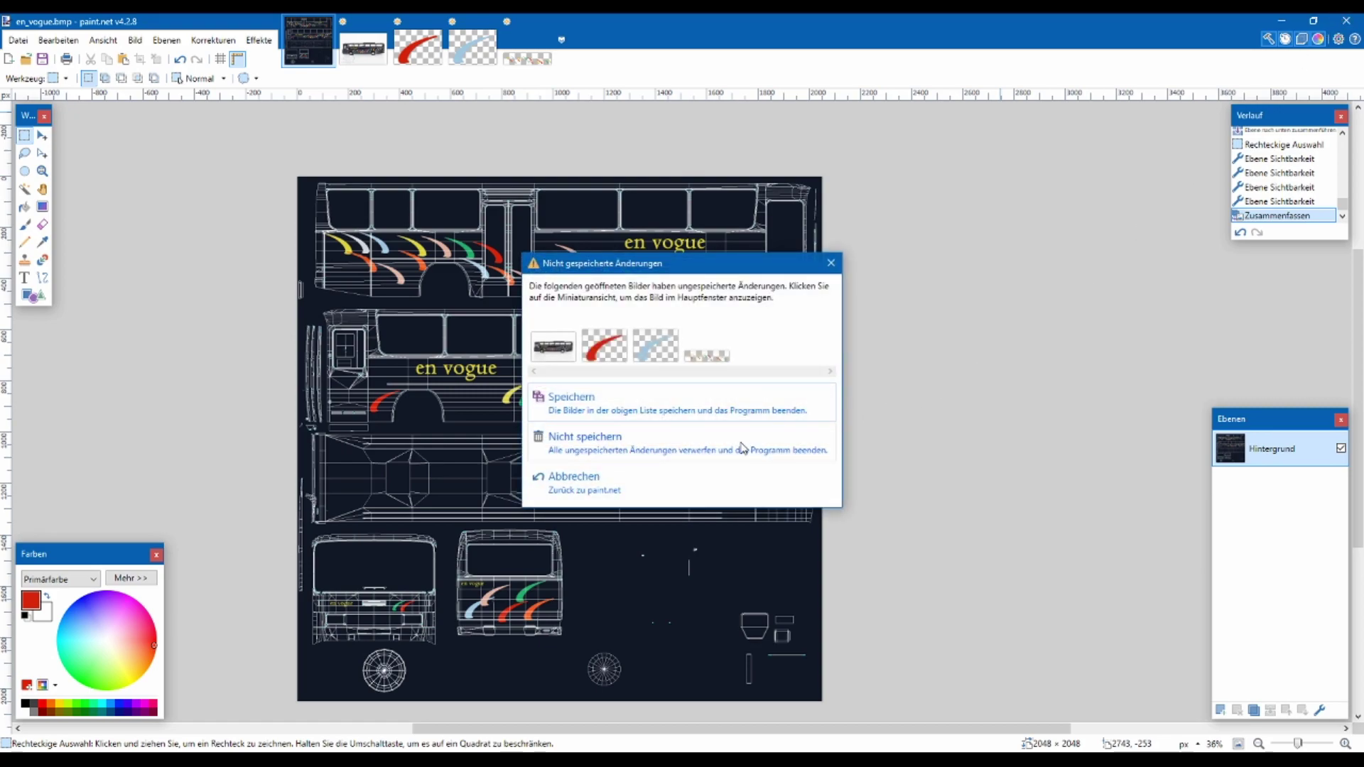
click(741, 447)
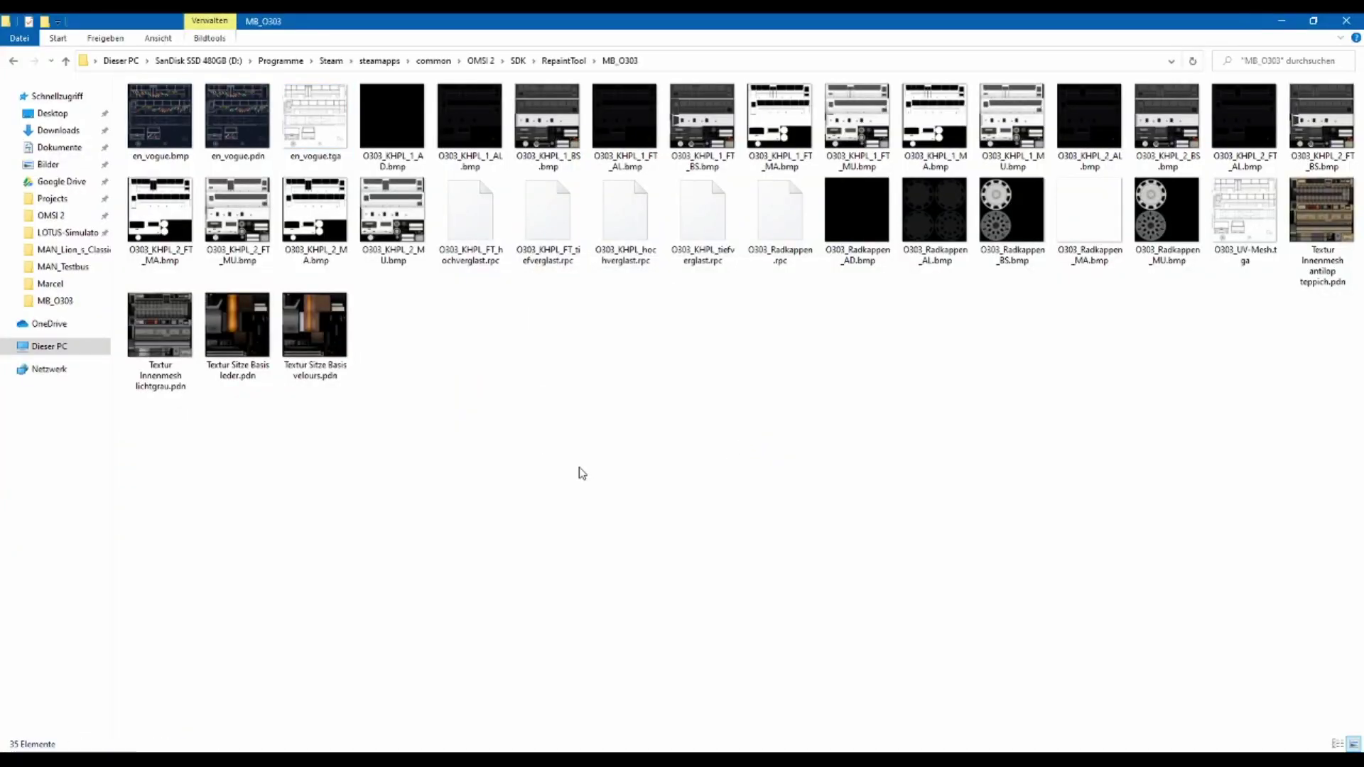
Launch RepaintTool.exe from the RepaintTool folder, start a conversion, and browse to the MB_O303 config files
click(564, 61)
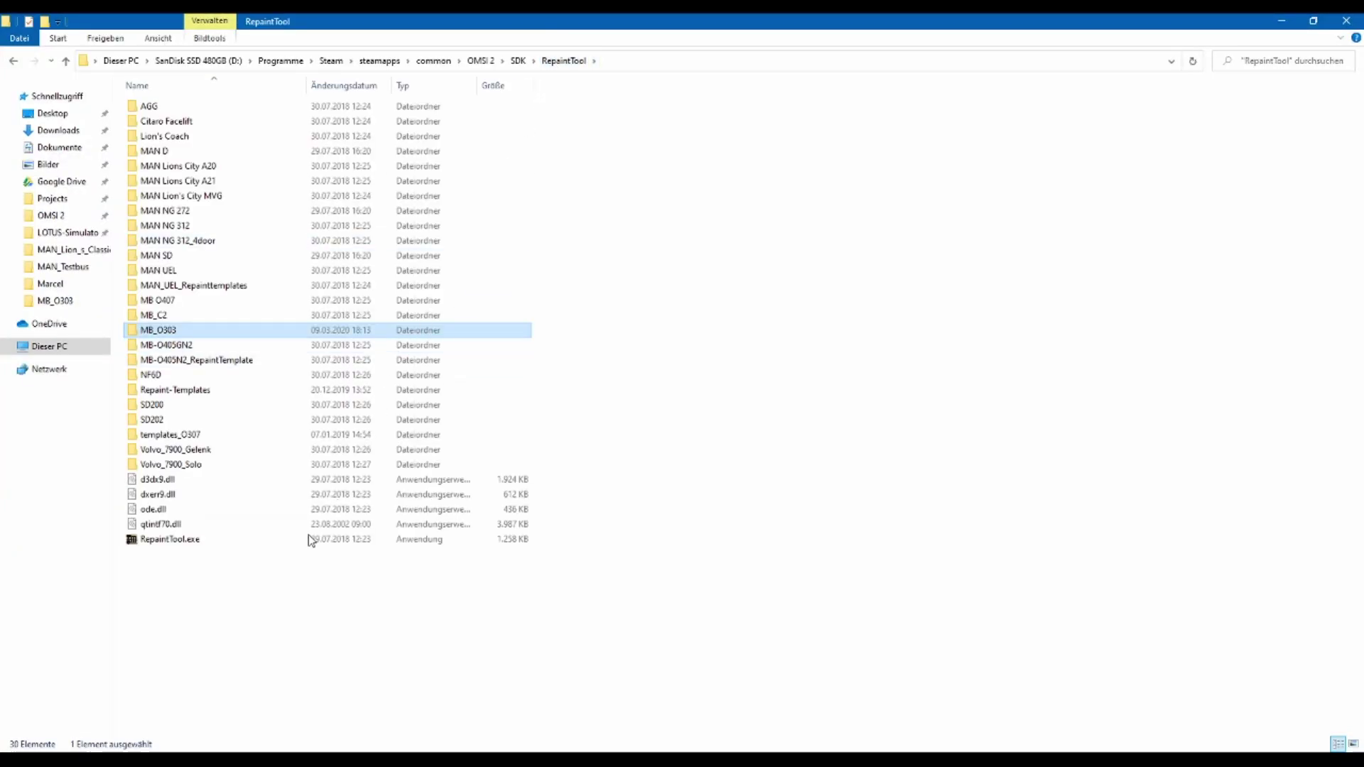
double_click(270, 542)
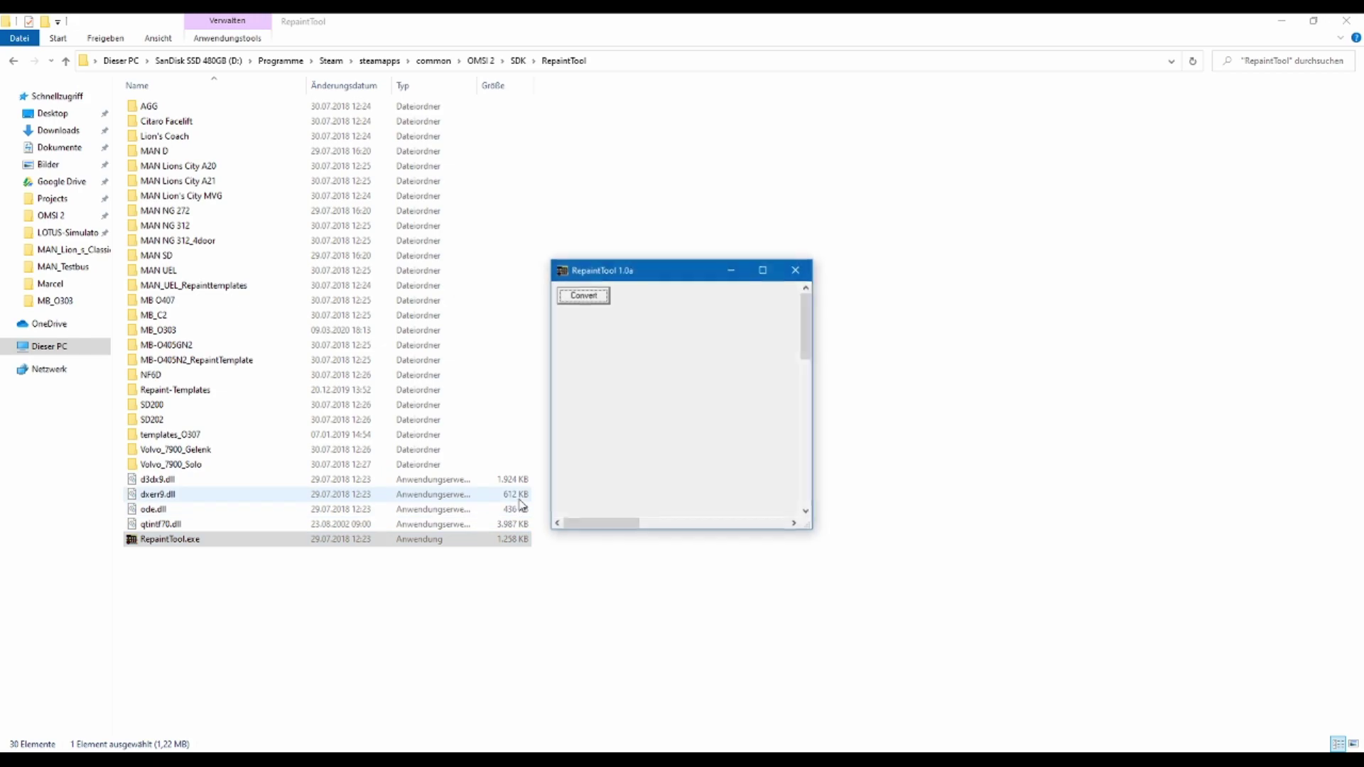
click(584, 296)
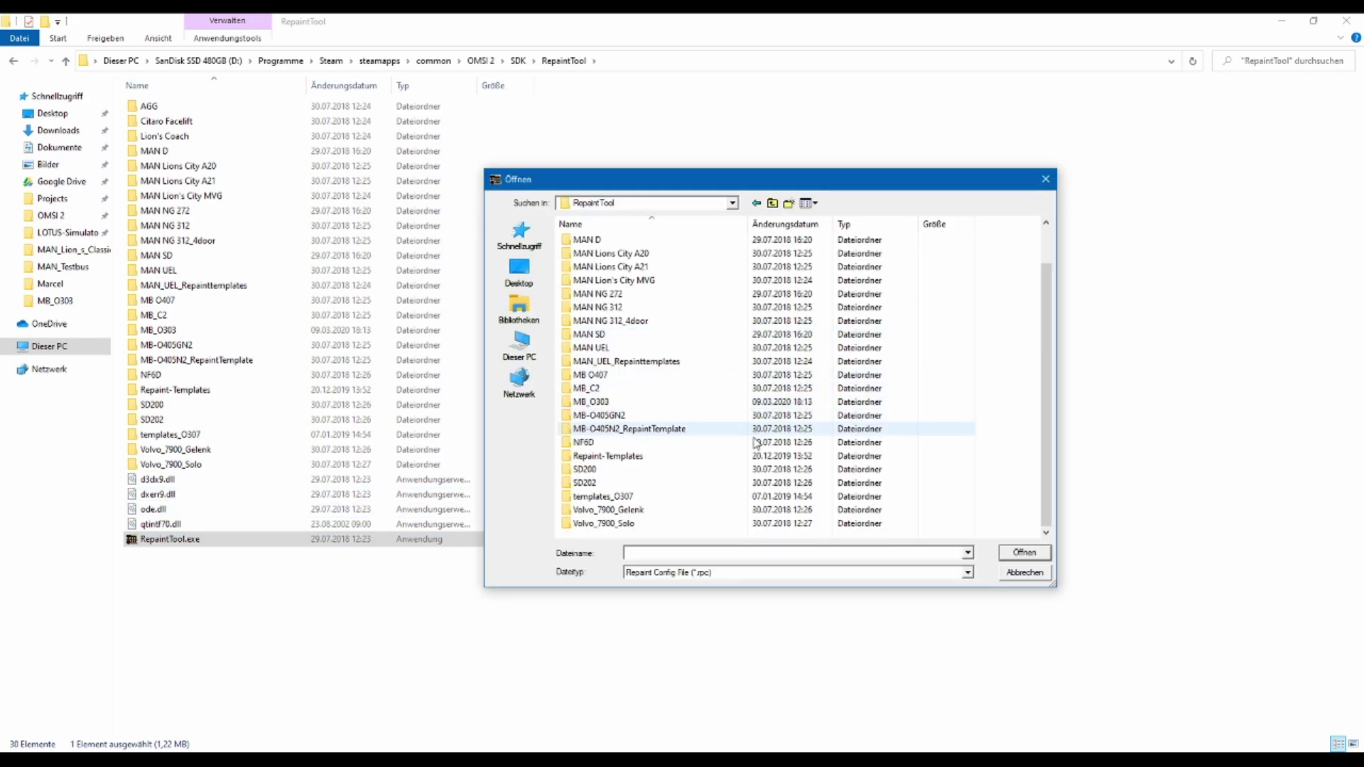
double_click(643, 403)
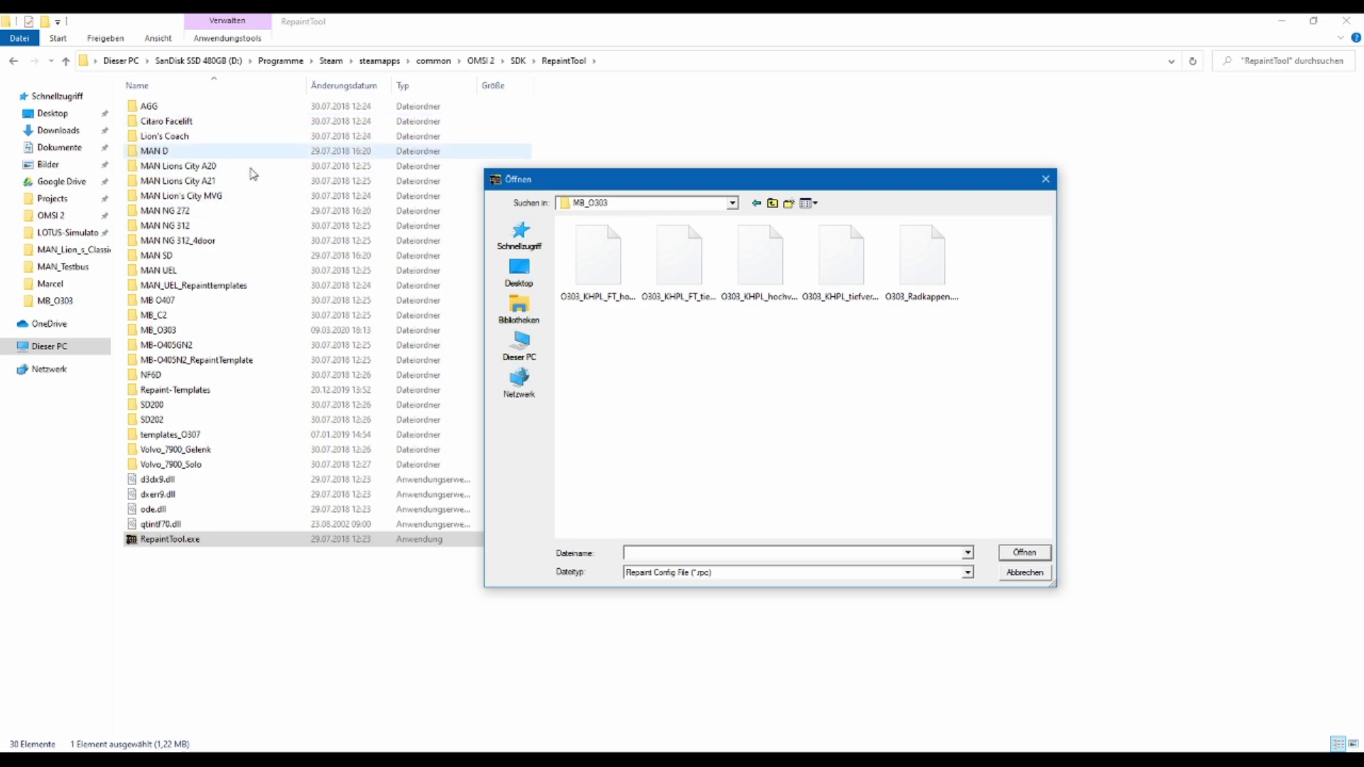
Examine the mask bitmaps O303_KHPL_1_MA.bmp and O303_KHPL_1_FT_MA.bmp from the MB_O303 folder to compare the bus variants
double_click(213, 331)
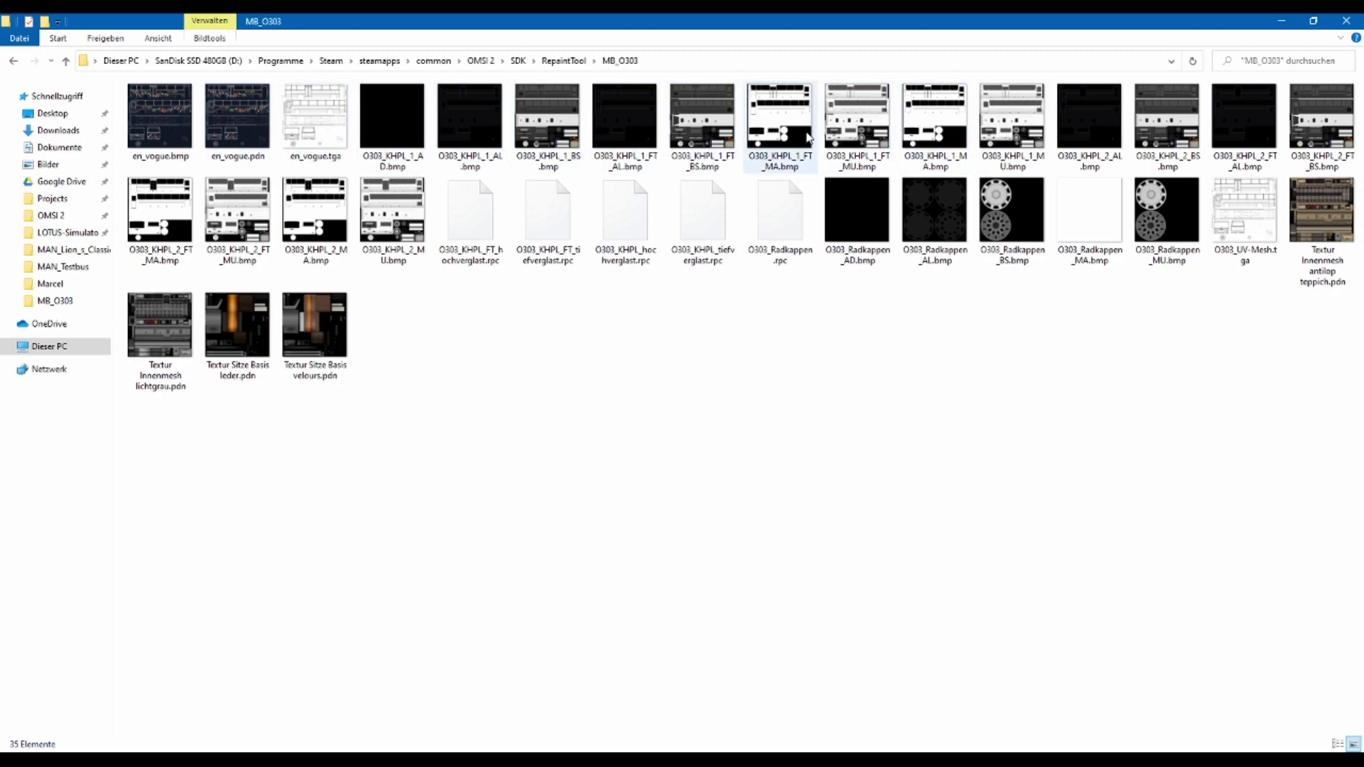
double_click(932, 139)
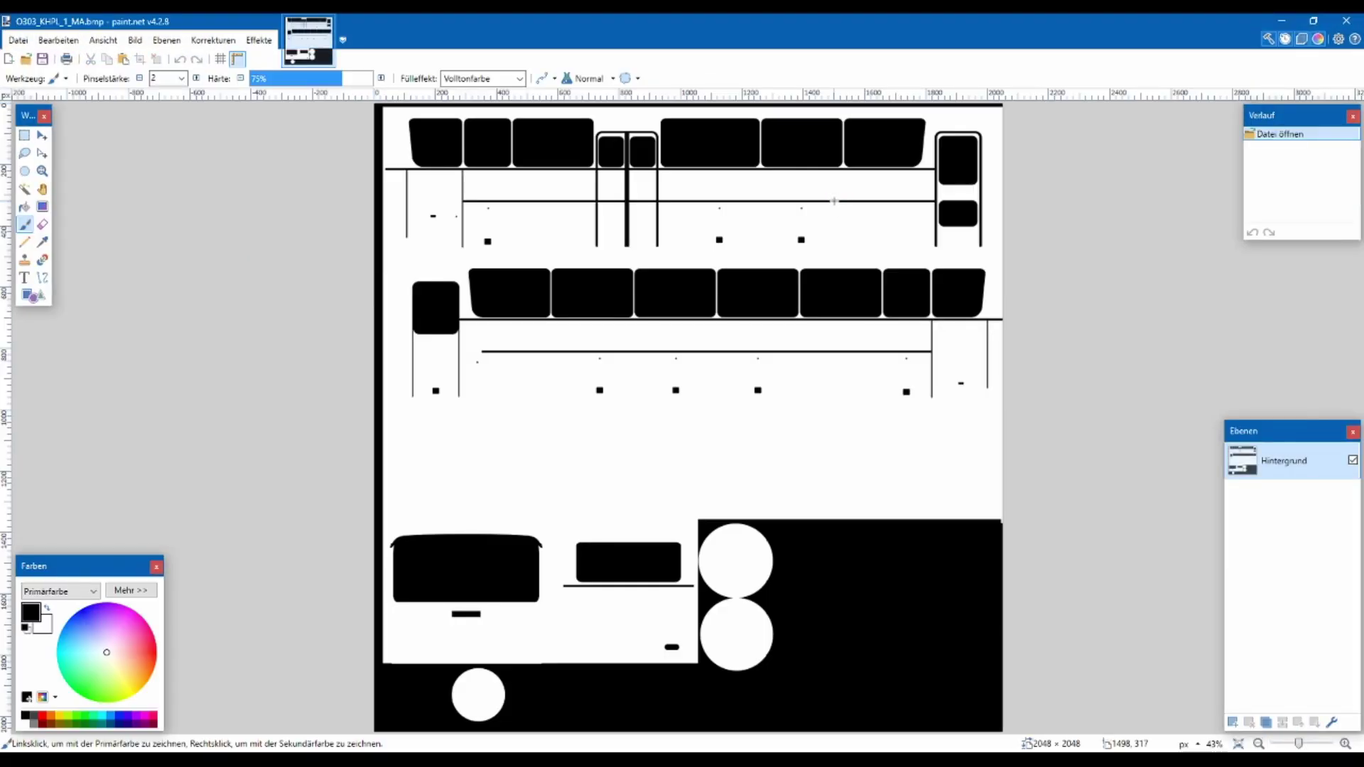
click(1355, 26)
double_click(780, 117)
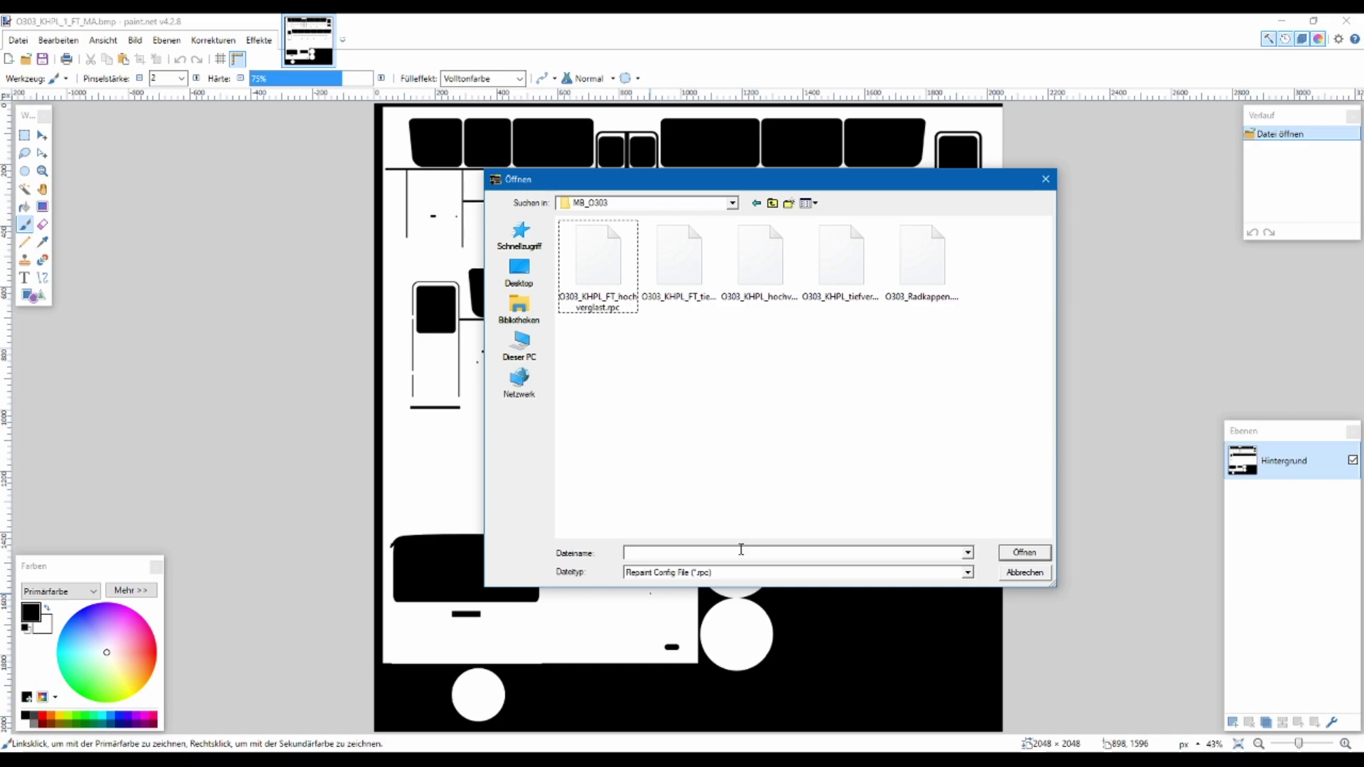
Compare the names of the O303 repaint configs for the KHPL, FT, hochverglast and tiefverglast variants and for Radkappen
click(682, 262)
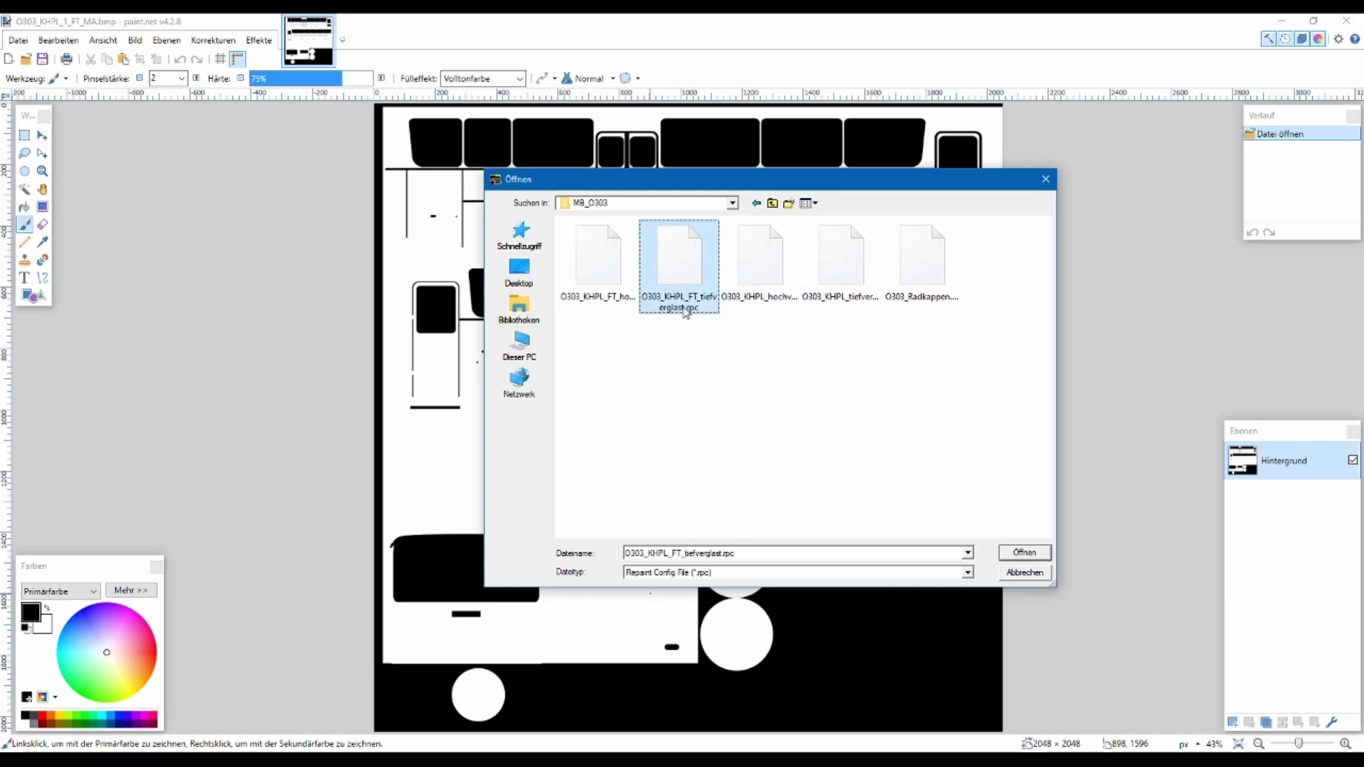
click(629, 304)
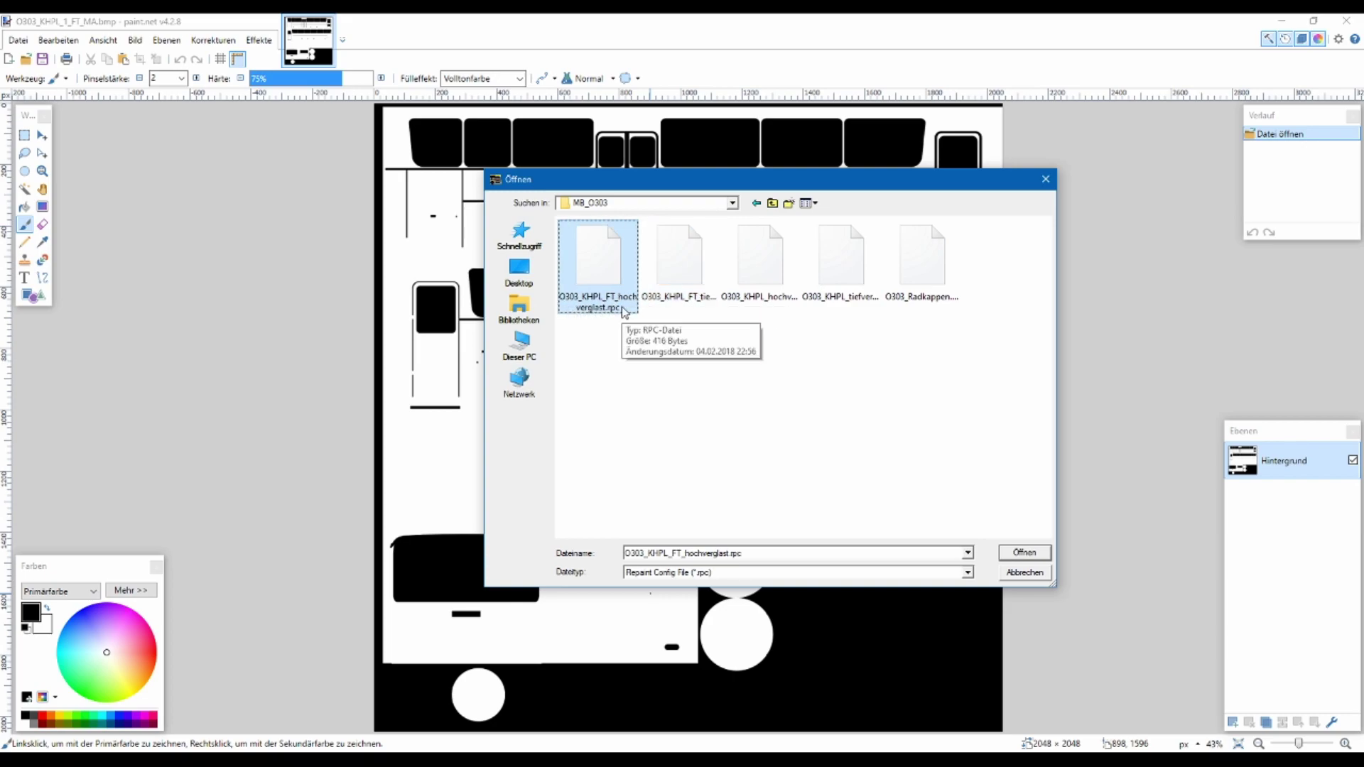
click(773, 307)
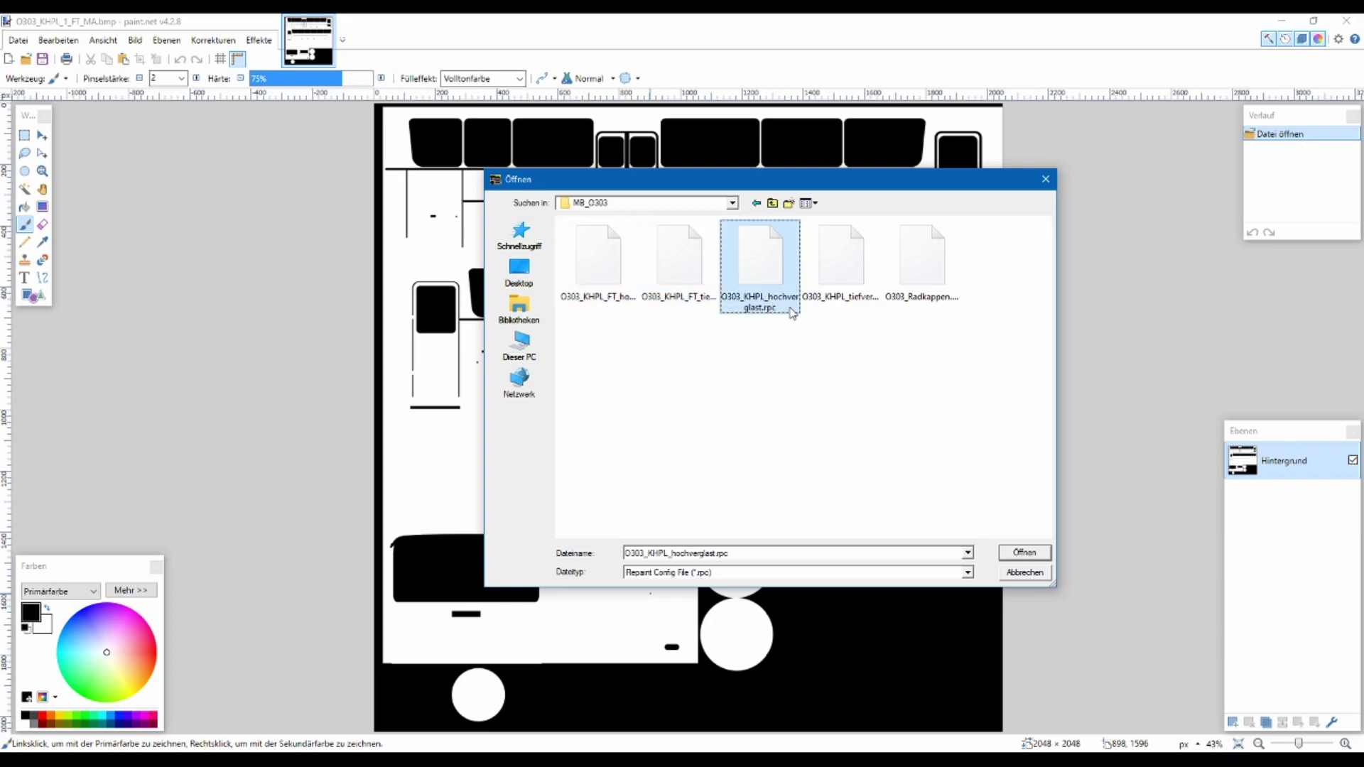
click(840, 308)
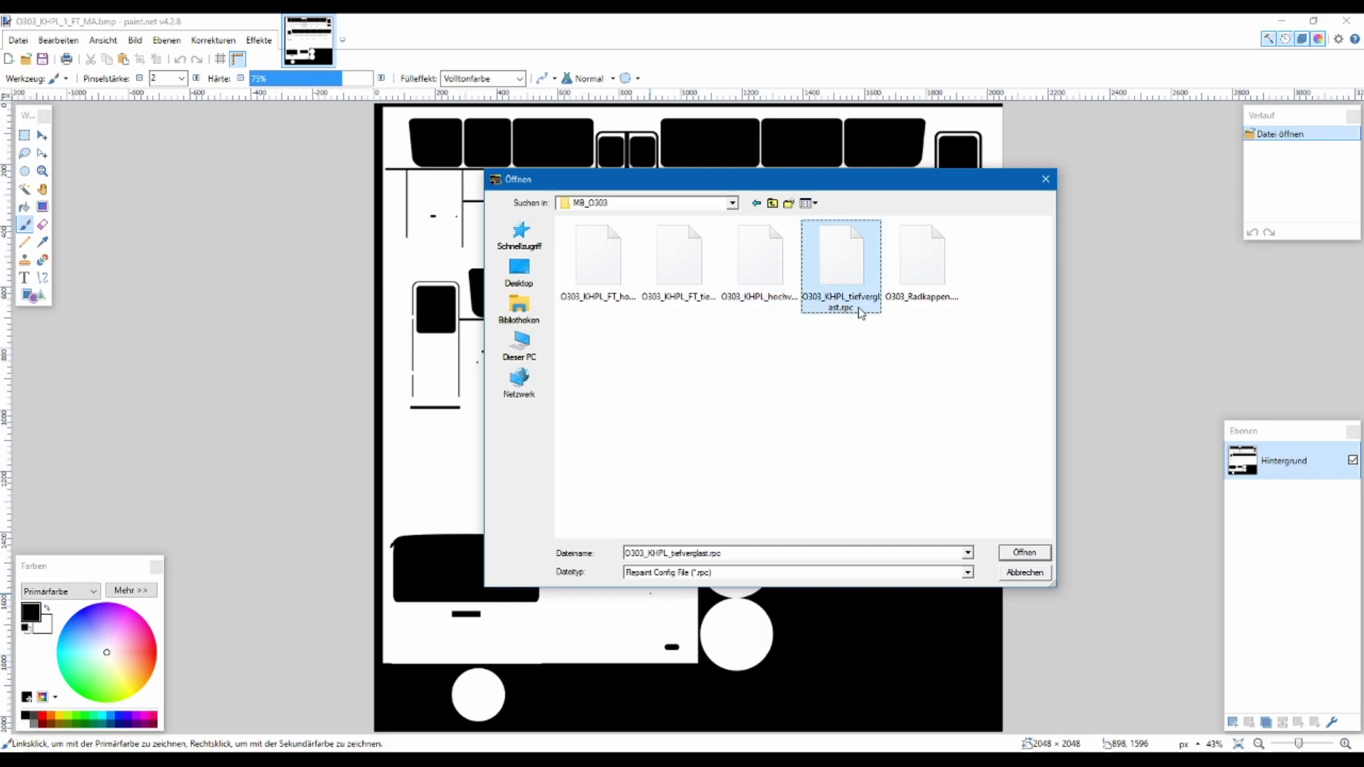
click(927, 300)
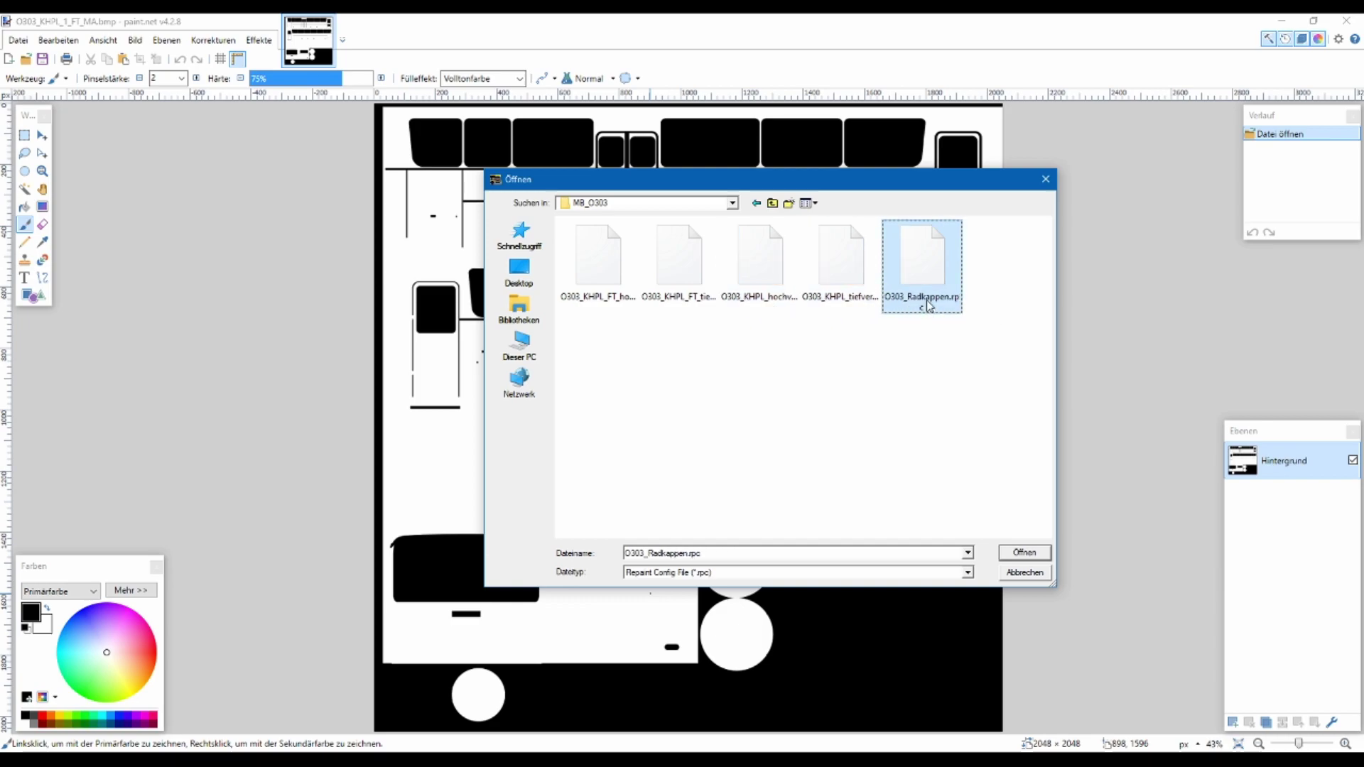
click(629, 298)
drag(666, 185, 748, 164)
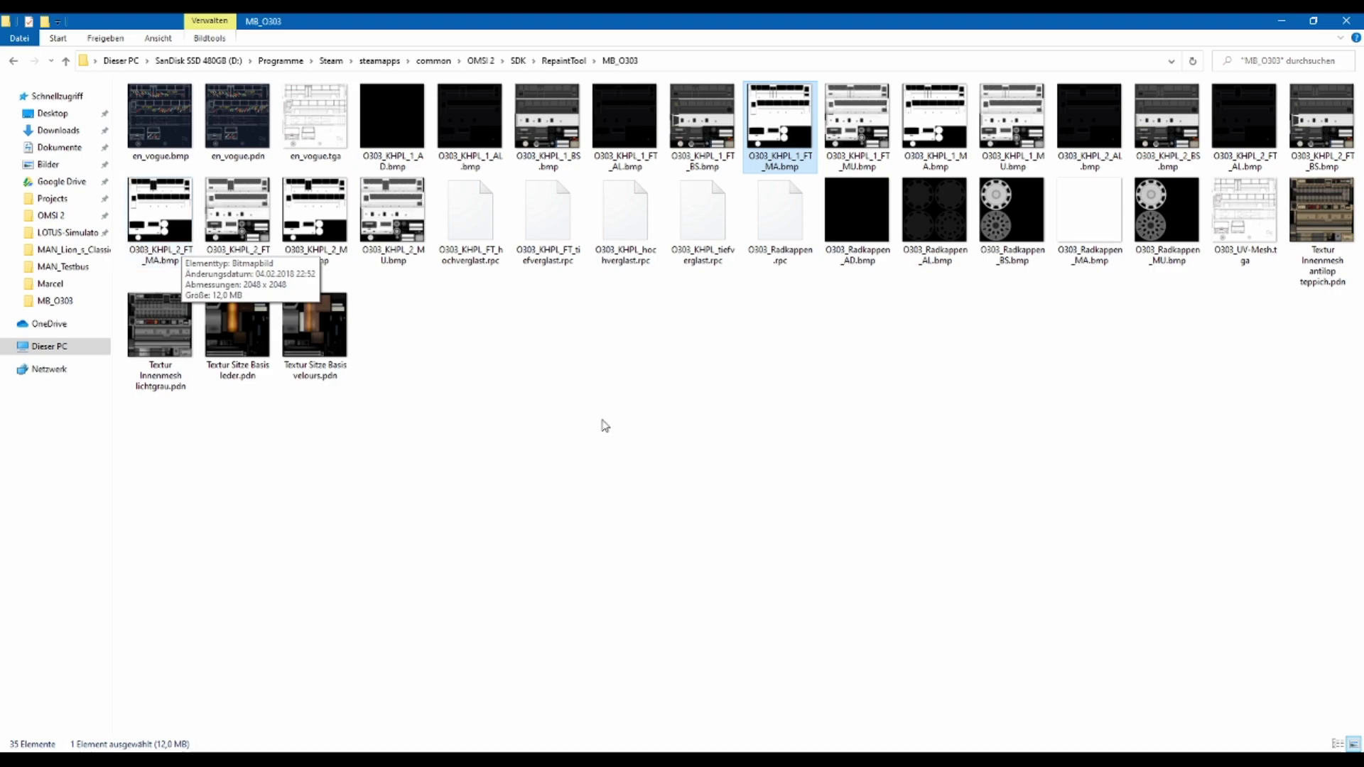
Convert en_vogue.bmp into a repaint using the config O303_KHPL_FT_hochverglast.rpc
key(ctrl+o)
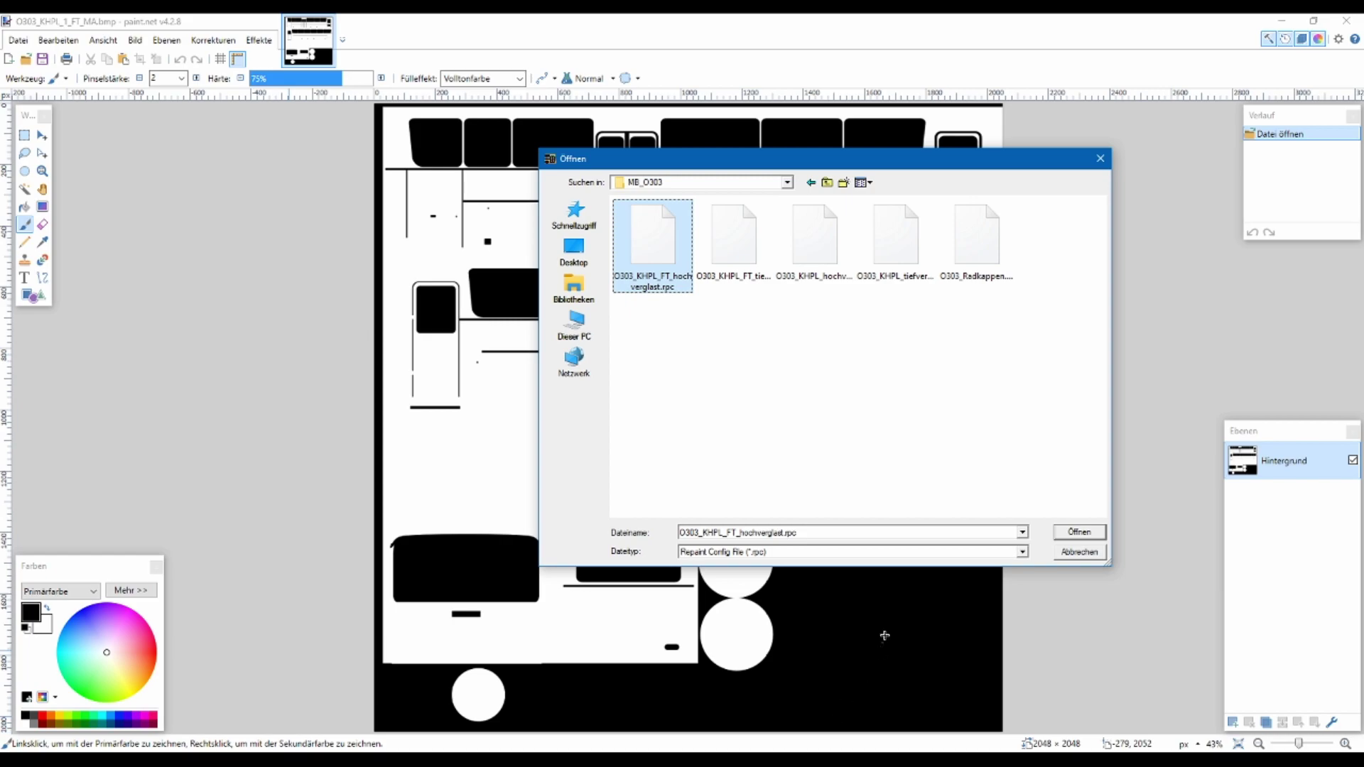
double_click(674, 282)
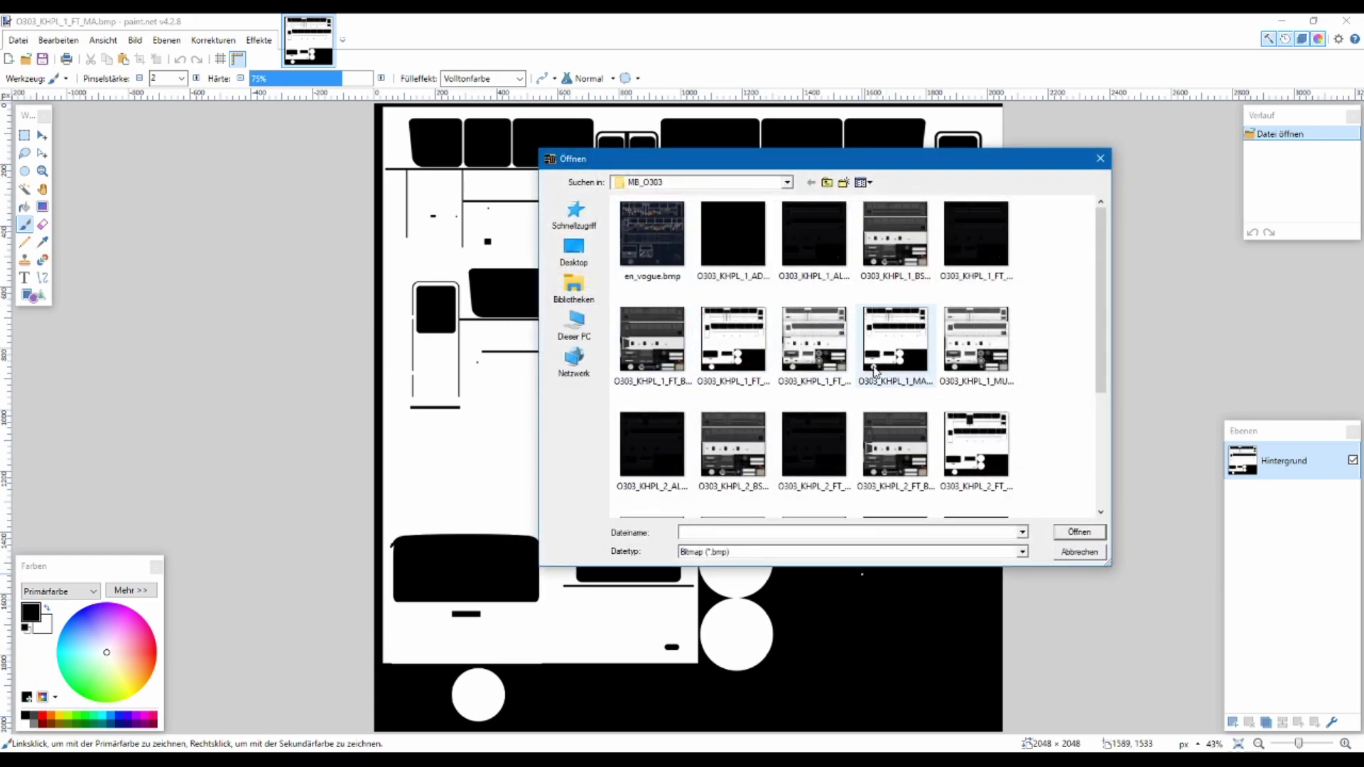
double_click(663, 237)
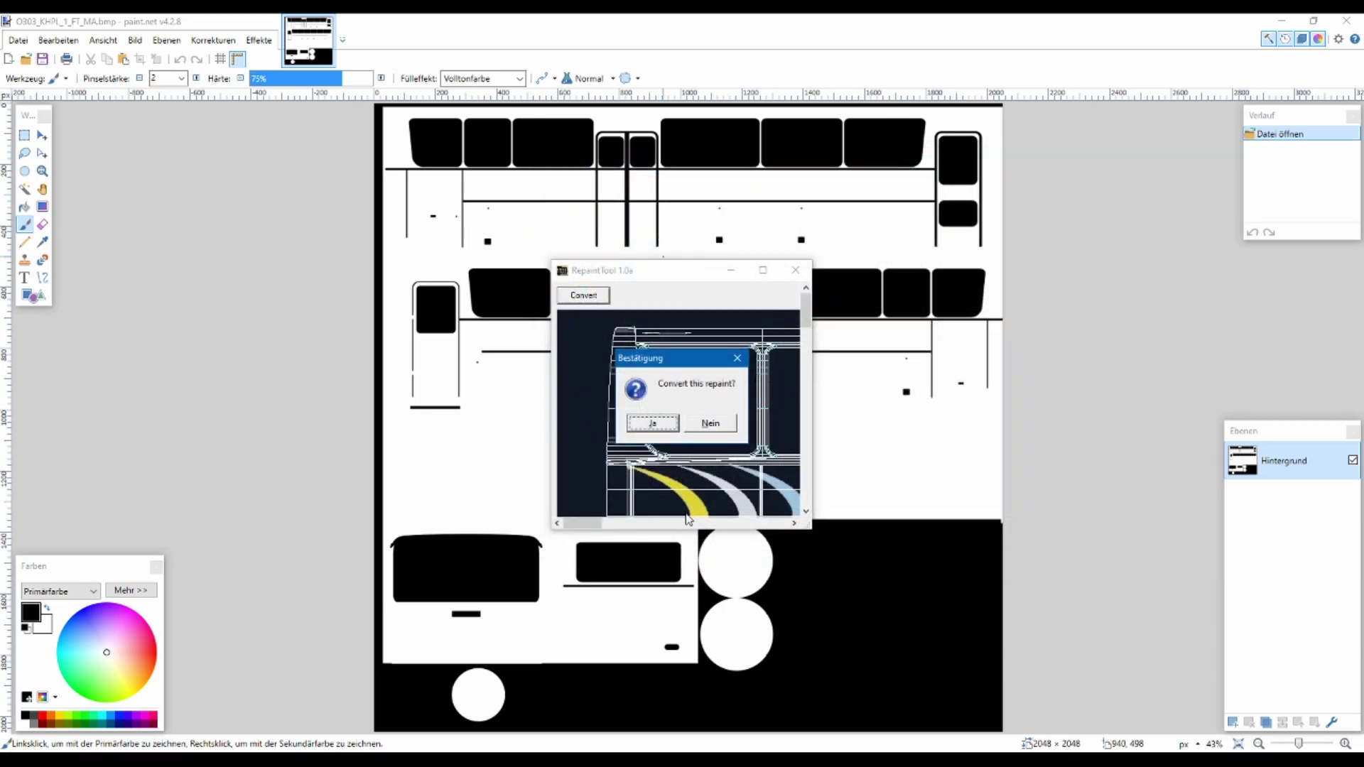
click(653, 423)
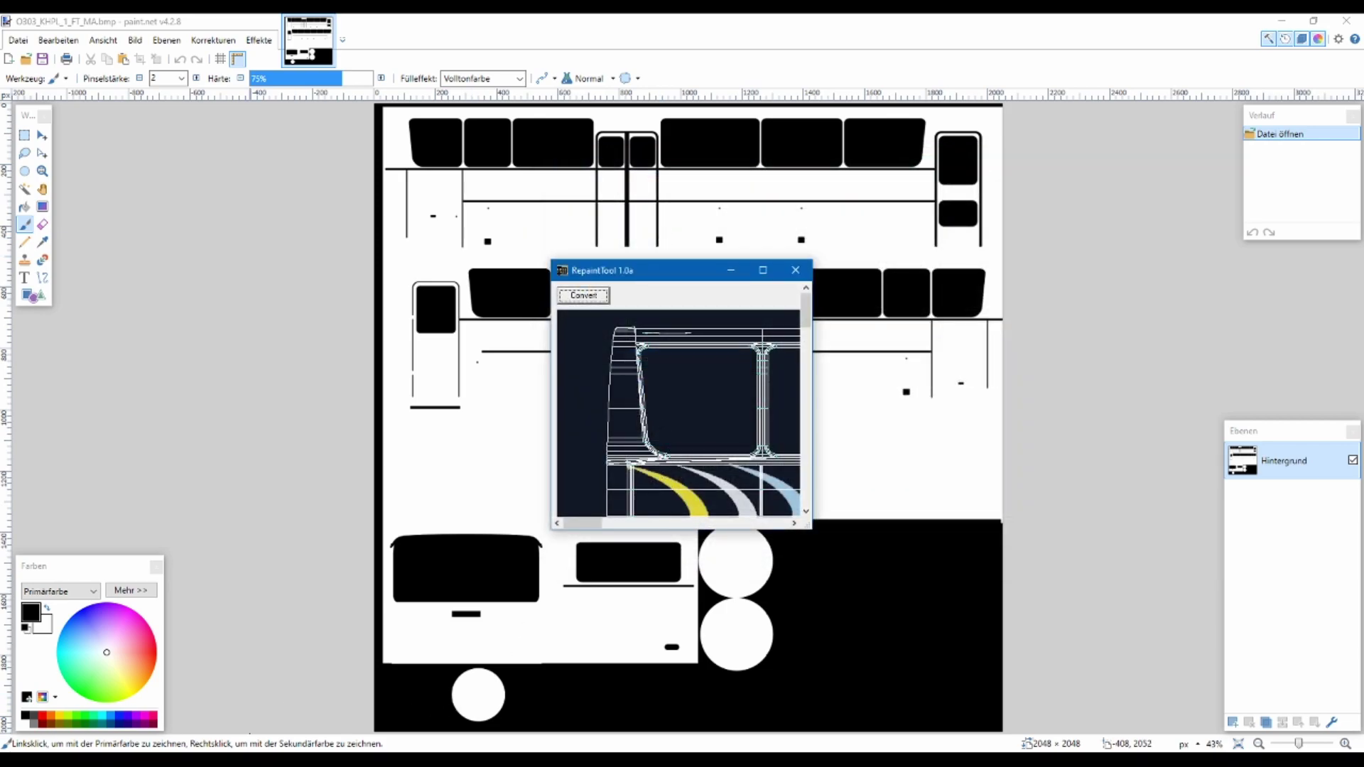
Inspect the converted en_vogue.dds in the RepaintTool's MB_O303 folder using enlarged thumbnails
mouse_move(183, 753)
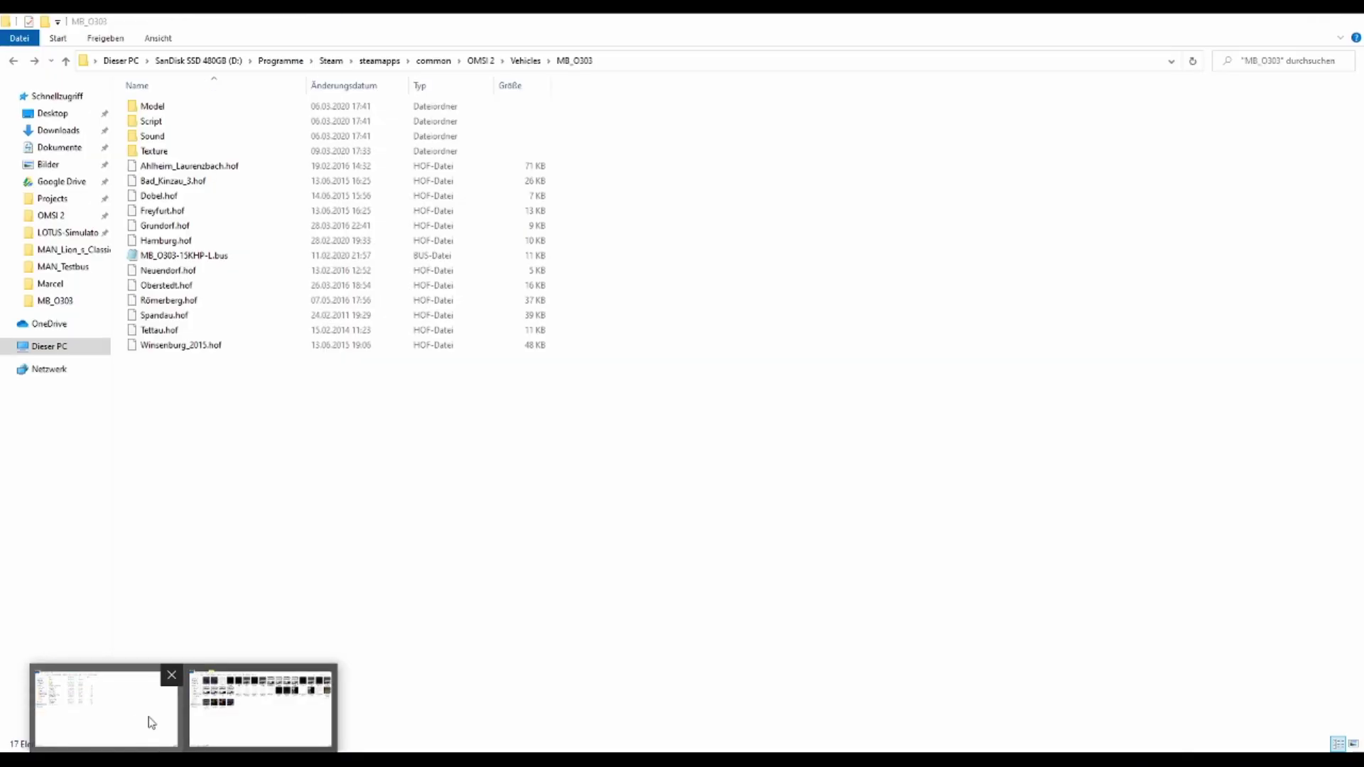
click(240, 721)
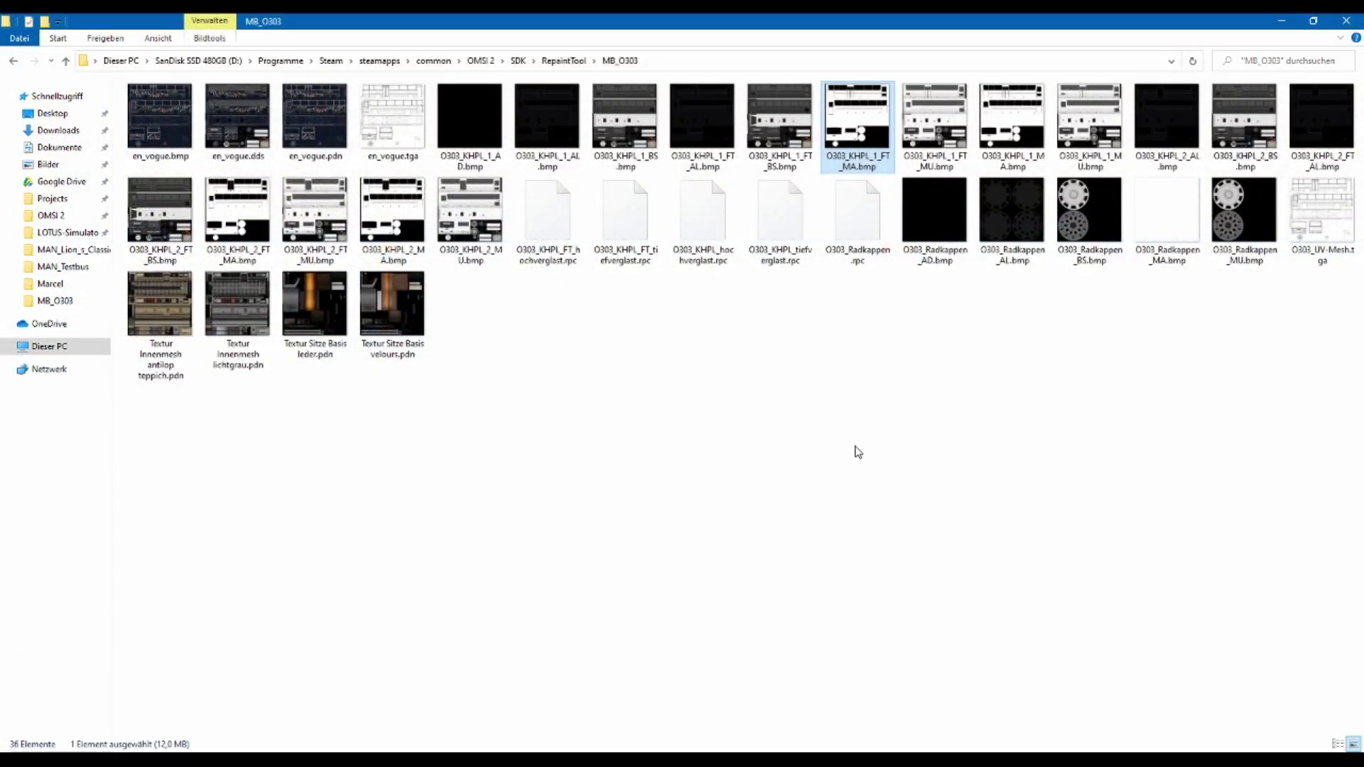
click(782, 418)
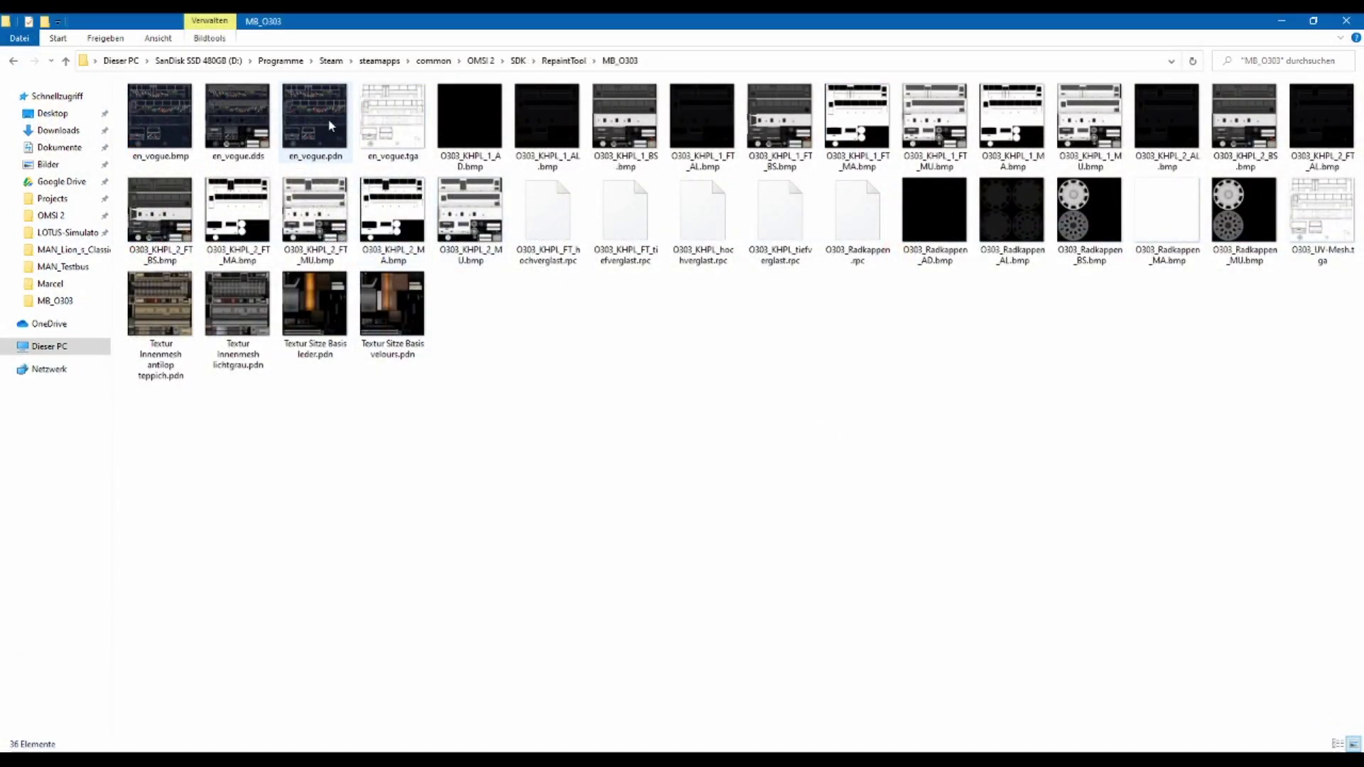
click(242, 124)
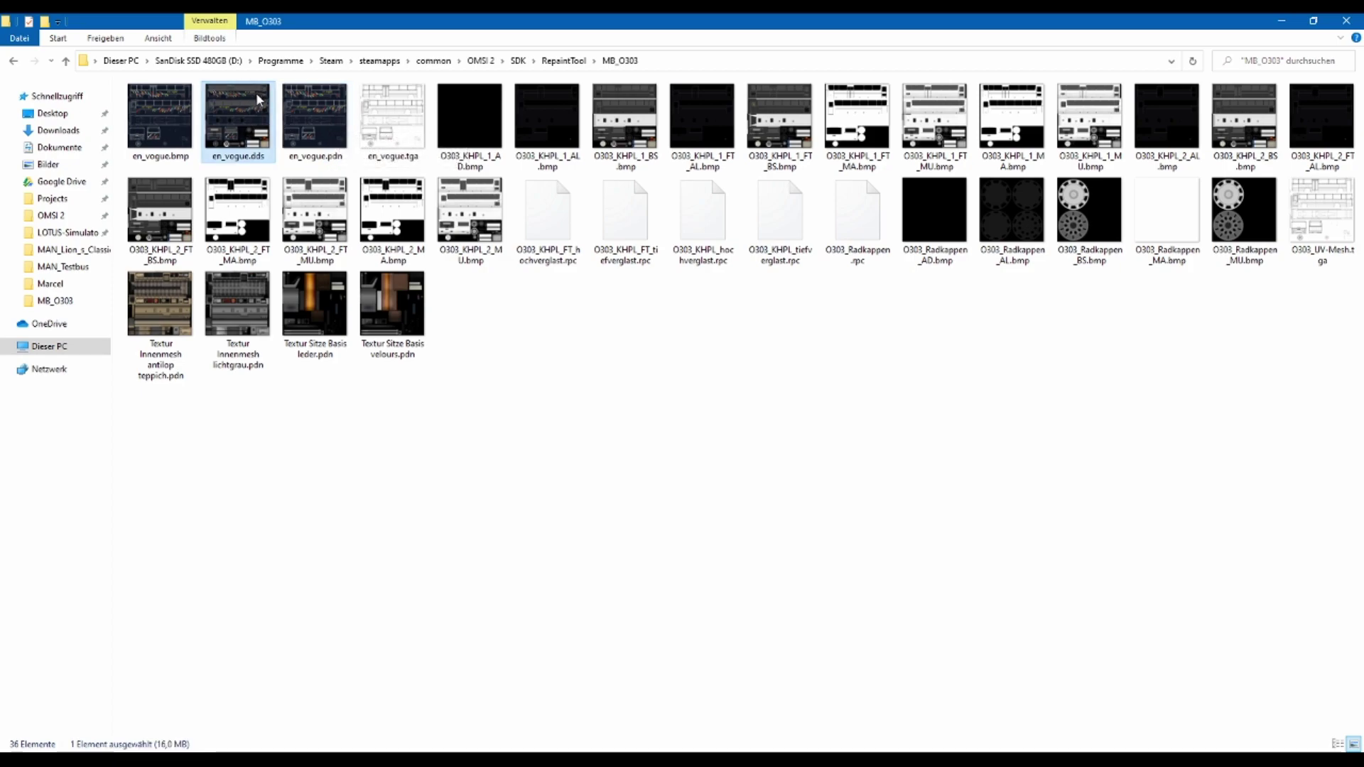
ctrl+scroll(234, 122, up, 3)
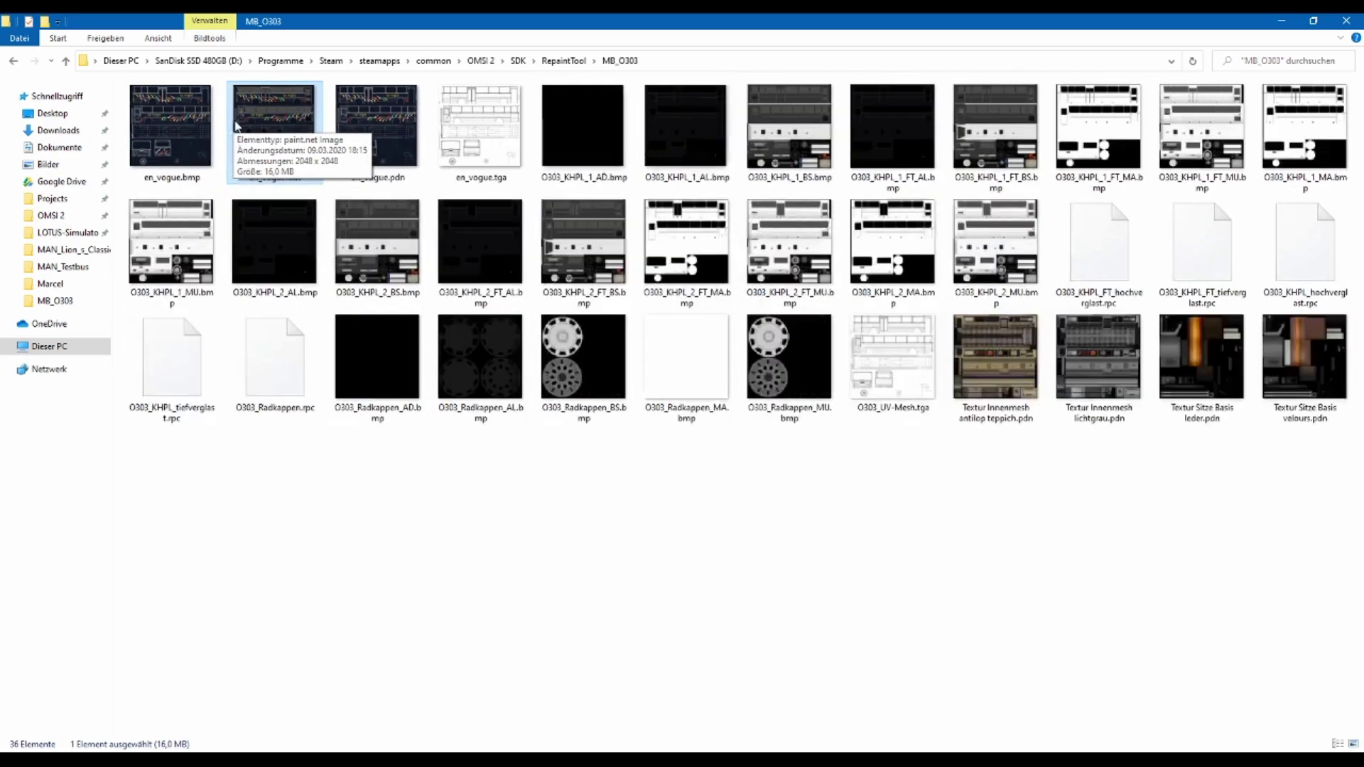
ctrl+scroll(282, 131, up, 2)
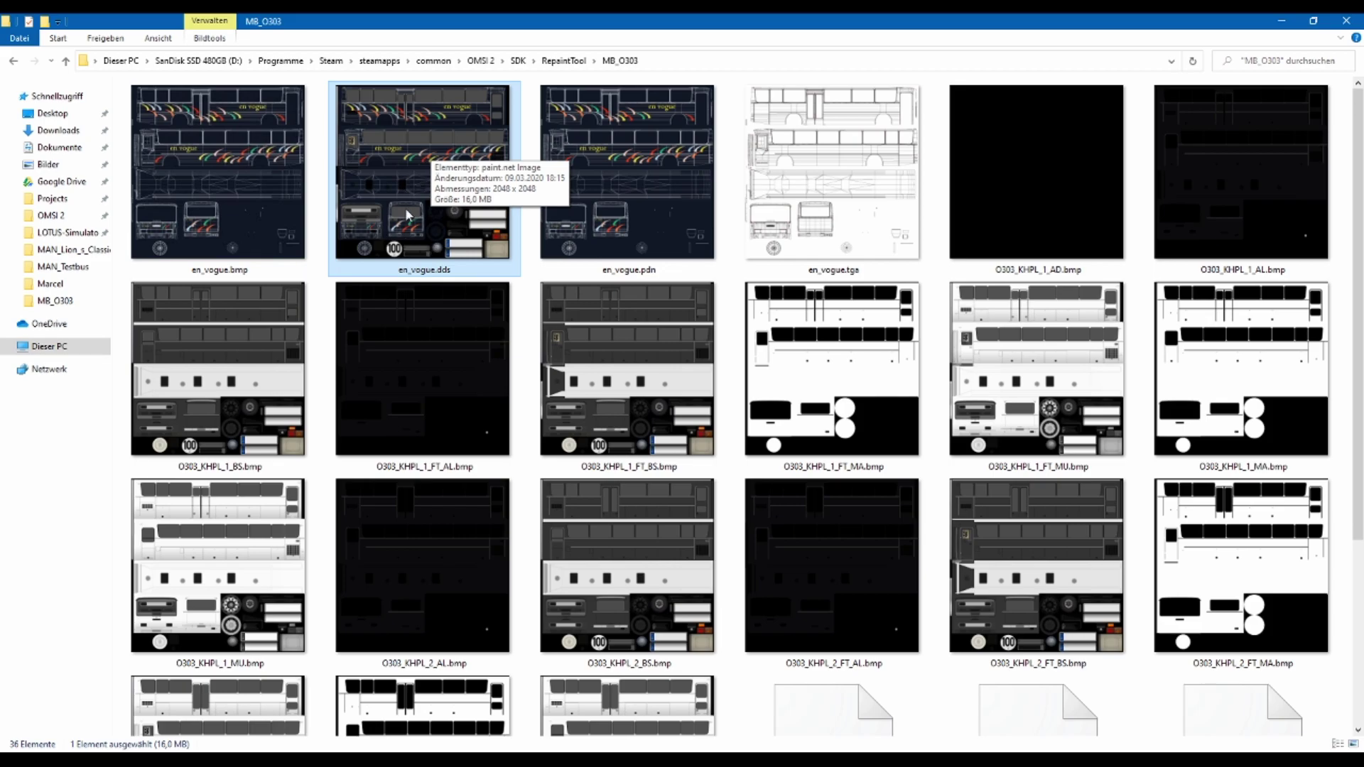
scroll(430, 227, down, 3)
scroll(433, 229, down, 2)
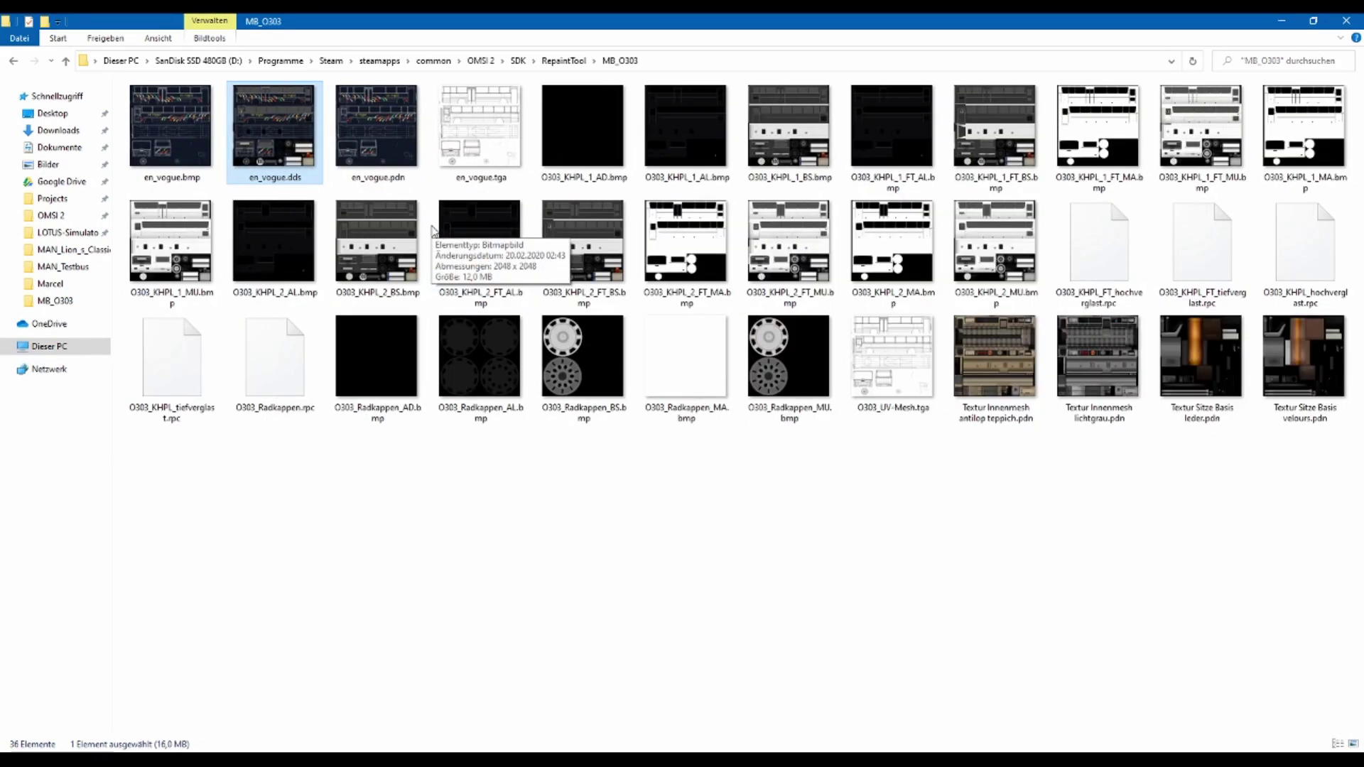
scroll(377, 170, down, 1)
Export en_vogue.pdn with its UV layer hidden as a flattened BMP, replacing the existing en_vogue.bmp in MB_O303
double_click(342, 127)
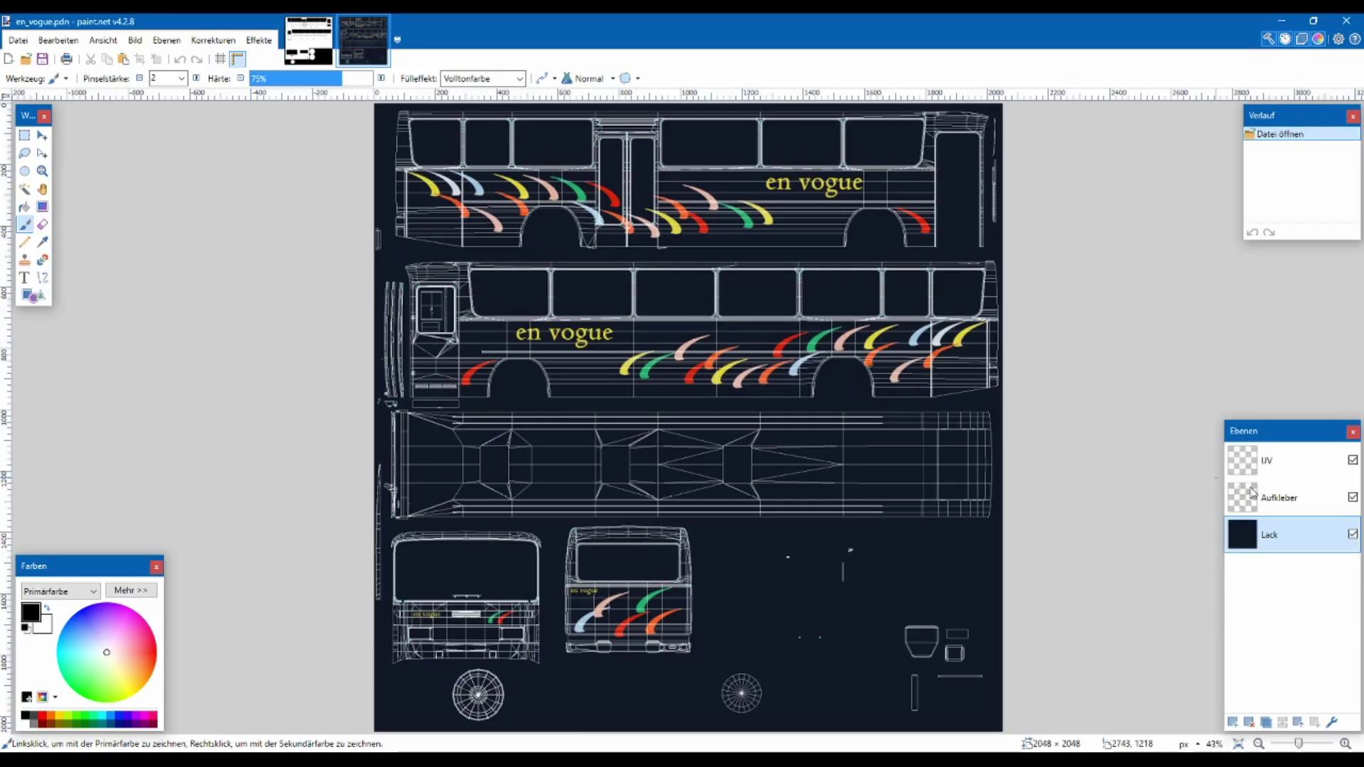
click(1353, 462)
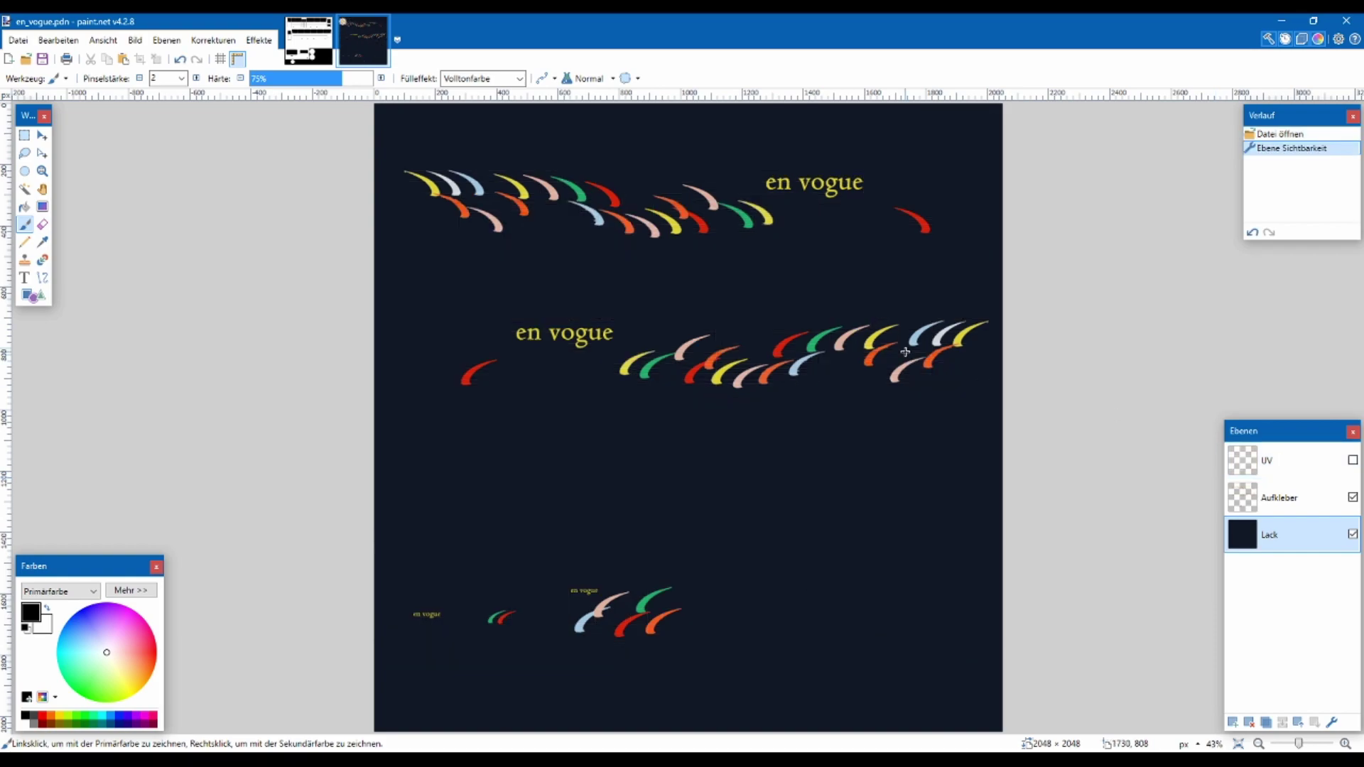
key(ctrl+shift+s)
click(414, 438)
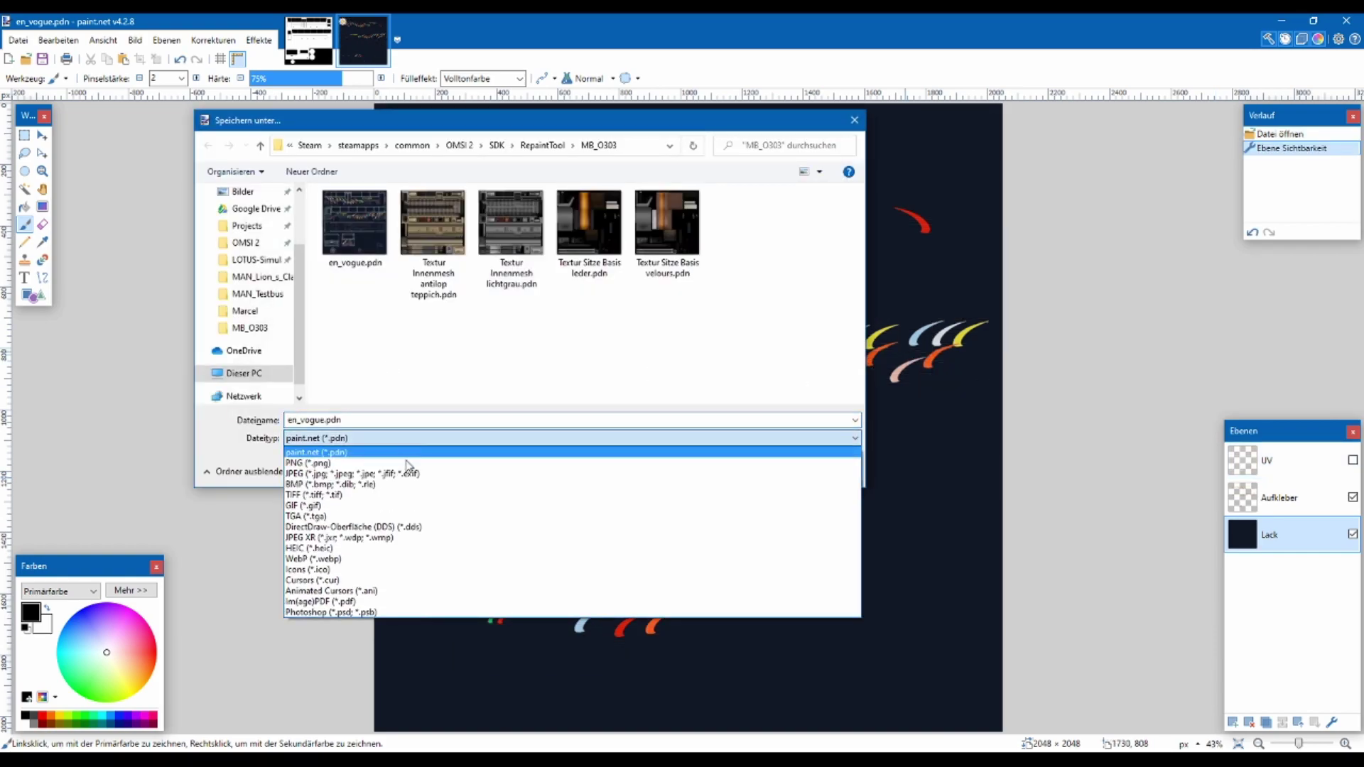
click(393, 486)
click(752, 470)
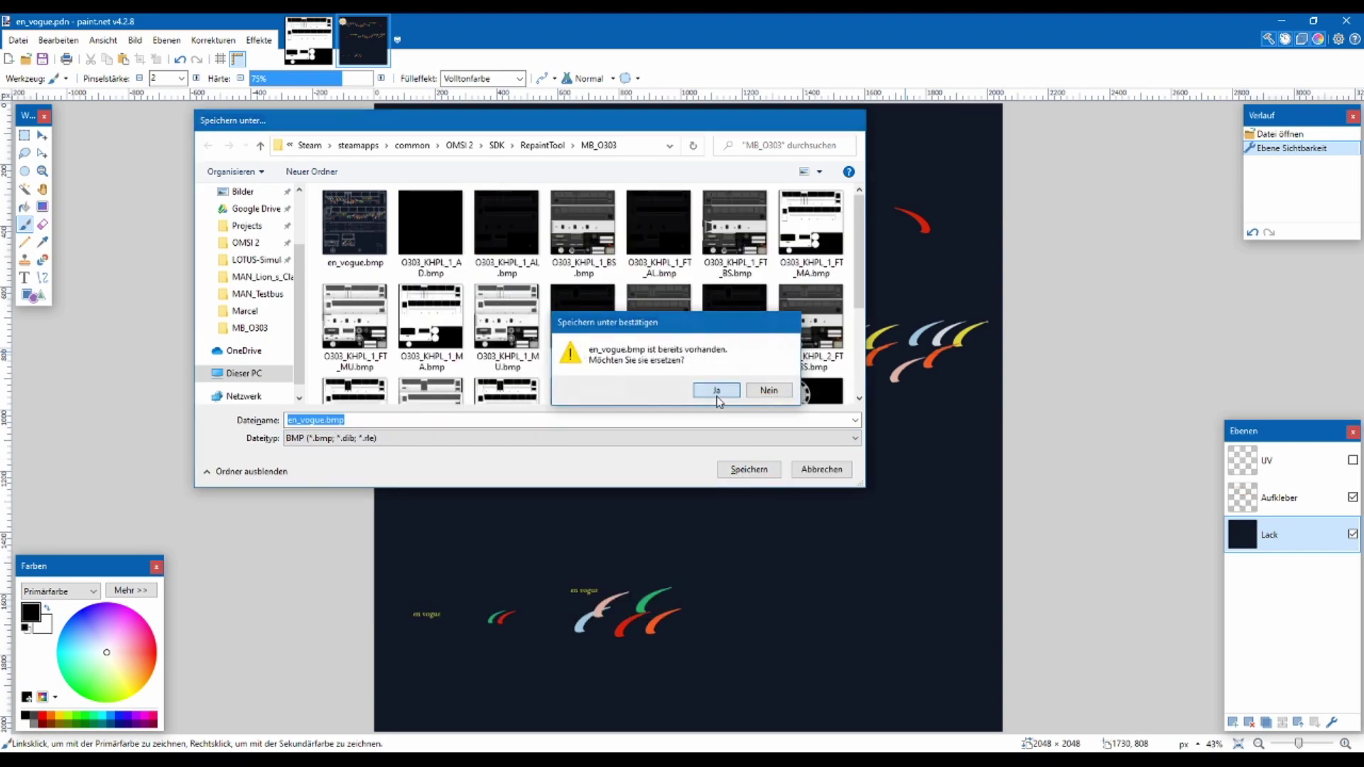
click(713, 388)
click(1023, 666)
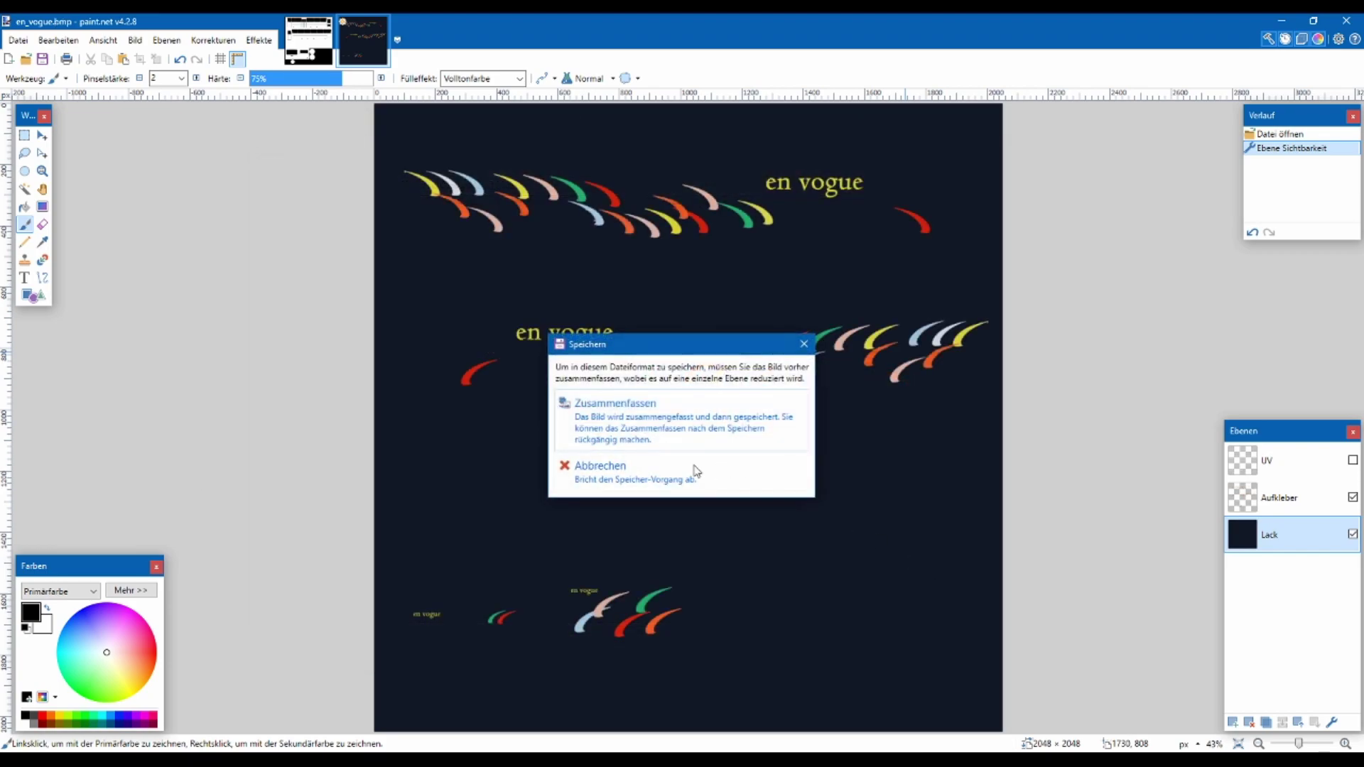
click(617, 405)
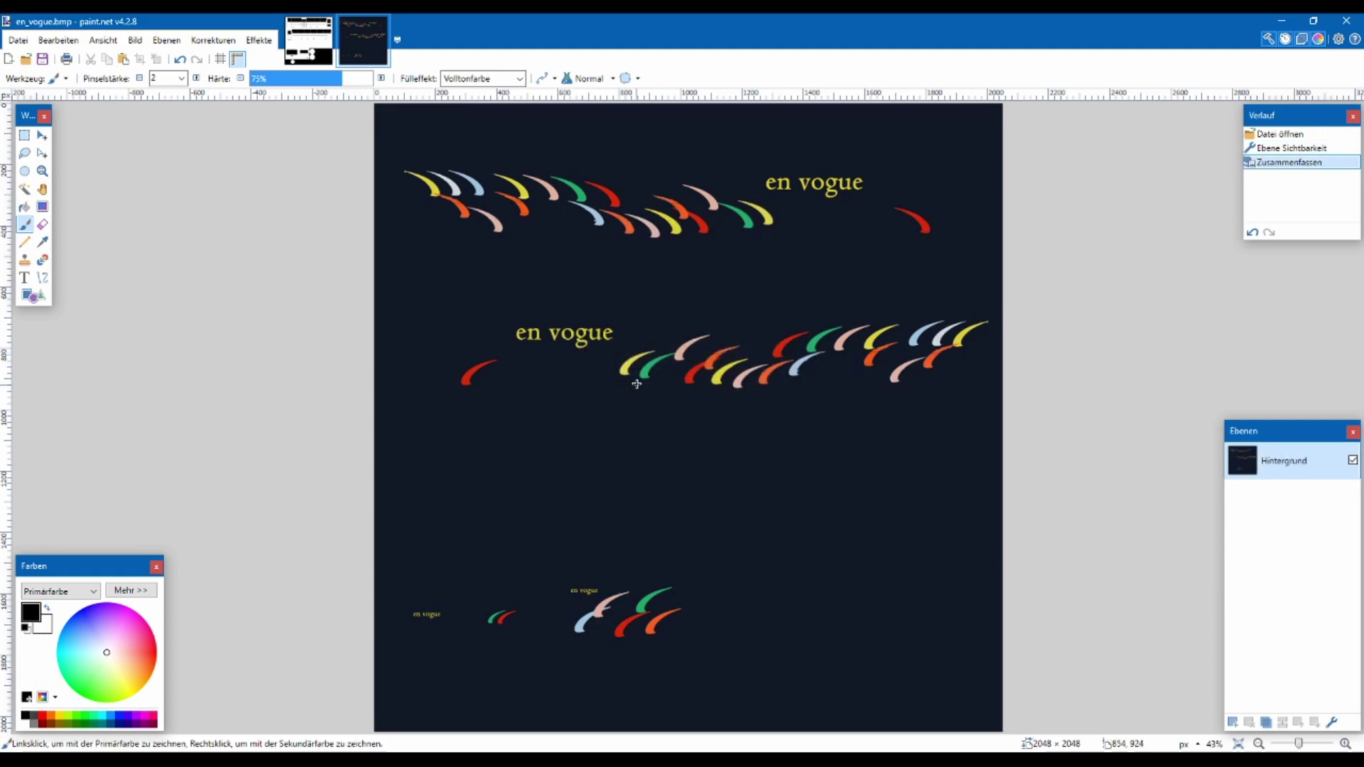
Switch to RepaintTool and convert the updated en_vogue.bmp again with the config O303_KHPL_FT_hochverglast.rpc
click(382, 23)
click(1282, 20)
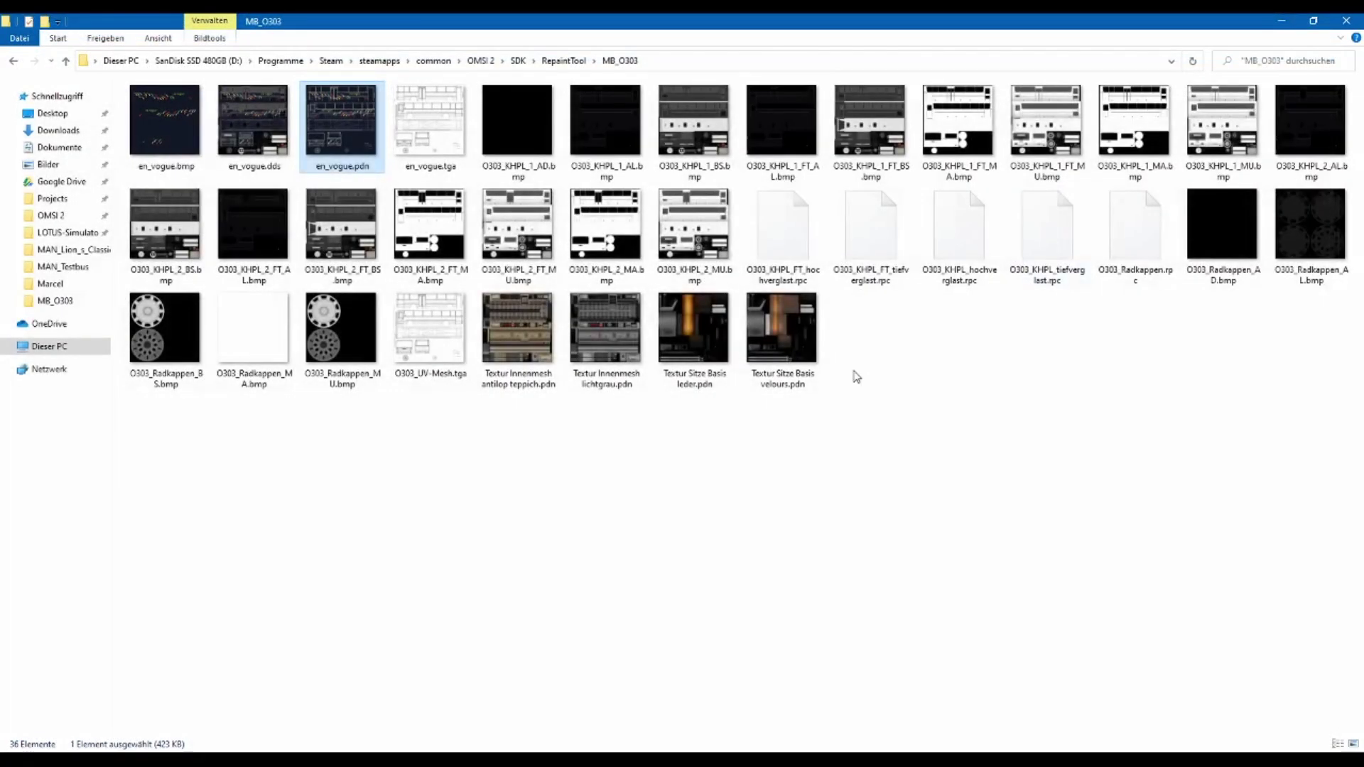
click(735, 759)
click(604, 301)
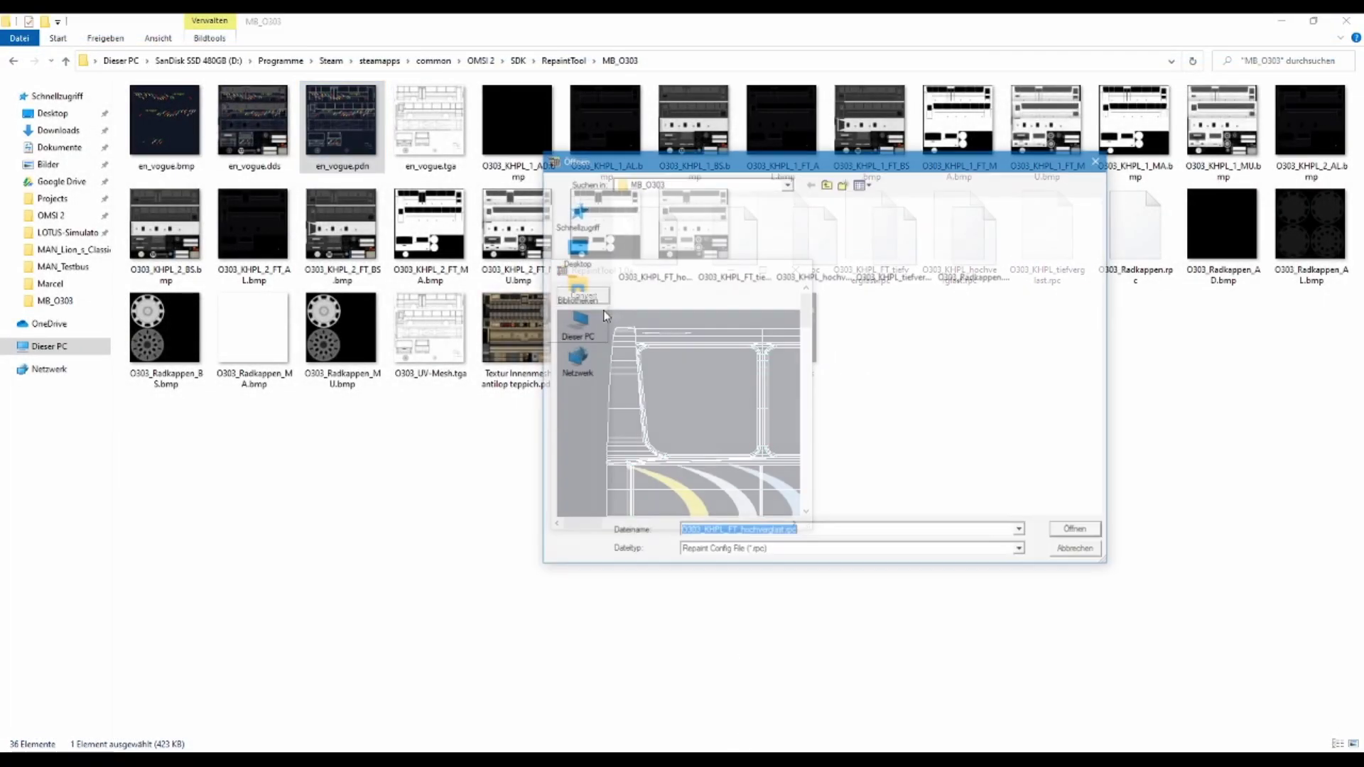
click(687, 226)
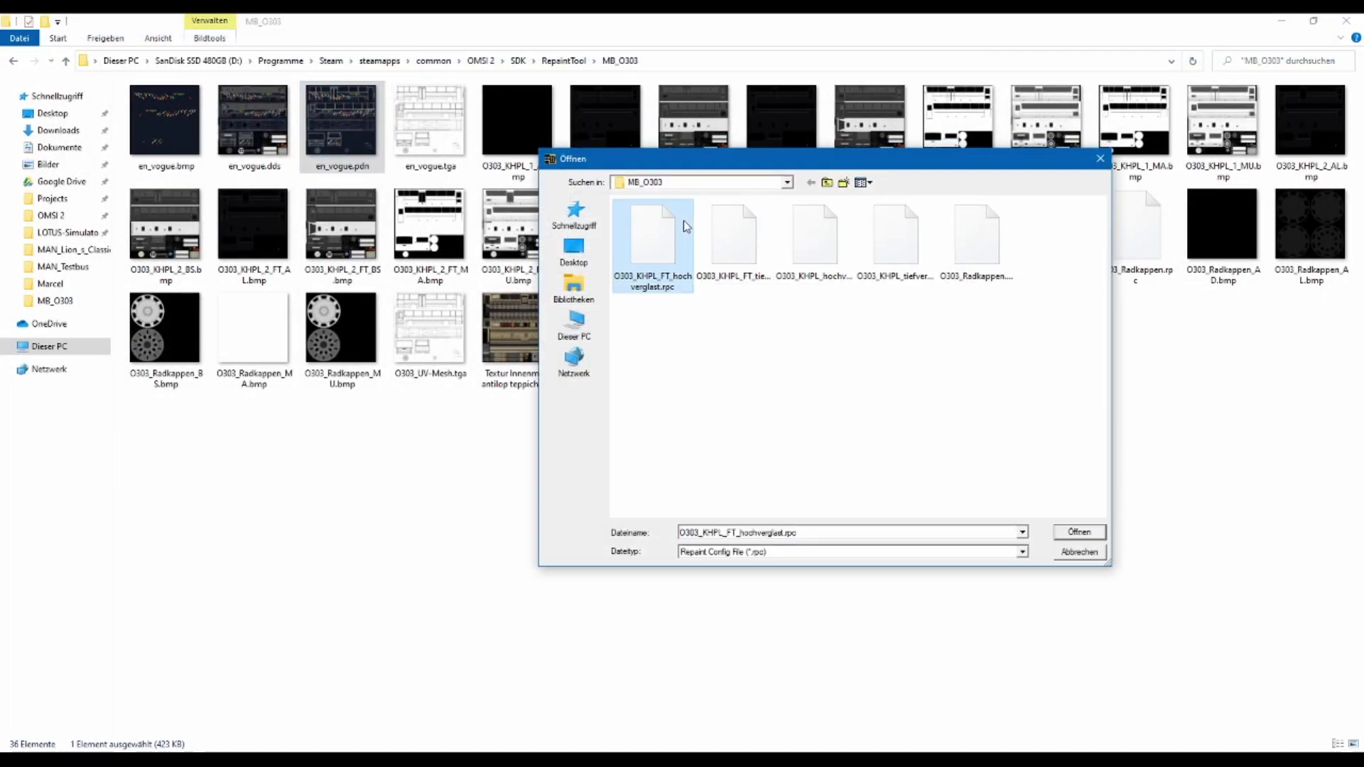
double_click(680, 227)
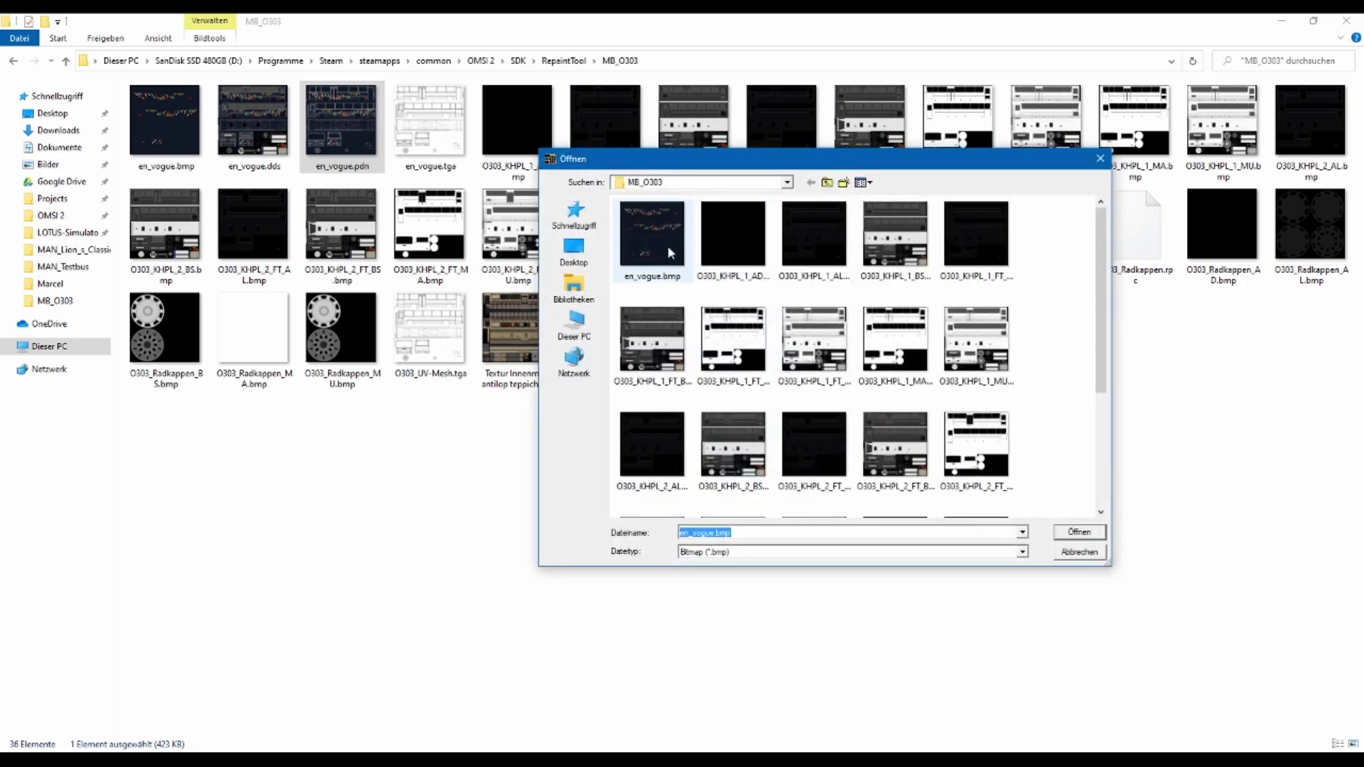
double_click(667, 250)
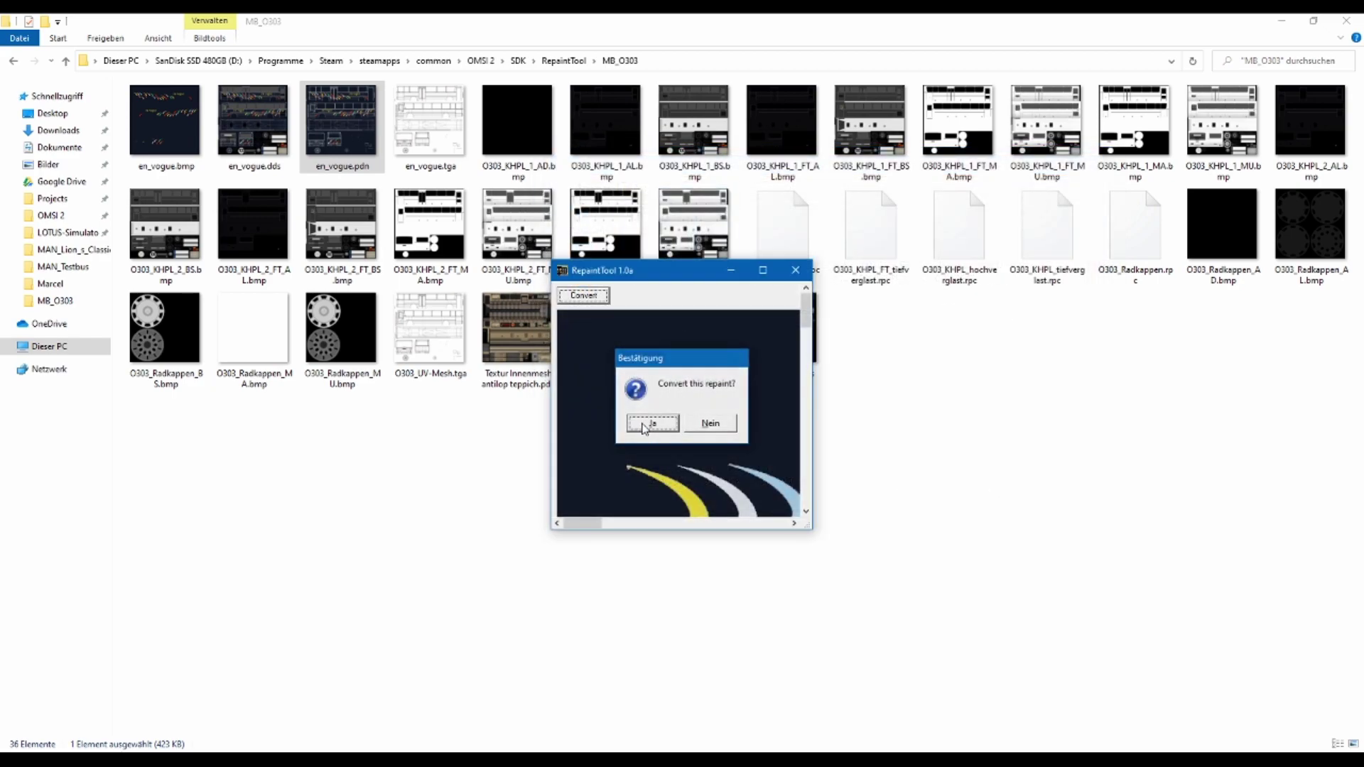
click(645, 424)
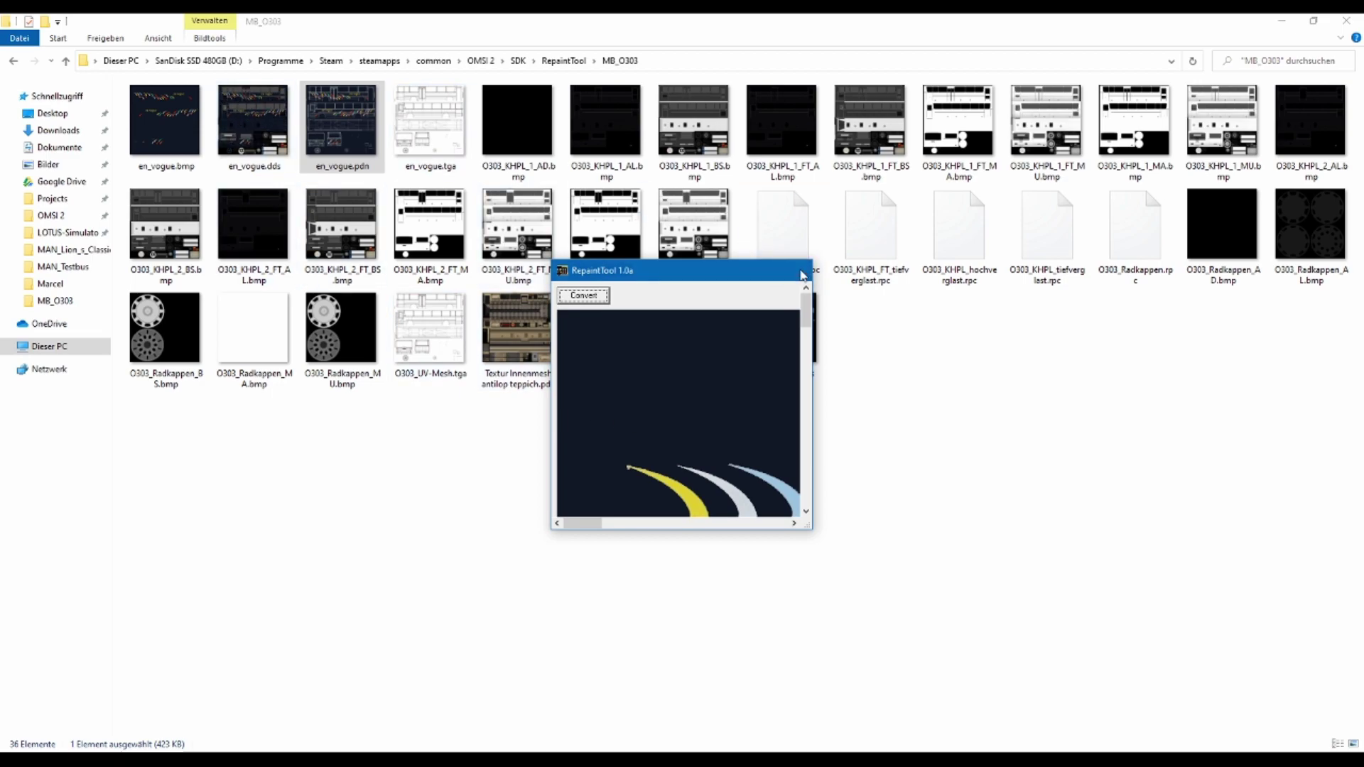
click(796, 270)
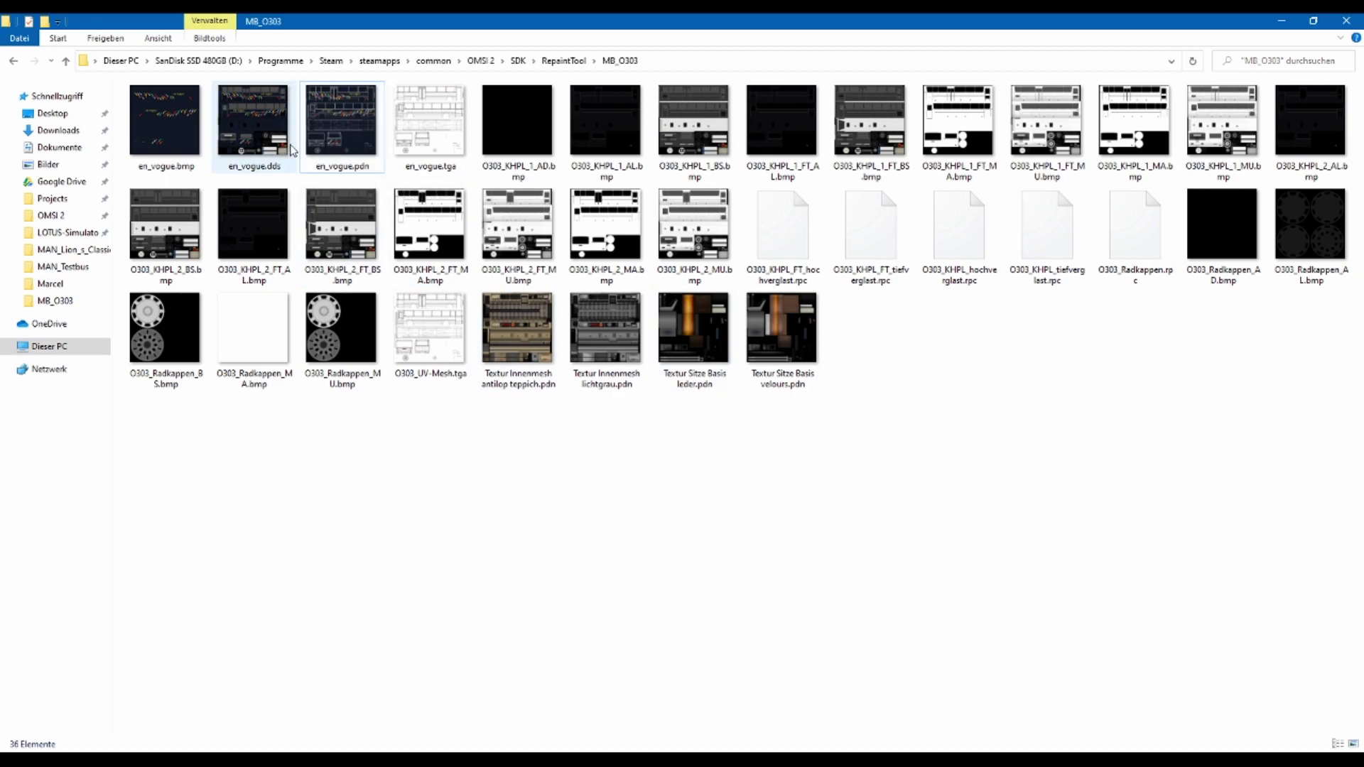
Copy the converted en_vogue.dds and go to the Repaints folder in OMSI 2\Vehicles\MB_O303\Texture
click(267, 147)
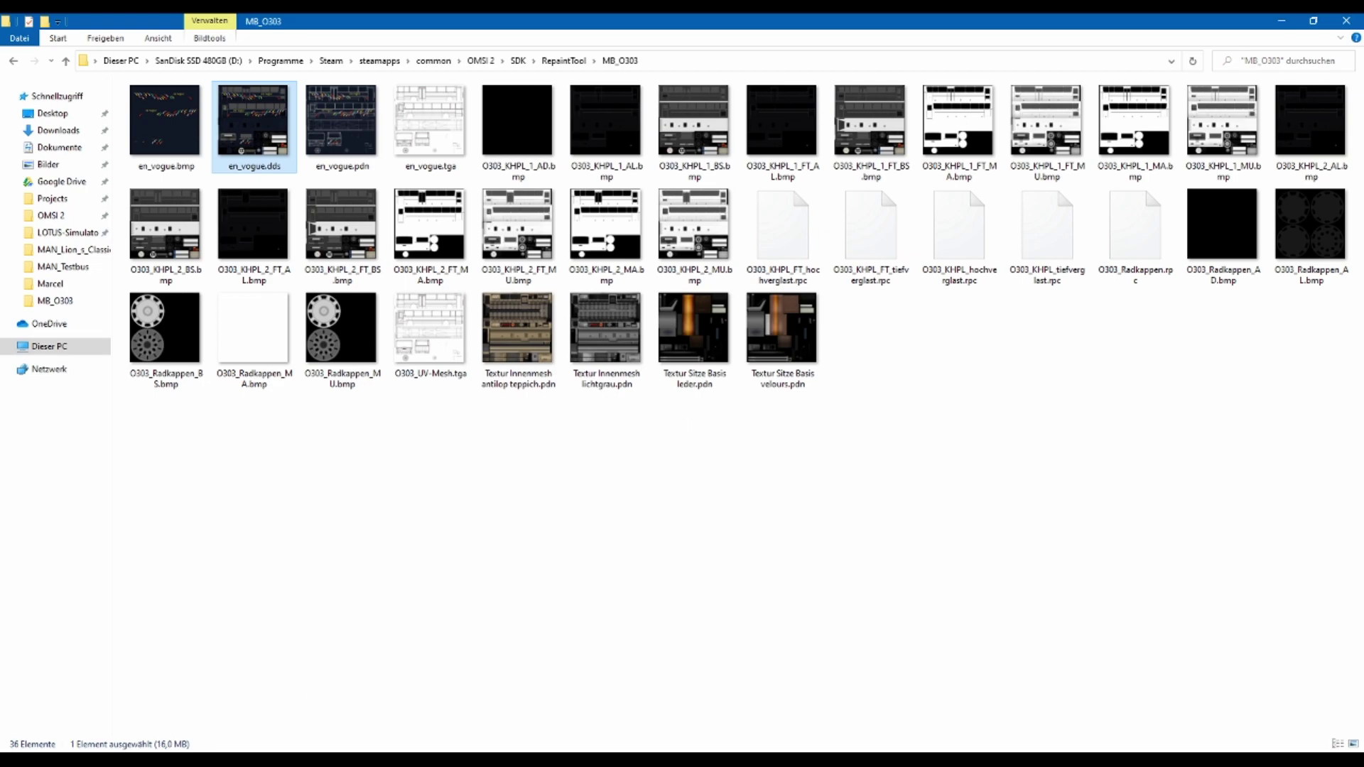
key(alt+Left)
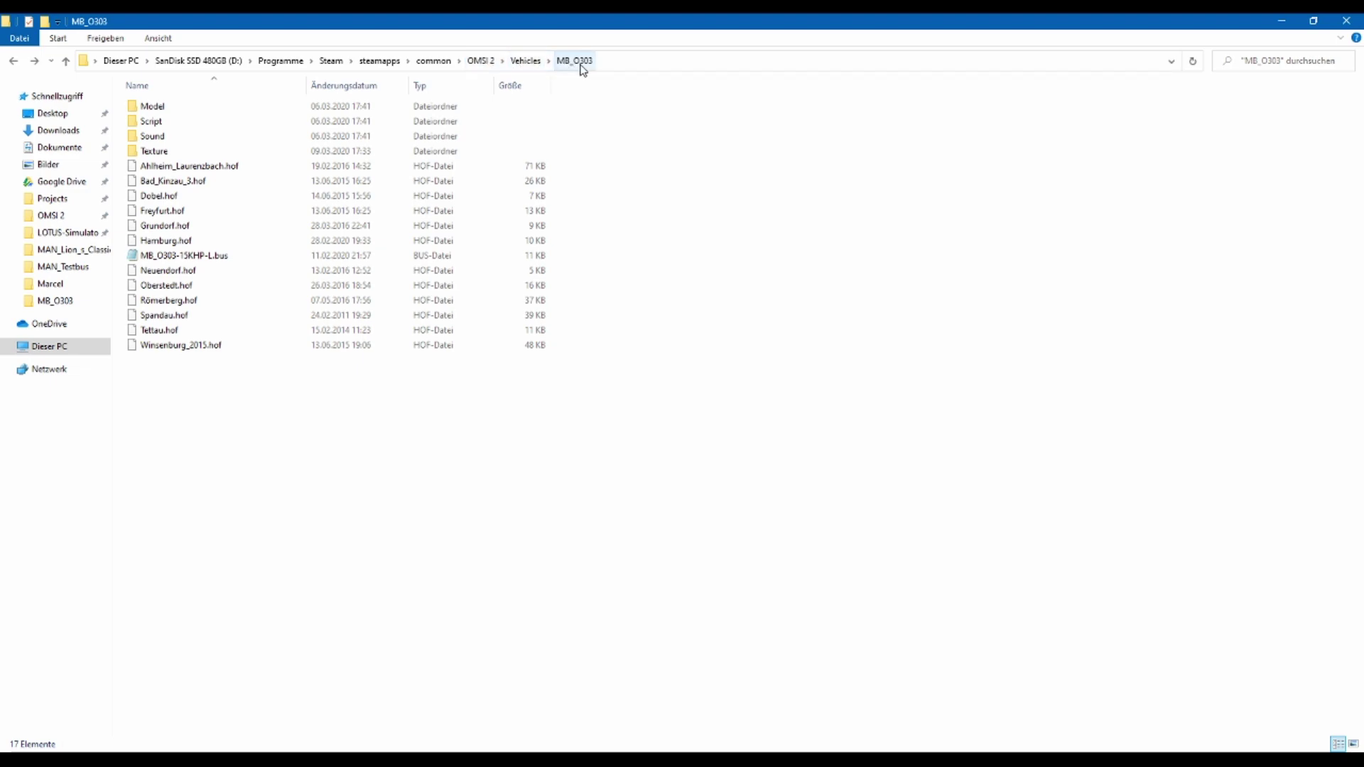
double_click(190, 152)
double_click(238, 121)
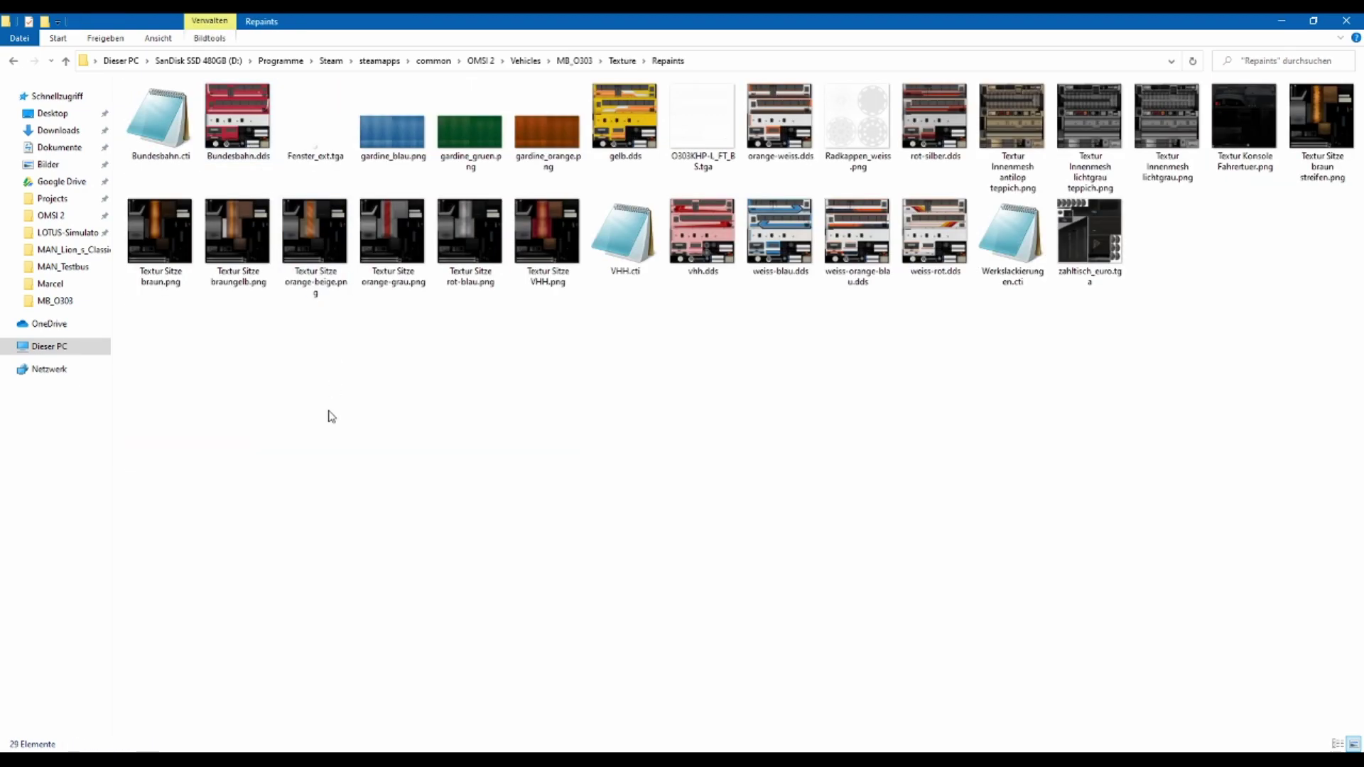
Create a folder named en_vogue in Repaints and paste en_vogue.dds into it
right_click(332, 416)
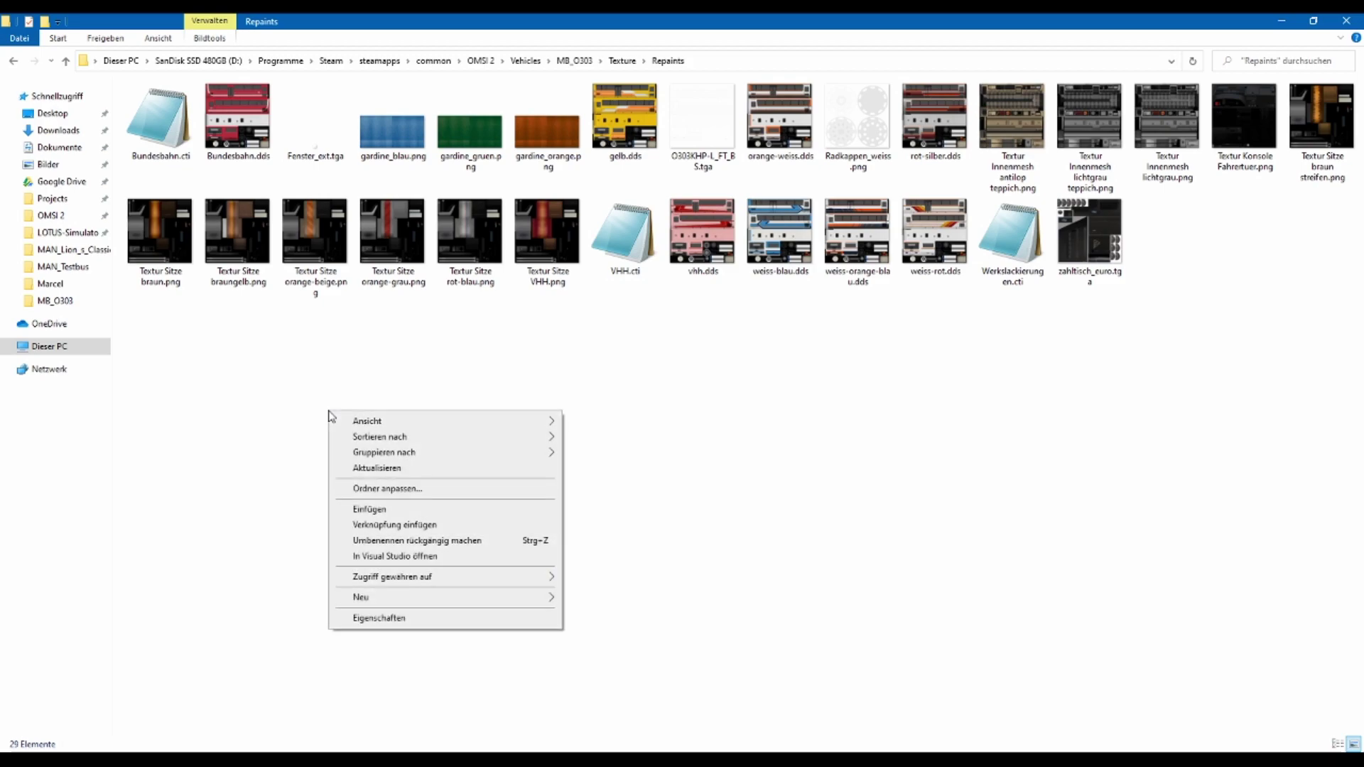
key(u)
key(o)
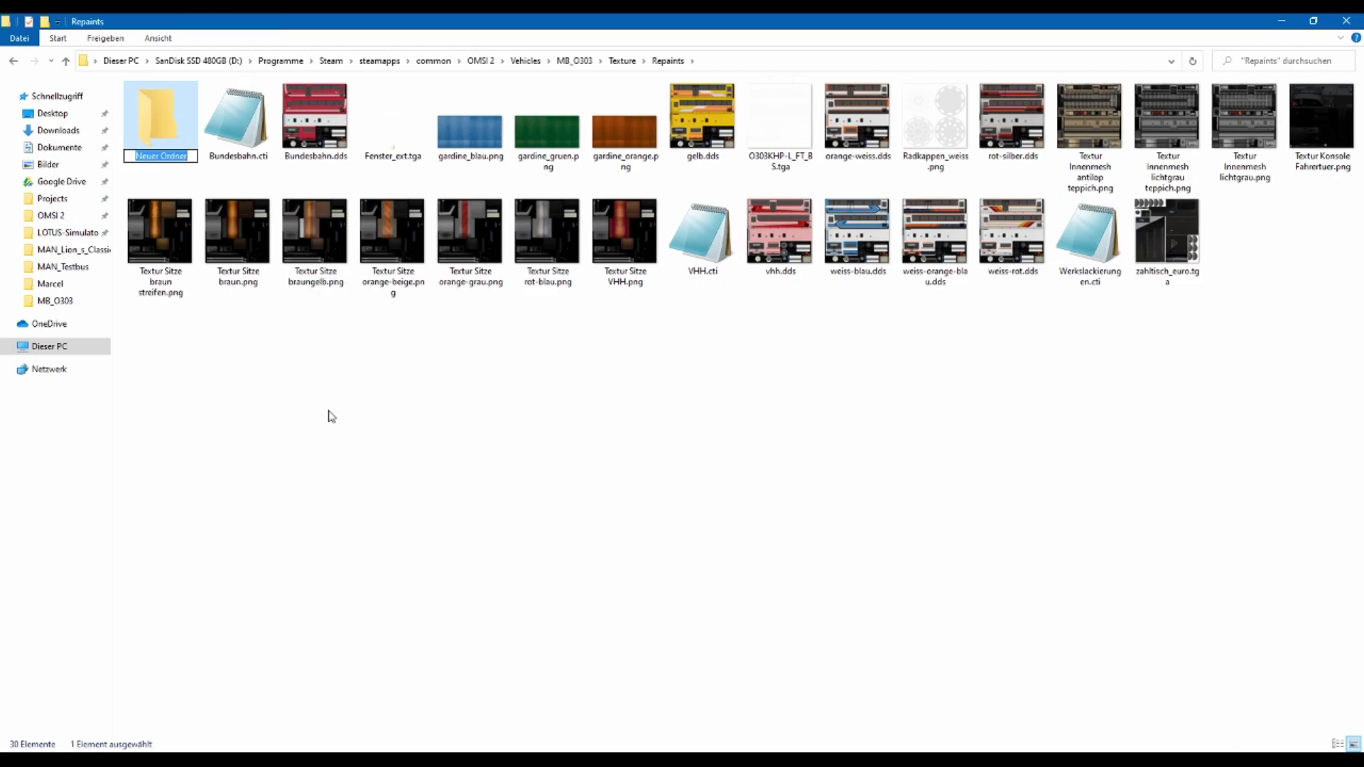
text(en_vogue)
key(Return)
key(Return)
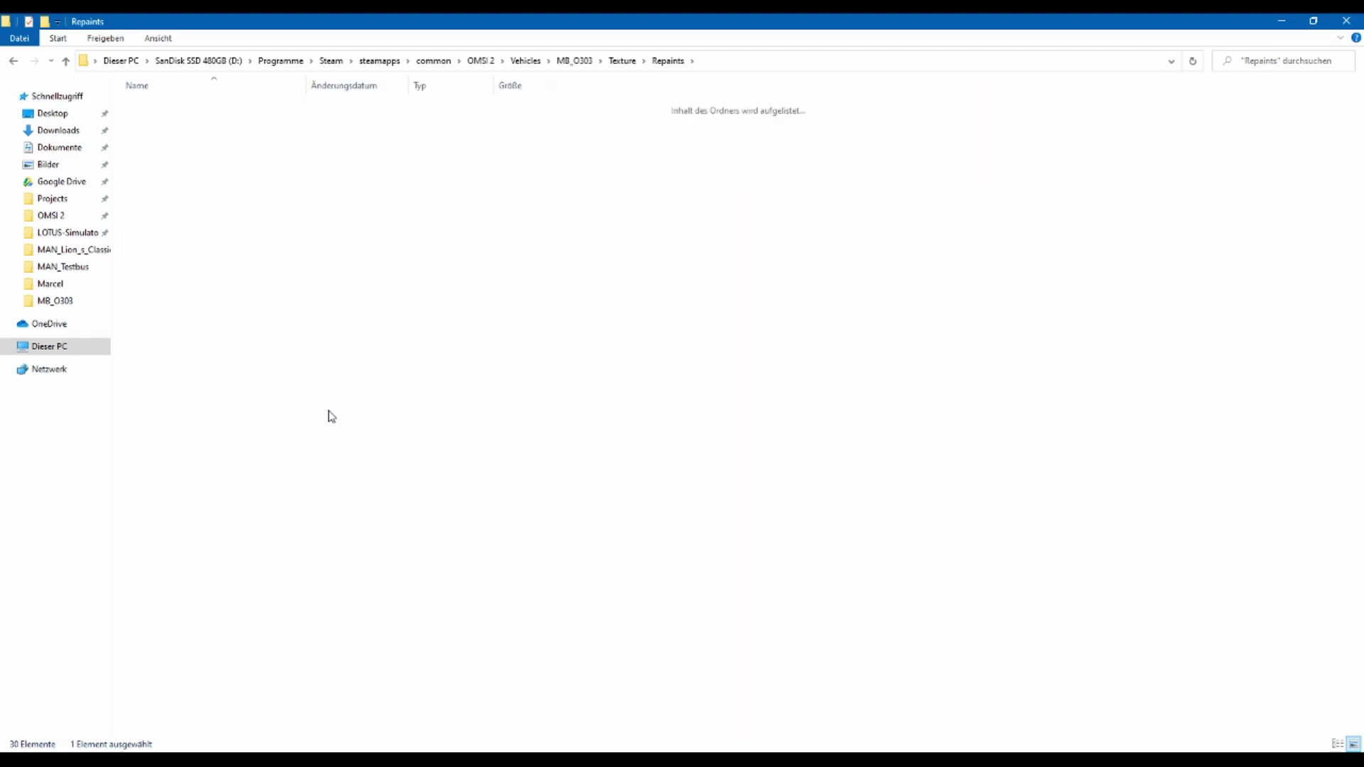
key(ctrl+v)
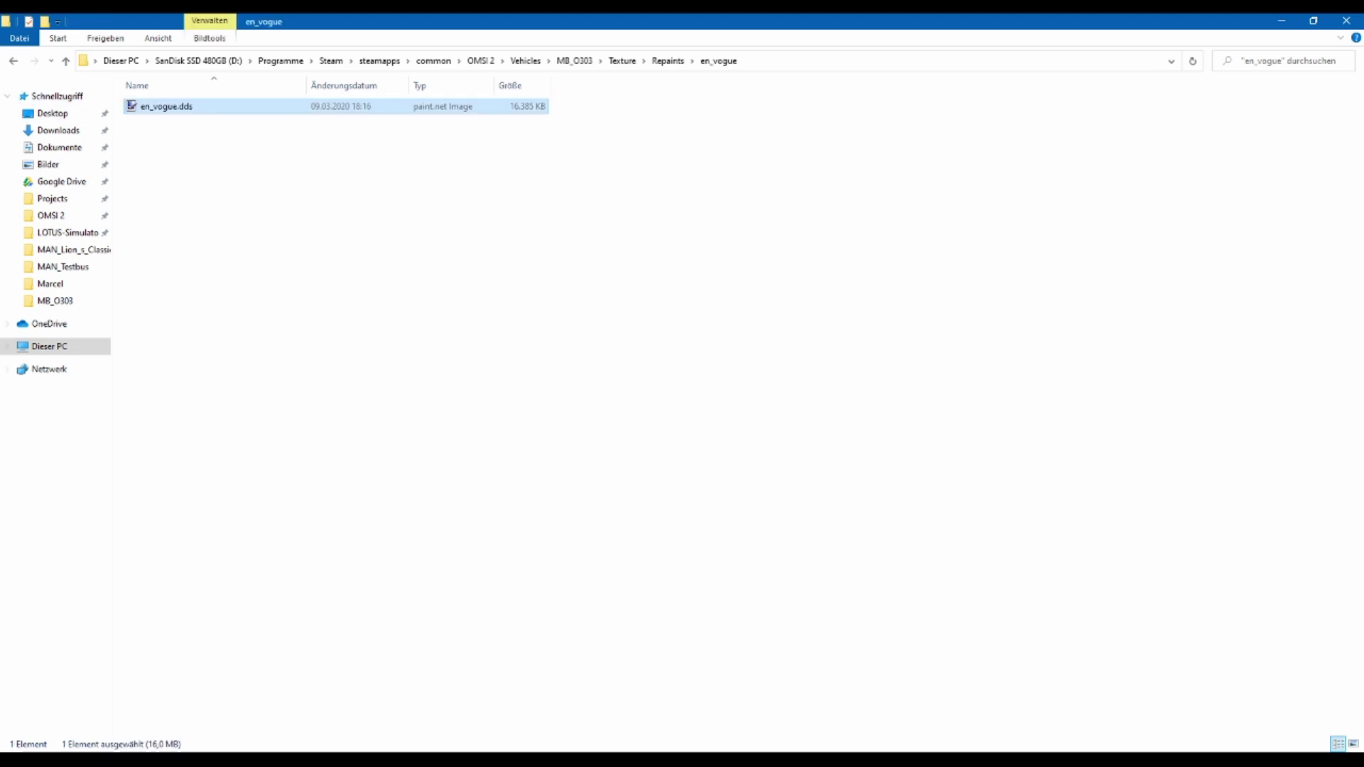
click(16, 62)
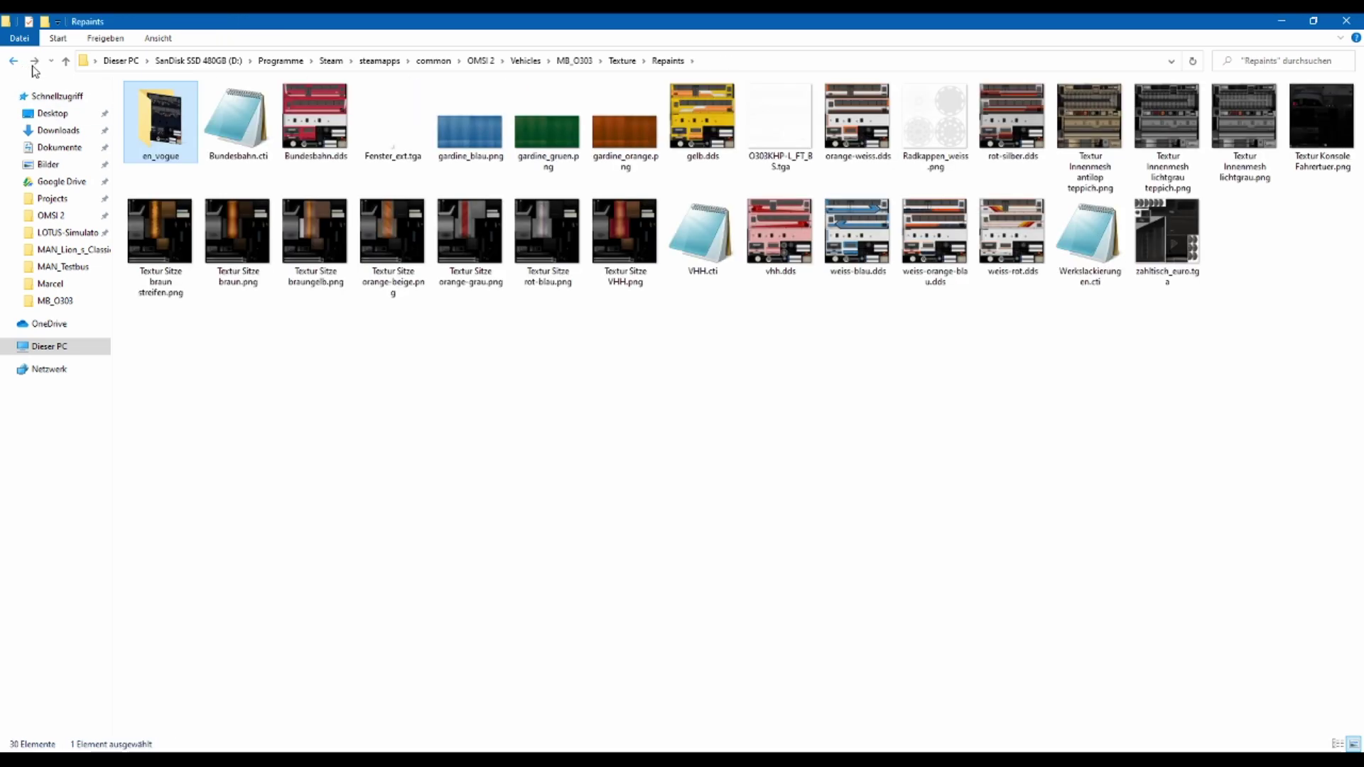
double_click(153, 134)
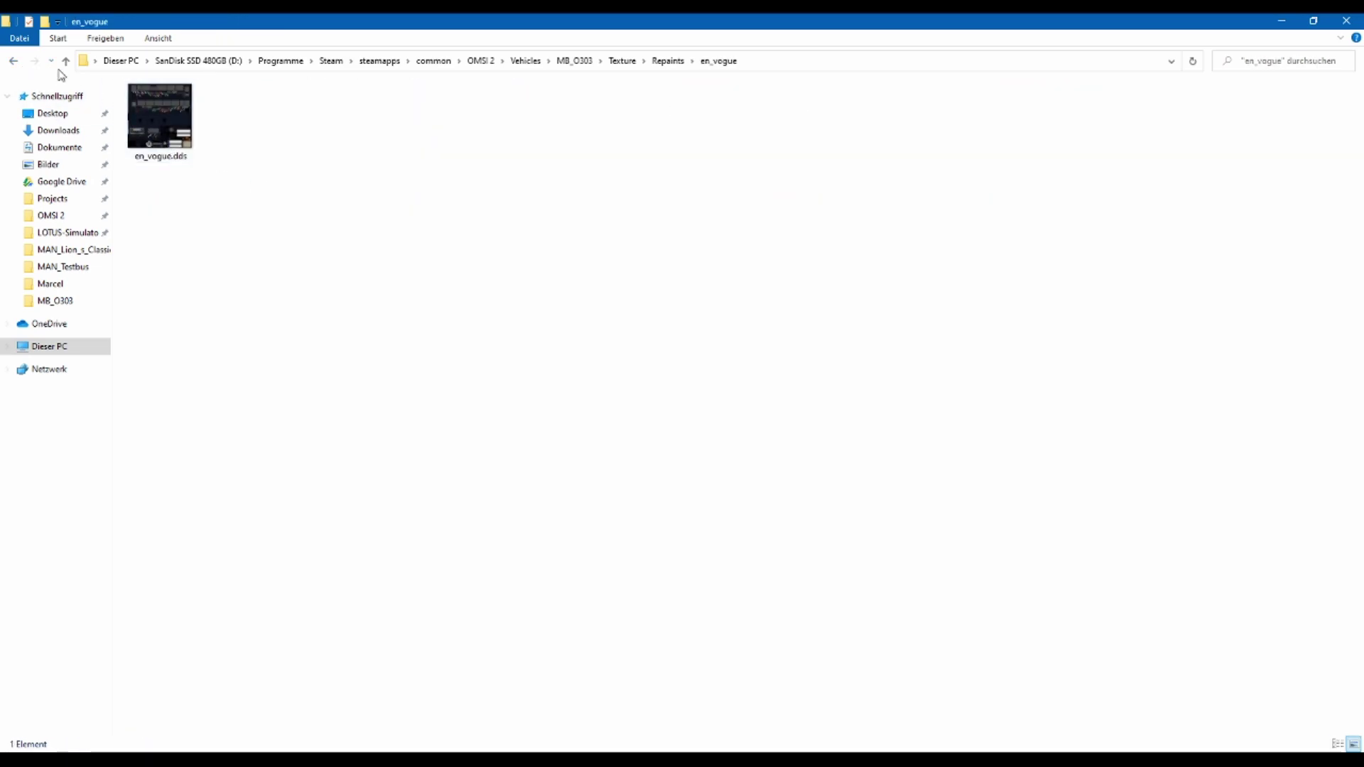
click(15, 61)
Examine the item and setvar entries of the existing VHH.cti in the Repaints folder
click(766, 352)
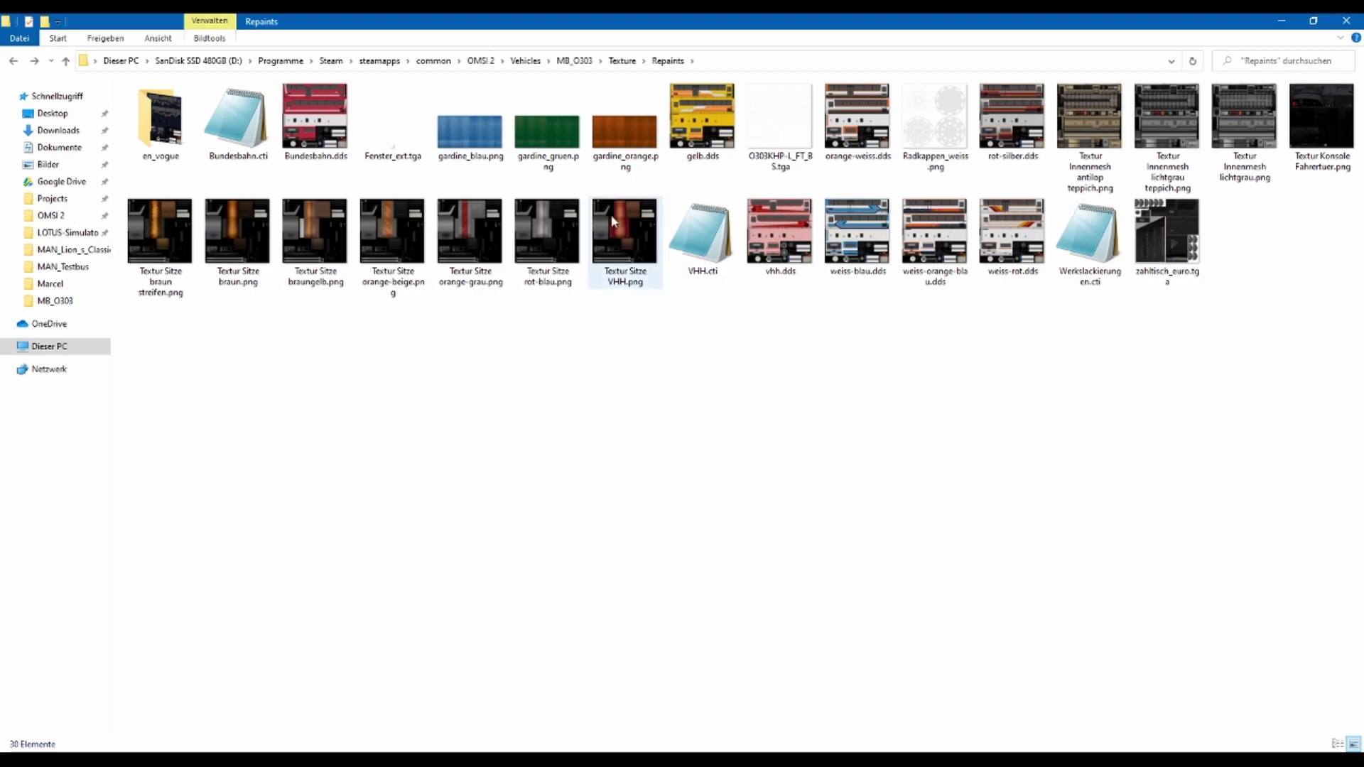
double_click(685, 237)
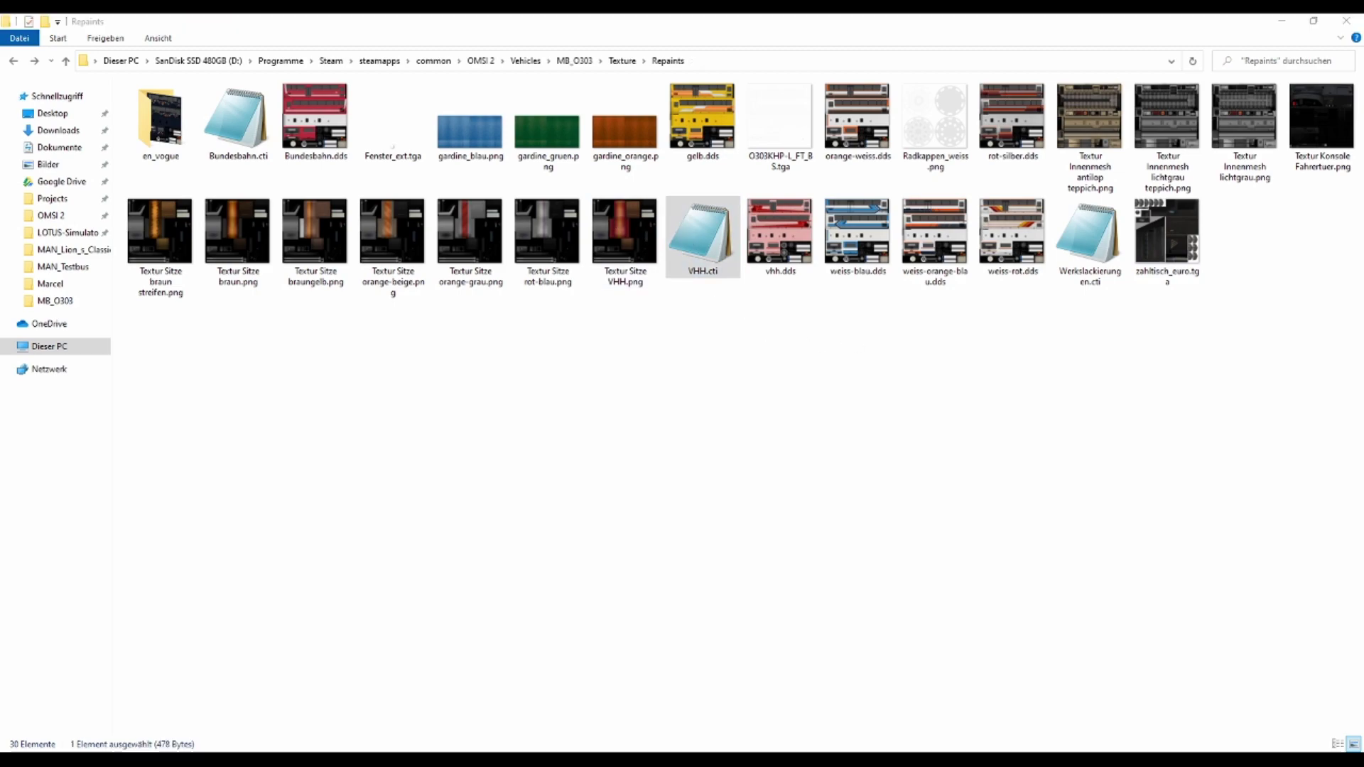
drag(606, 60, 520, 108)
scroll(602, 216, up, 2)
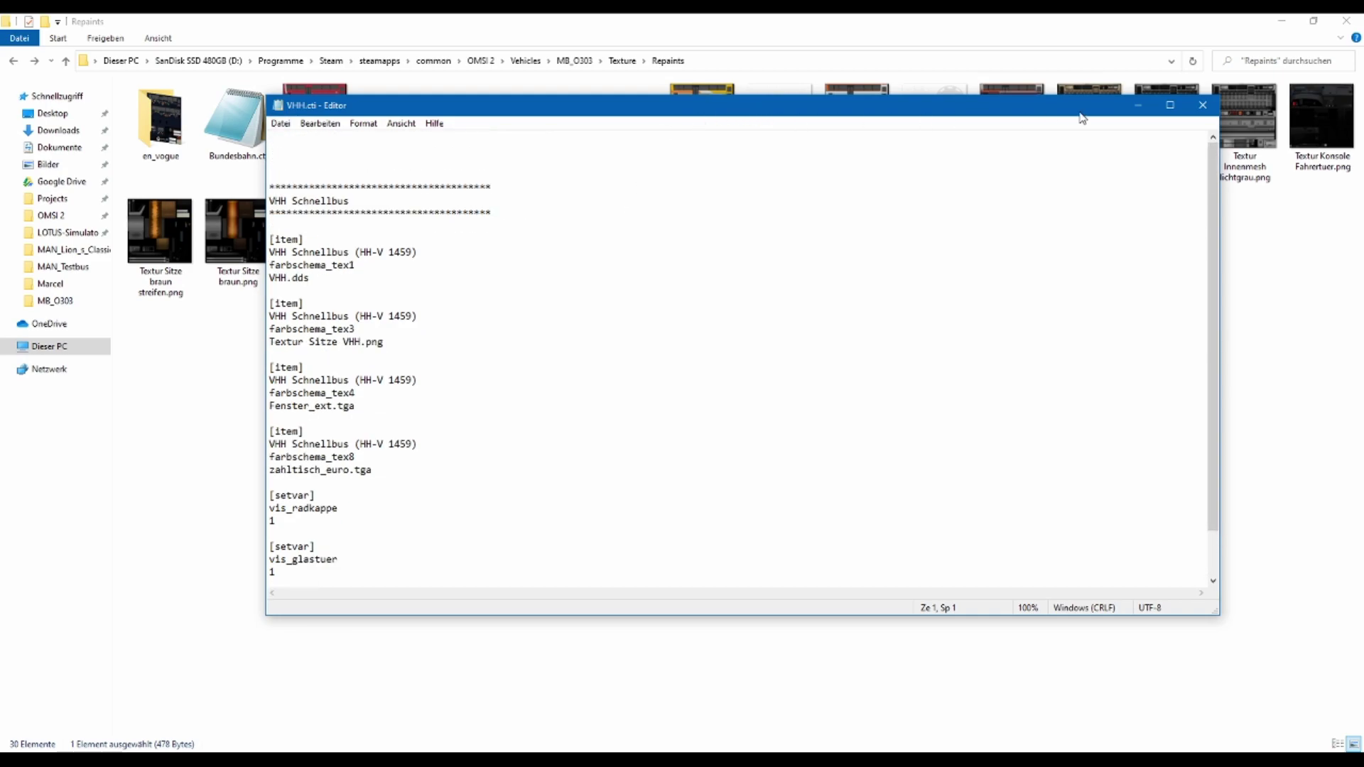
click(1202, 106)
Duplicate VHH.cti in the Repaints folder and rename the copy to en_vogue.cti
click(731, 283)
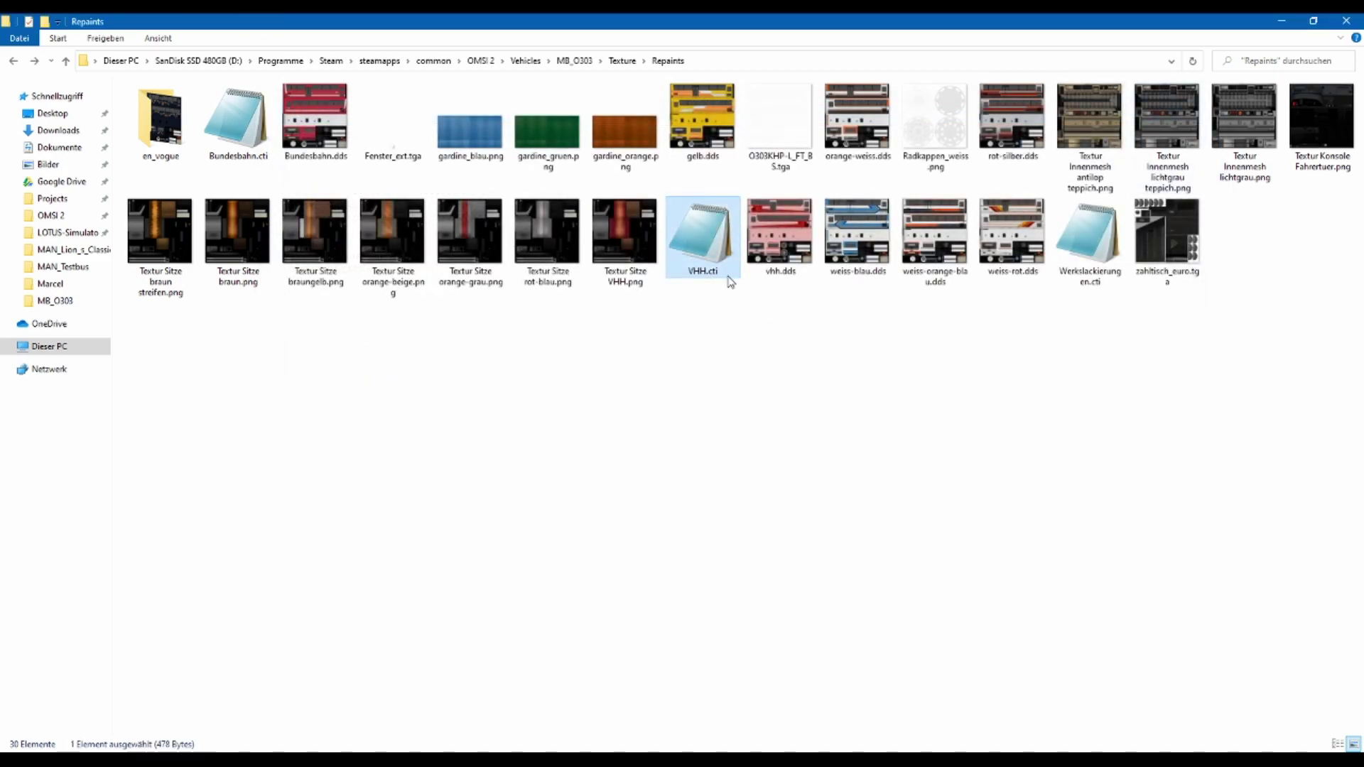
key(ctrl+c)
key(ctrl+v)
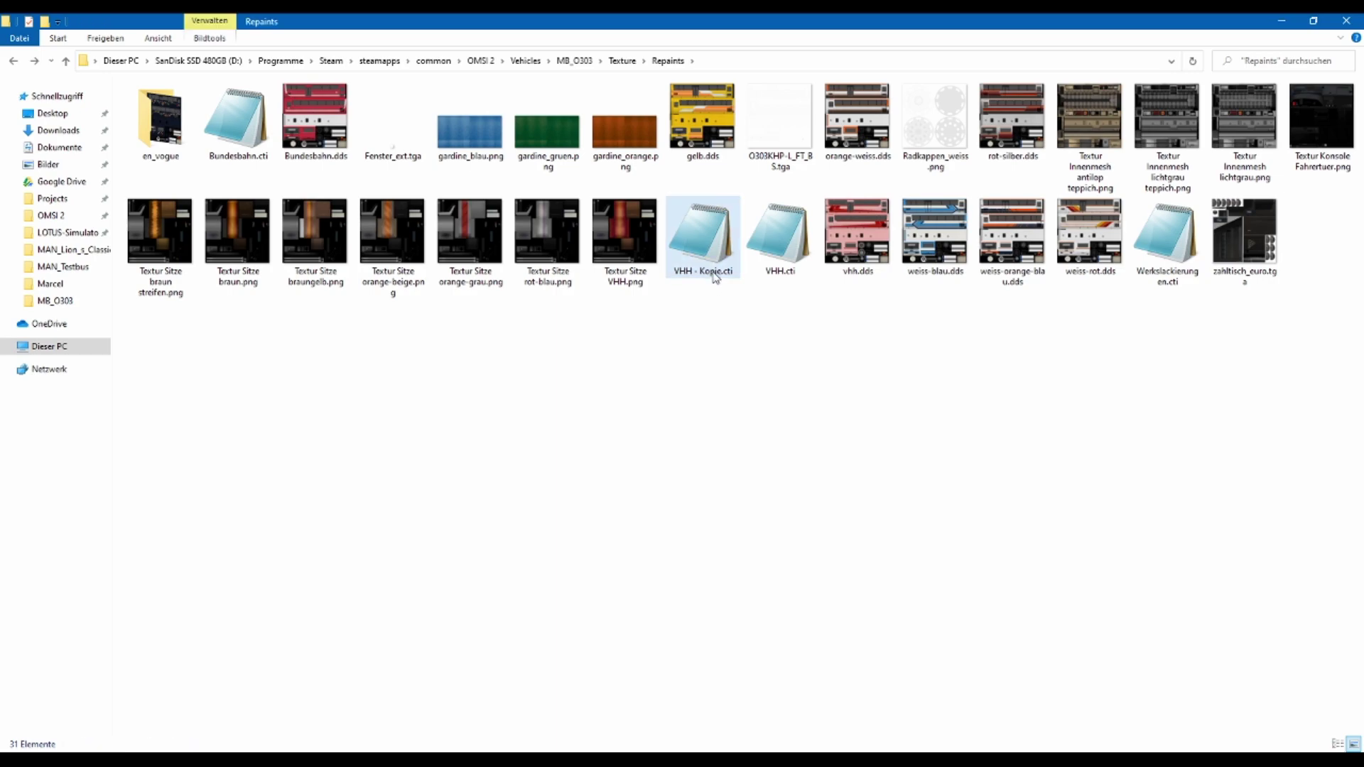
click(710, 275)
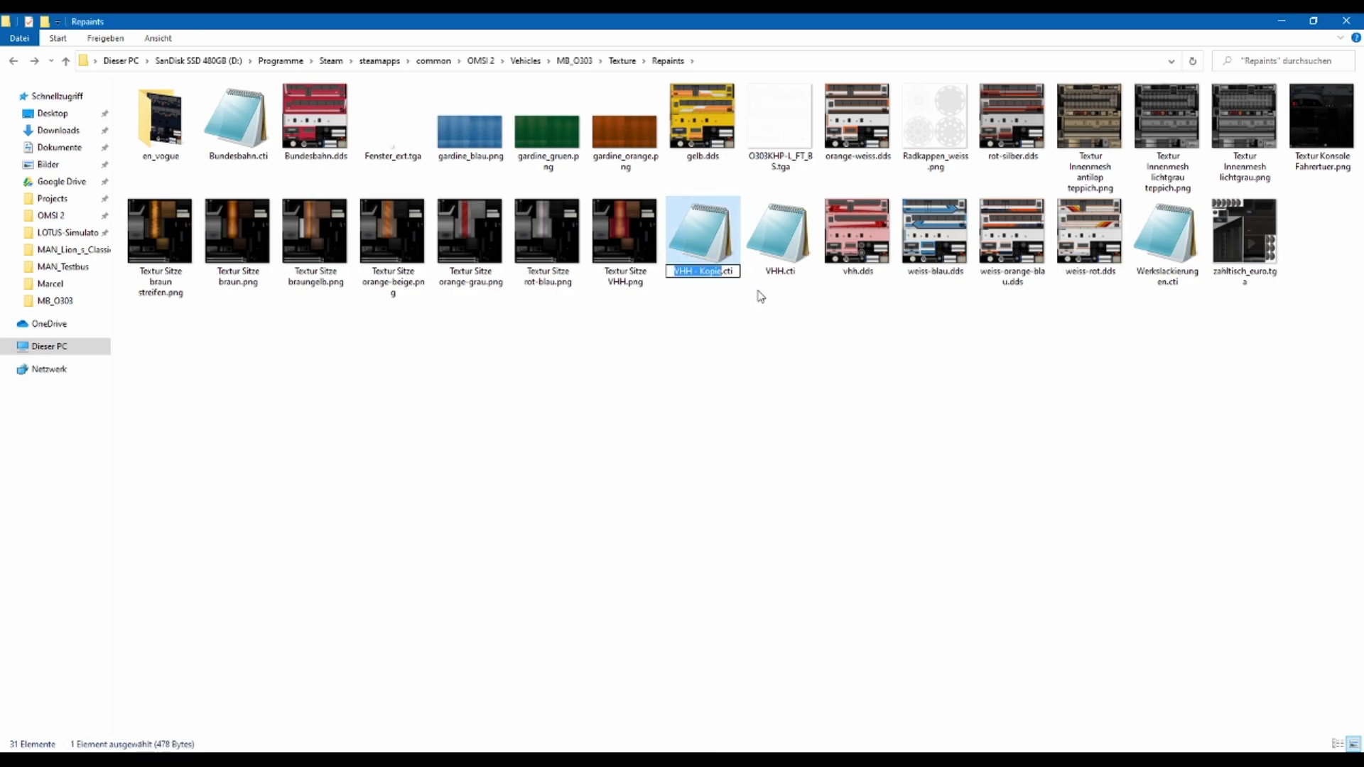
text(en)
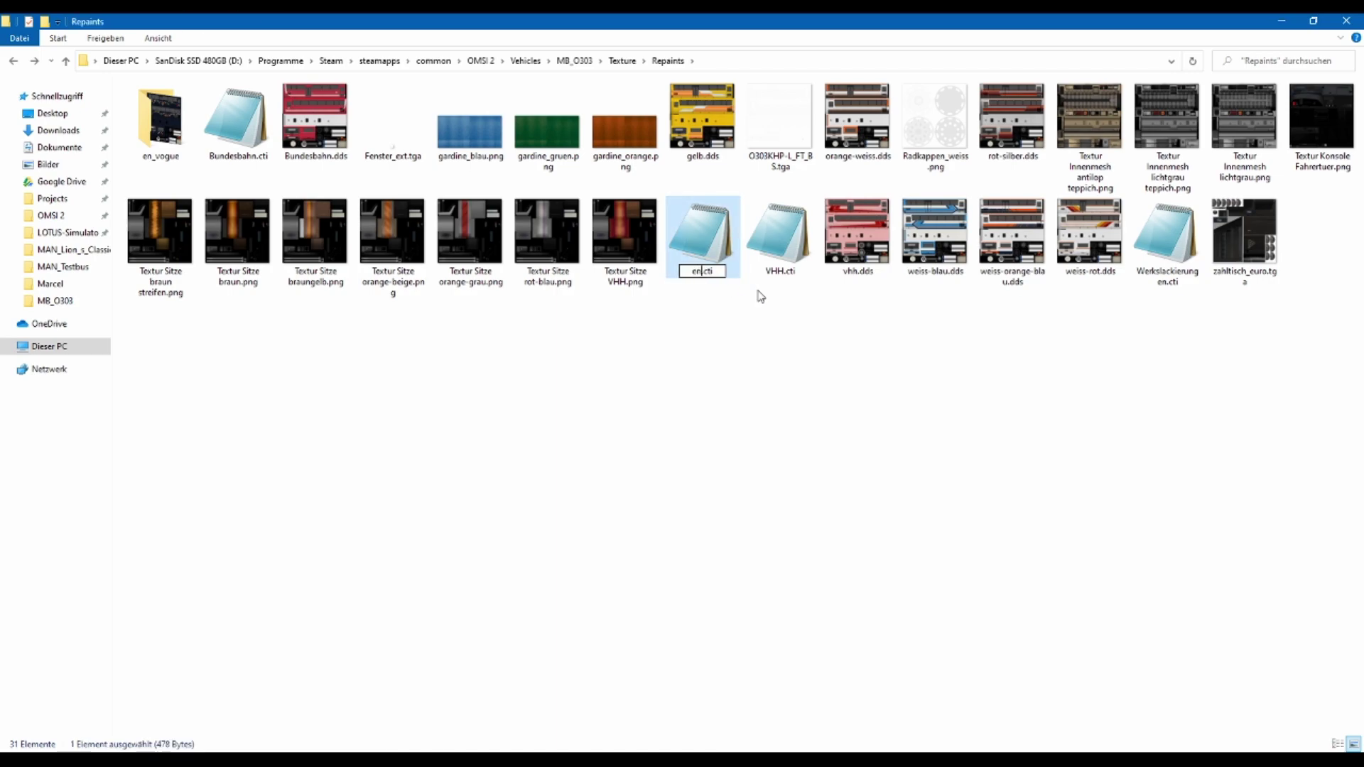
text(_vogue)
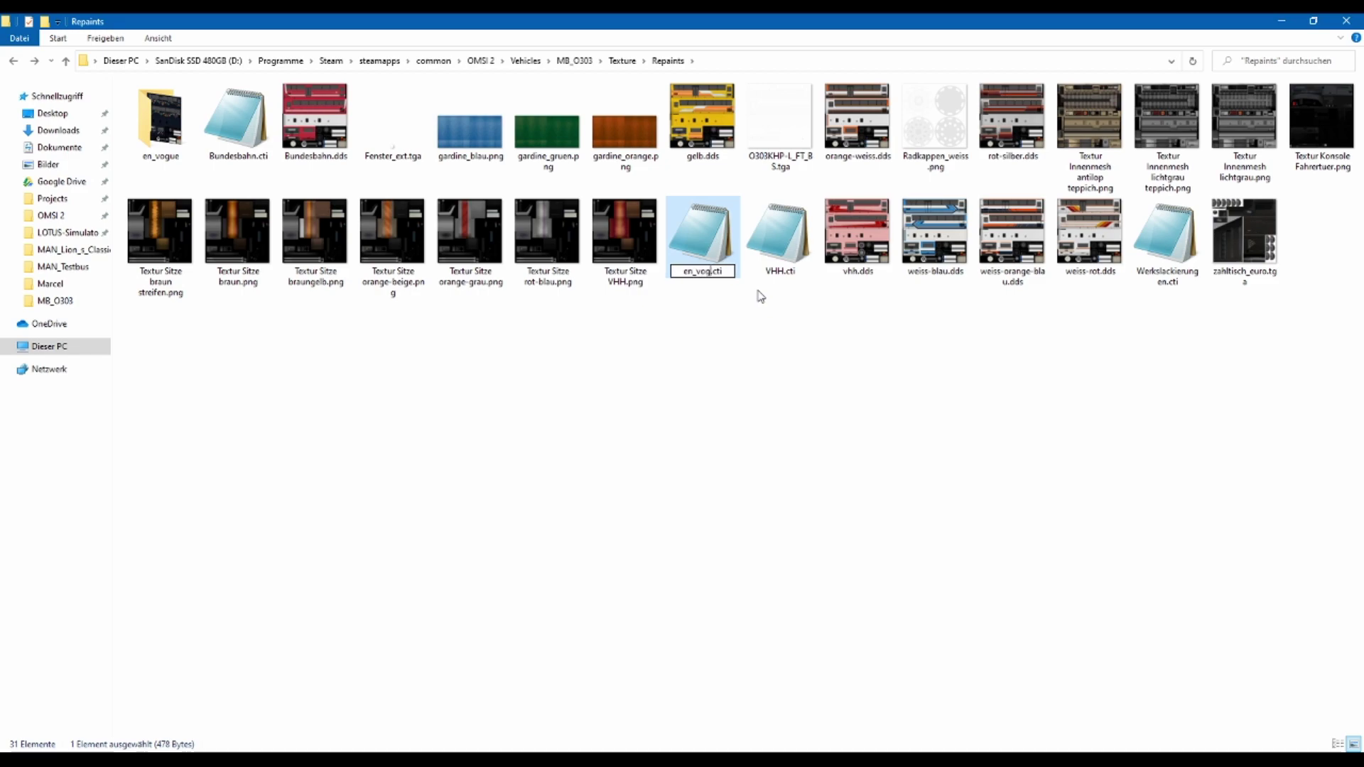
key(Return)
In en_vogue.cti, replace the VHH Schnellbus heading and the name in the farbschema_tex1 item with "en vogue"
key(Return)
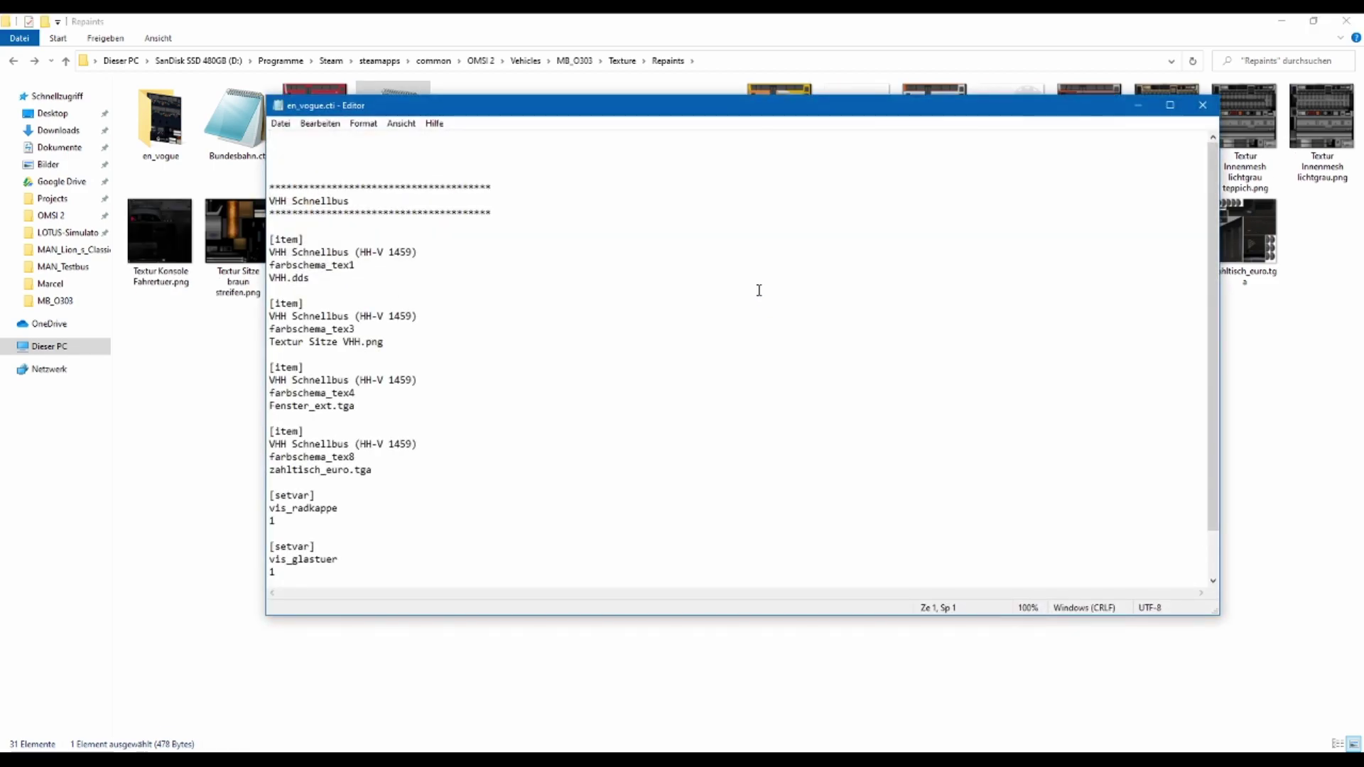
drag(353, 202, 274, 202)
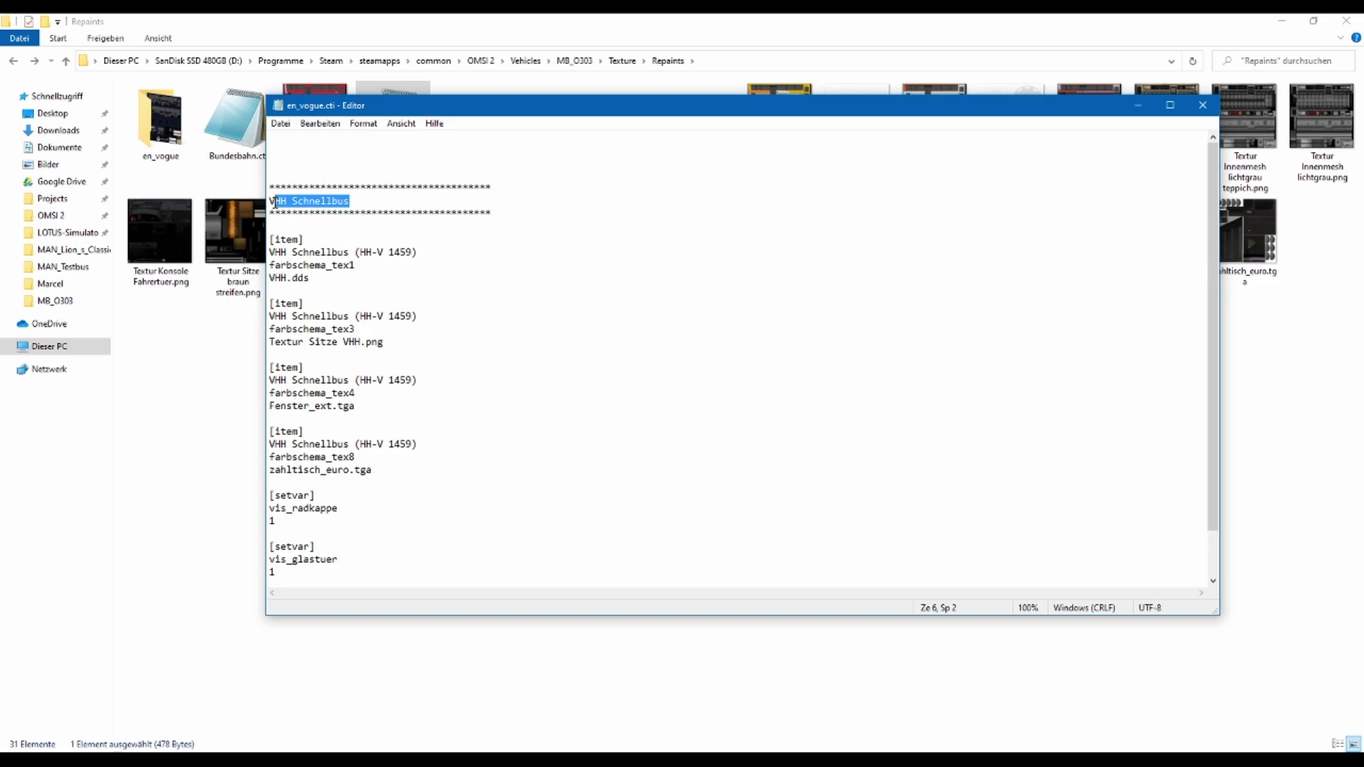
key(shift+Home)
text(e)
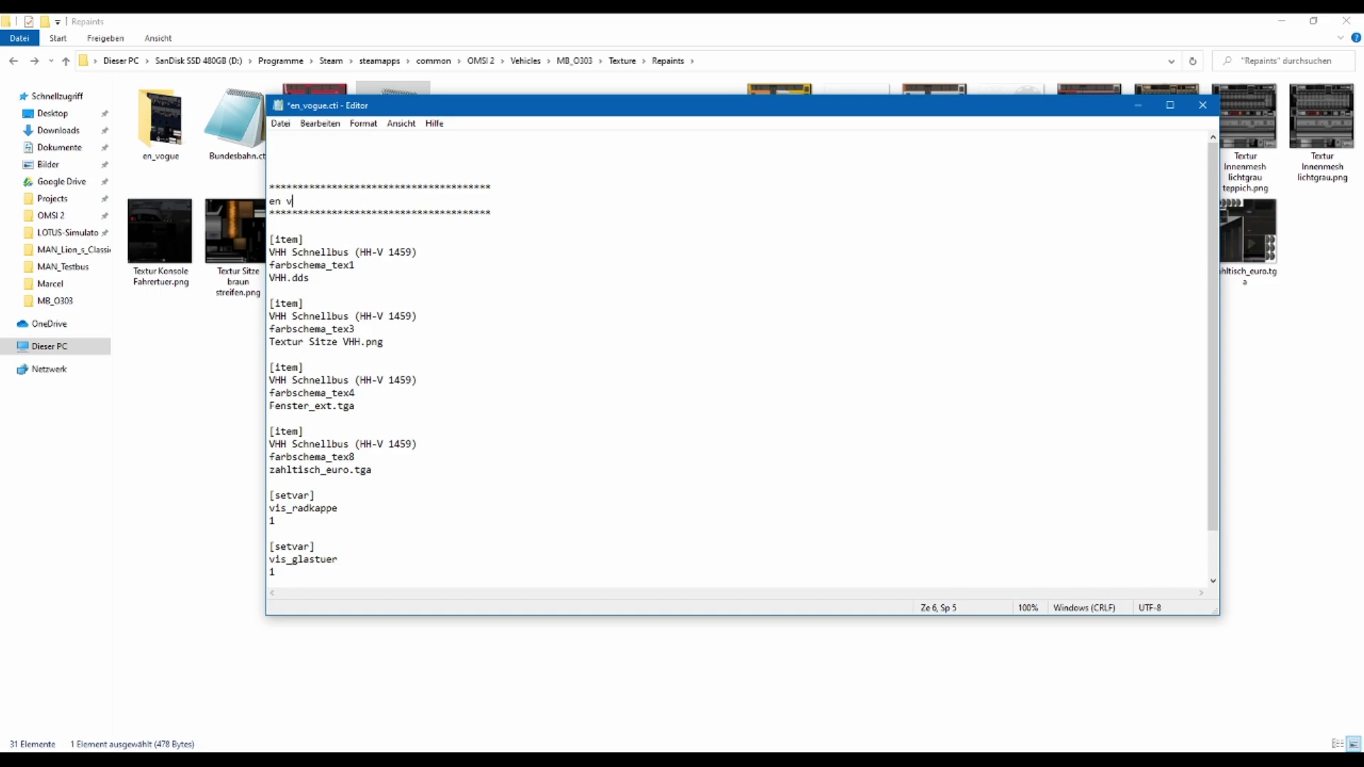
key(shift+Home)
click(273, 265)
key(shift+Up)
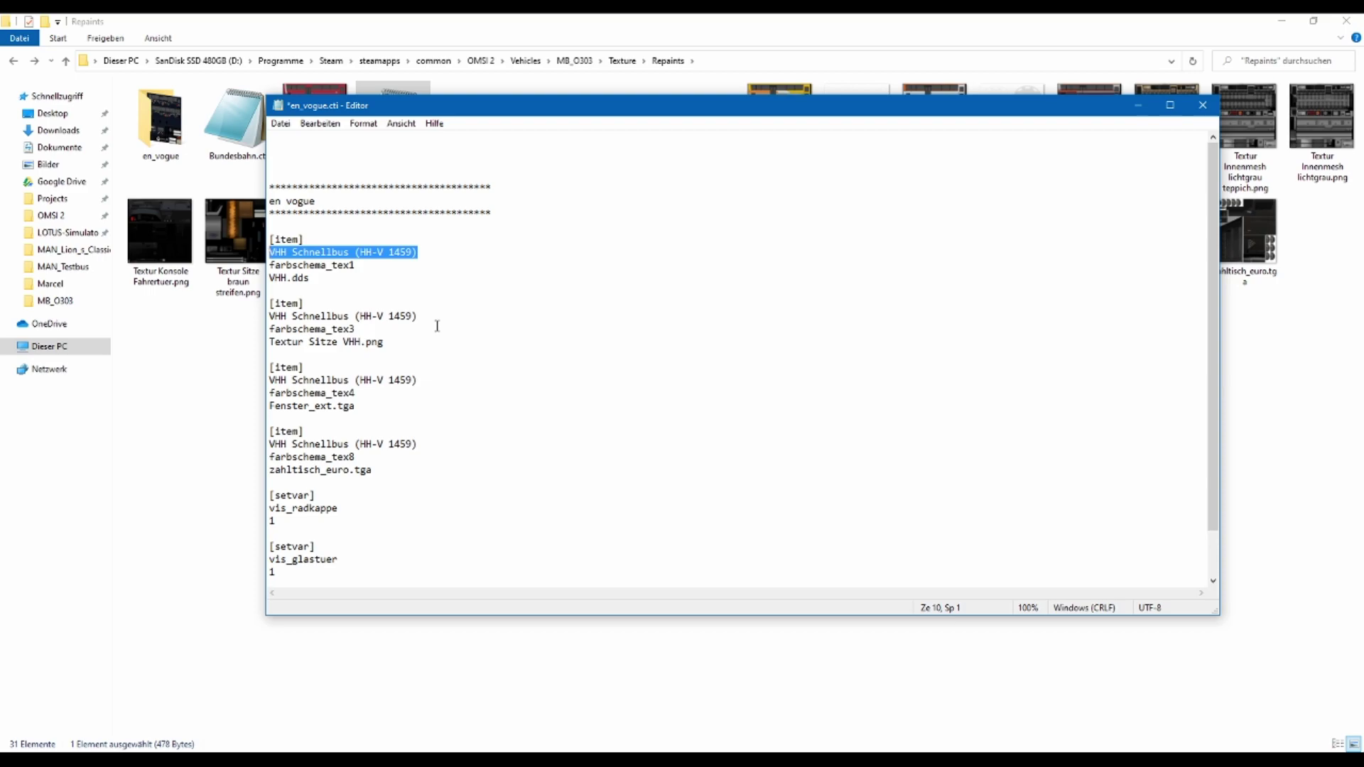
key(ctrl+v)
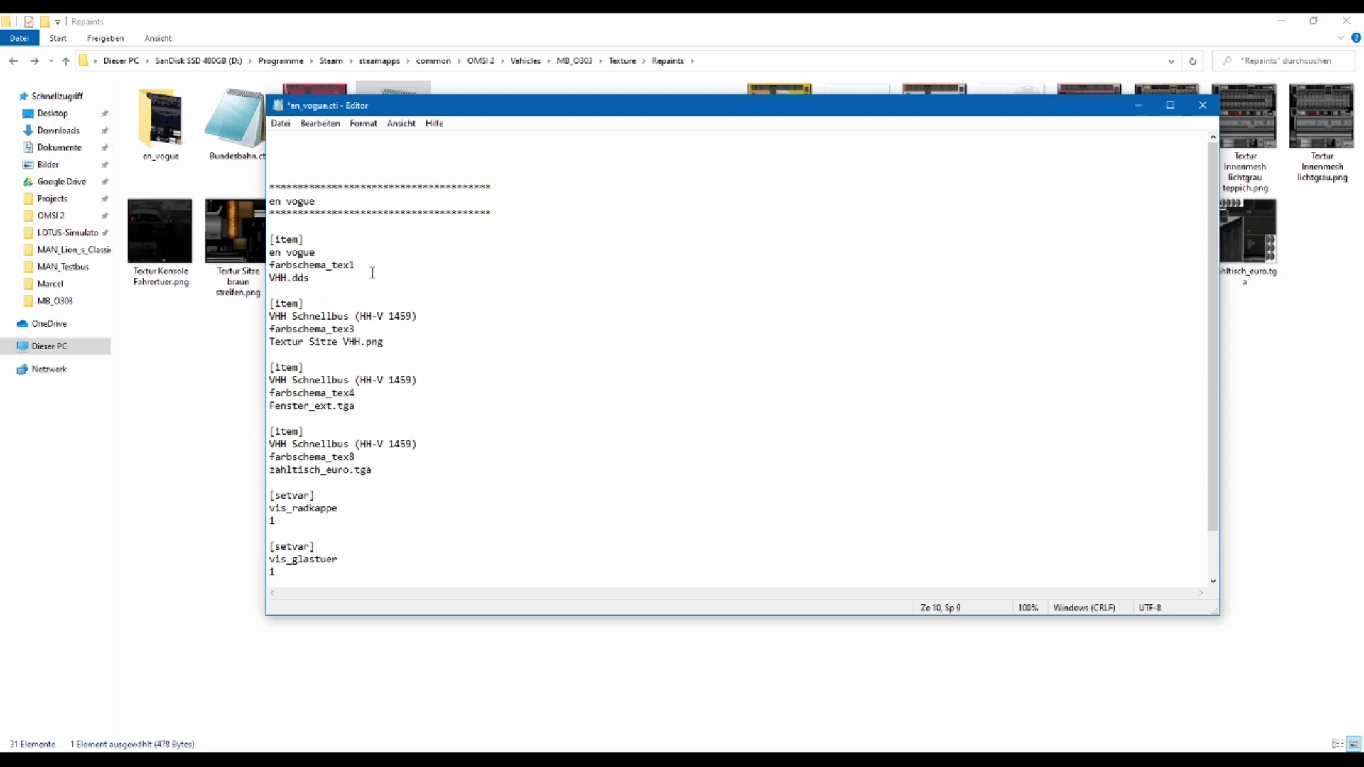
Delete the farbschema_tex3, farbschema_tex4 and farbschema_tex8 items from en_vogue.cti, along with the leftover blank lines
drag(374, 469, 253, 306)
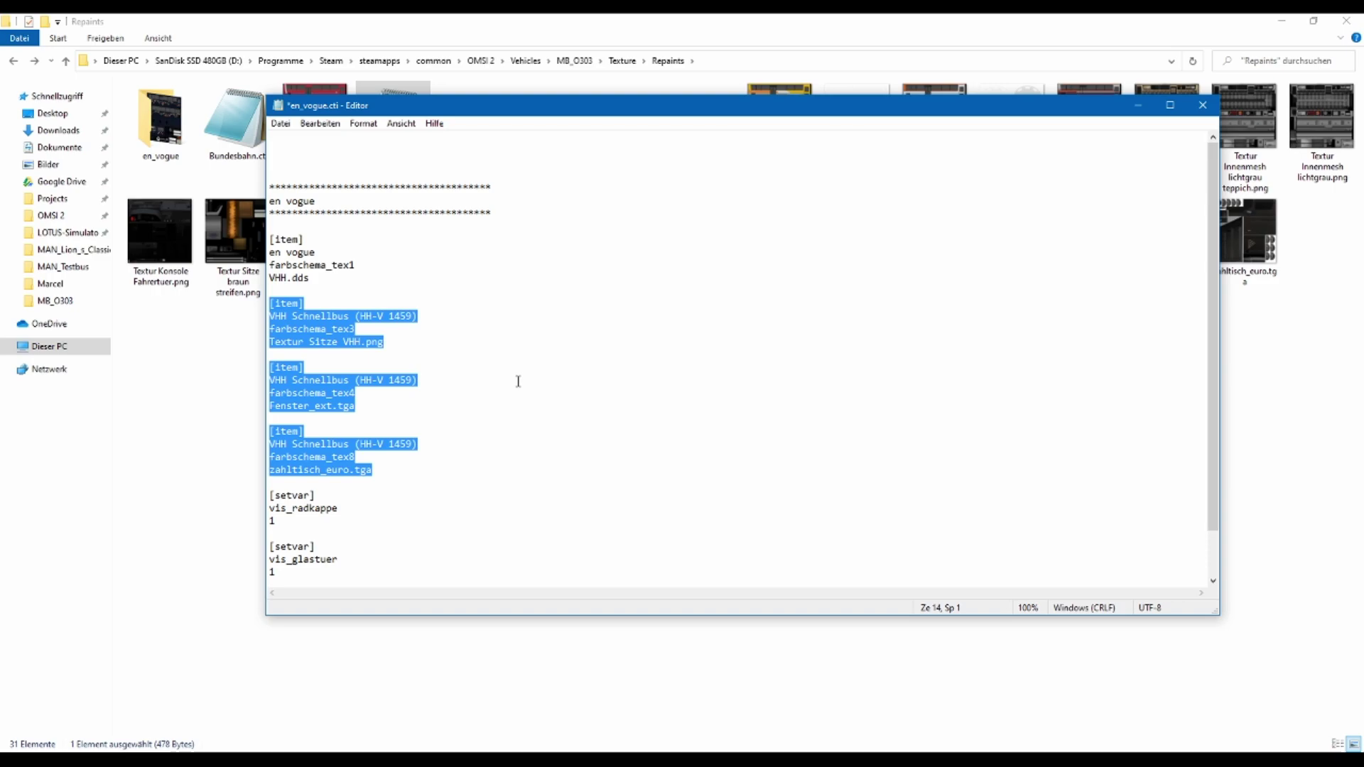
key(BackSpace)
key(BackSpace)
key(BackSpace)
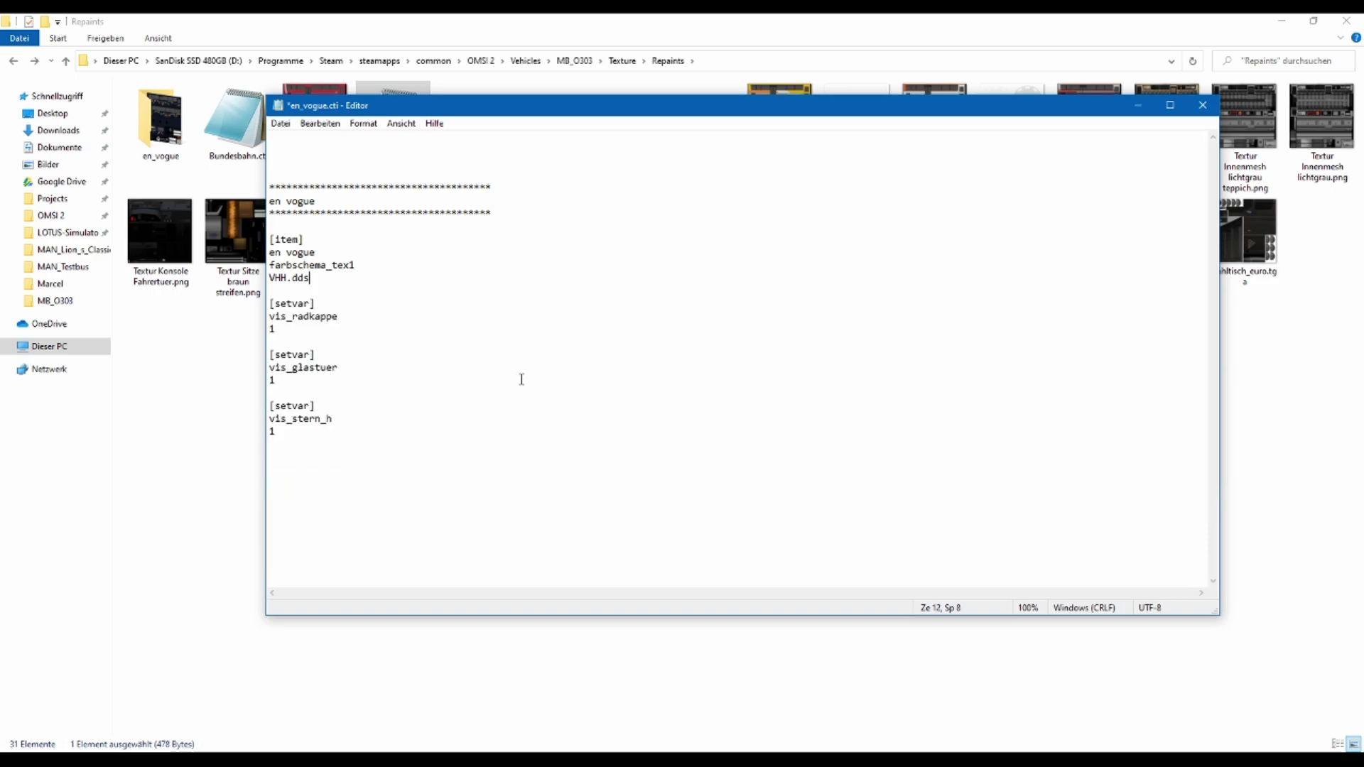
Find the table of cti equipment variables in O303_Readme_DE.pdf and arrange the readme side by side with en_vogue.cti
click(327, 316)
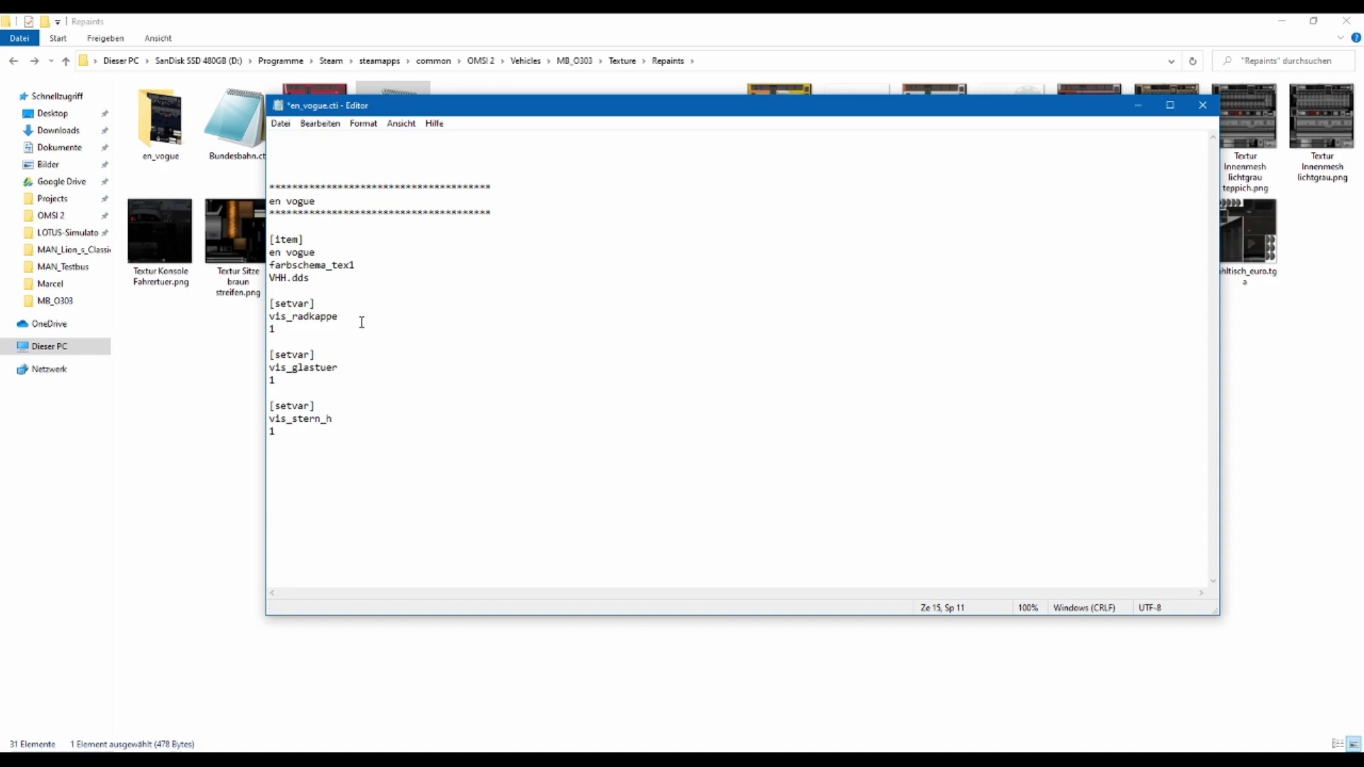
click(308, 368)
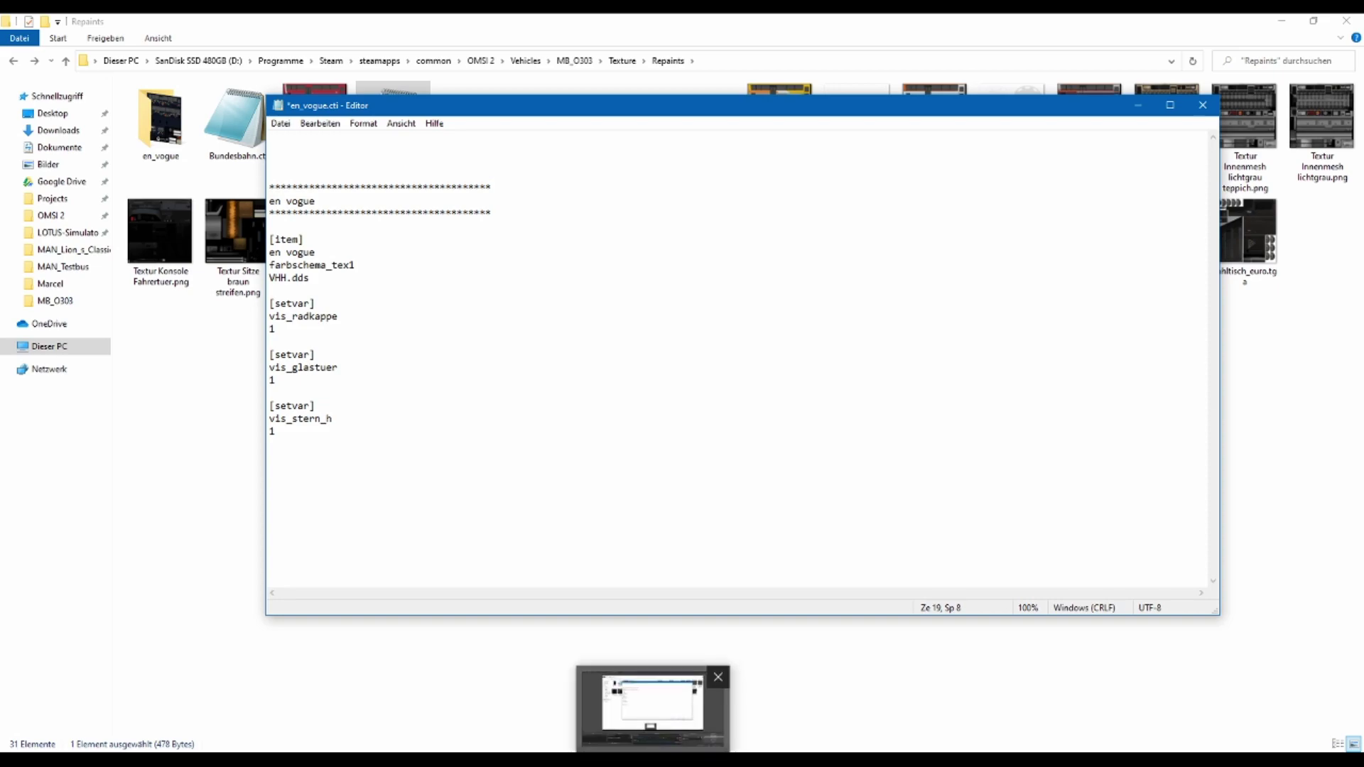
double_click(308, 385)
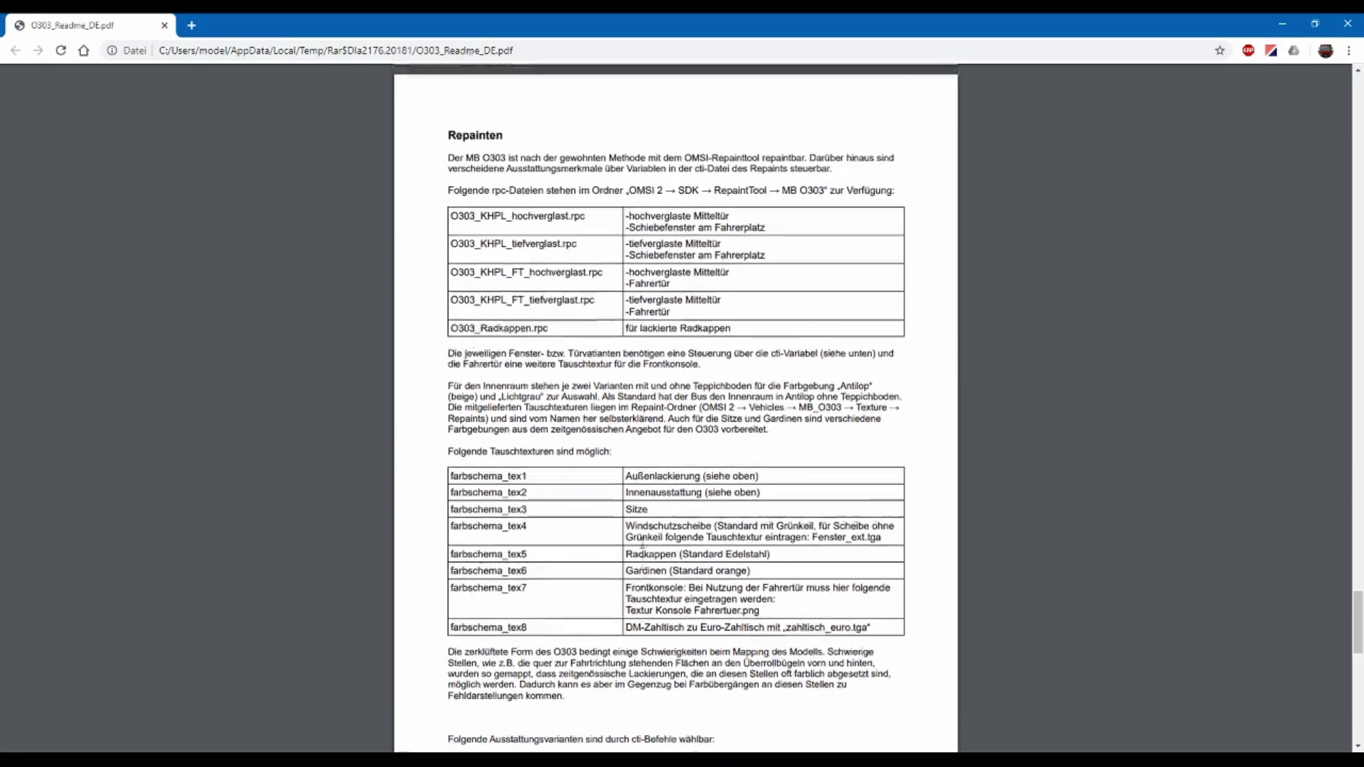
scroll(642, 545, down, 10)
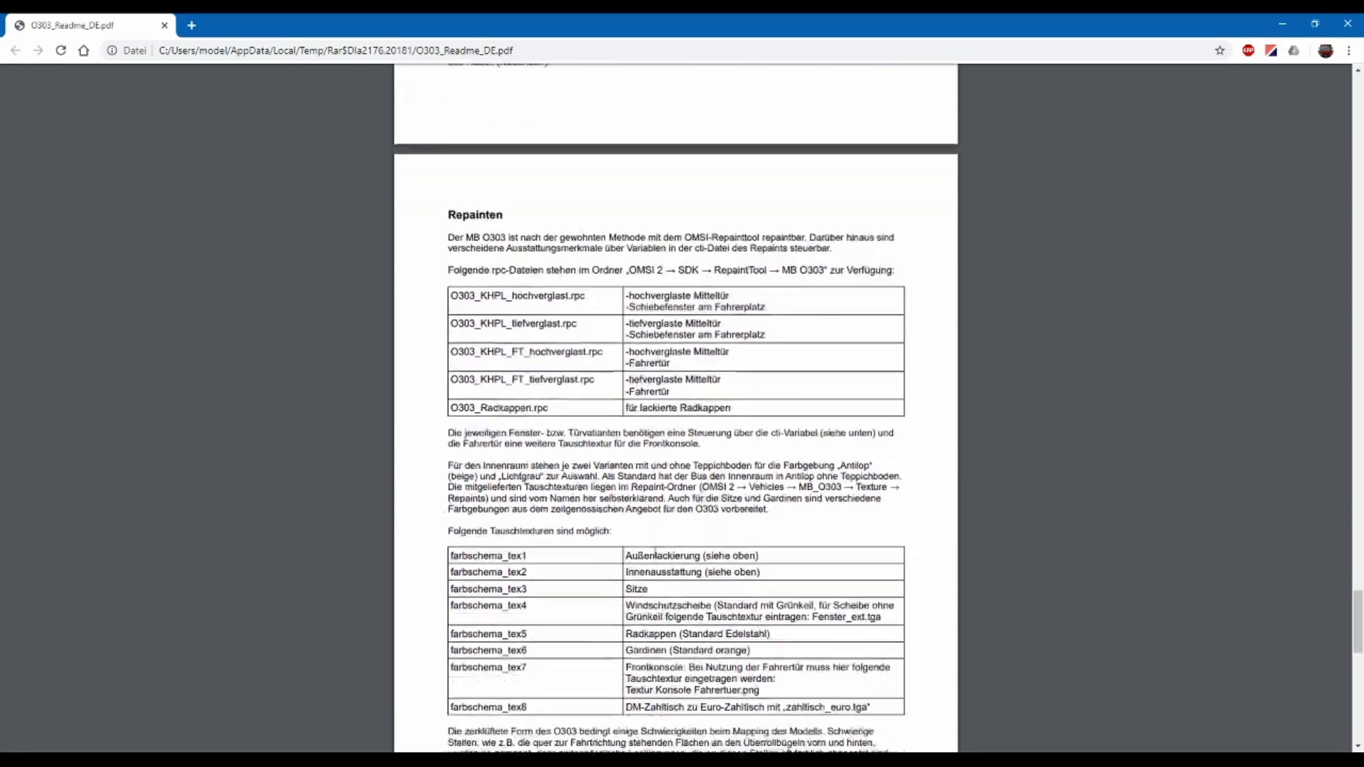
scroll(657, 552, up, 2)
scroll(657, 552, up, 2)
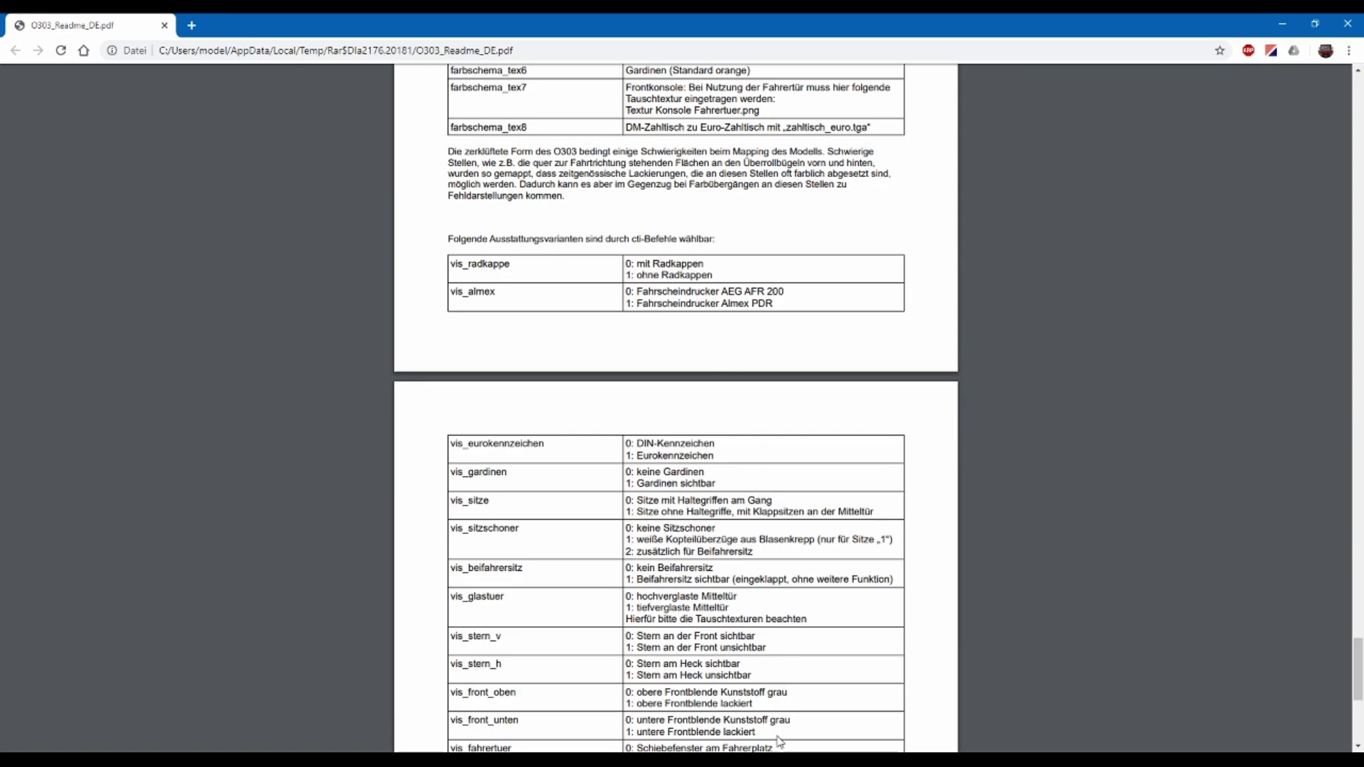
key(alt+Tab)
drag(565, 112, 1361, 189)
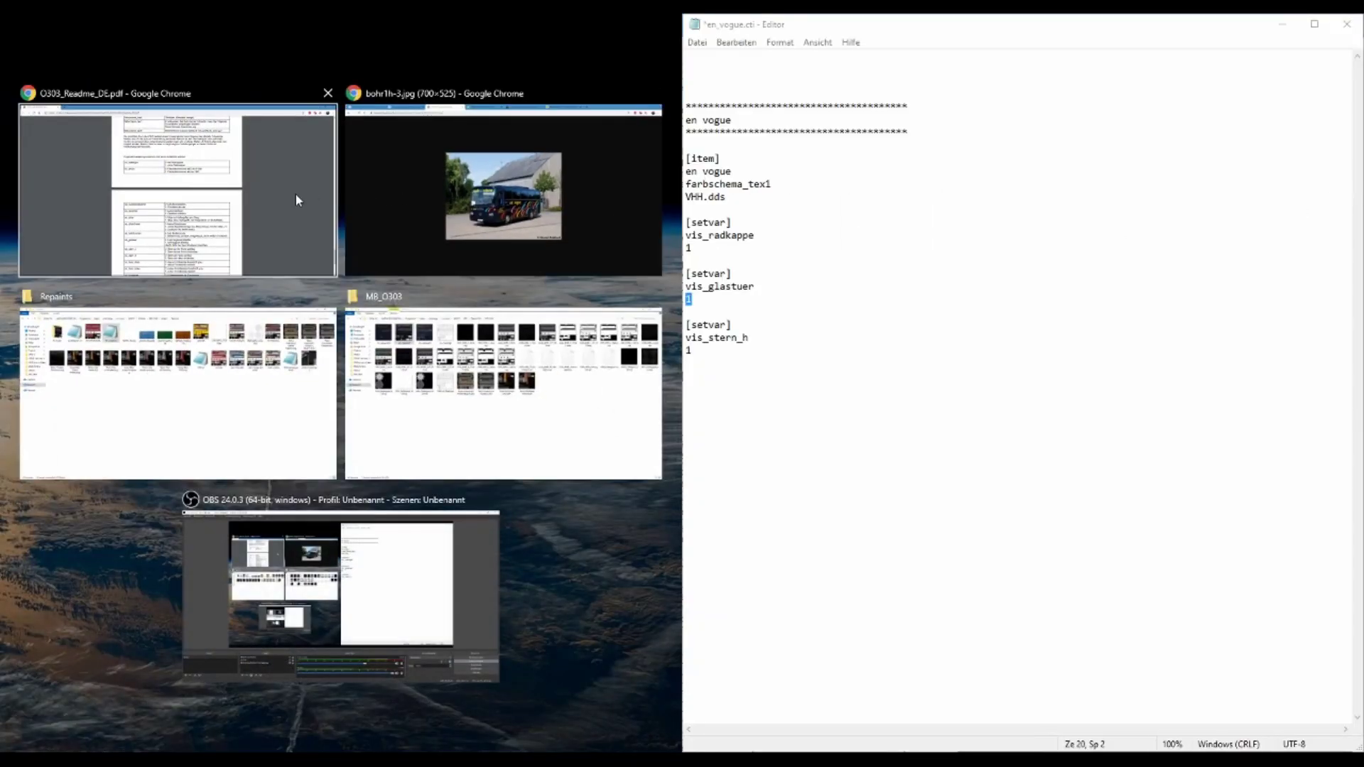
click(296, 199)
scroll(594, 298, down, 1)
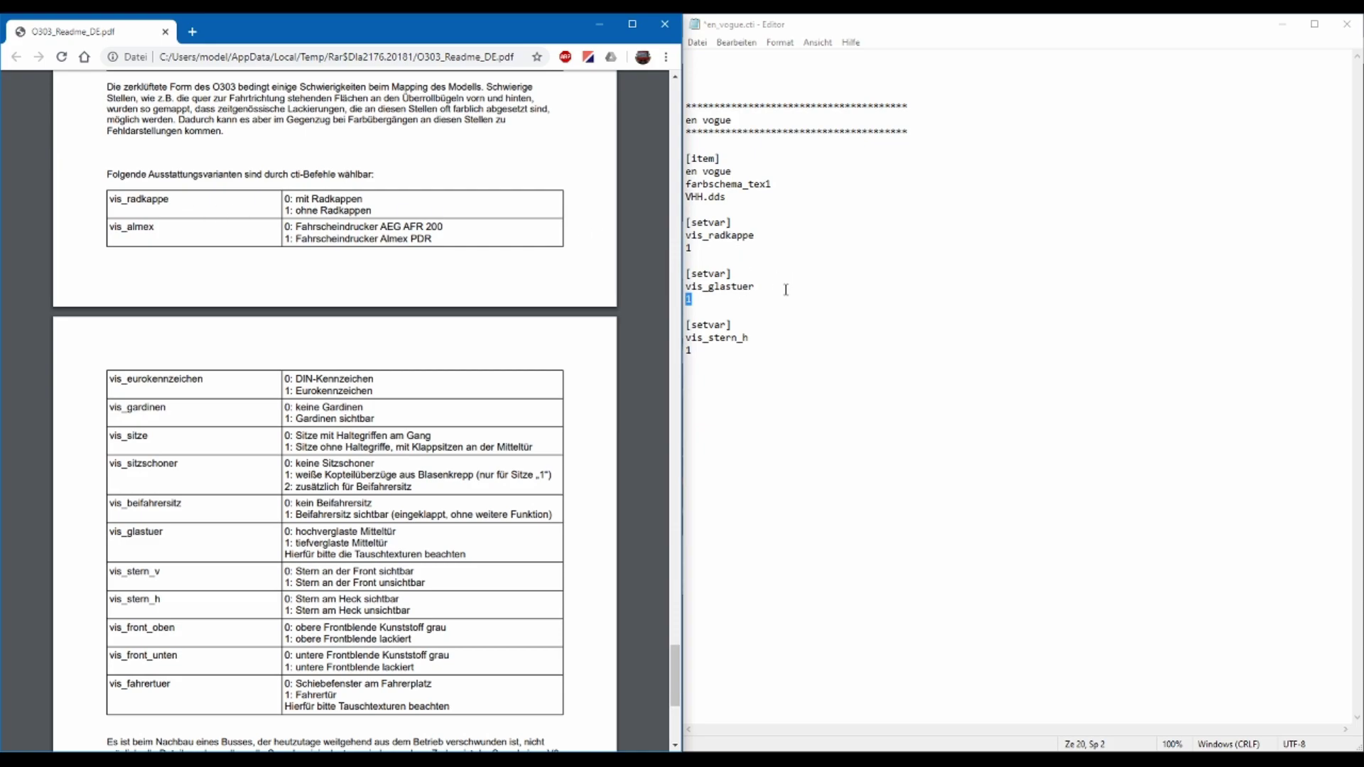
Set the vis_radkappe variable in en_vogue.cti to 0 so the bus has wheel caps
click(723, 256)
double_click(720, 248)
text(0)
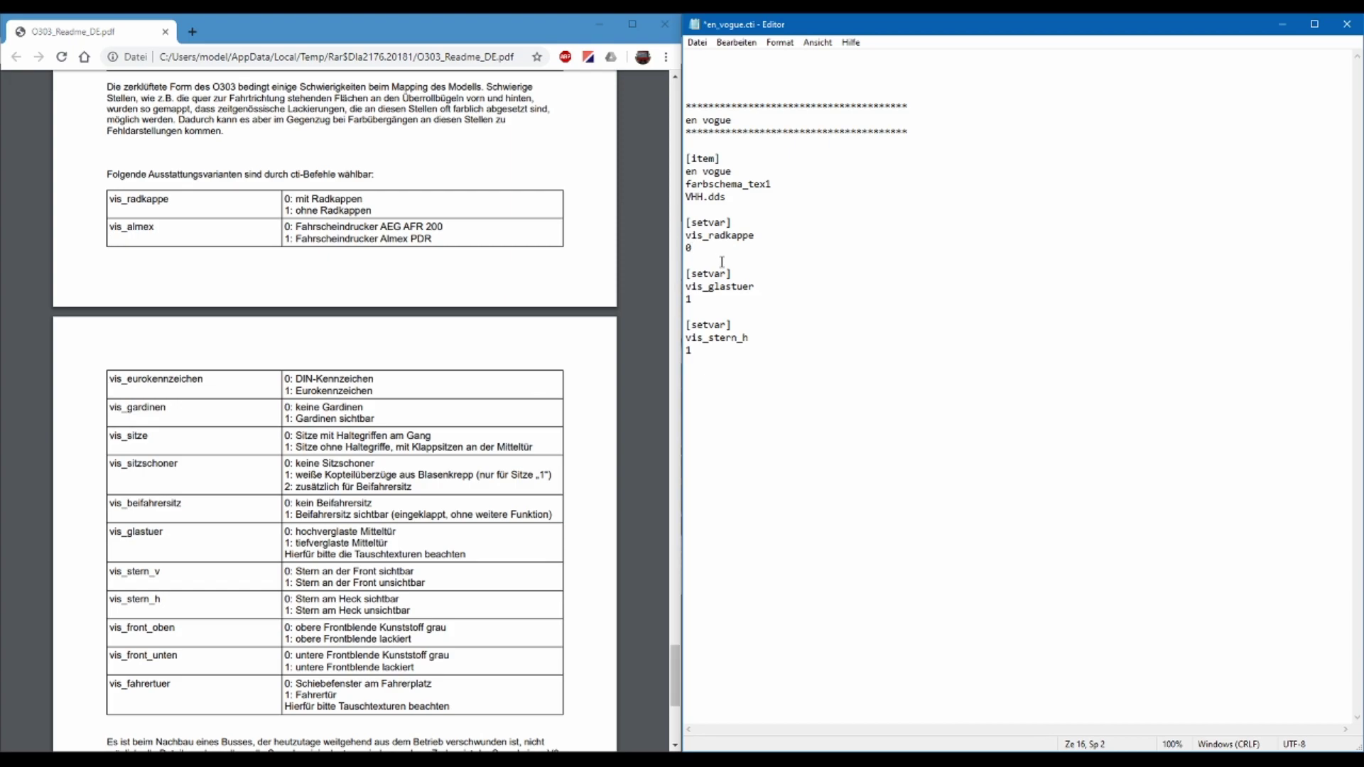
Add a [setvar] entry for vis_almex with the value 1 below the vis_radkappe entry
key(Return)
key(Return)
text([])
key(Left)
text(setvar)
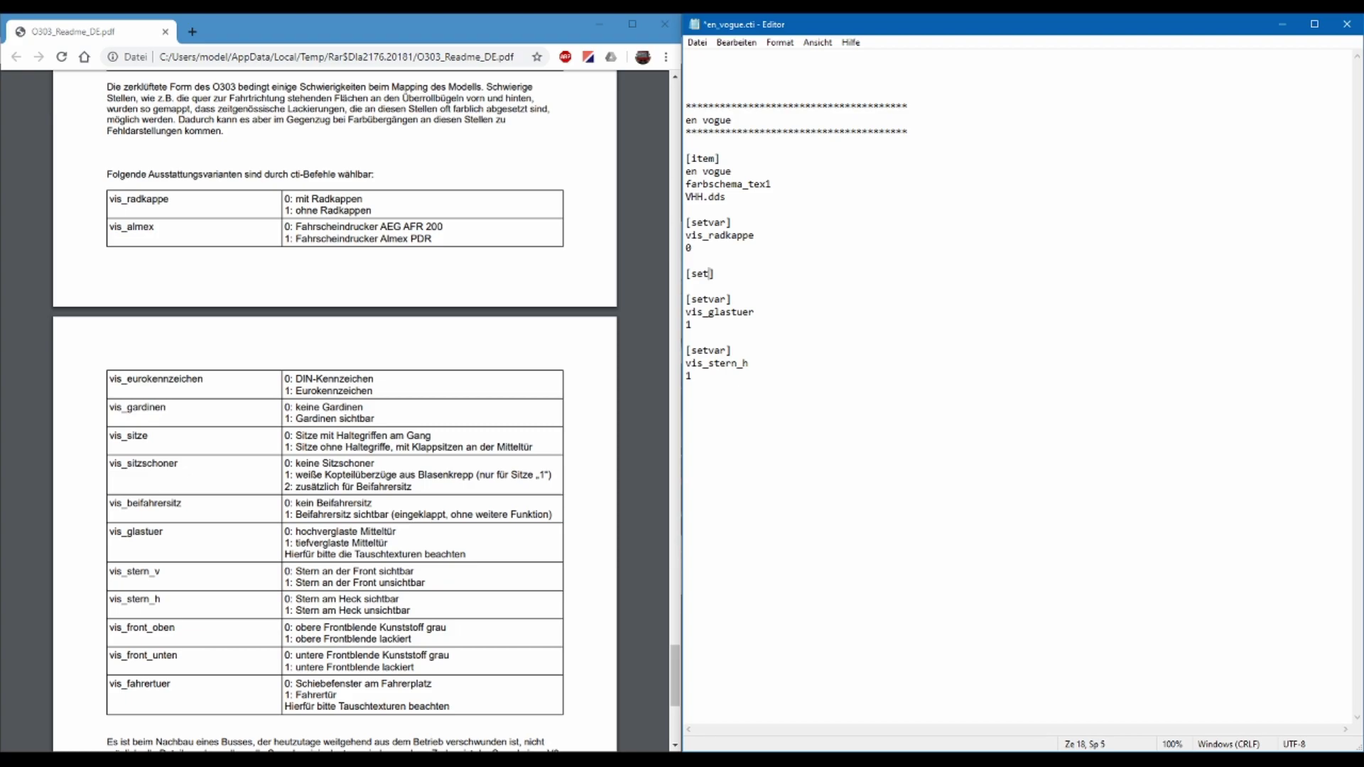
key(Return)
text(vis_al)
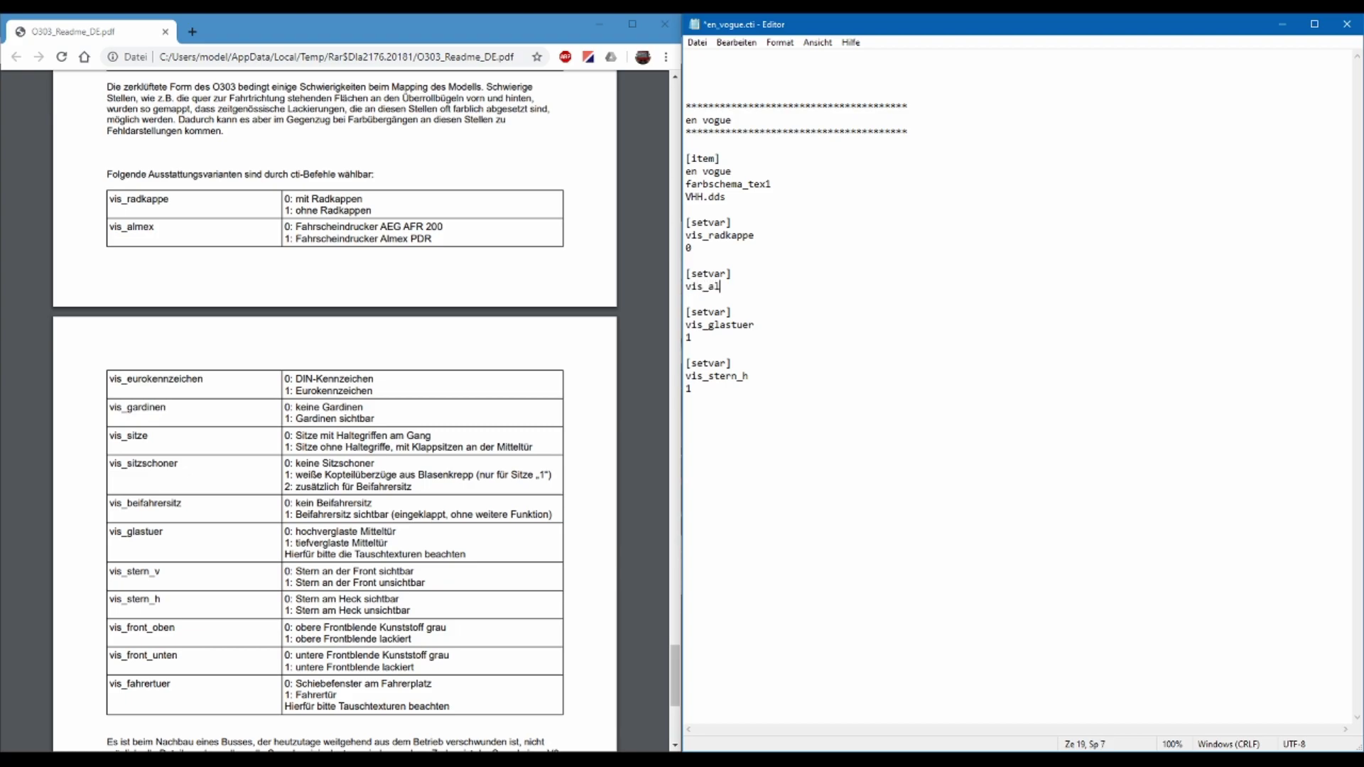
text(mex)
key(Return)
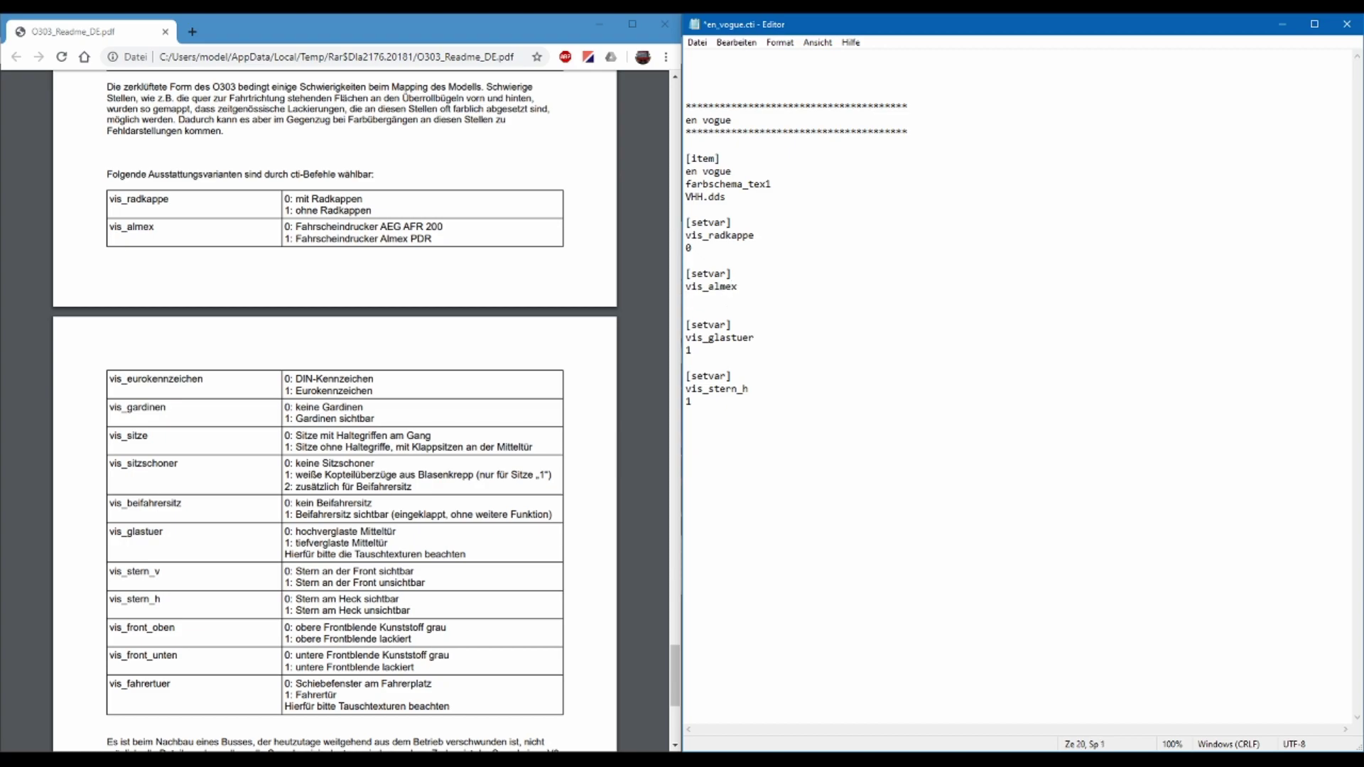
text(1)
Add a [setvar] entry for vis_eurokennzeichen with the value 1 below vis_almex, and set vis_glastuer to 0
key(Return)
key(Return)
text([])
key(Left)
text(setv)
text(are)
key(BackSpace)
key(End)
key(Return)
text(vis_euro)
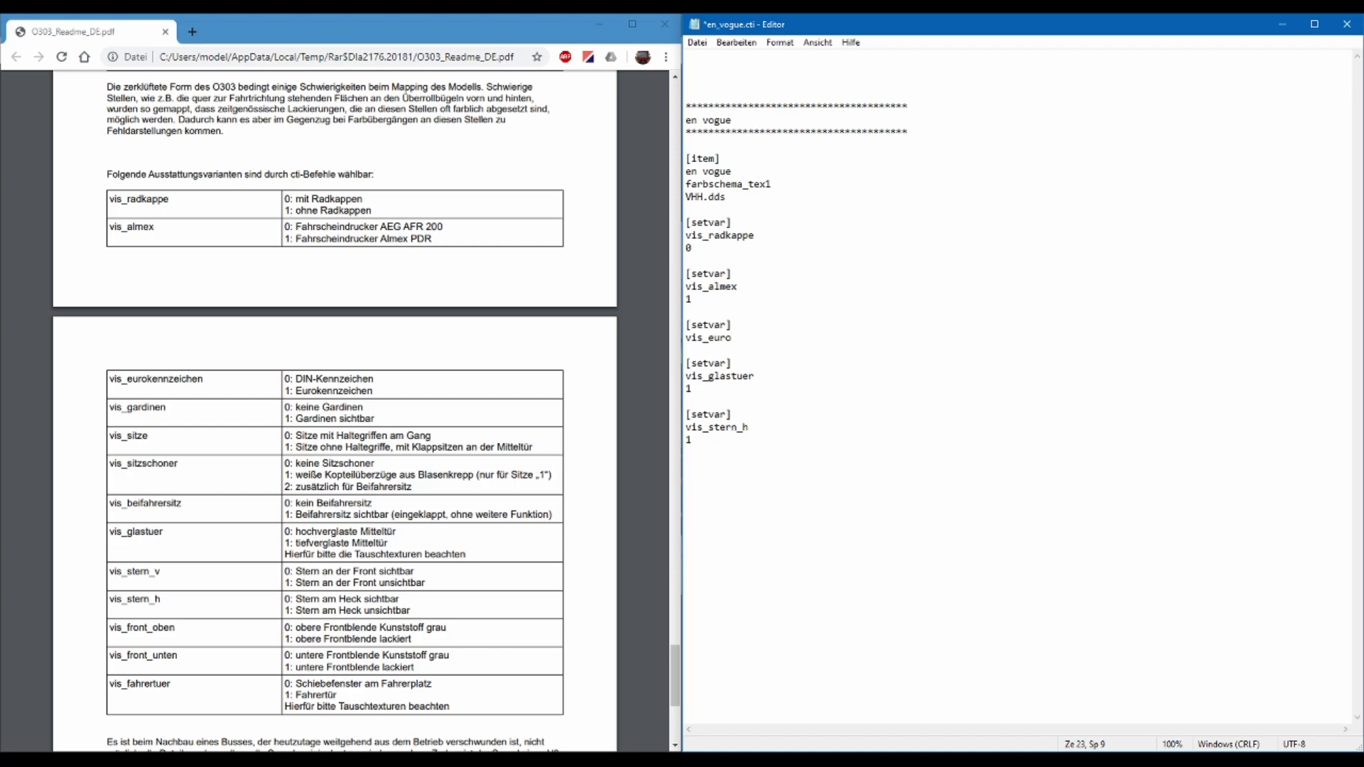
text(kennzeichen)
key(Return)
text(1)
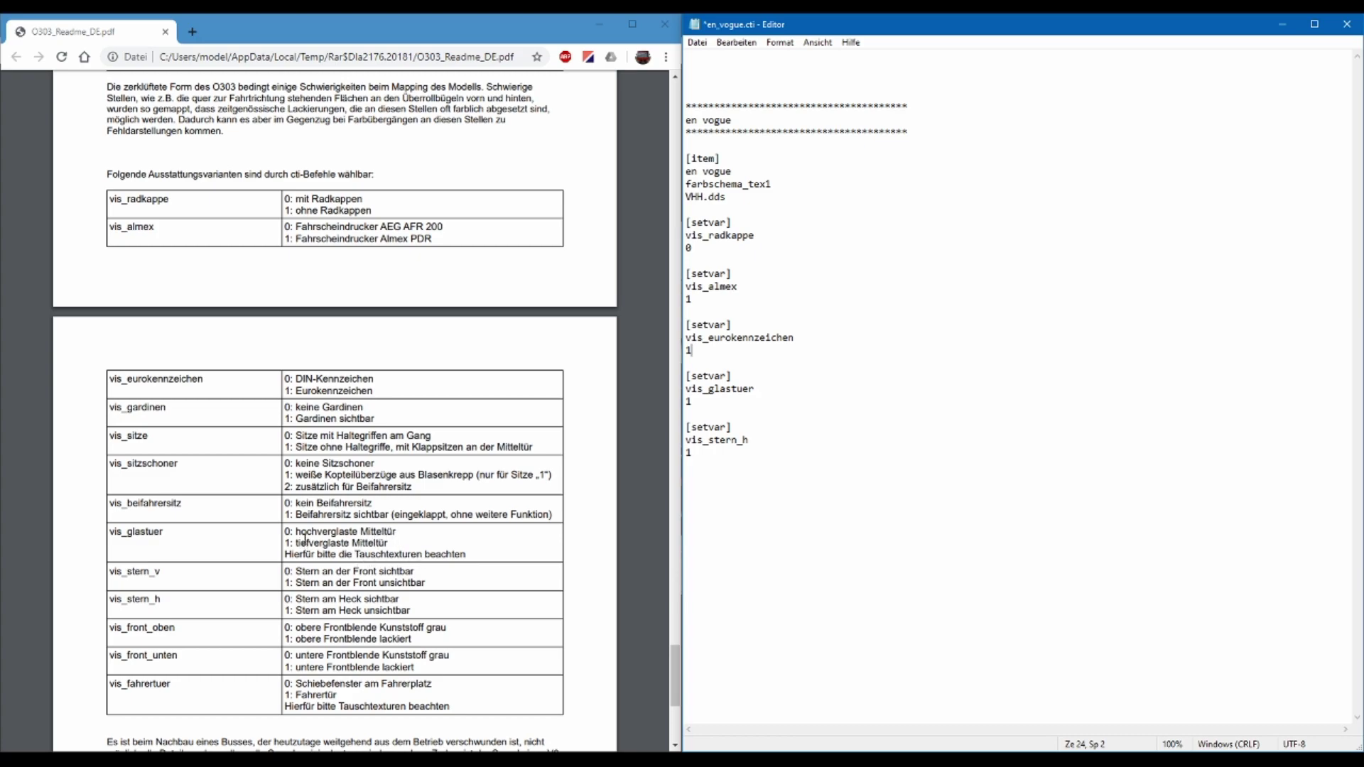
double_click(702, 400)
text(0)
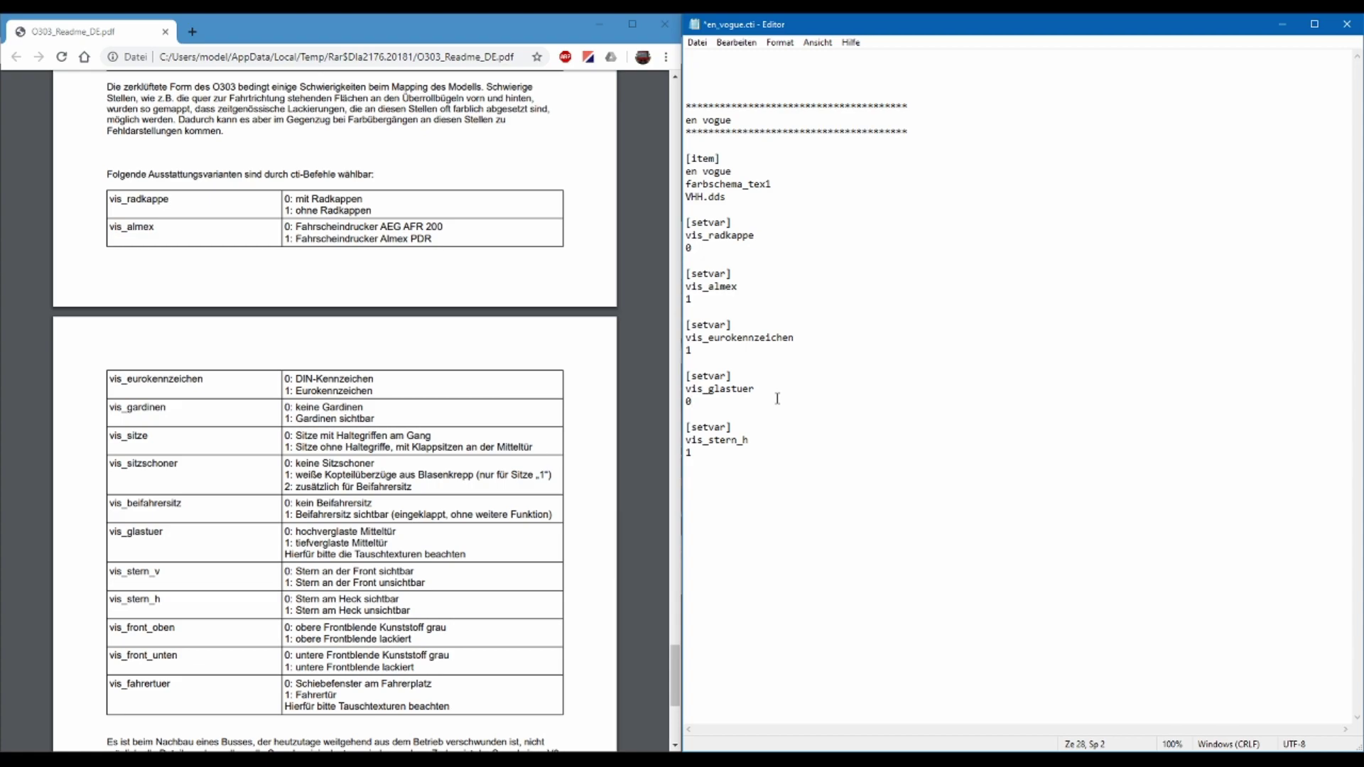